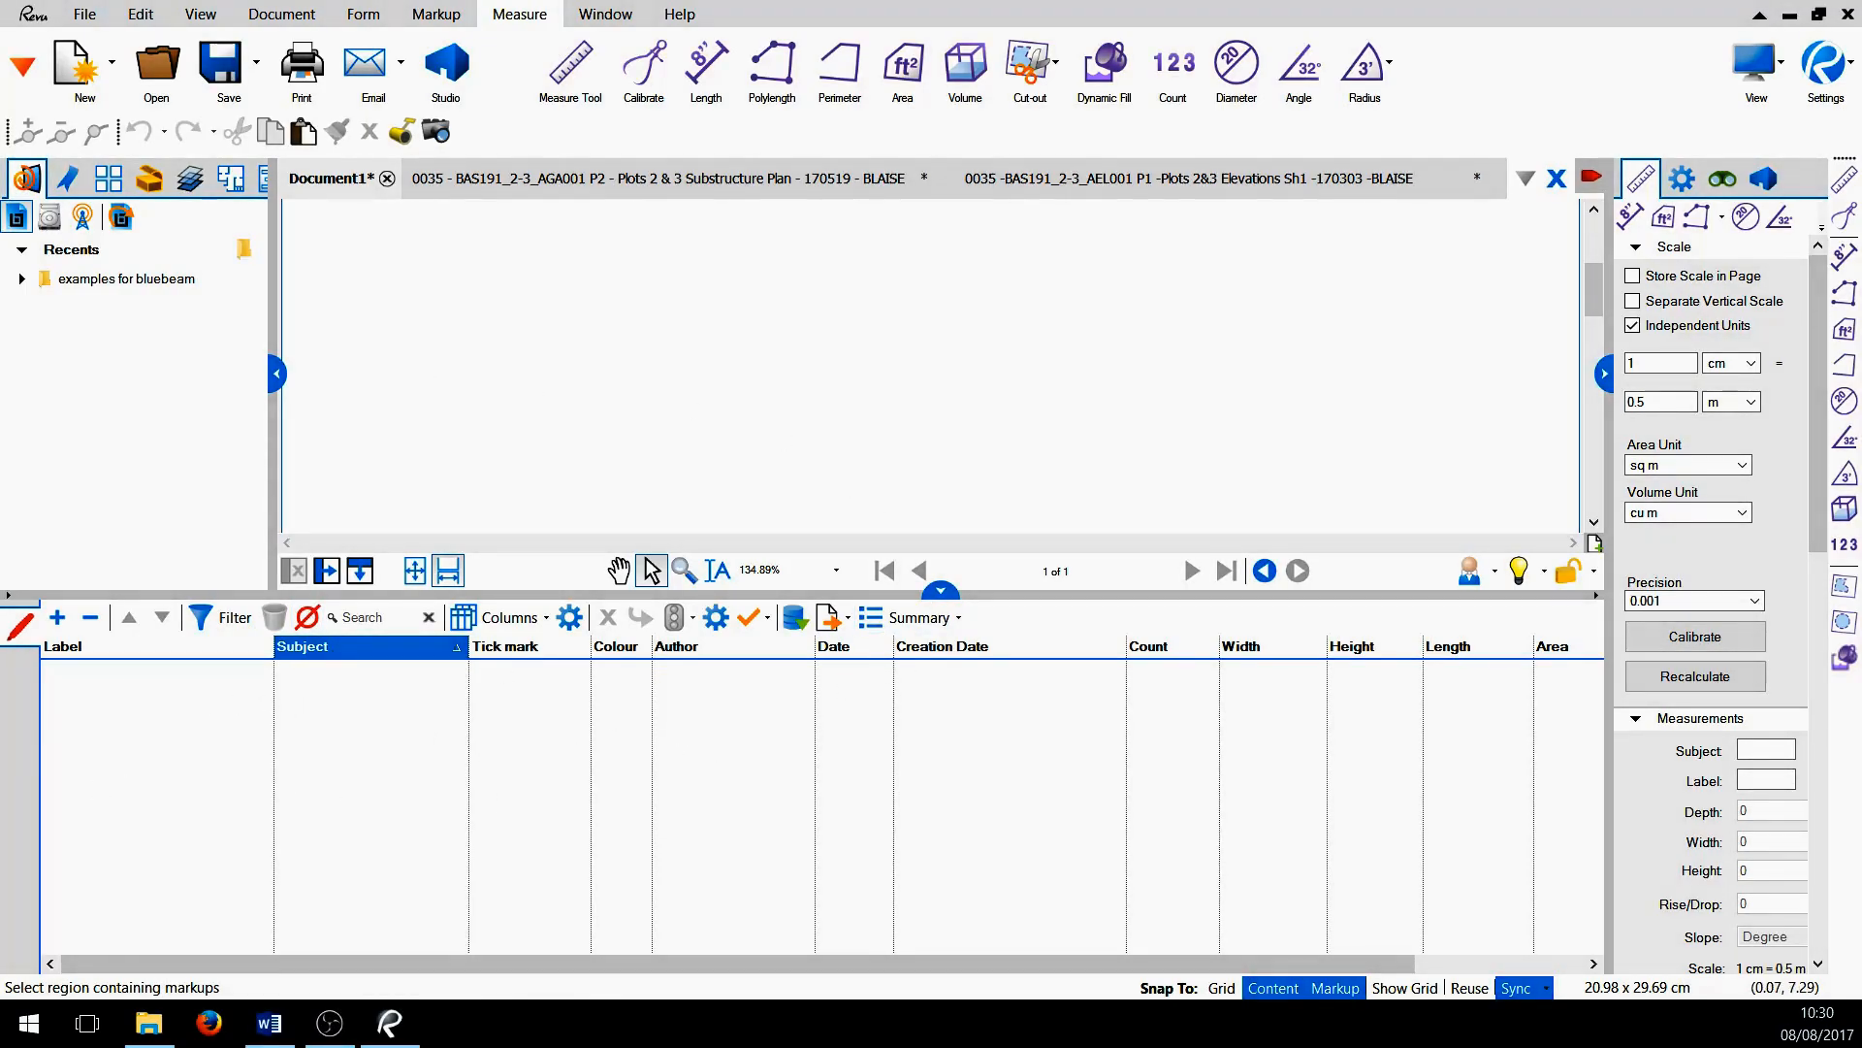
Collapse the markups list and examine the Plots 2 & 3 substructure plan and the front elevation drawing in turn
click(666, 189)
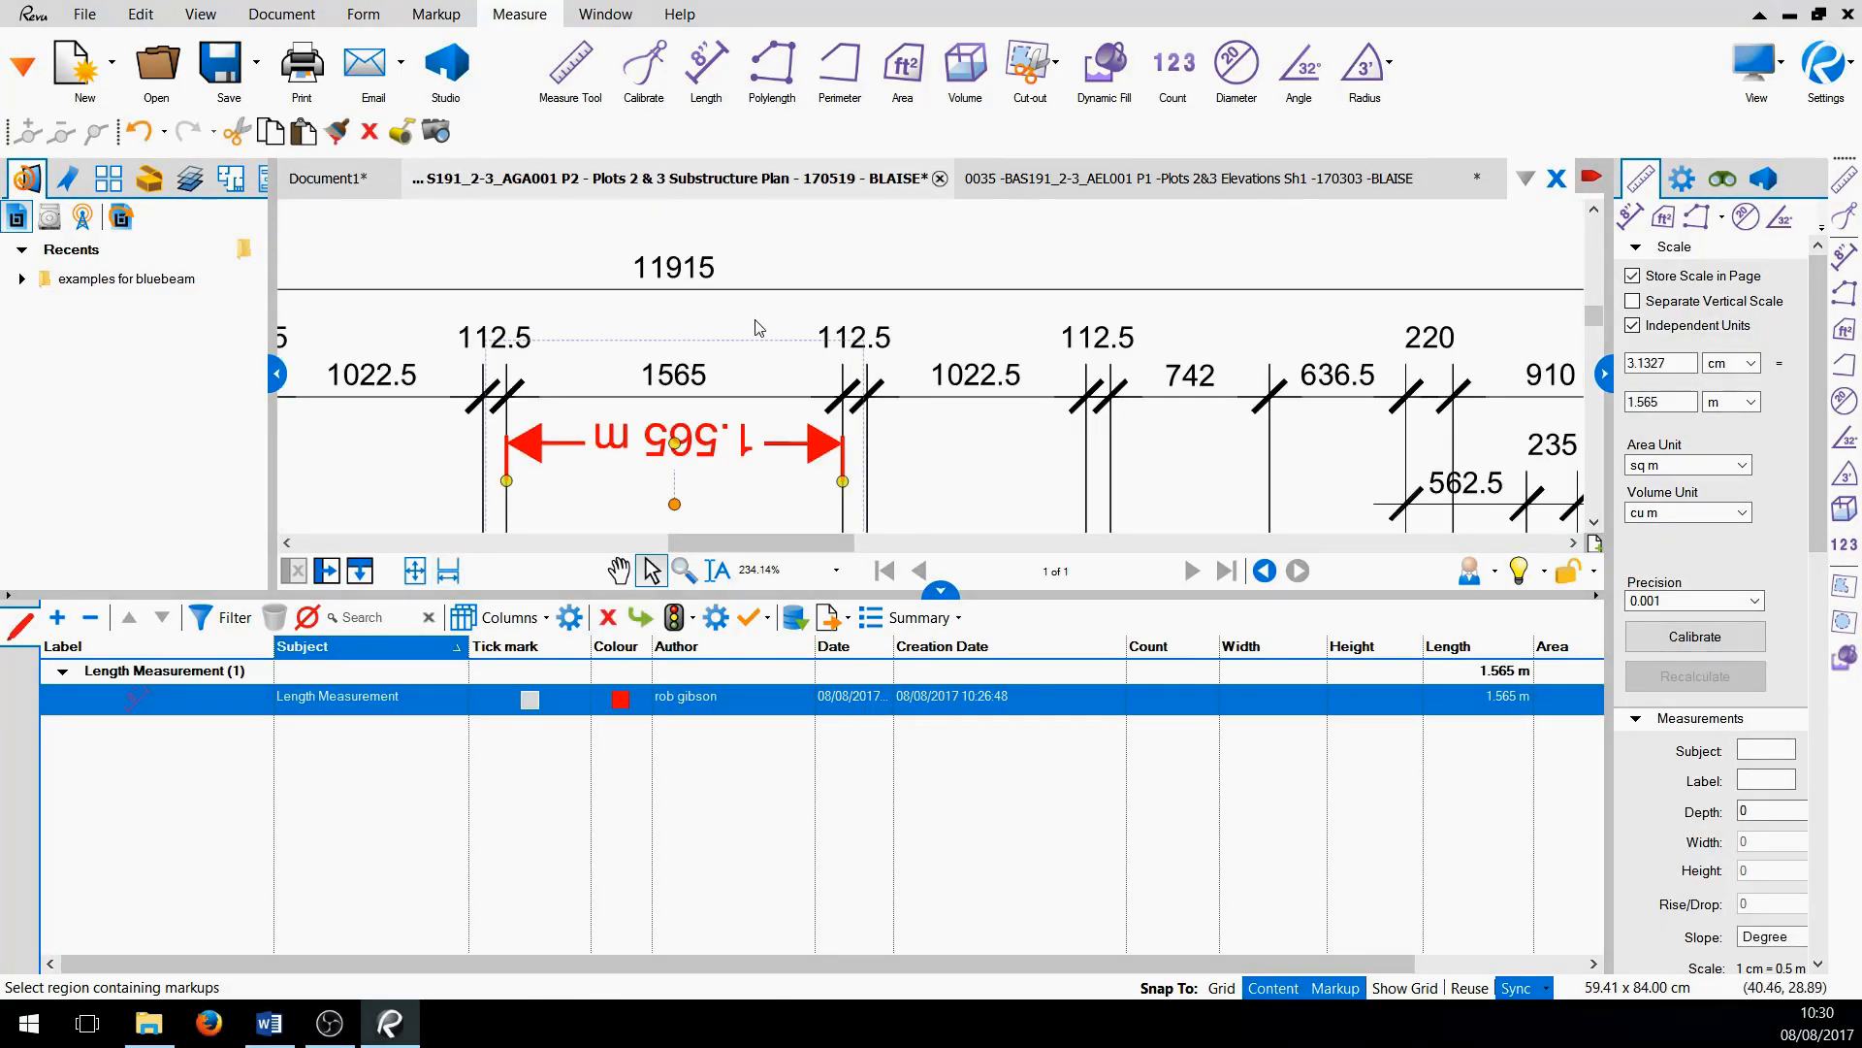
click(940, 590)
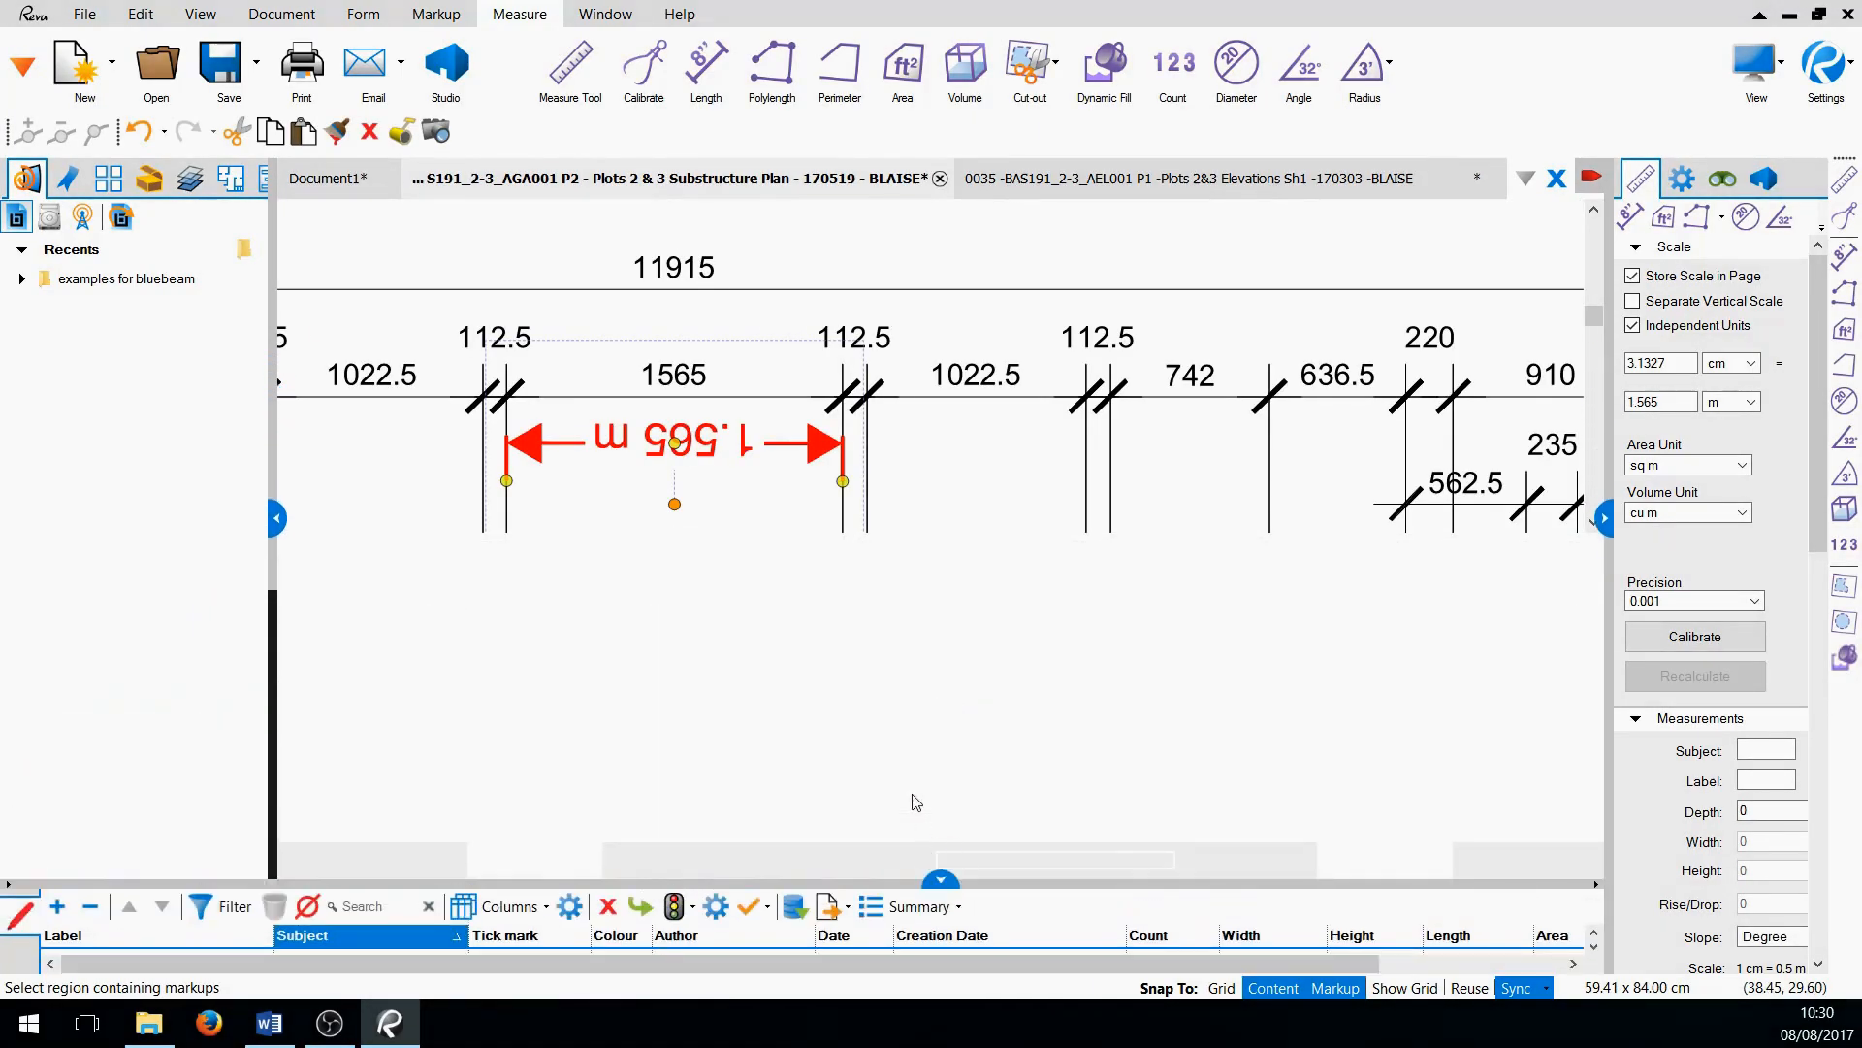
click(1067, 189)
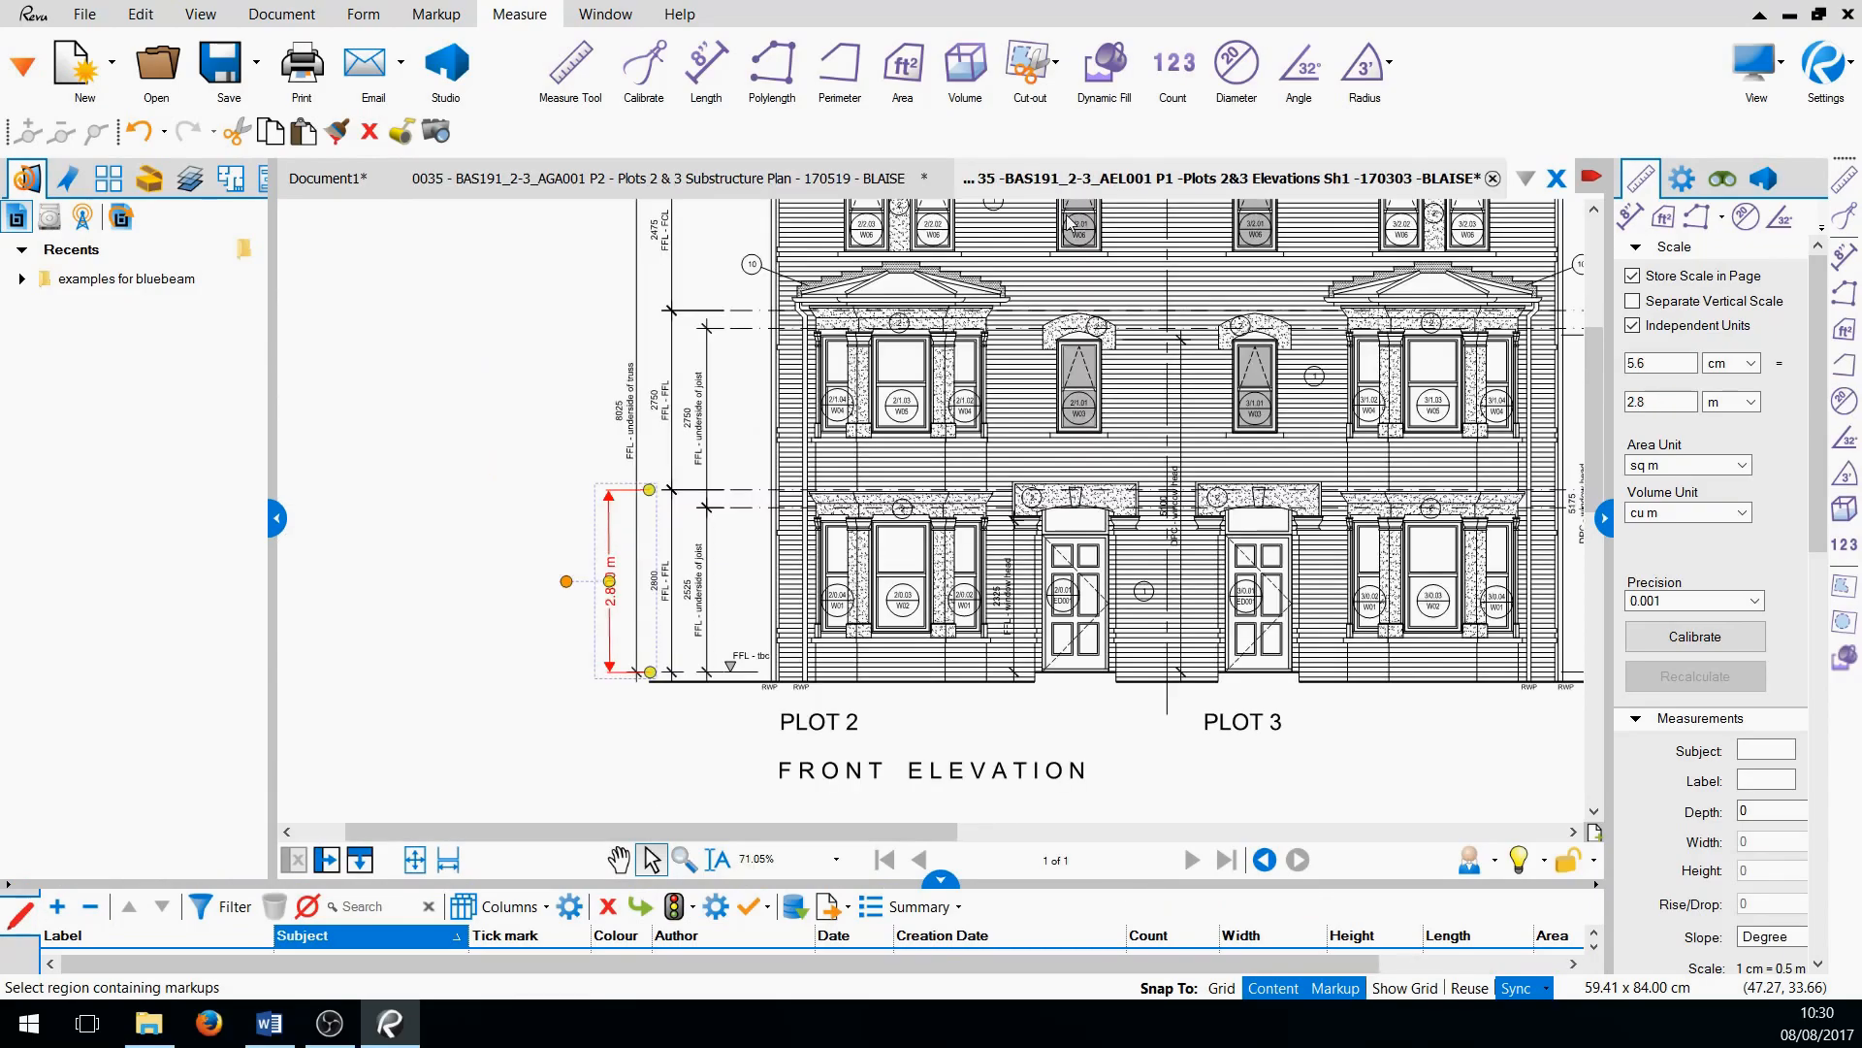
click(755, 184)
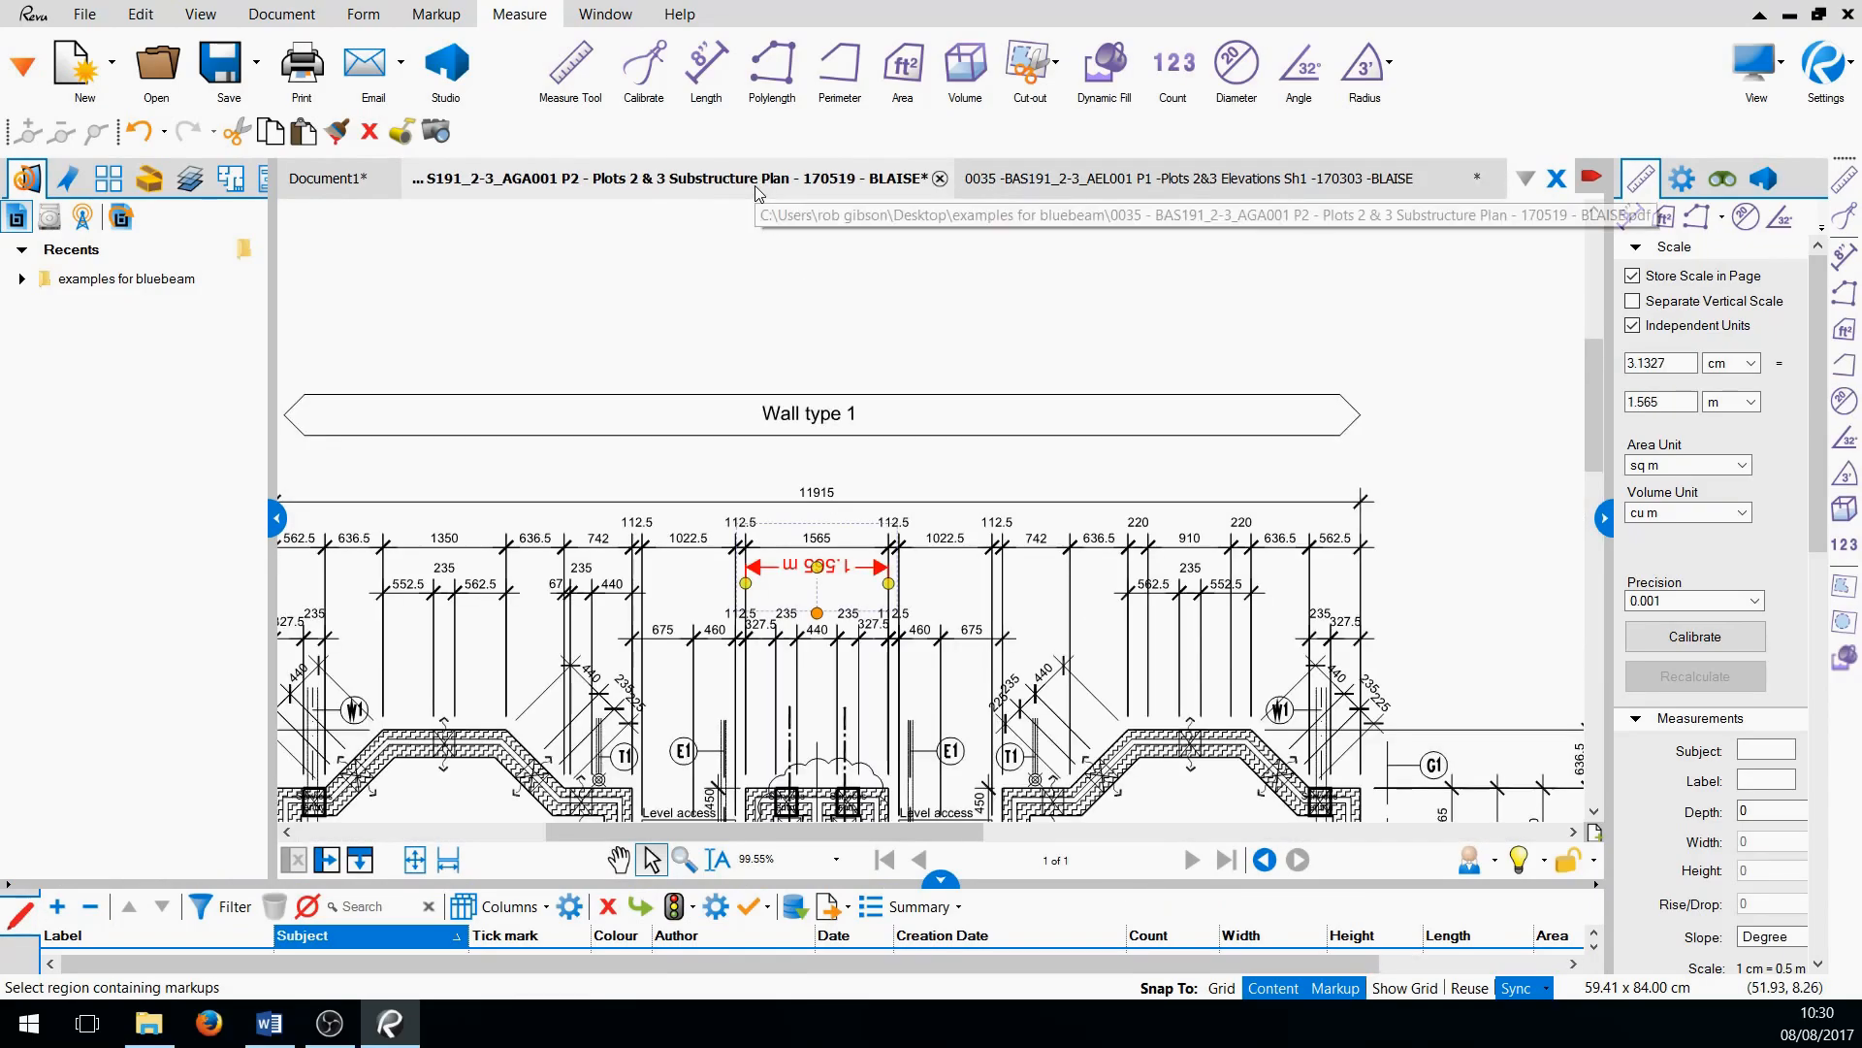
click(1195, 184)
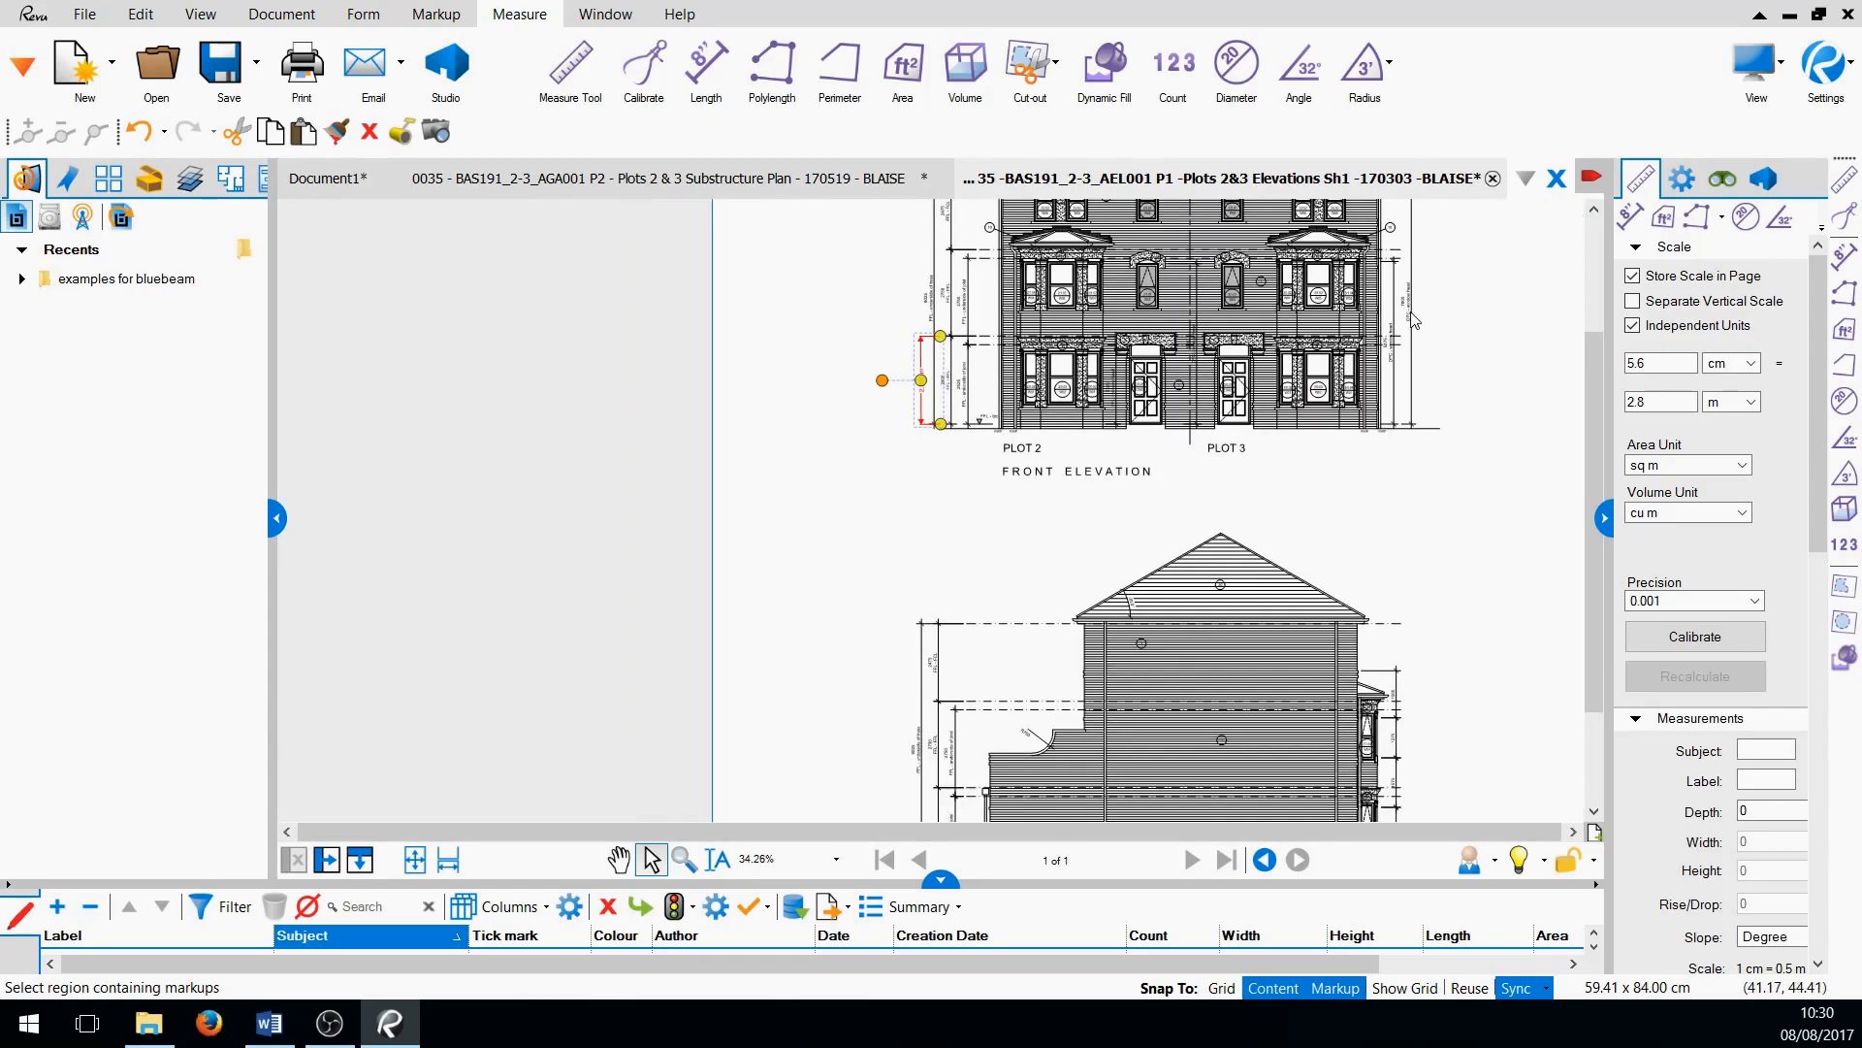
click(1592, 213)
click(1593, 214)
click(1592, 214)
click(1593, 214)
scroll(1111, 485, up, 3)
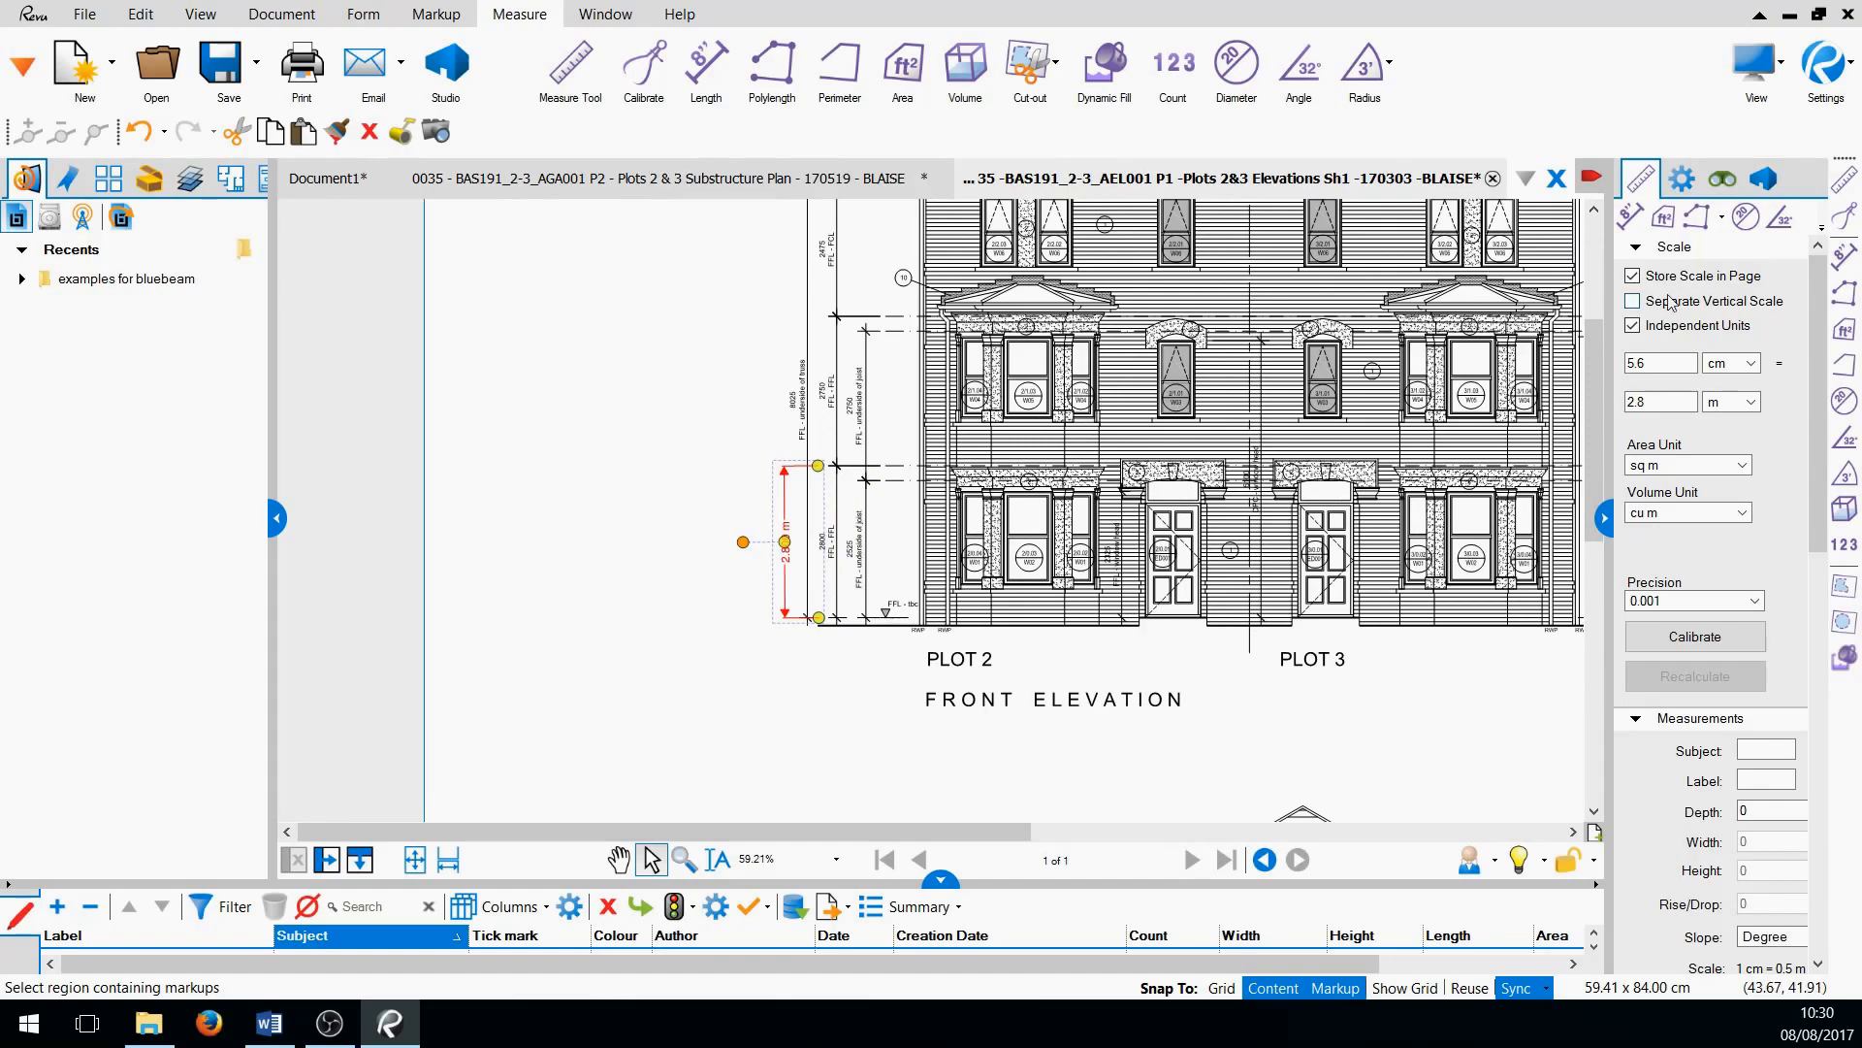
click(1593, 209)
click(1593, 210)
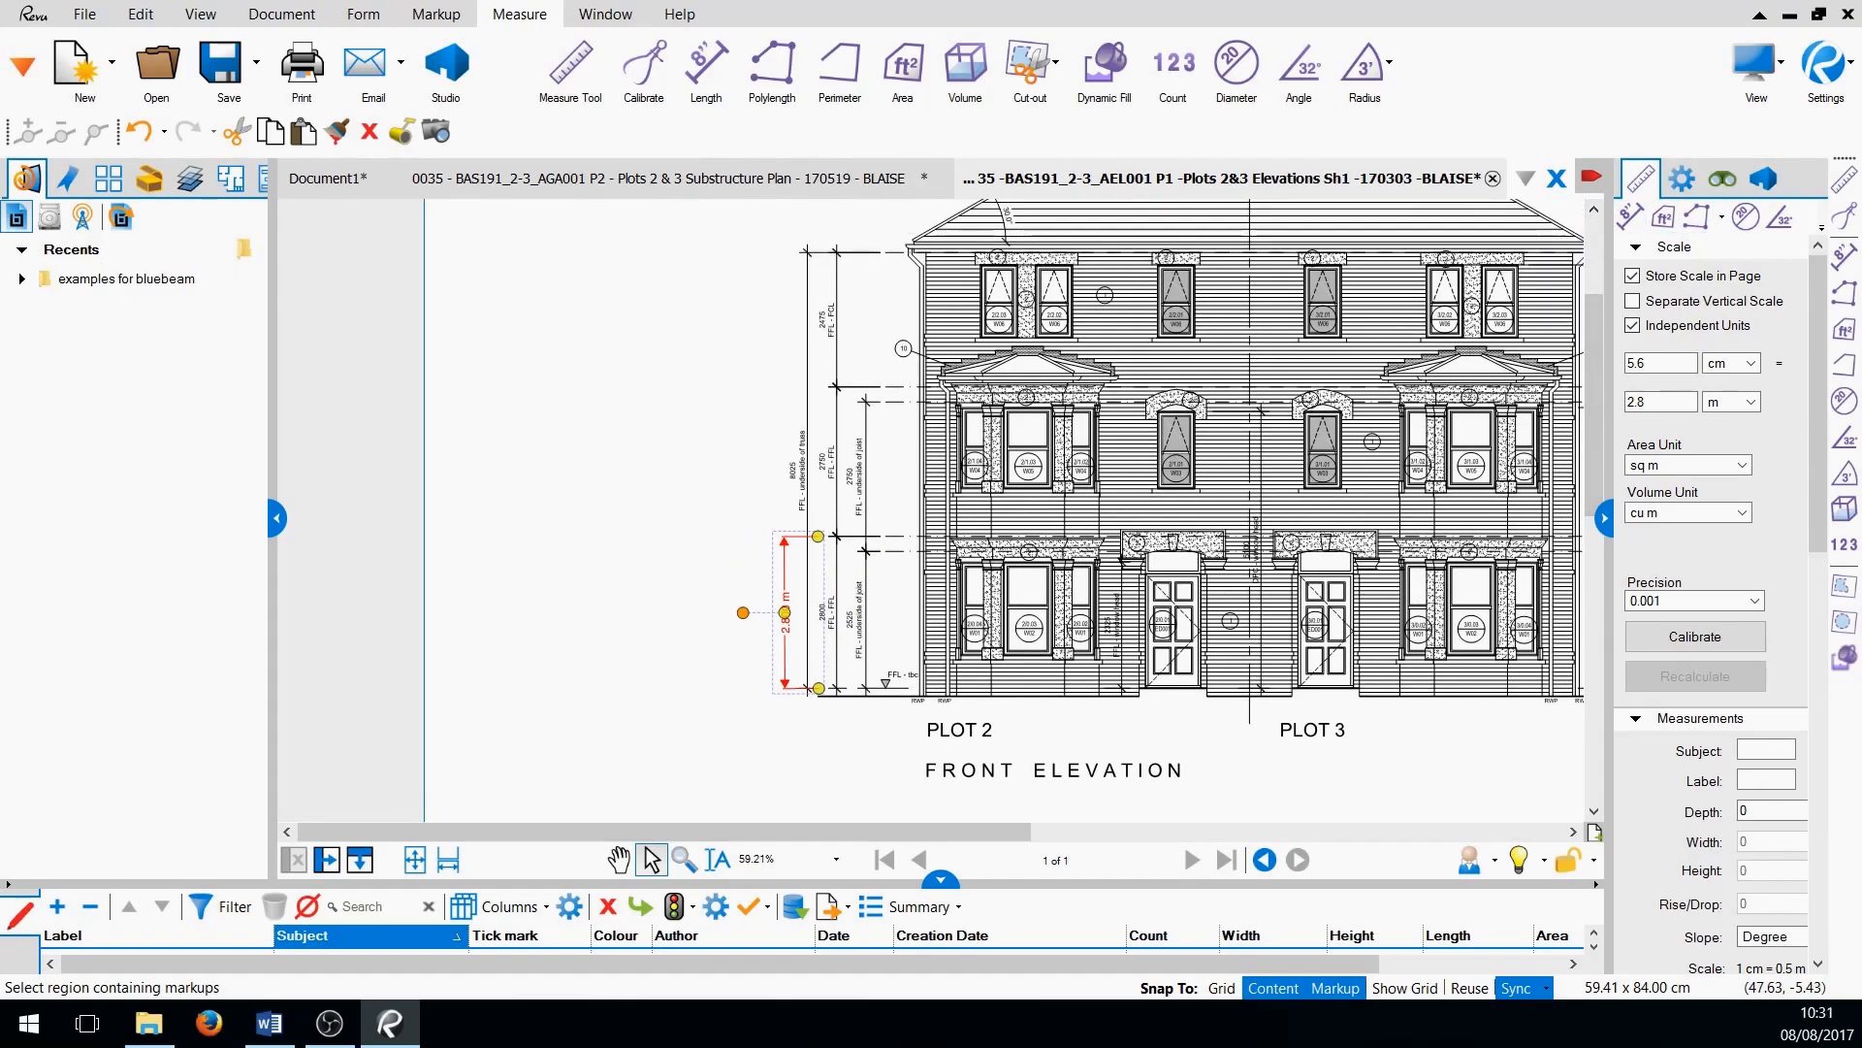
On the substructure plan, trace the outer front wall with "perimeter gth at dpc level half b outer", from the left corner past the bay to the central projection
click(659, 179)
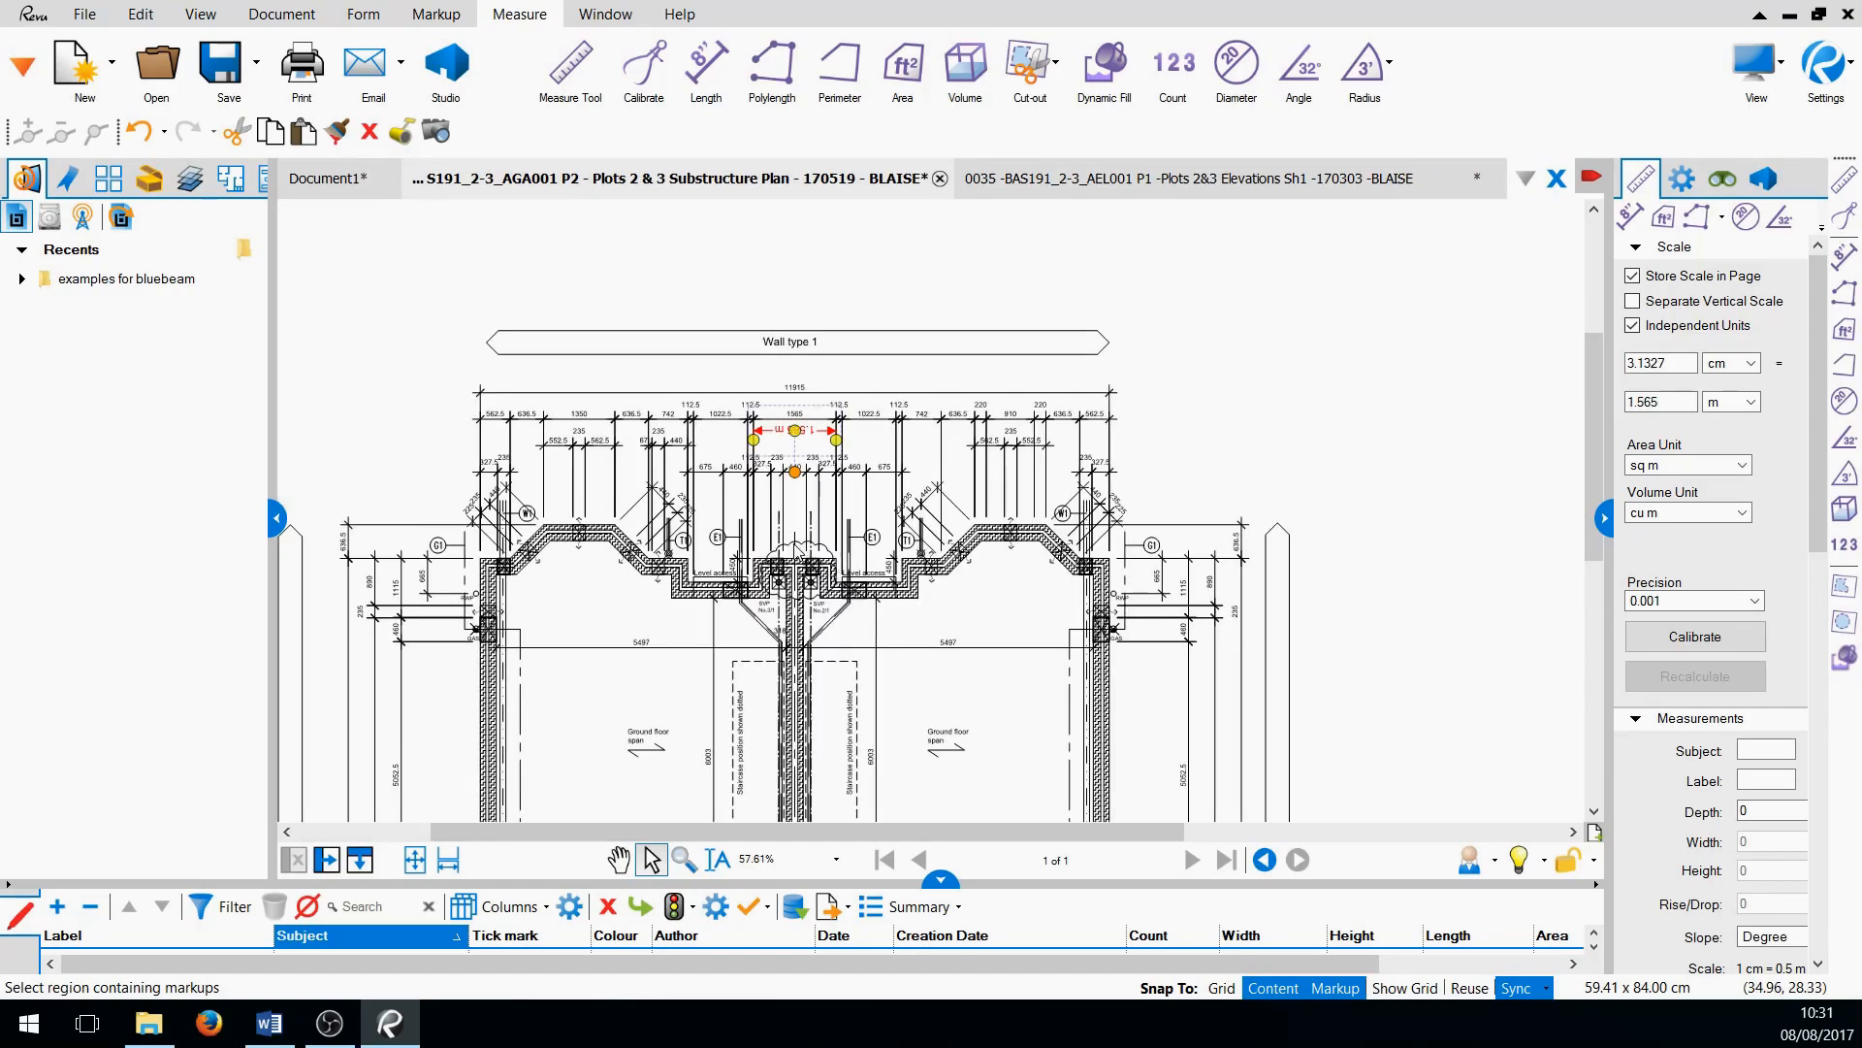
scroll(655, 573, up, 3)
click(148, 179)
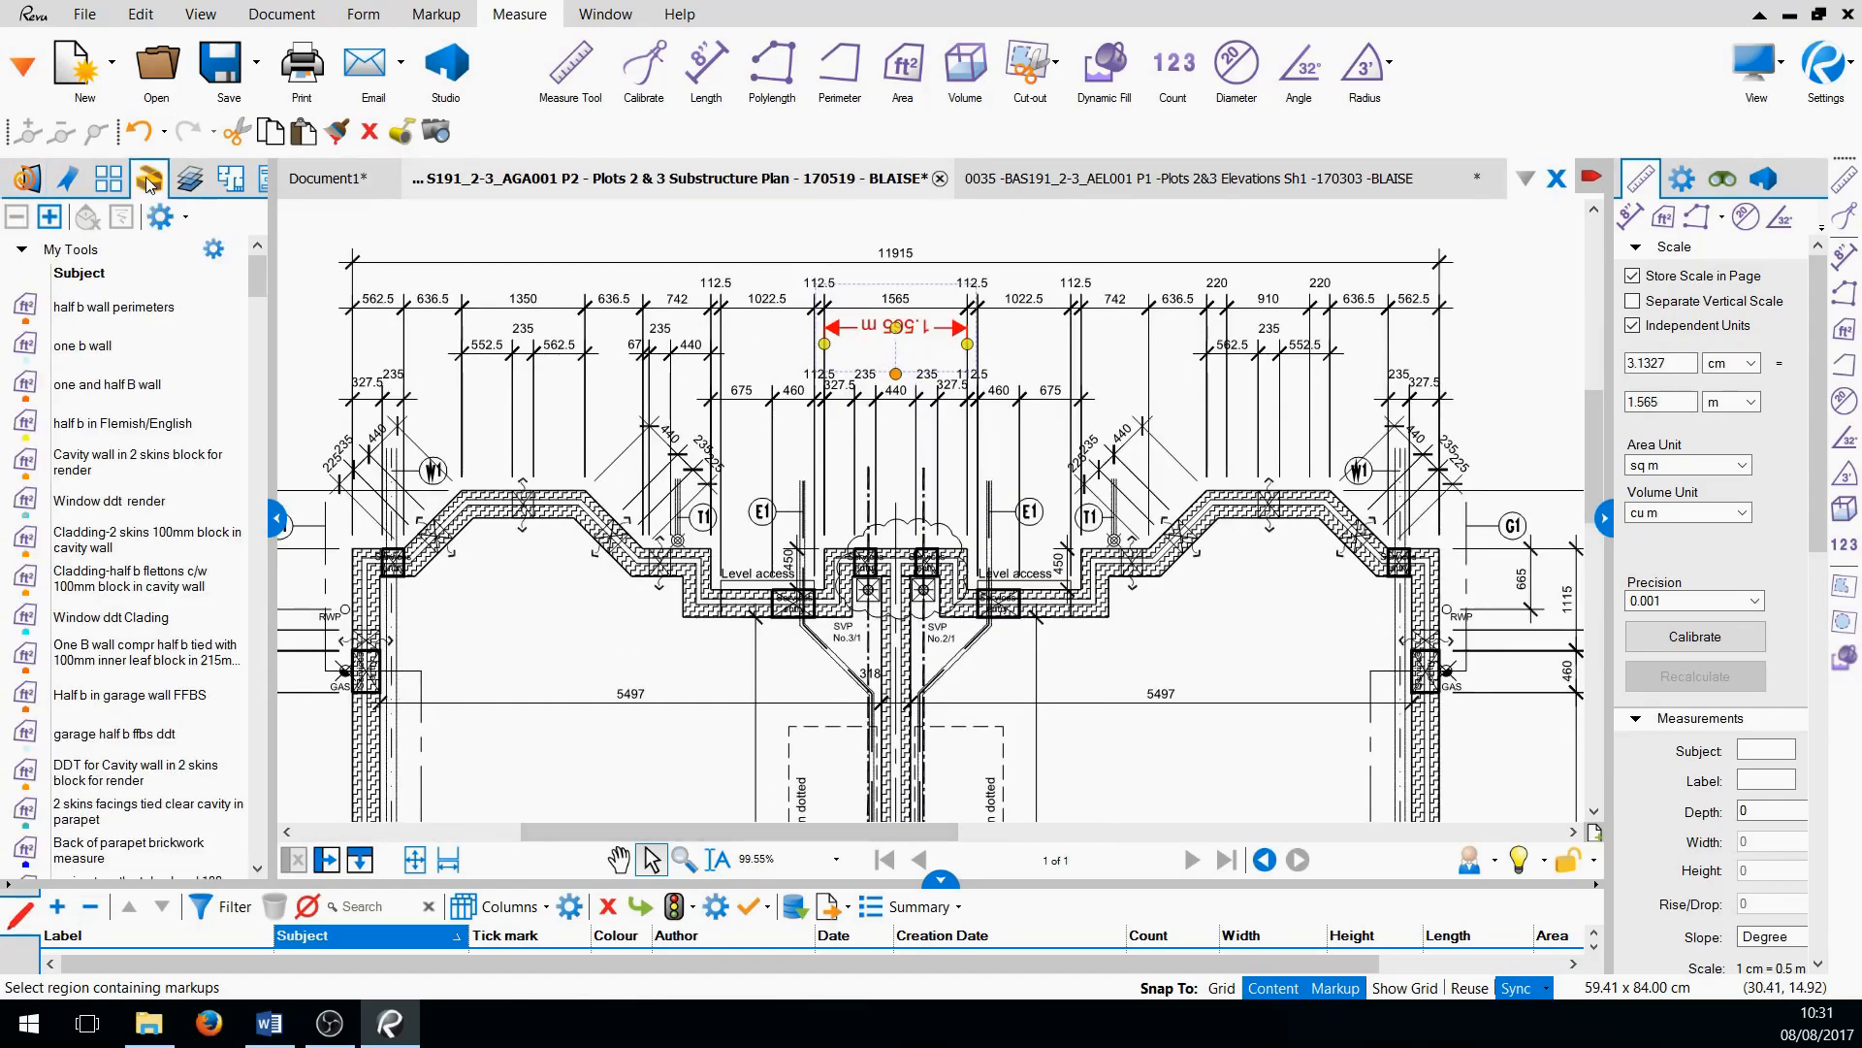
scroll(104, 407, down, 4)
click(88, 594)
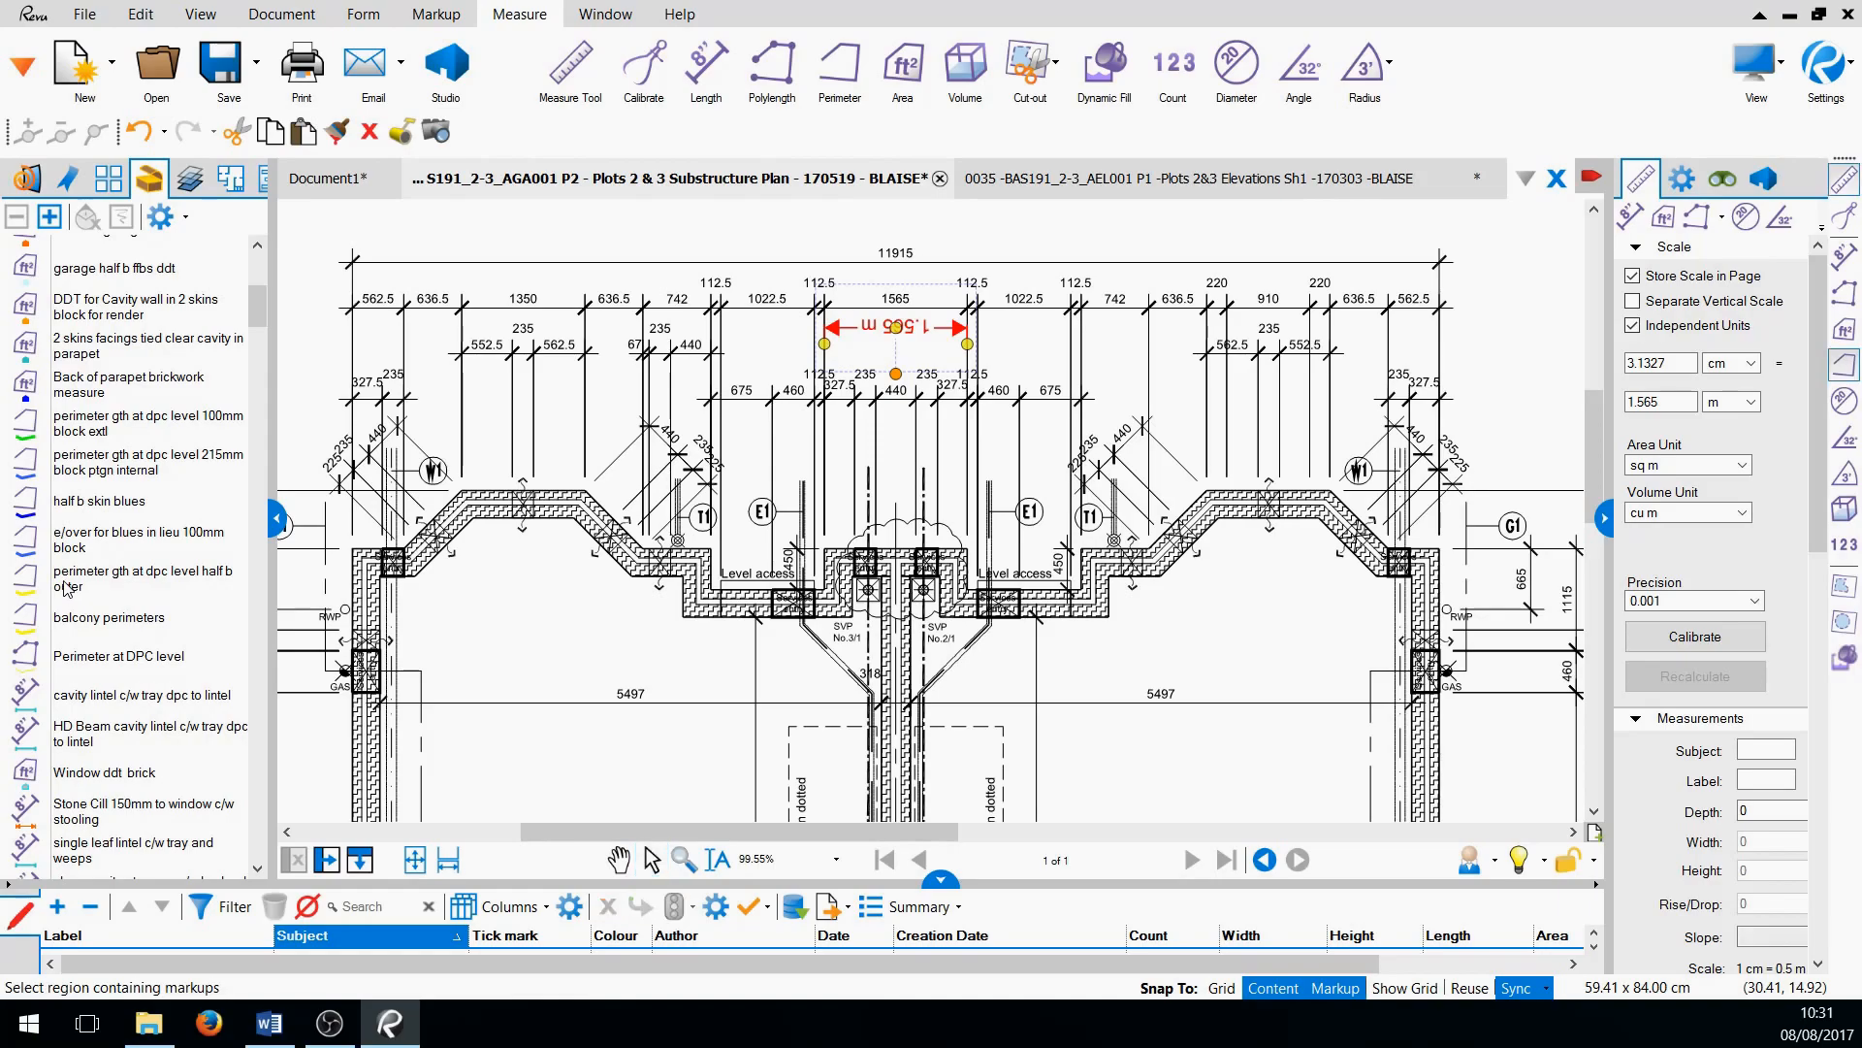
scroll(349, 600, up, 2)
click(352, 529)
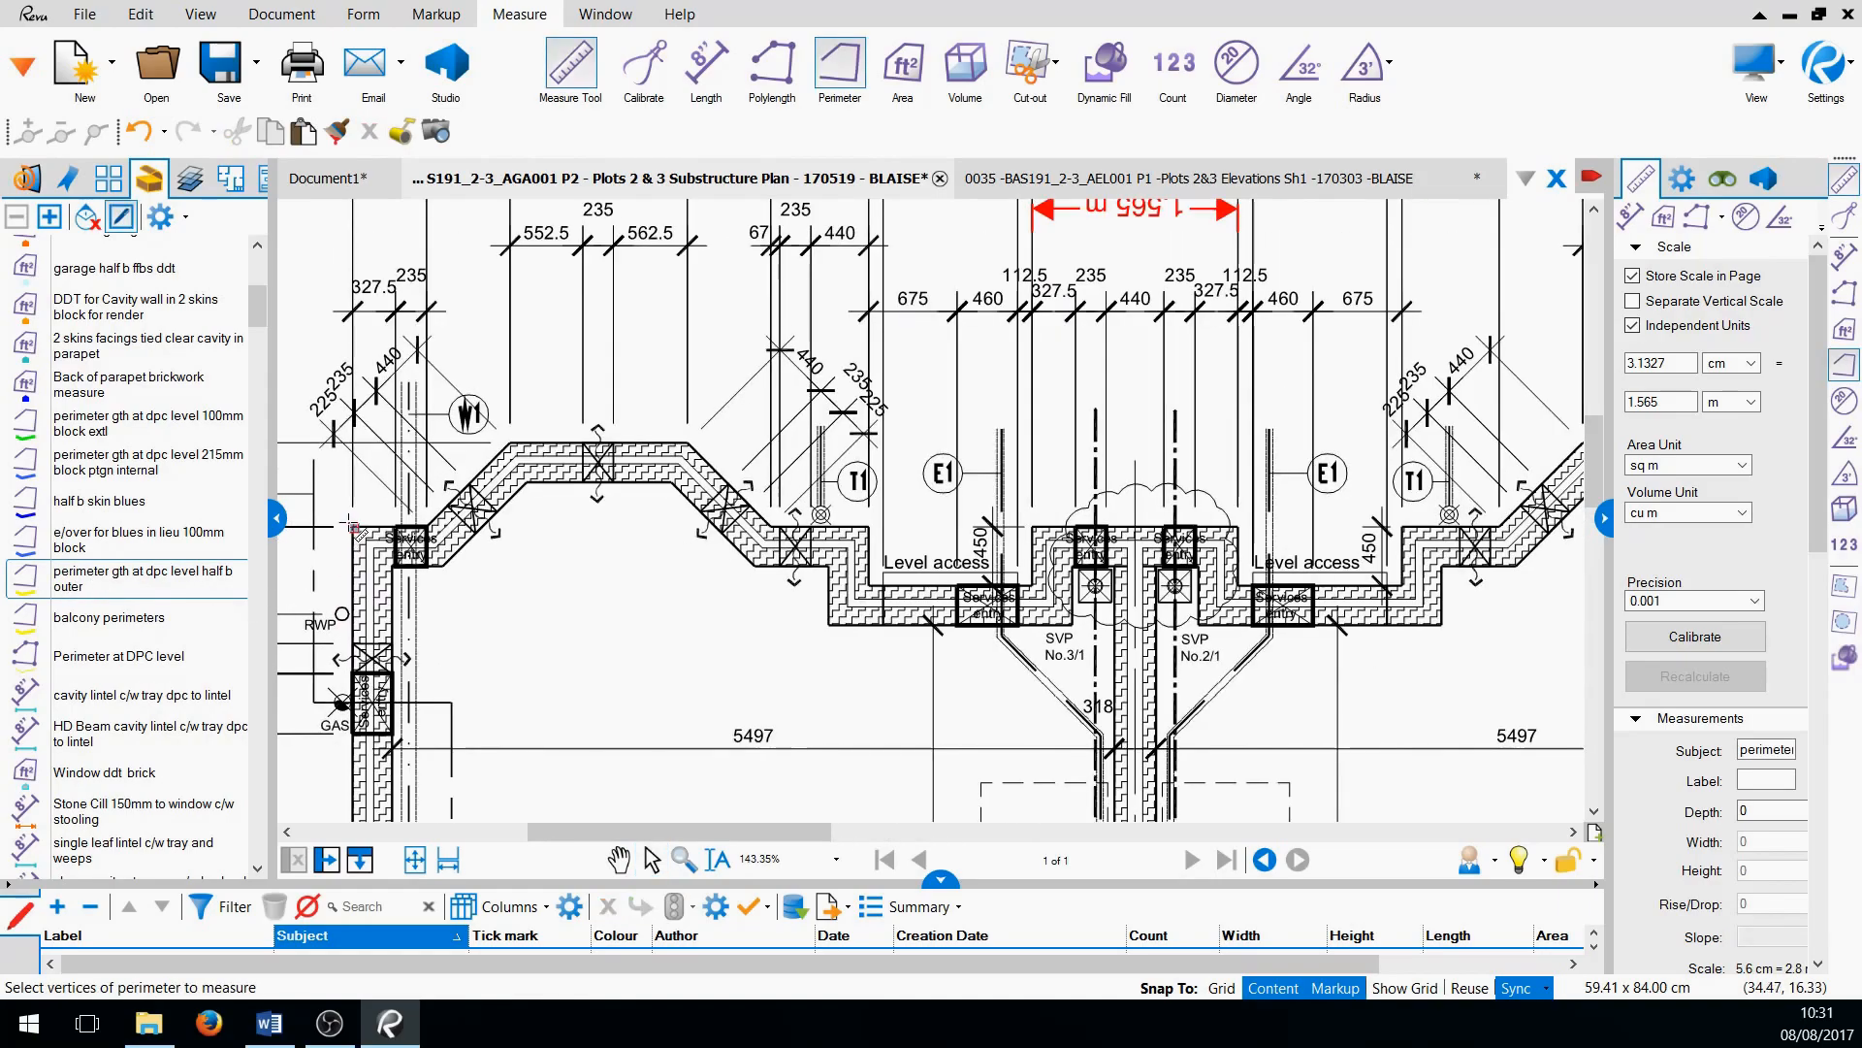
click(442, 528)
click(510, 443)
click(687, 443)
click(771, 527)
click(868, 526)
click(869, 586)
click(1033, 586)
click(1033, 526)
click(1238, 527)
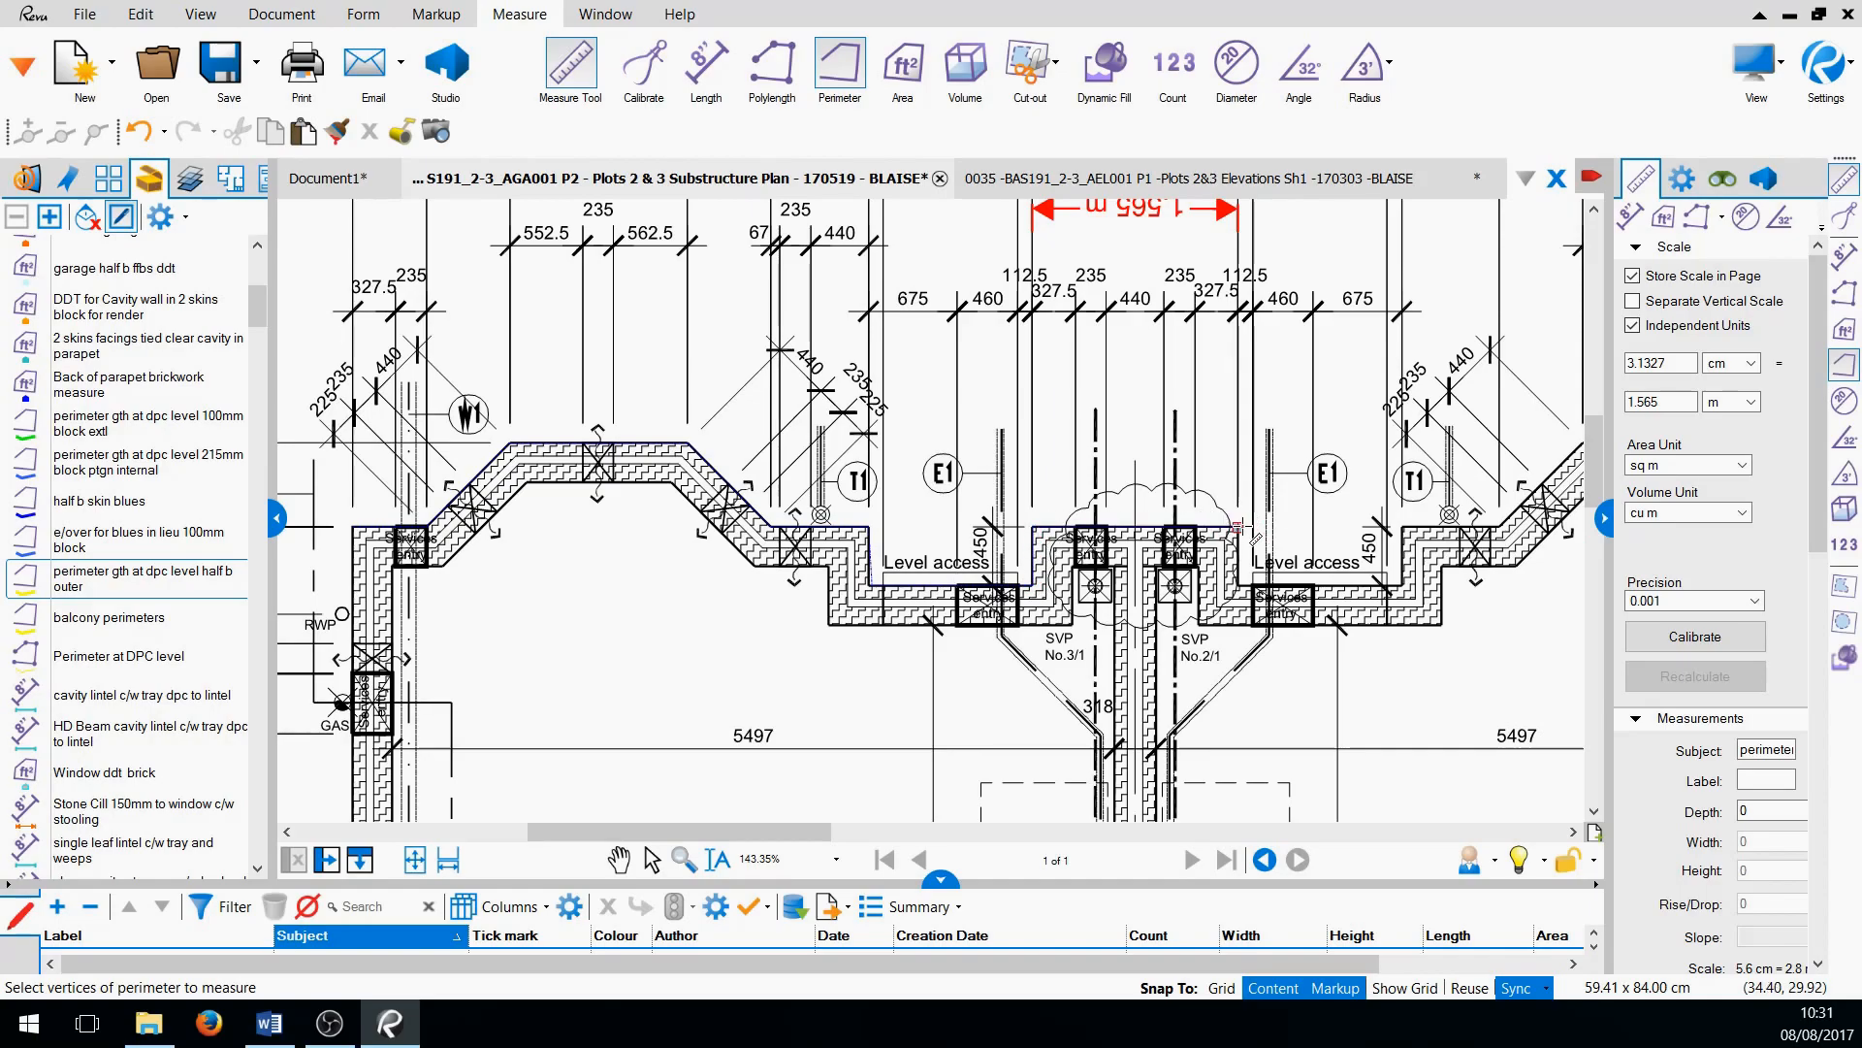
Continue the wall perimeter through the second entrance recess and around the right-hand bay, finishing a short way down the side wall
click(1239, 586)
click(1400, 586)
click(1404, 527)
click(1499, 526)
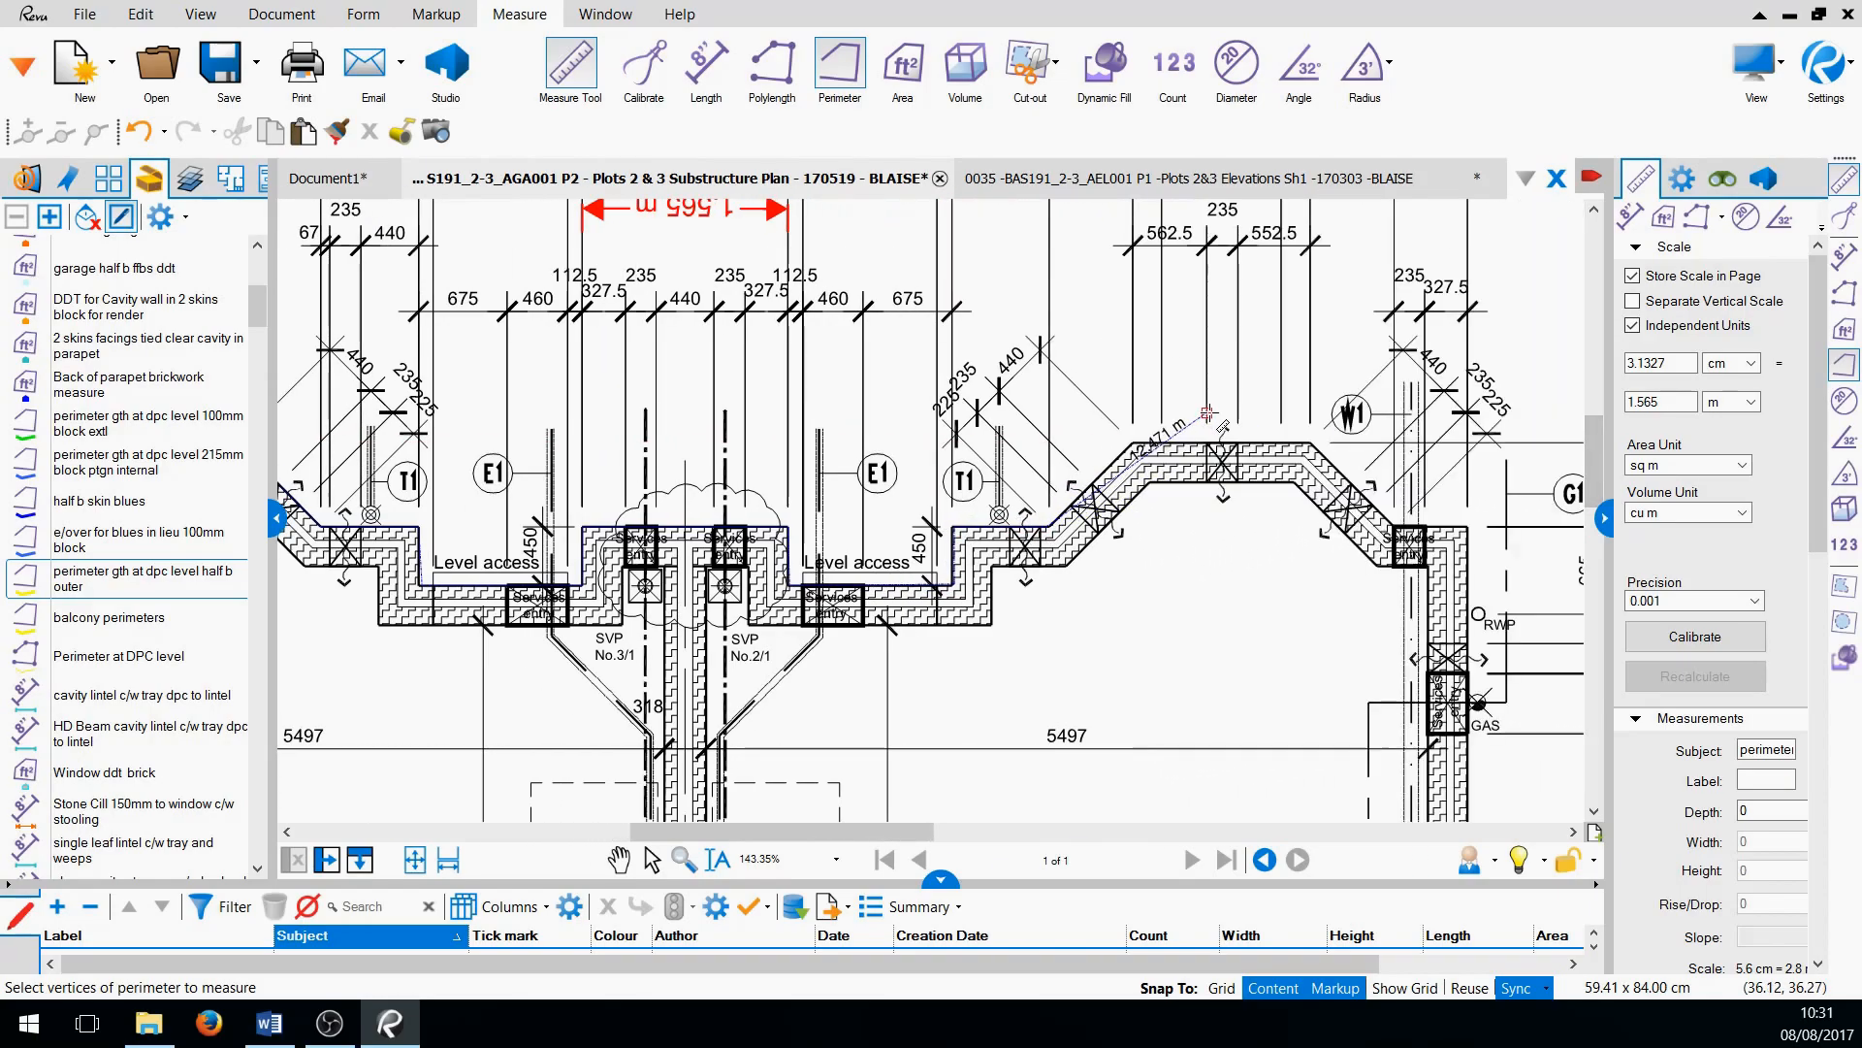
click(1133, 445)
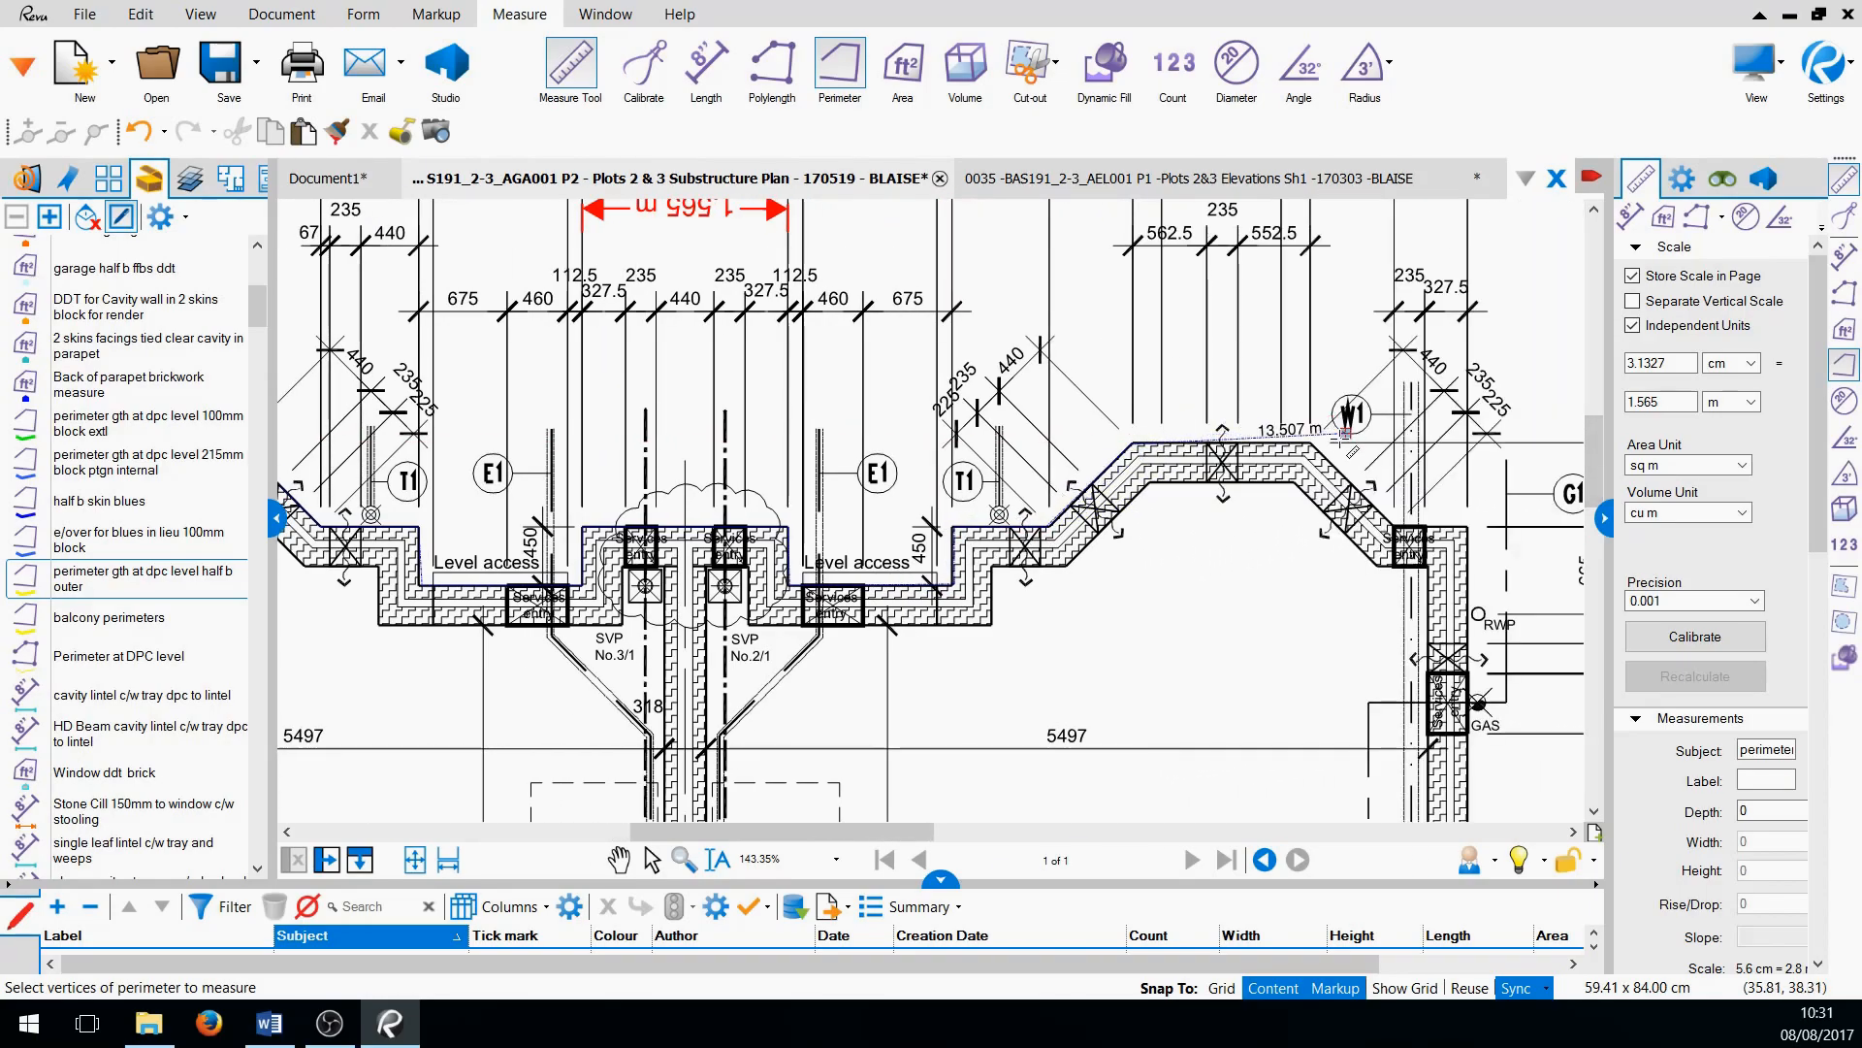
click(1311, 444)
click(1394, 527)
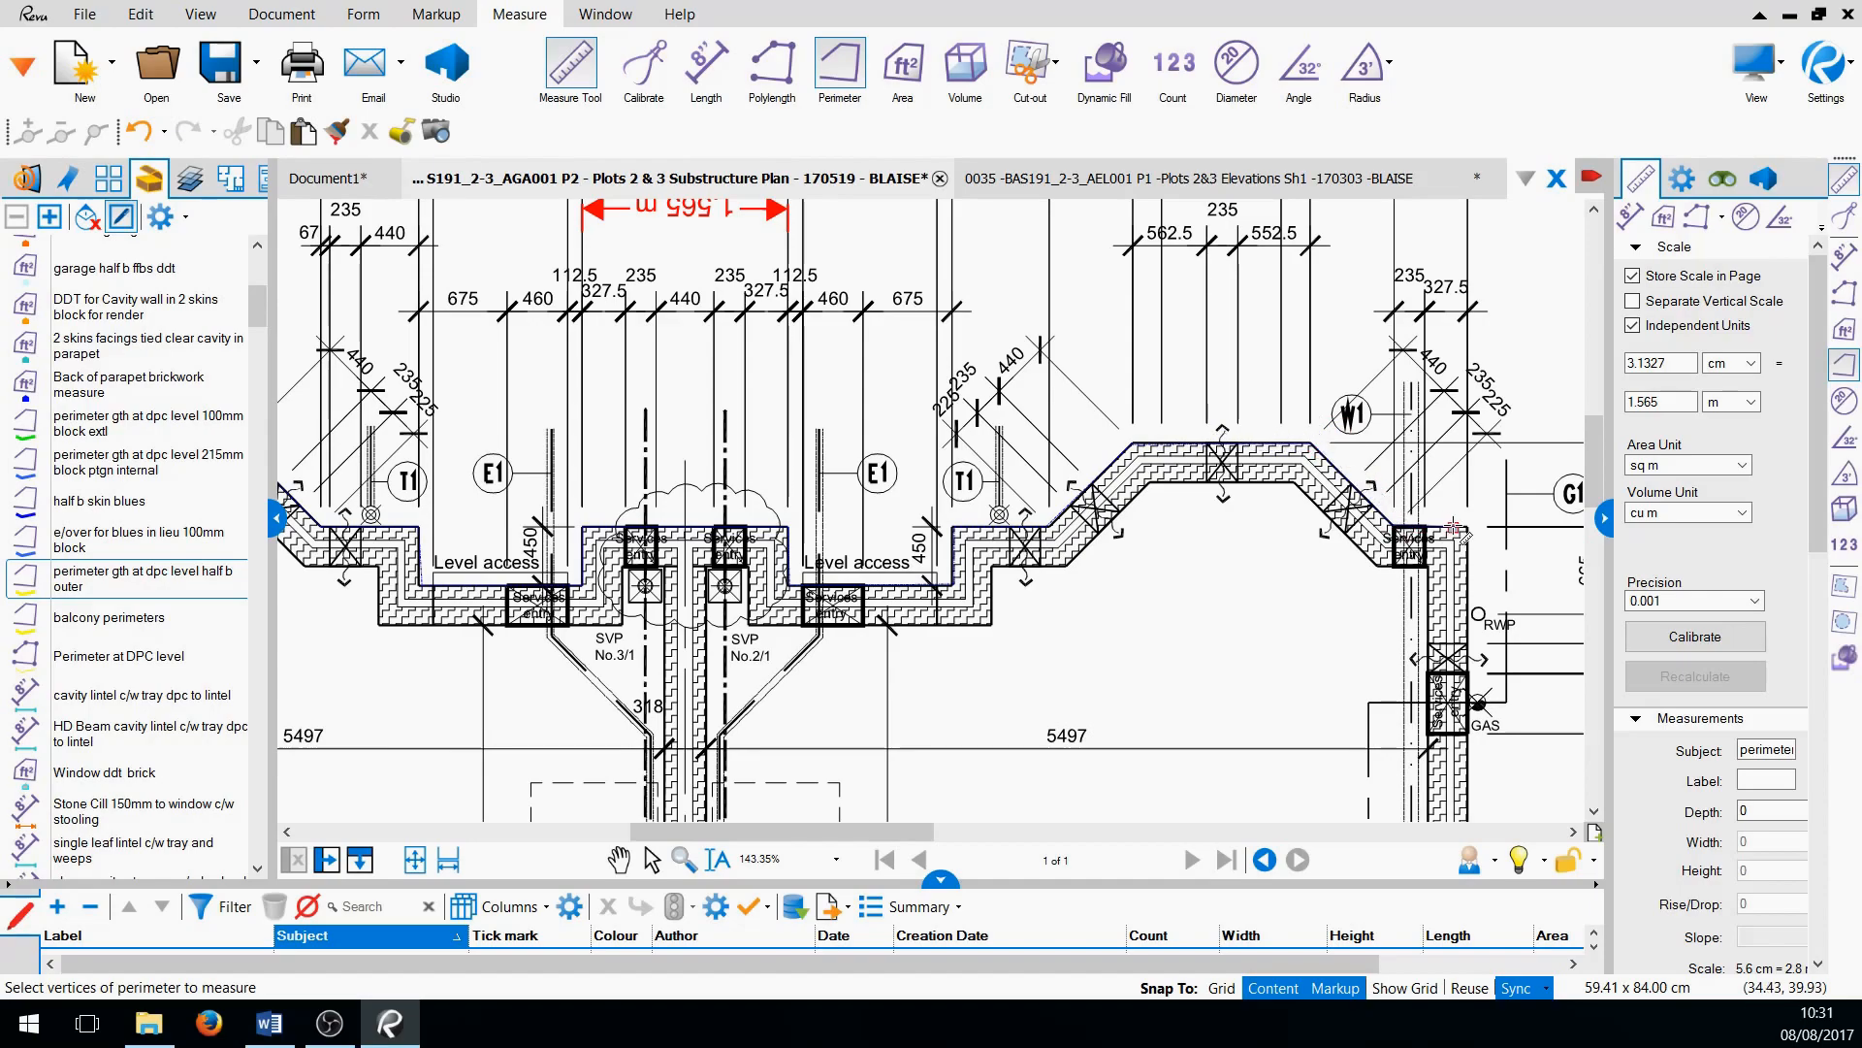
click(1466, 528)
double_click(1469, 639)
scroll(1222, 652, down, 2)
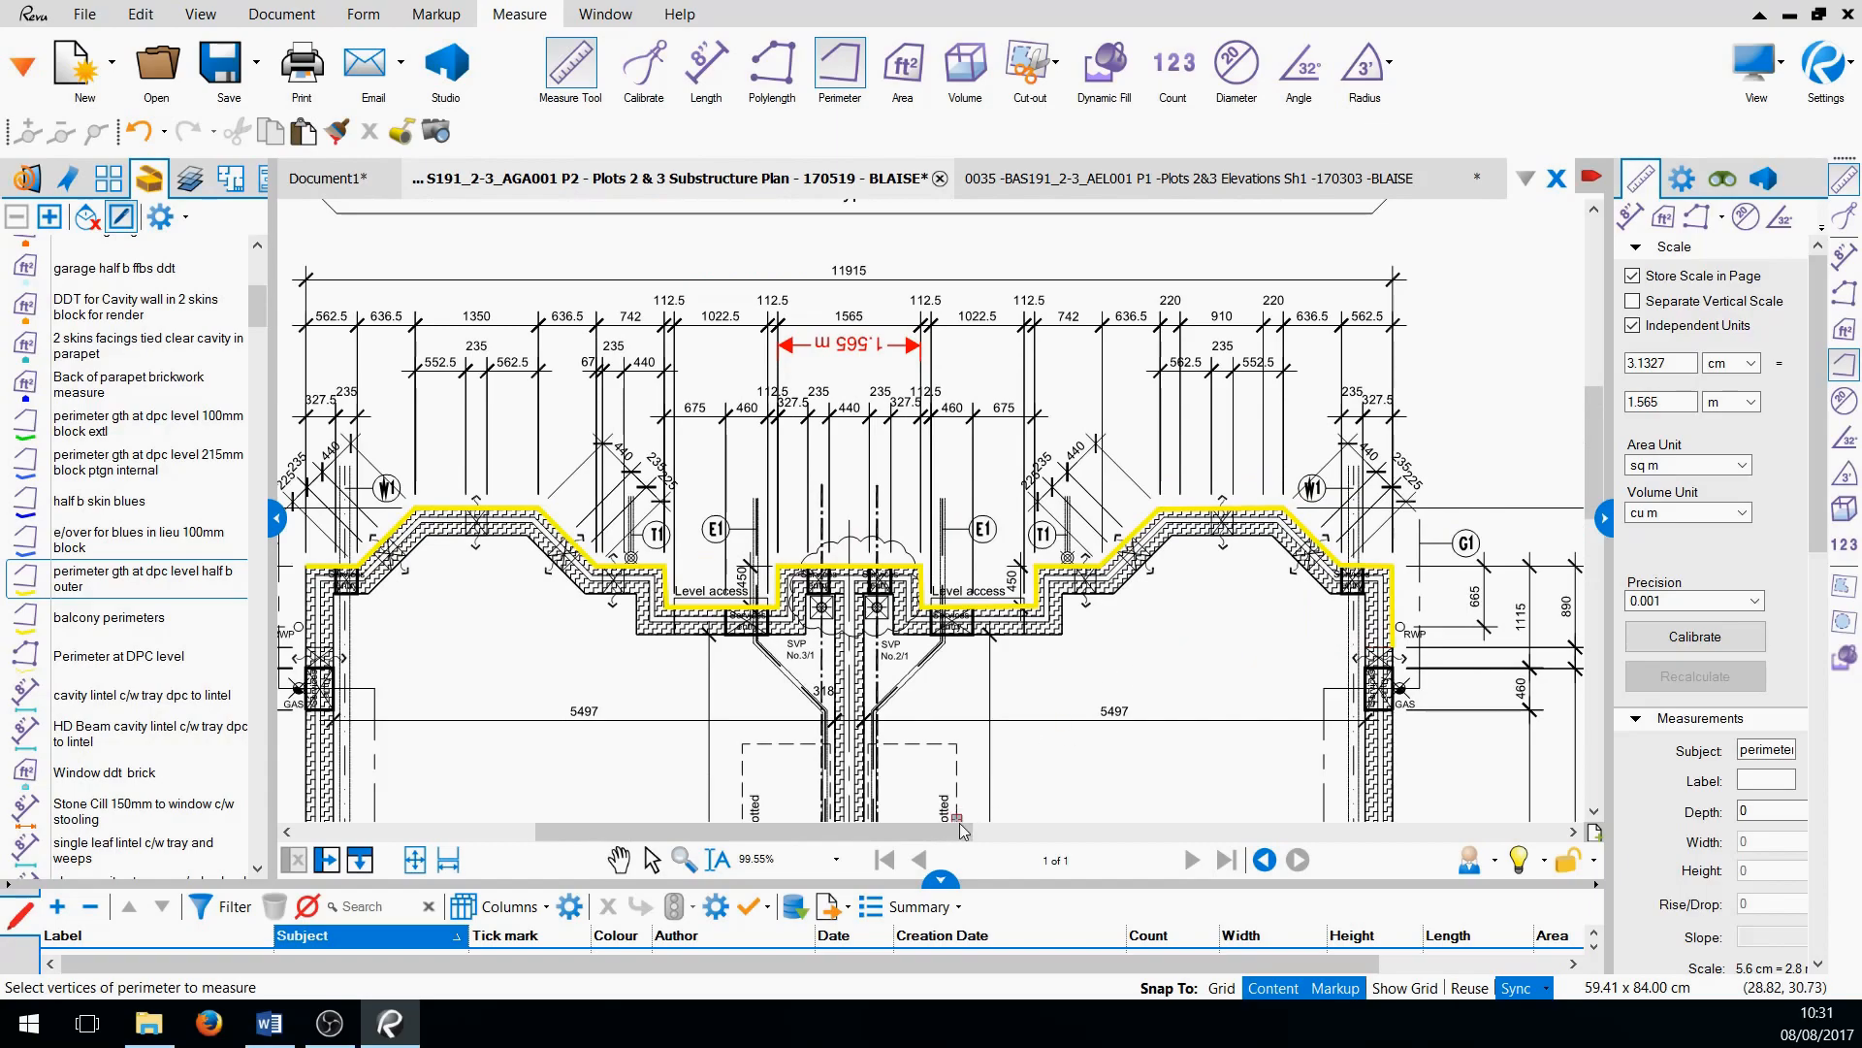
Expand the markups list and examine the length and measurement entries of the traced perimeter
click(941, 880)
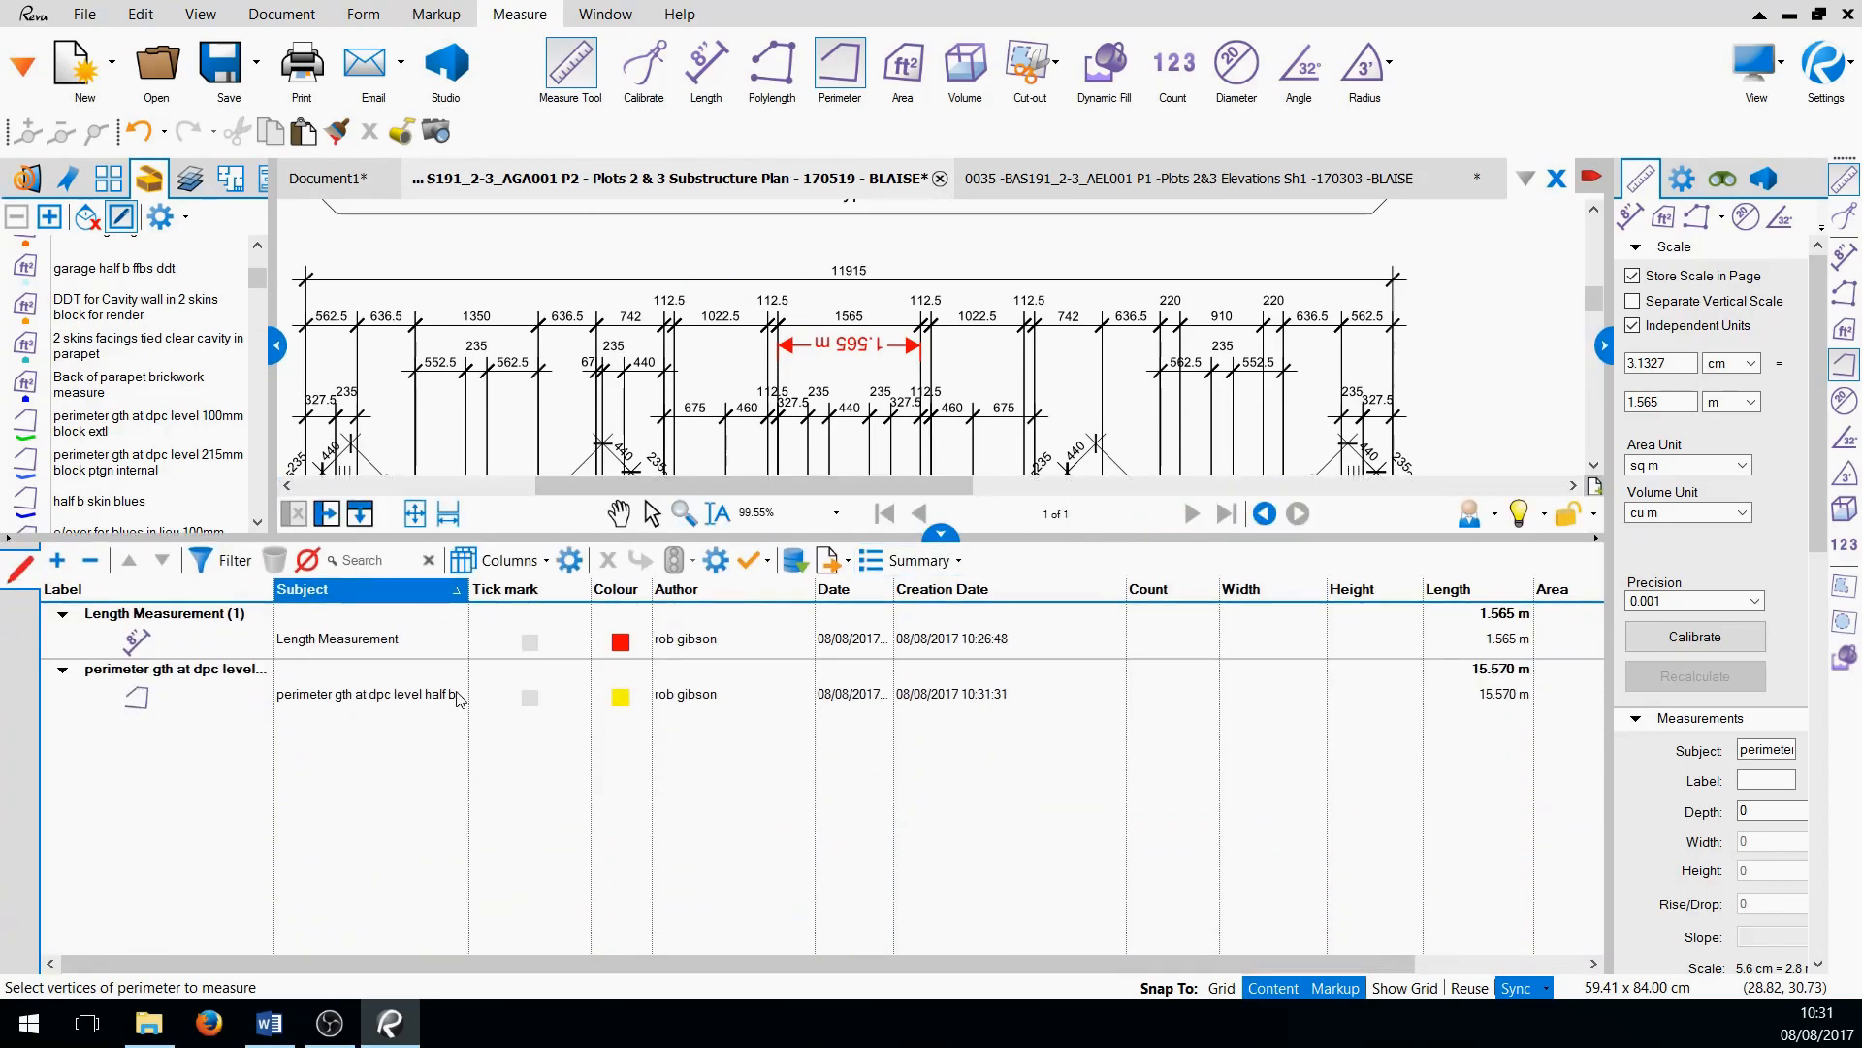
key(Escape)
click(351, 708)
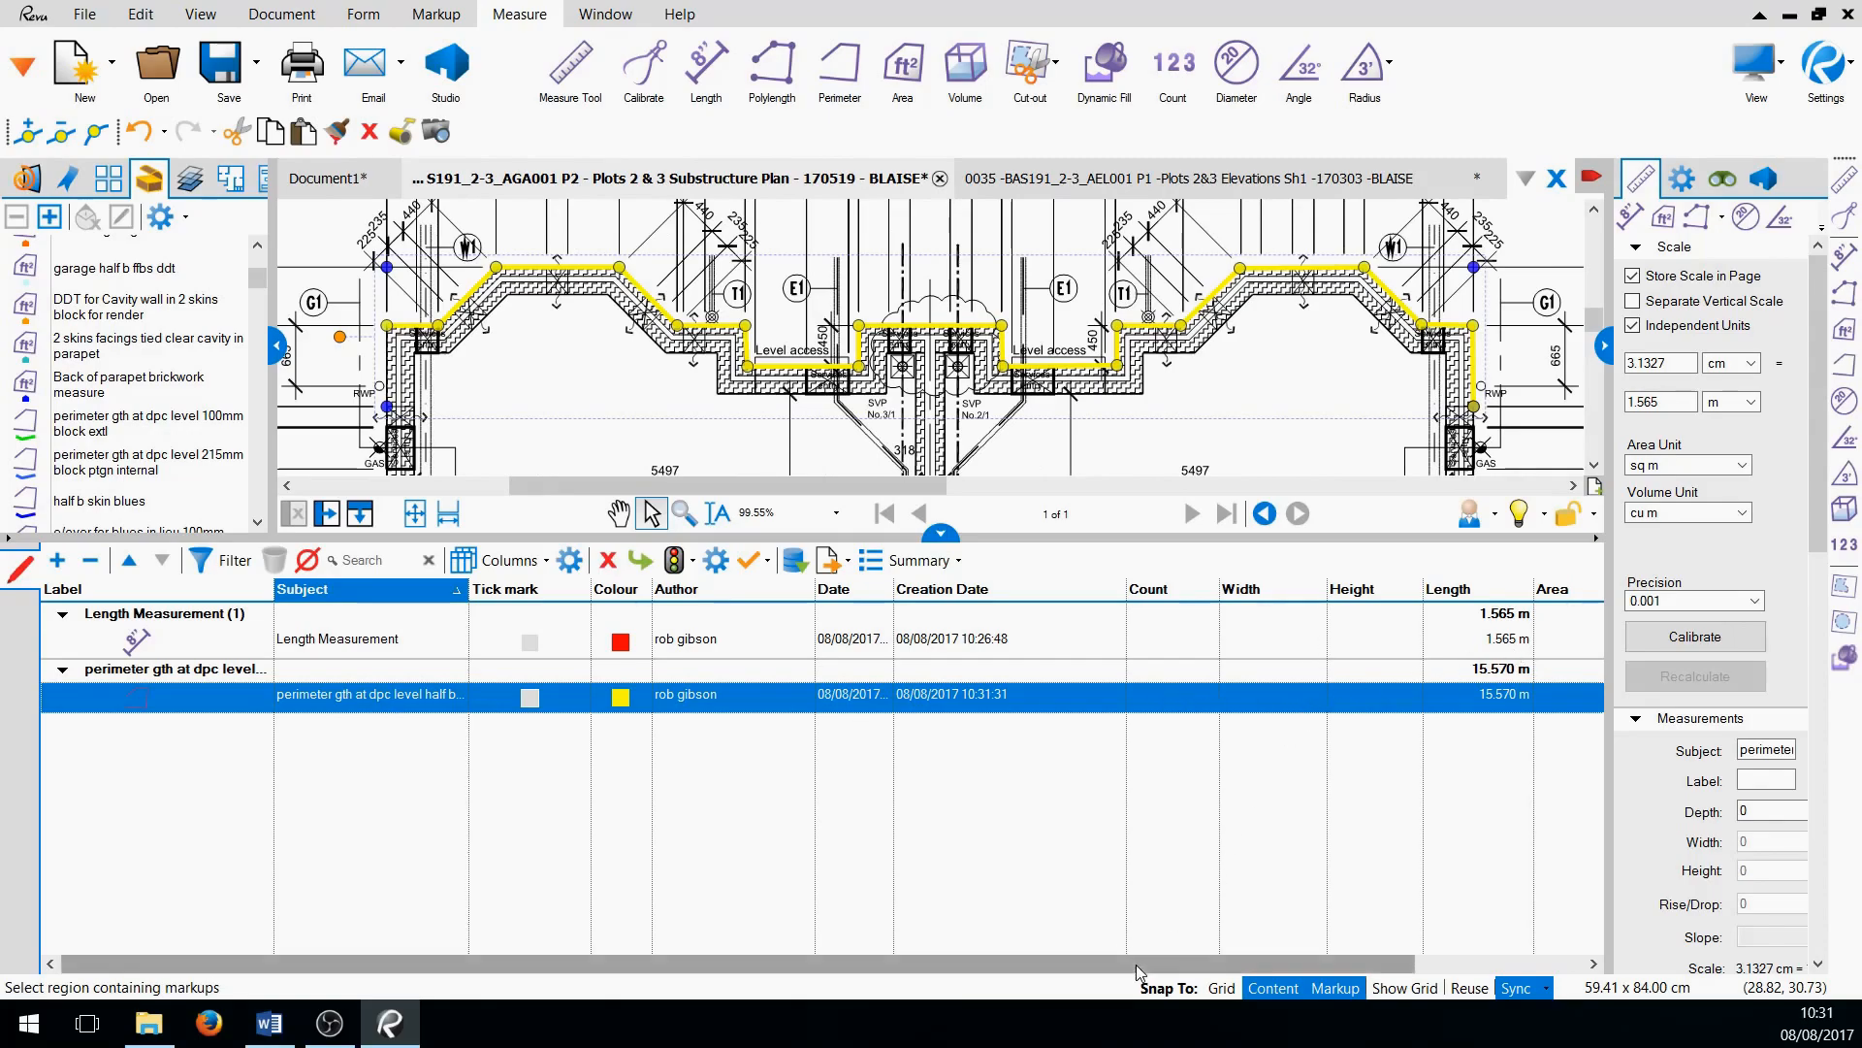
drag(1135, 964, 1310, 964)
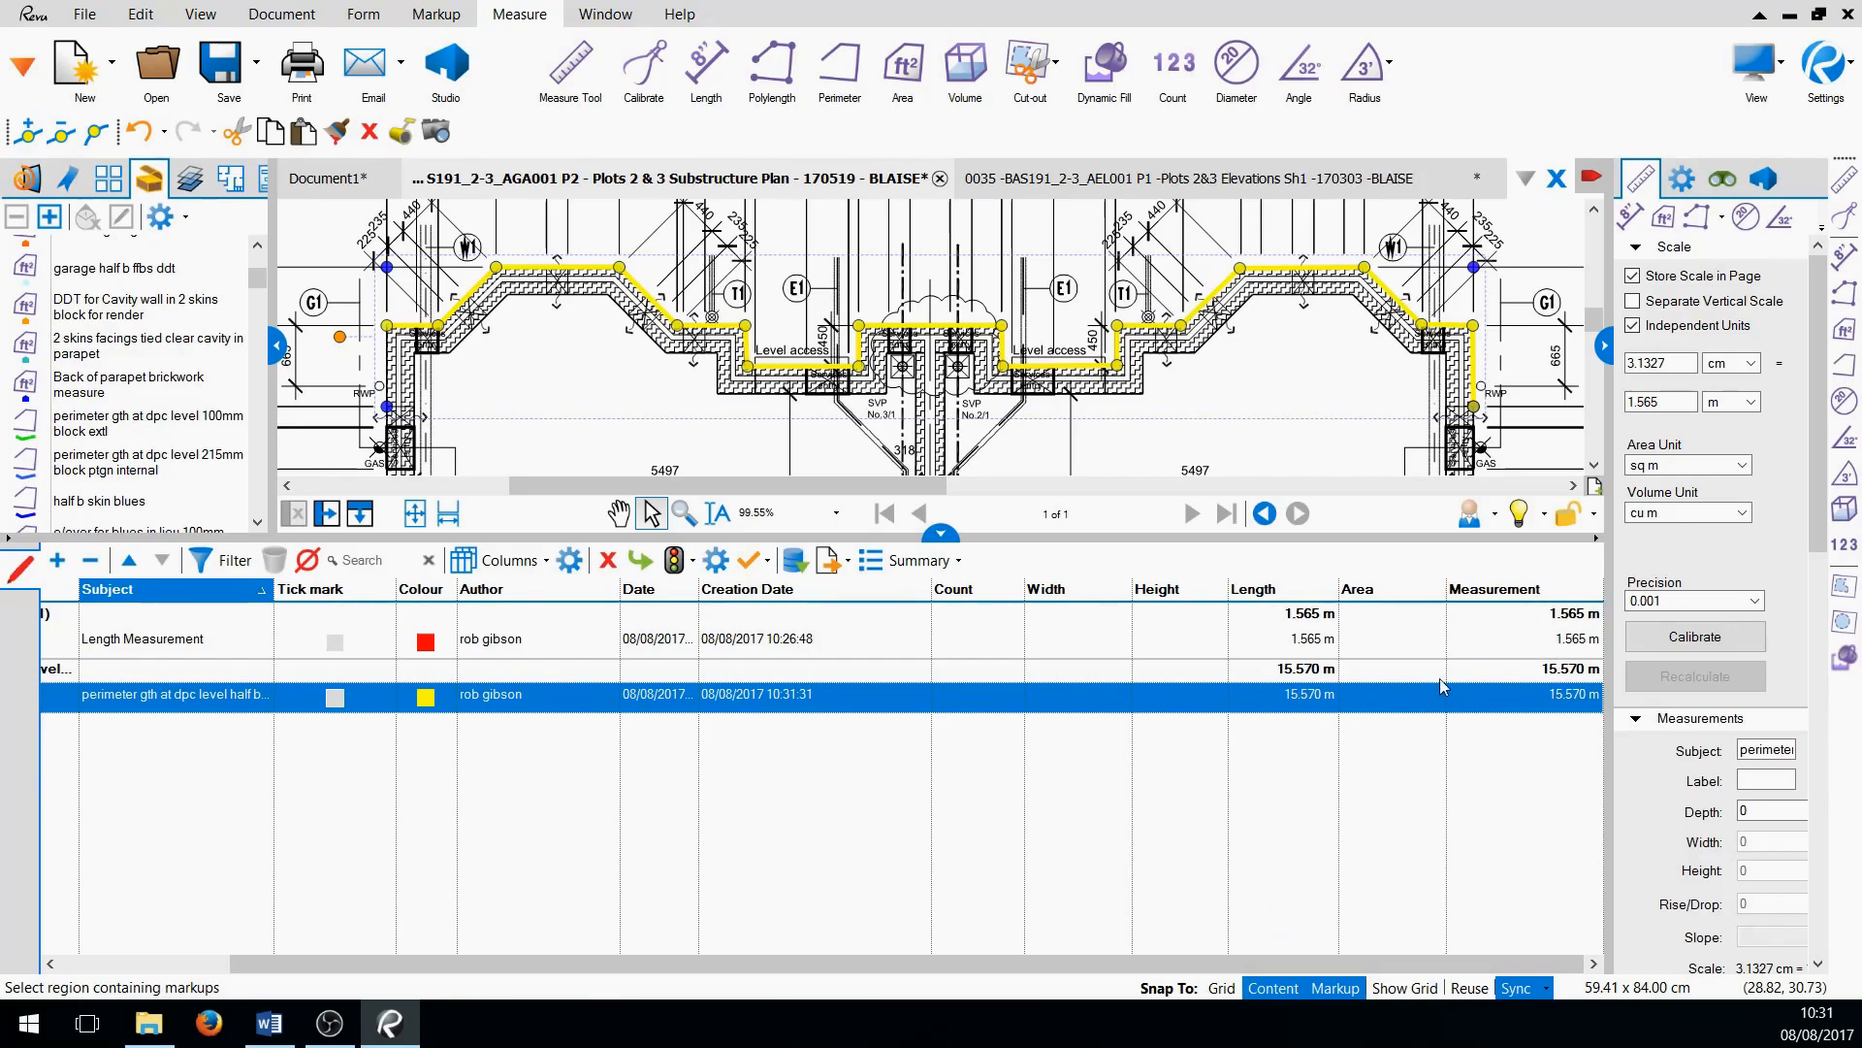
scroll(1203, 967, left, 1)
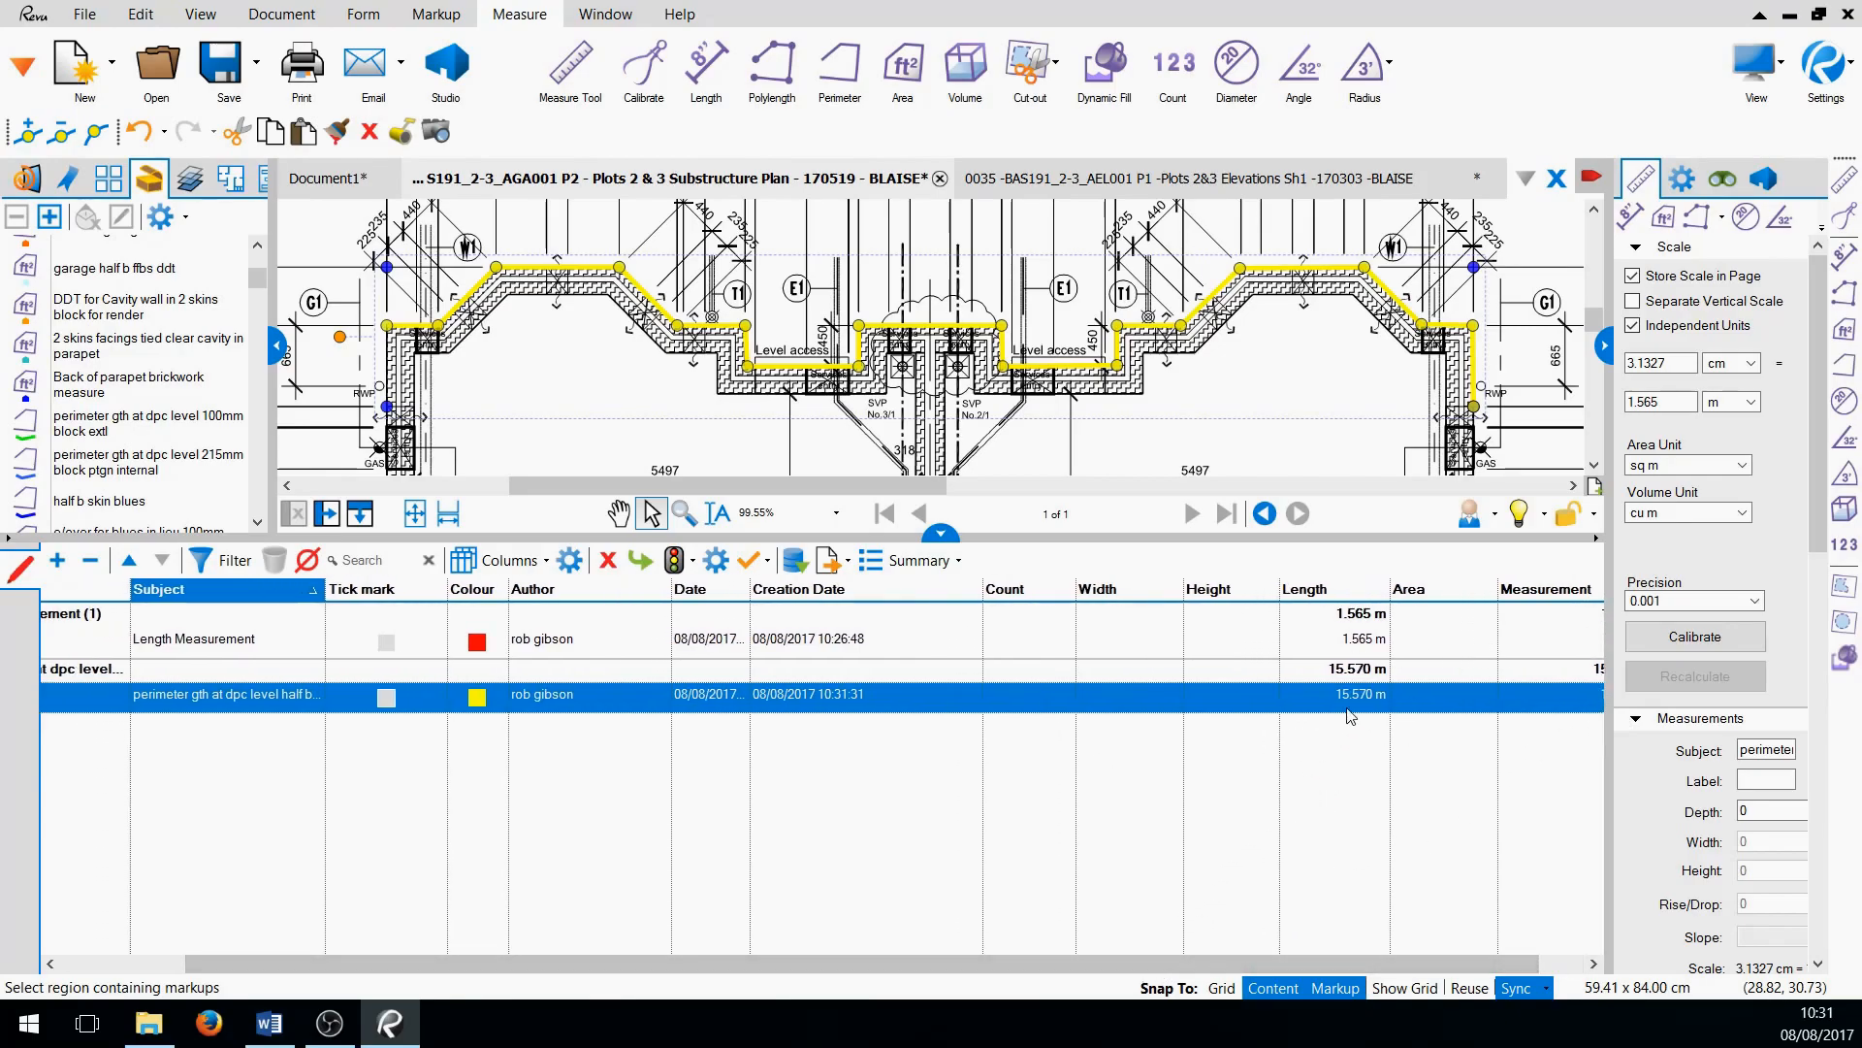
click(1359, 669)
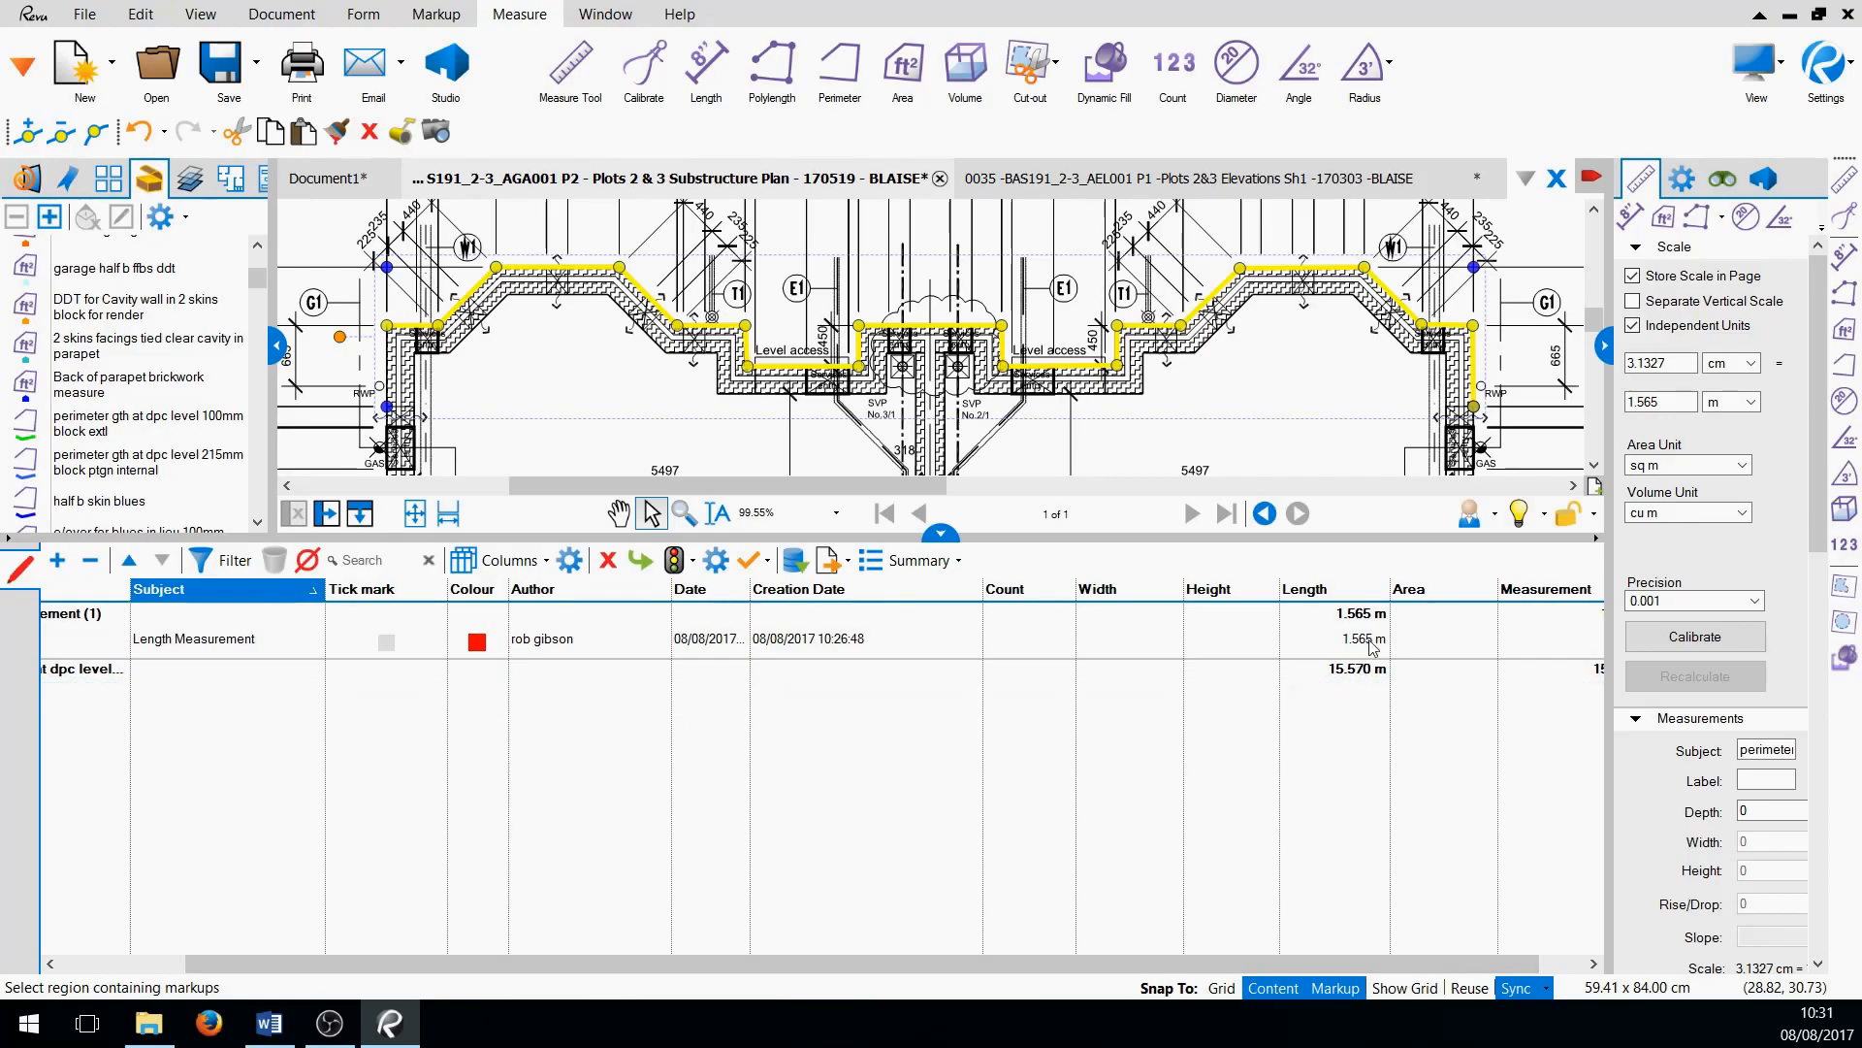
drag(324, 966, 202, 967)
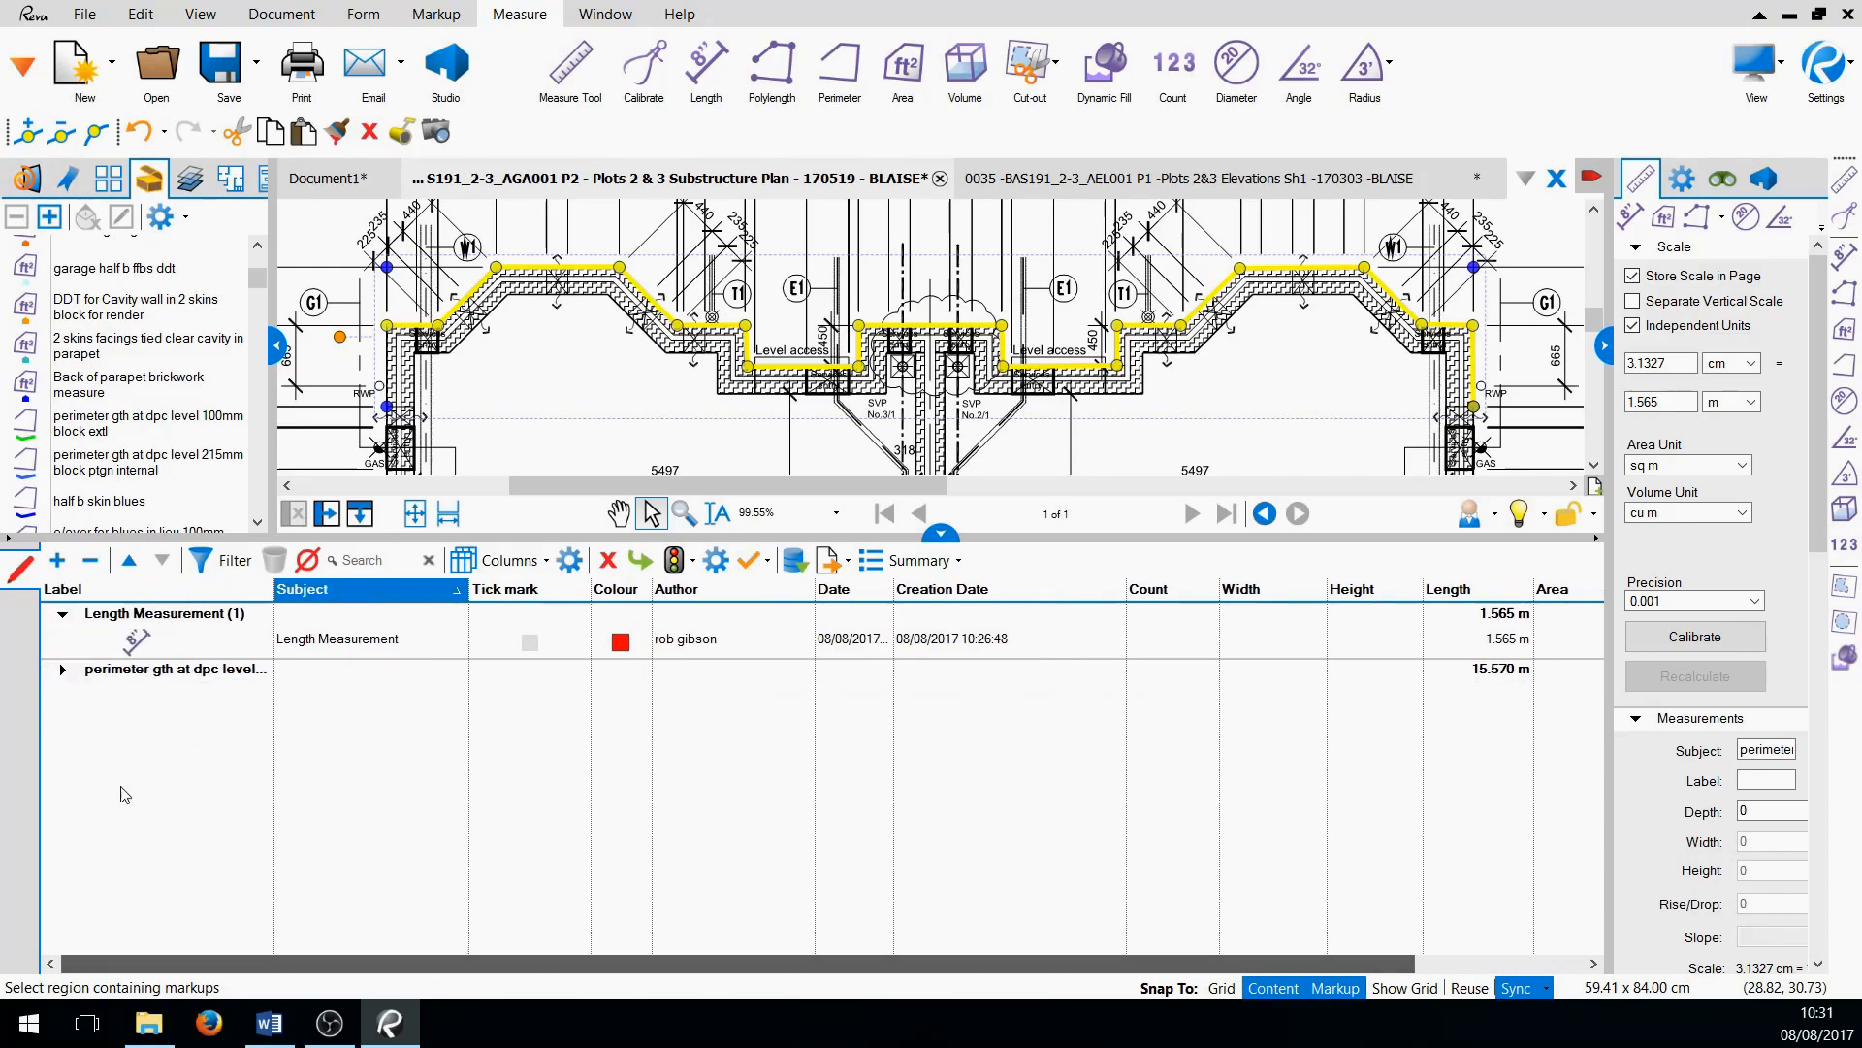
click(62, 670)
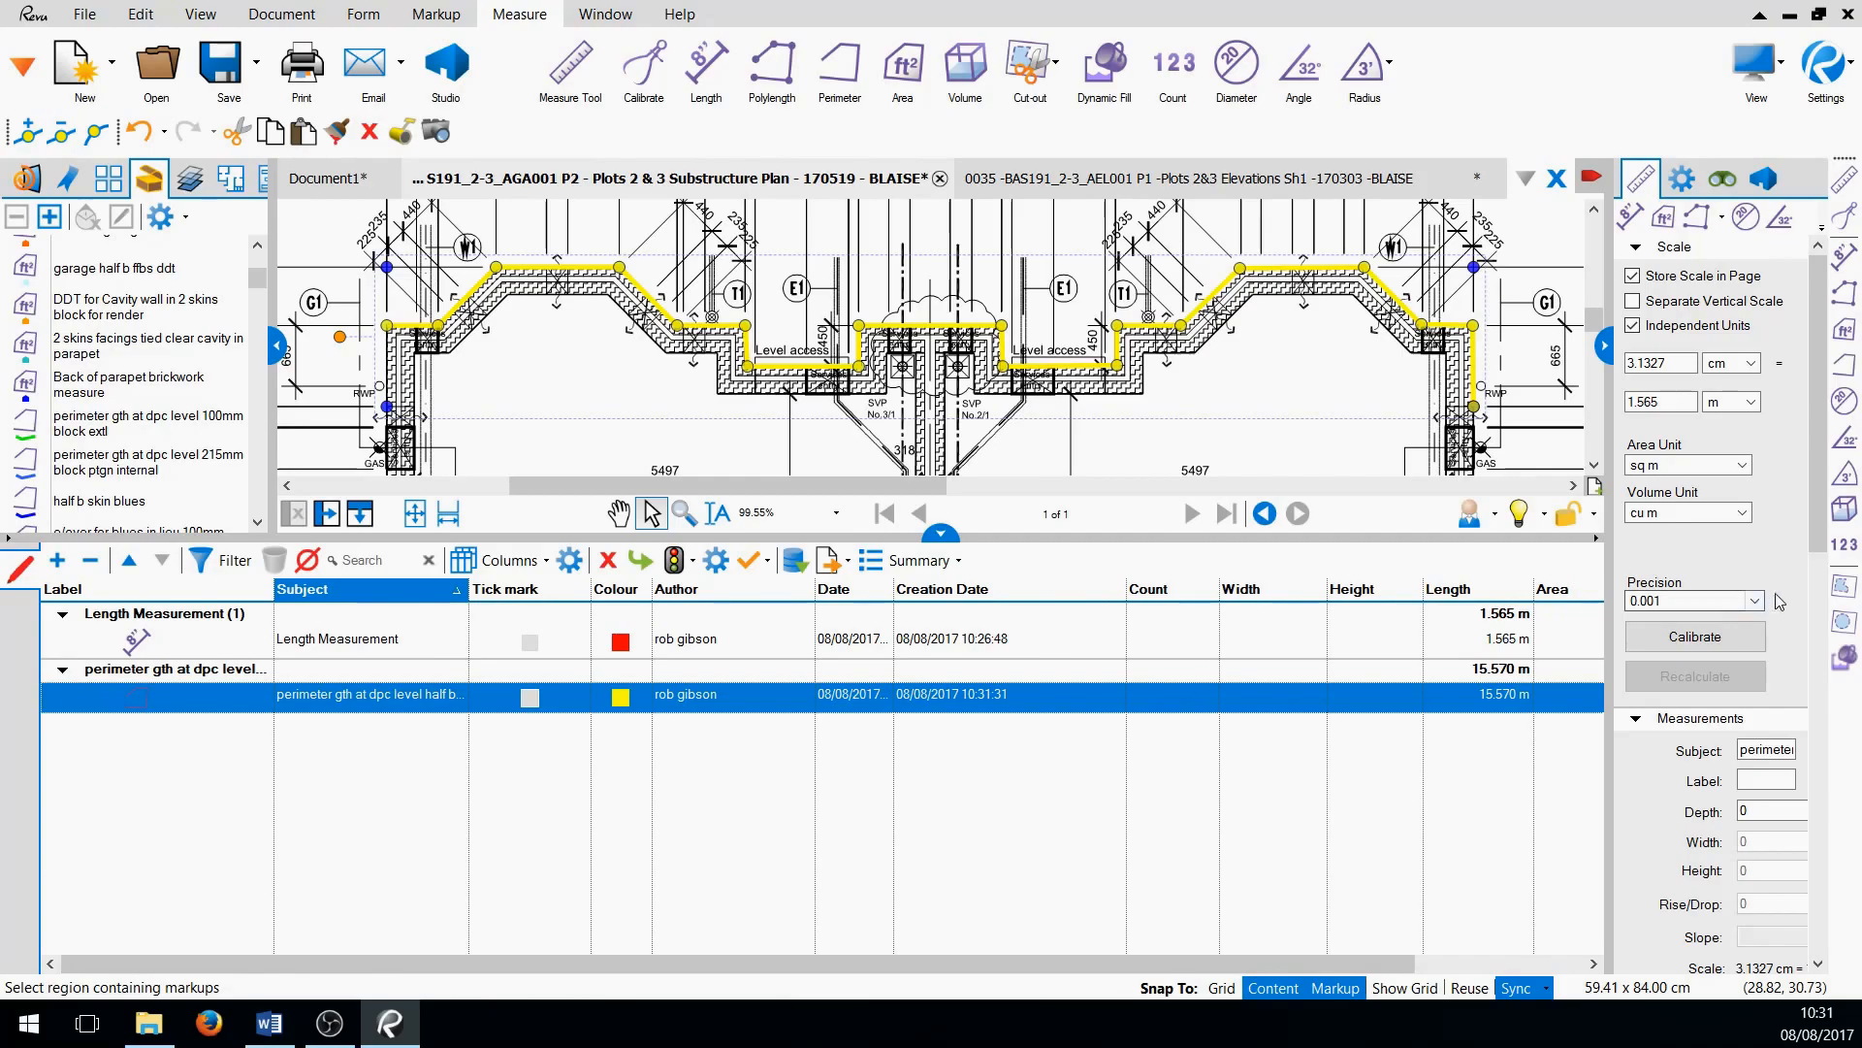
click(1493, 670)
click(1494, 670)
Enlarge the drawing view, flip the text of the red length measurement at the 1565 dimension, and move its dimension line above that dimension
drag(947, 528, 947, 679)
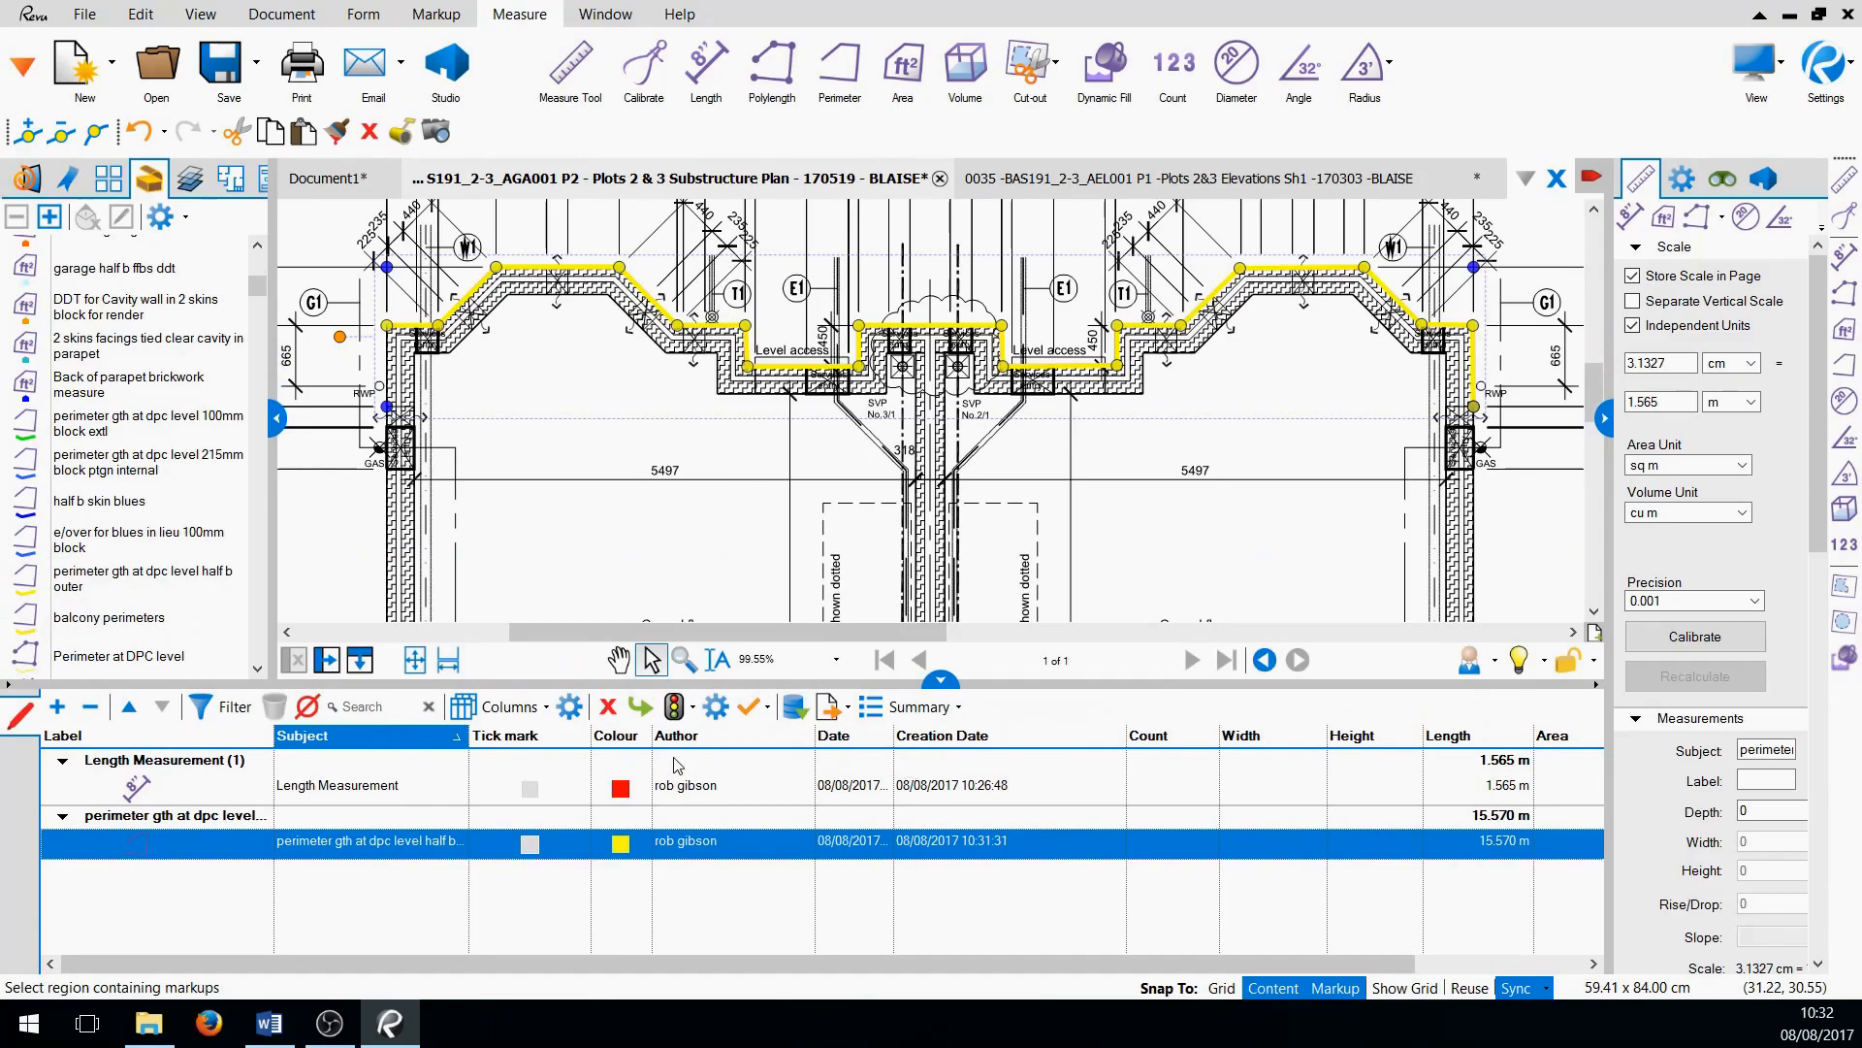
click(373, 791)
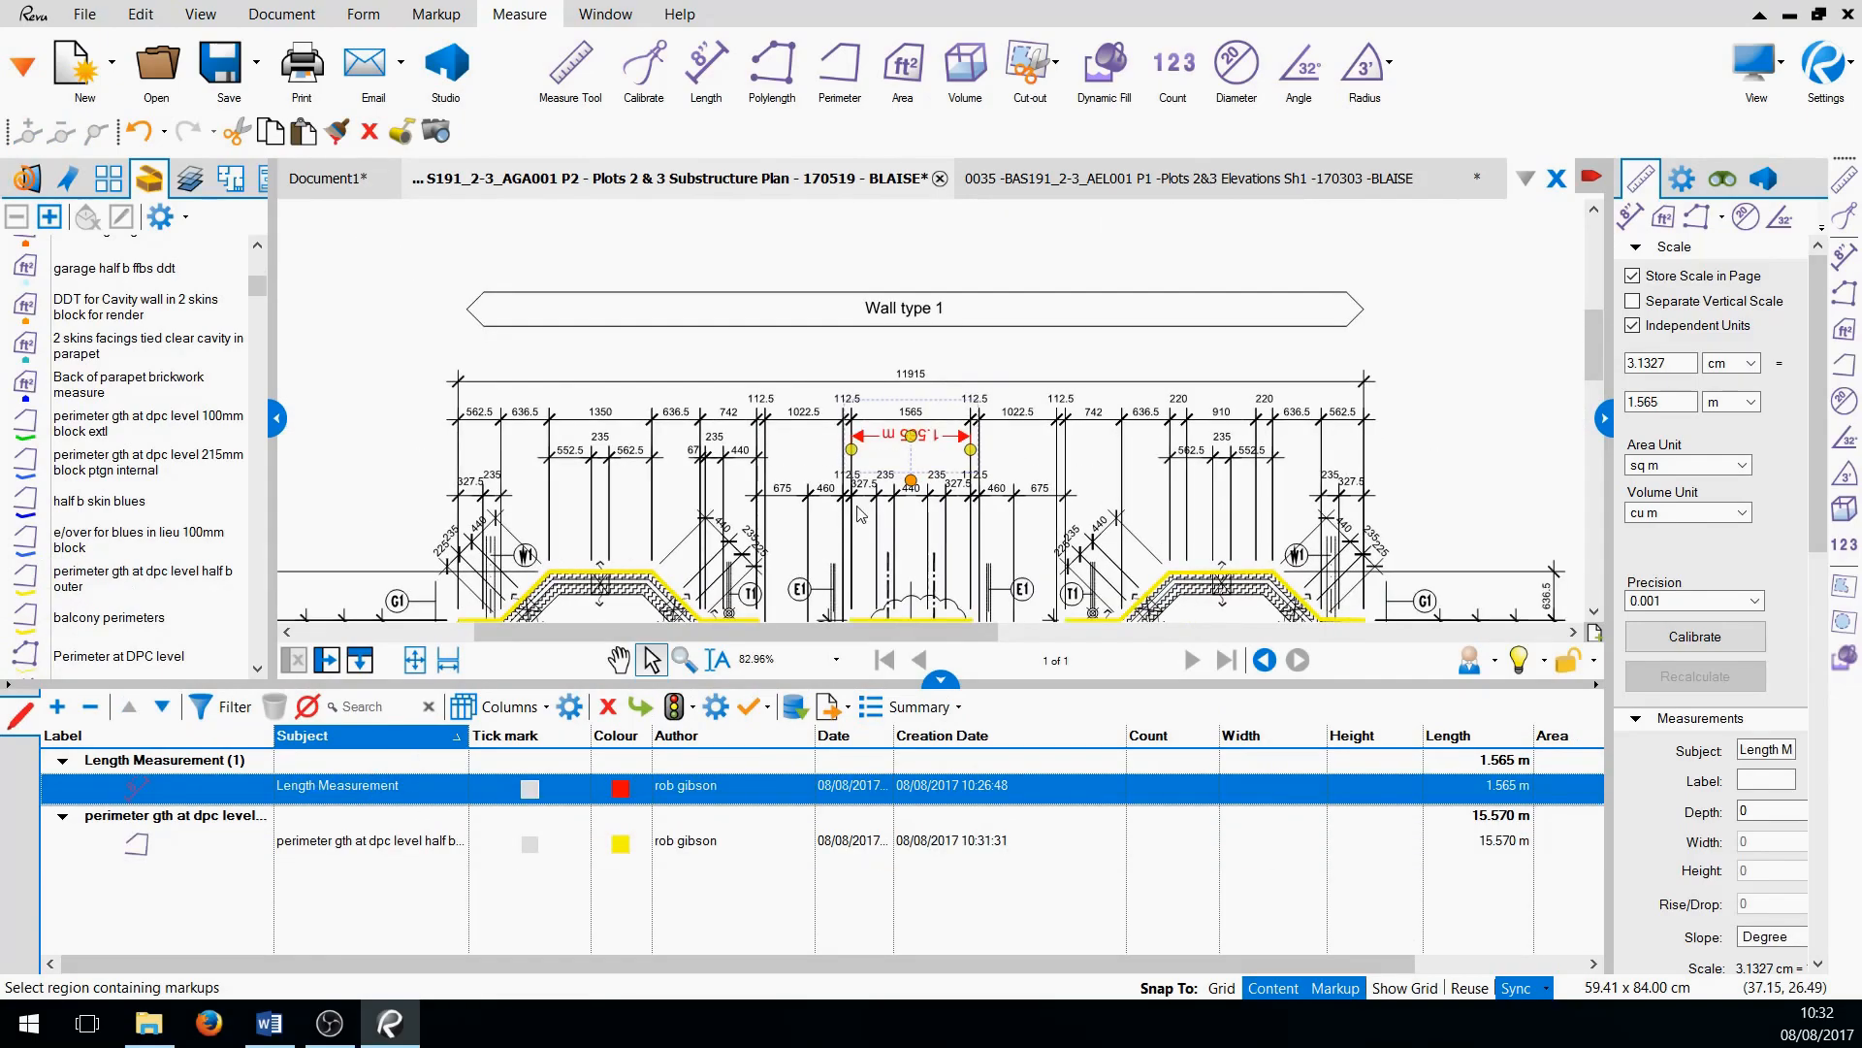
scroll(884, 433, up, 5)
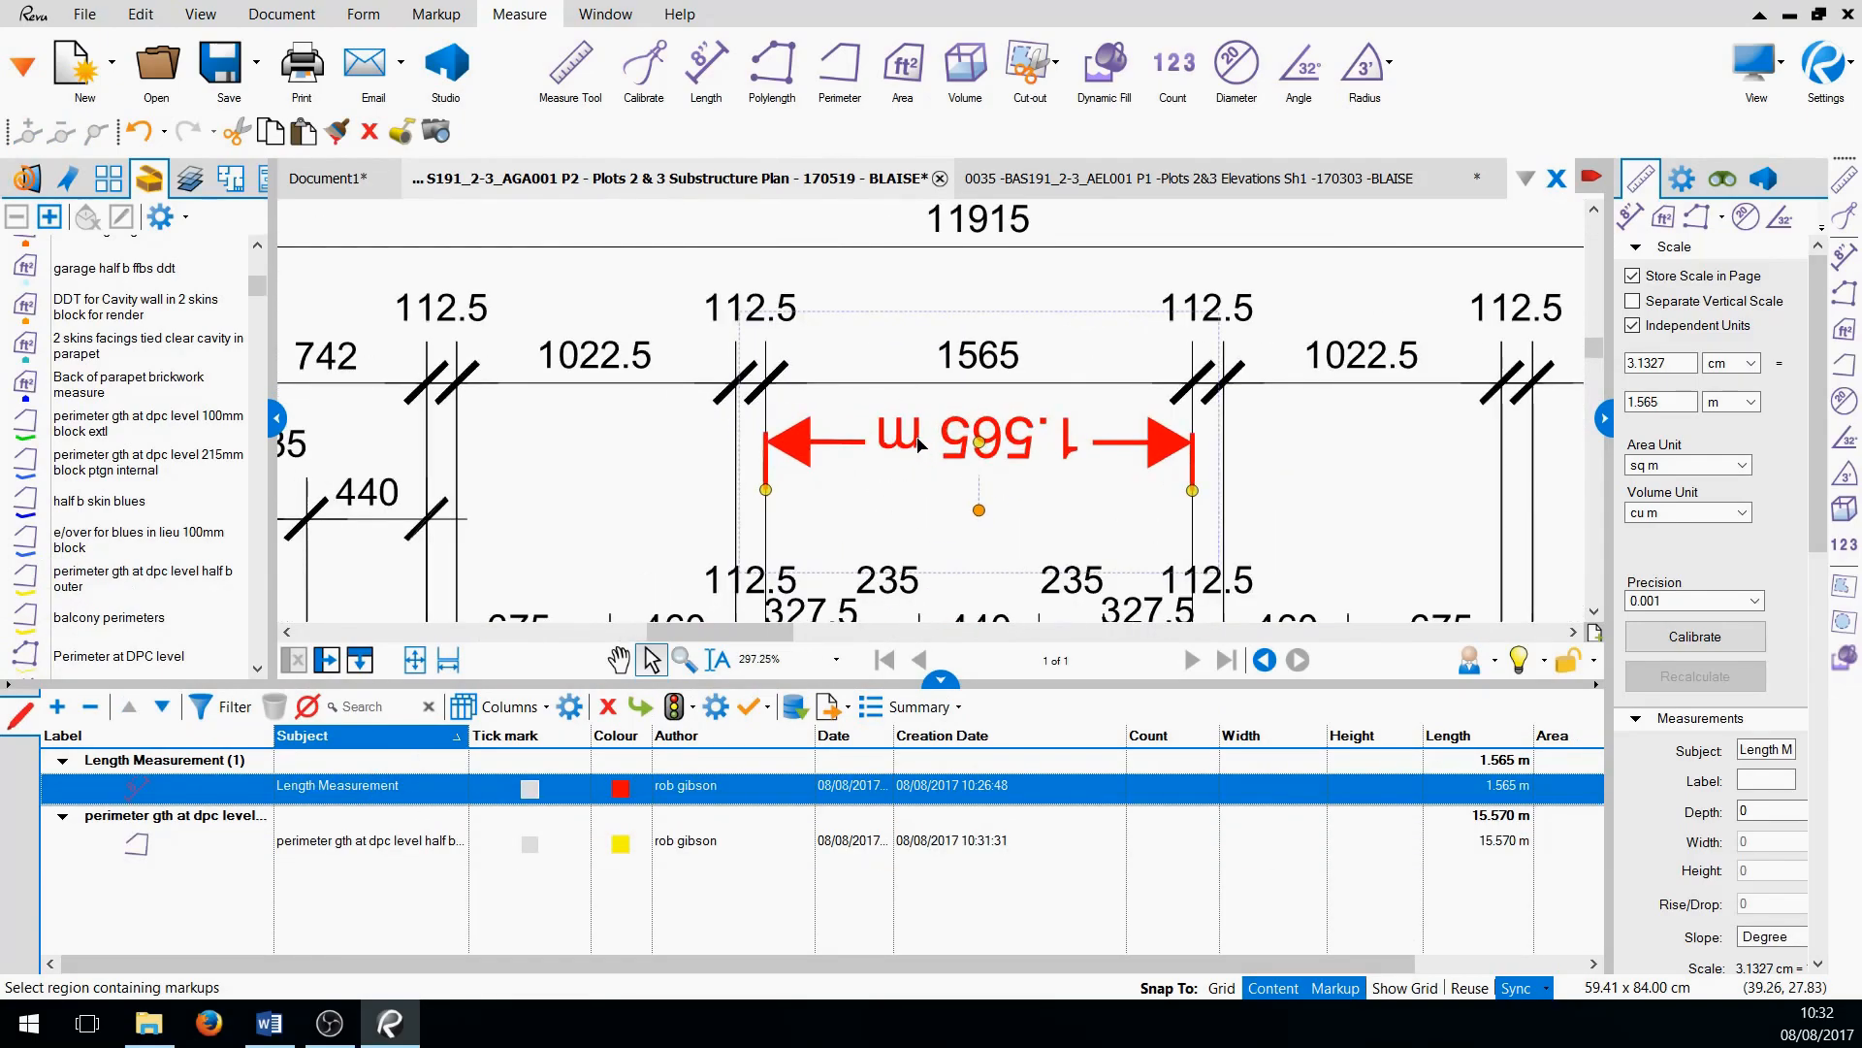
right_click(919, 444)
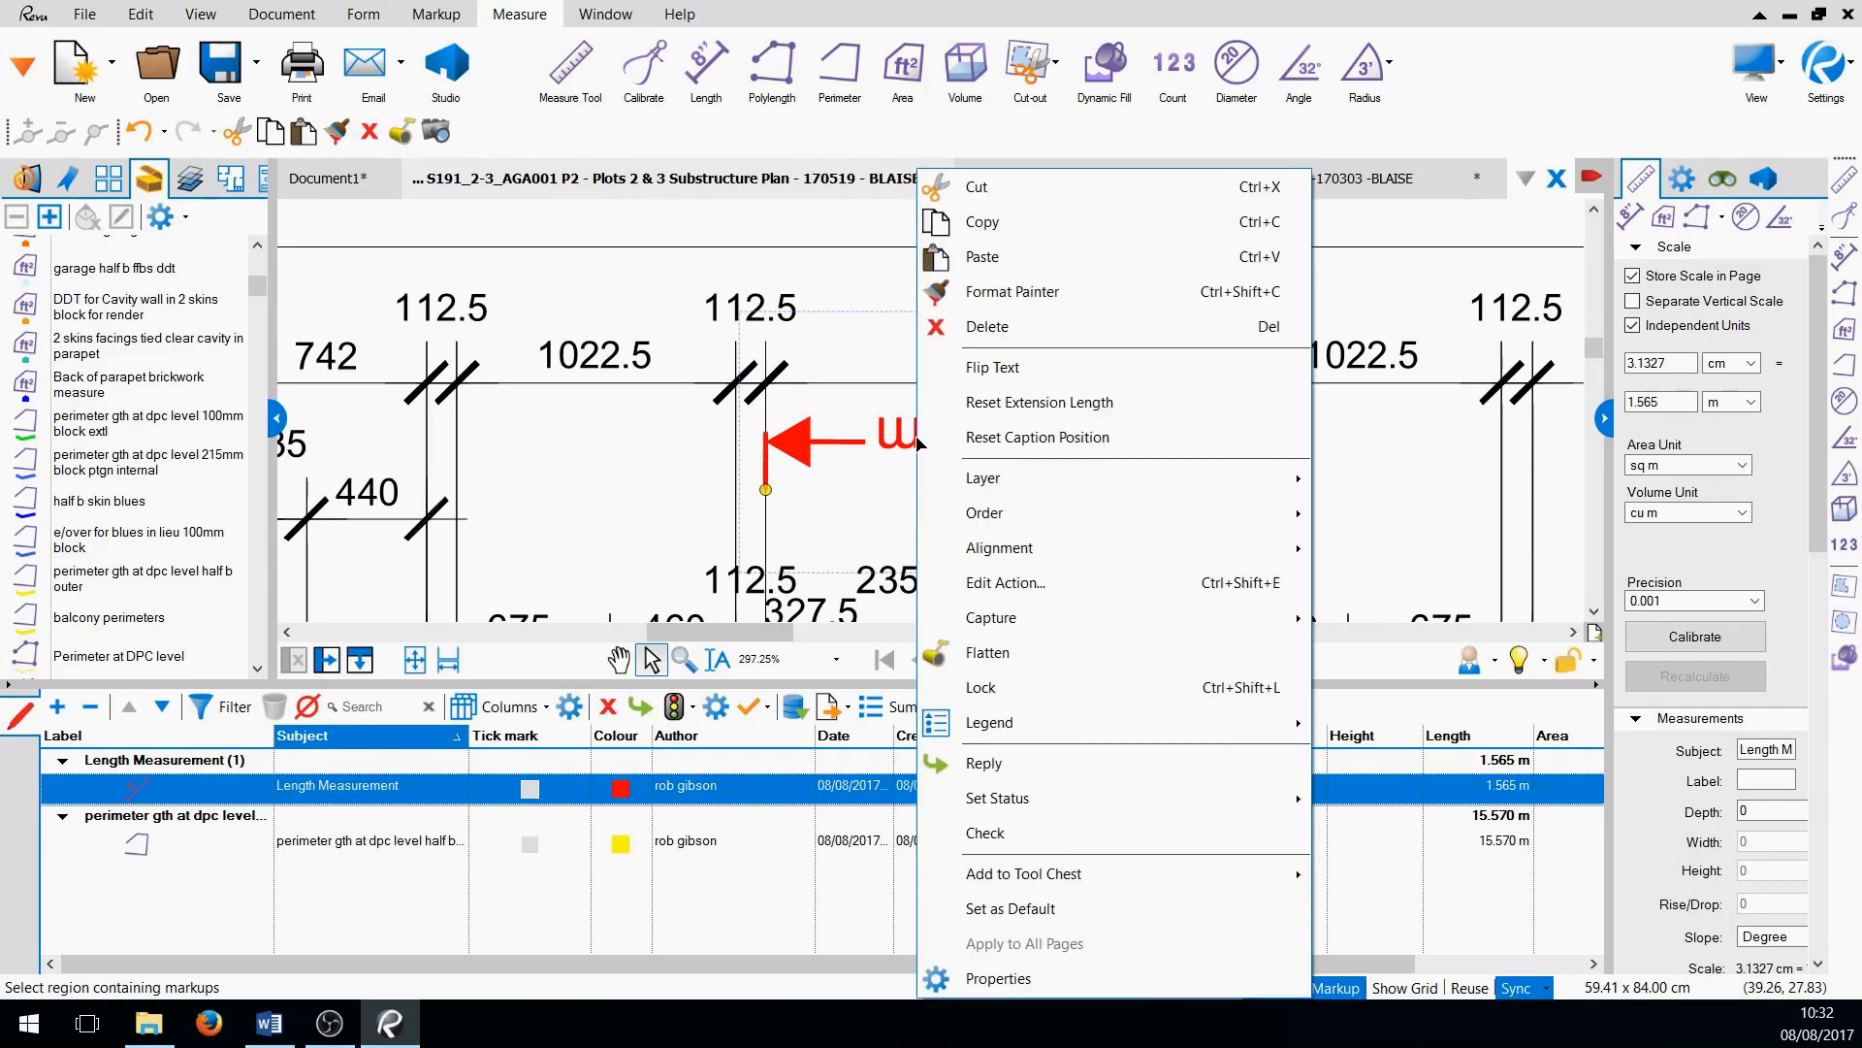
click(984, 370)
drag(985, 456, 968, 267)
scroll(991, 354, down, 3)
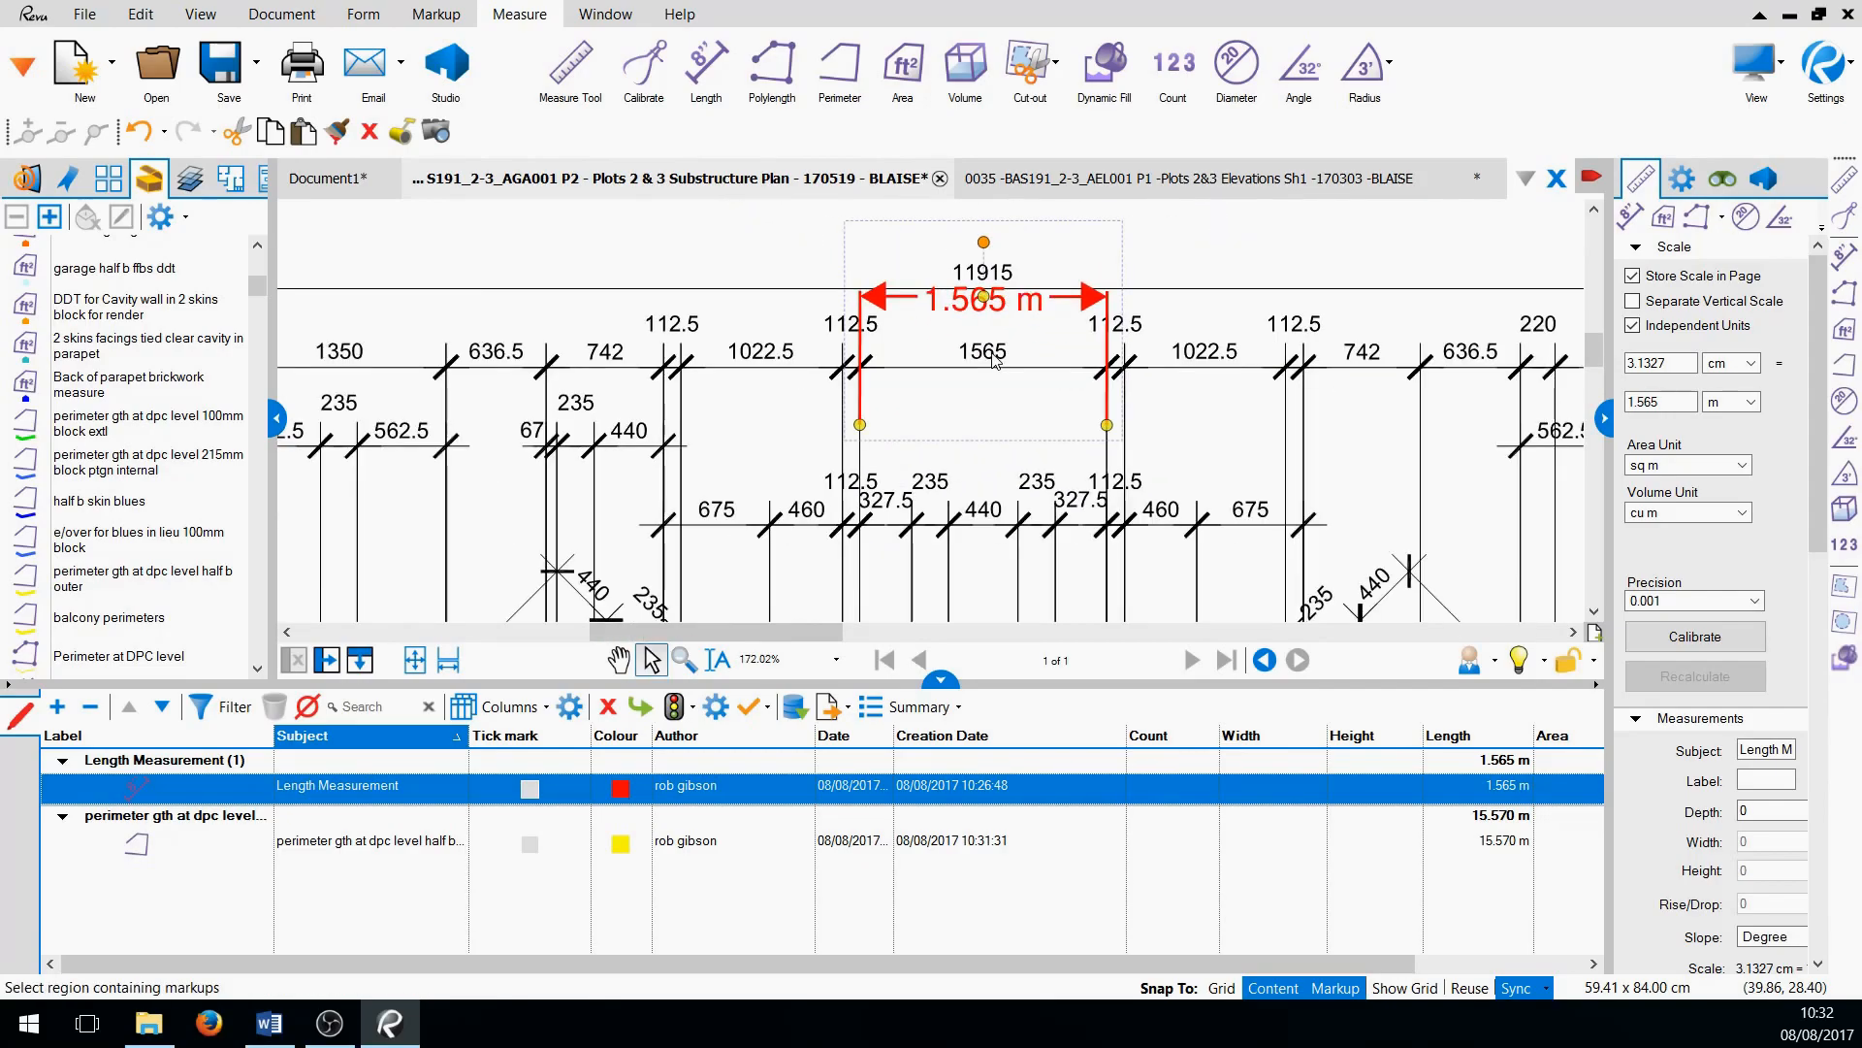
On the elevations drawing, measure the whole front elevation wall as a rectangular area with the "half b wall perimeters" tool, from eaves to ground
click(1031, 178)
scroll(1091, 444, up, 4)
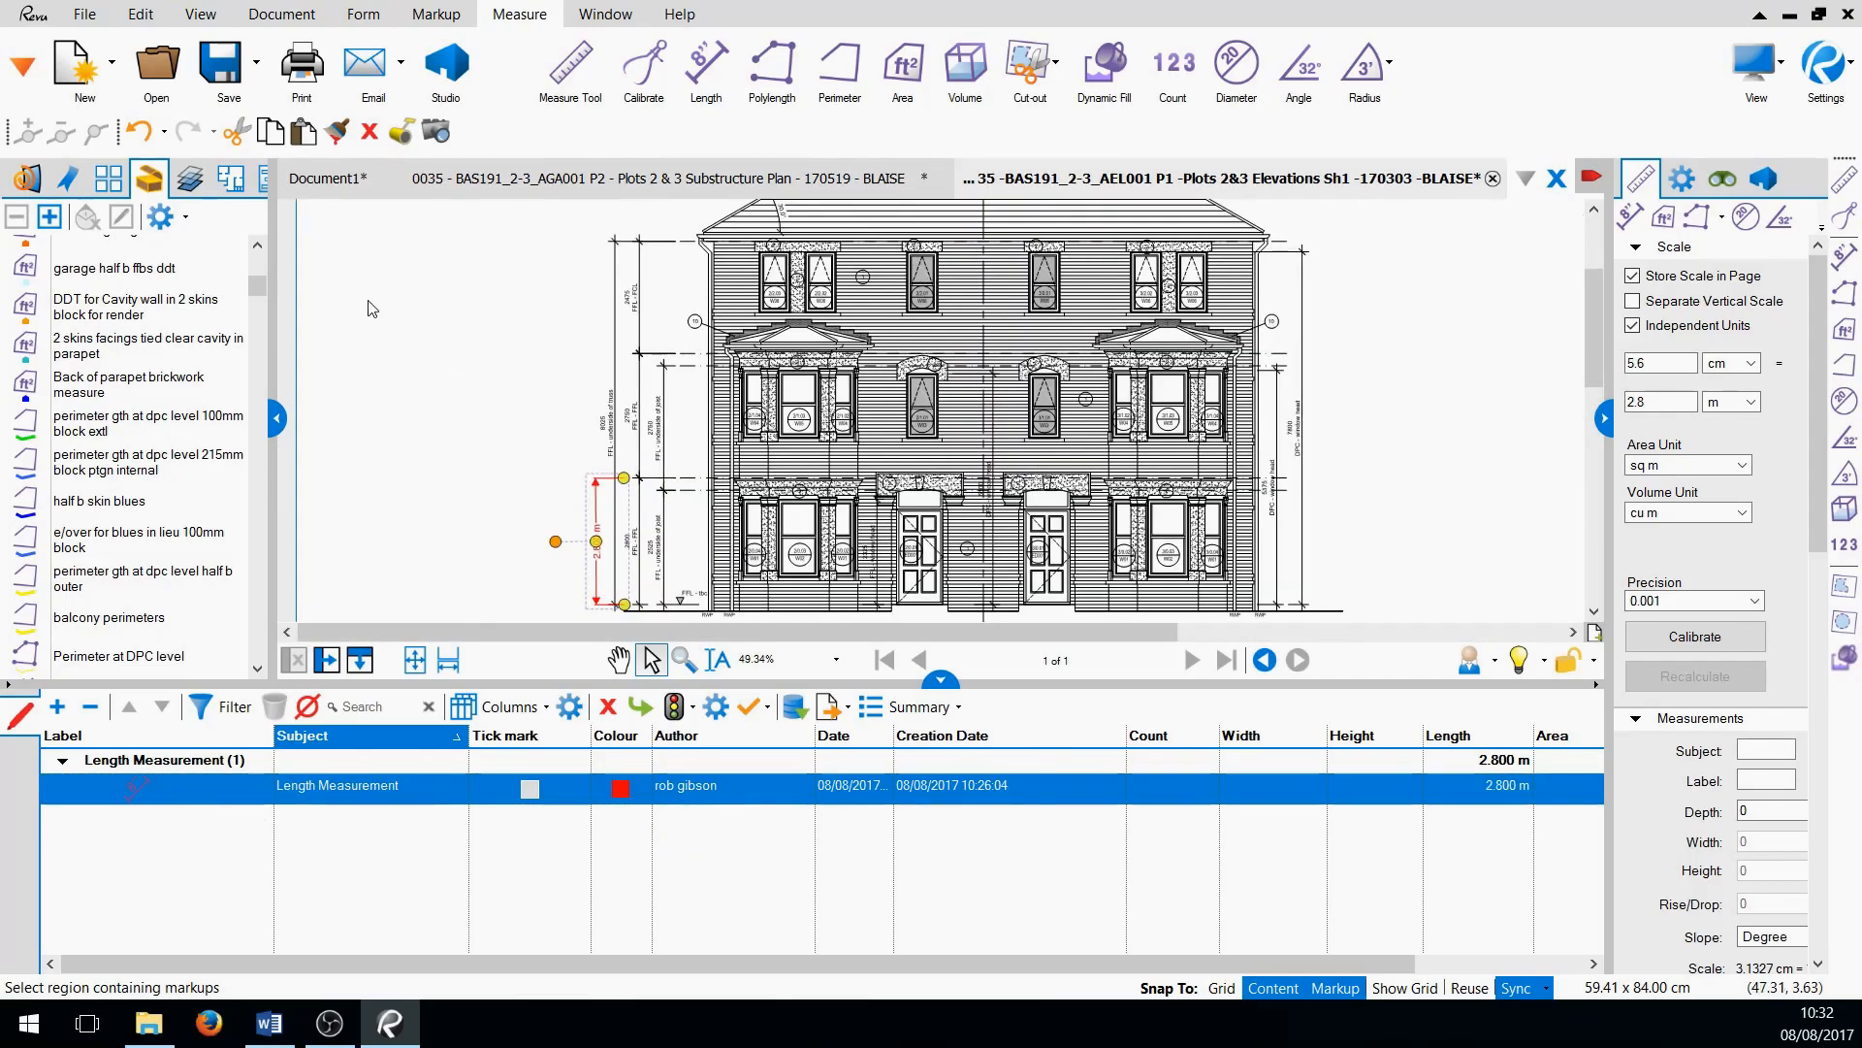
scroll(204, 291, up, 5)
click(102, 305)
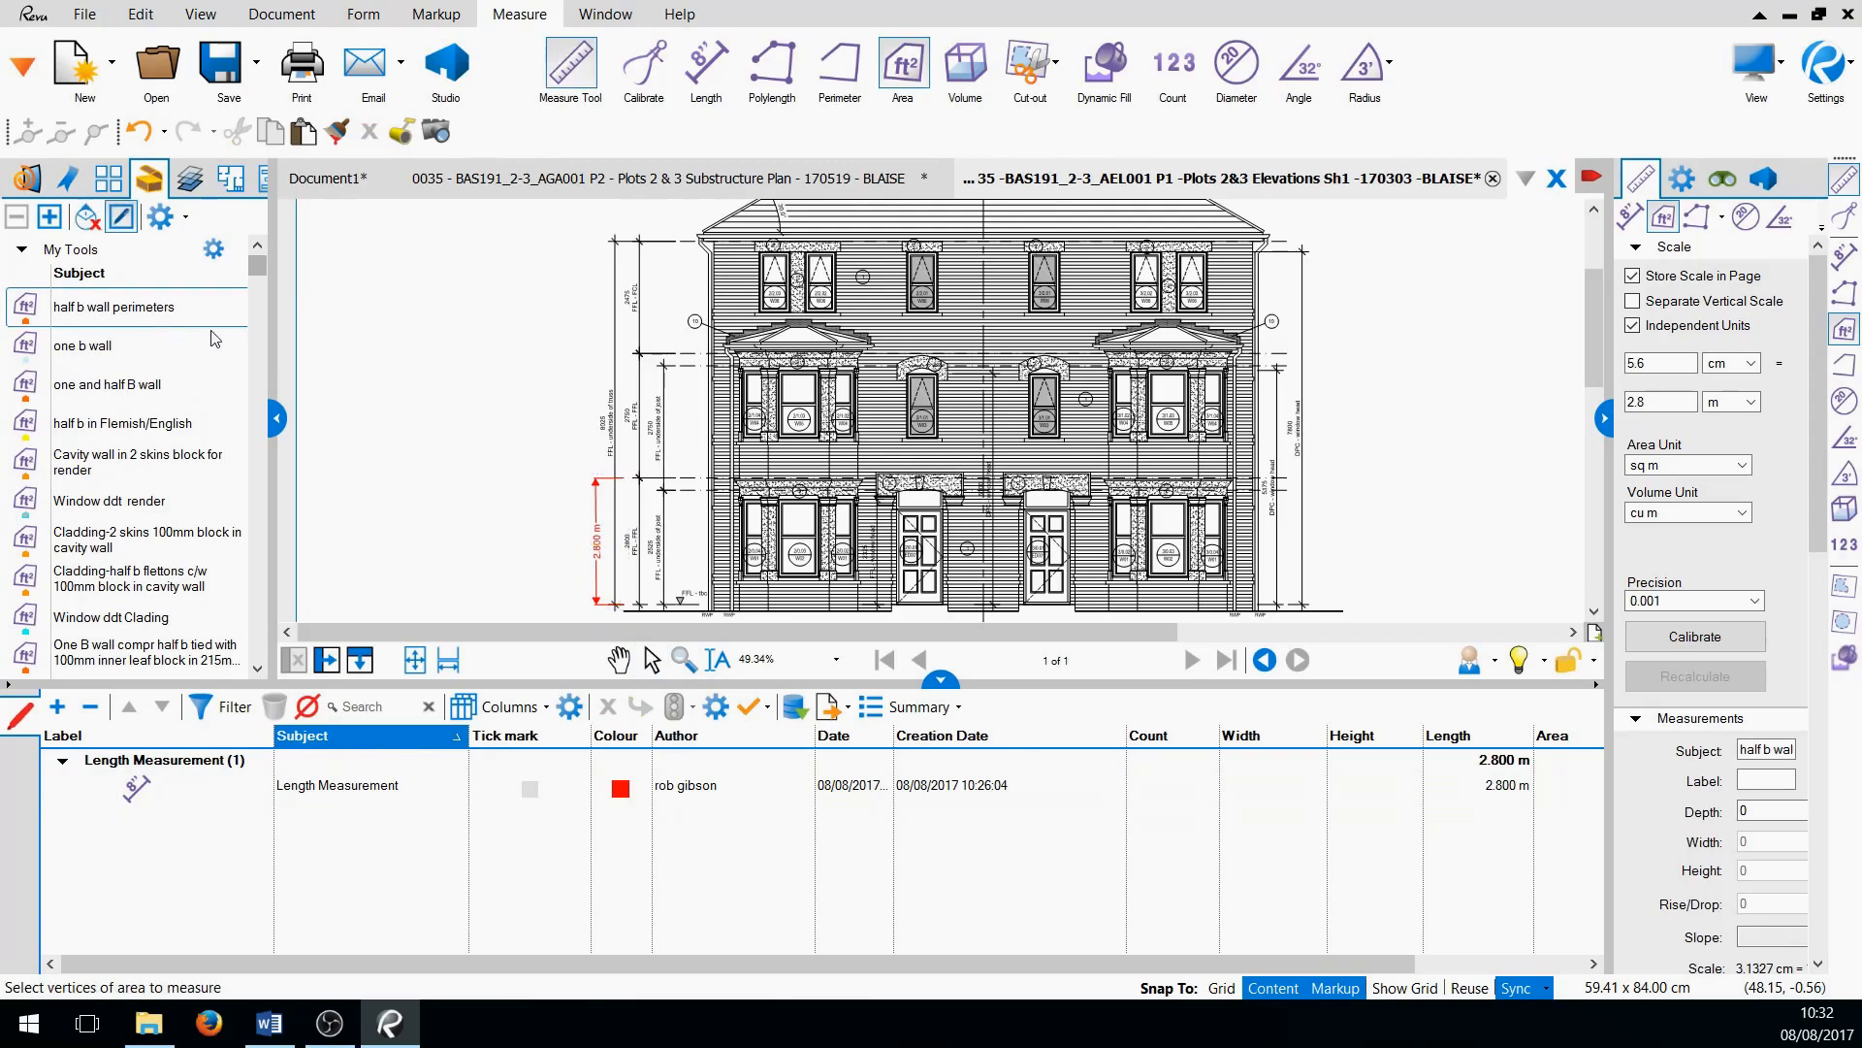
scroll(713, 245, up, 6)
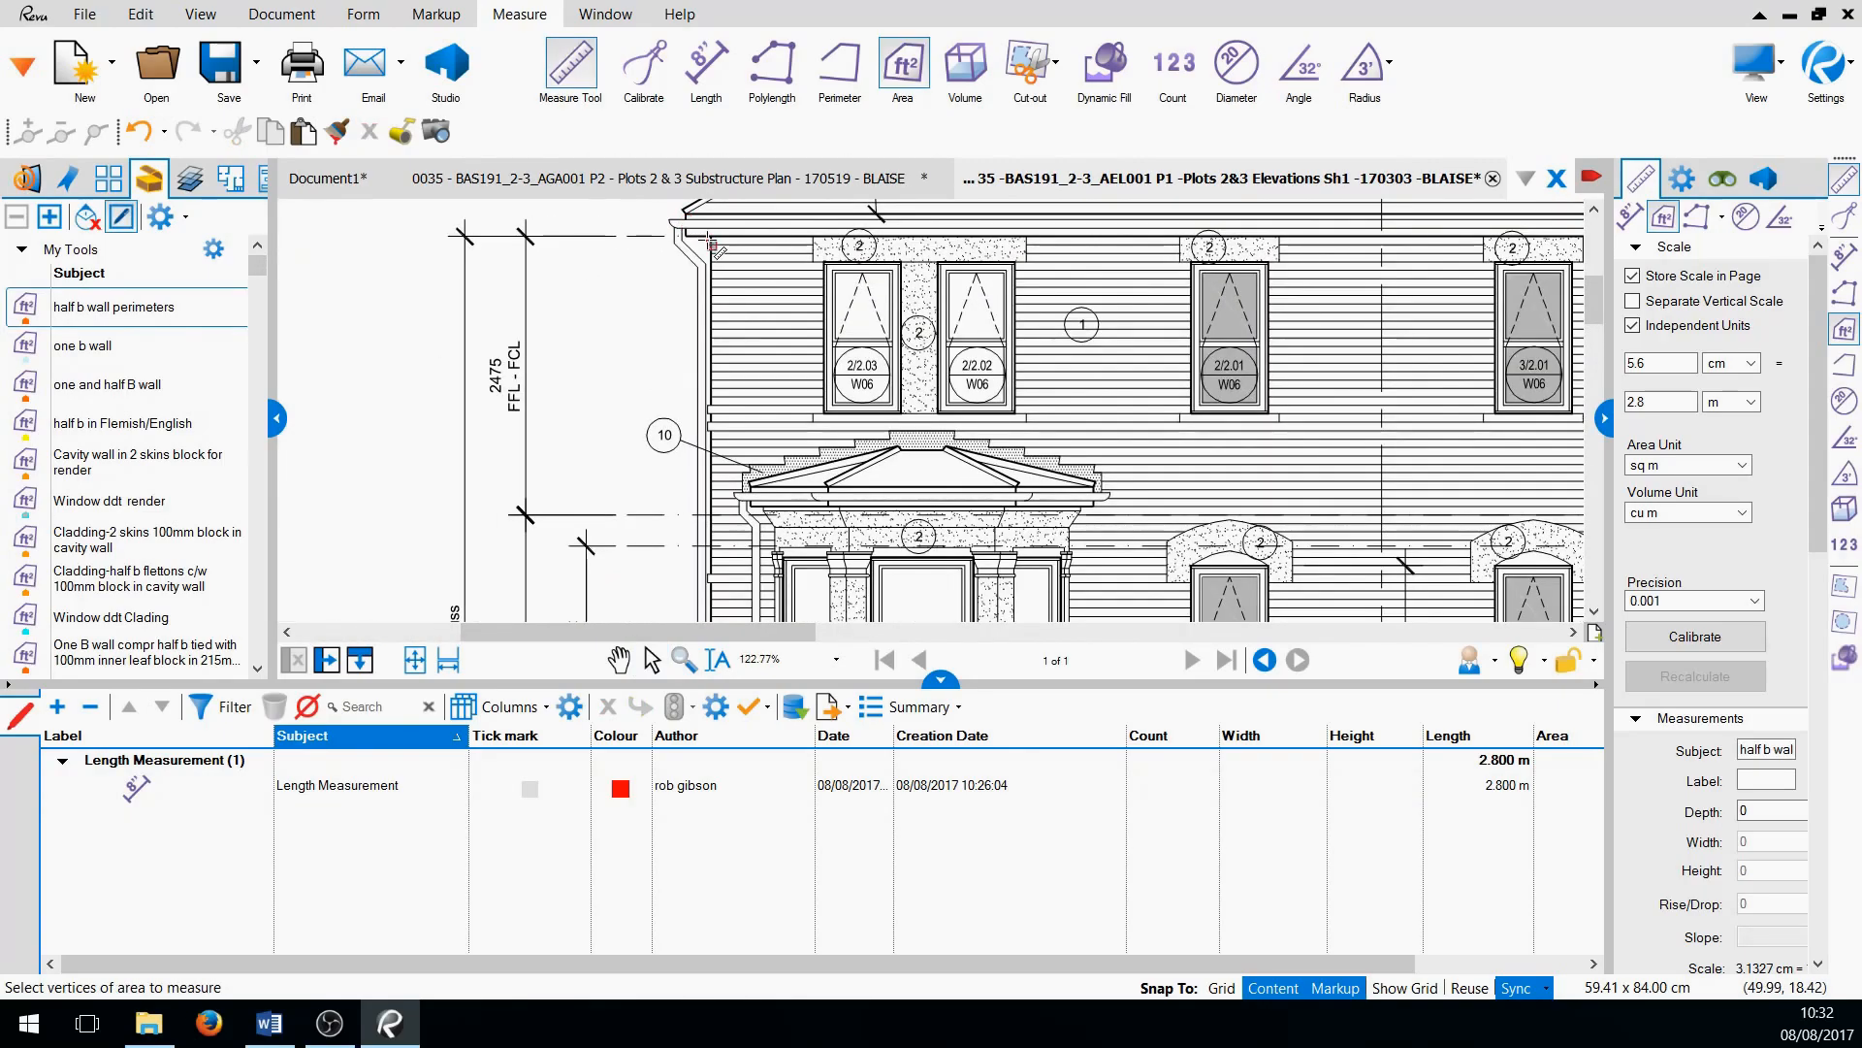
mouse_move(711, 239)
mouse_down()
mouse_move(1222, 635)
mouse_move(1578, 637)
mouse_move(1543, 197)
mouse_move(1537, 453)
mouse_up()
scroll(1365, 564, down, 7)
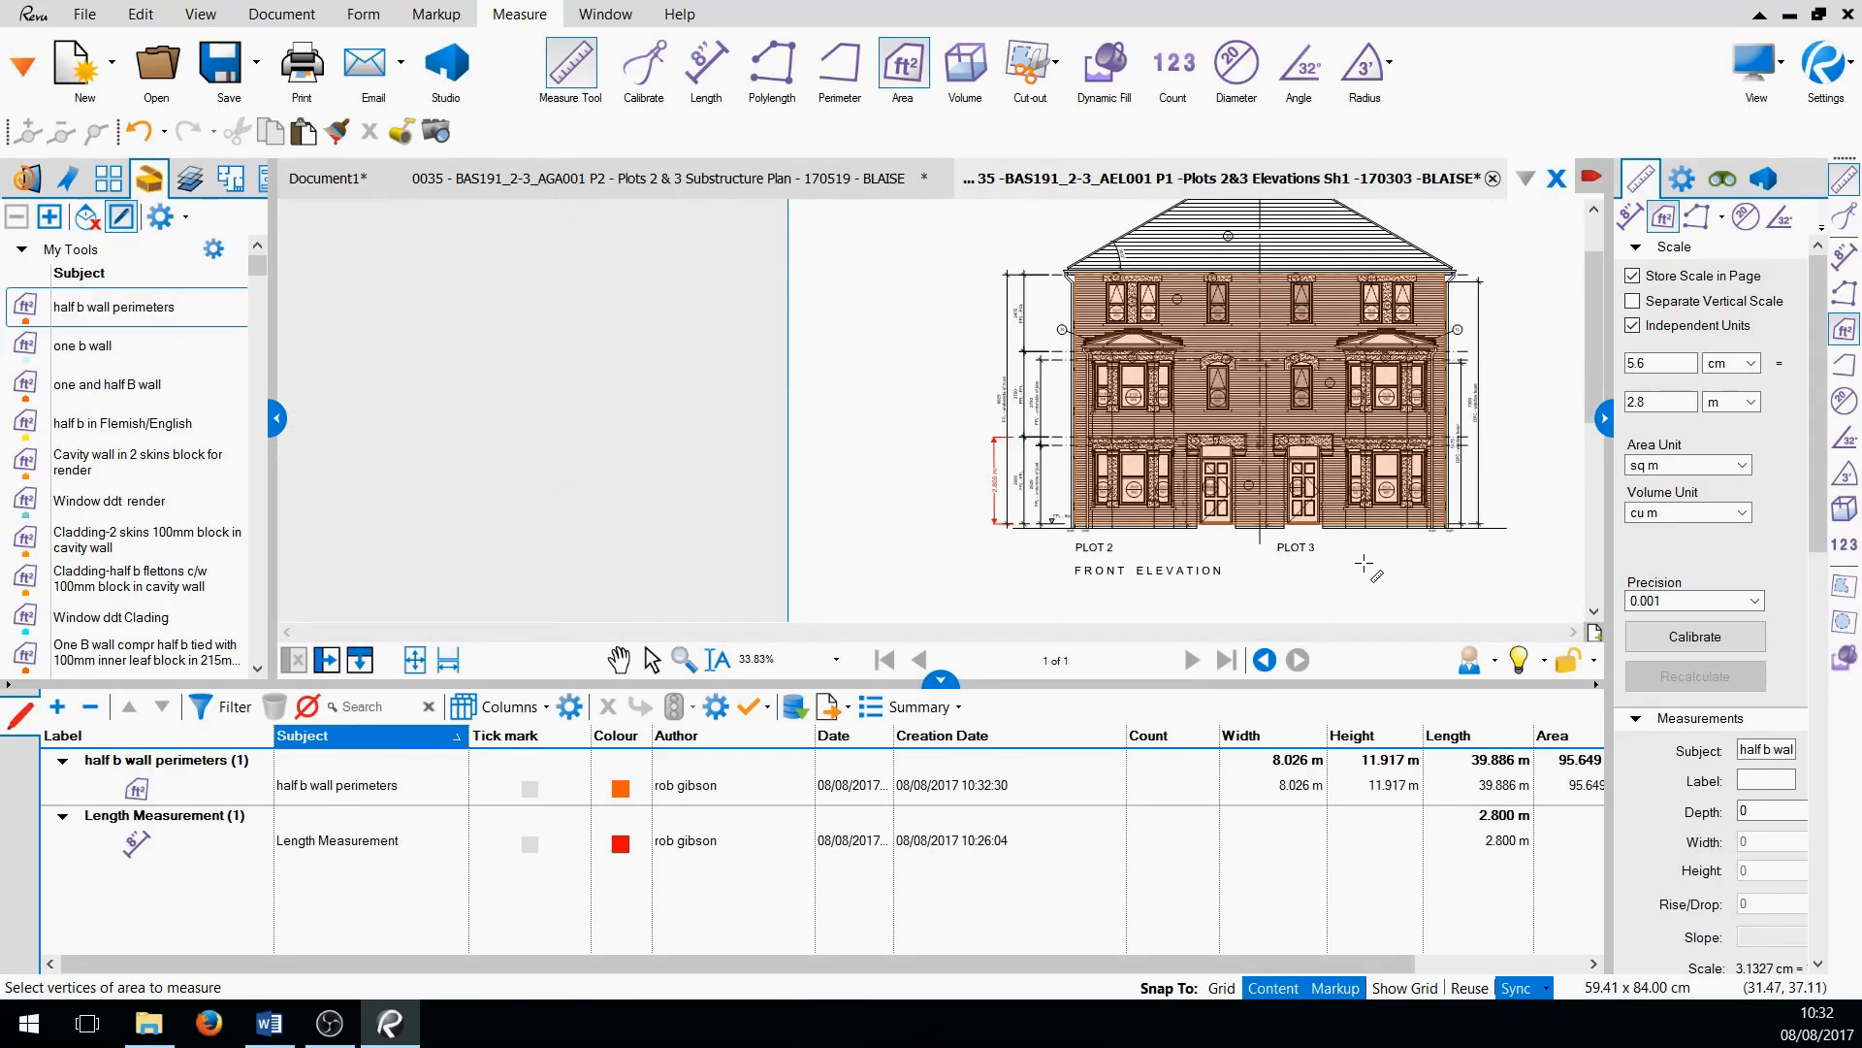
scroll(1365, 565, up, 1)
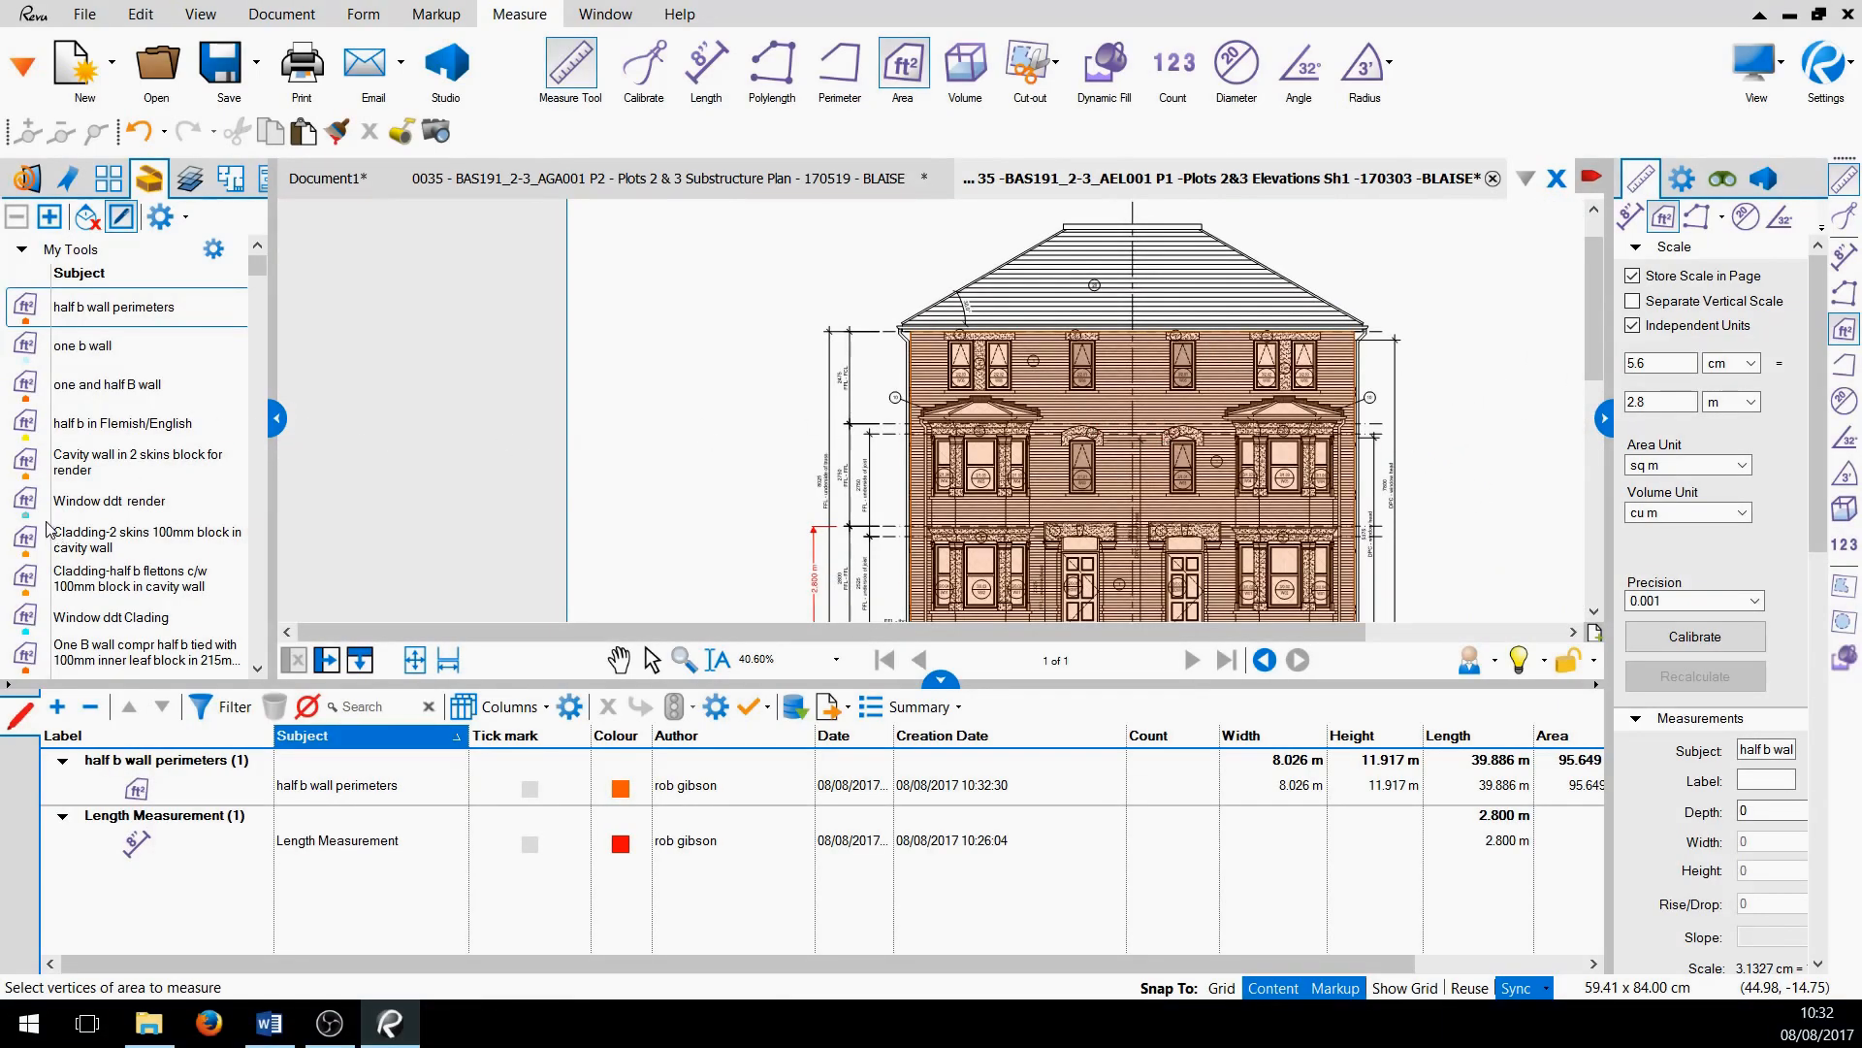
Measure the double window 2/2.03 and 2/2.02 on the front elevation as a rectangular area with the "Window ddt brick" tool
scroll(158, 485, down, 2)
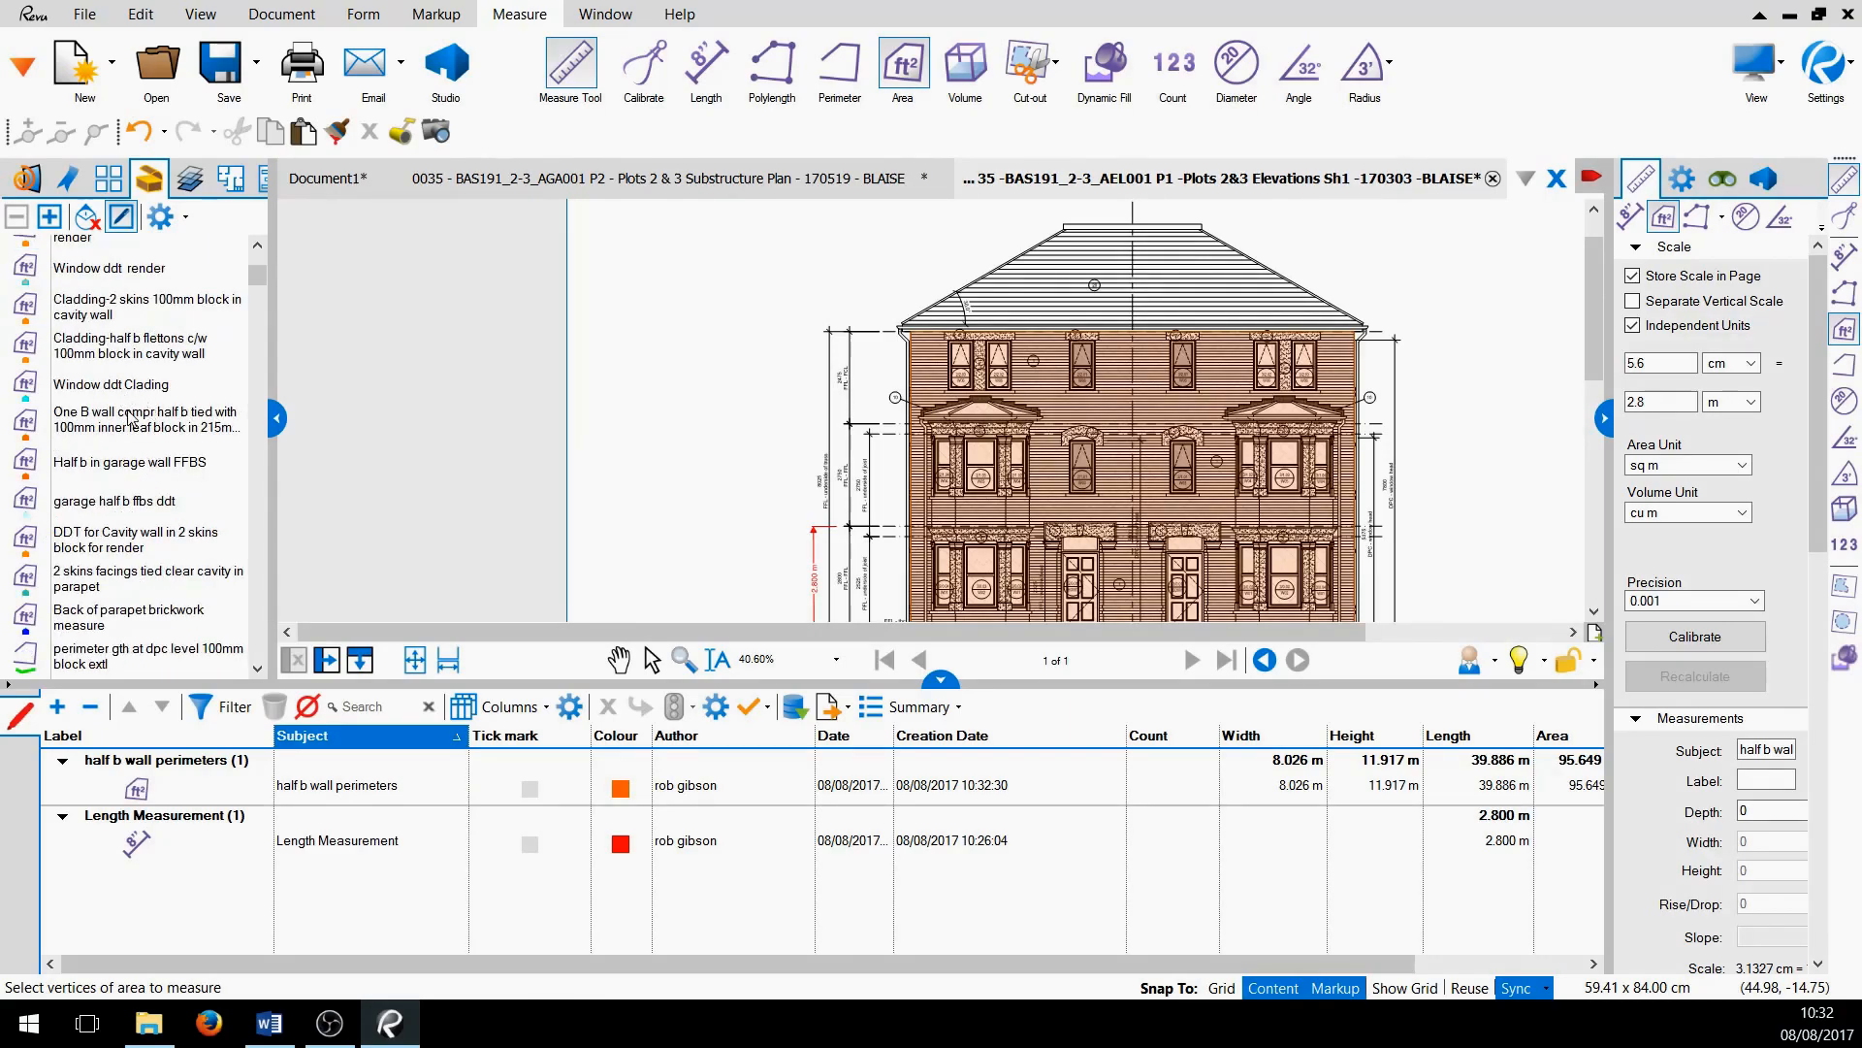
scroll(141, 519, down, 2)
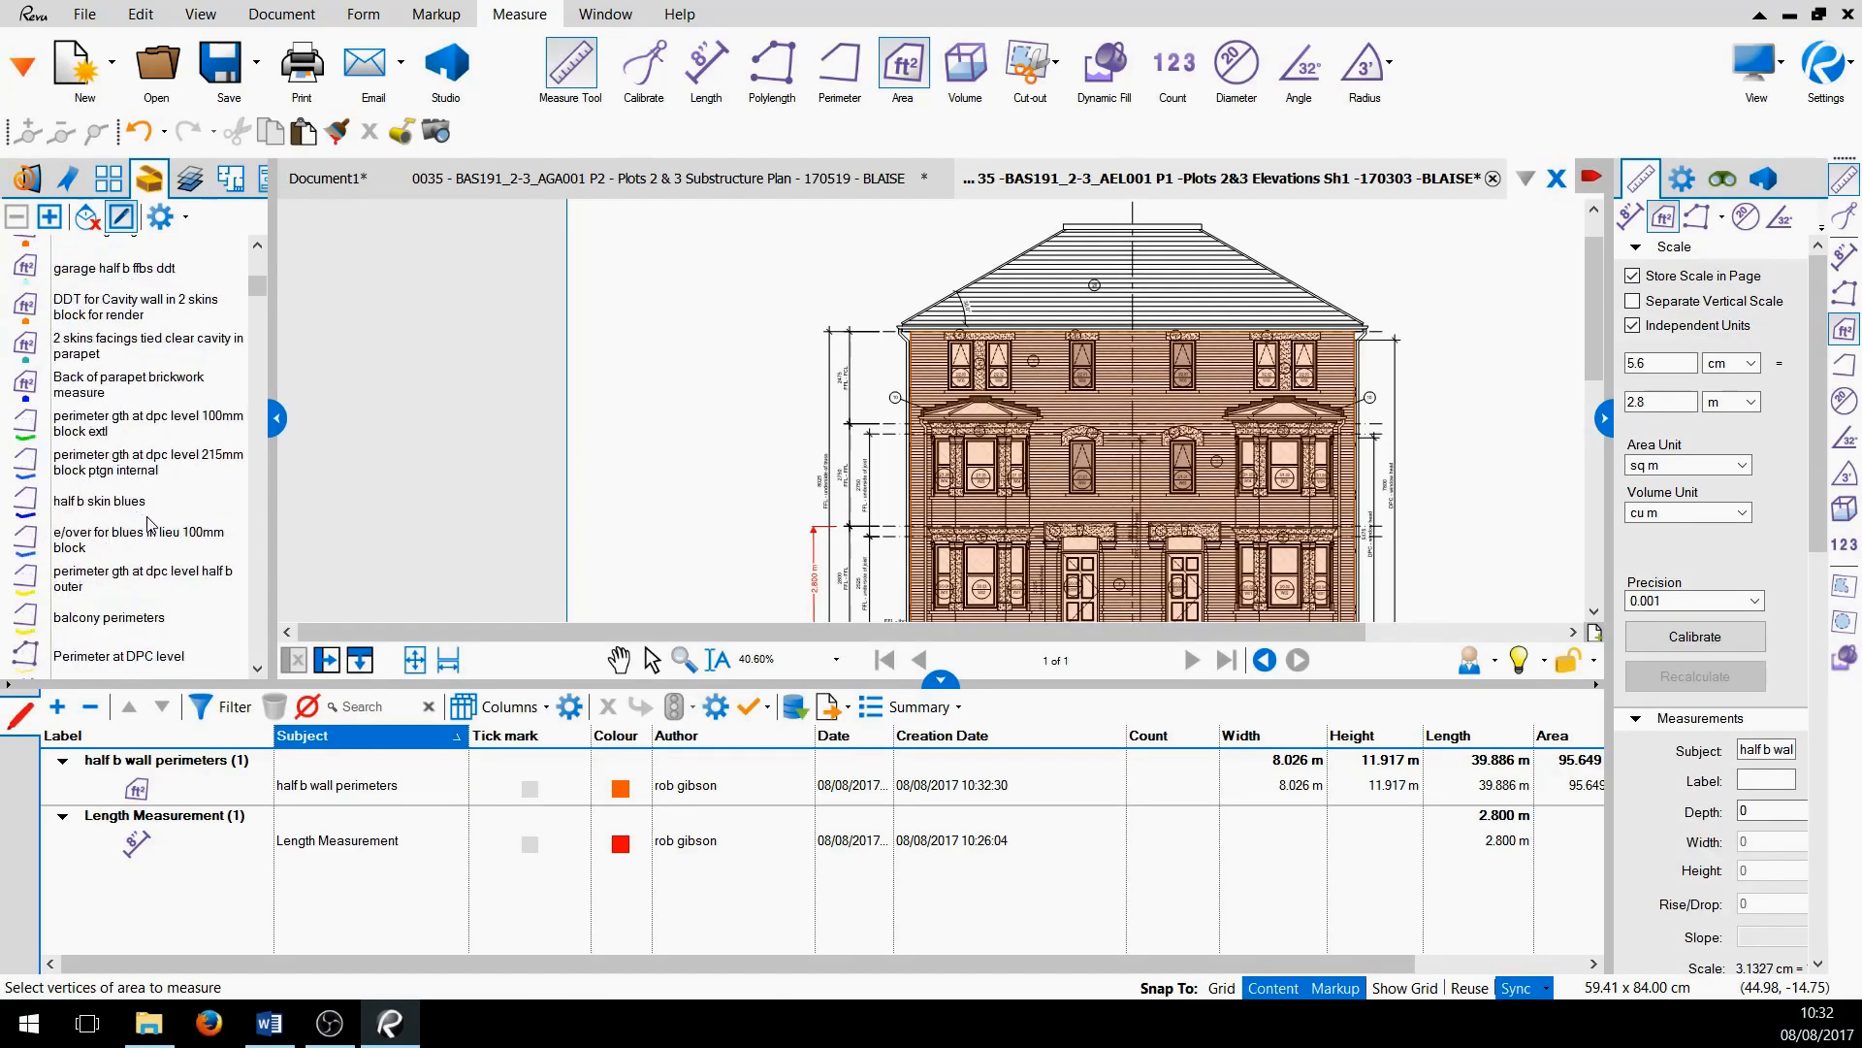
scroll(150, 524, down, 2)
click(111, 548)
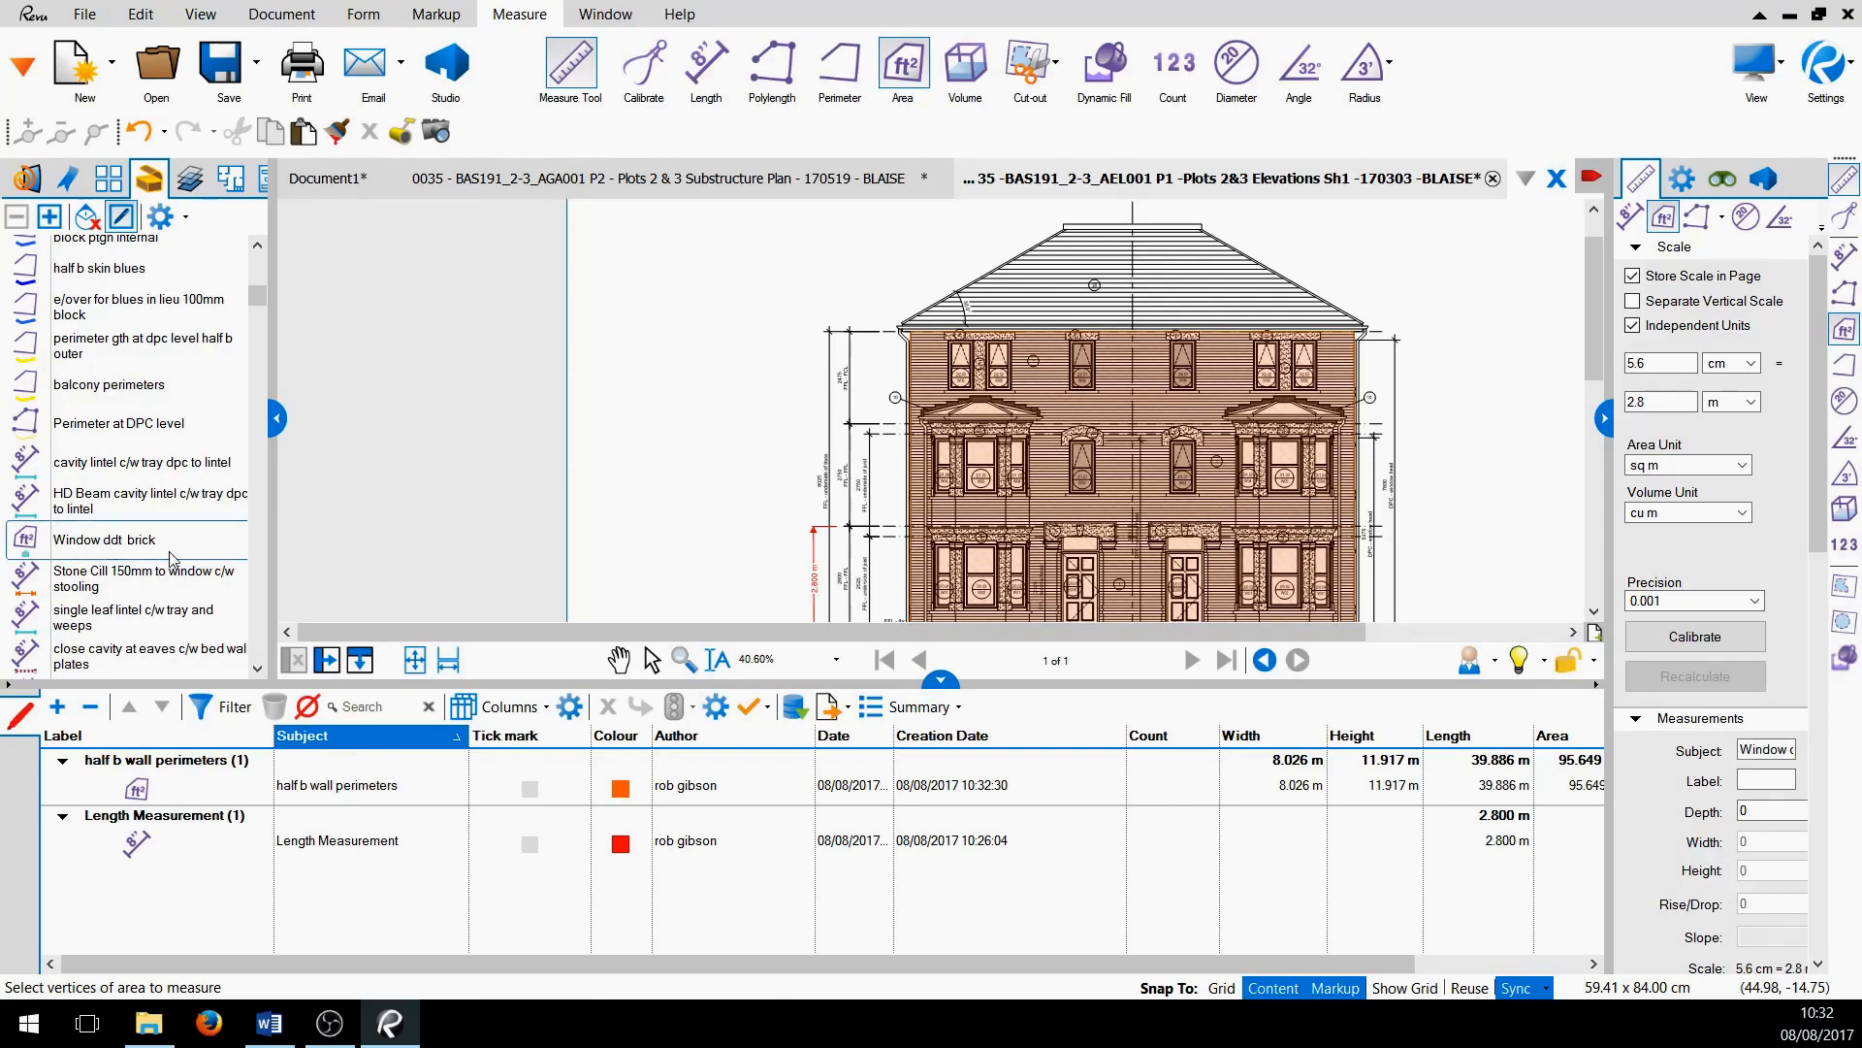
scroll(950, 355, up, 5)
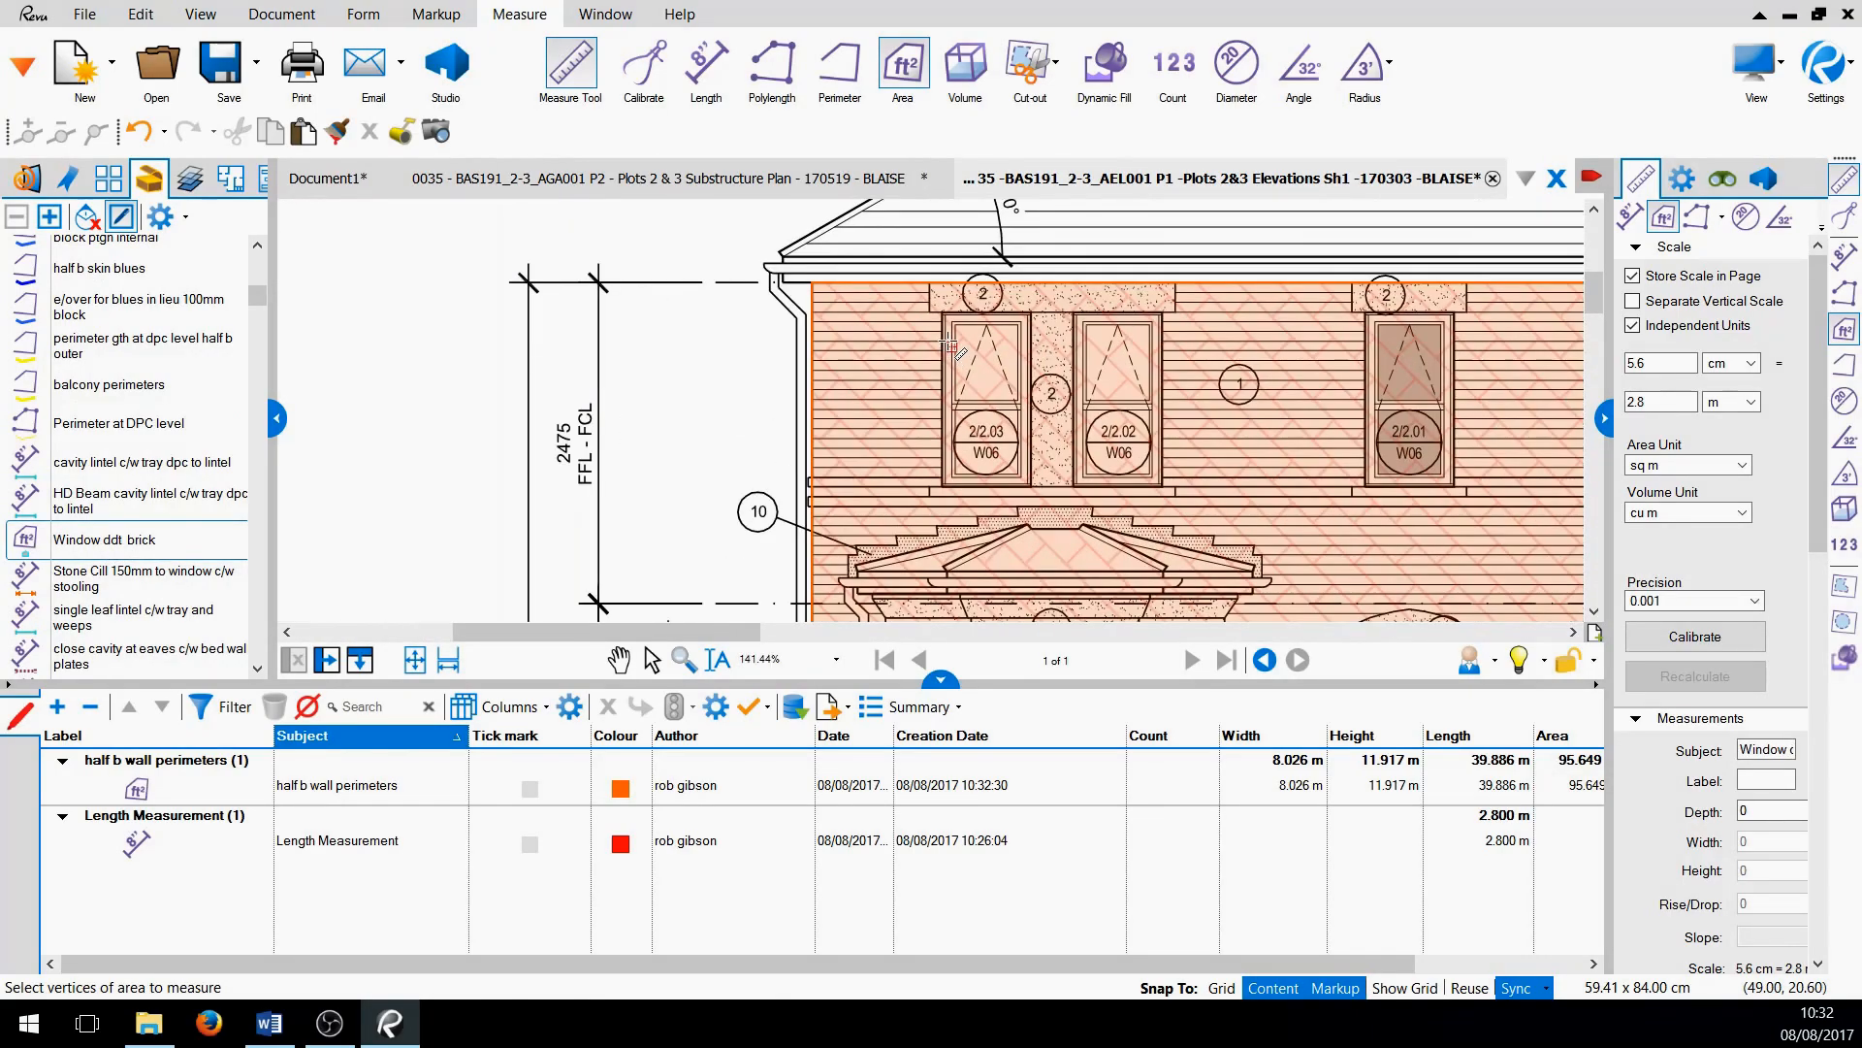
drag(1042, 421, 1162, 483)
Trace the single window 2/2.01 corner by corner as a "Window ddt brick" area
scroll(1302, 469, up, 3)
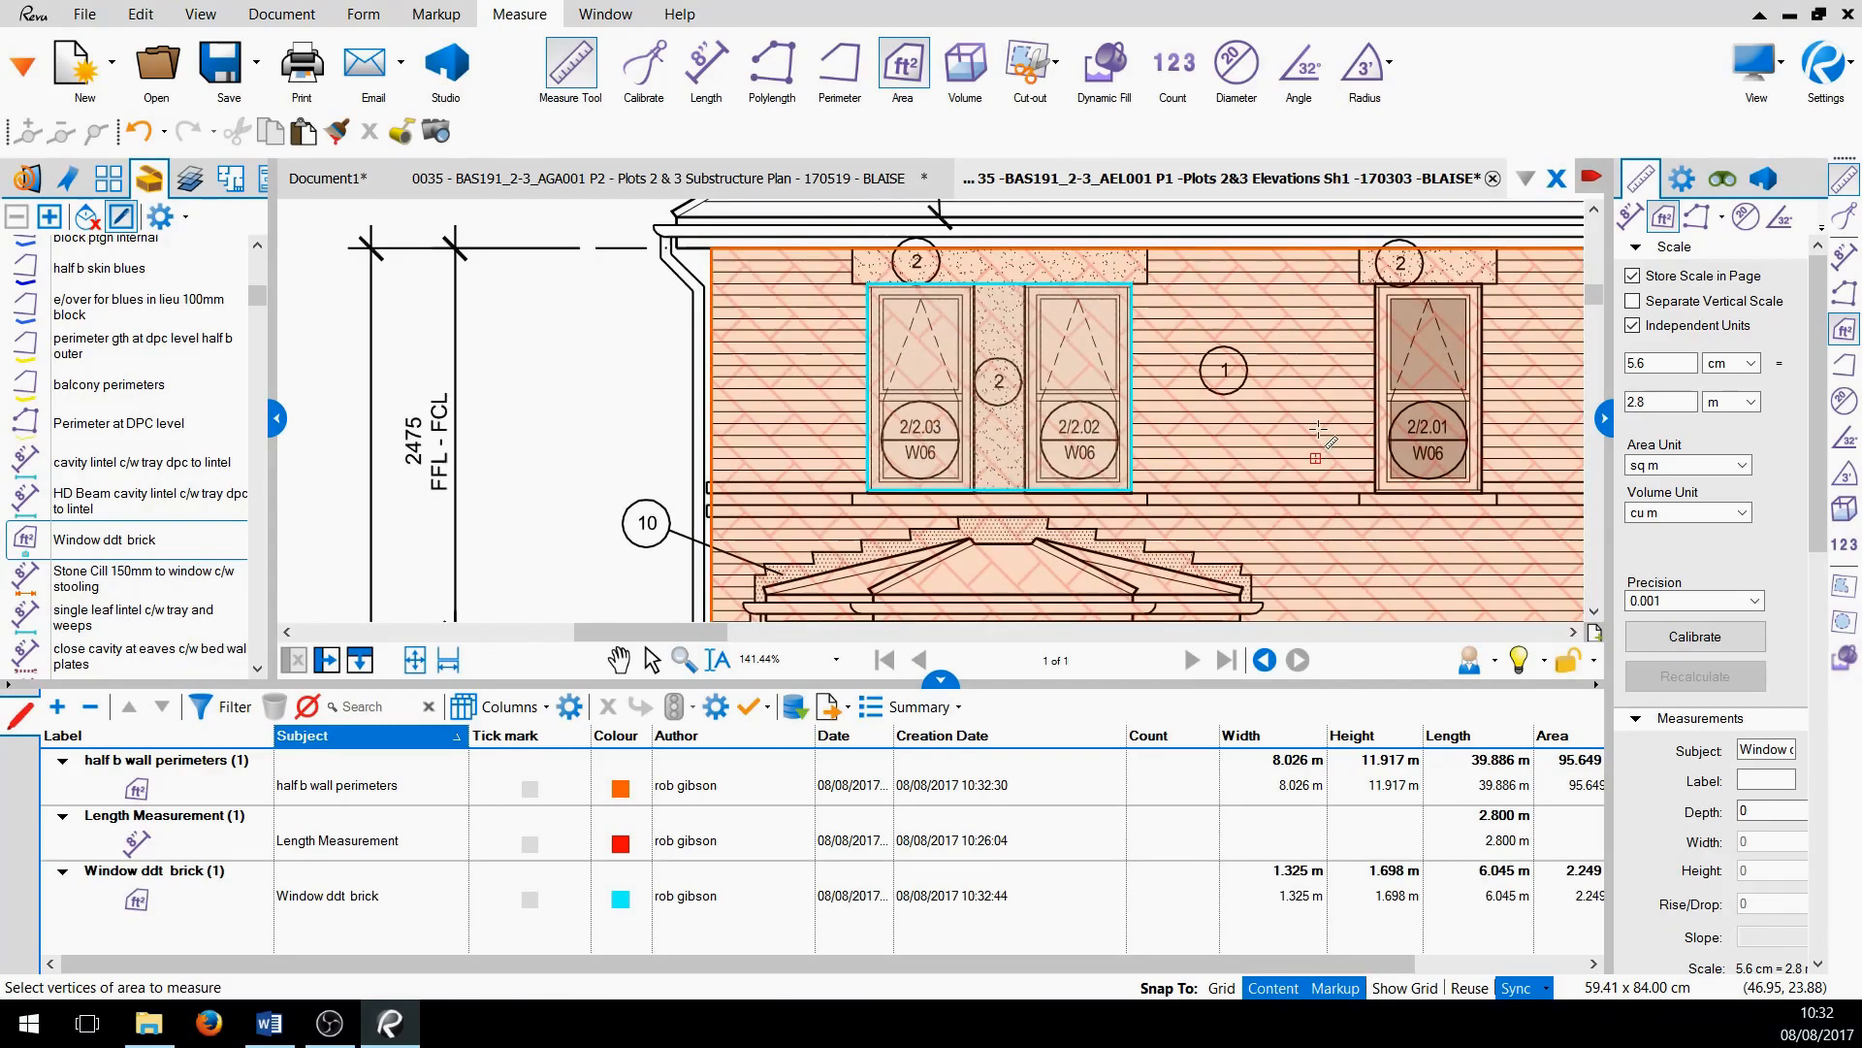
scroll(1397, 282, down, 3)
scroll(1399, 248, up, 3)
scroll(1398, 249, down, 1)
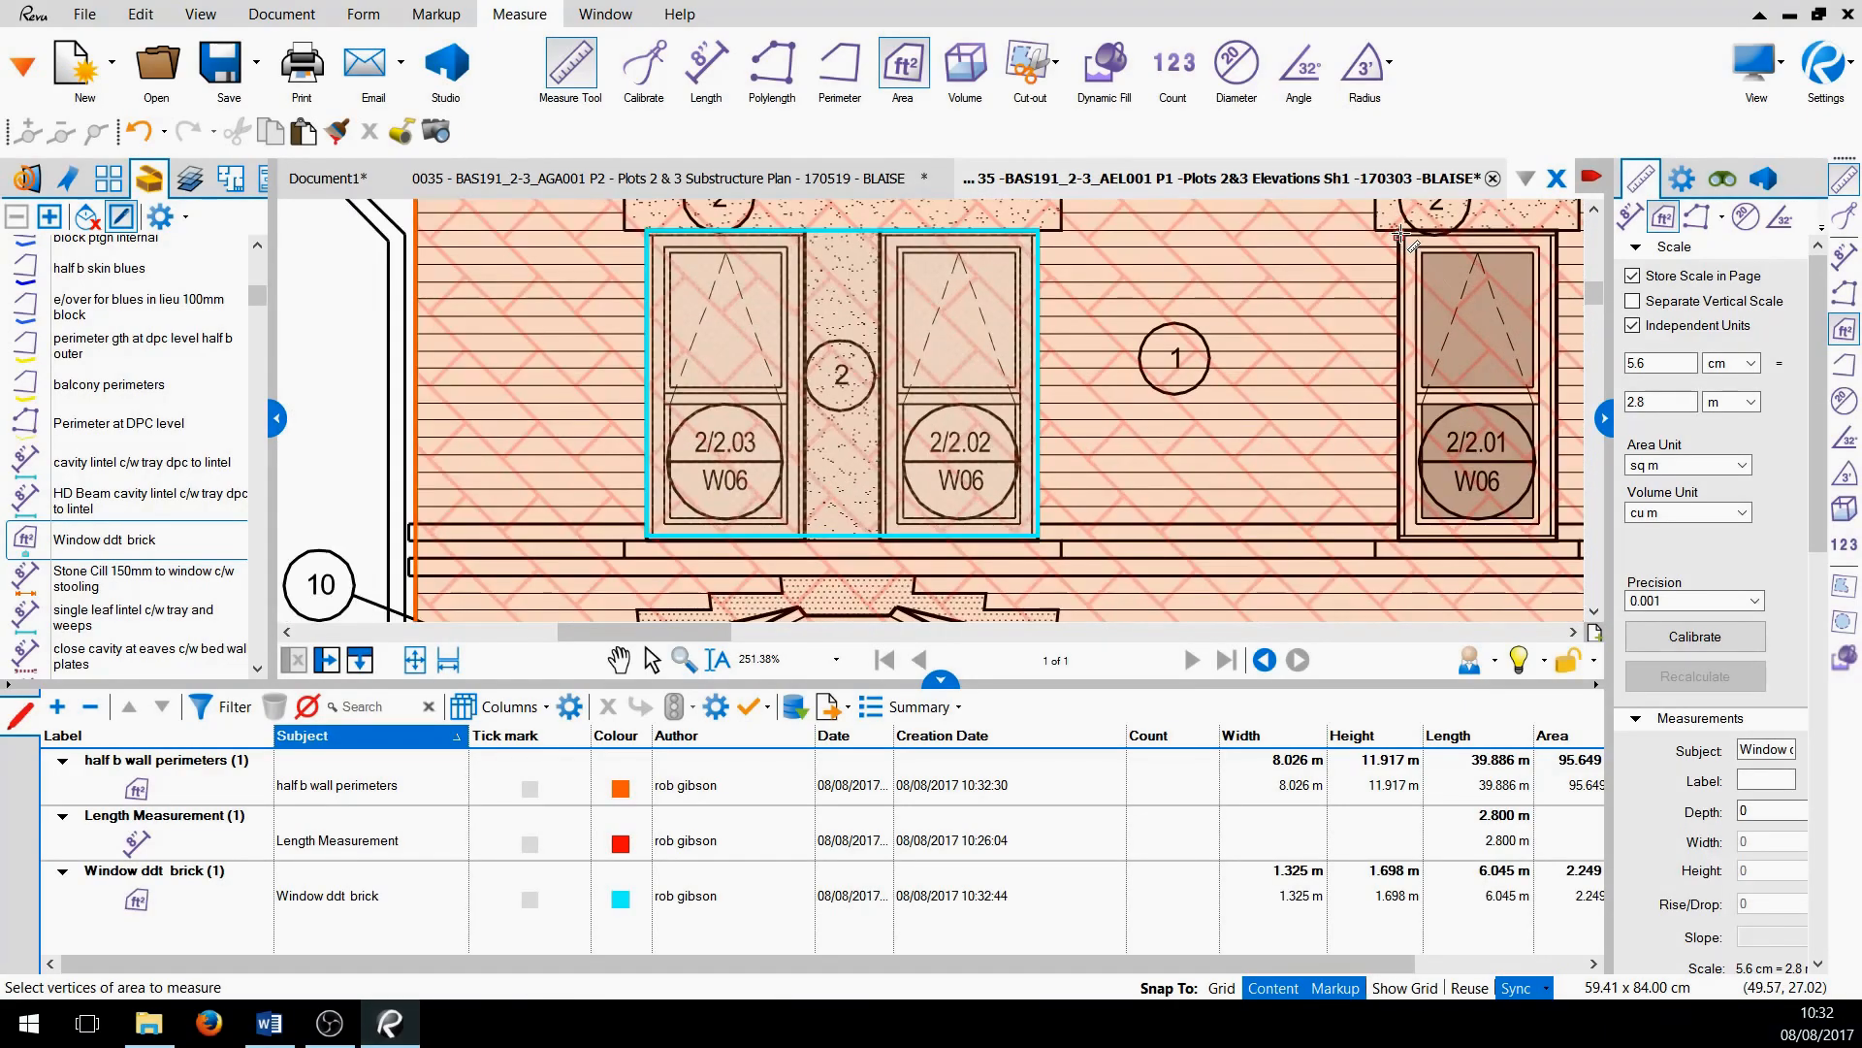
click(1400, 232)
click(1556, 234)
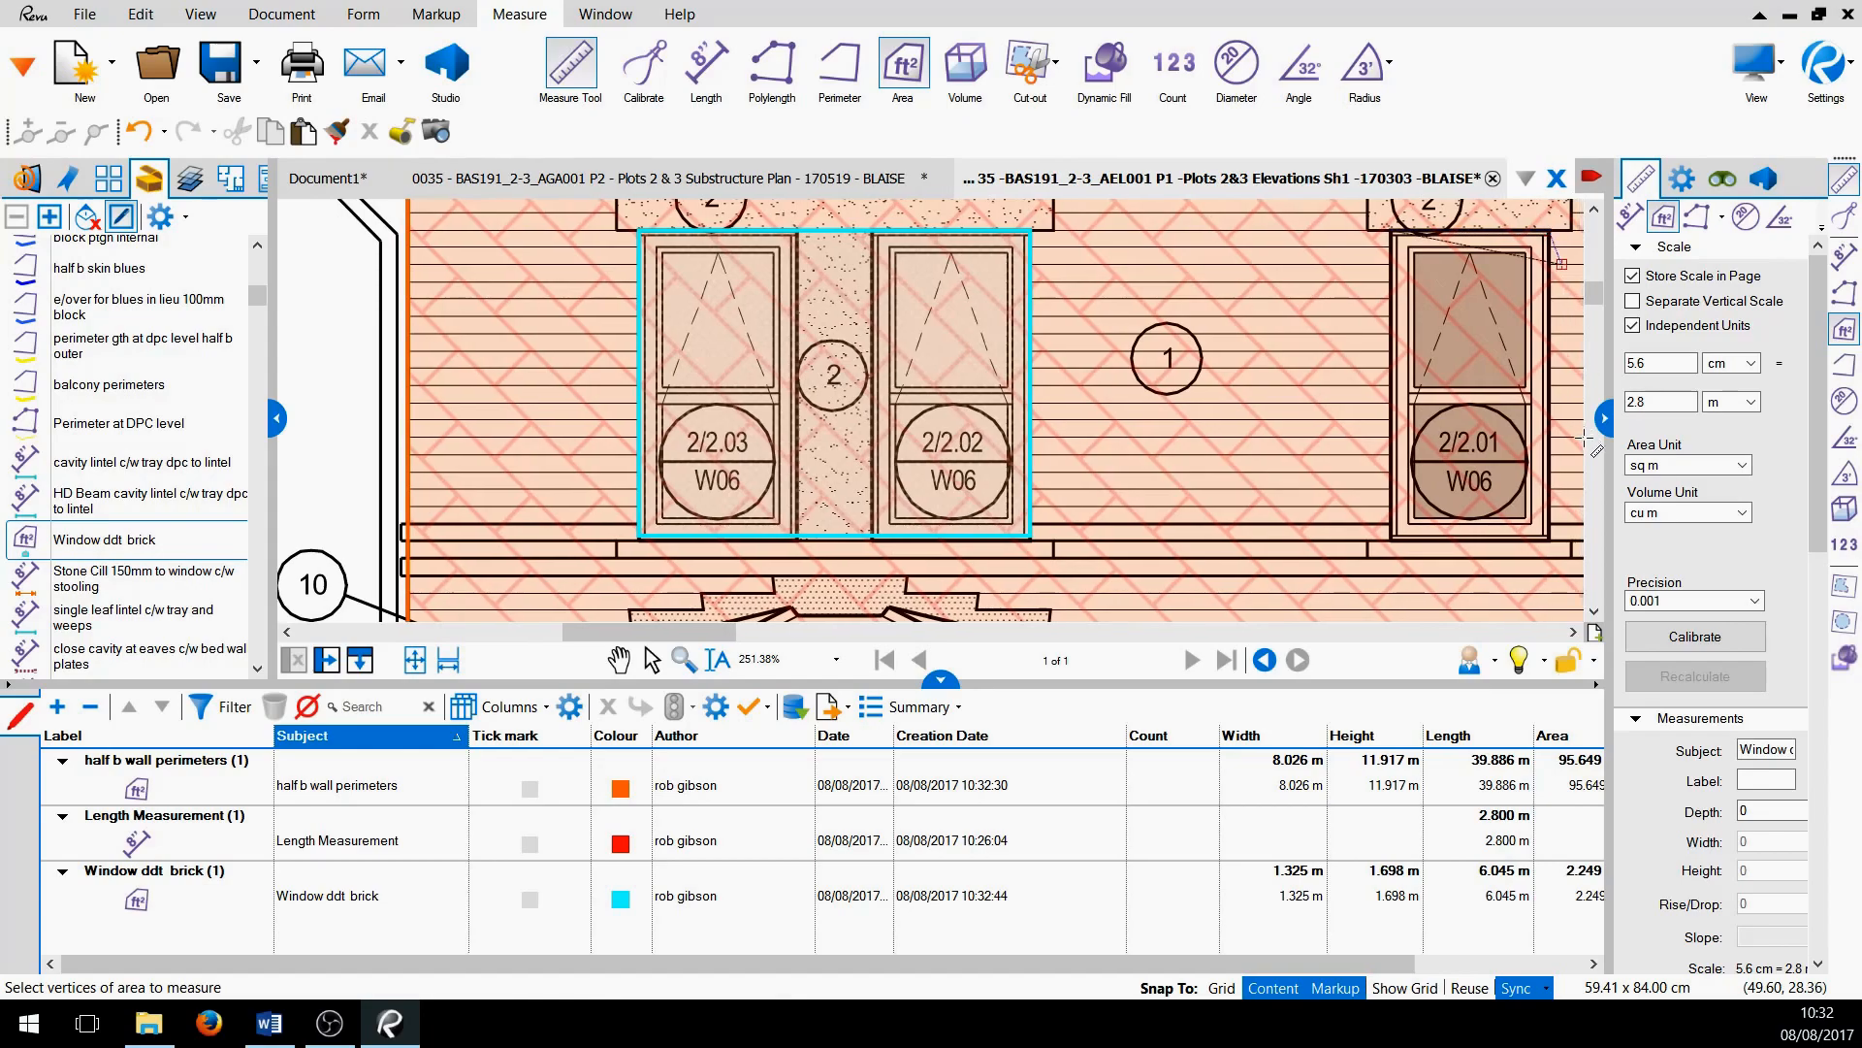
click(1451, 537)
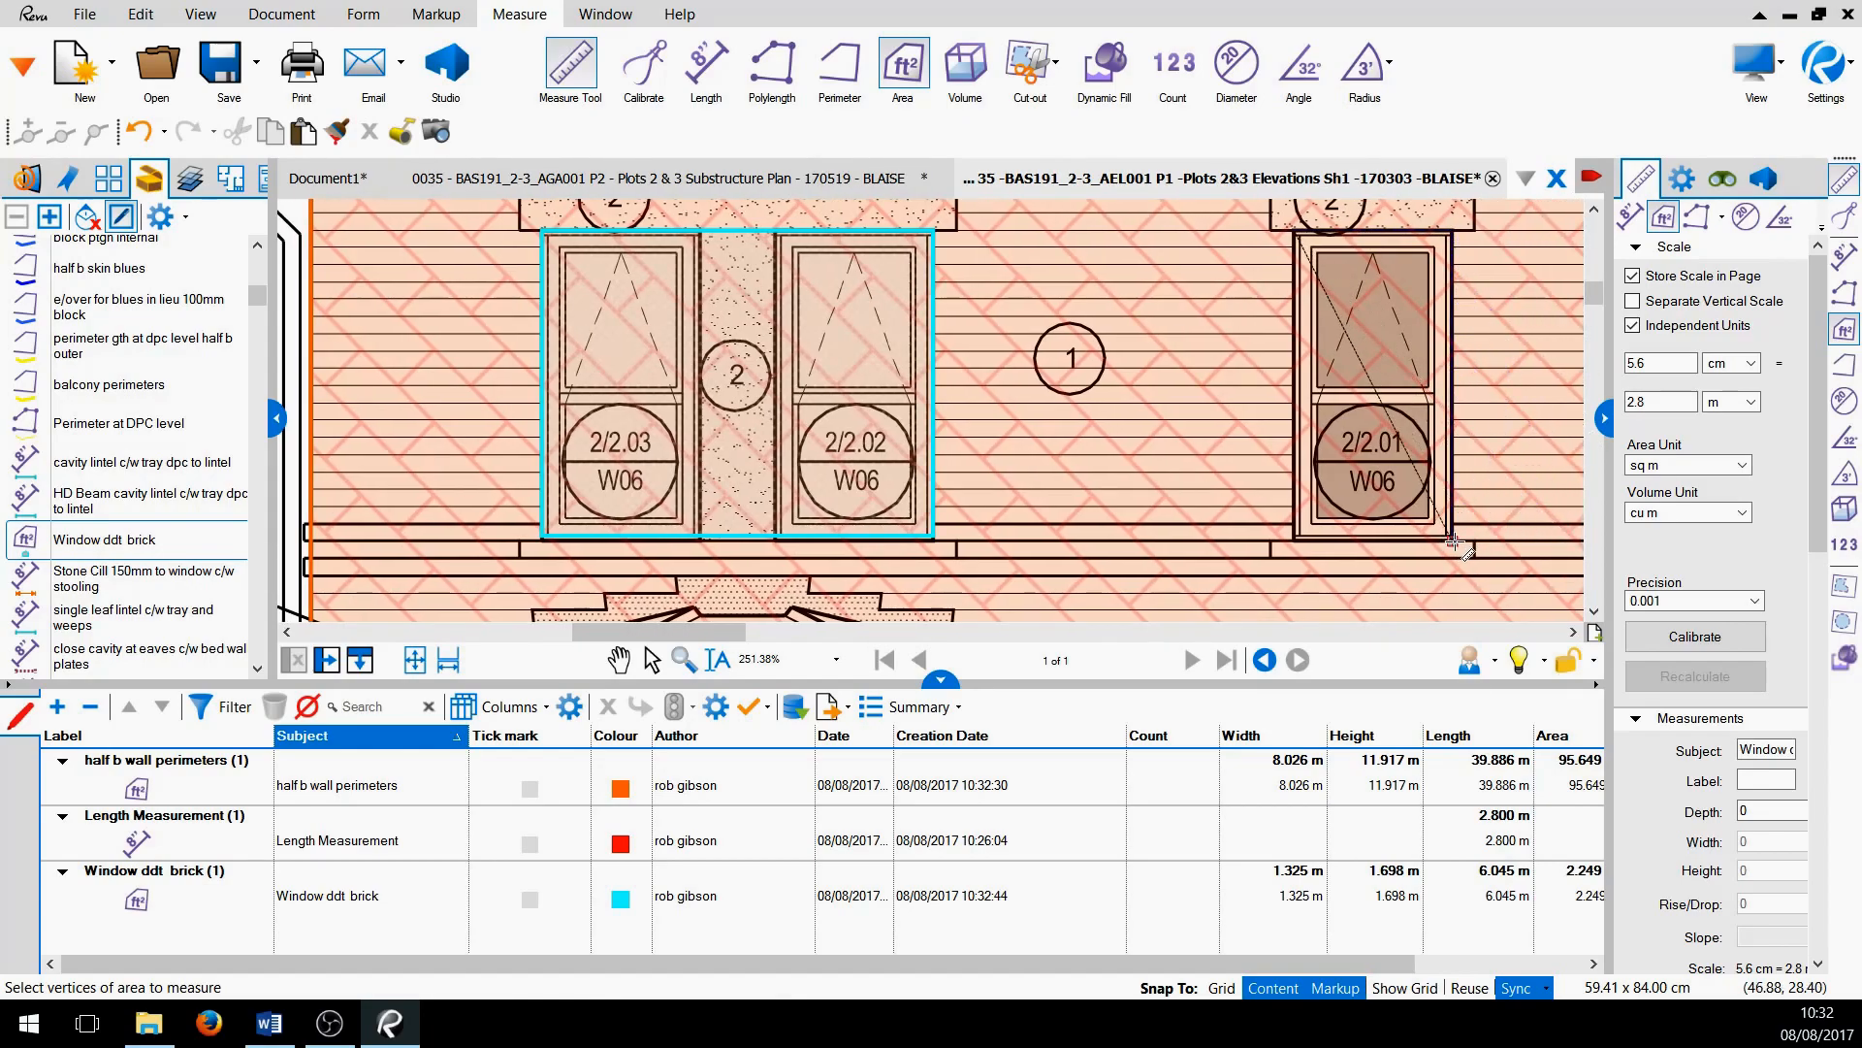
double_click(1296, 538)
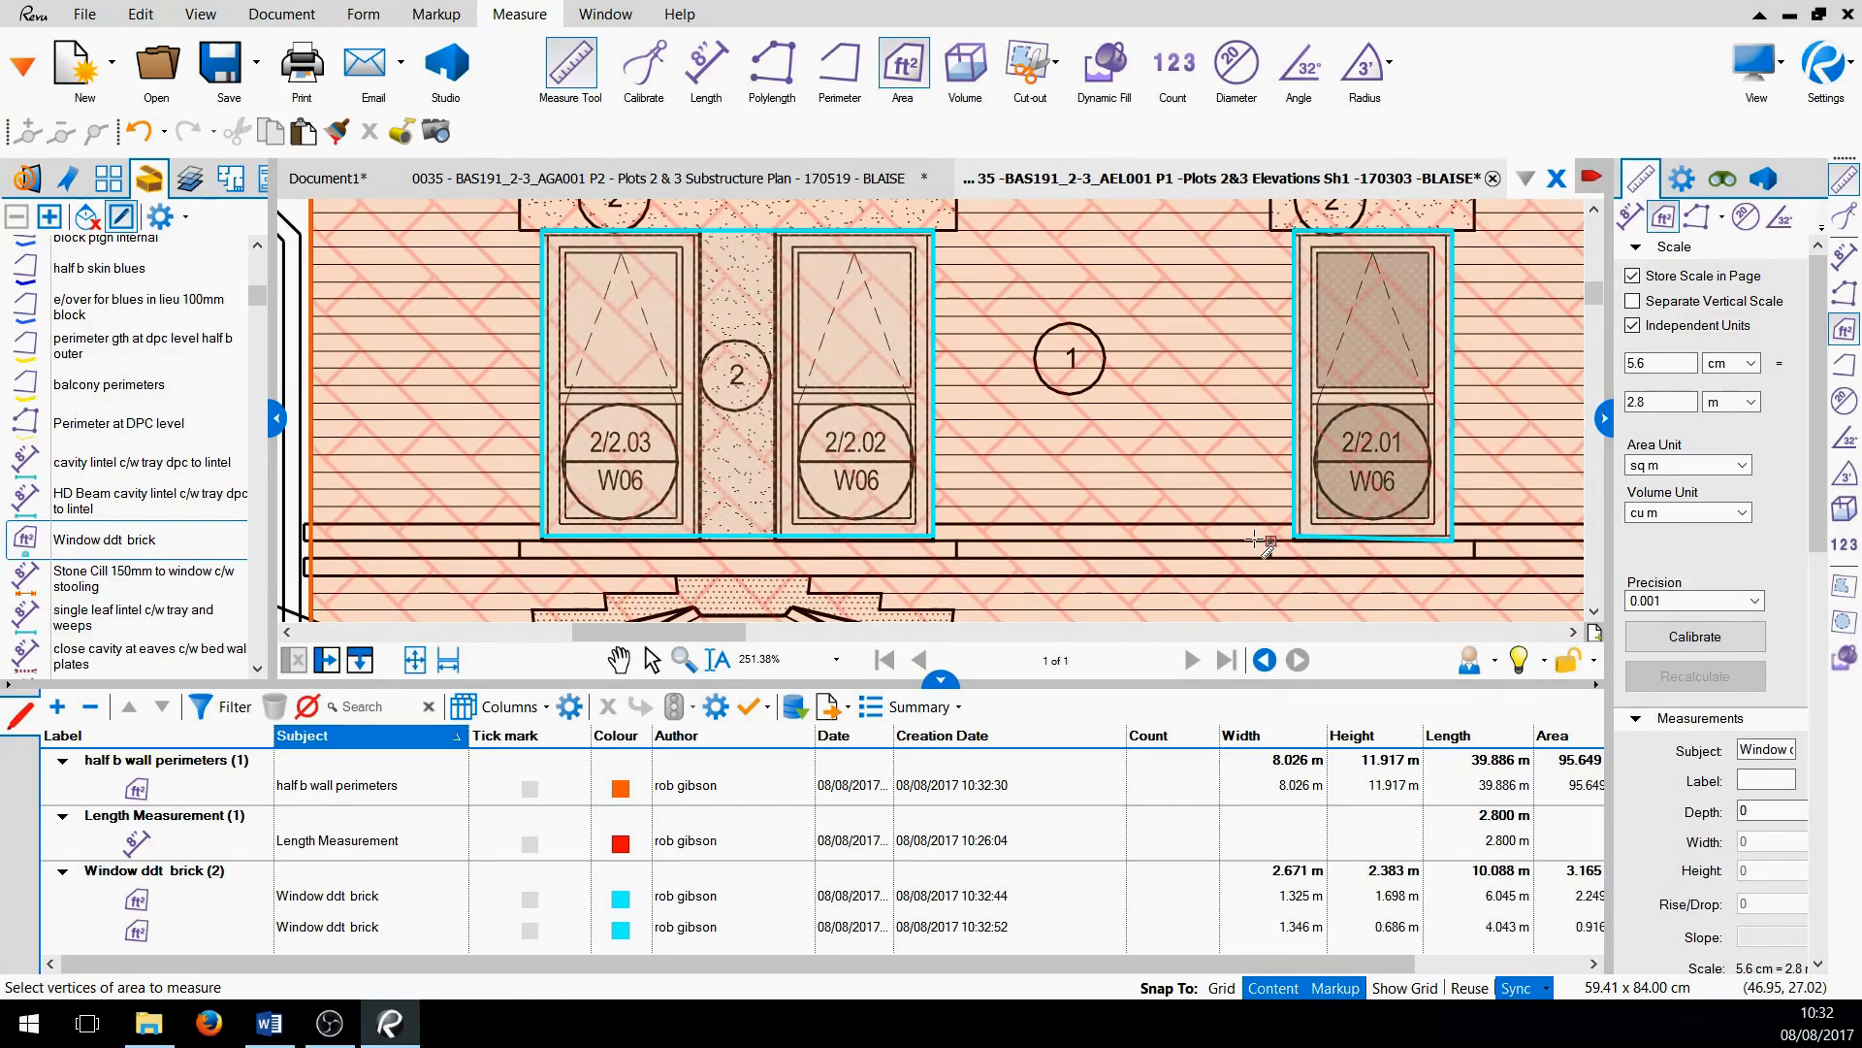
Enlarge the drawing view, copy the area markup of window 2/2.01, and paste it over window 3/2.01
scroll(1067, 528, down, 4)
click(941, 674)
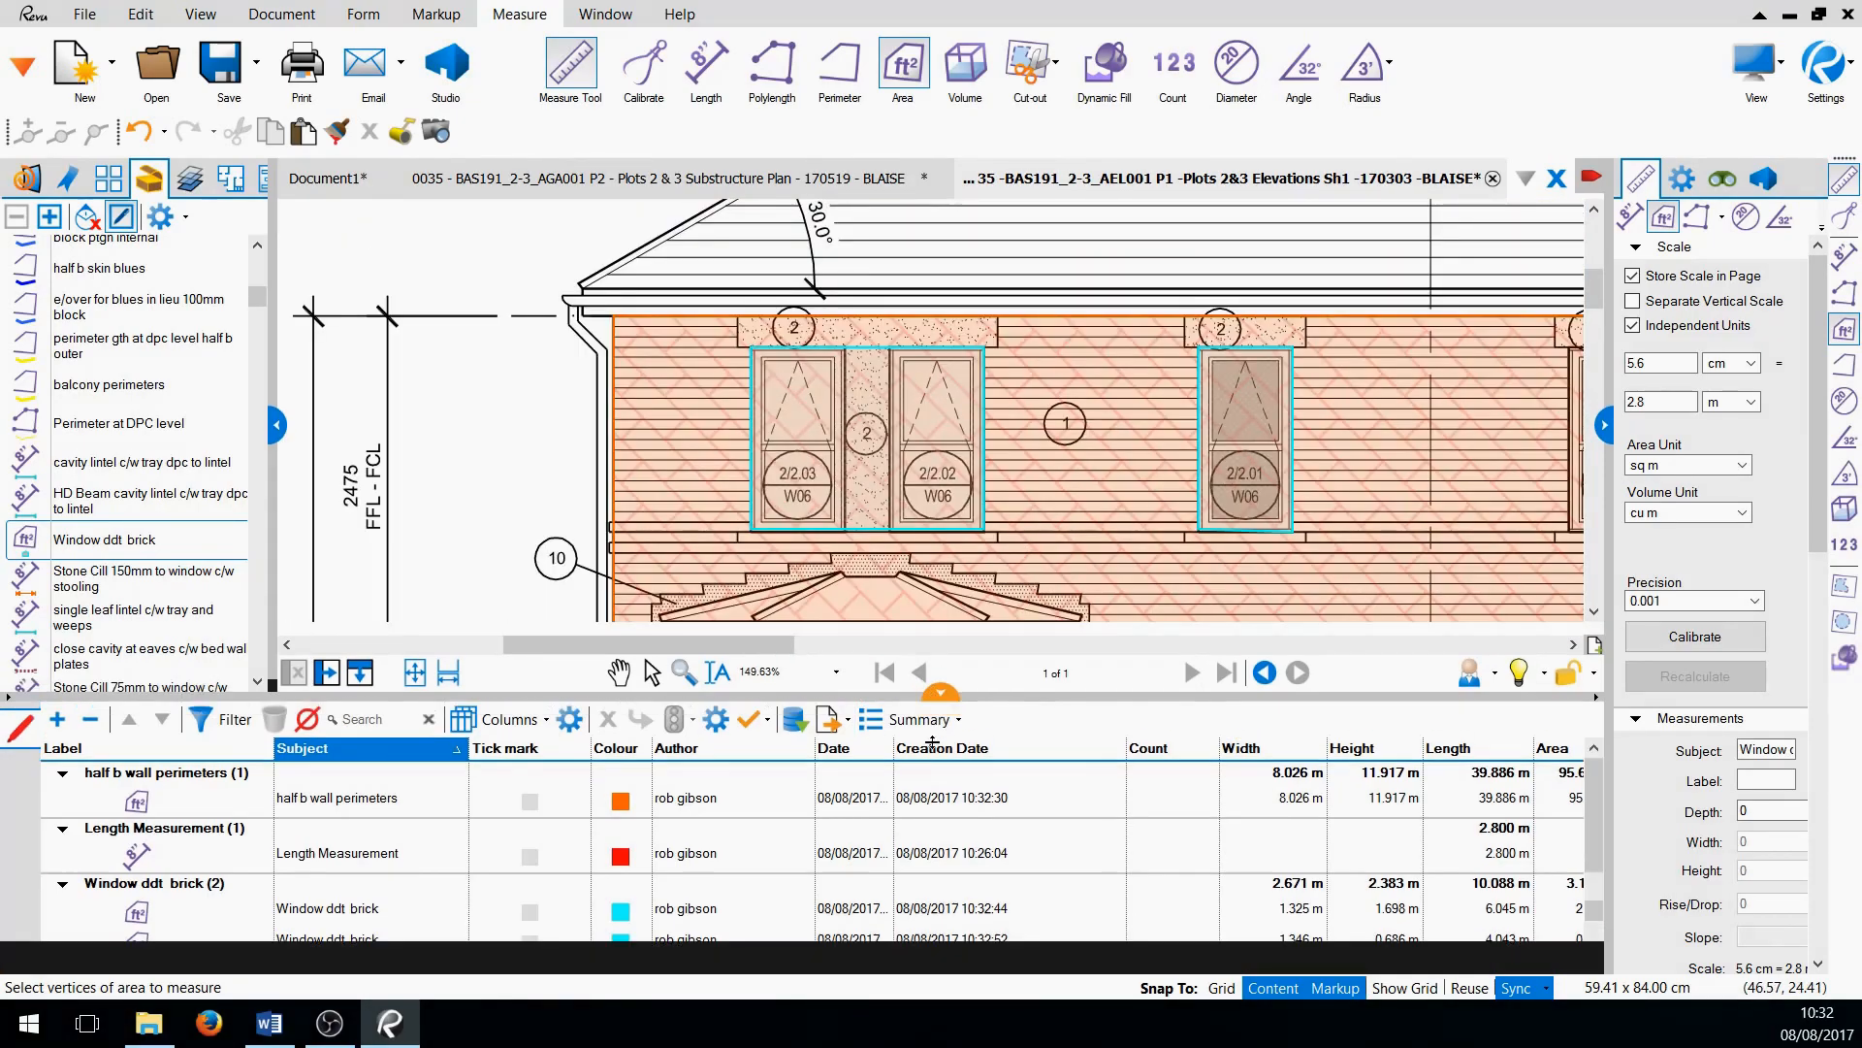
scroll(946, 668, down, 3)
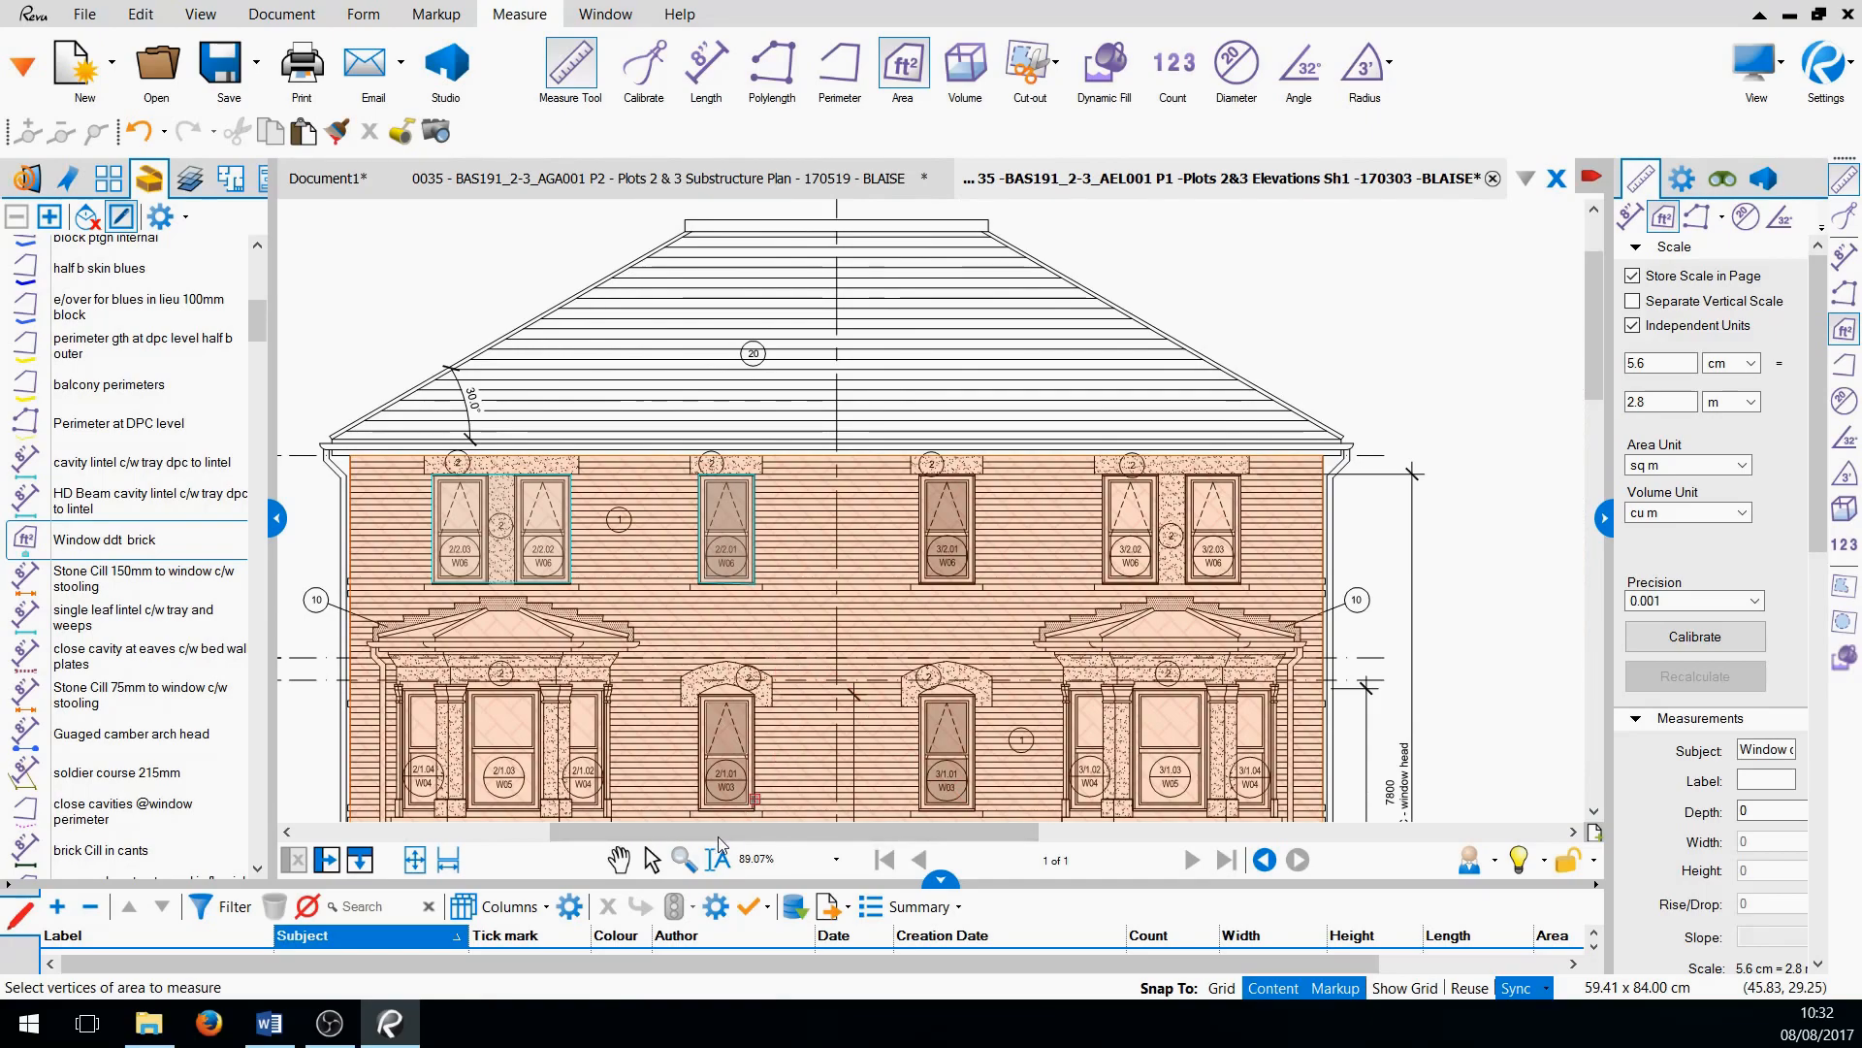
click(652, 859)
scroll(752, 580, up, 2)
click(752, 566)
right_click(752, 566)
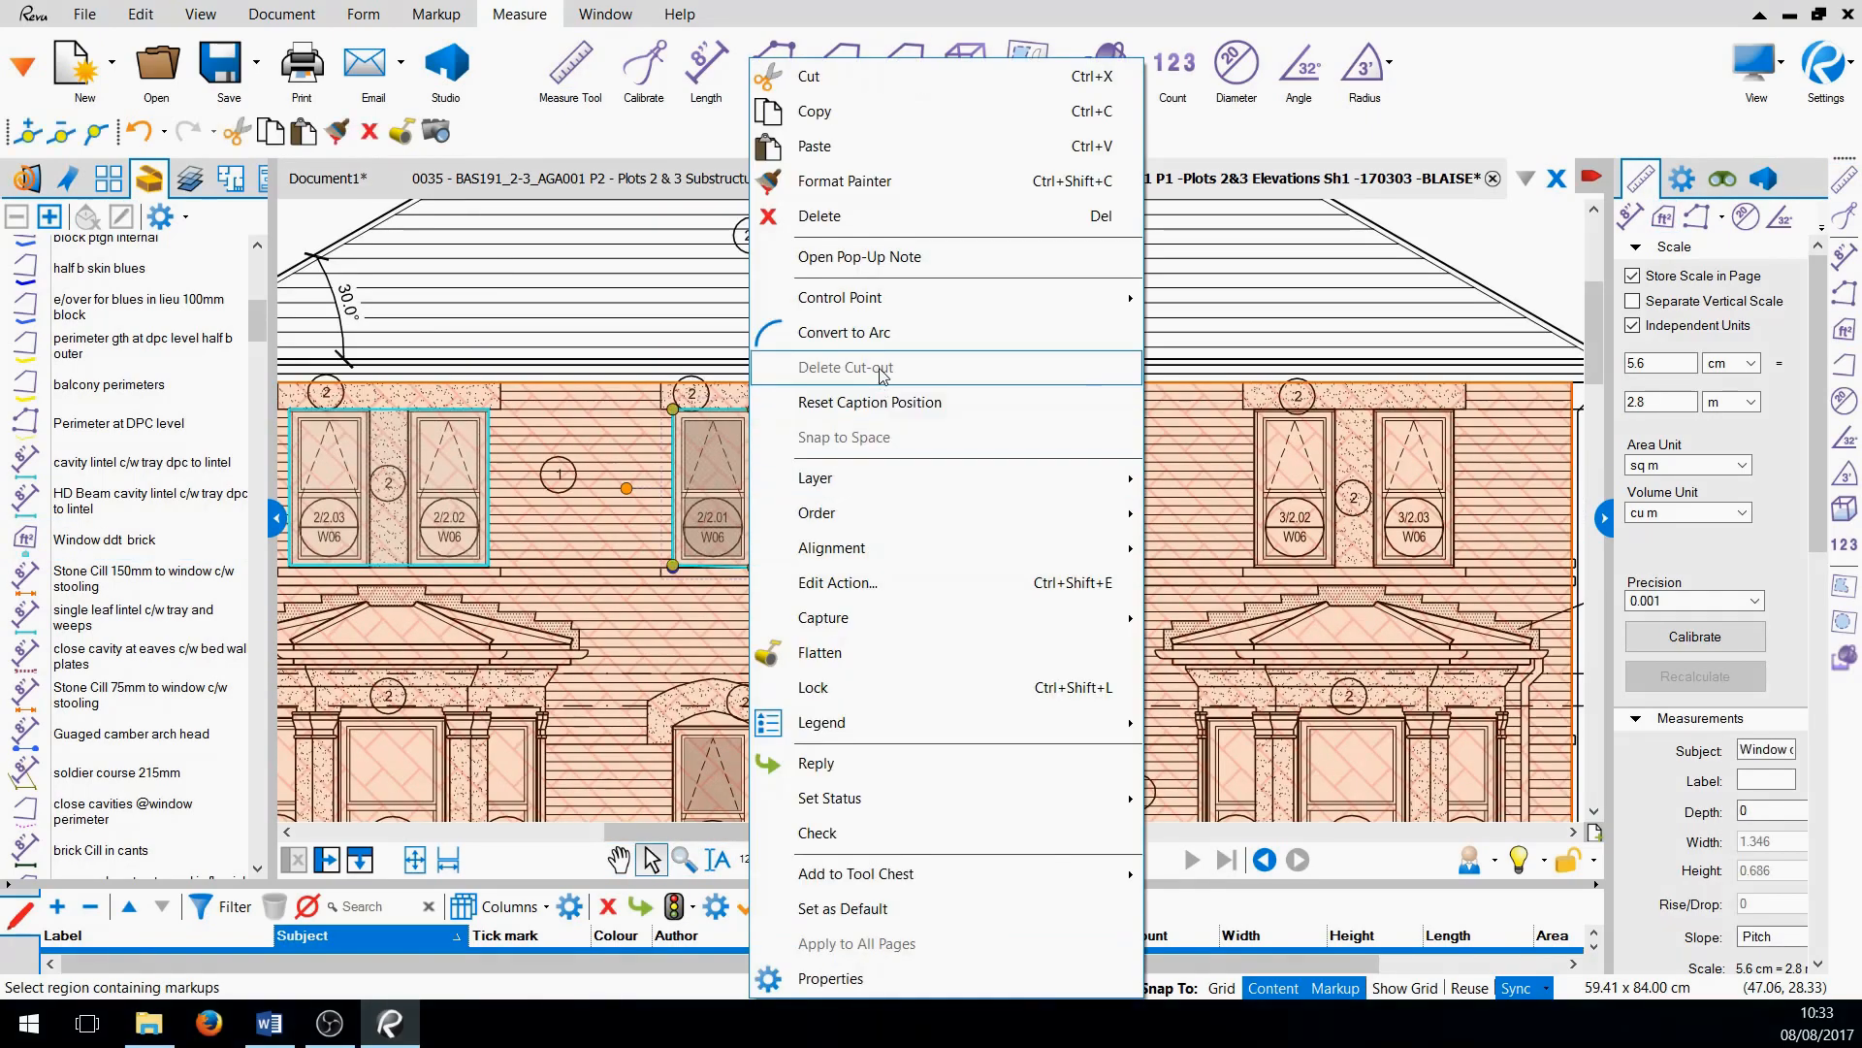
click(876, 124)
right_click(1064, 601)
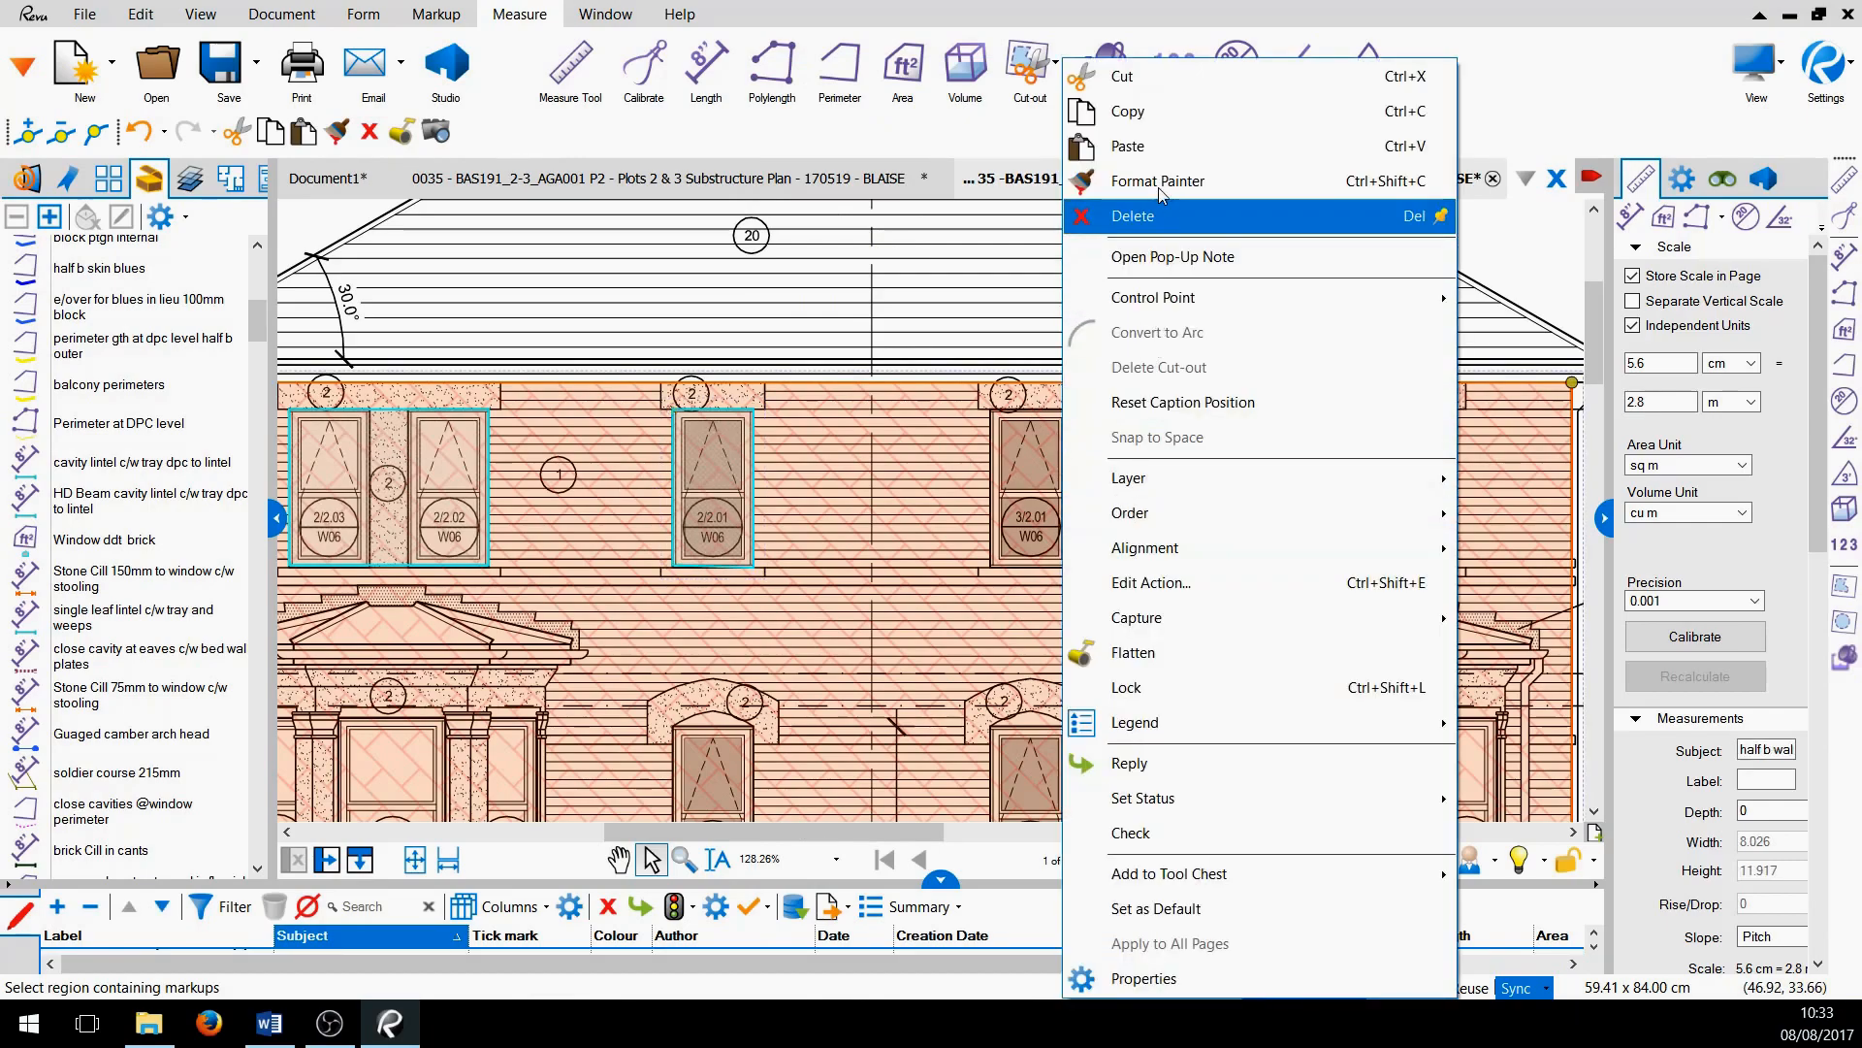
click(1157, 147)
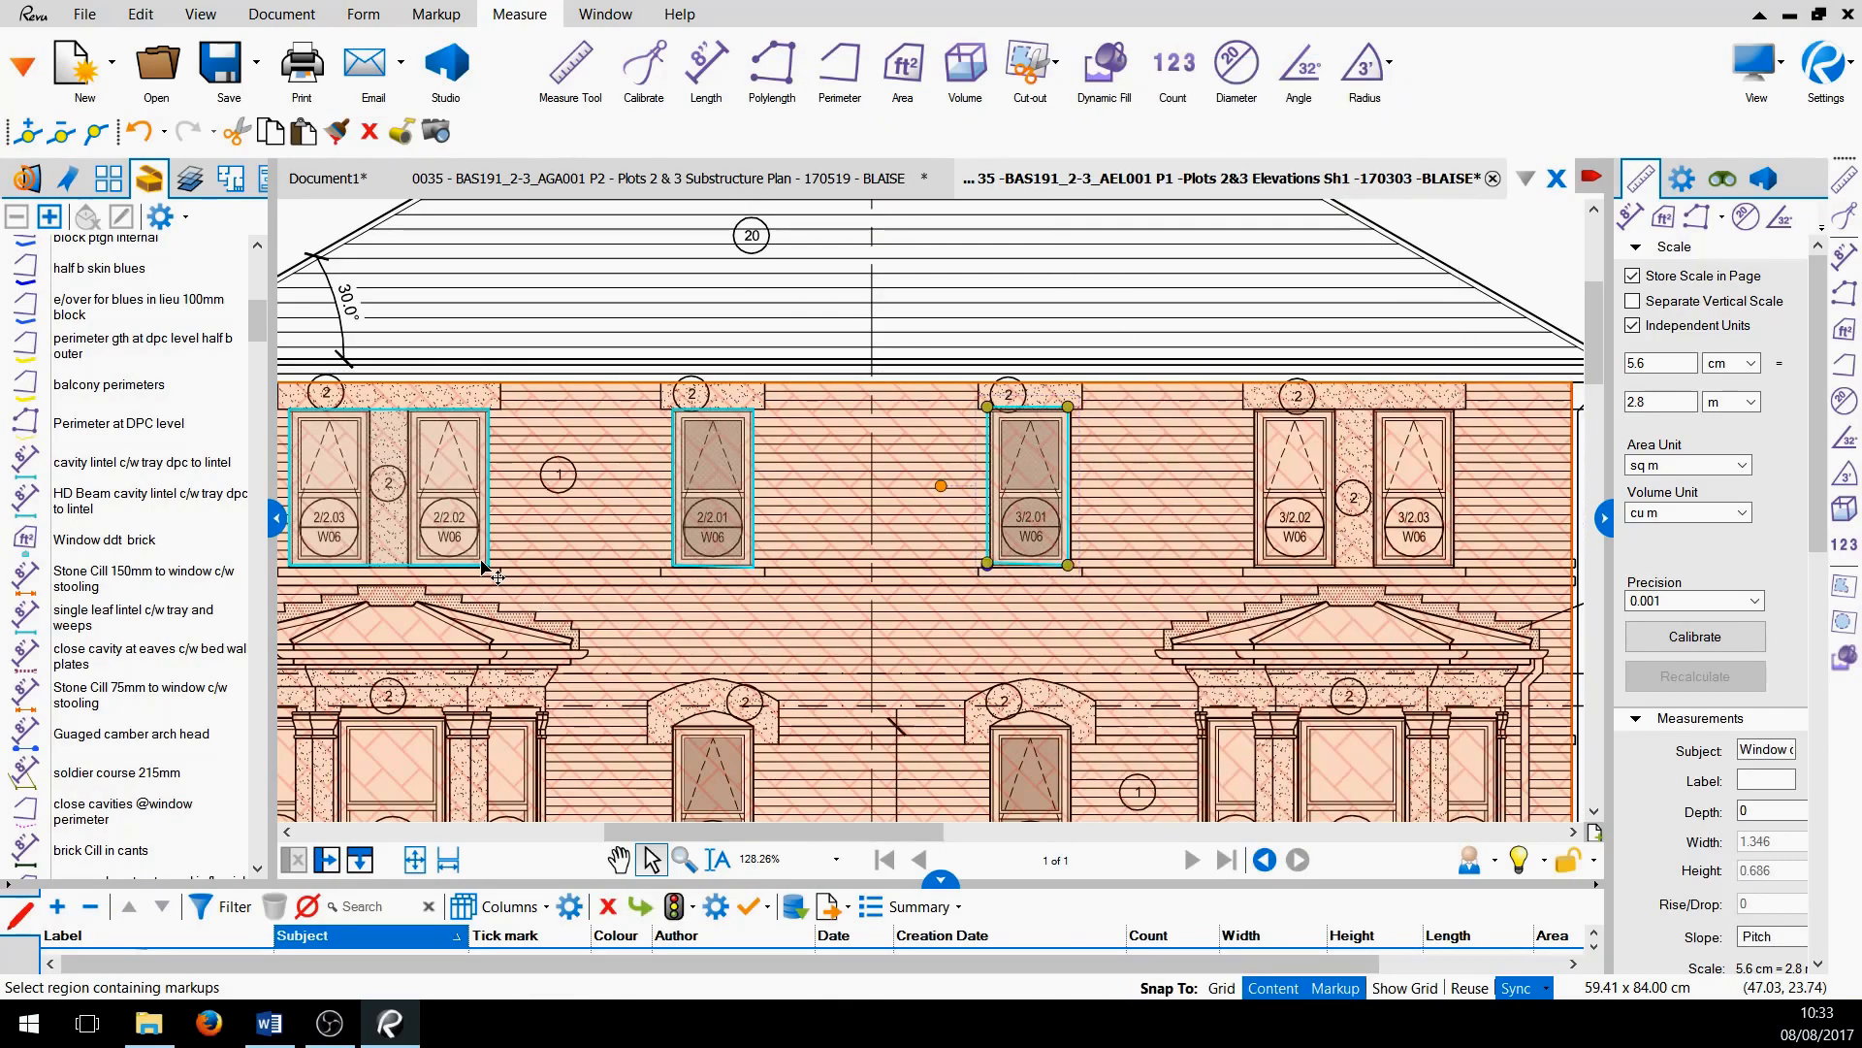
Copy the double window's area markup and paste it over the matching double window 3/2.02 and 3/2.03
right_click(483, 562)
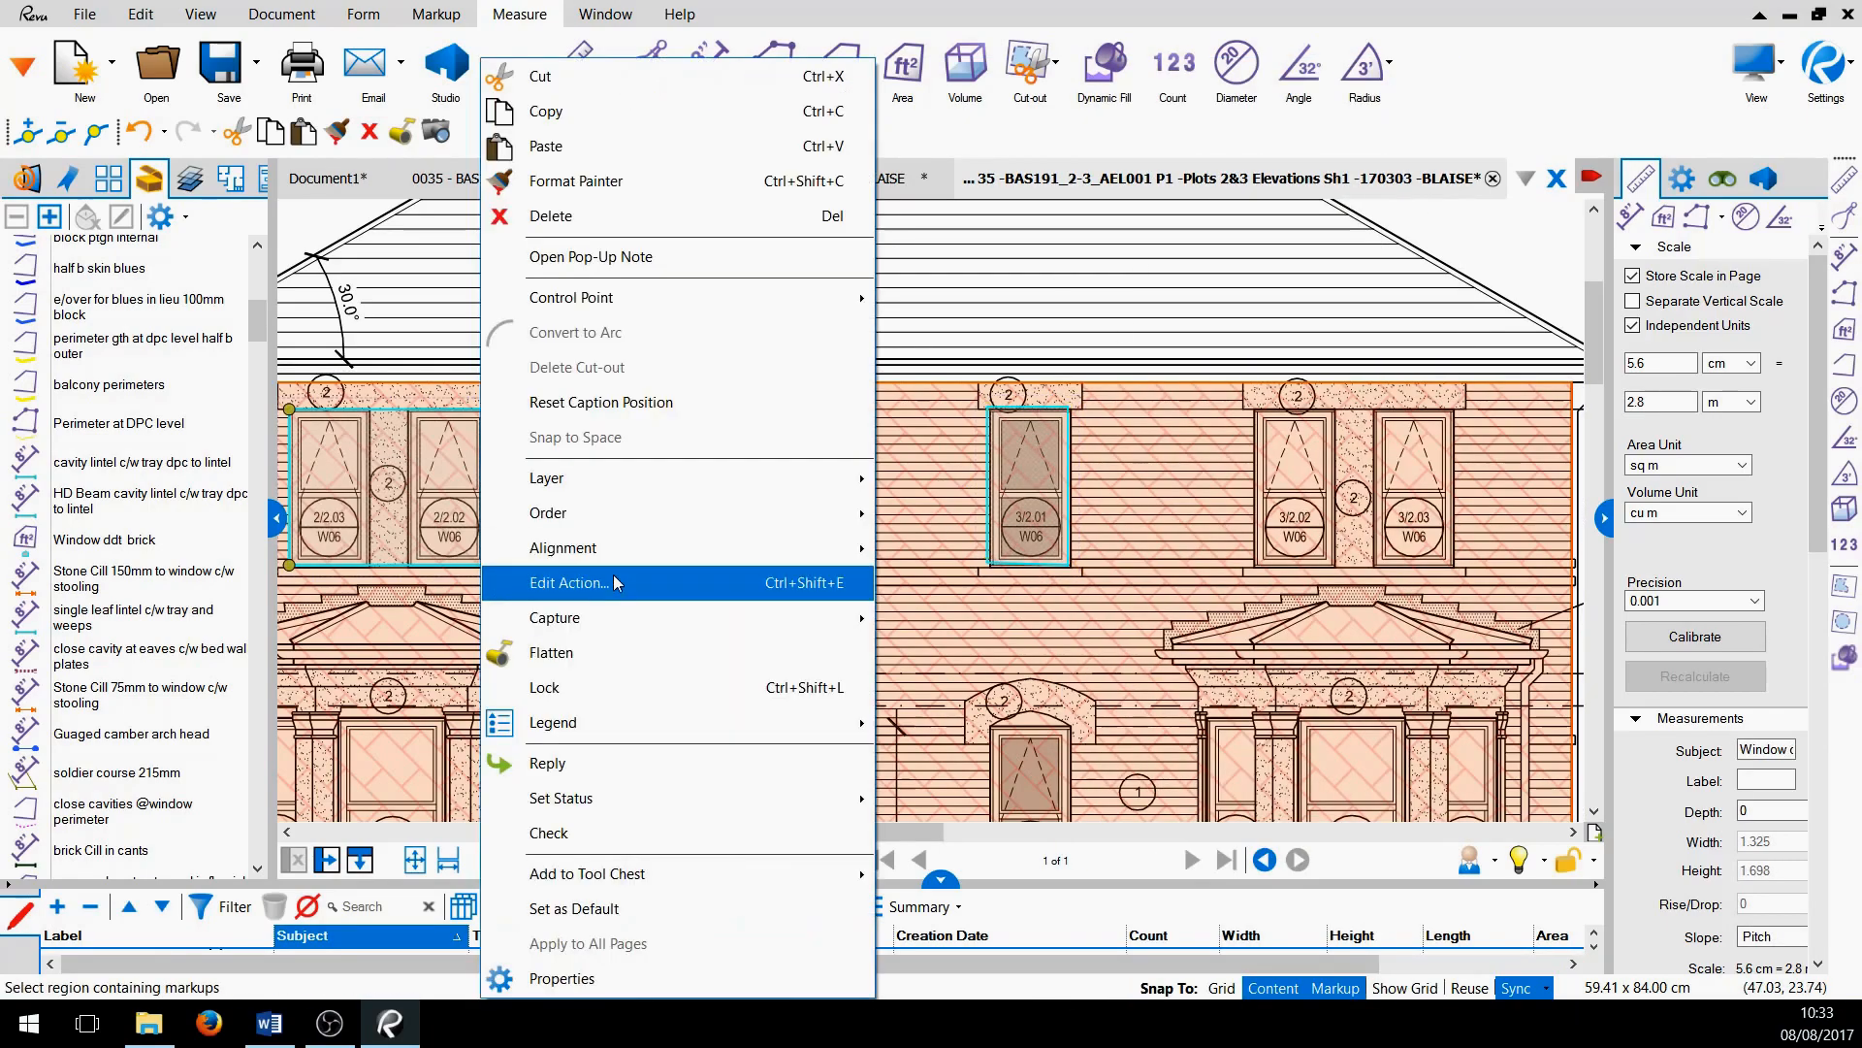
click(591, 142)
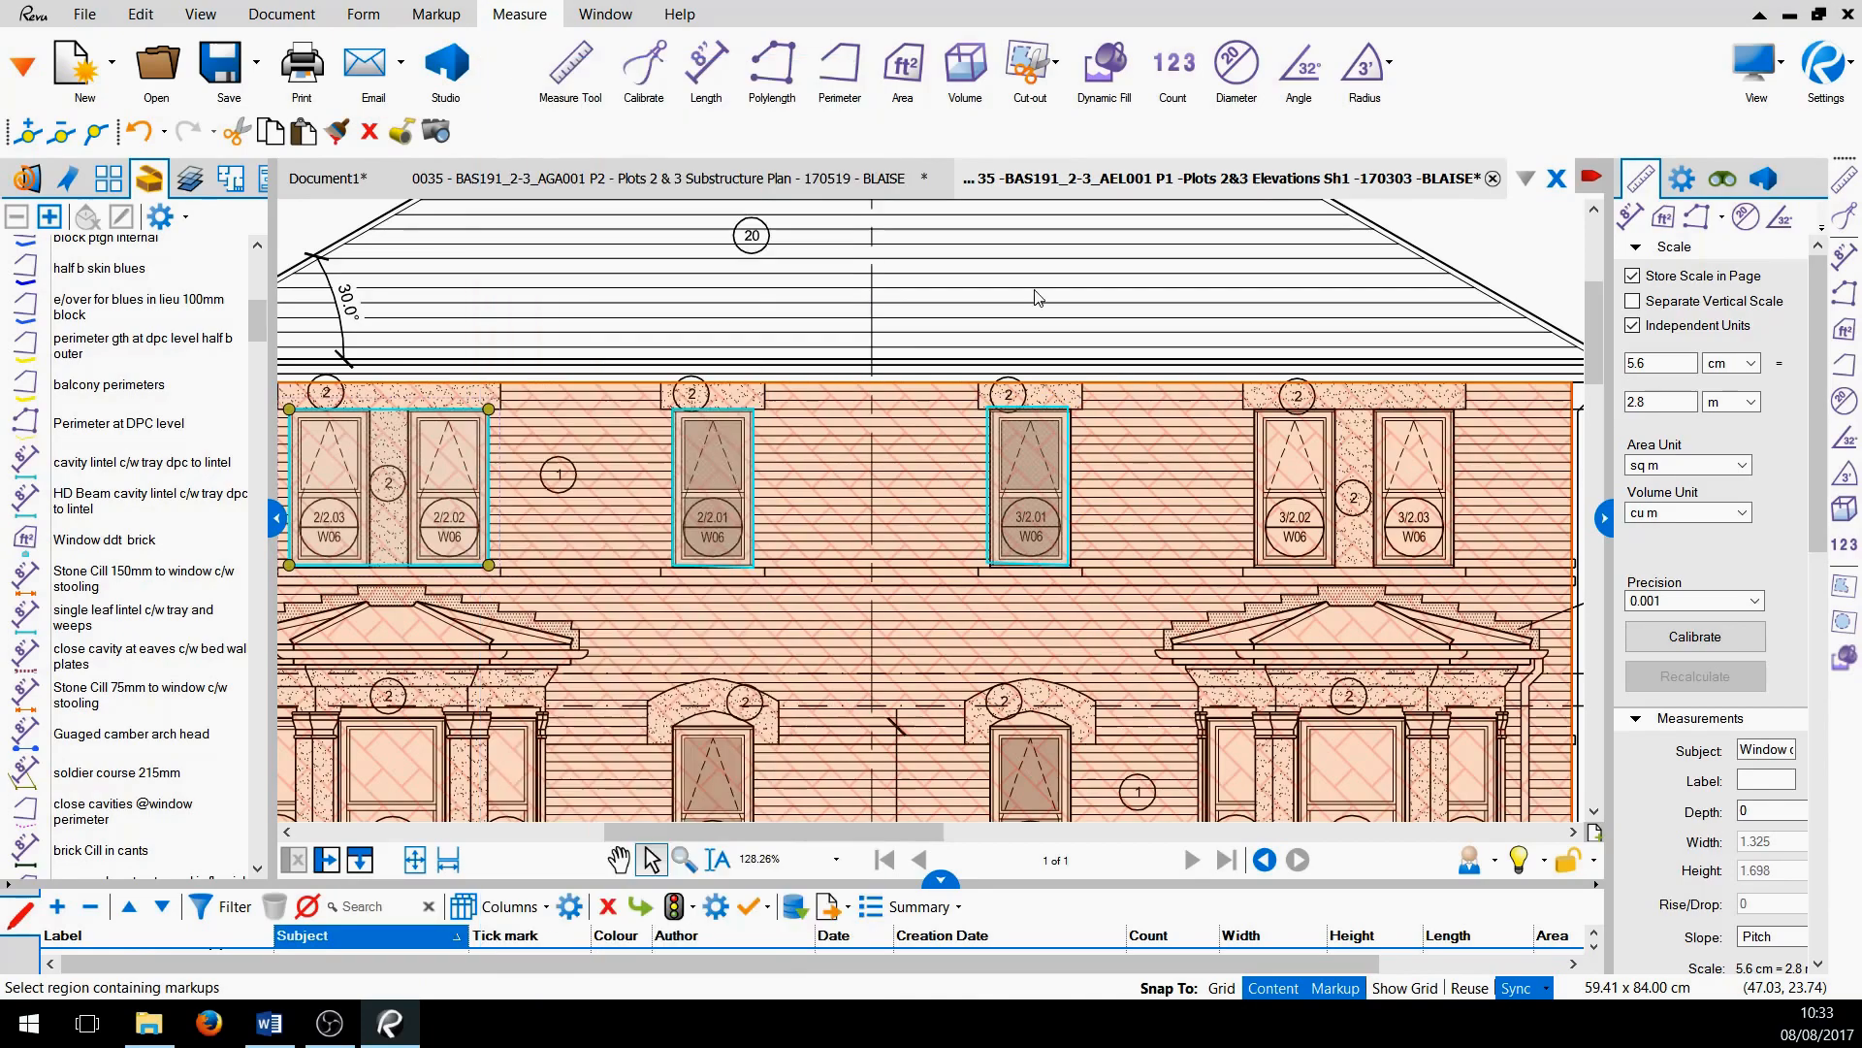
right_click(1455, 570)
click(1518, 146)
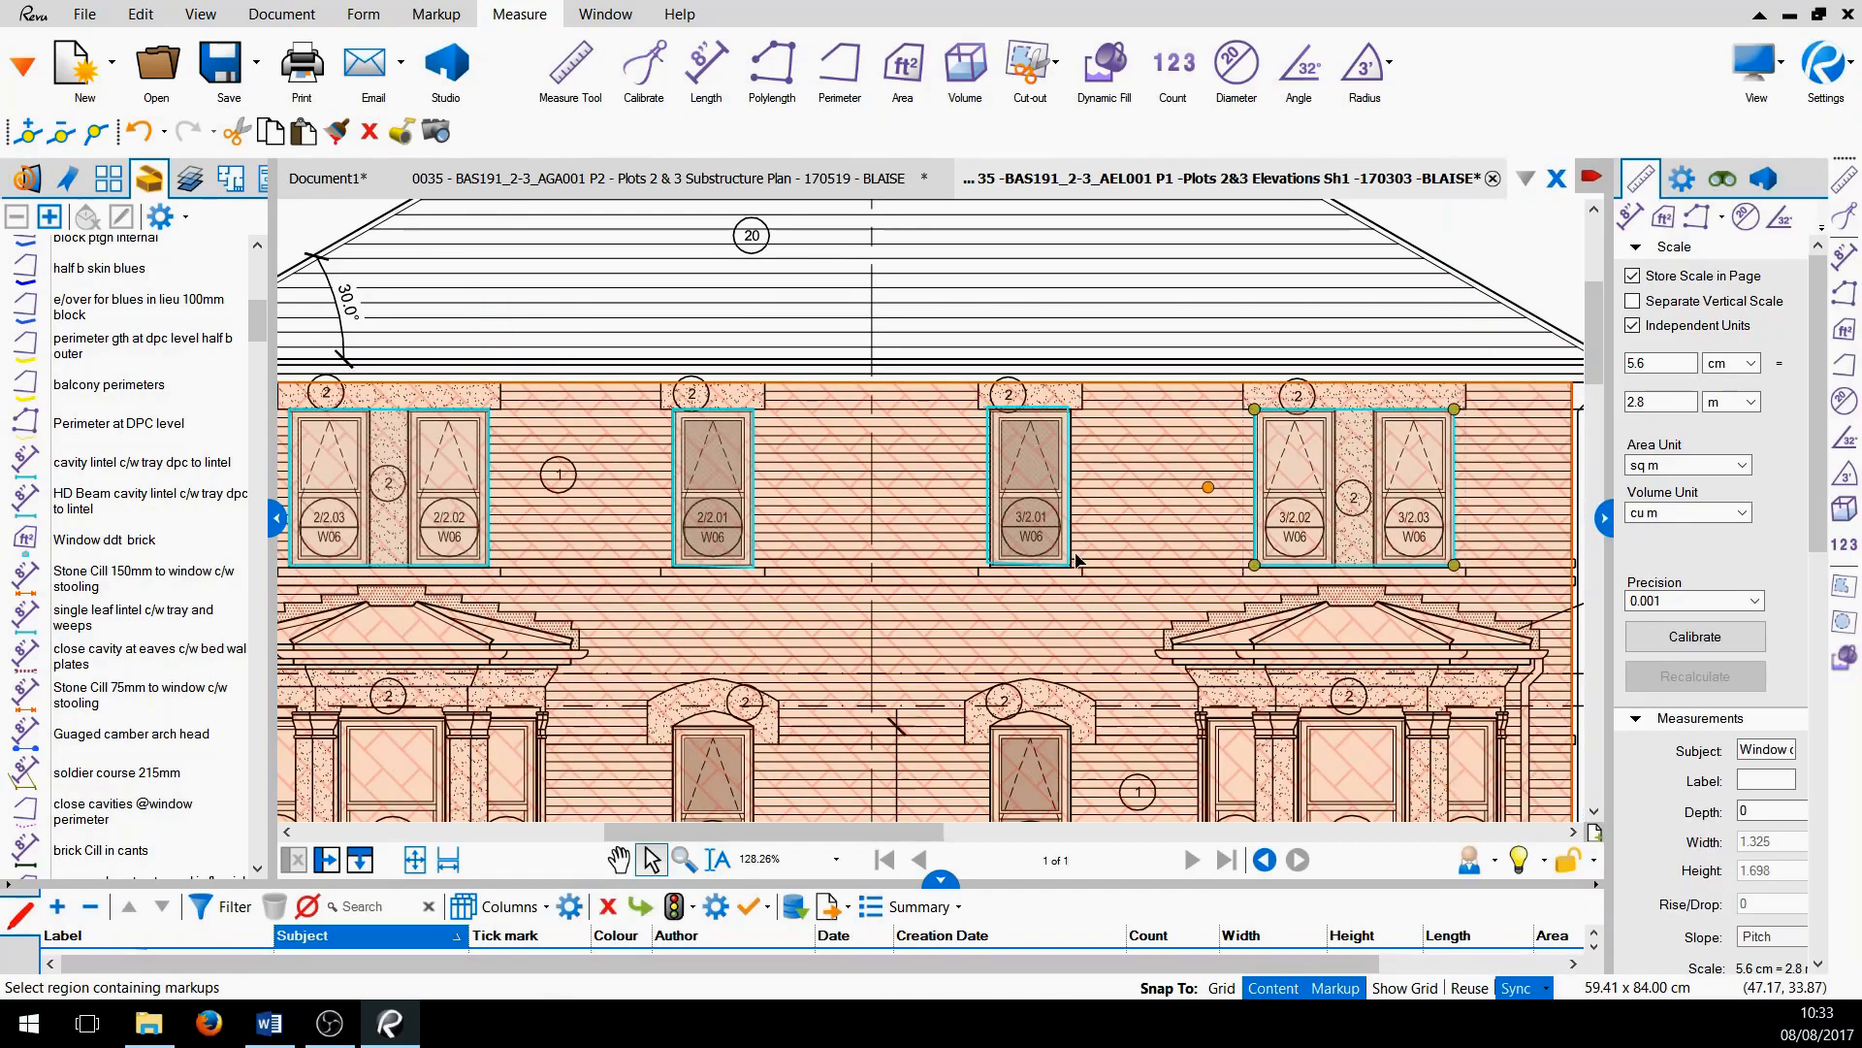
Examine the window deduction entries in the markups list and the front and side elevations on the sheet
scroll(1076, 559, down, 5)
mouse_move(939, 881)
mouse_down()
mouse_move(934, 901)
mouse_move(937, 689)
mouse_move(941, 723)
mouse_up()
scroll(967, 630, down, 3)
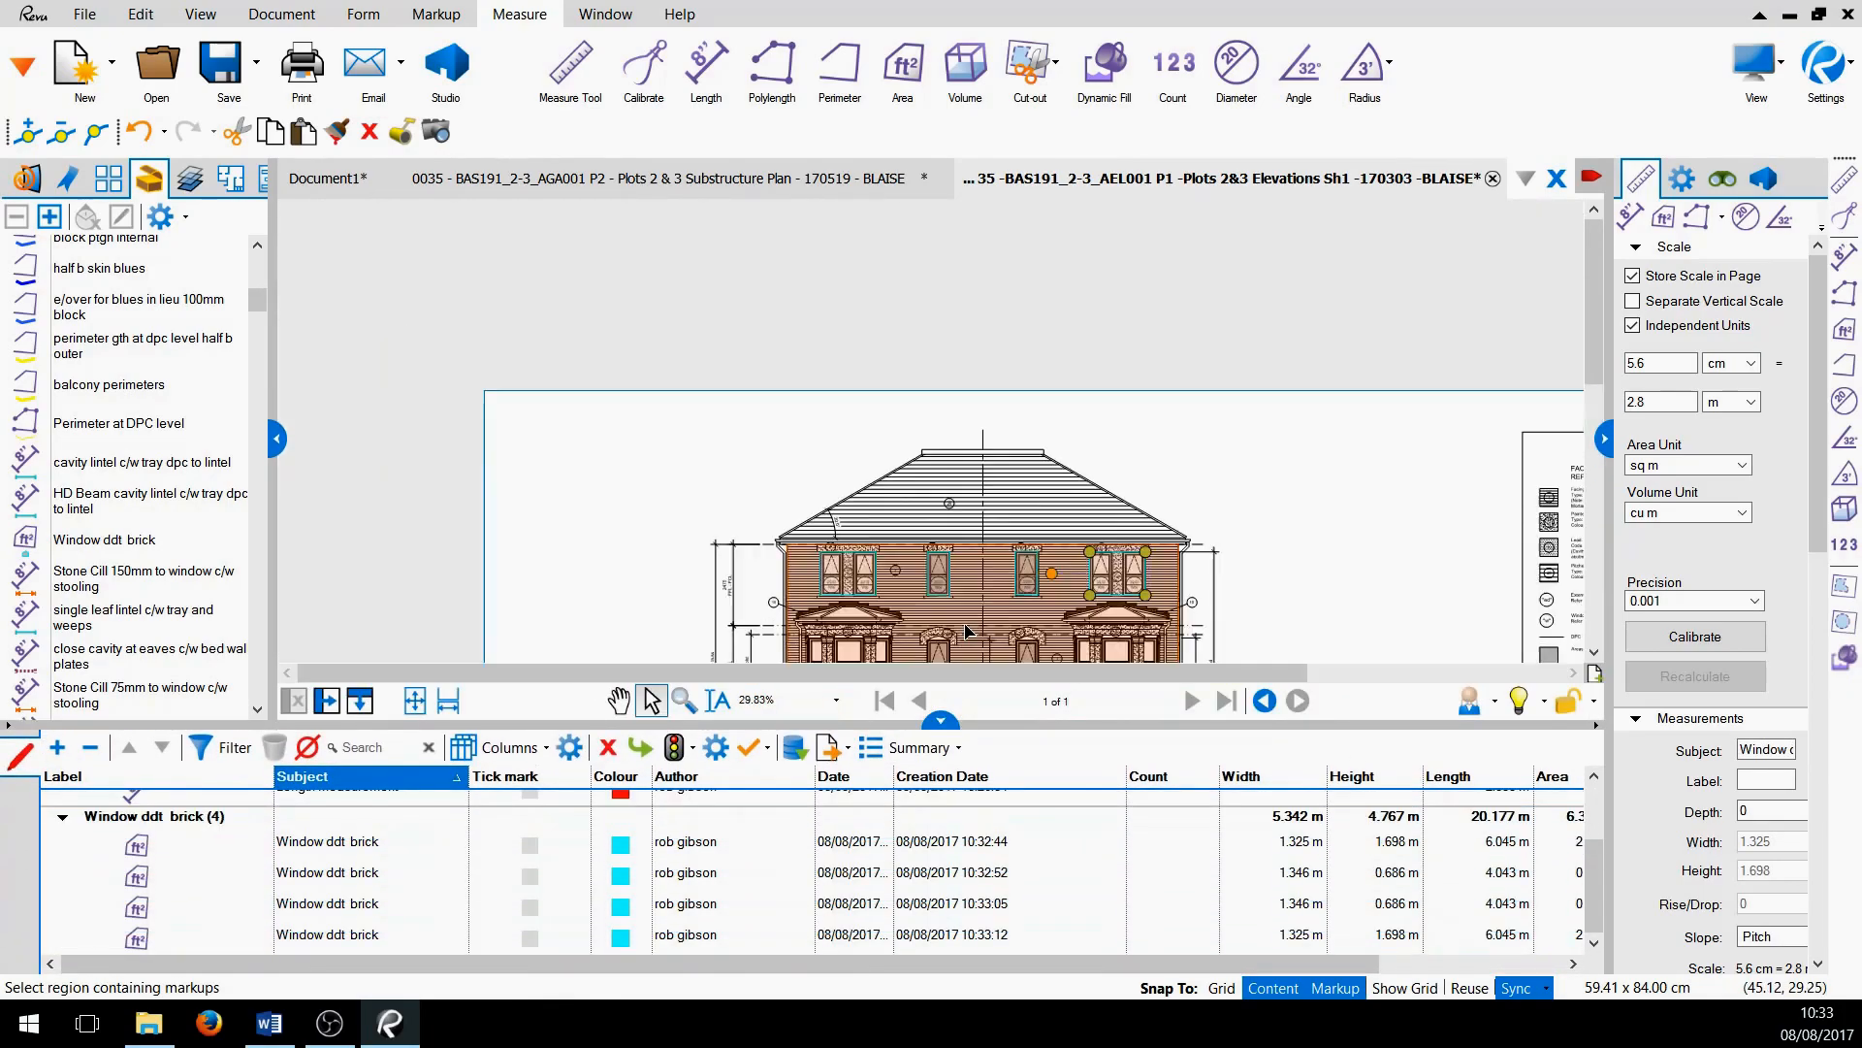
scroll(967, 631, up, 2)
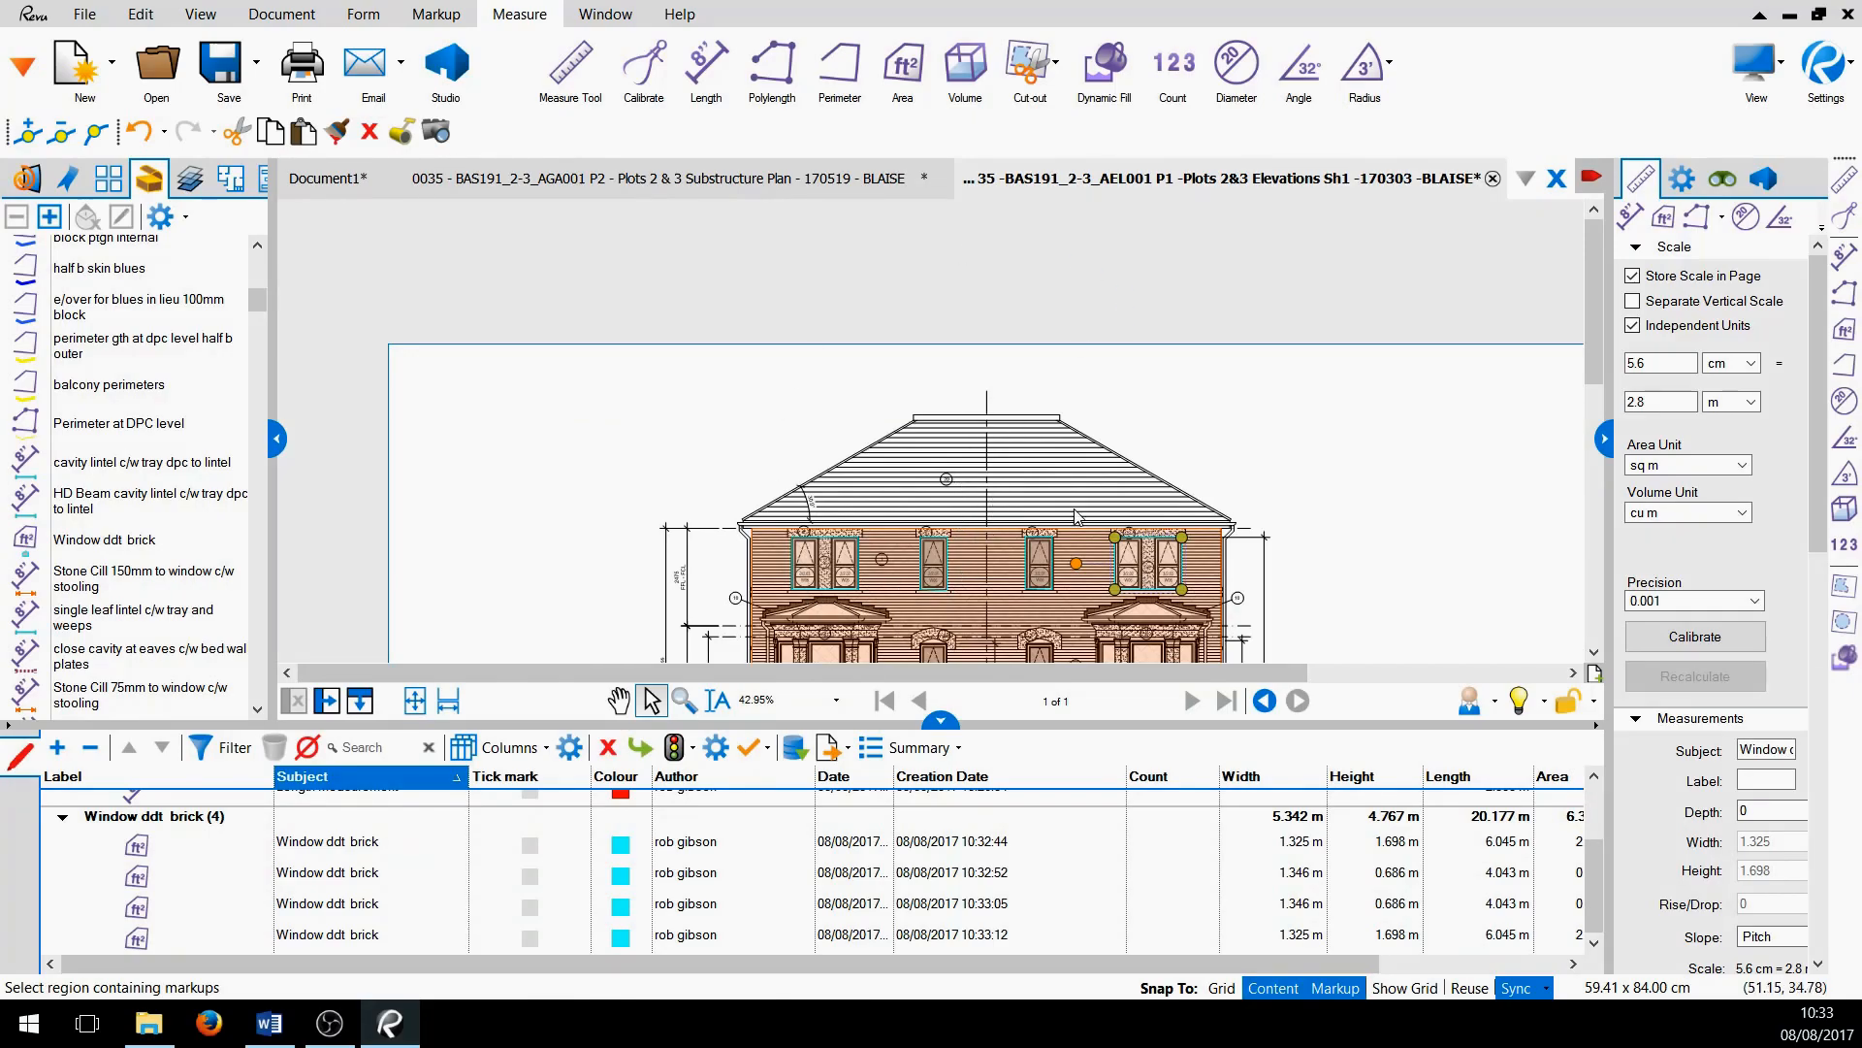
scroll(1191, 508, down, 1)
drag(940, 722, 941, 771)
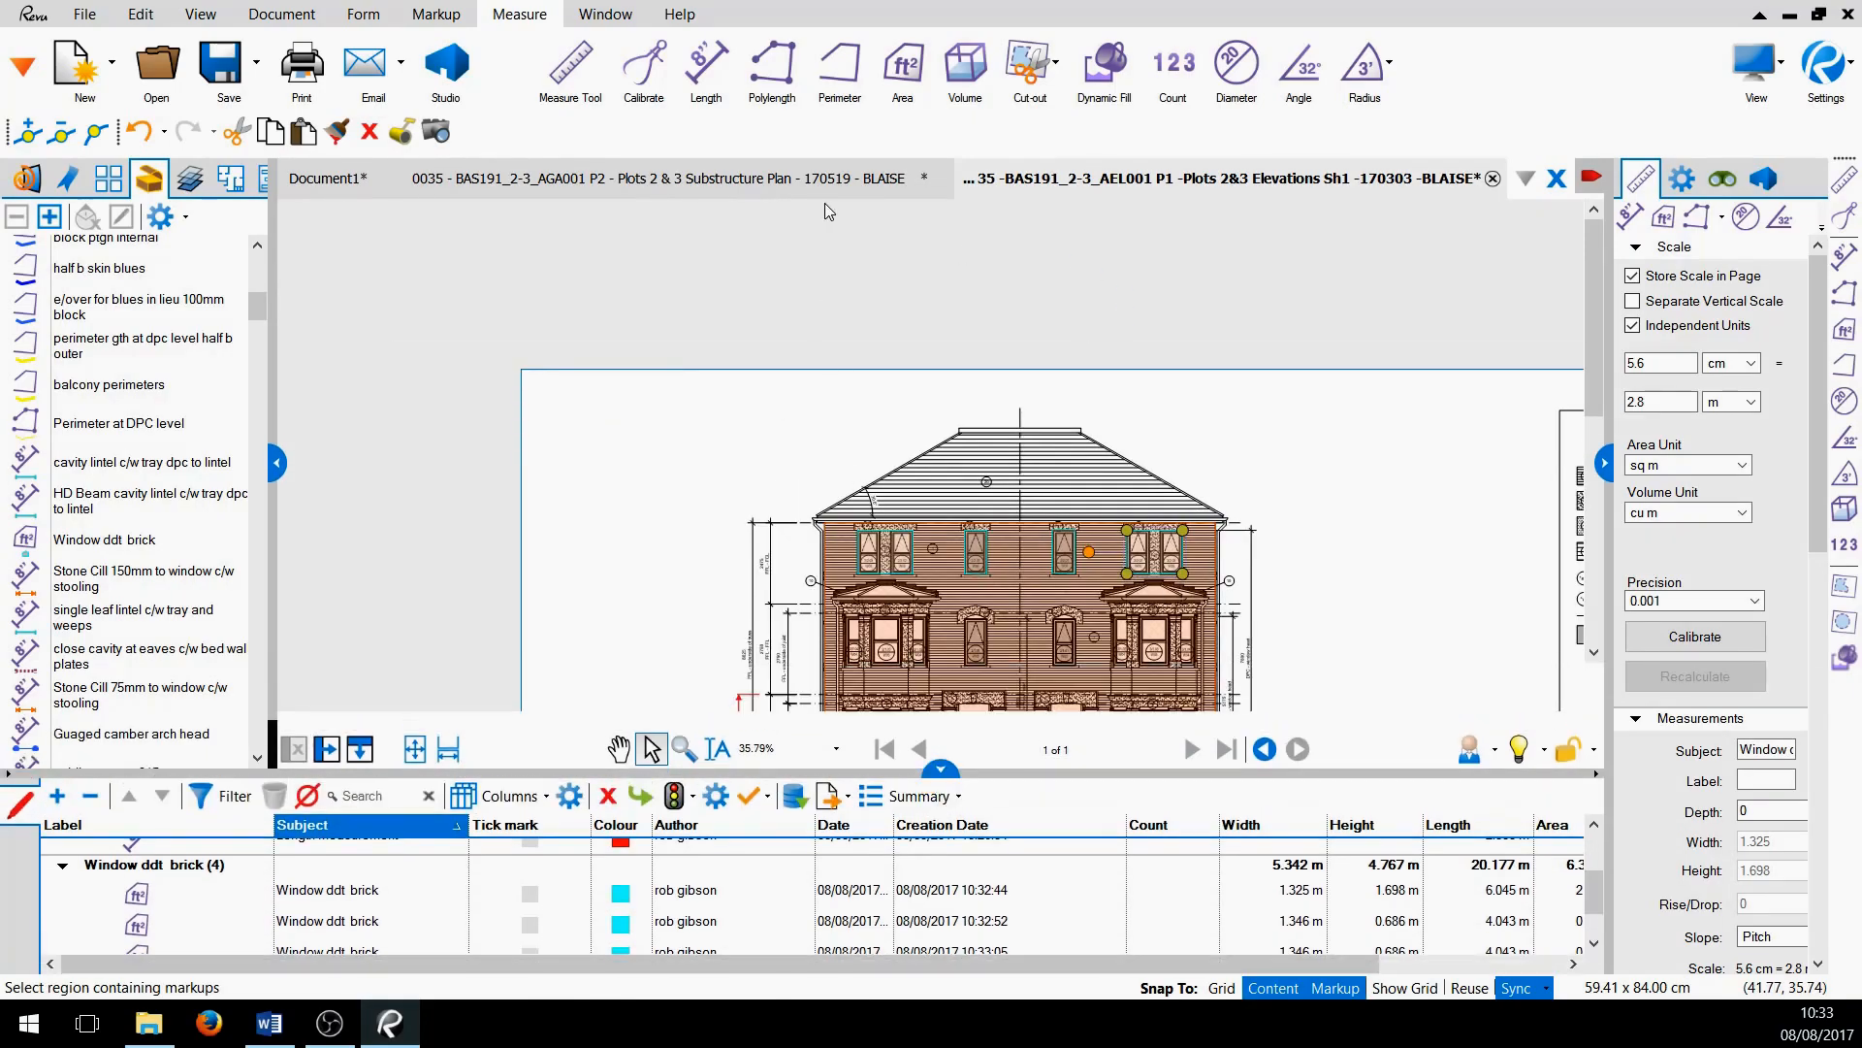
drag(743, 449, 747, 312)
click(618, 748)
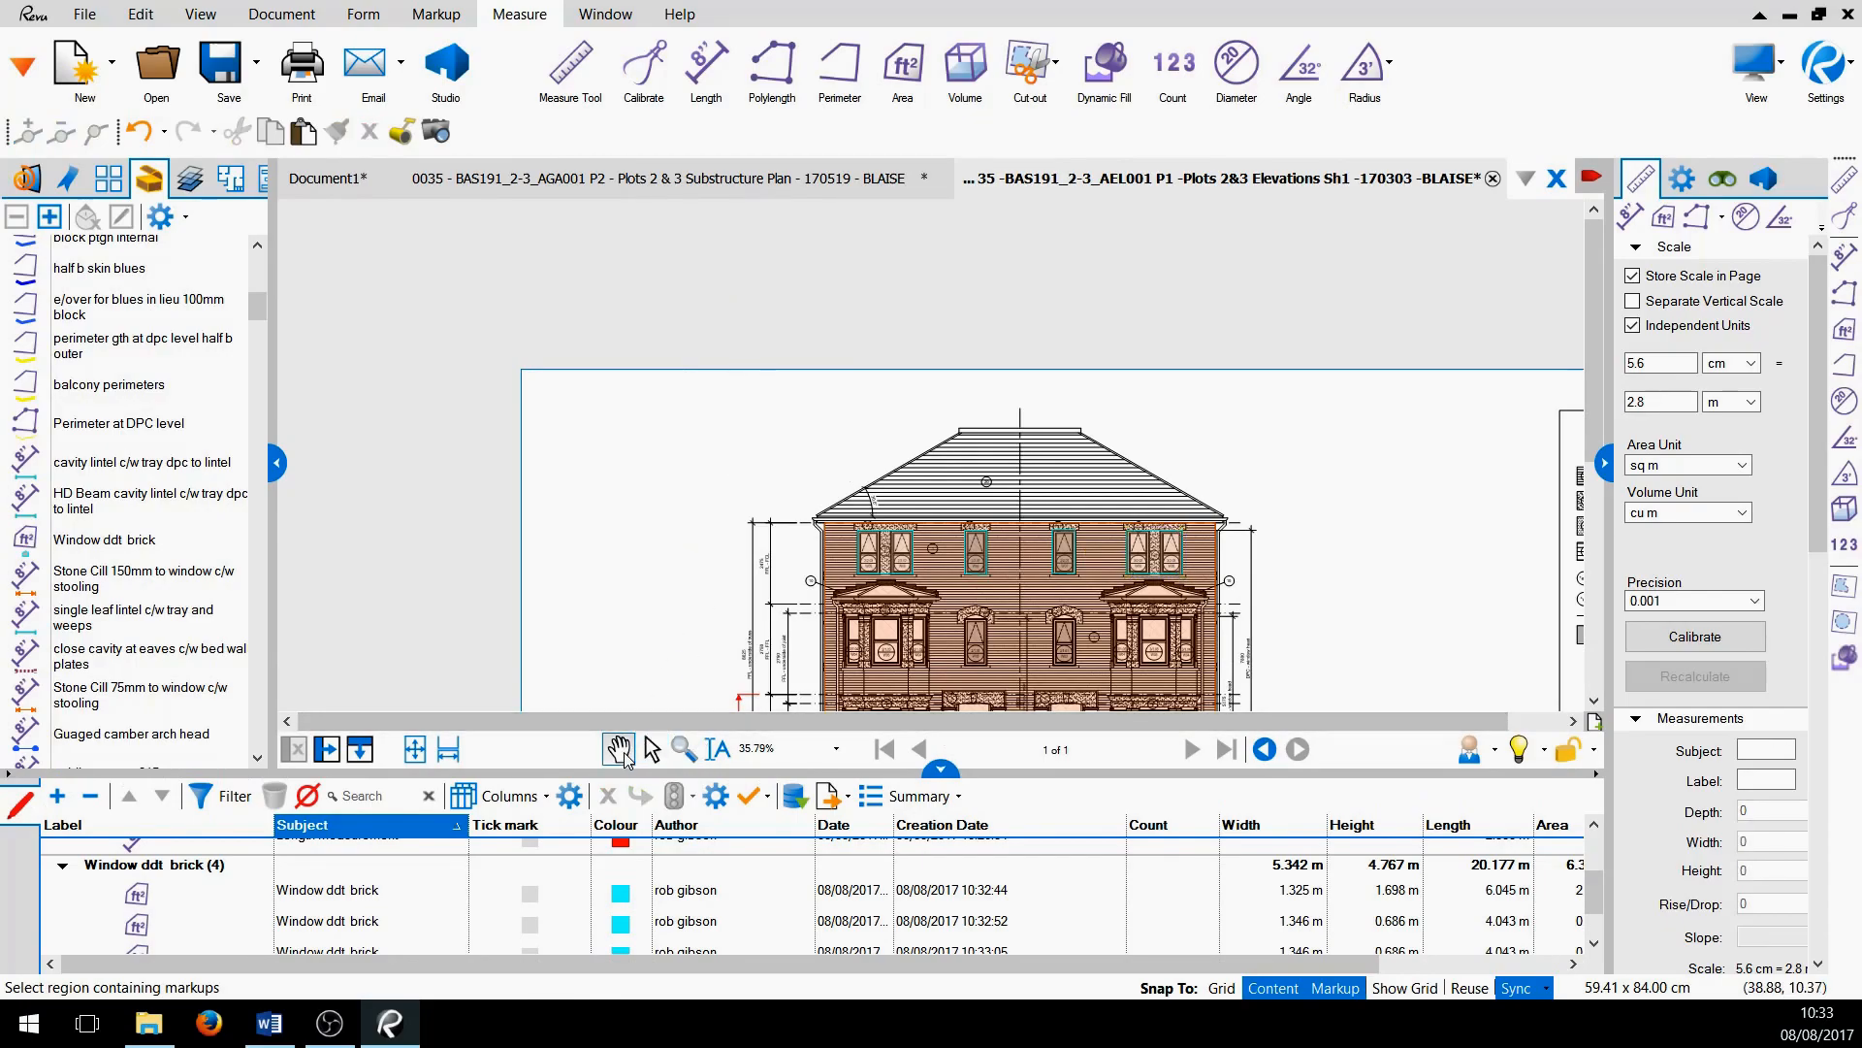
mouse_move(745, 514)
mouse_down()
mouse_move(746, 441)
mouse_move(695, 343)
mouse_up()
drag(971, 710, 967, 246)
scroll(1246, 446, down, 5)
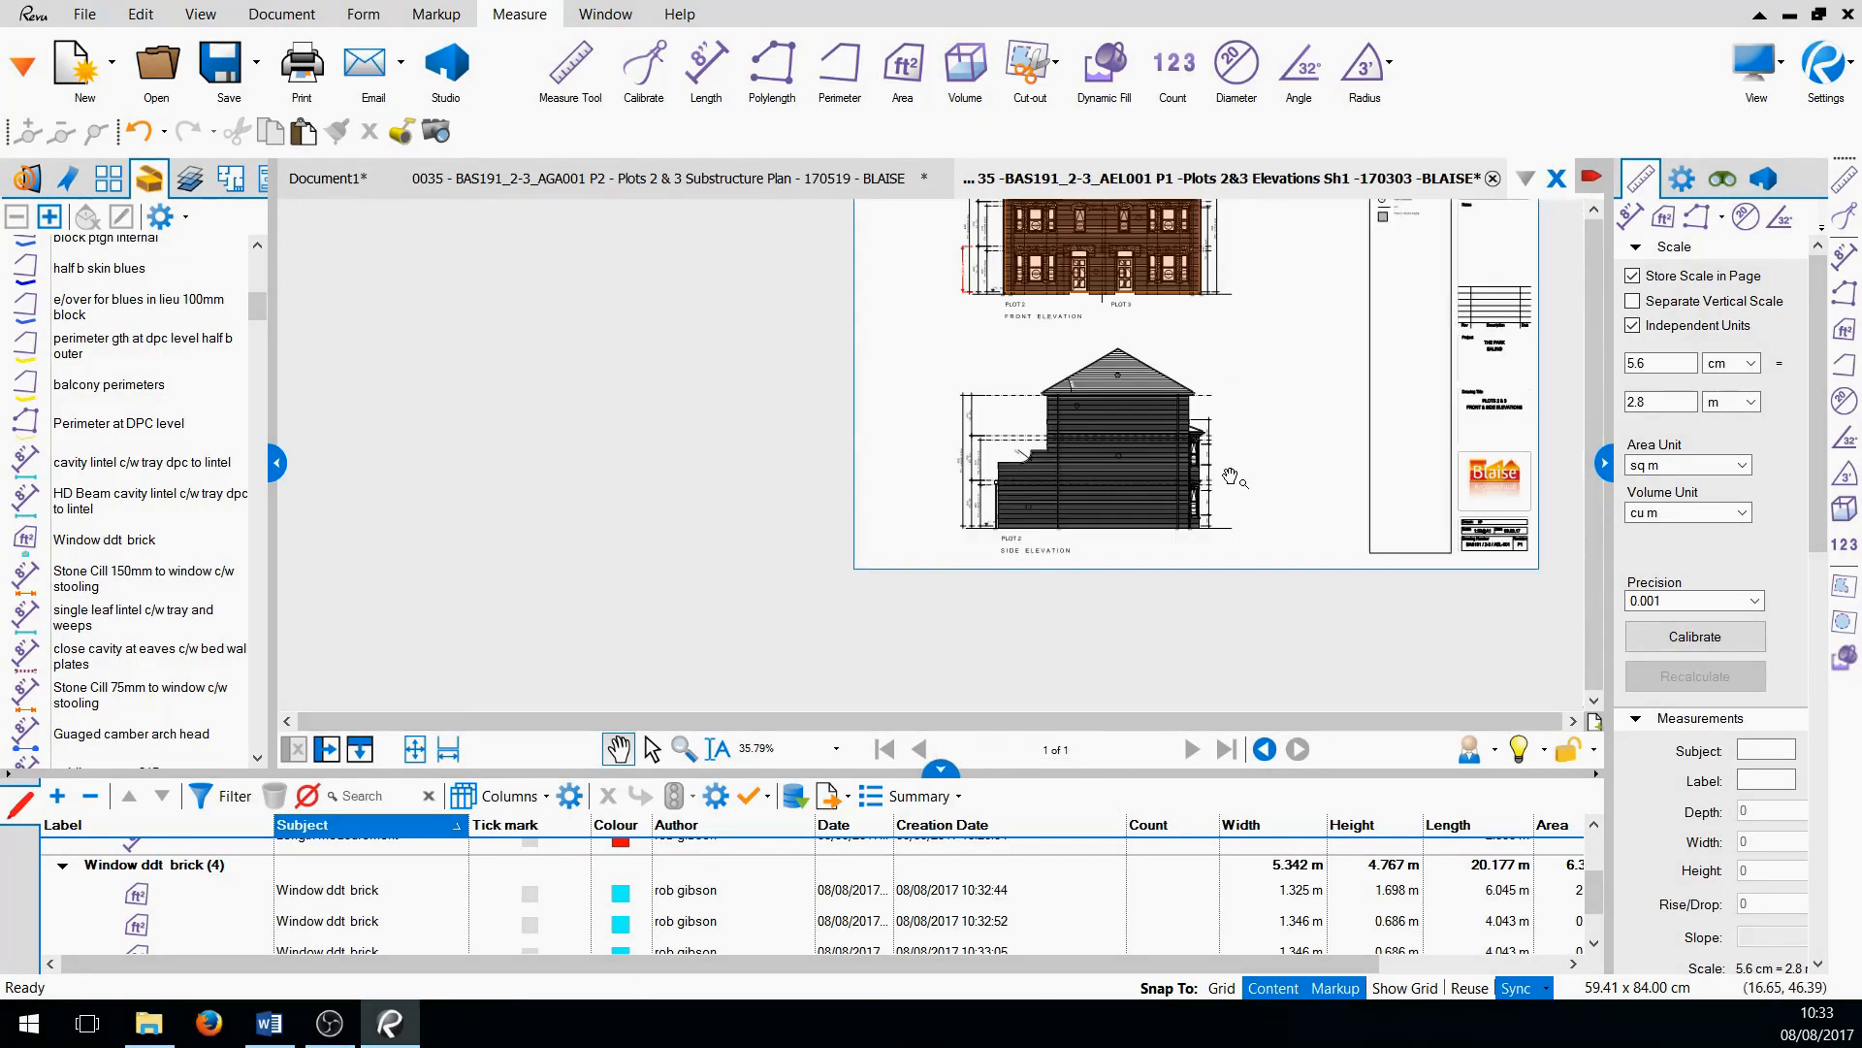
mouse_move(1255, 439)
mouse_down()
mouse_move(1201, 628)
mouse_move(1089, 668)
mouse_up()
Enlarge the markups list and select the length, wall and window entries one by one to locate each on the drawing
drag(938, 773, 936, 658)
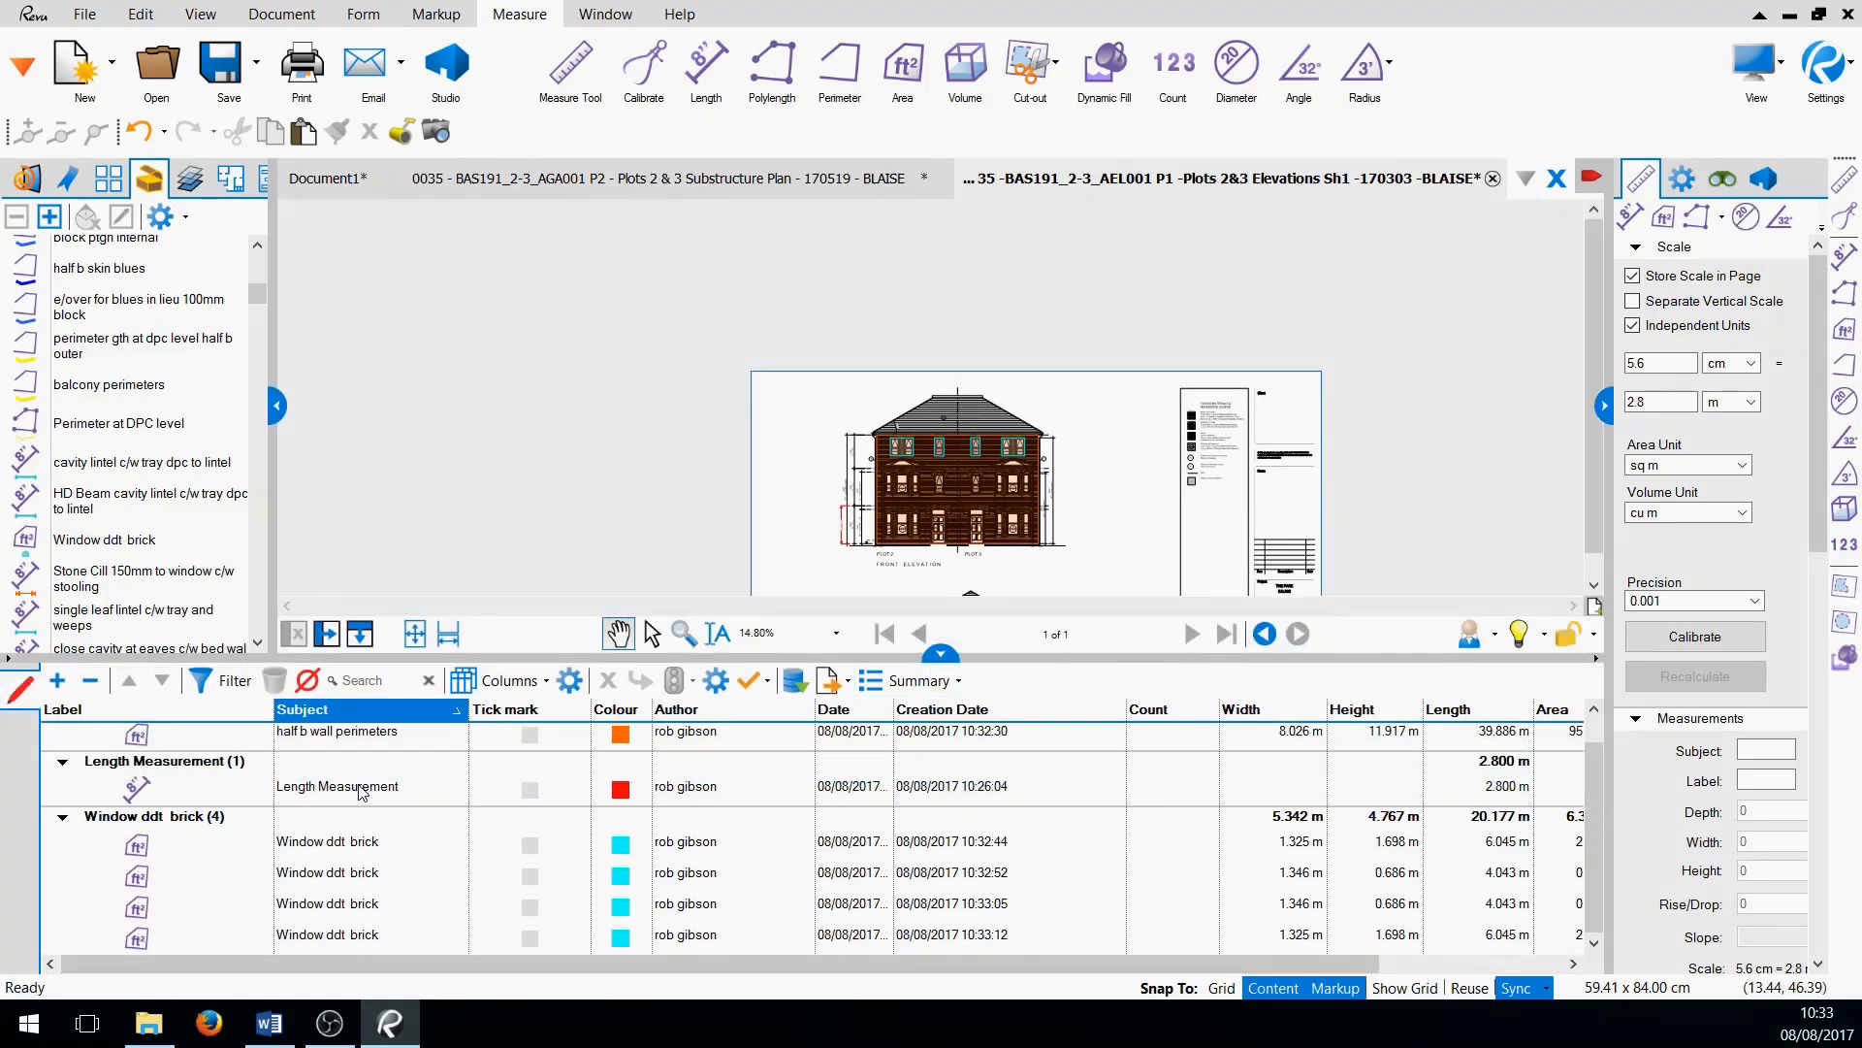
click(336, 791)
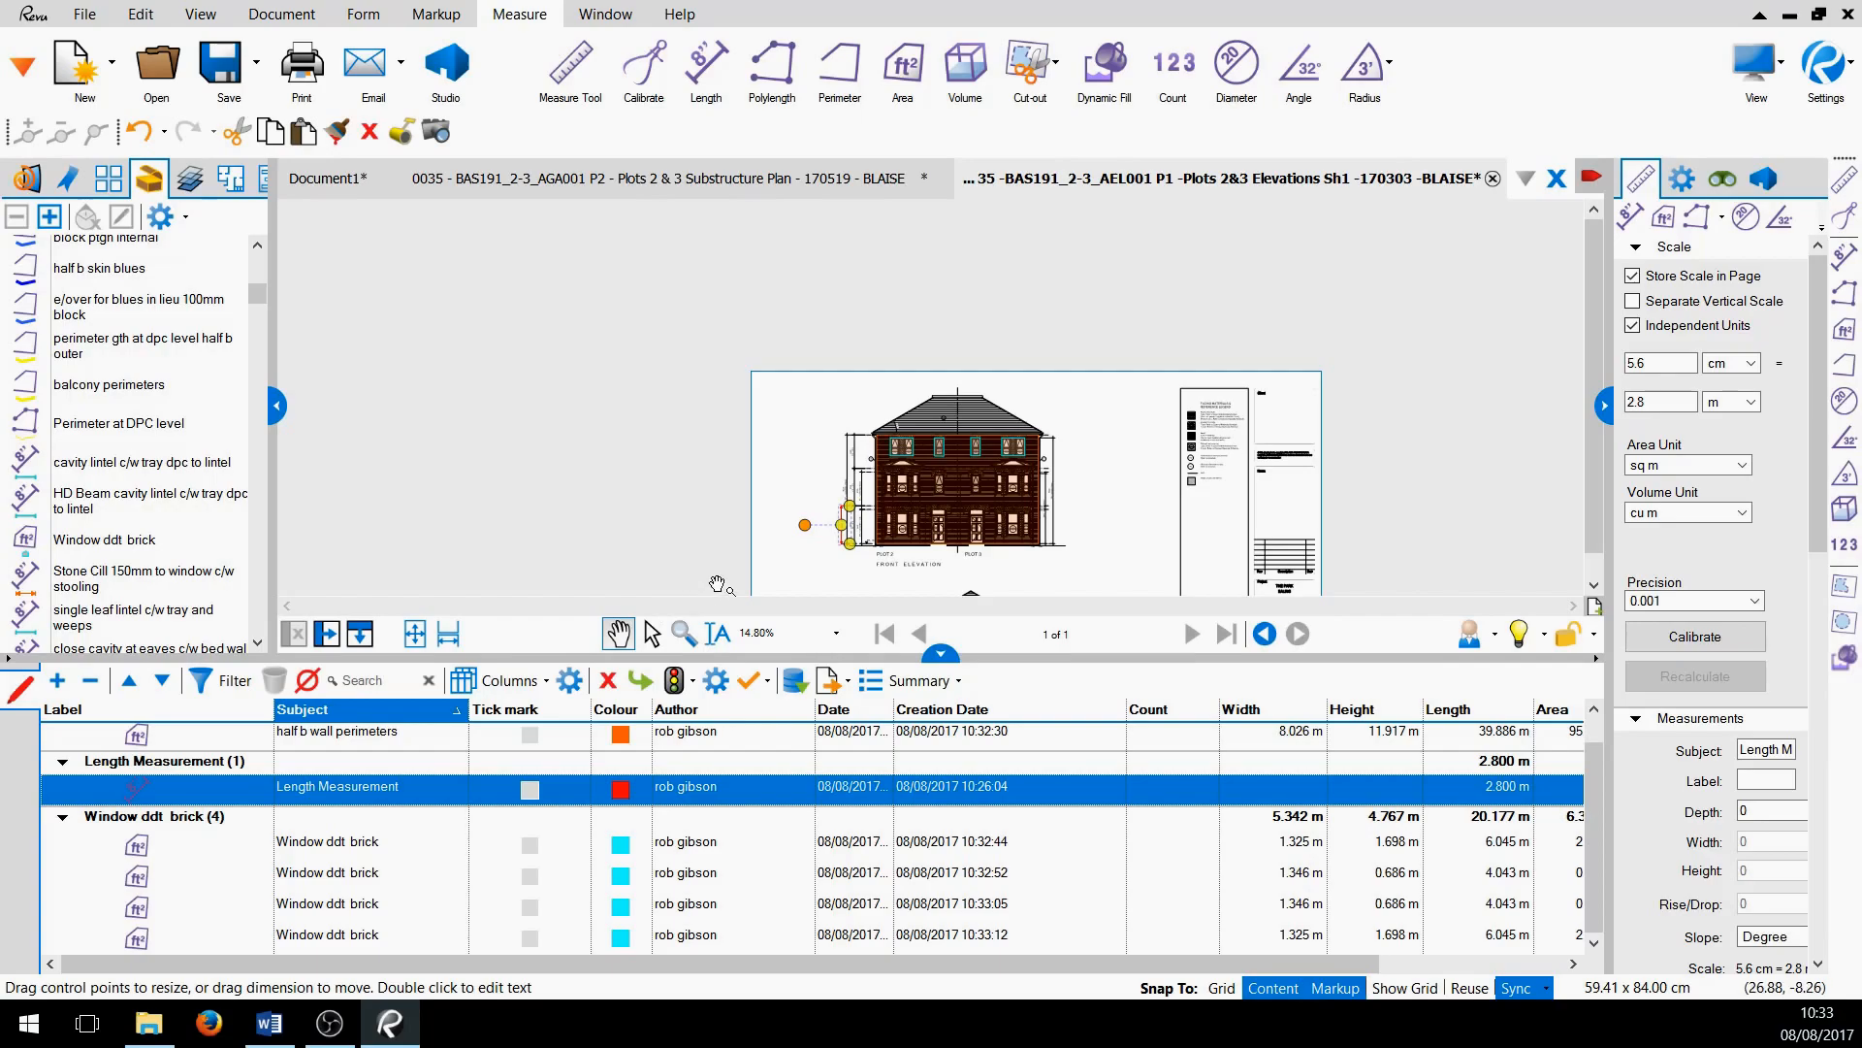
scroll(787, 551, up, 2)
scroll(885, 543, down, 3)
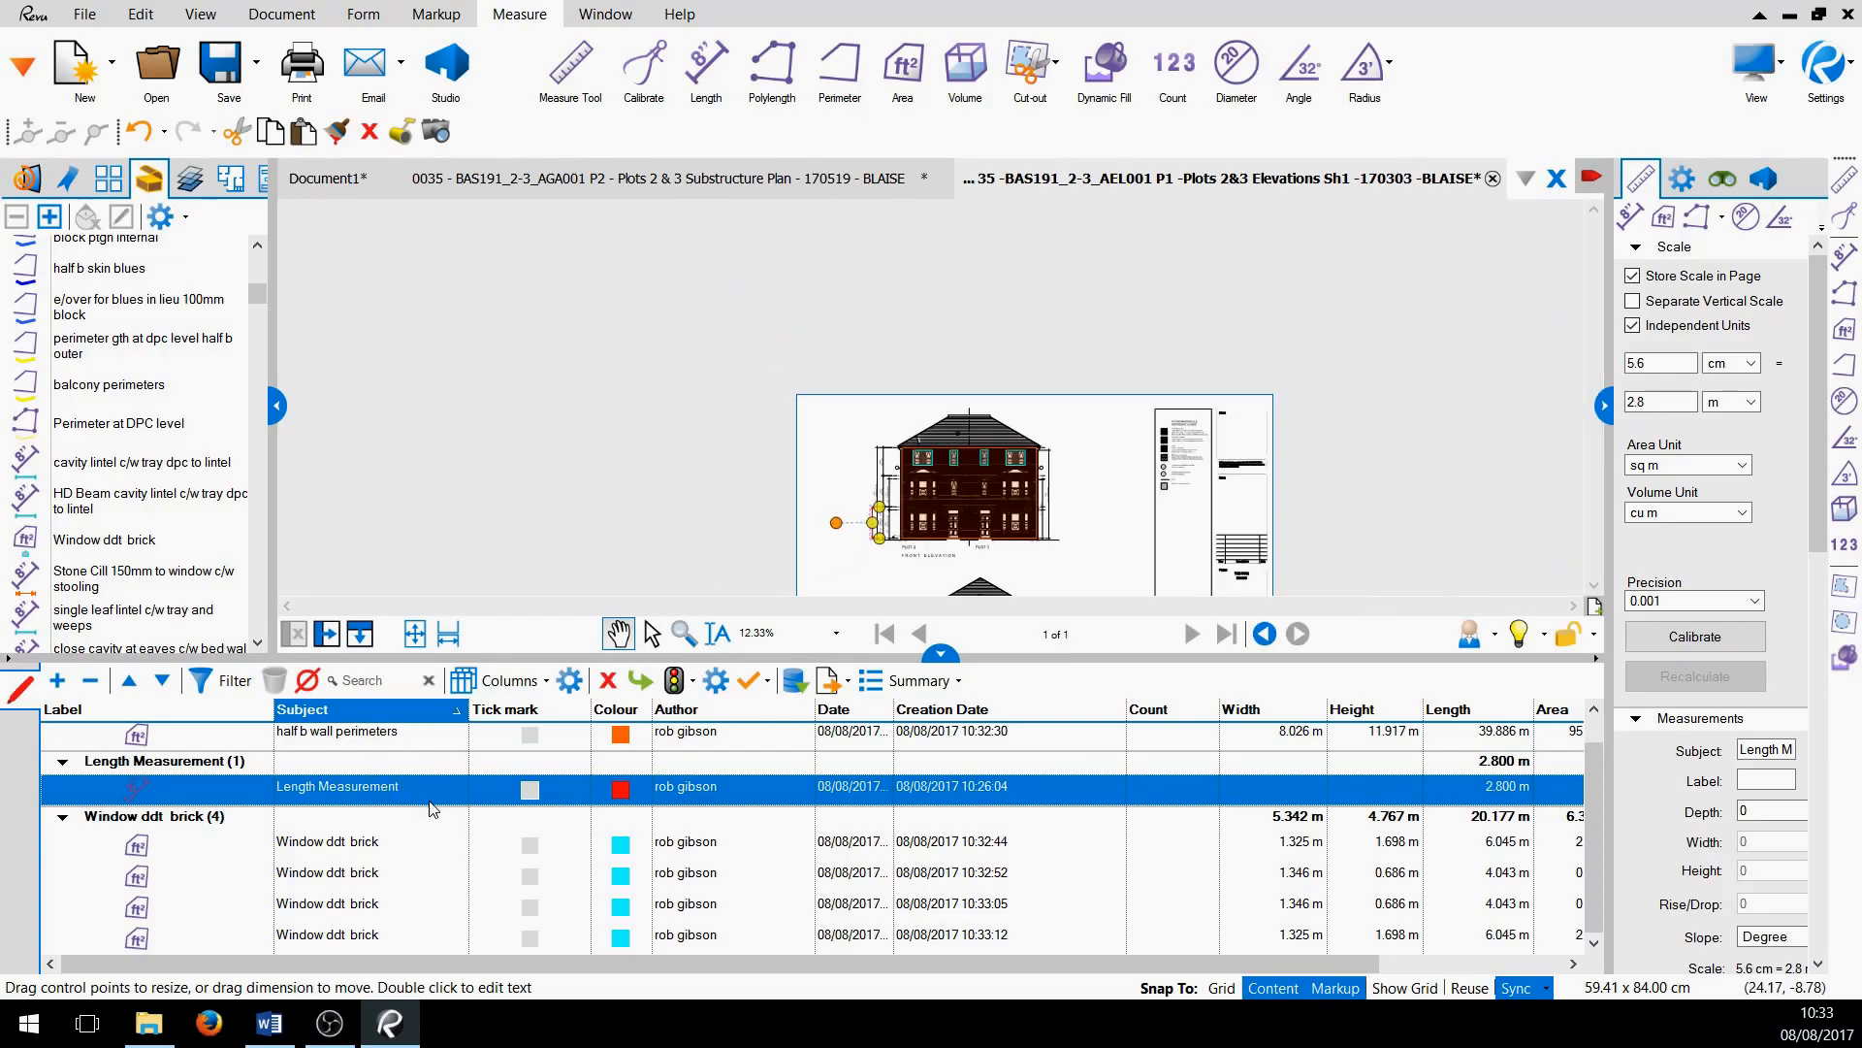
click(392, 746)
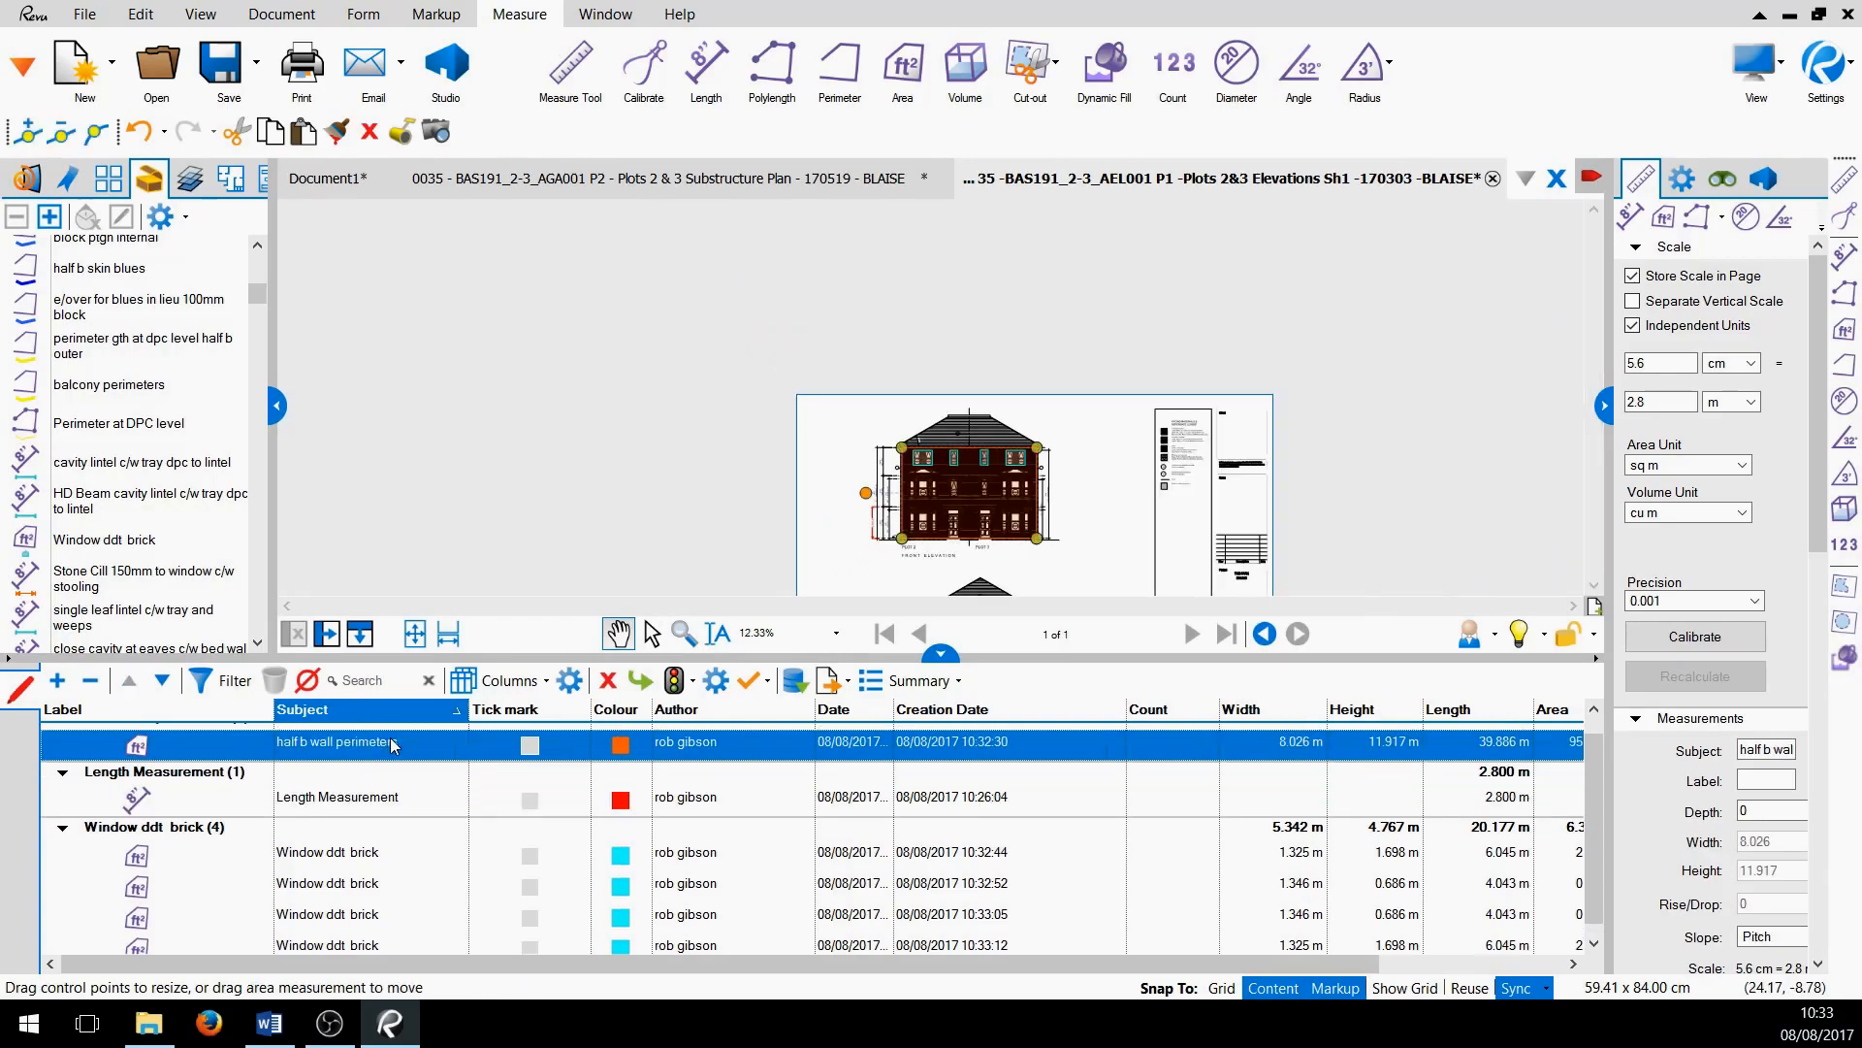
click(359, 863)
click(373, 891)
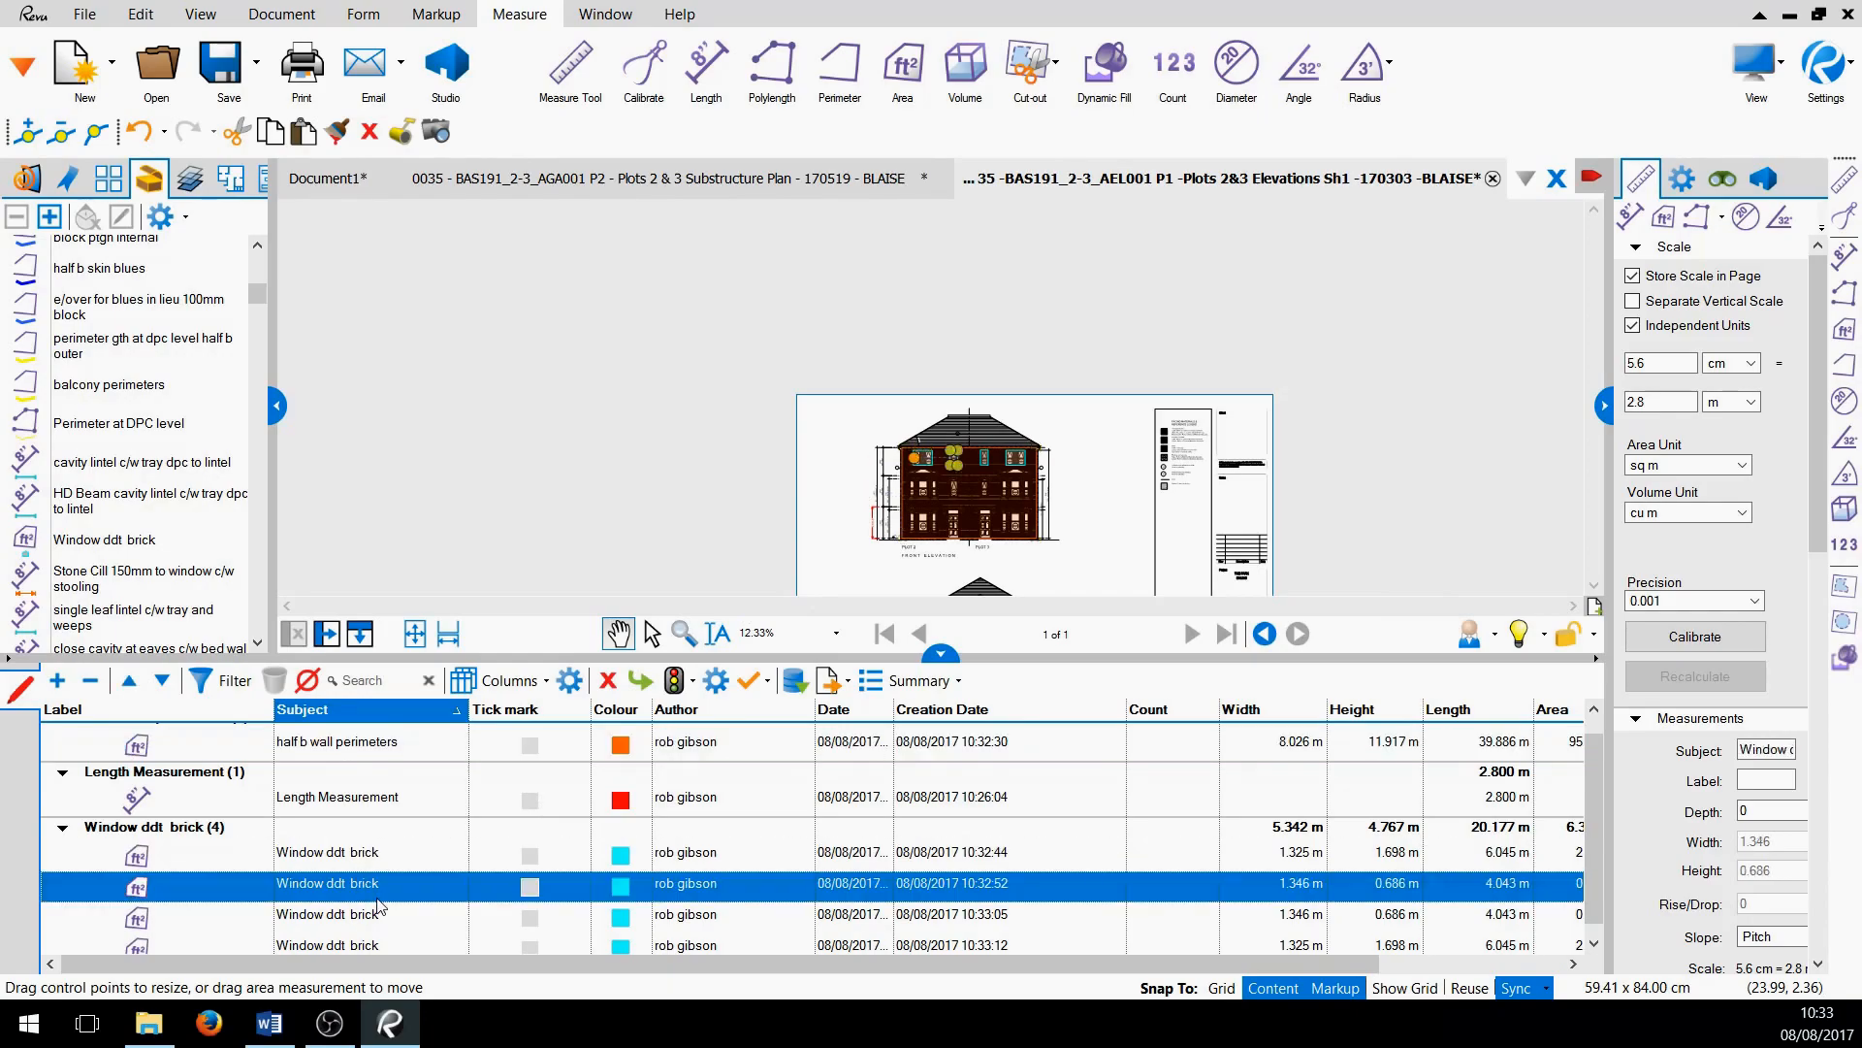
click(399, 914)
click(392, 948)
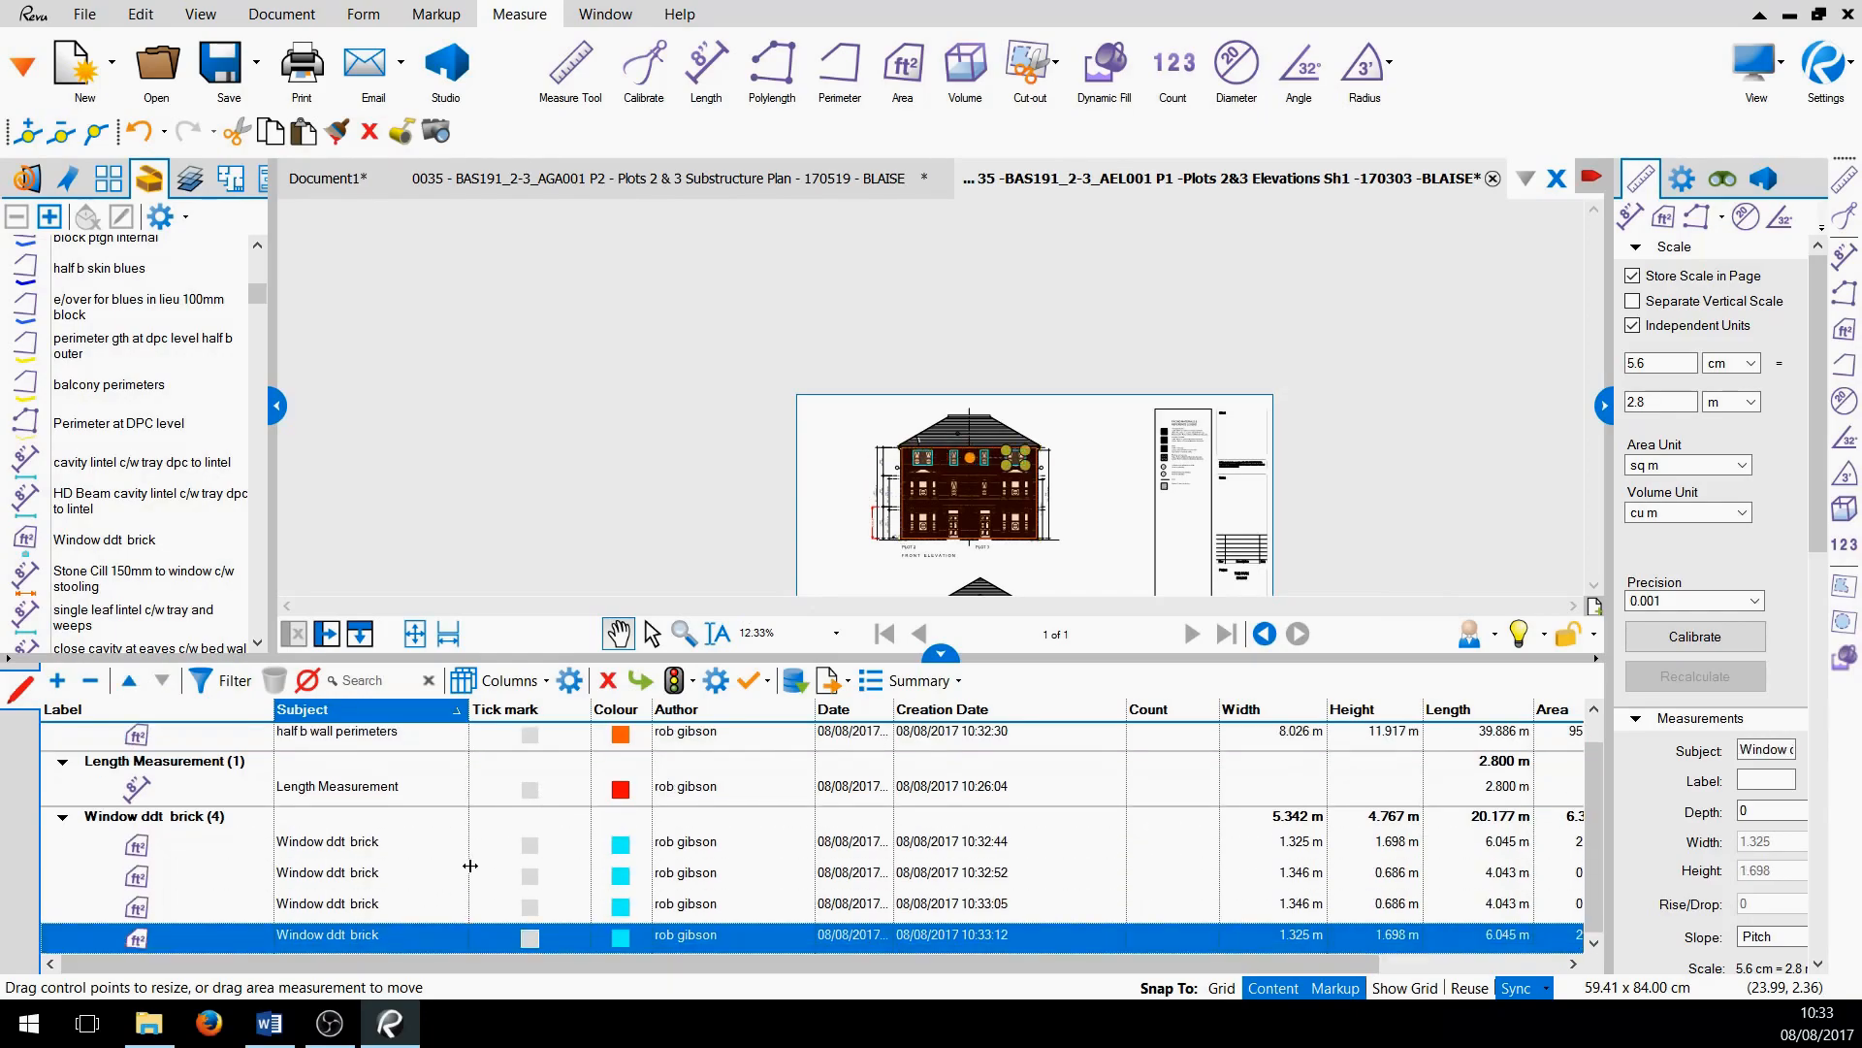
scroll(470, 857, up, 1)
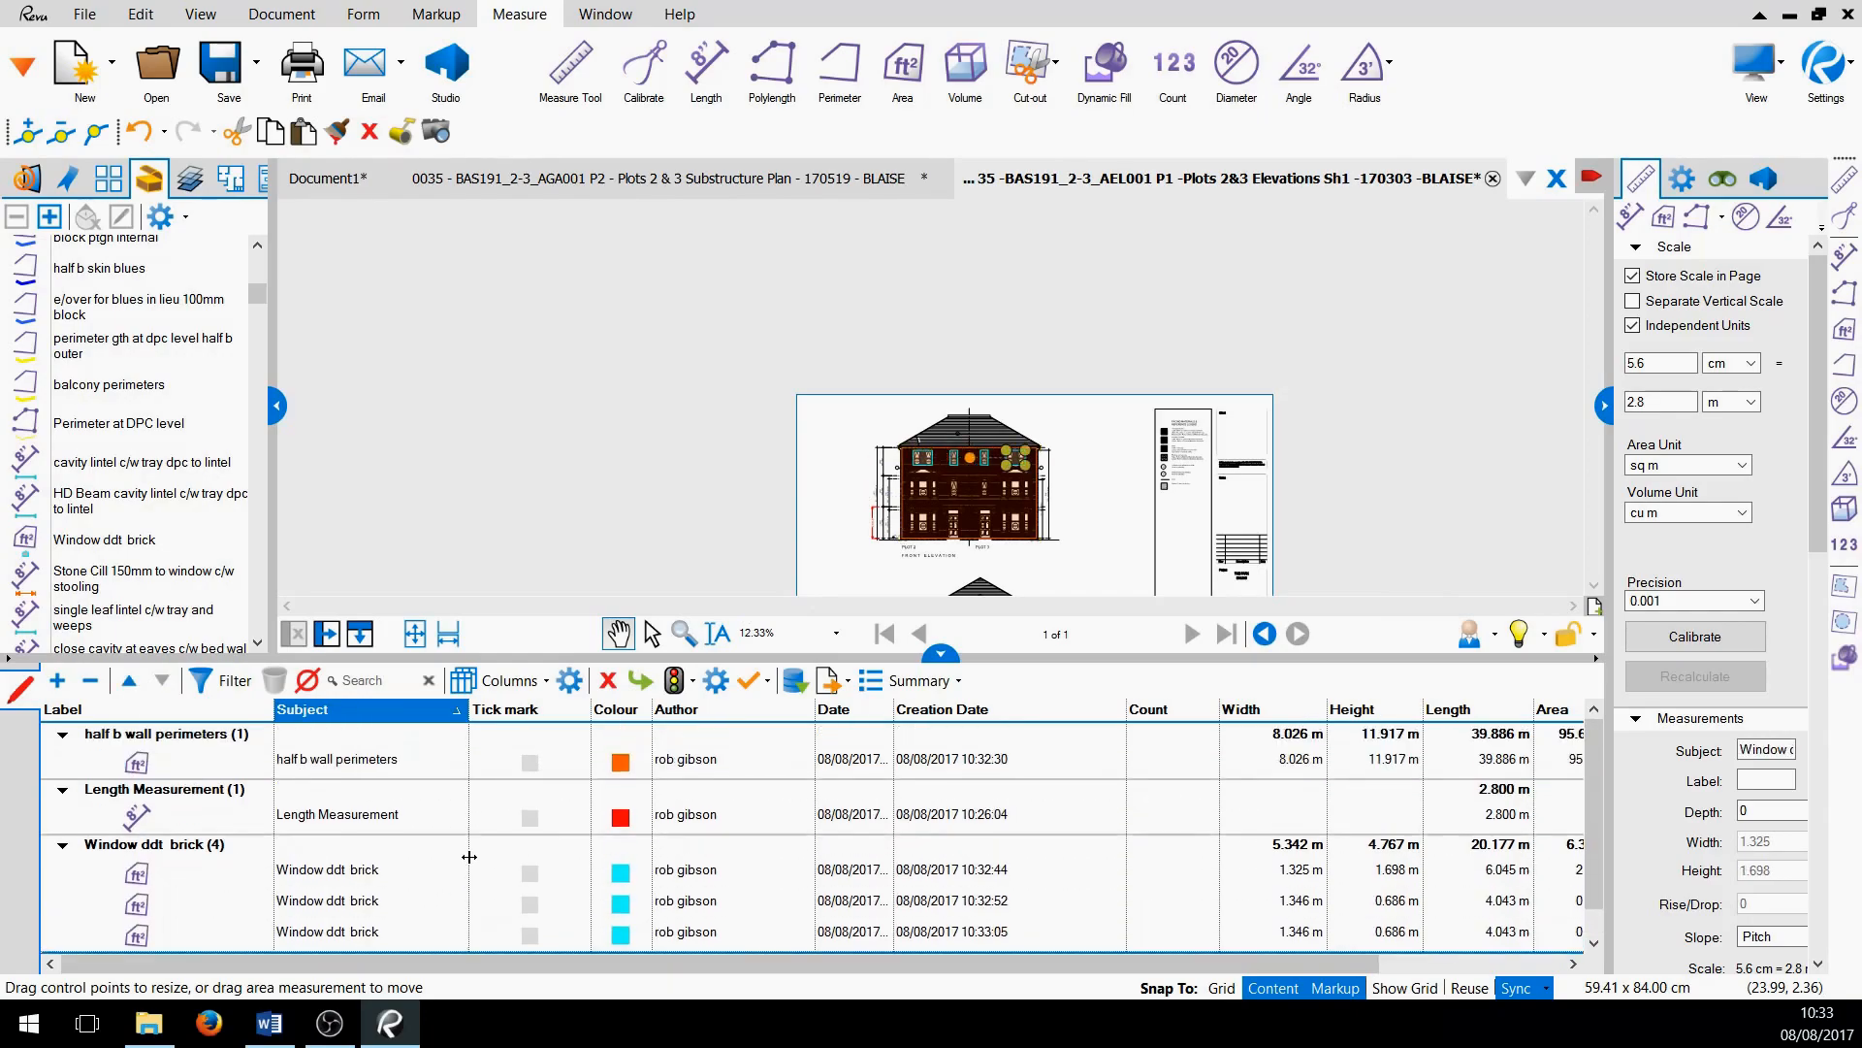
Sort the markups list by subject in descending and ascending order, and then by tick mark, colour and author
click(373, 718)
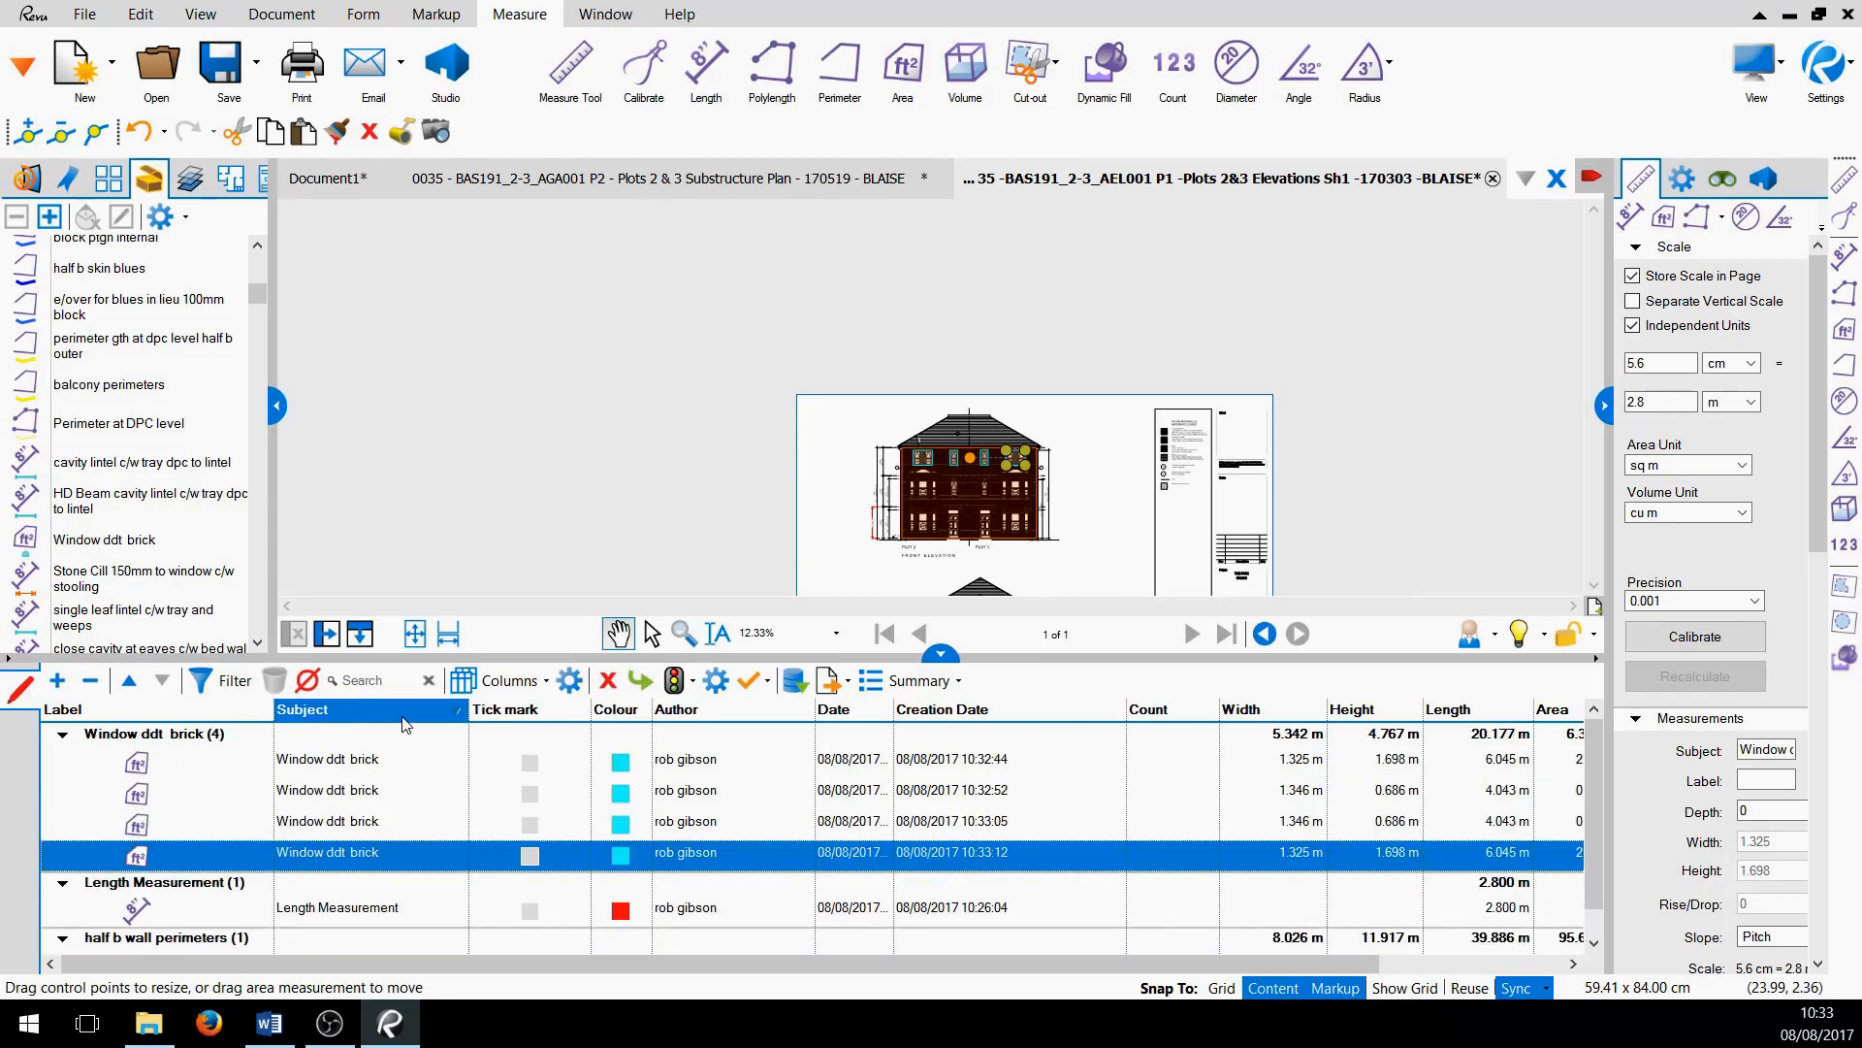
click(379, 718)
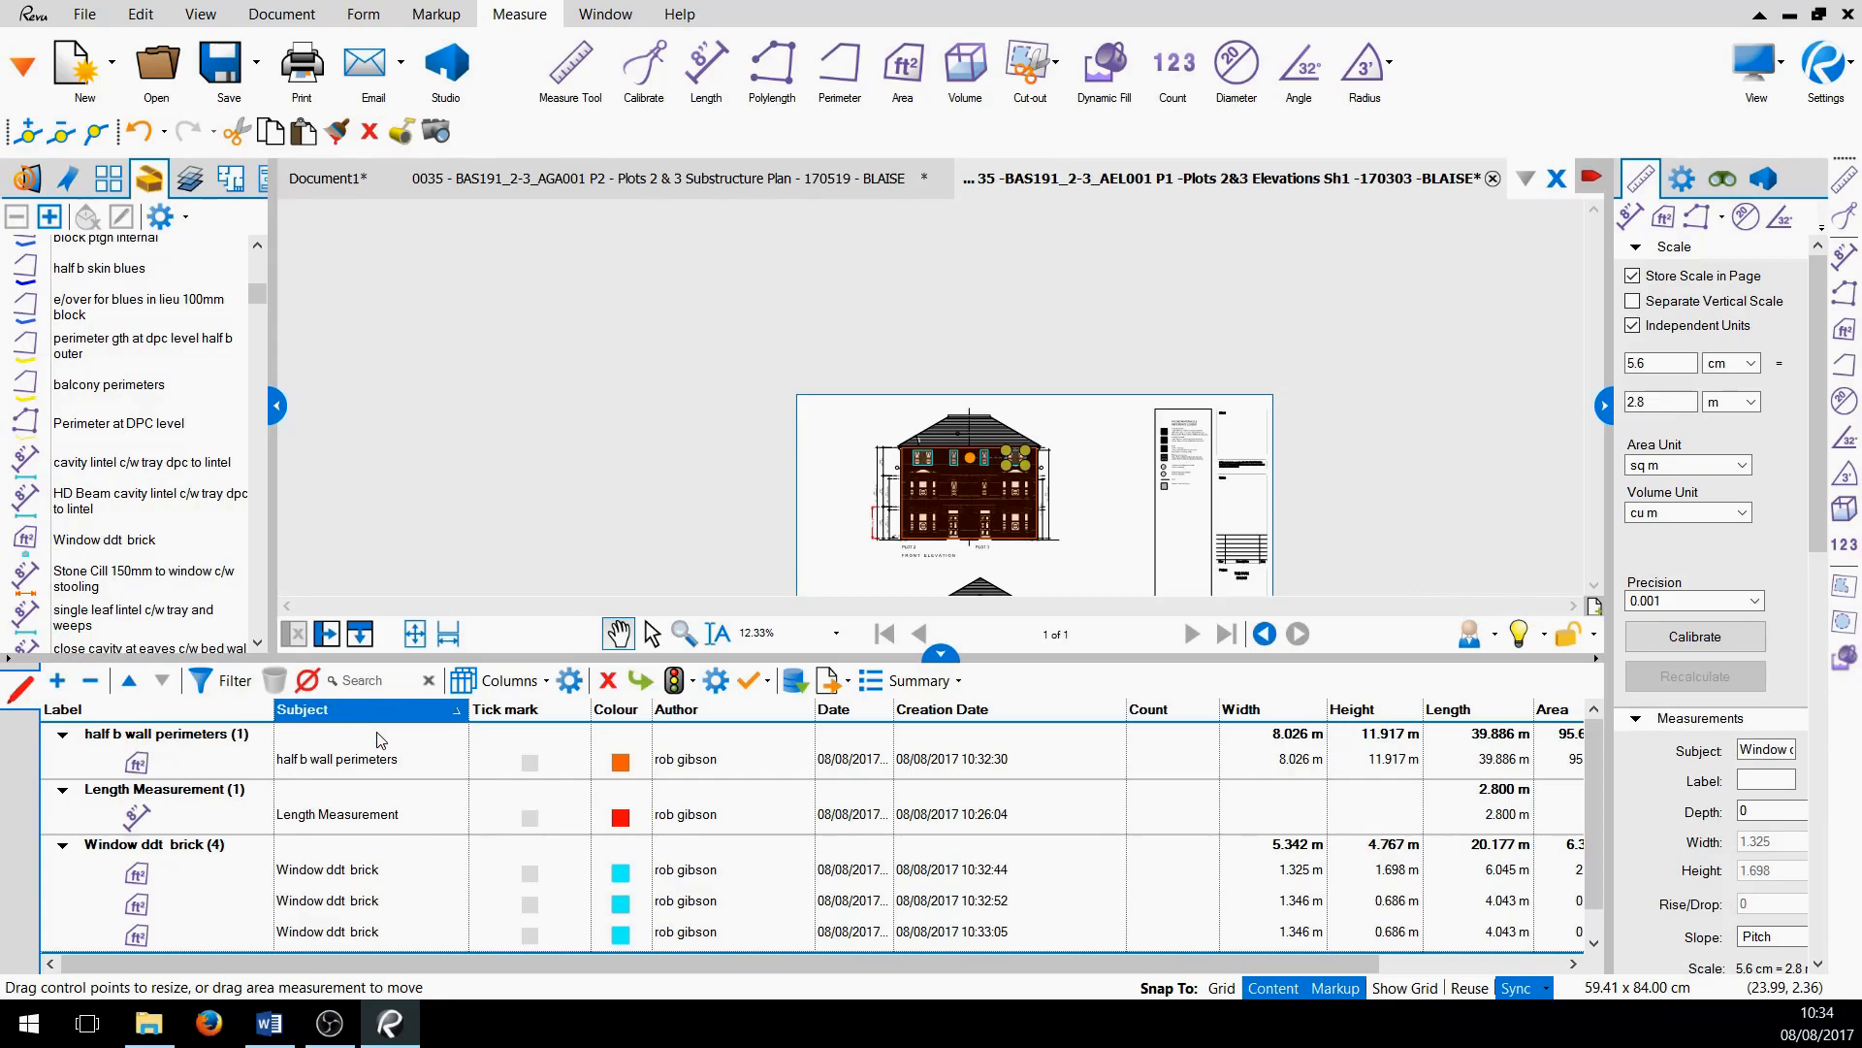
click(533, 718)
click(611, 713)
click(714, 714)
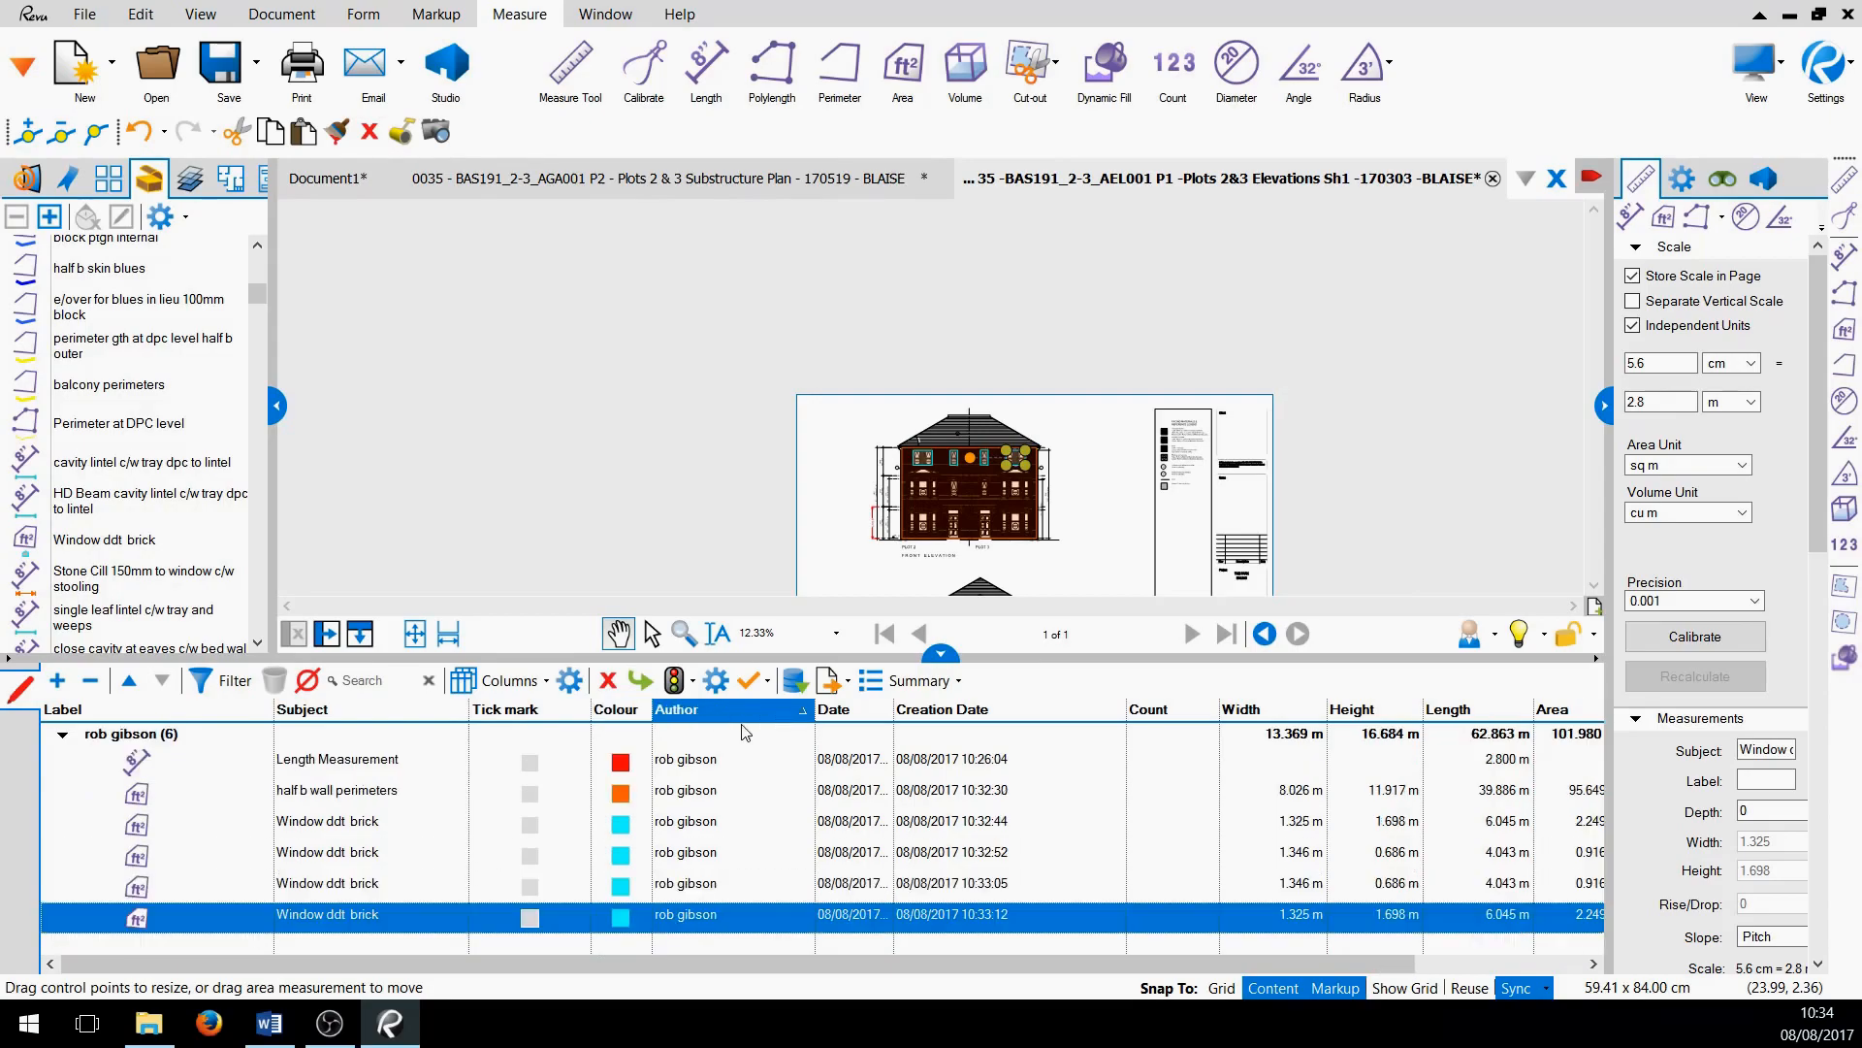
Hide the tick mark, colour, author and date columns in the markups list
click(545, 681)
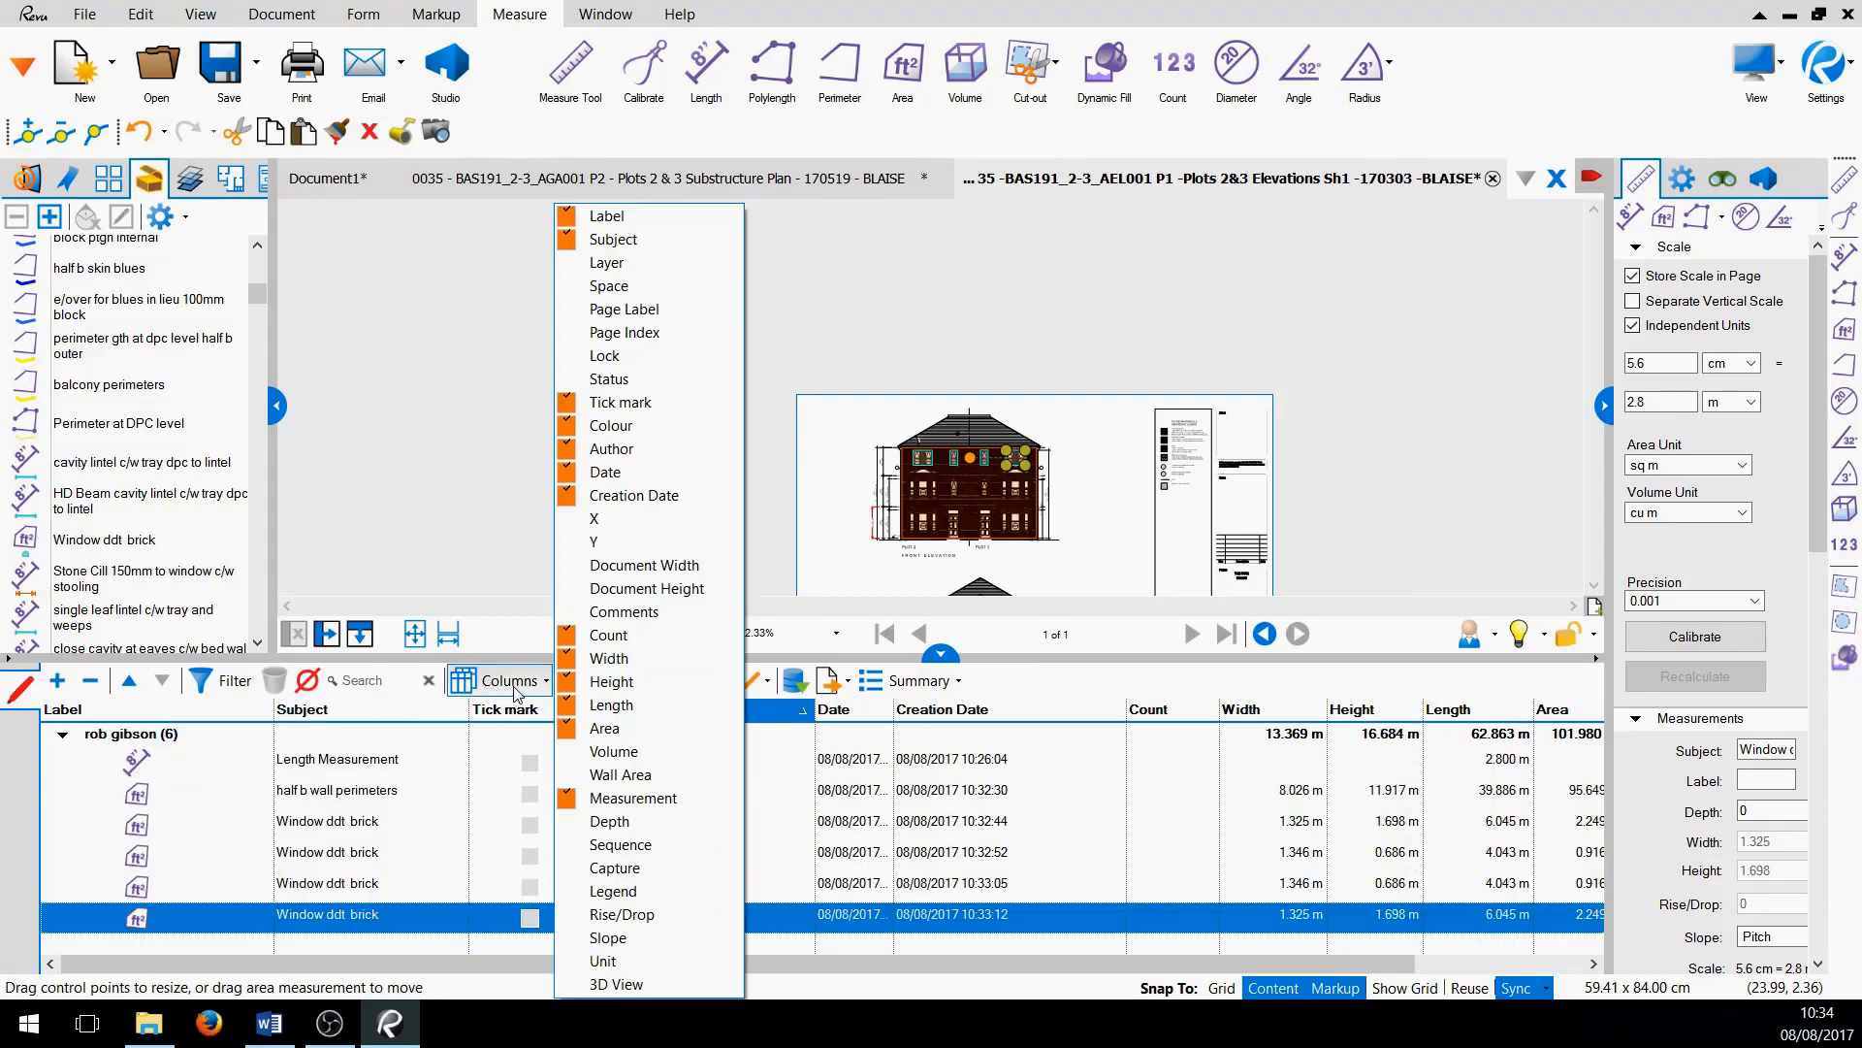
click(574, 403)
click(573, 427)
click(575, 449)
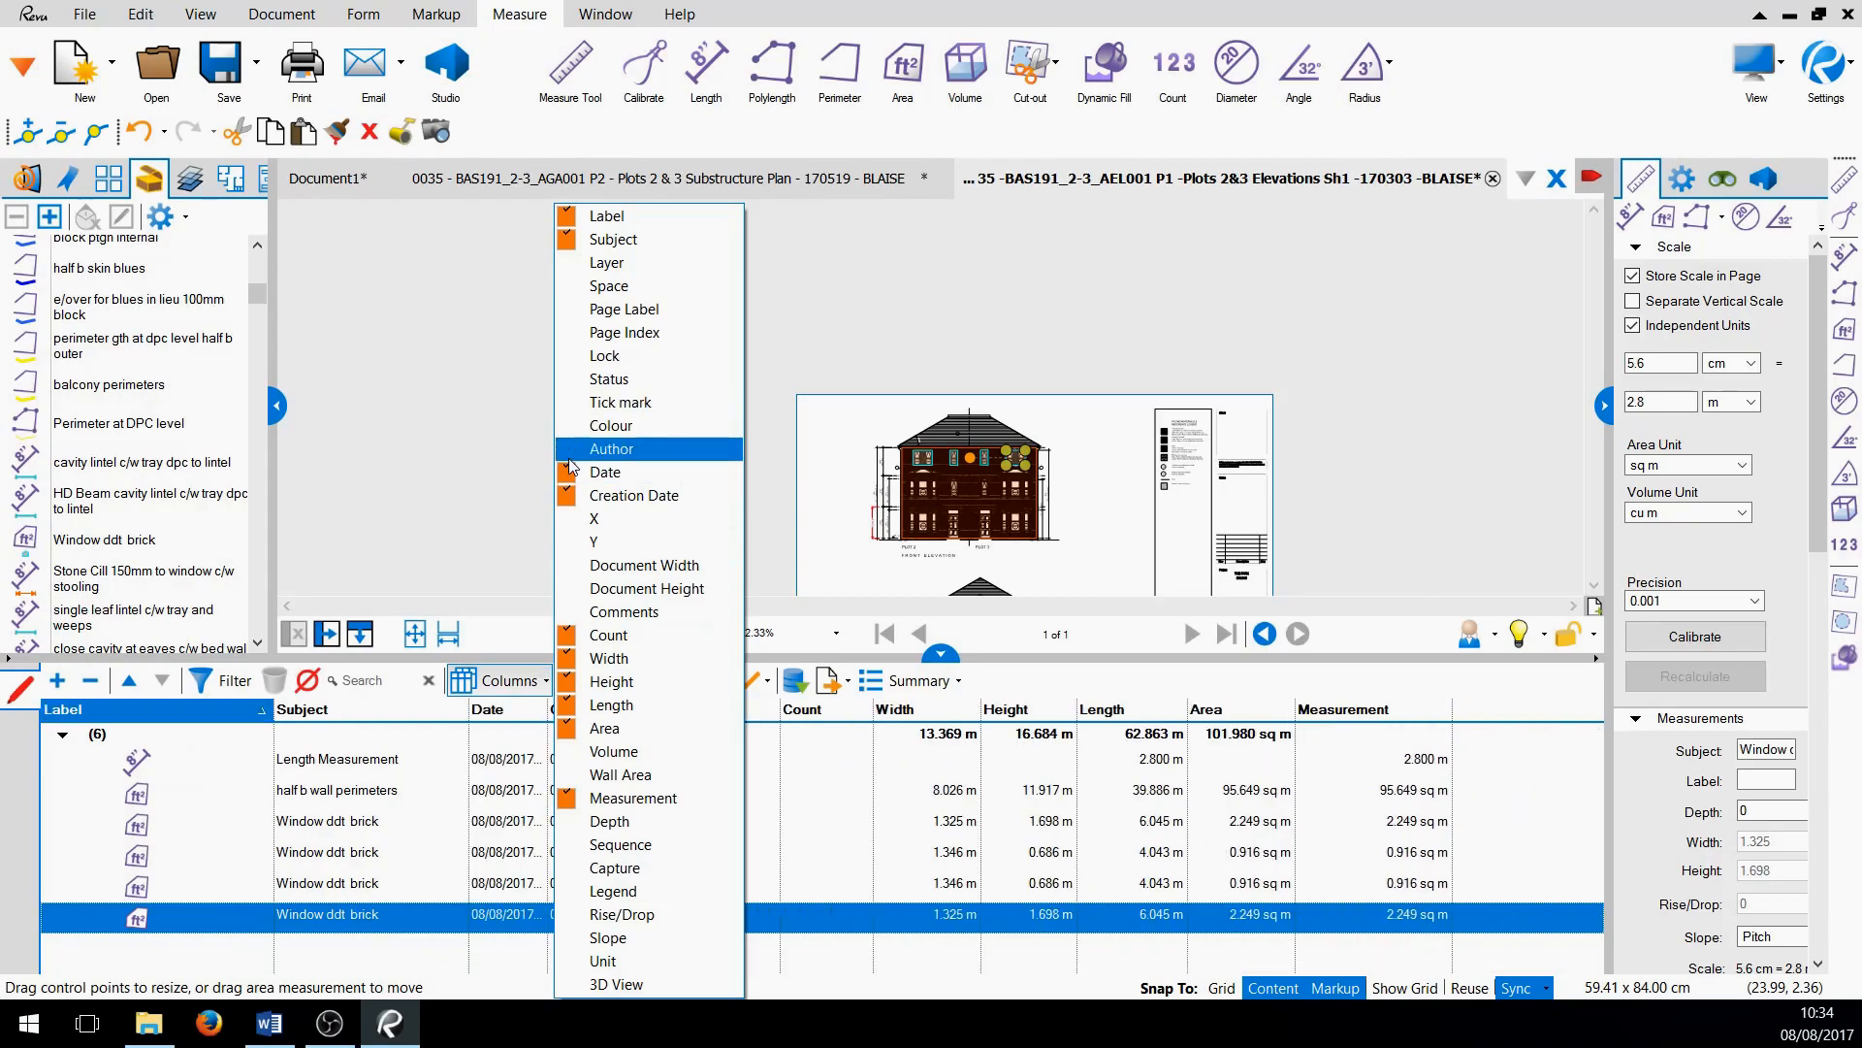
click(574, 472)
Show the tick mark, colour and author columns again and reduce the height of the markups list
click(574, 404)
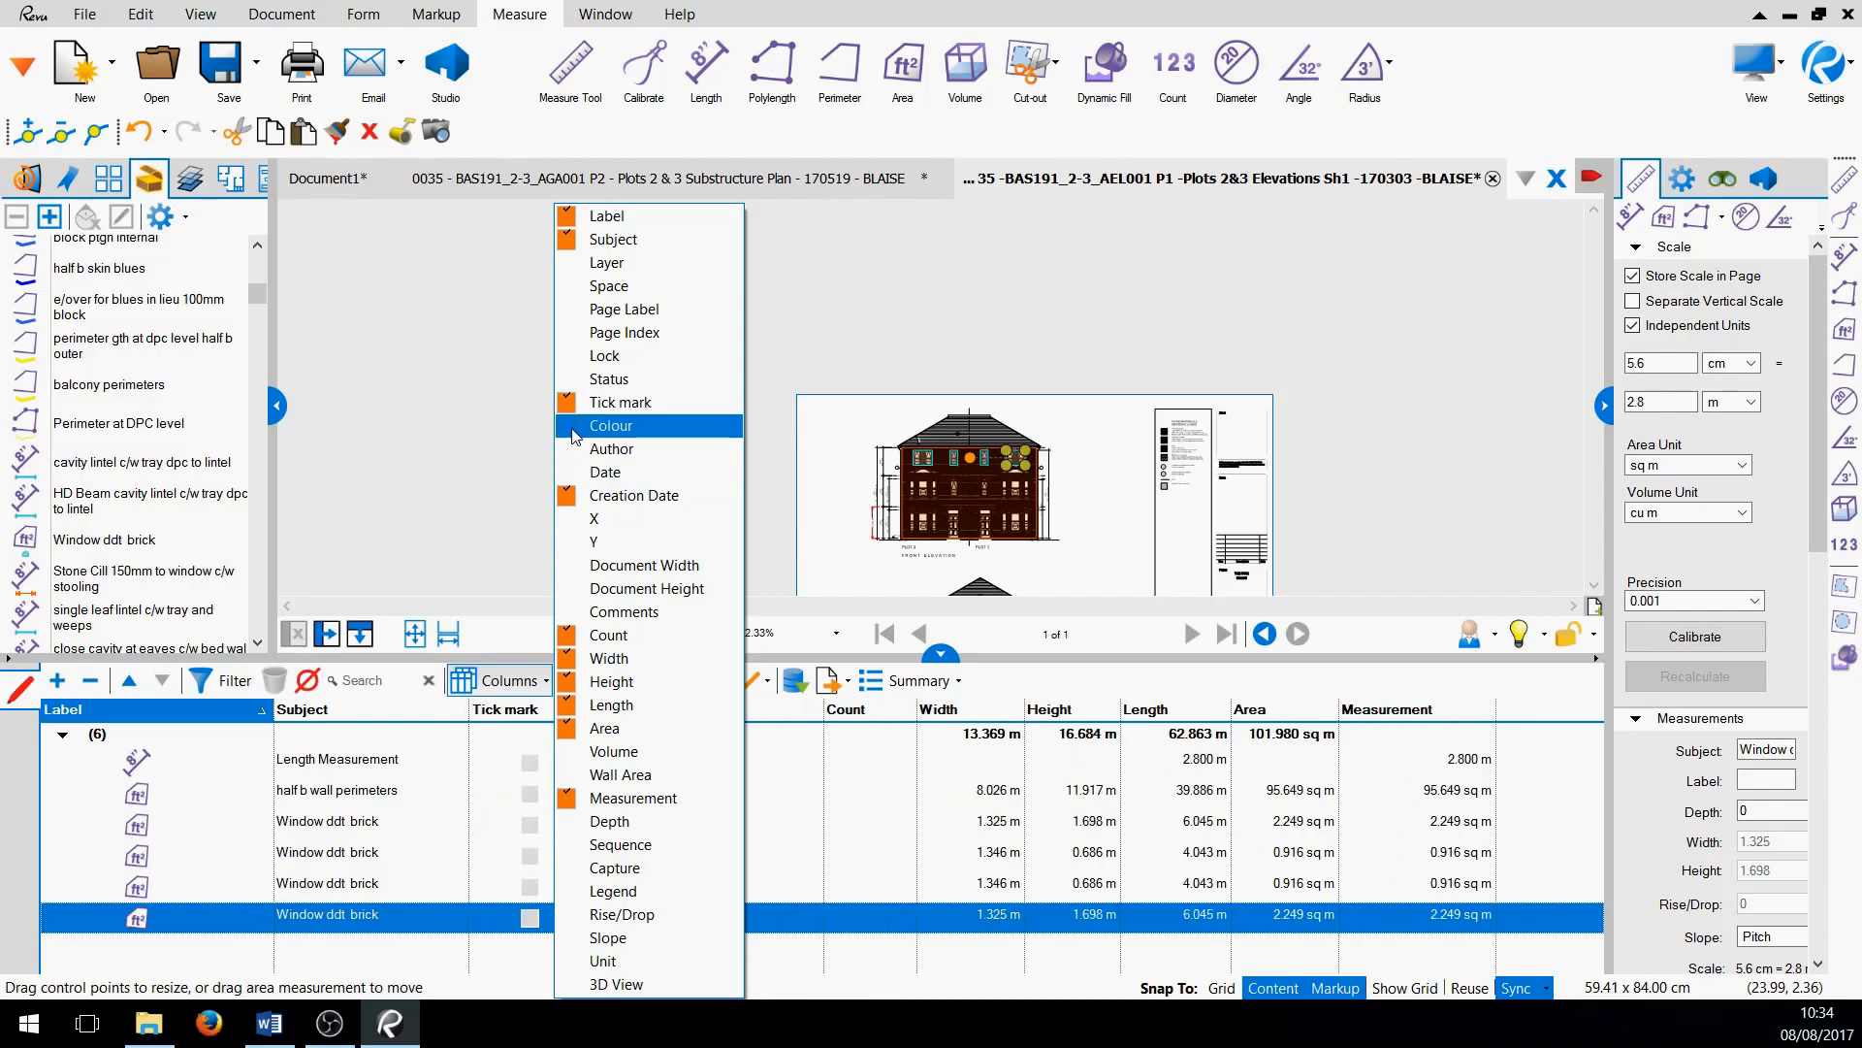
click(572, 426)
click(575, 449)
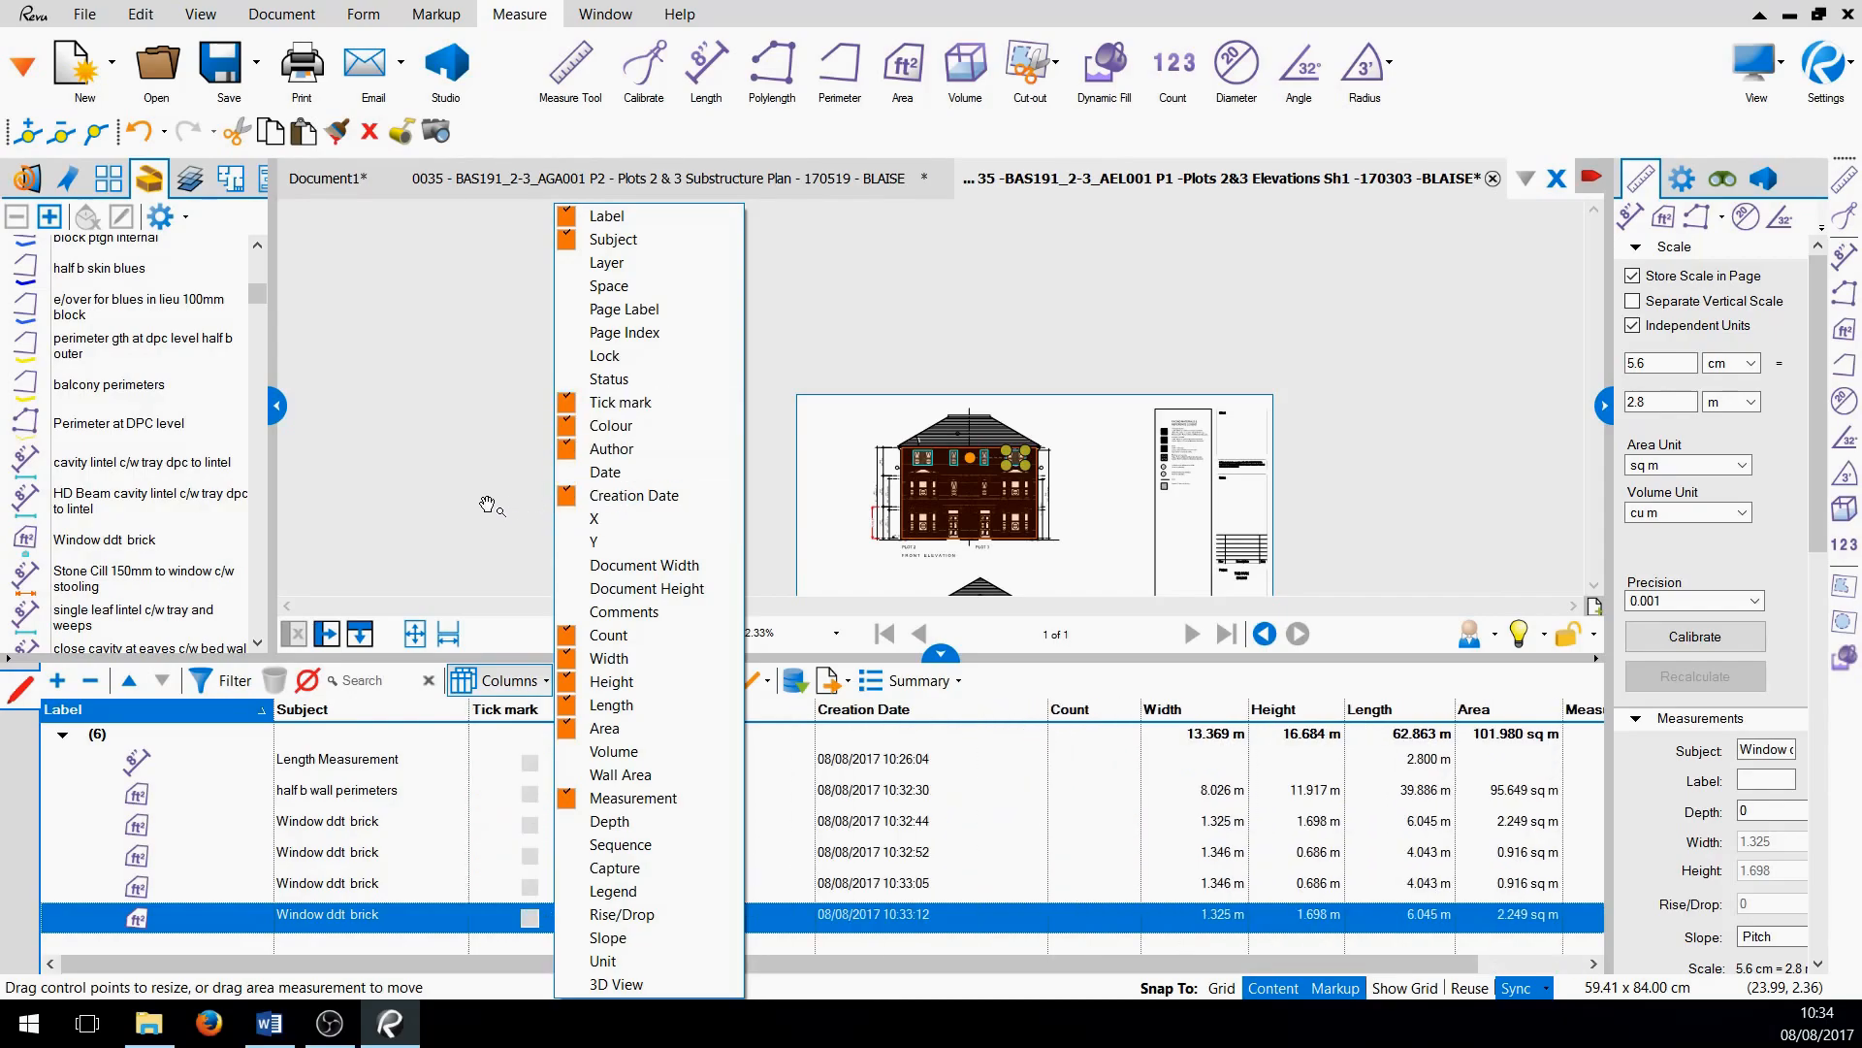
click(495, 503)
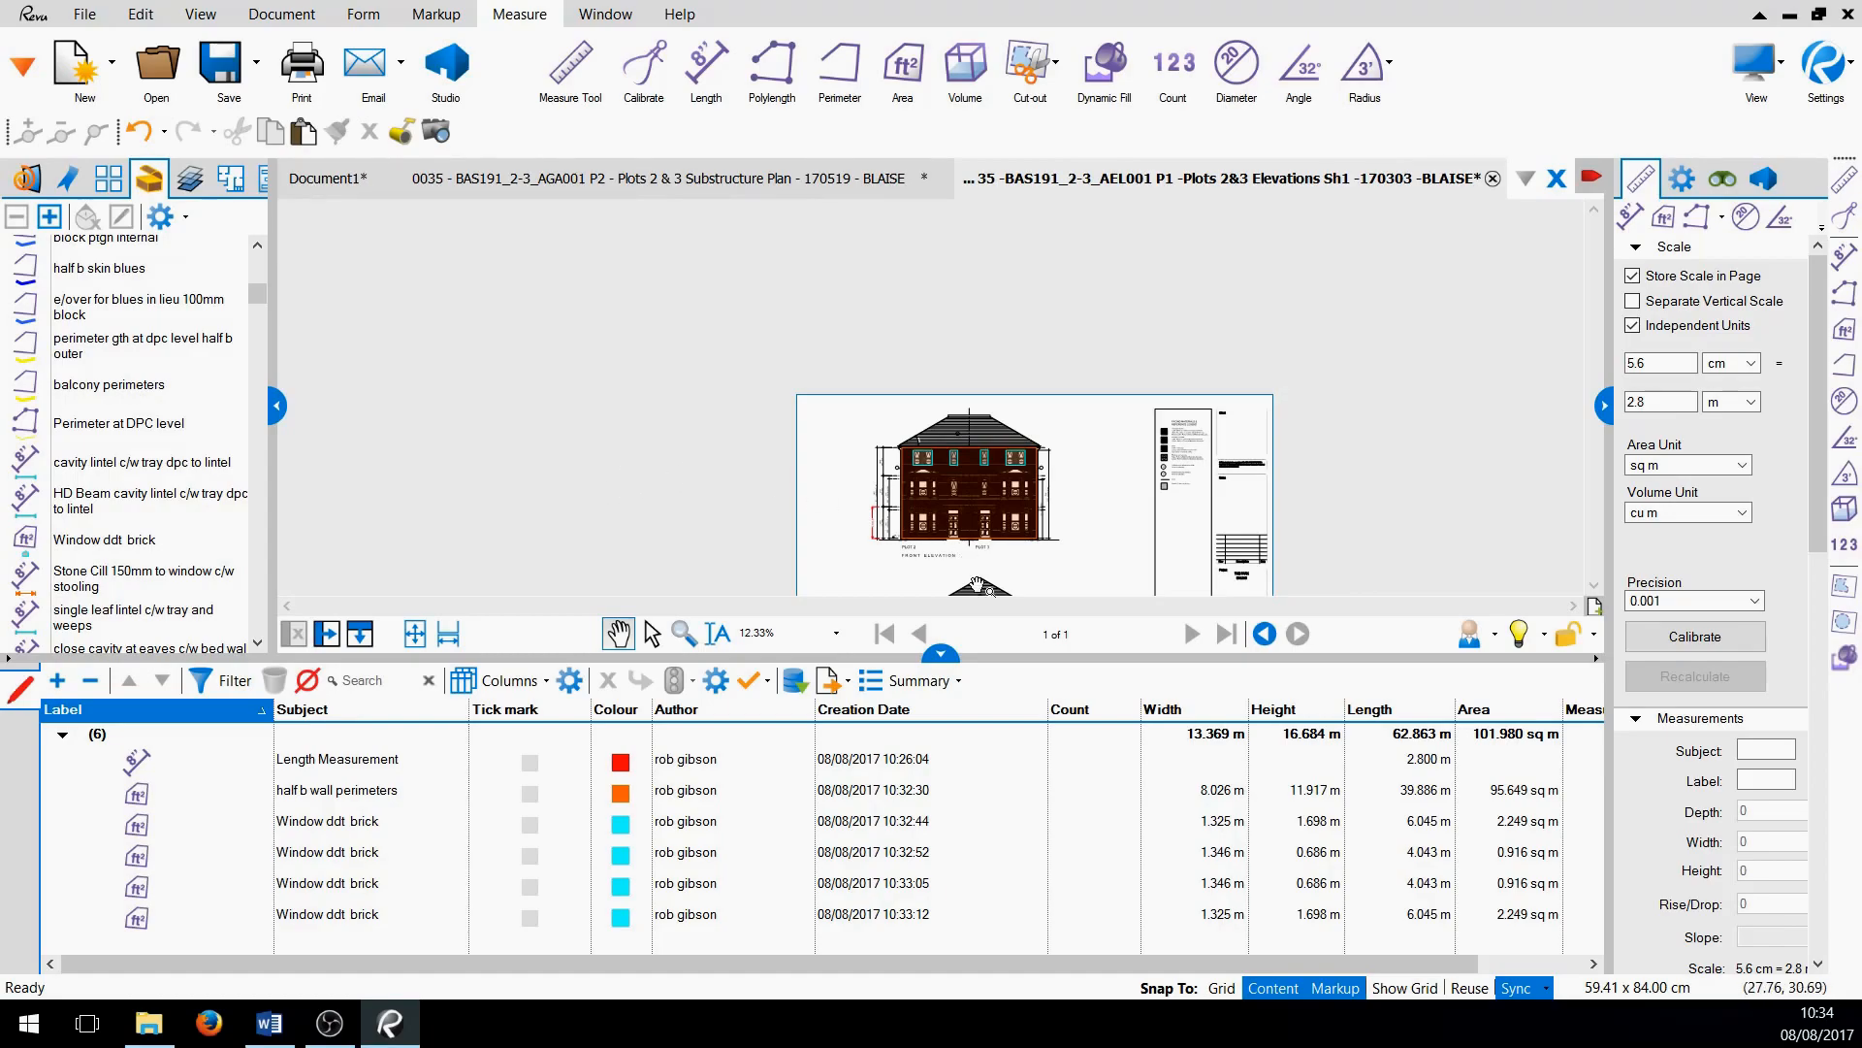
drag(948, 658, 948, 716)
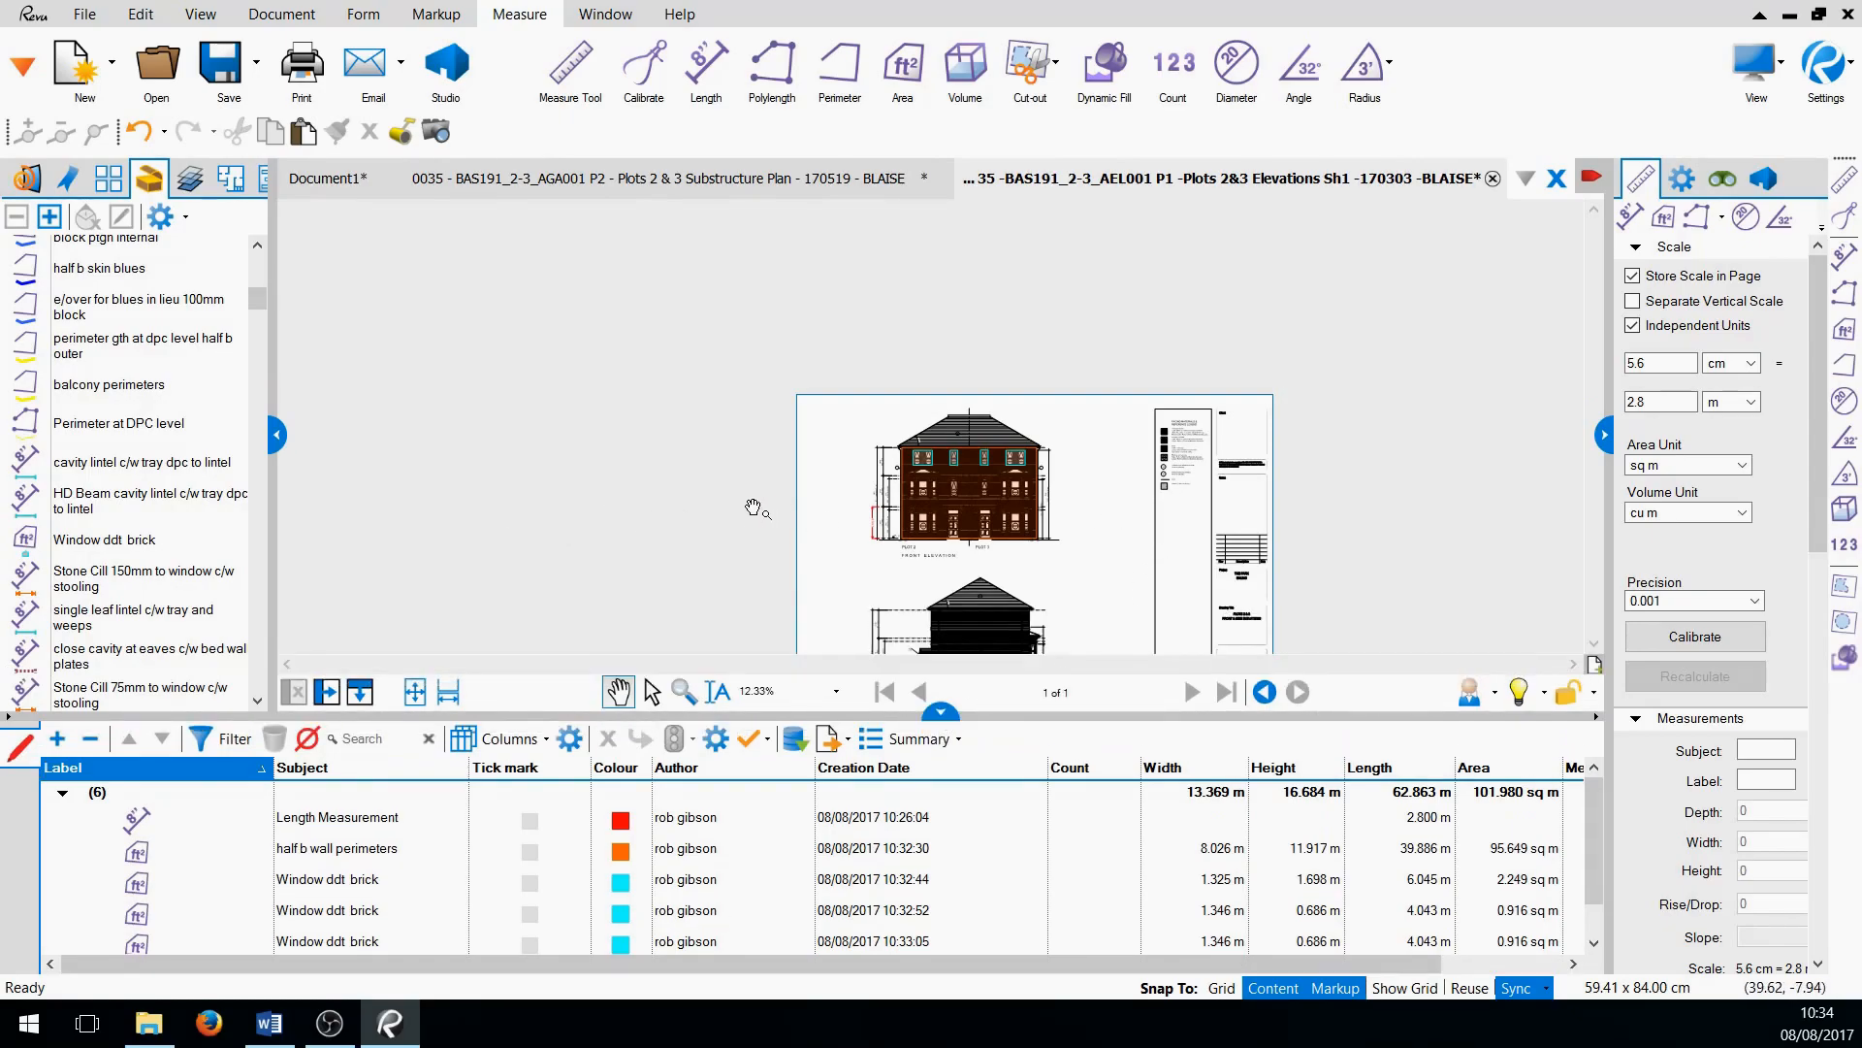
Close the blank Document1 without saving its changes
click(382, 183)
click(385, 180)
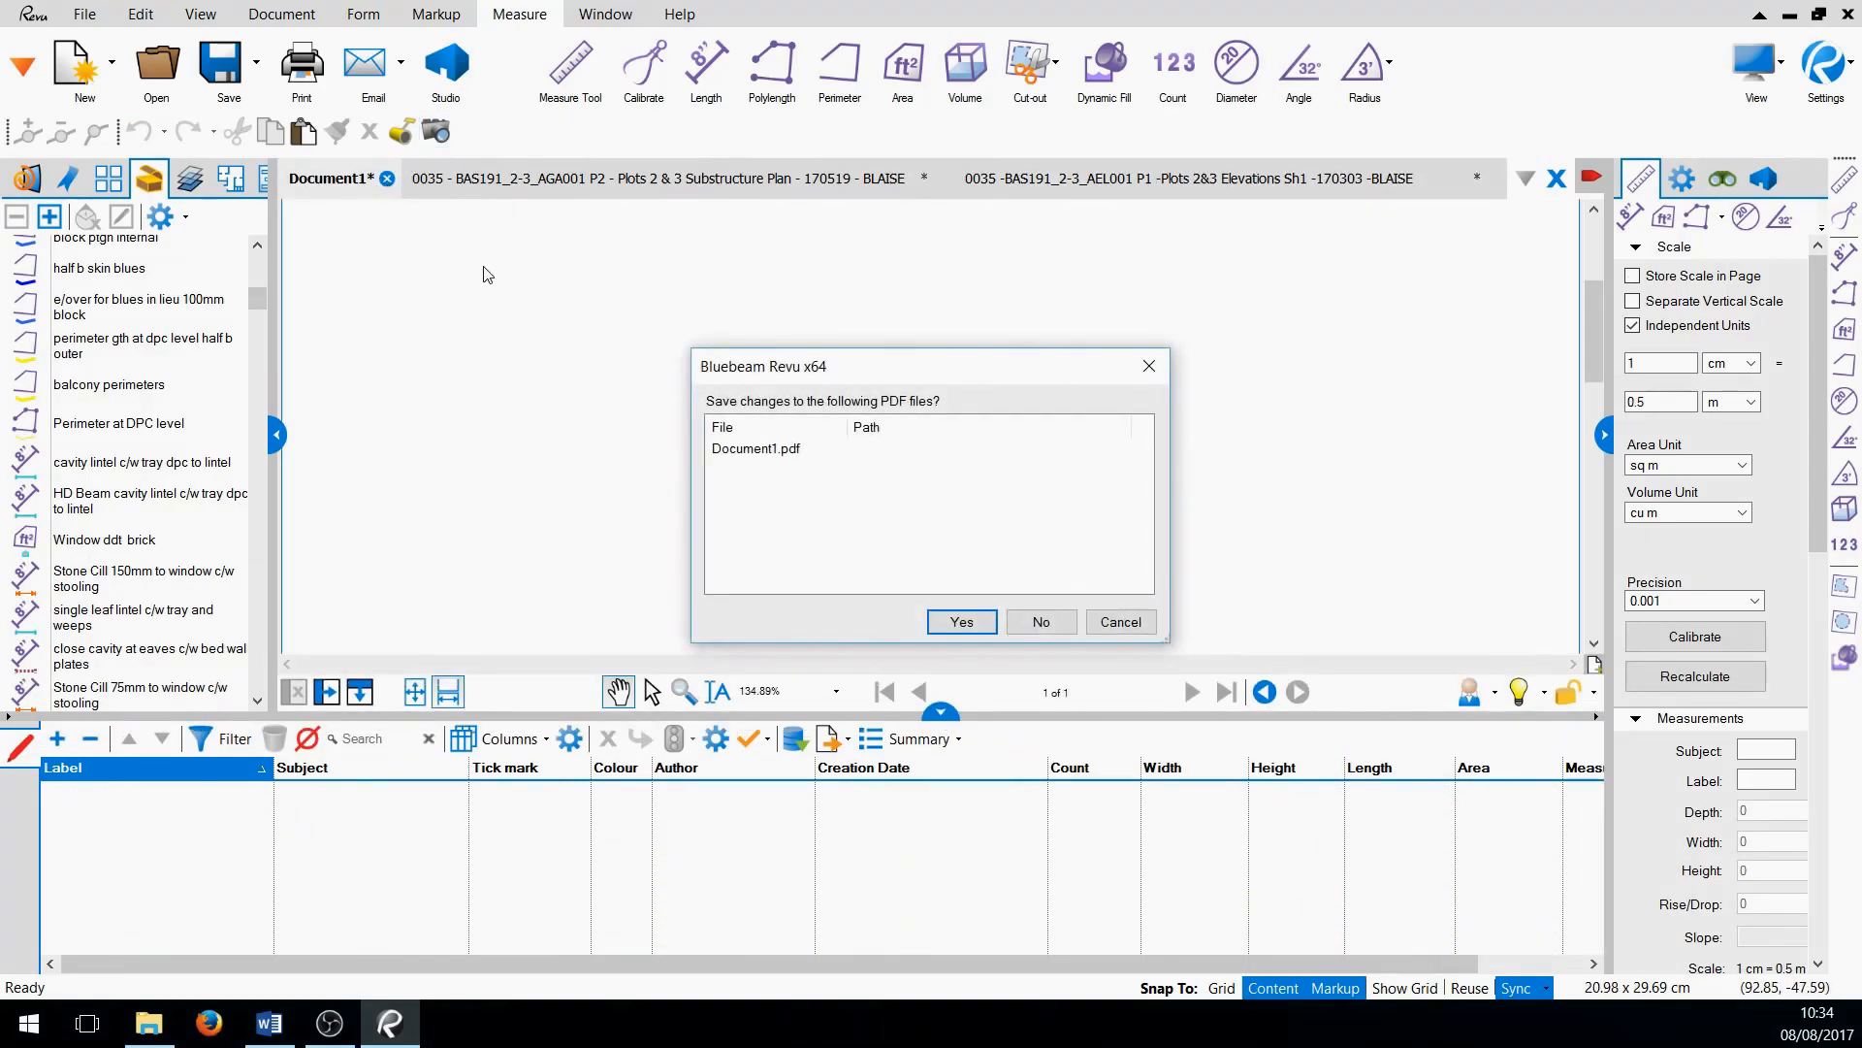
click(1036, 623)
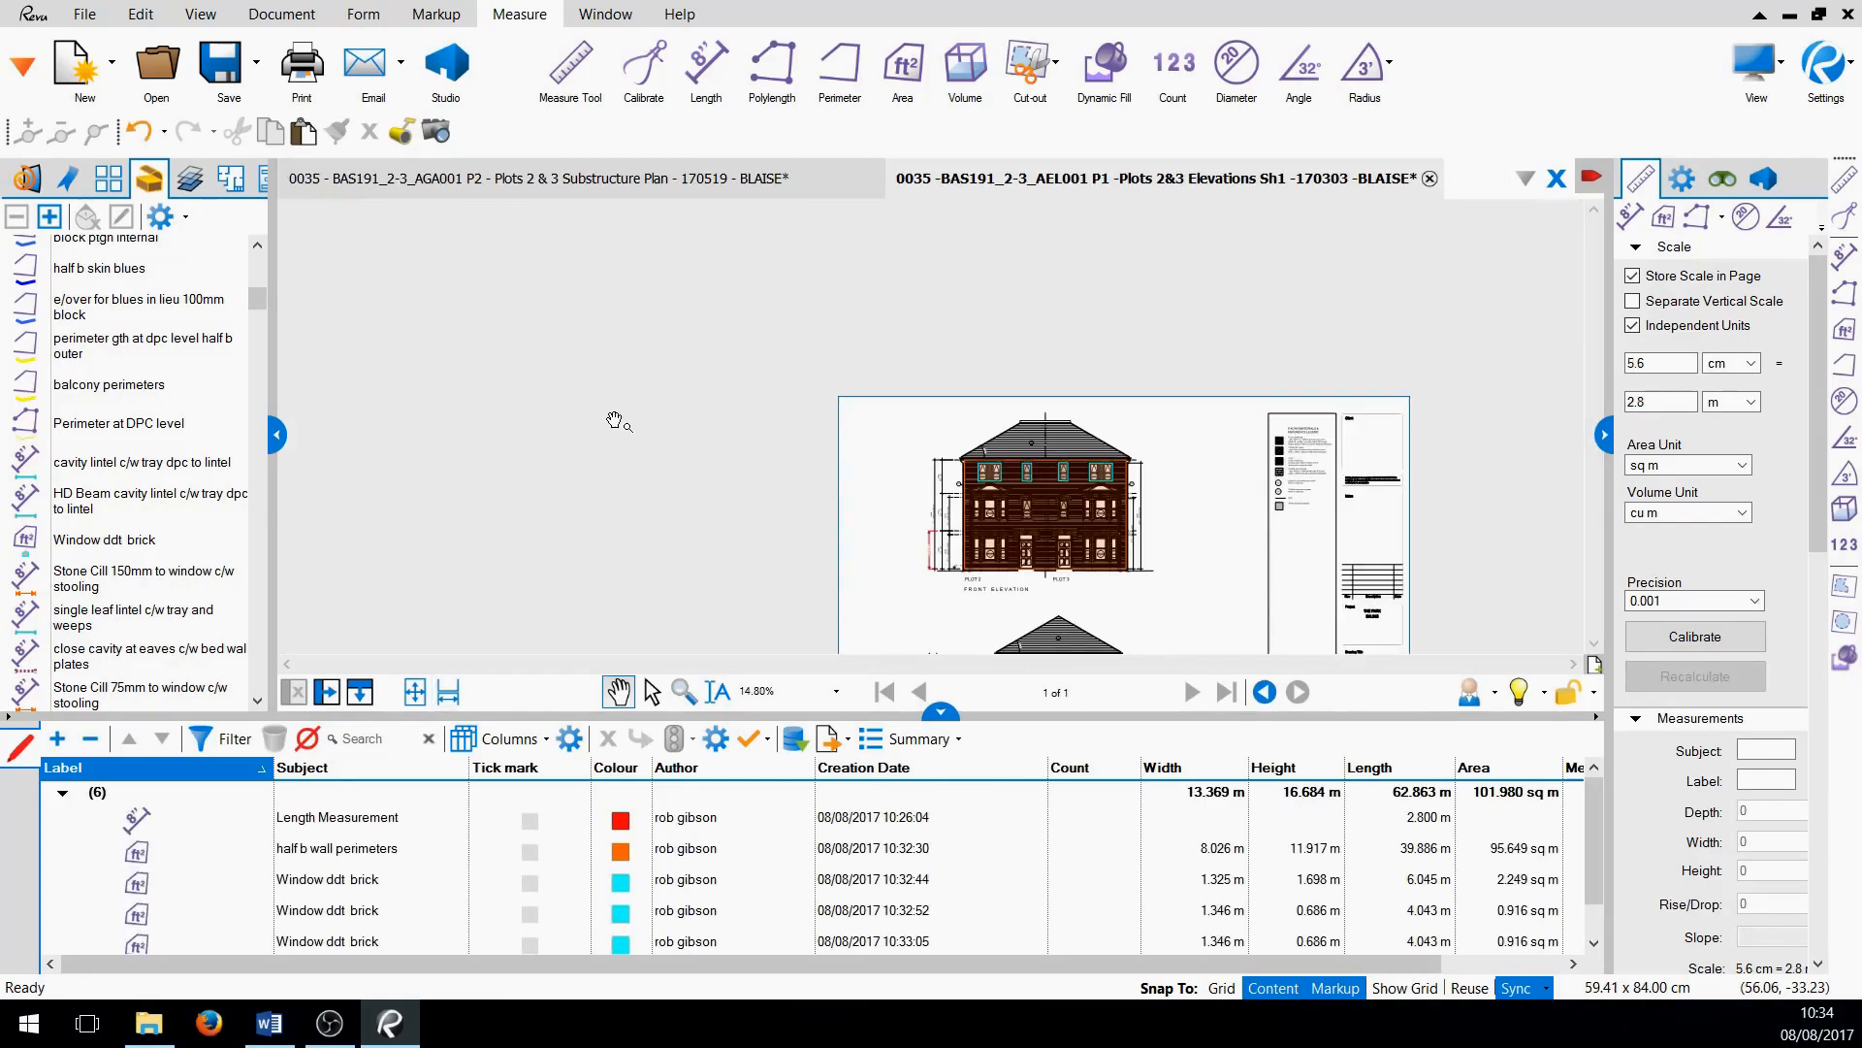
Combine the two open drawings, the substructure plan followed by the elevations sheet, into one new PDF
click(85, 15)
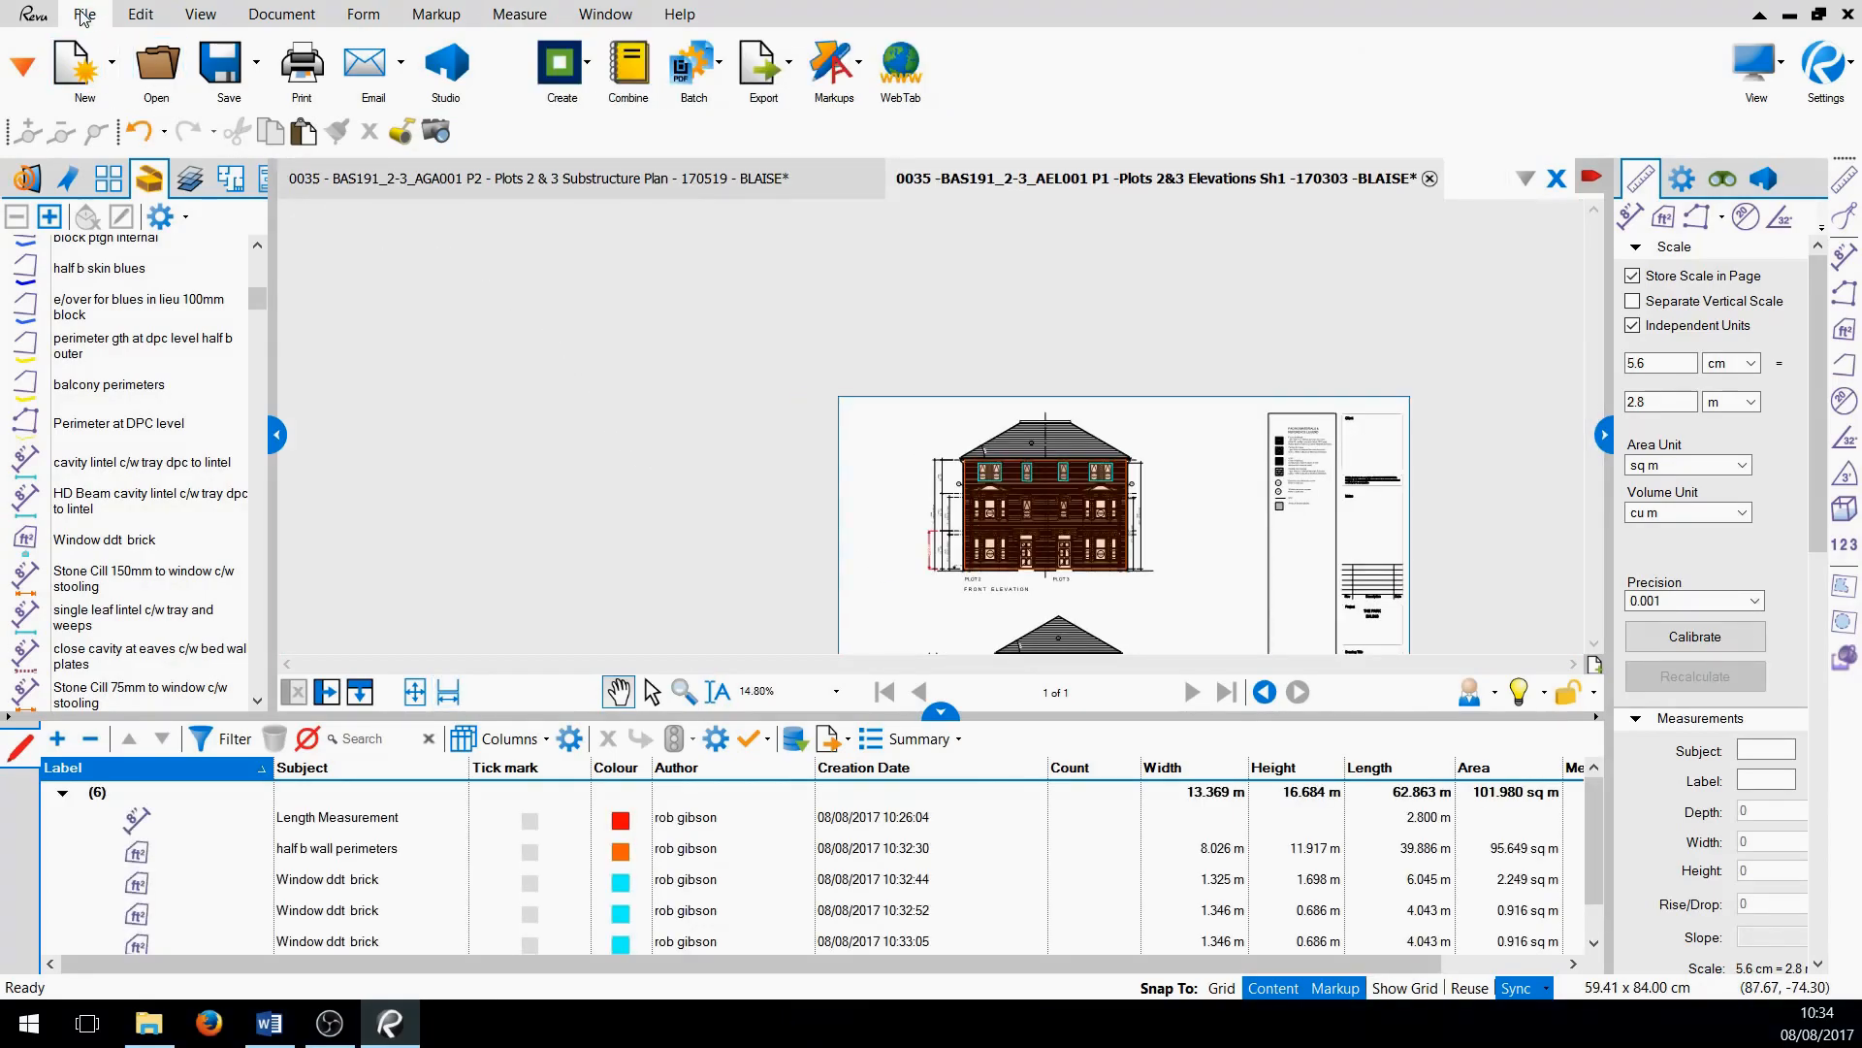
click(630, 70)
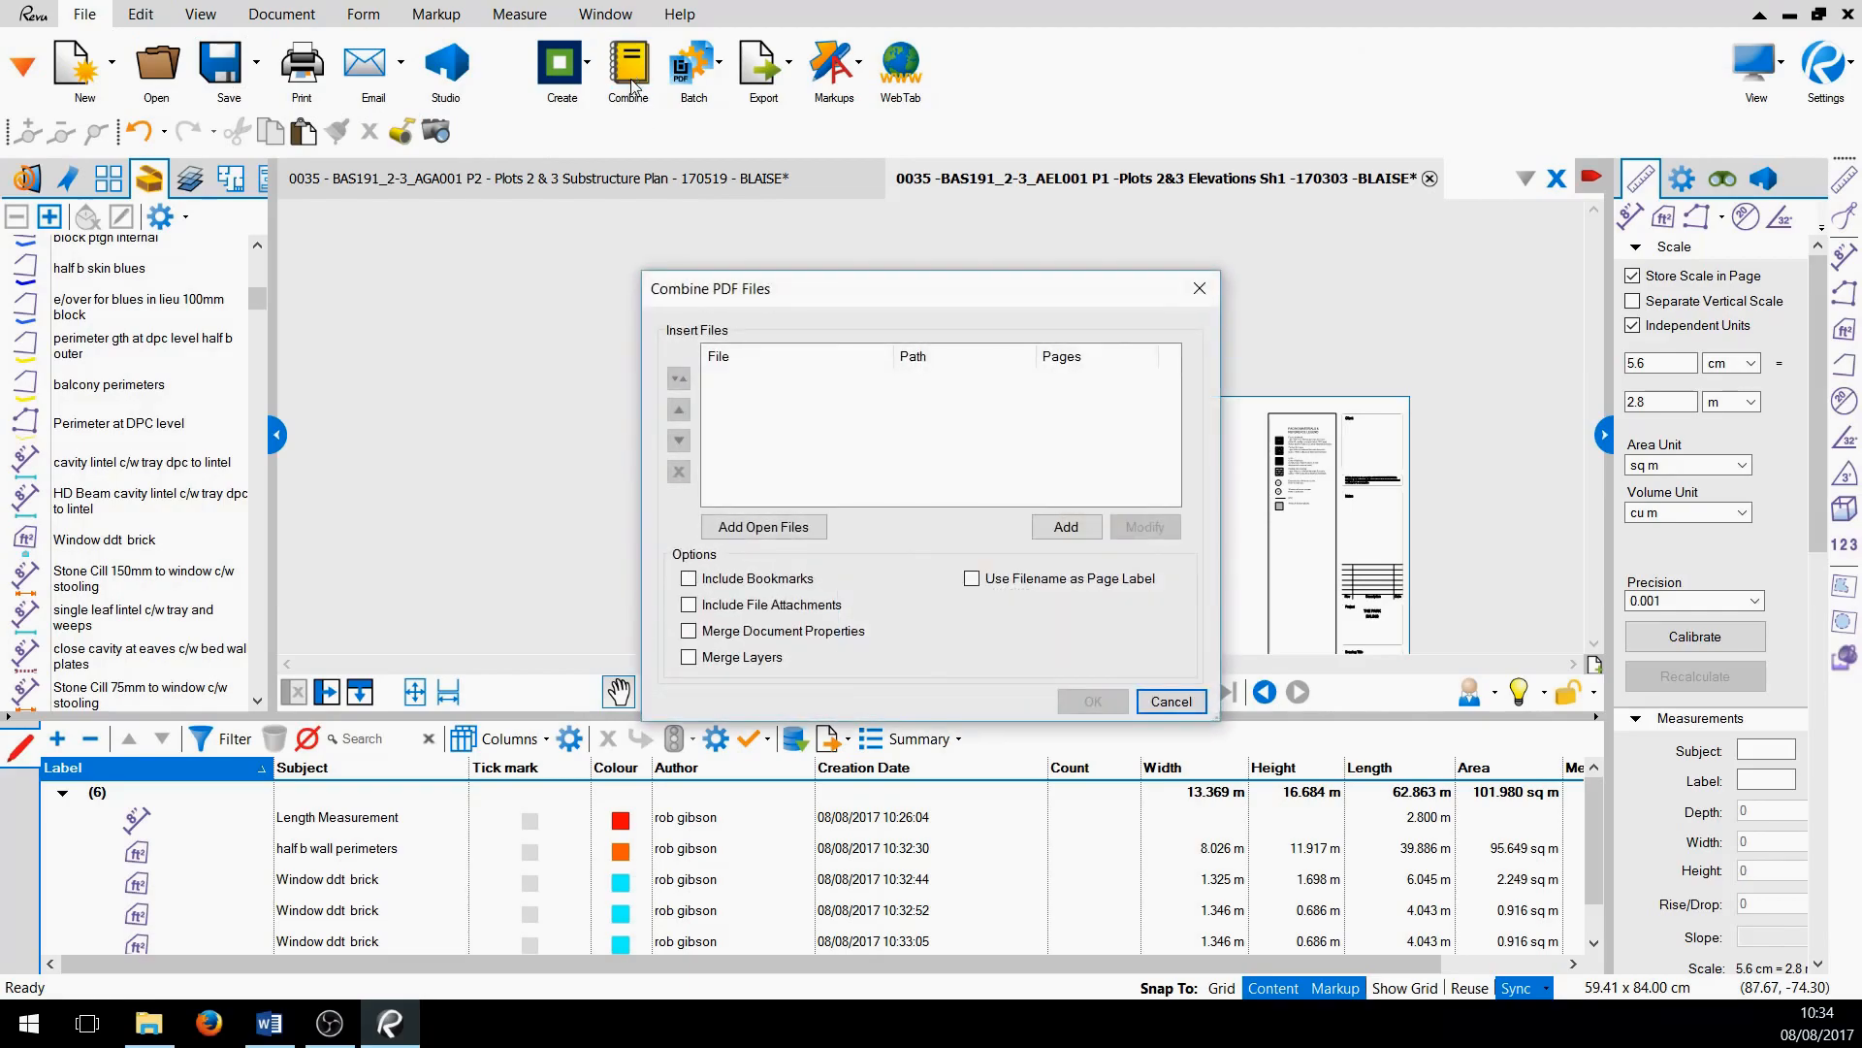
click(790, 523)
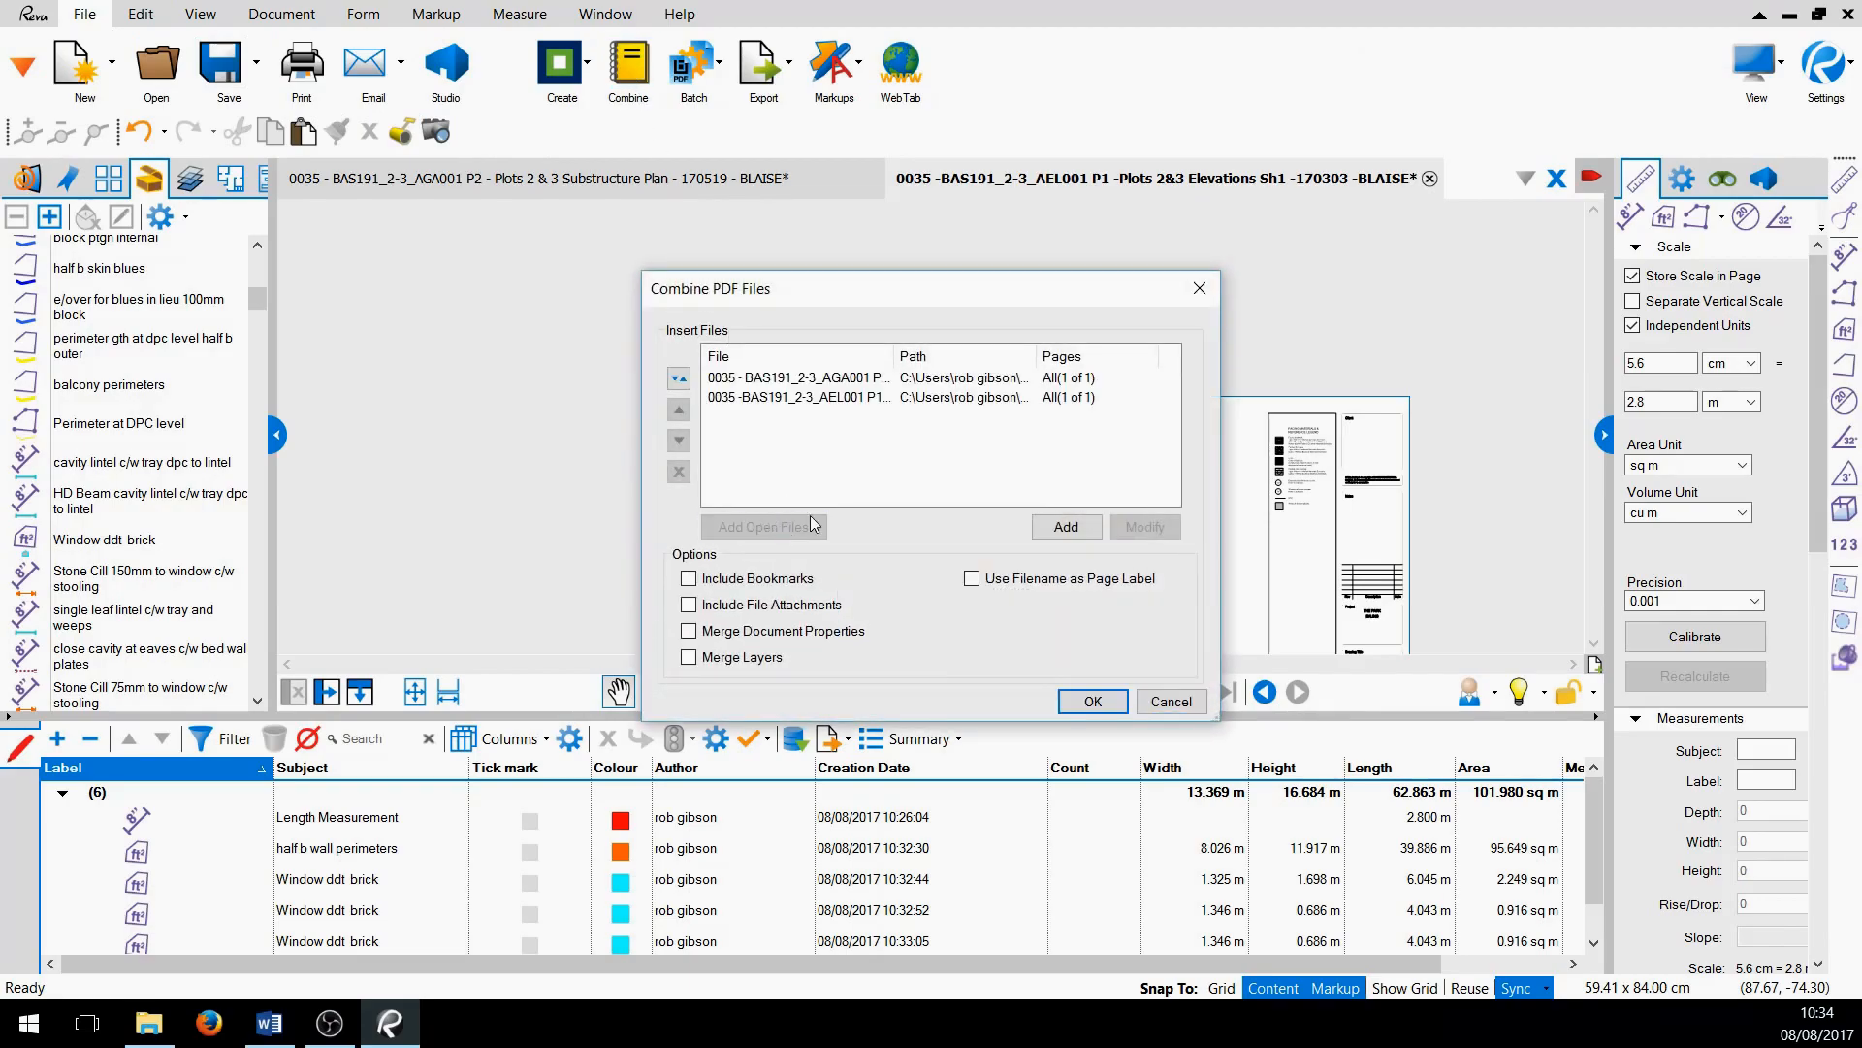
drag(893, 356, 992, 356)
click(912, 381)
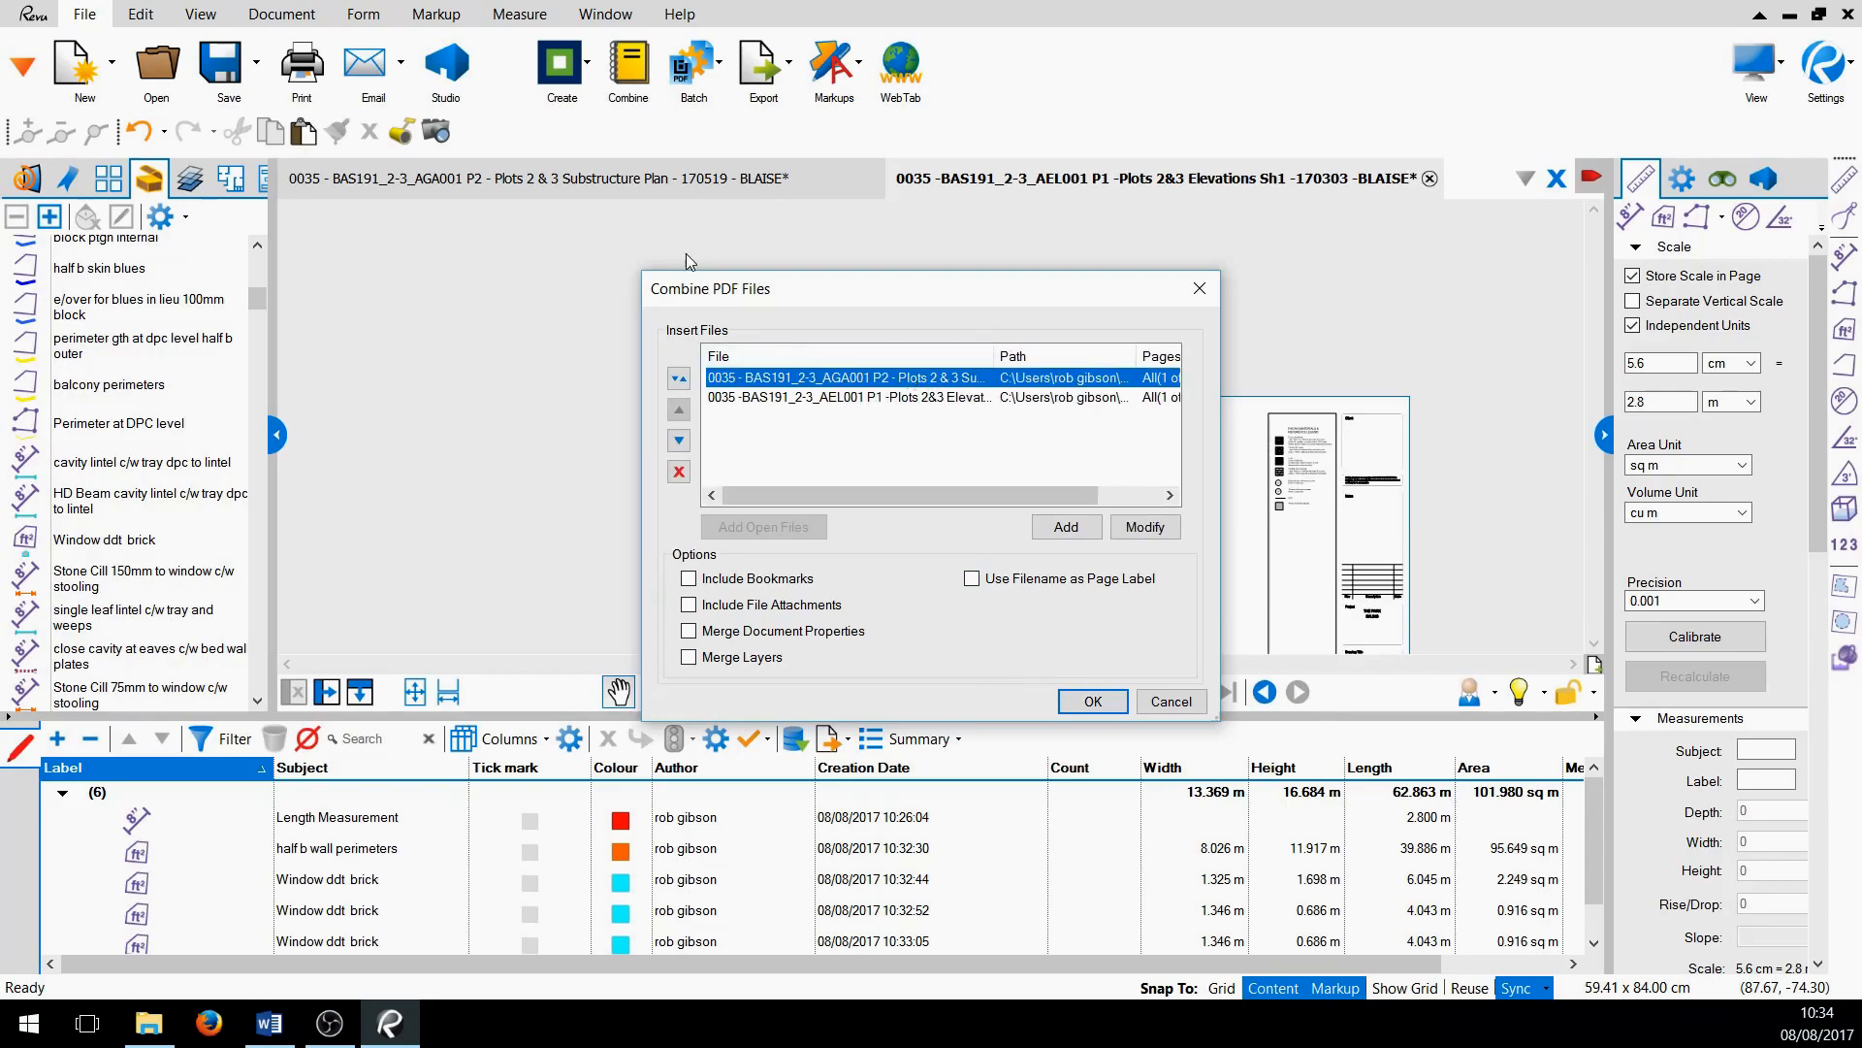
click(912, 398)
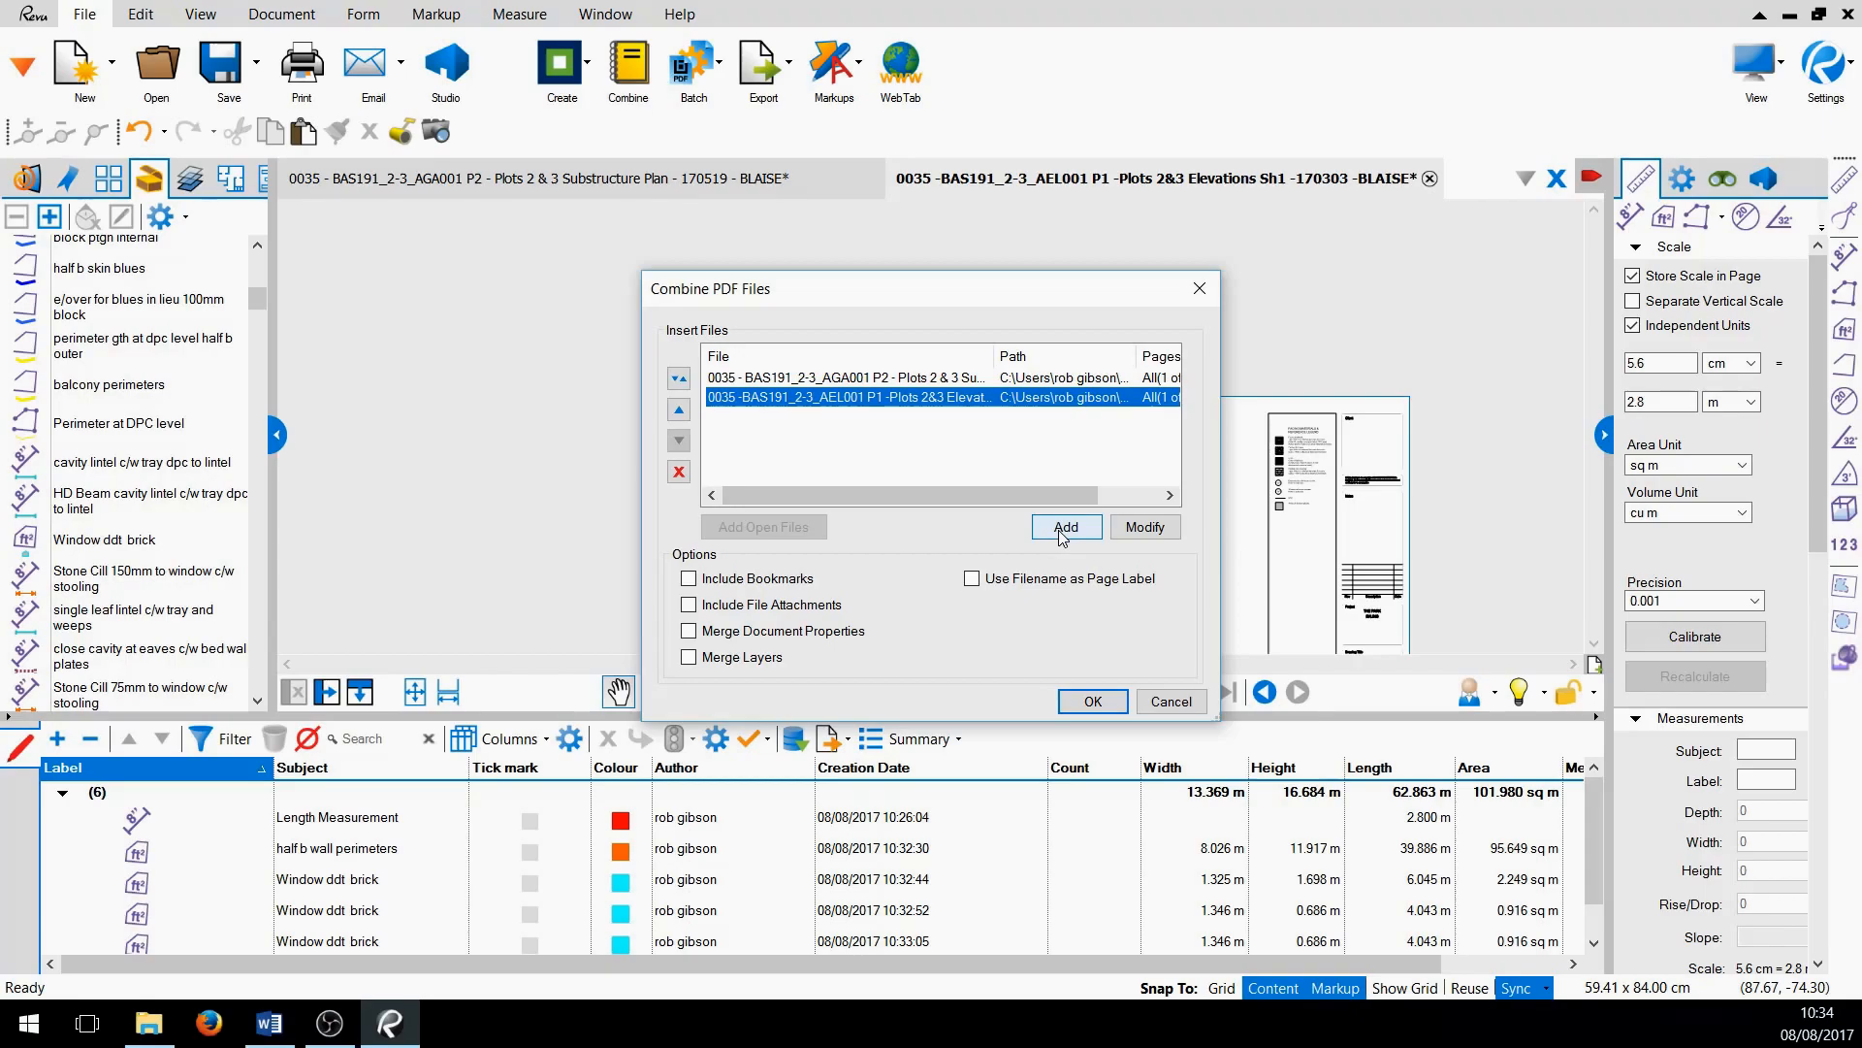
click(1093, 701)
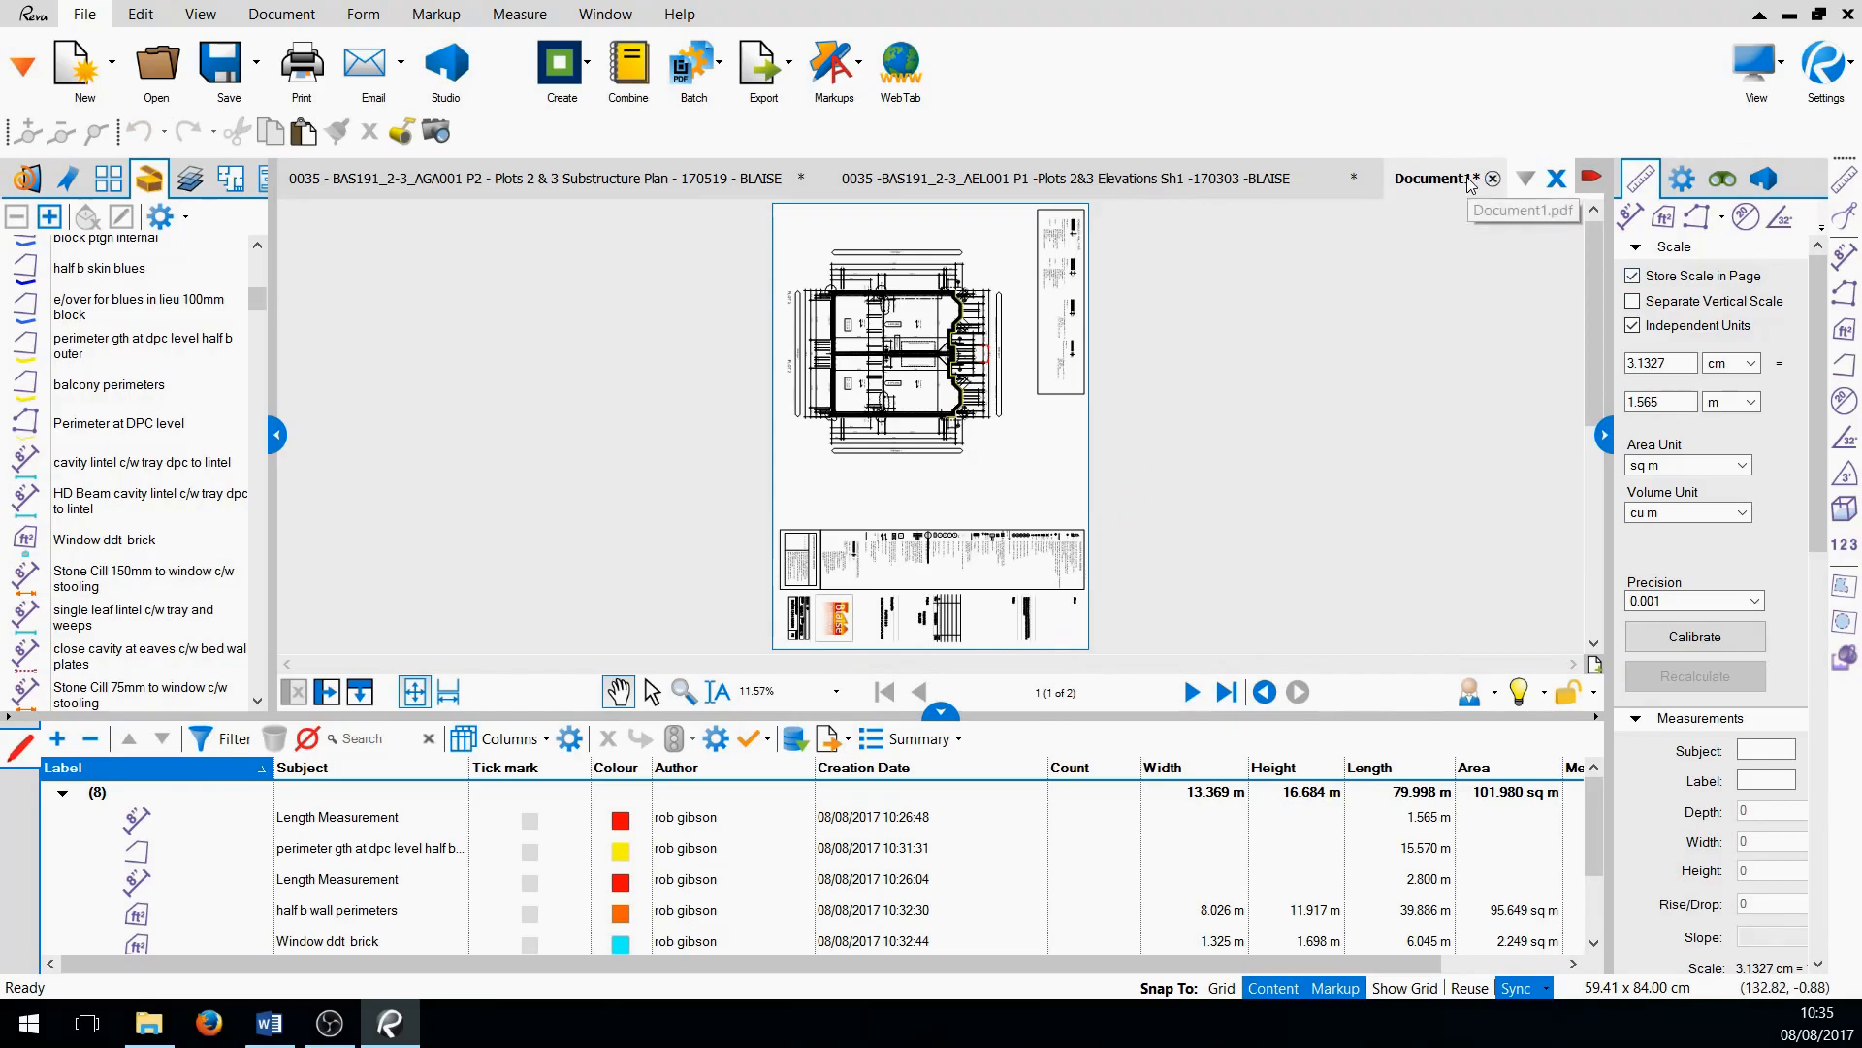
Save the combined PDF as "flats eleveation" in the "examples for bluebeam" folder
click(257, 64)
click(267, 110)
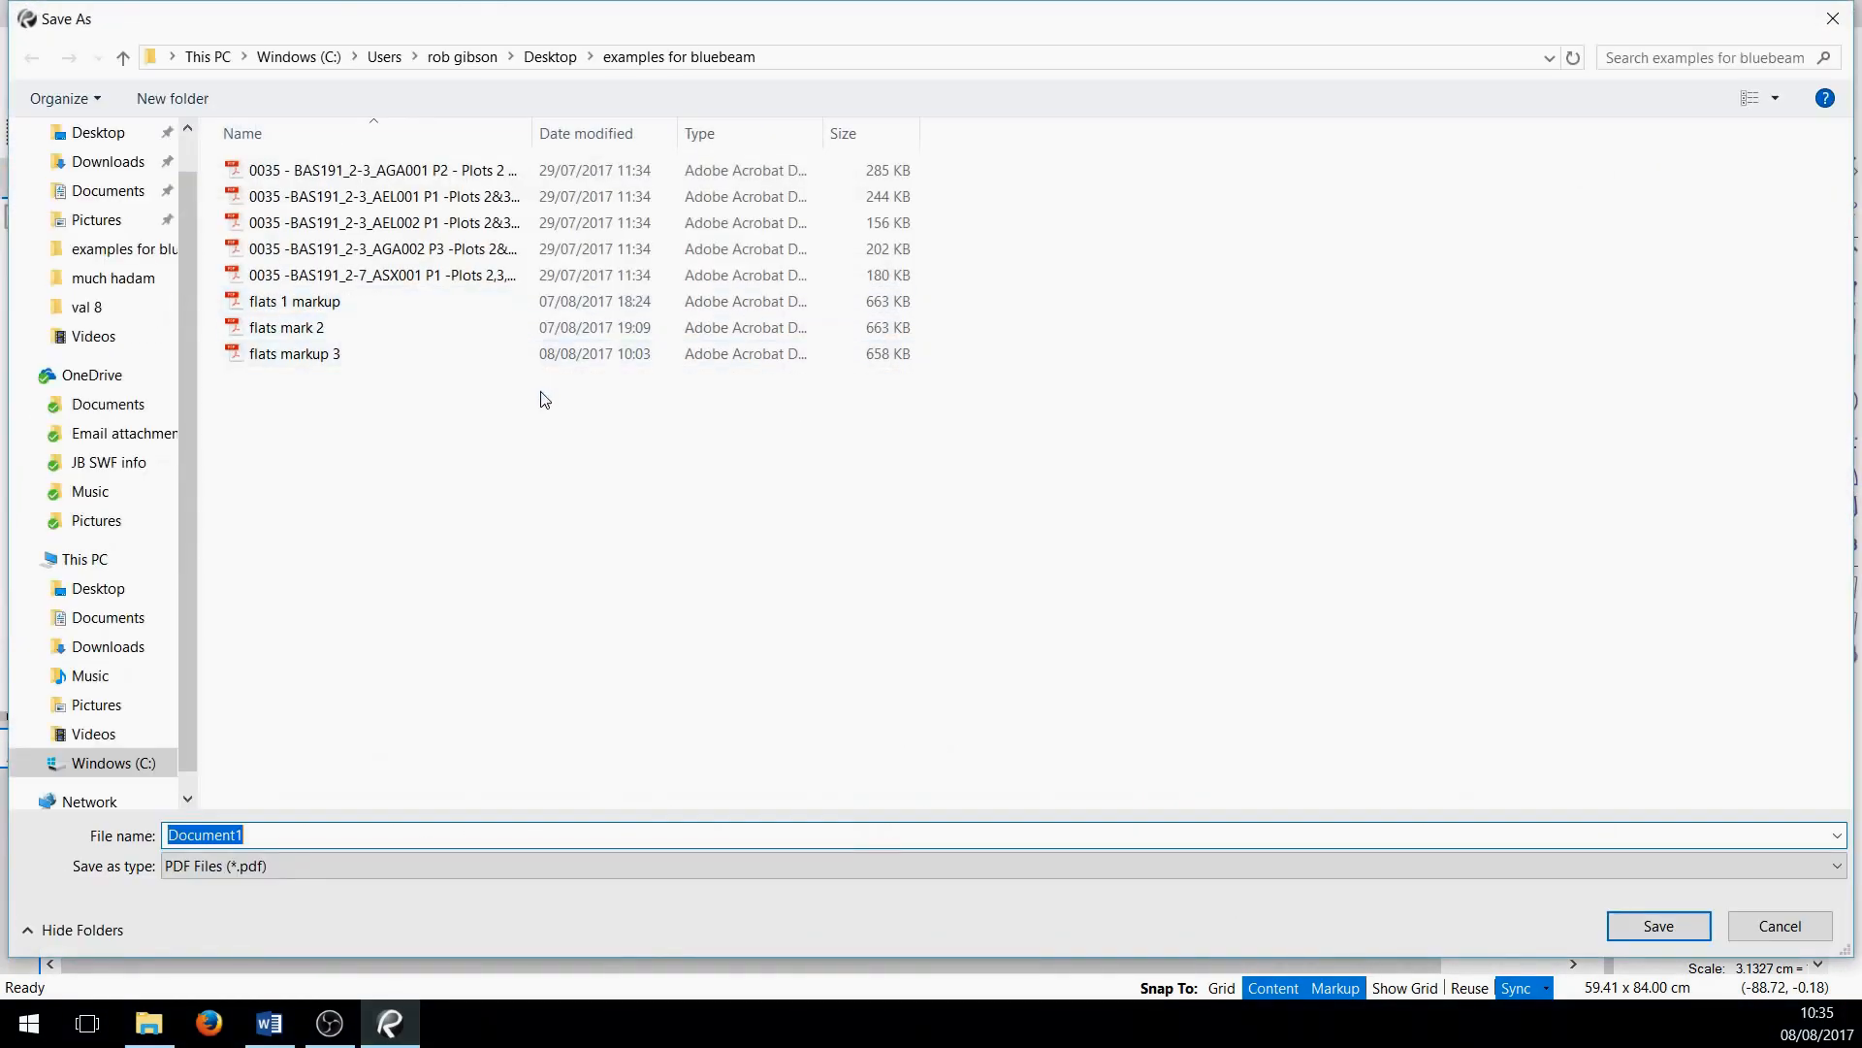
text(flats eleveation)
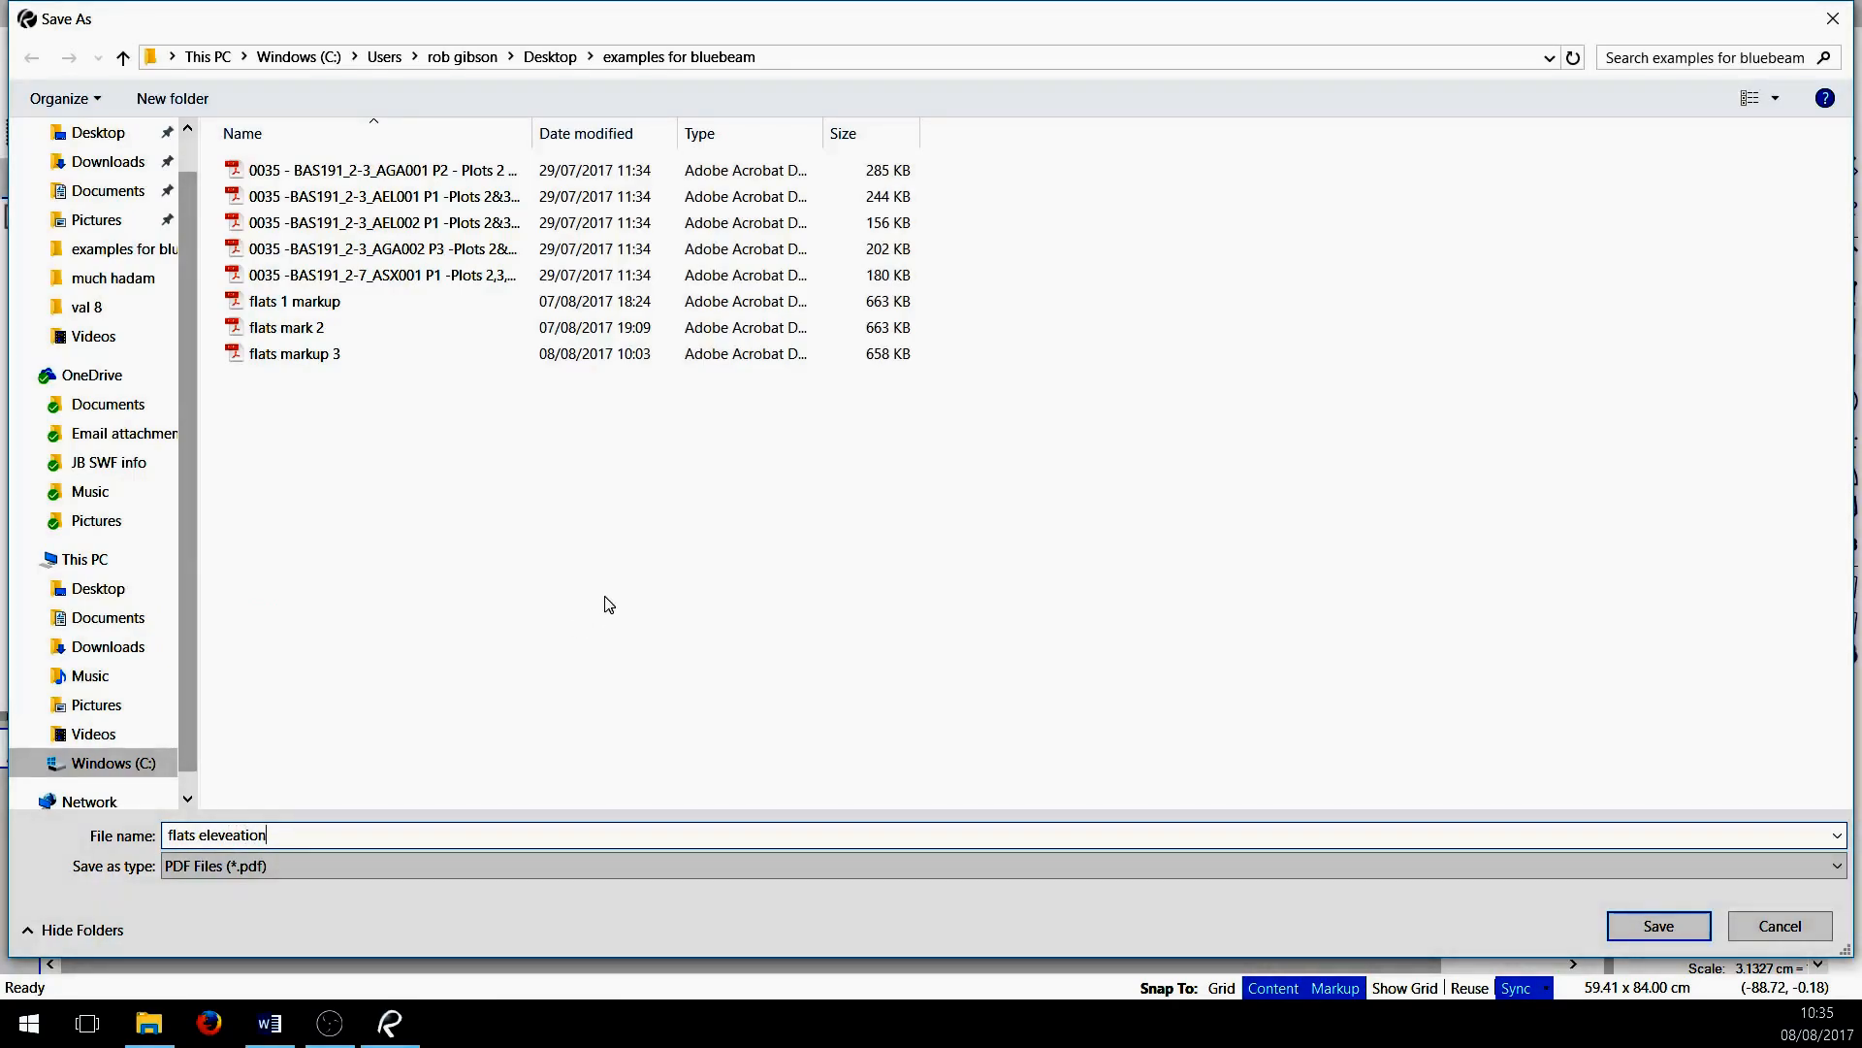
click(1655, 927)
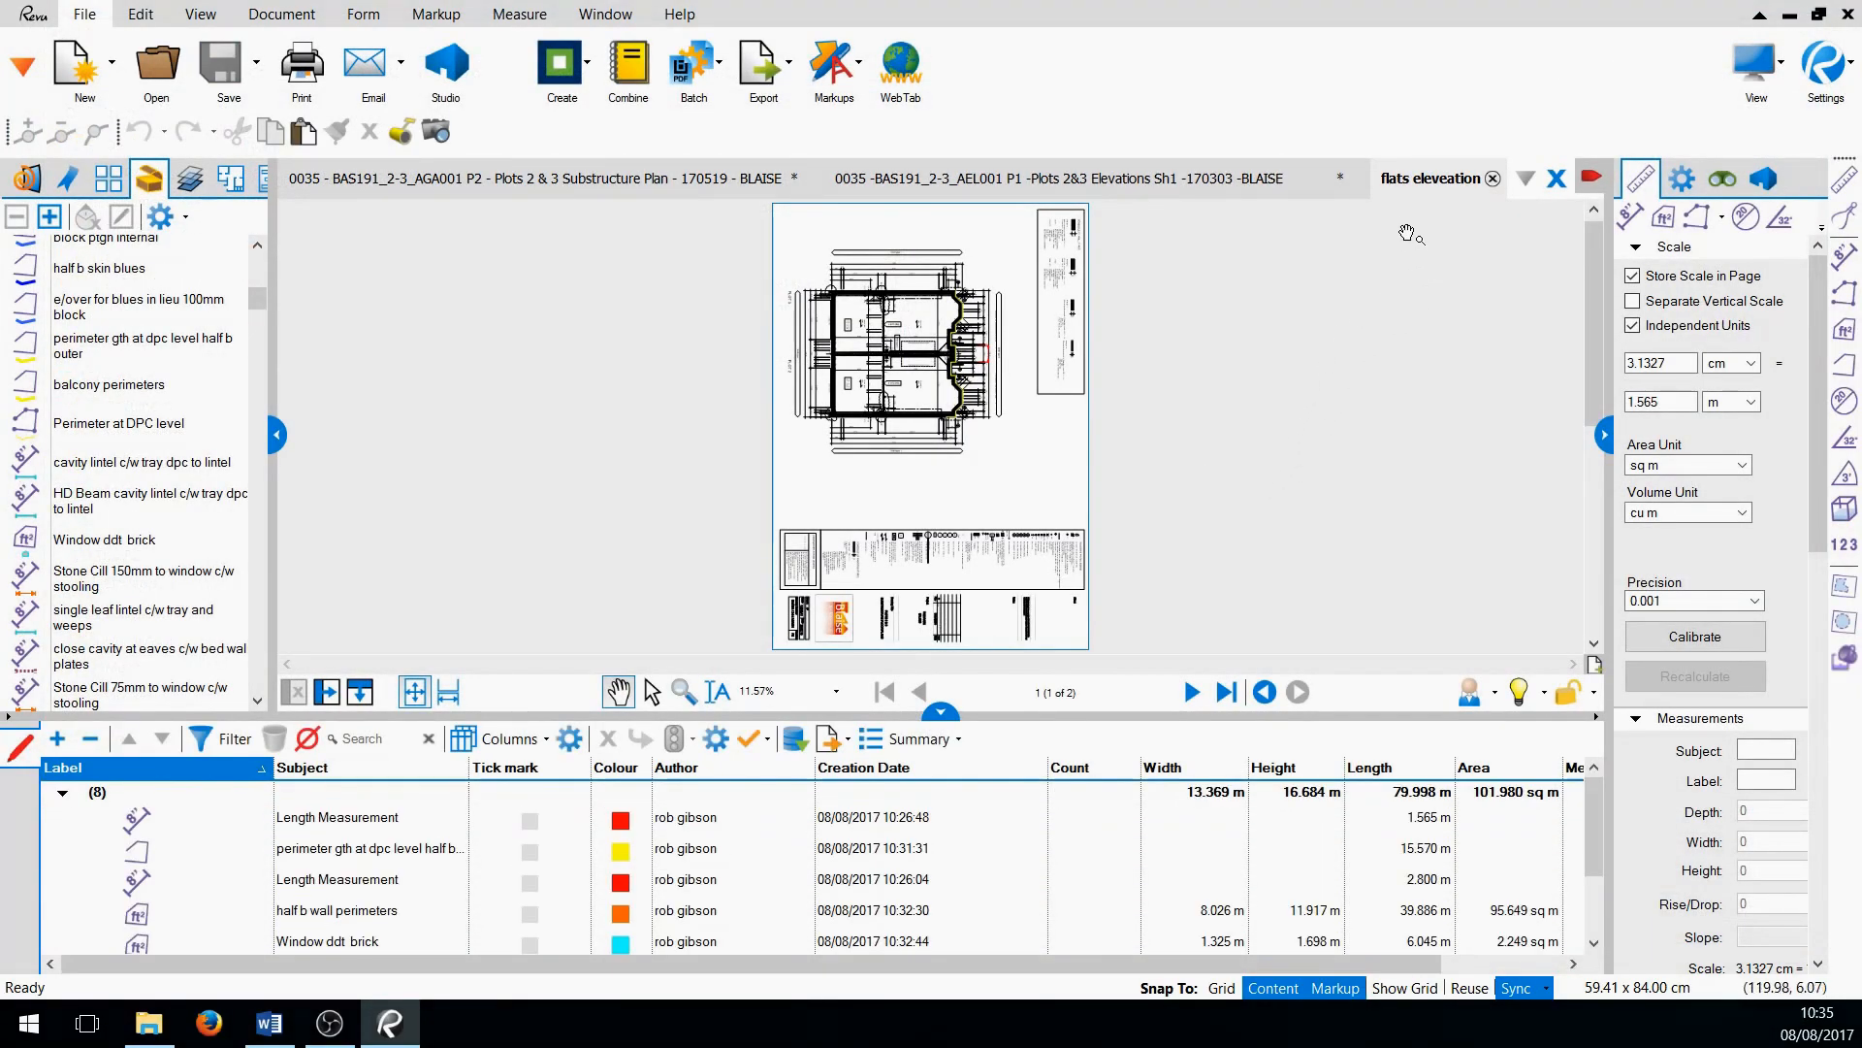
Close all documents other than flats eleveation without saving changes to the two source drawings
right_click(1417, 184)
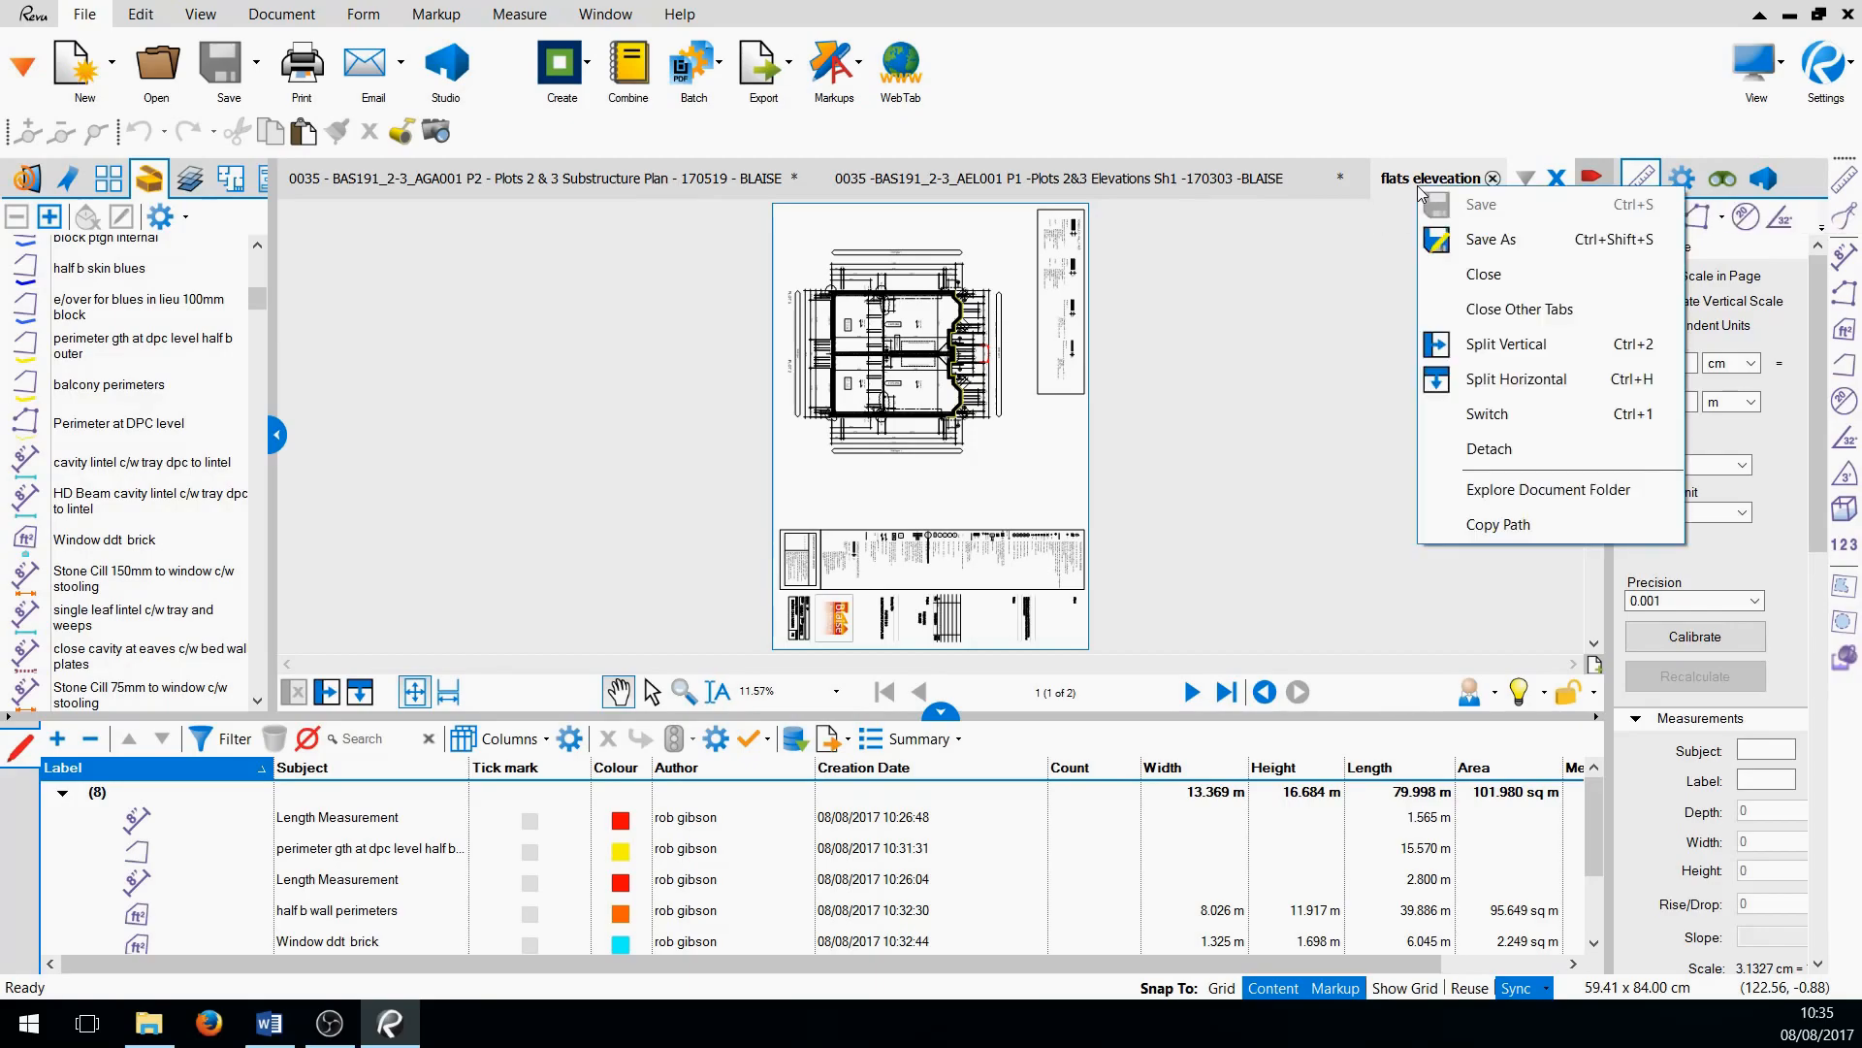
click(1455, 316)
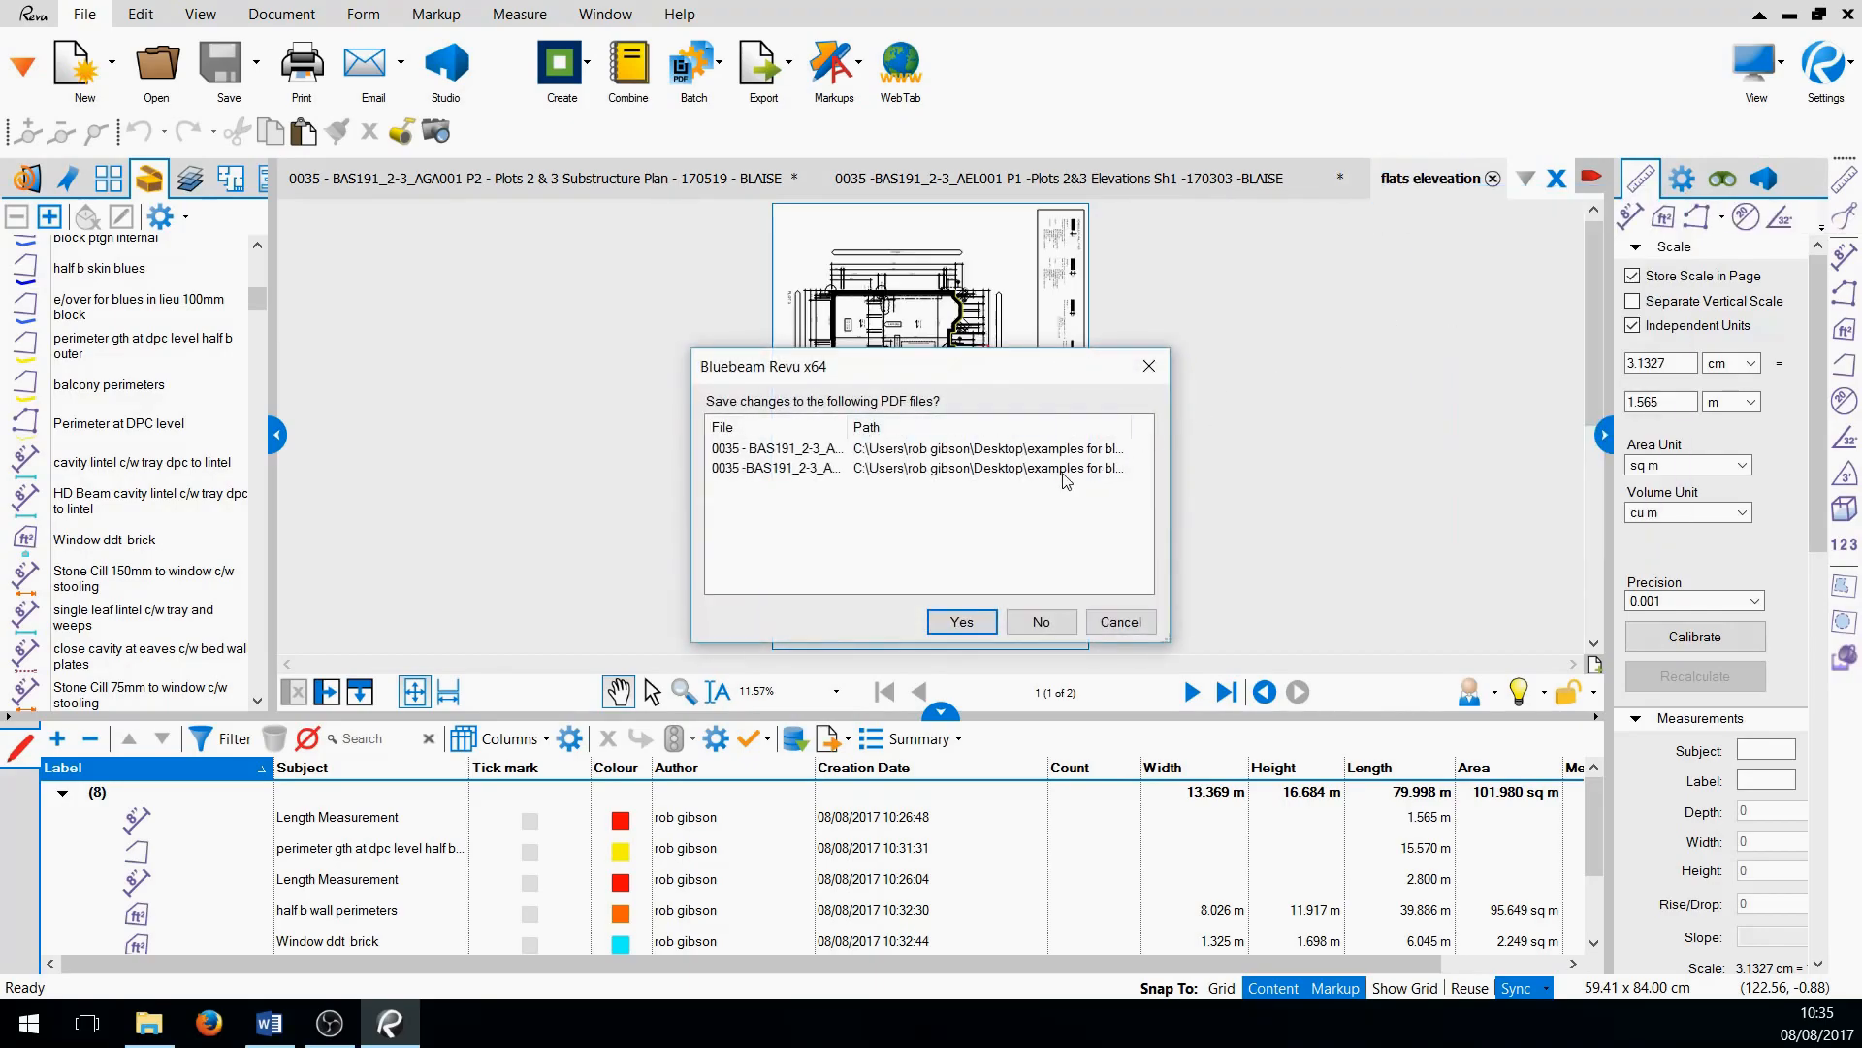
mouse_move(840, 382)
mouse_down()
mouse_move(811, 351)
mouse_move(502, 290)
mouse_up()
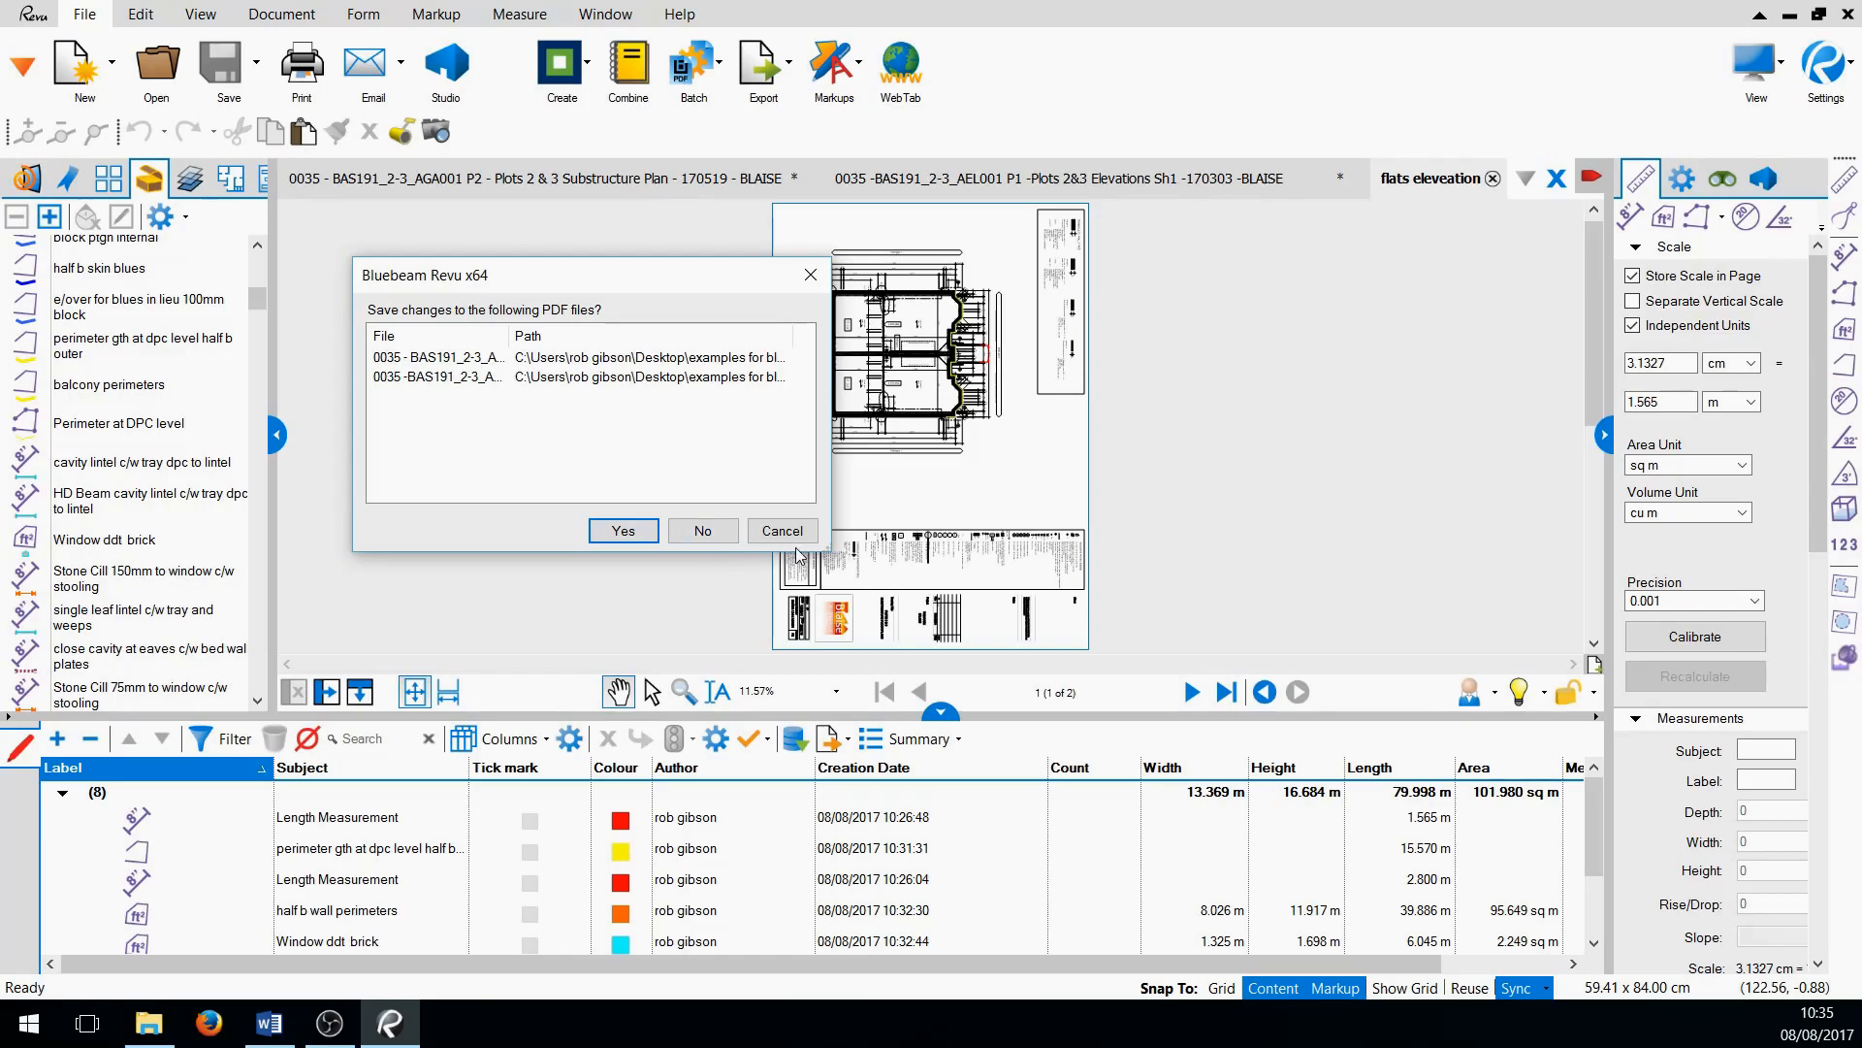
click(702, 531)
Rotate the view of the substructure plan page anticlockwise
scroll(806, 540, down, 1)
scroll(806, 539, up, 1)
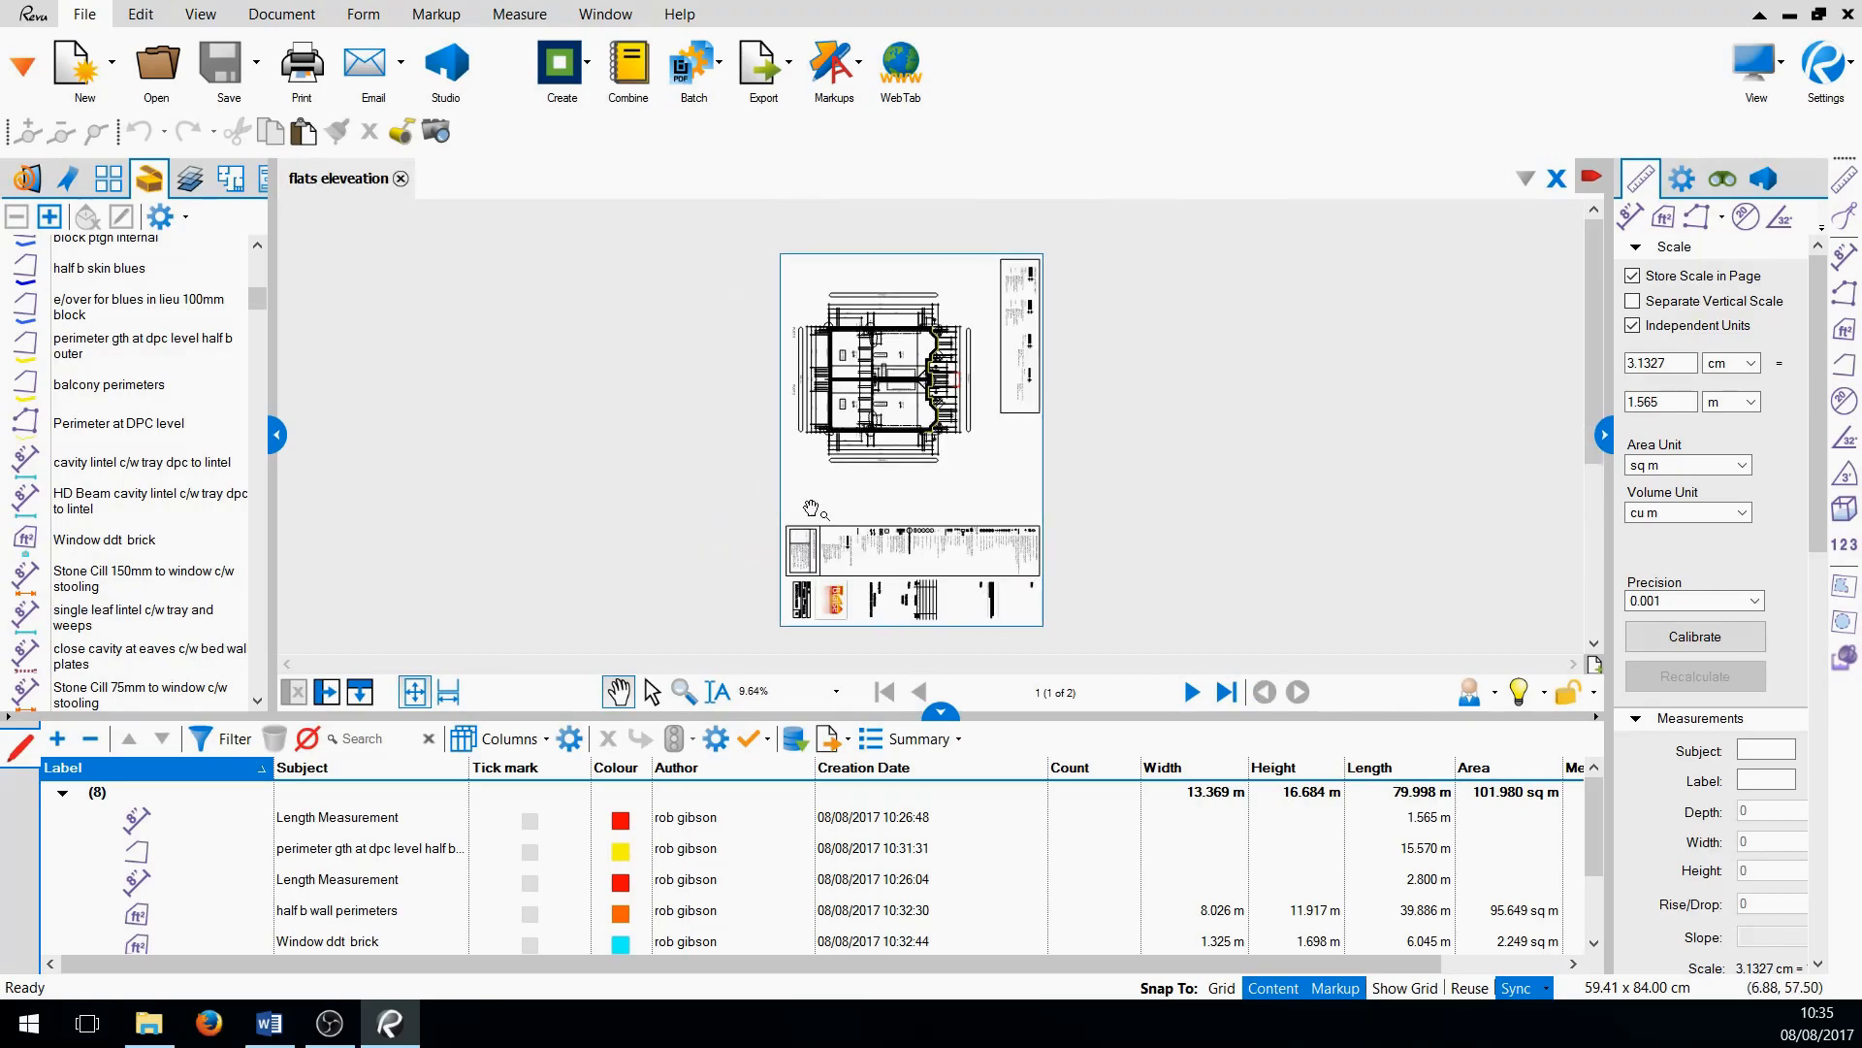
click(201, 14)
click(811, 66)
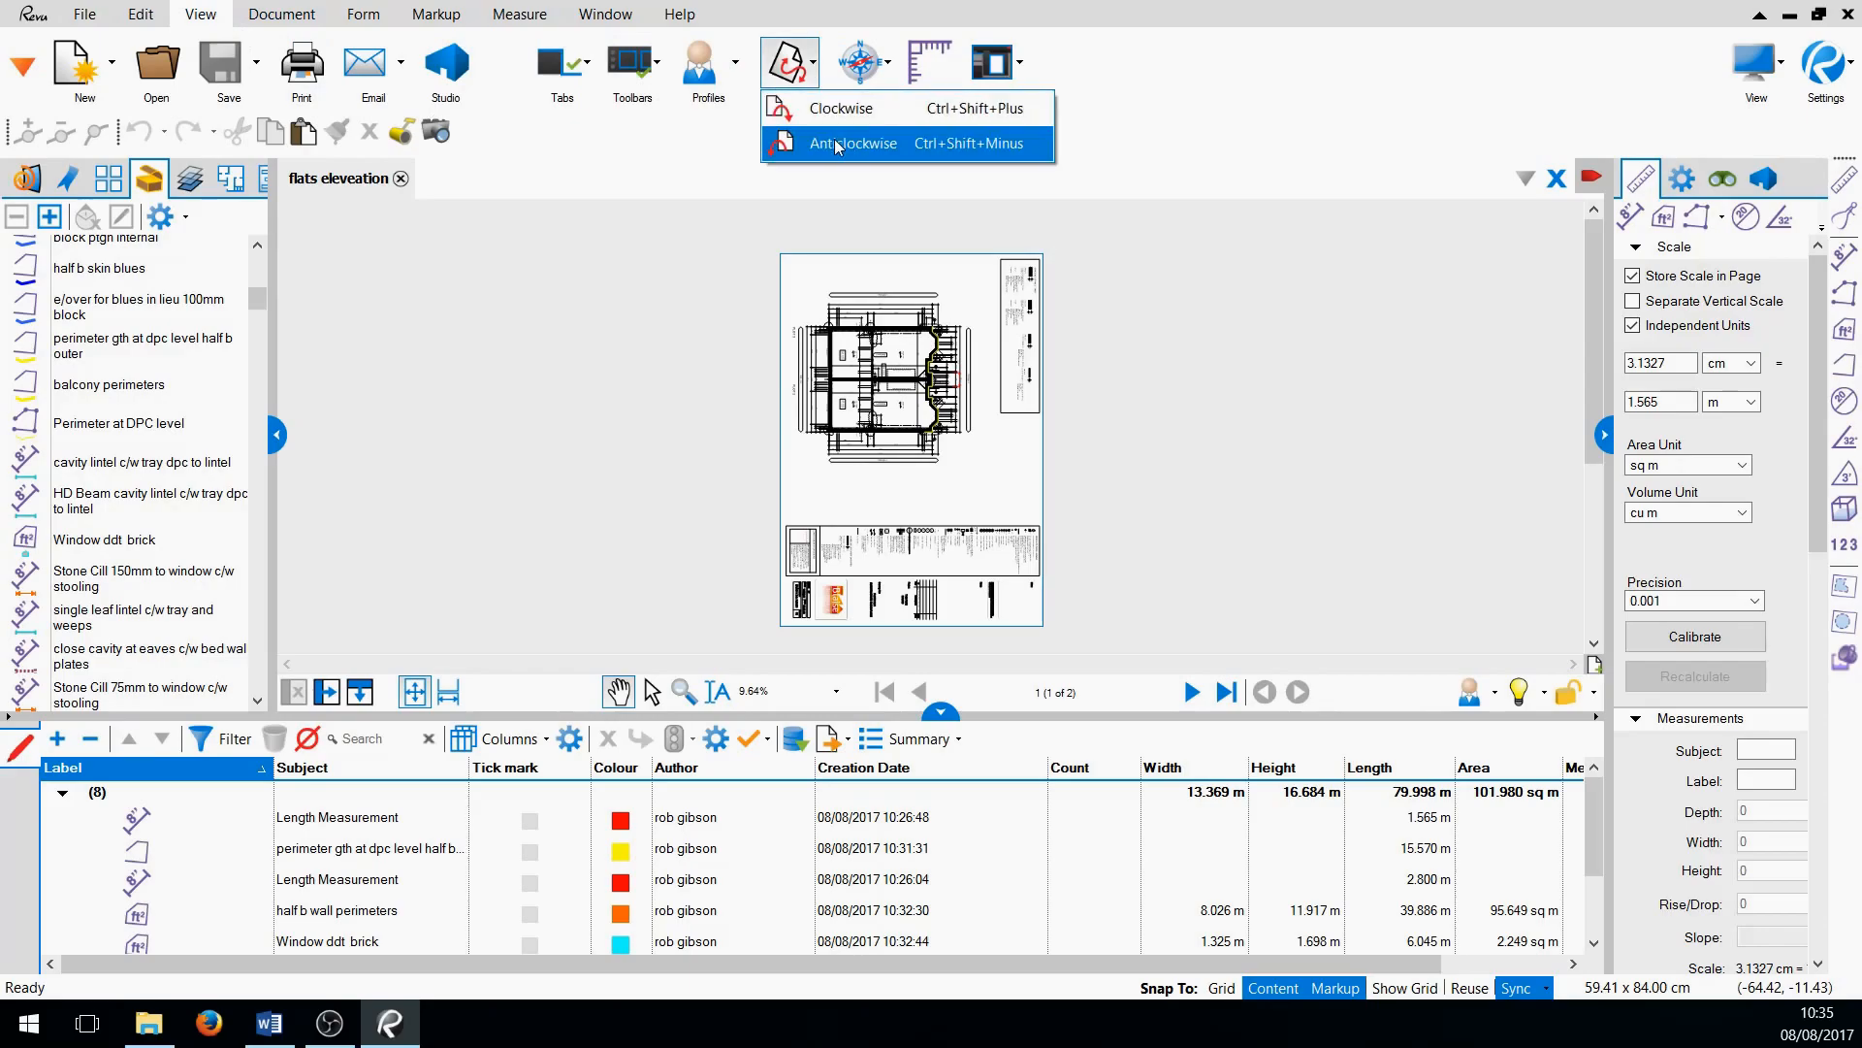
click(836, 146)
scroll(980, 405, up, 2)
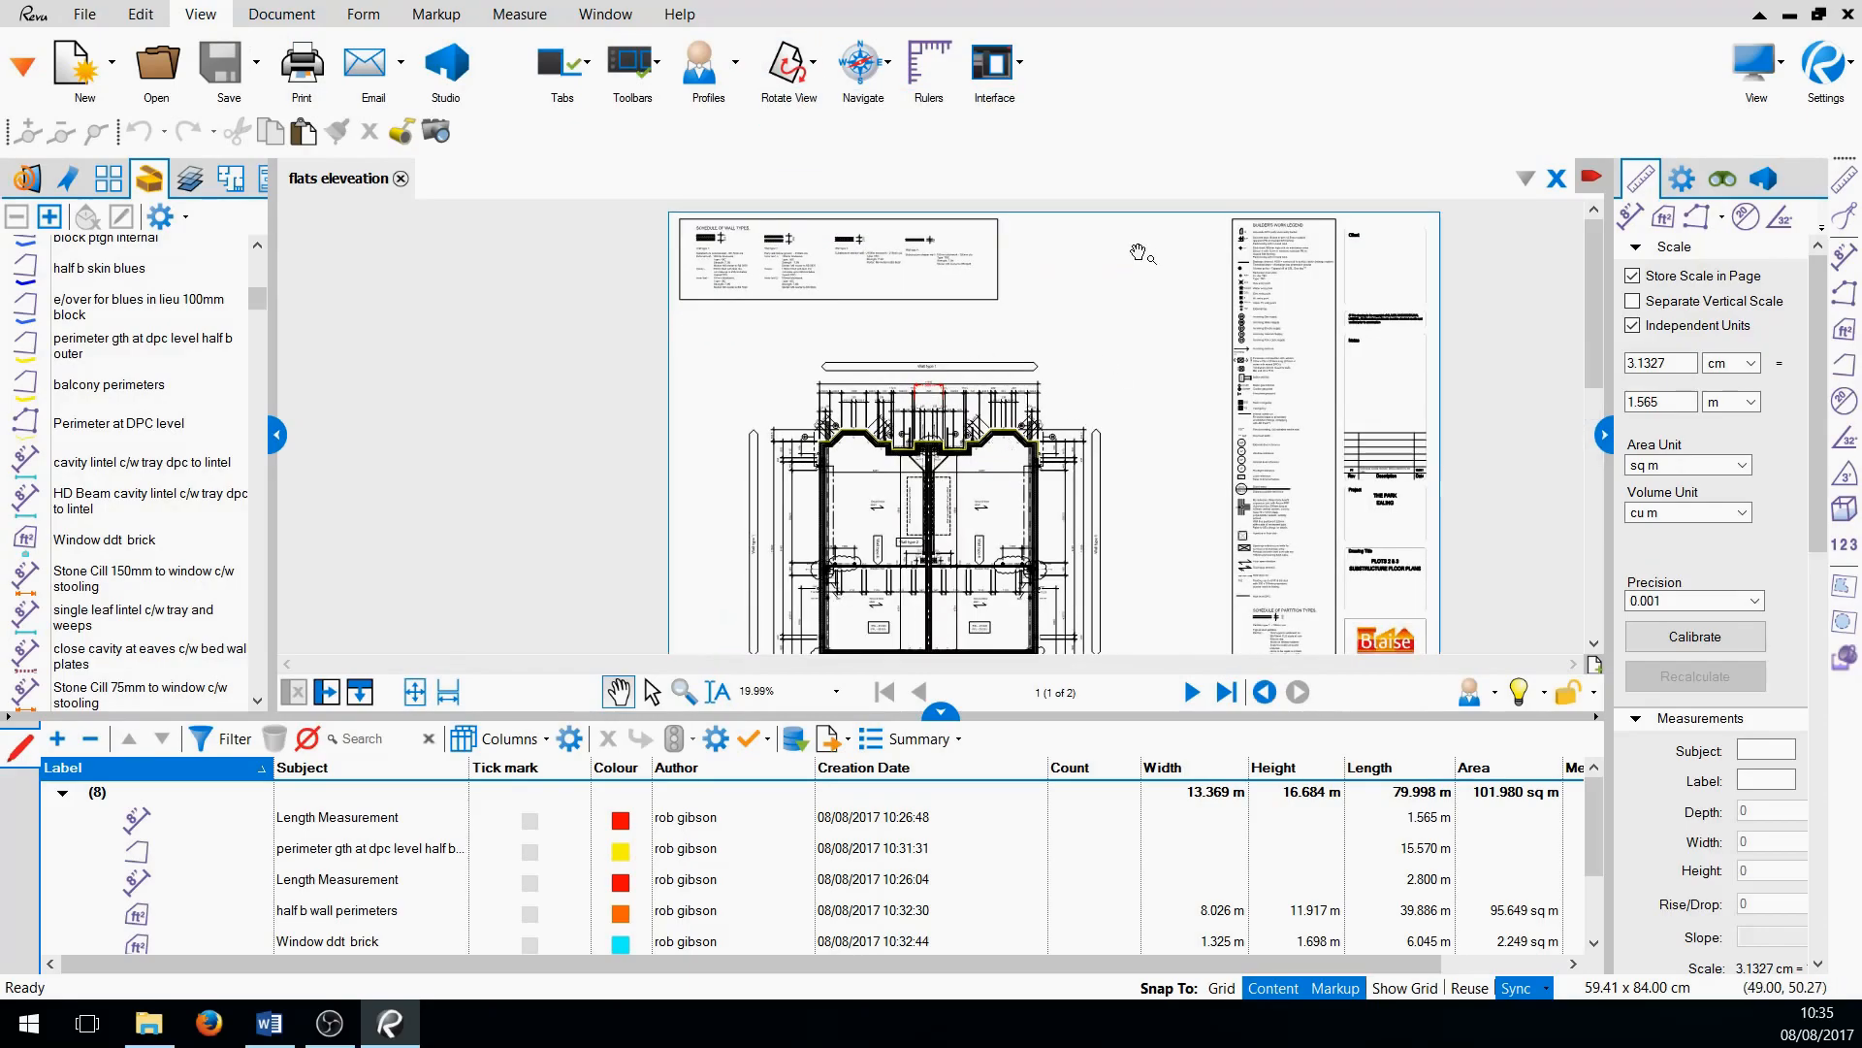
Export a CSV summary of markups and totals for all pages, including measurement units, as "flats eleveation"
click(718, 817)
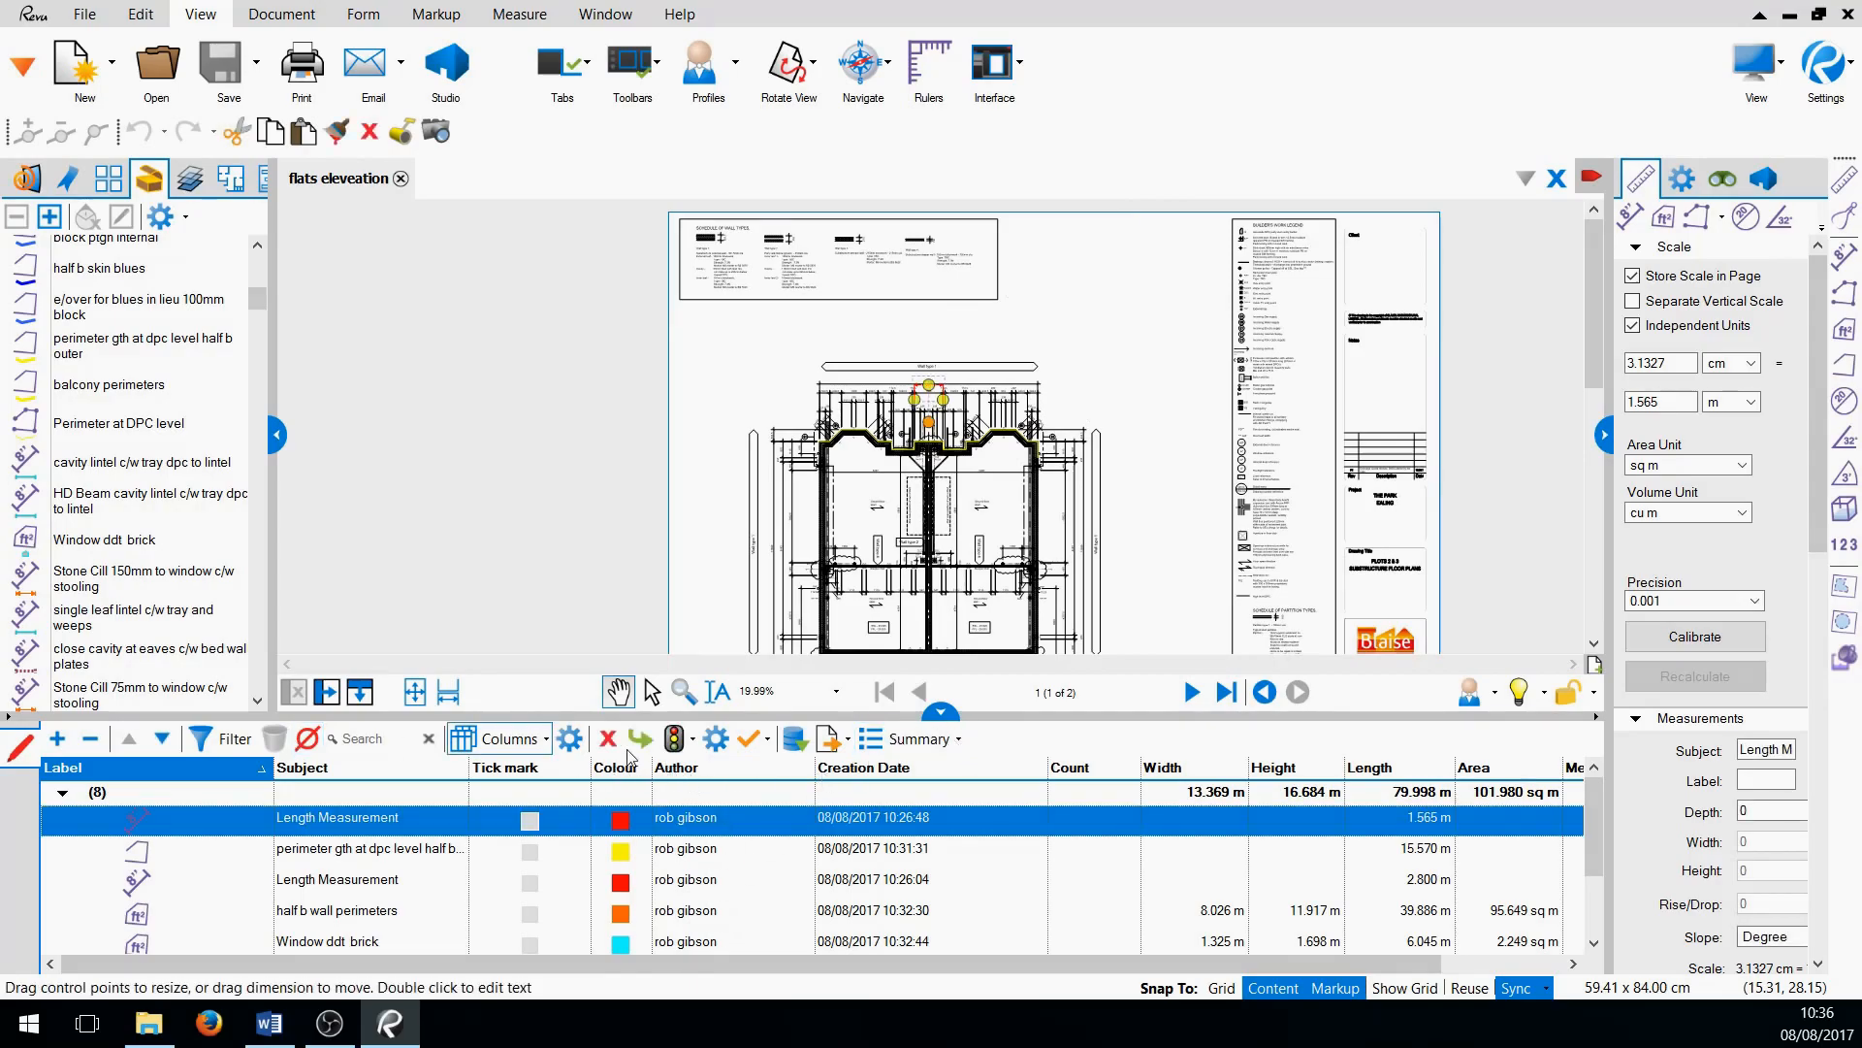
click(958, 740)
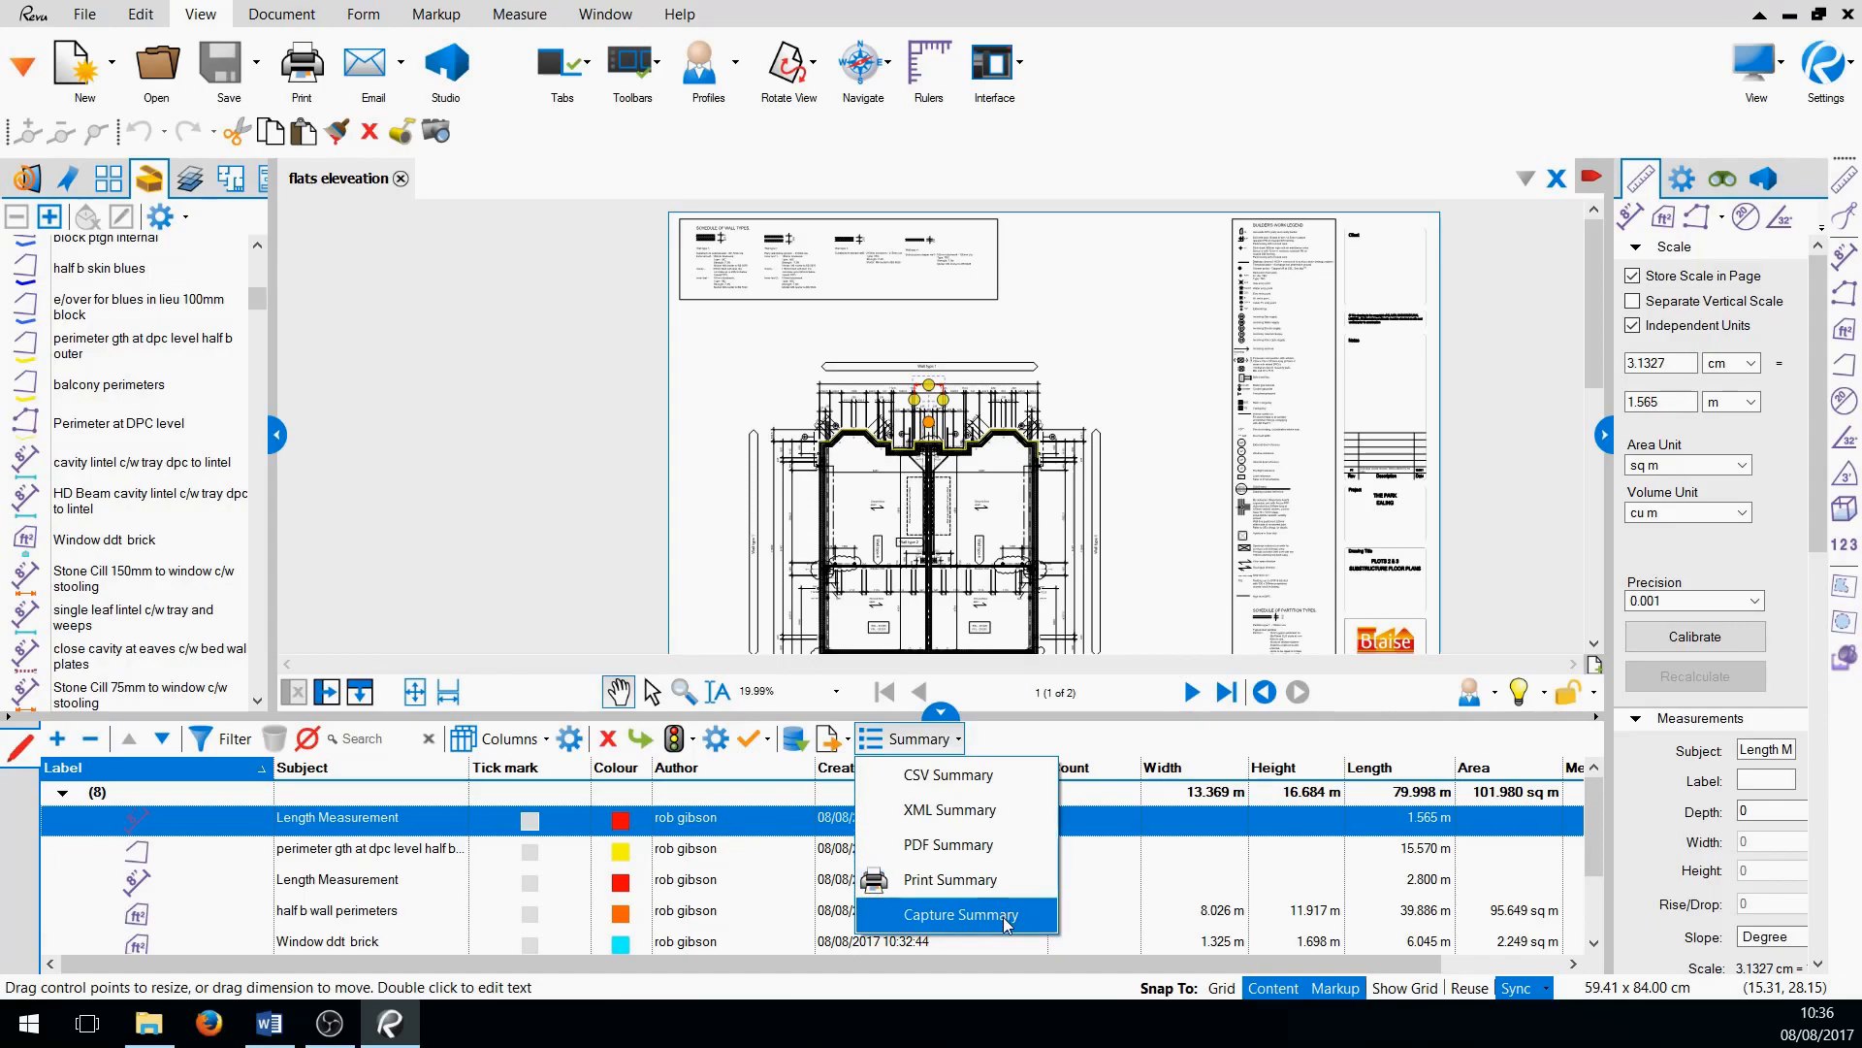
click(1018, 789)
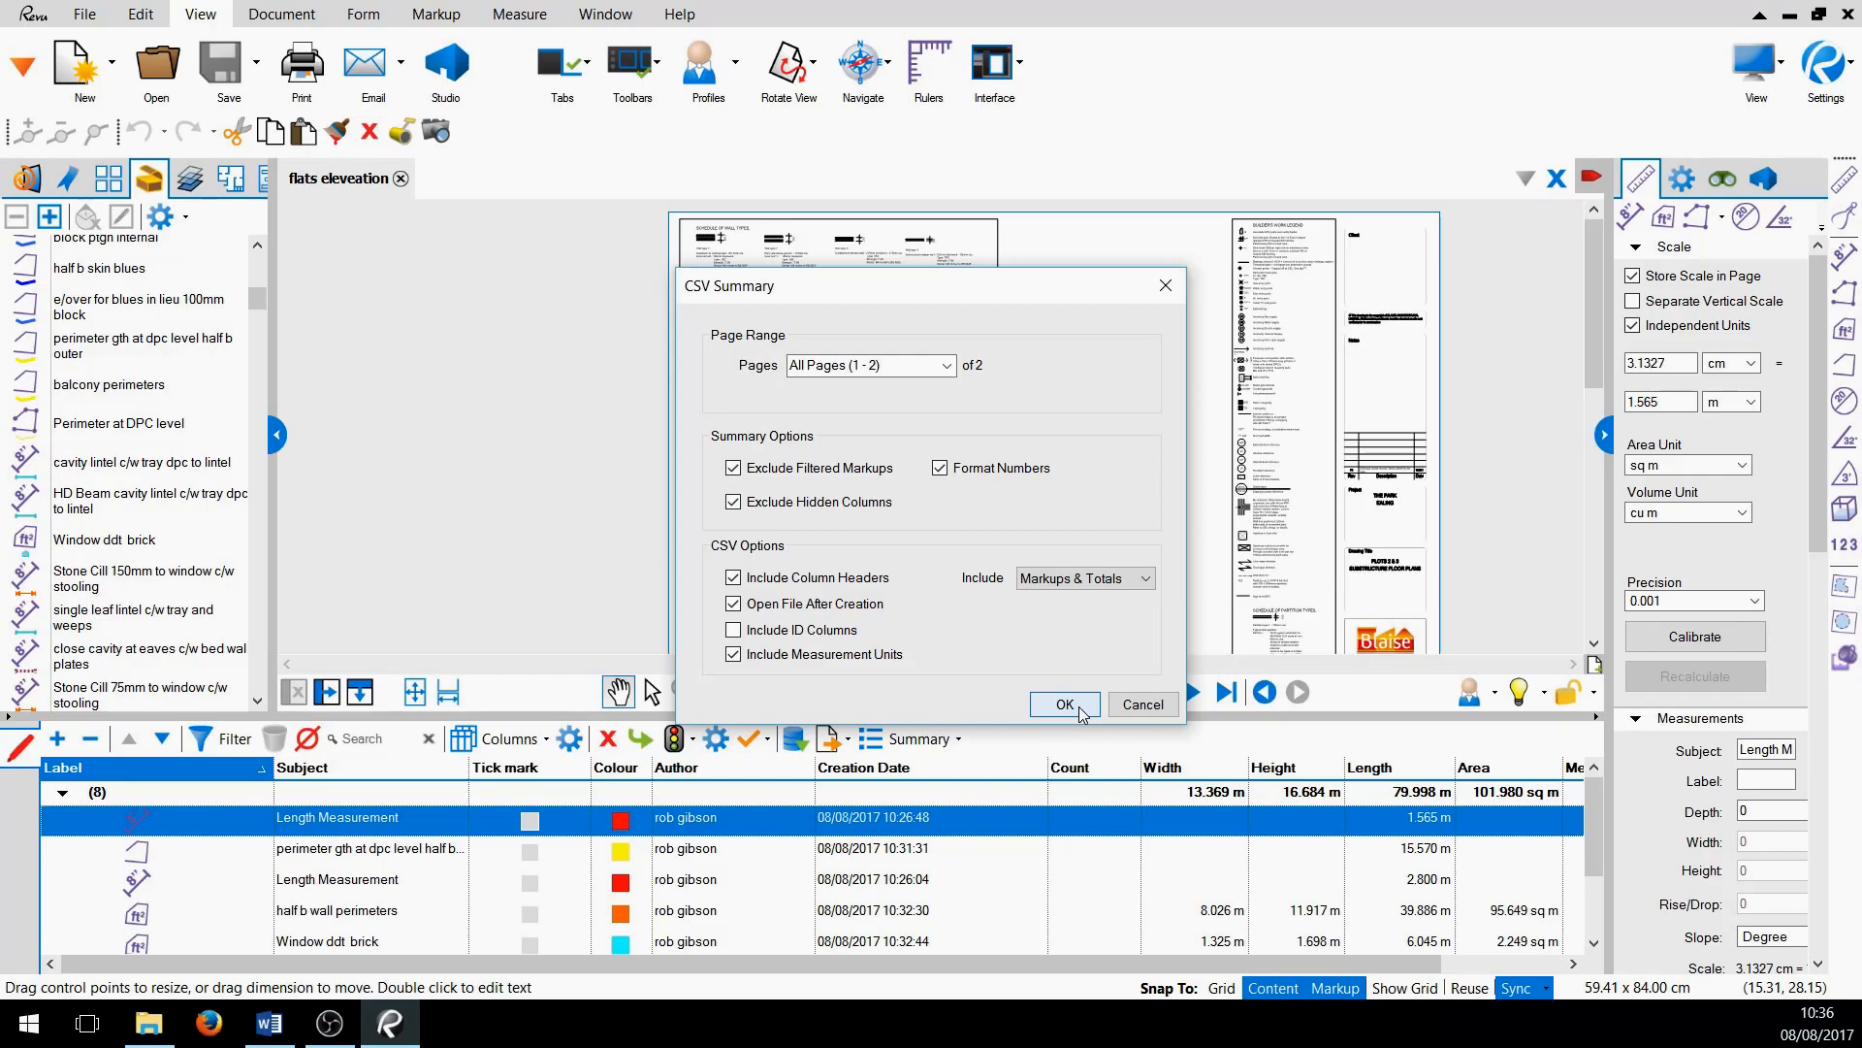
drag(1030, 292, 982, 223)
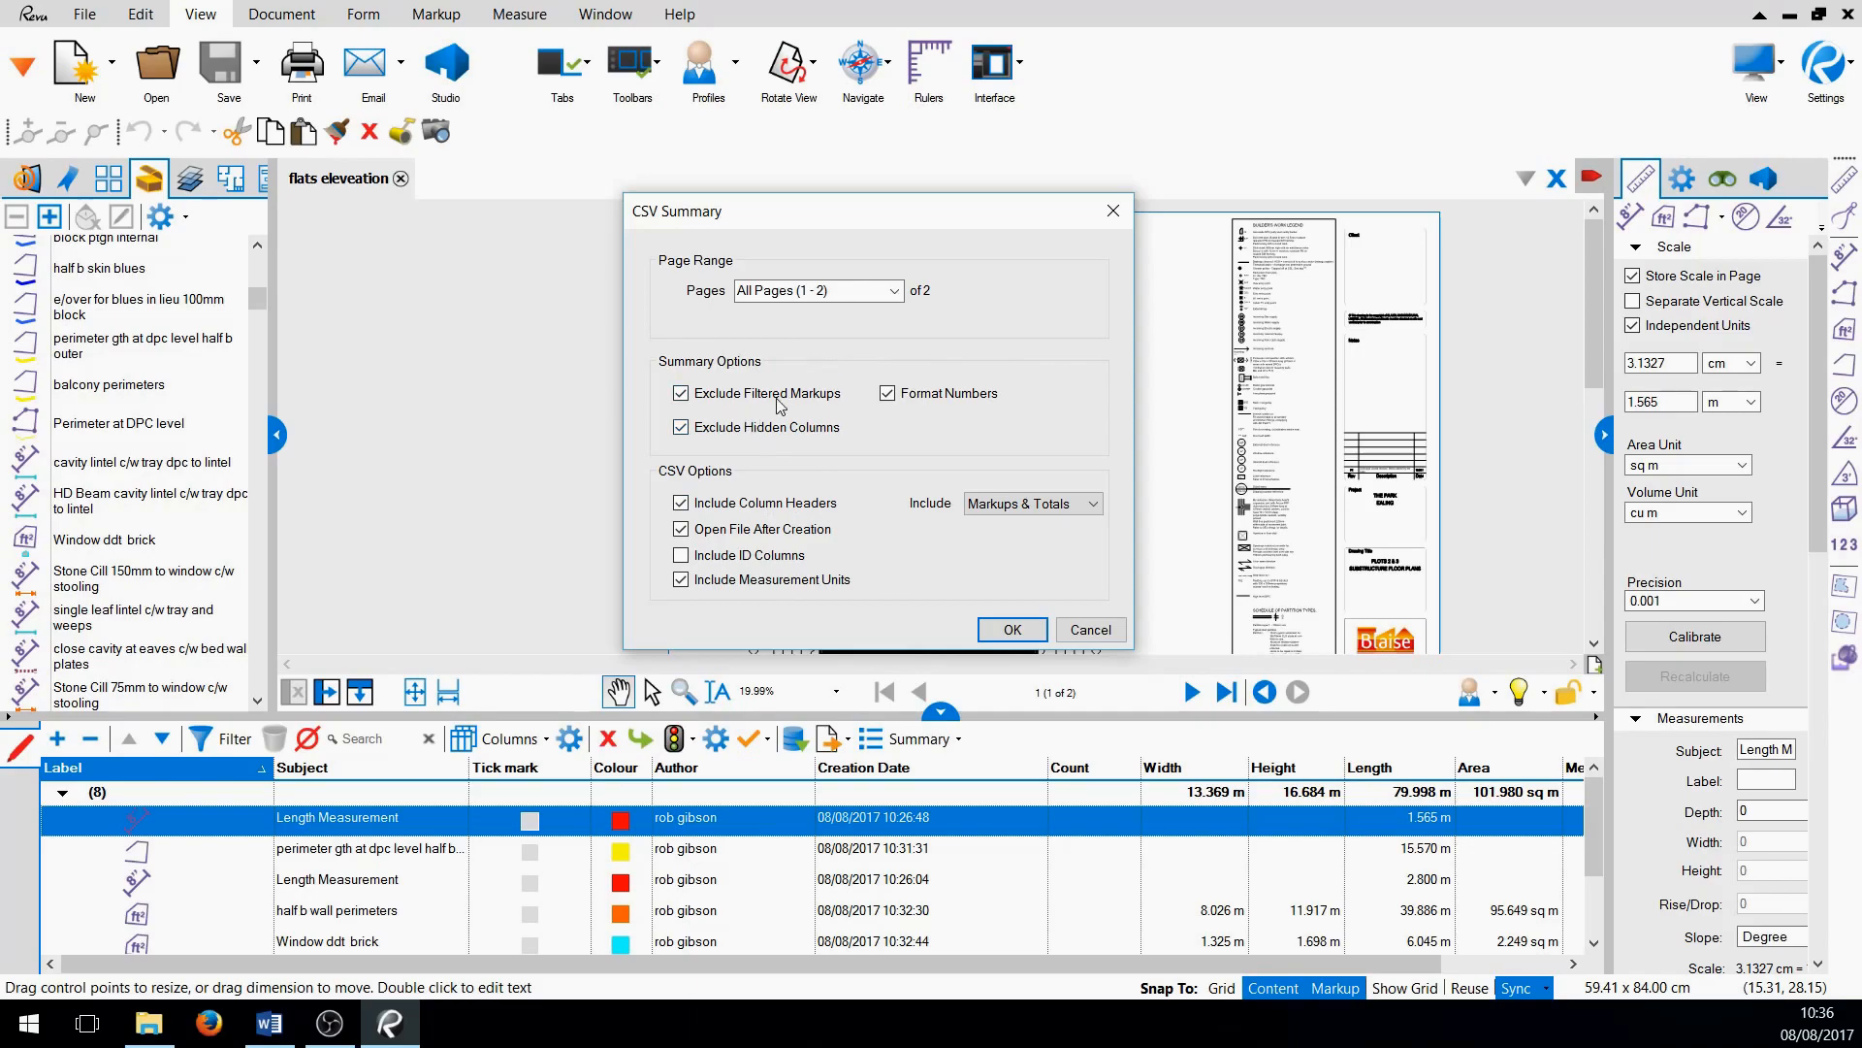
click(682, 582)
click(1012, 630)
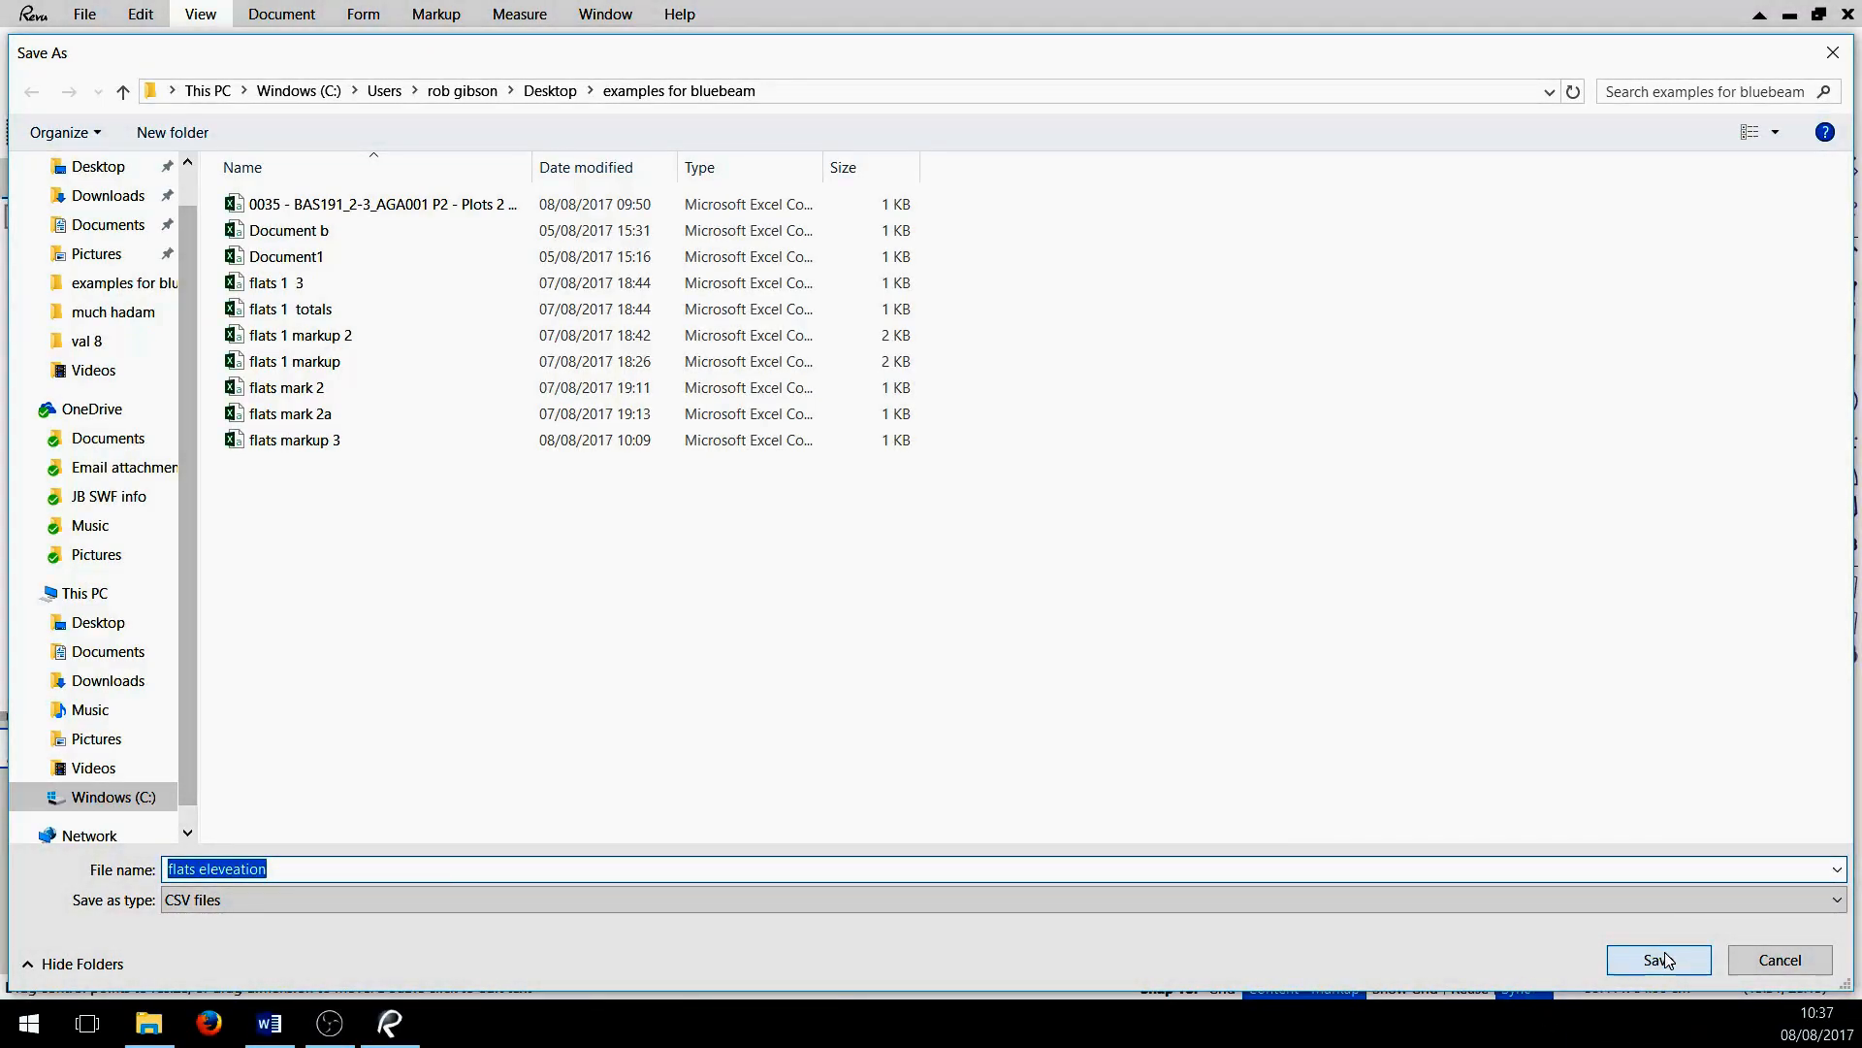
click(1664, 963)
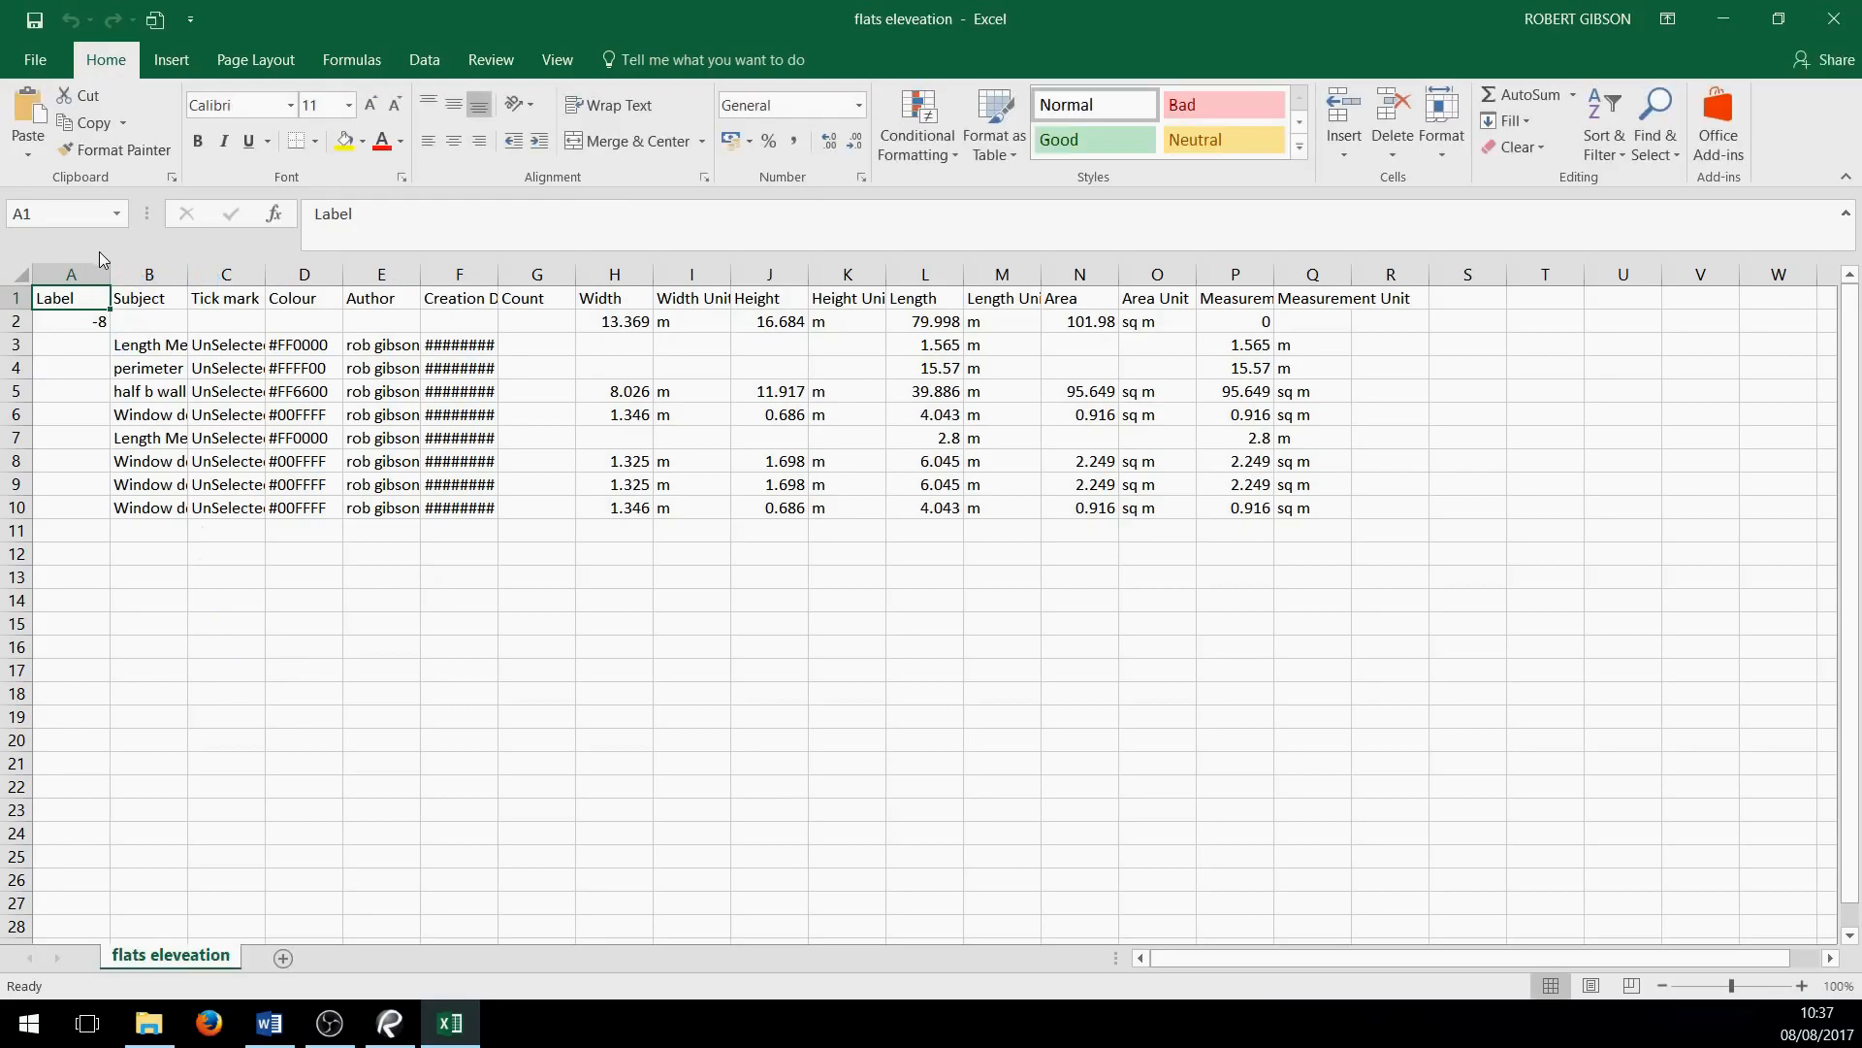
Fit the widths of the Subject and Tick mark columns to their contents in the exported Excel sheet
double_click(187, 274)
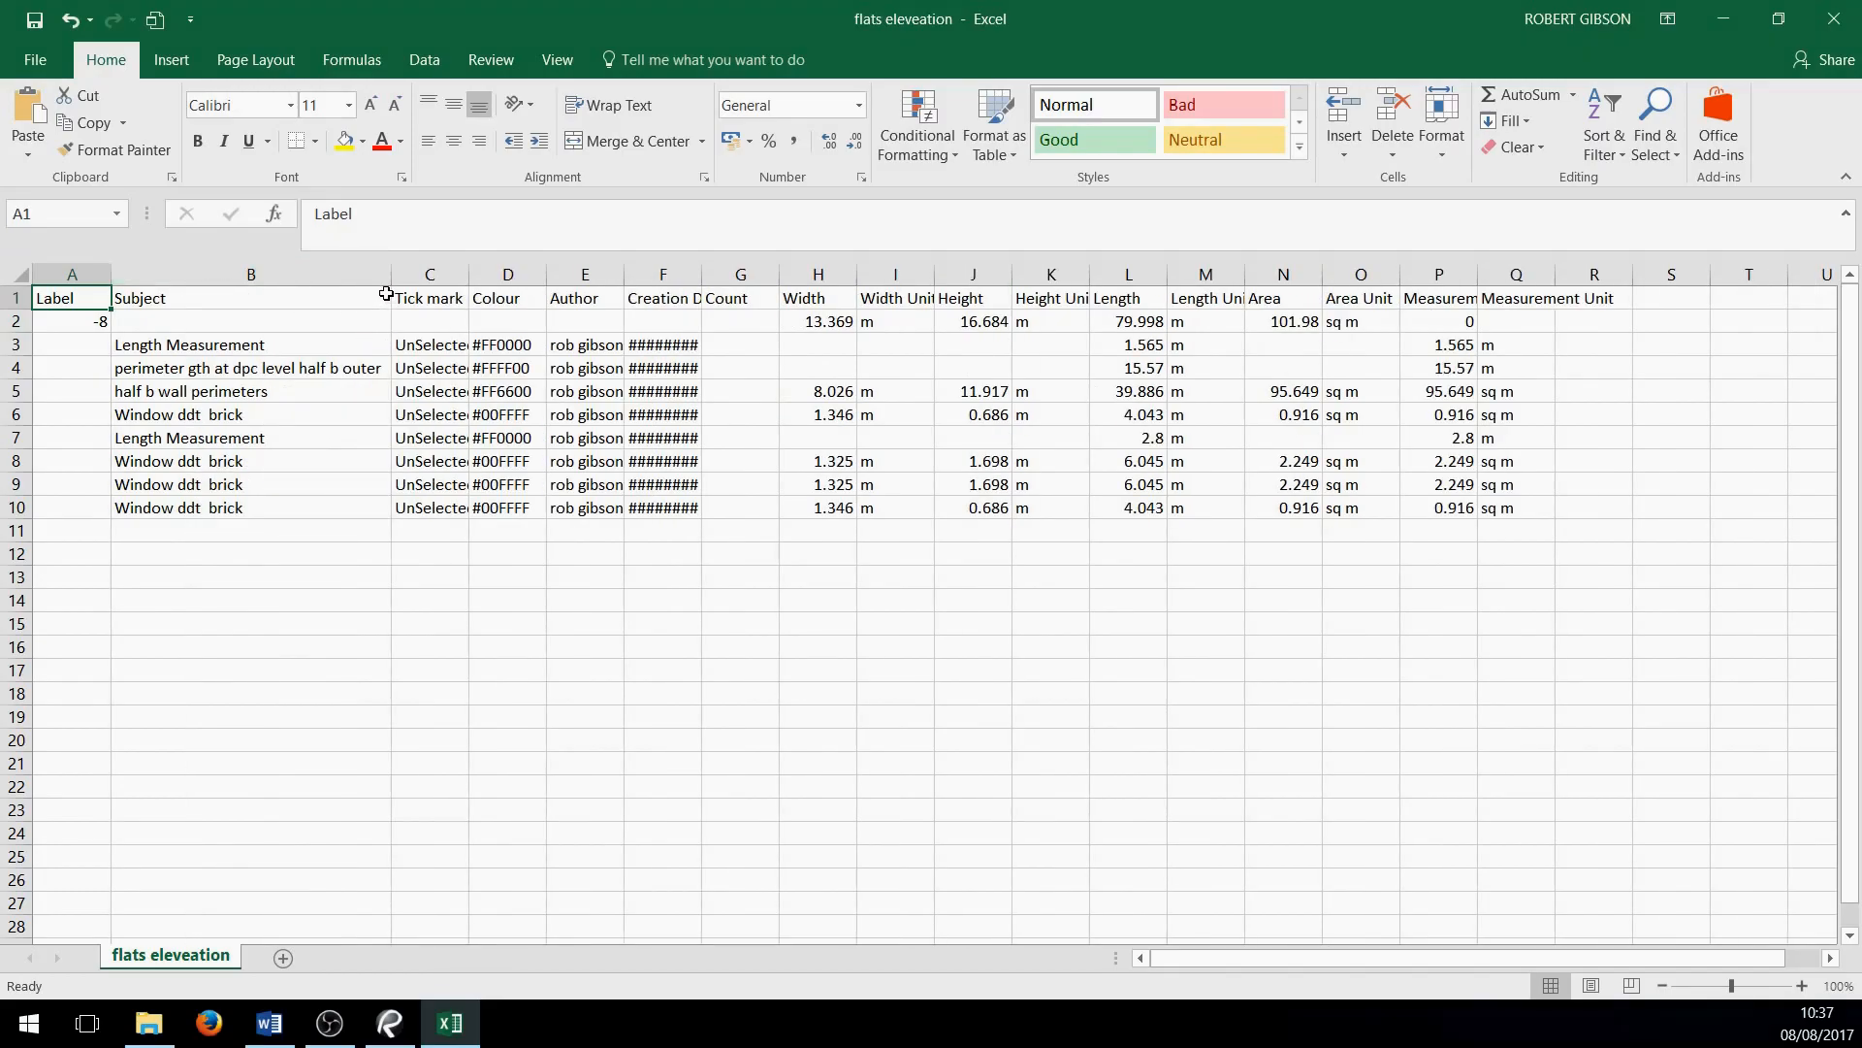
double_click(470, 280)
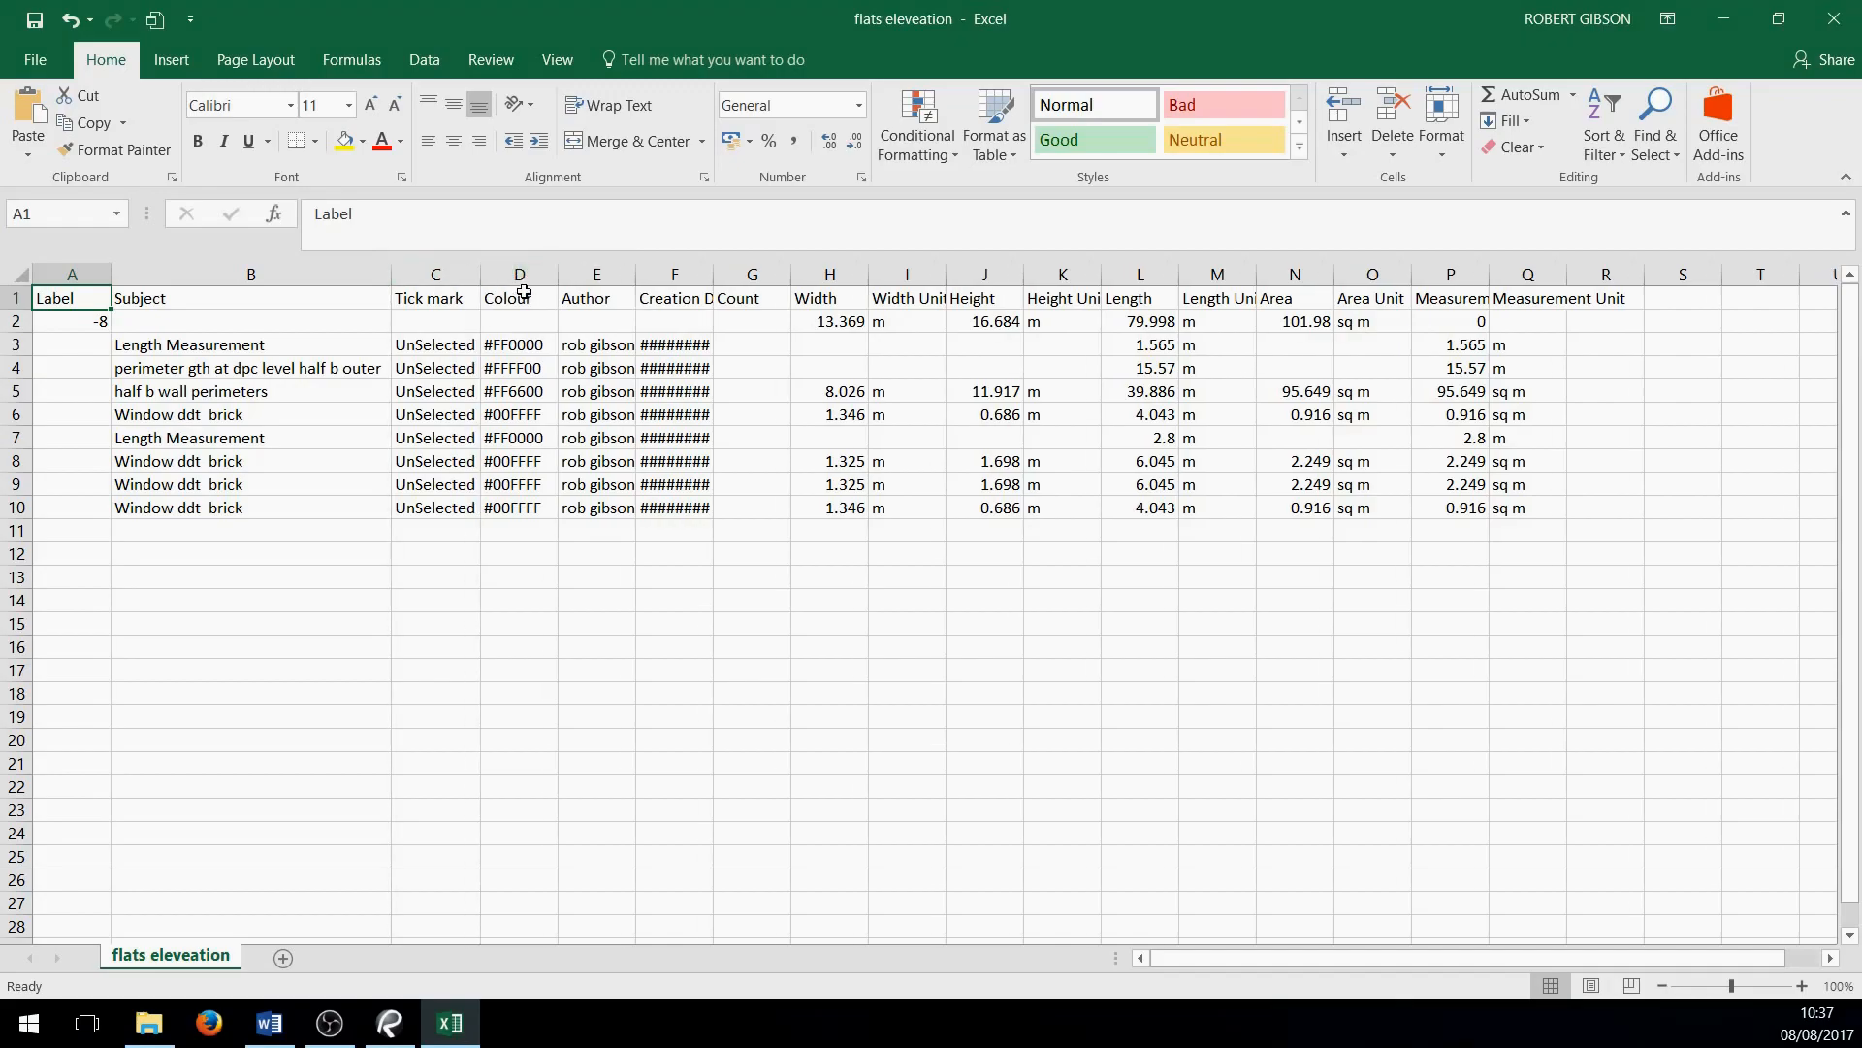
Place the smaller Excel window over the enlarged Bluebeam Revu markups list and sort the markups by subject
mouse_move(1431, 23)
mouse_down()
mouse_move(1366, 238)
mouse_move(1200, 542)
mouse_move(1173, 865)
mouse_move(1189, 803)
mouse_move(1141, 752)
mouse_up()
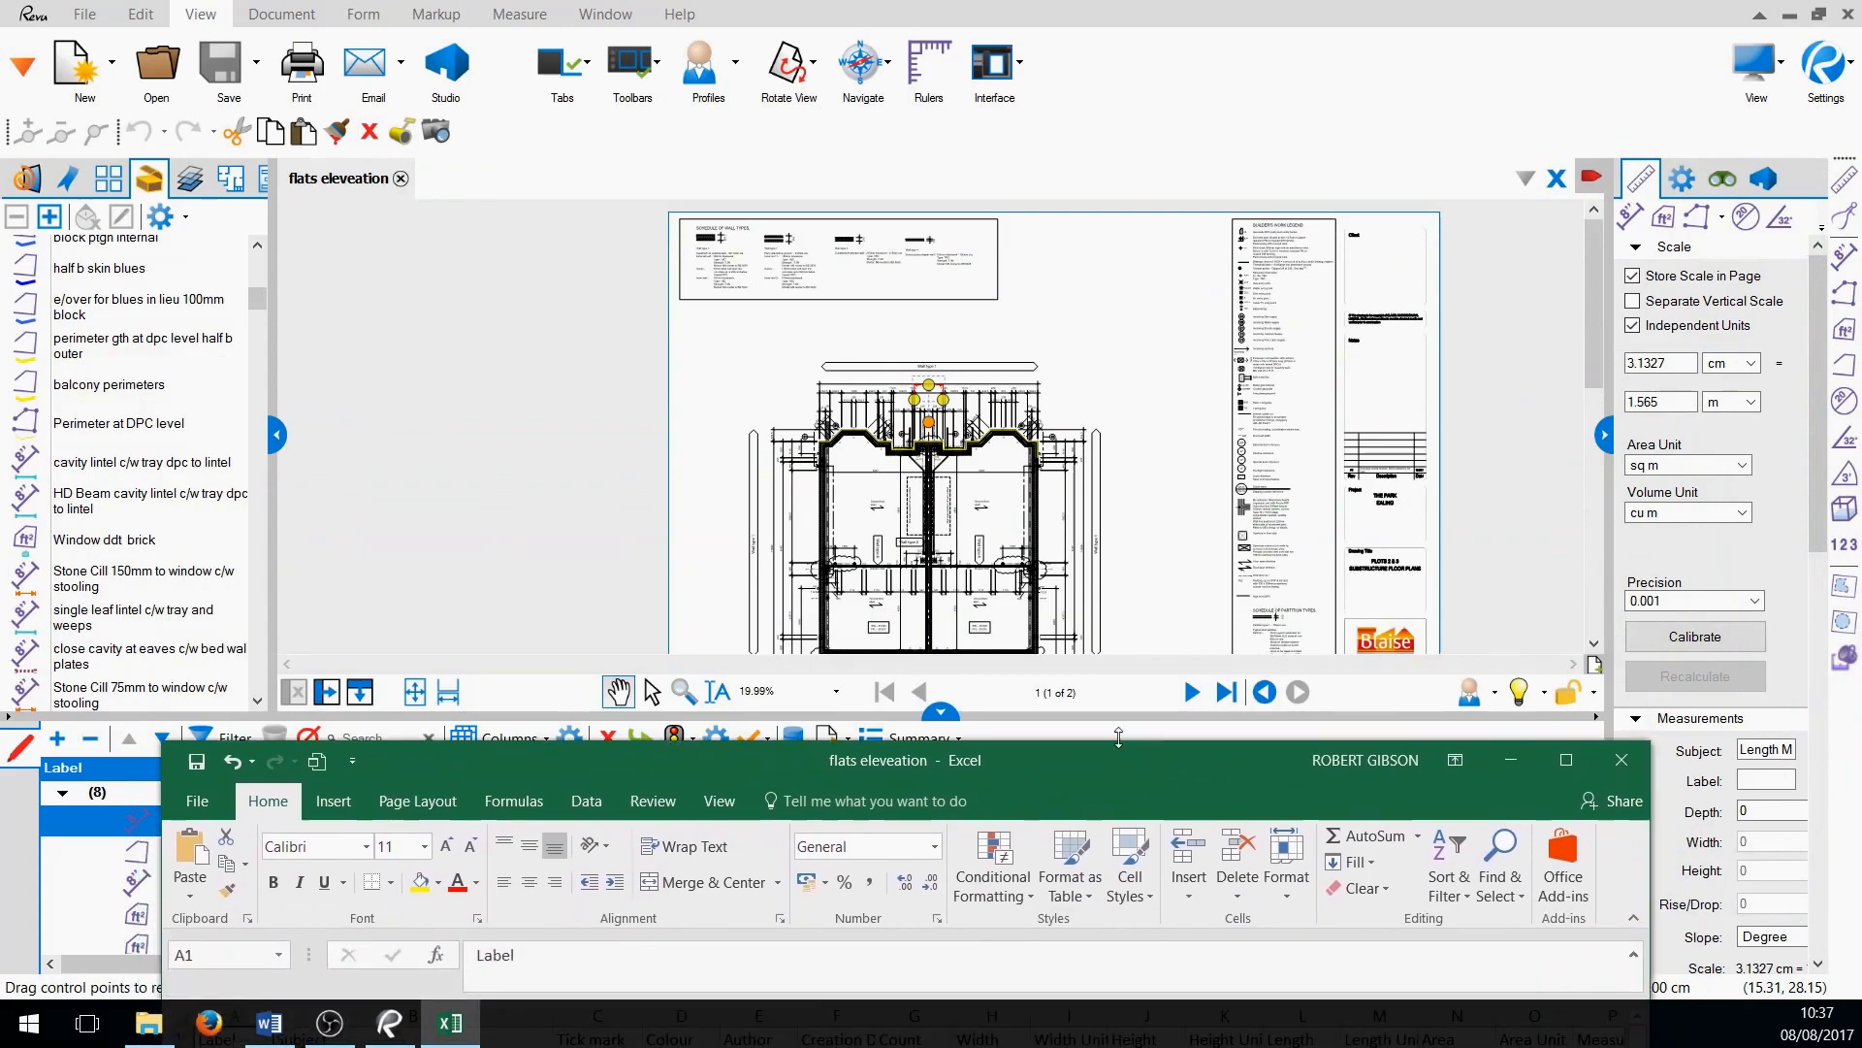
drag(926, 716, 924, 457)
click(450, 1023)
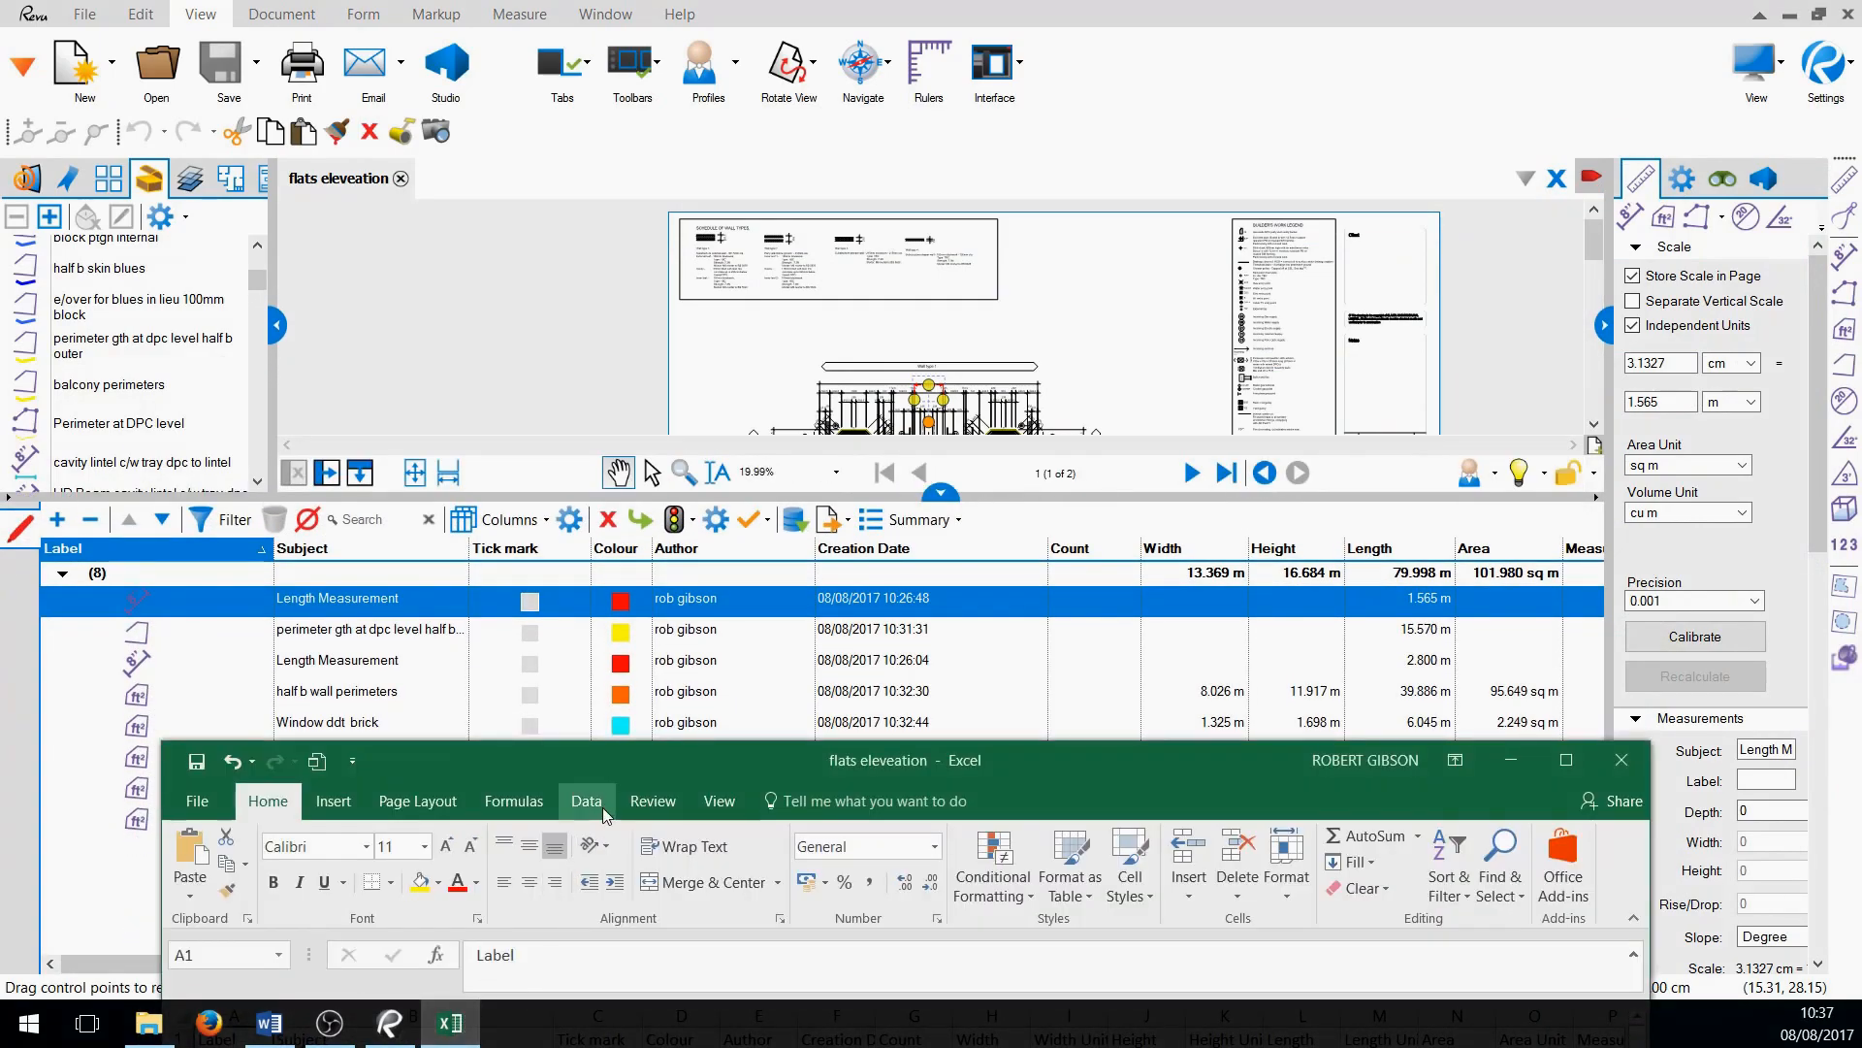
drag(608, 759, 563, 623)
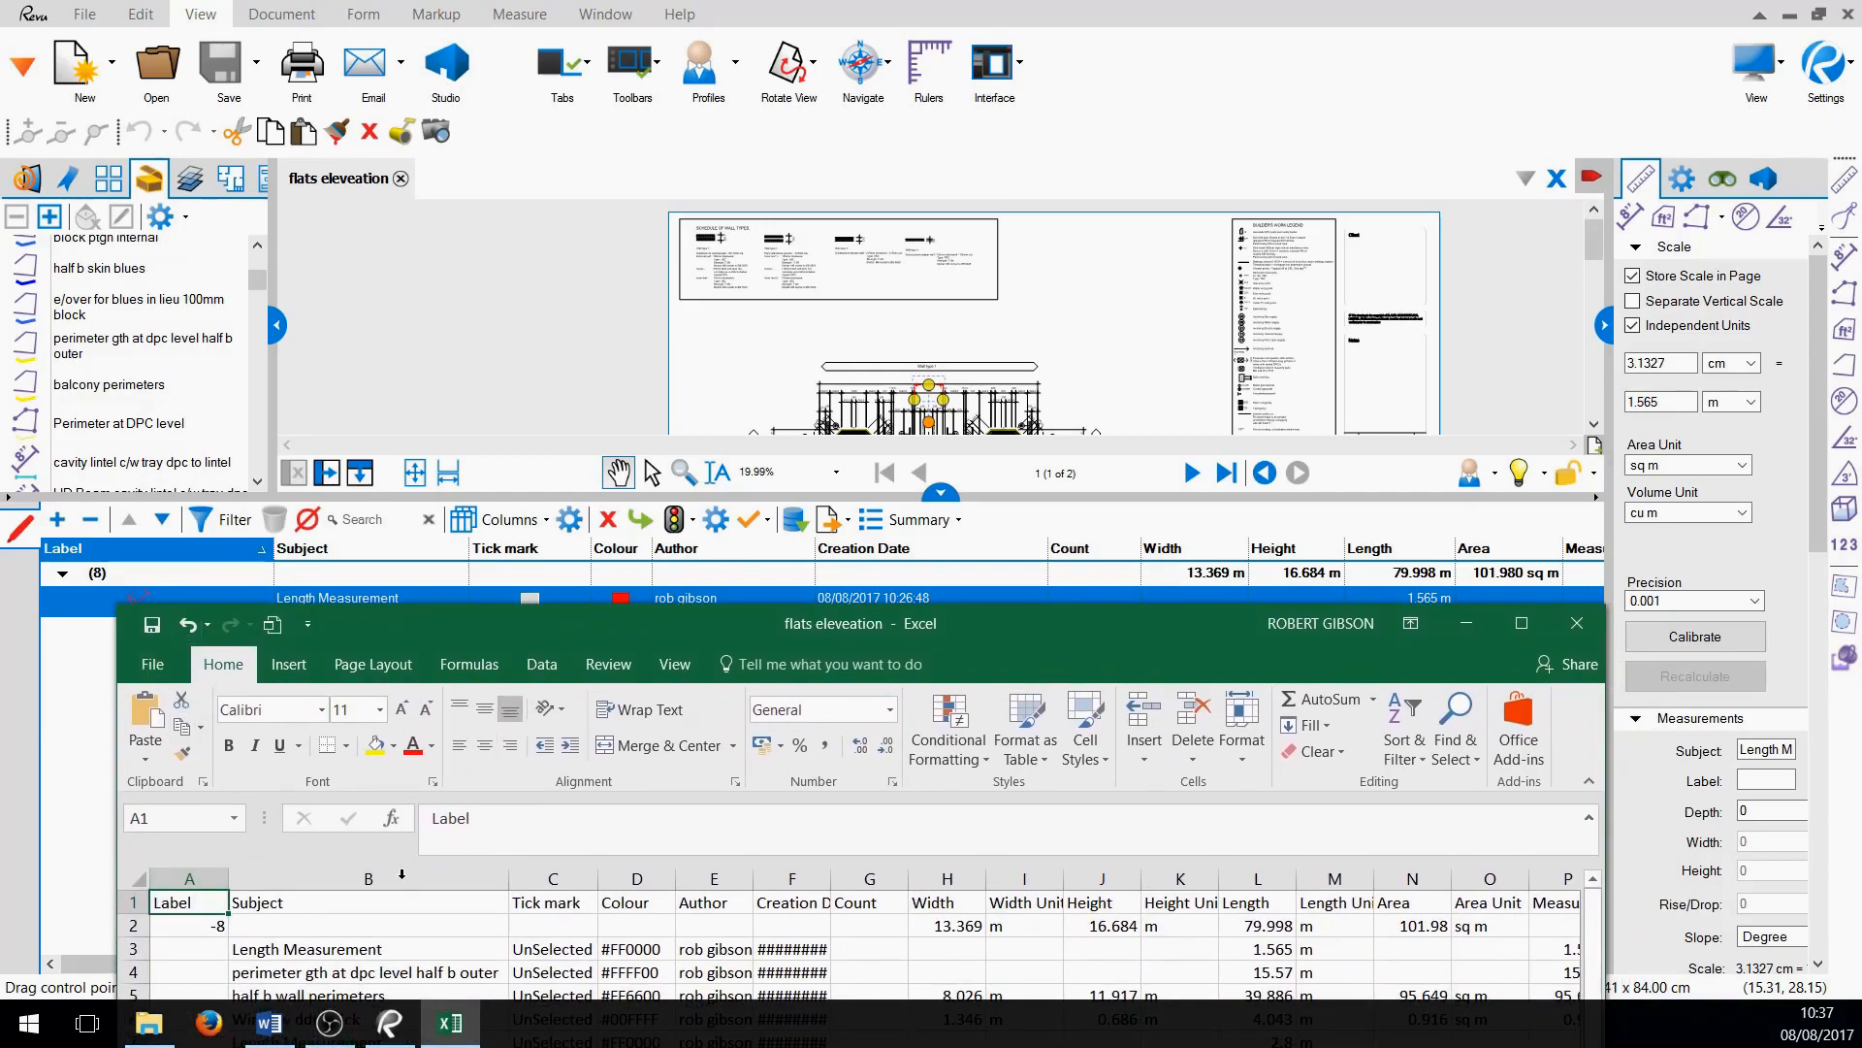
click(380, 903)
click(374, 549)
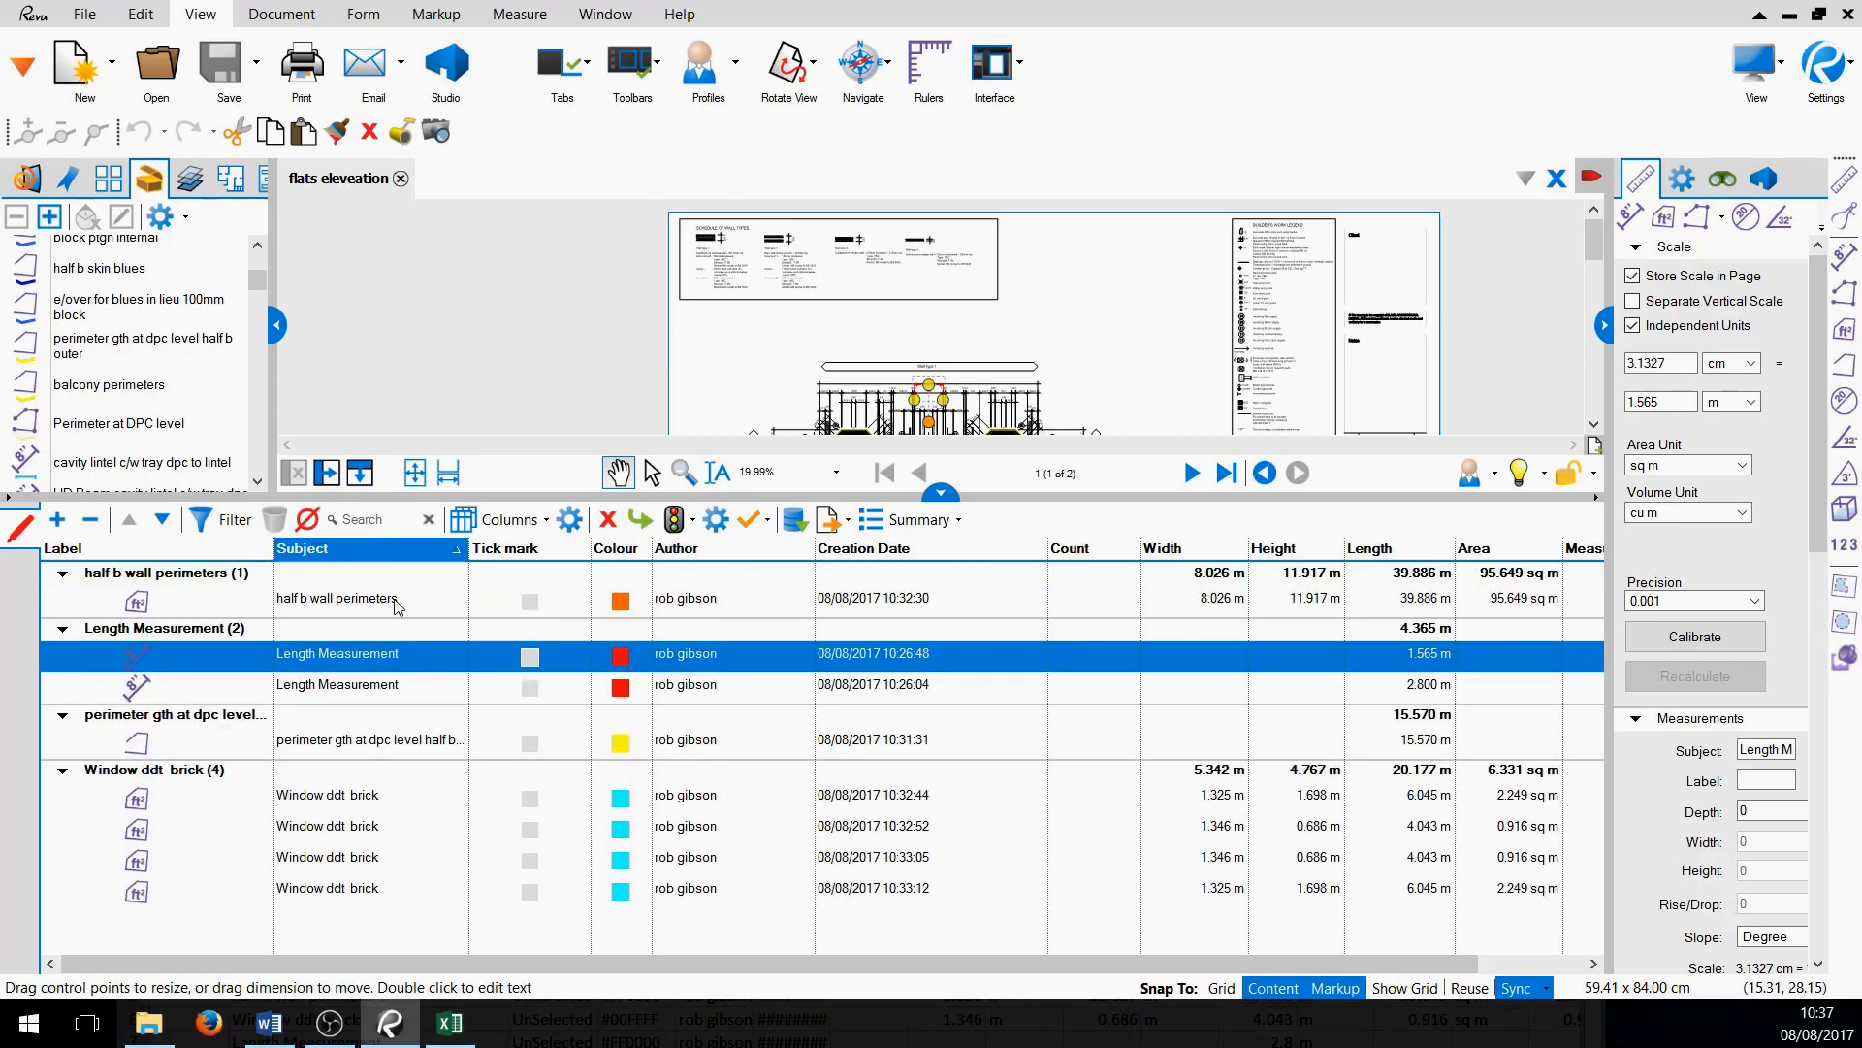
Compare the exported Excel sheet with the Bluebeam Revu markups list, sorting the list by label and back by subject
click(449, 1023)
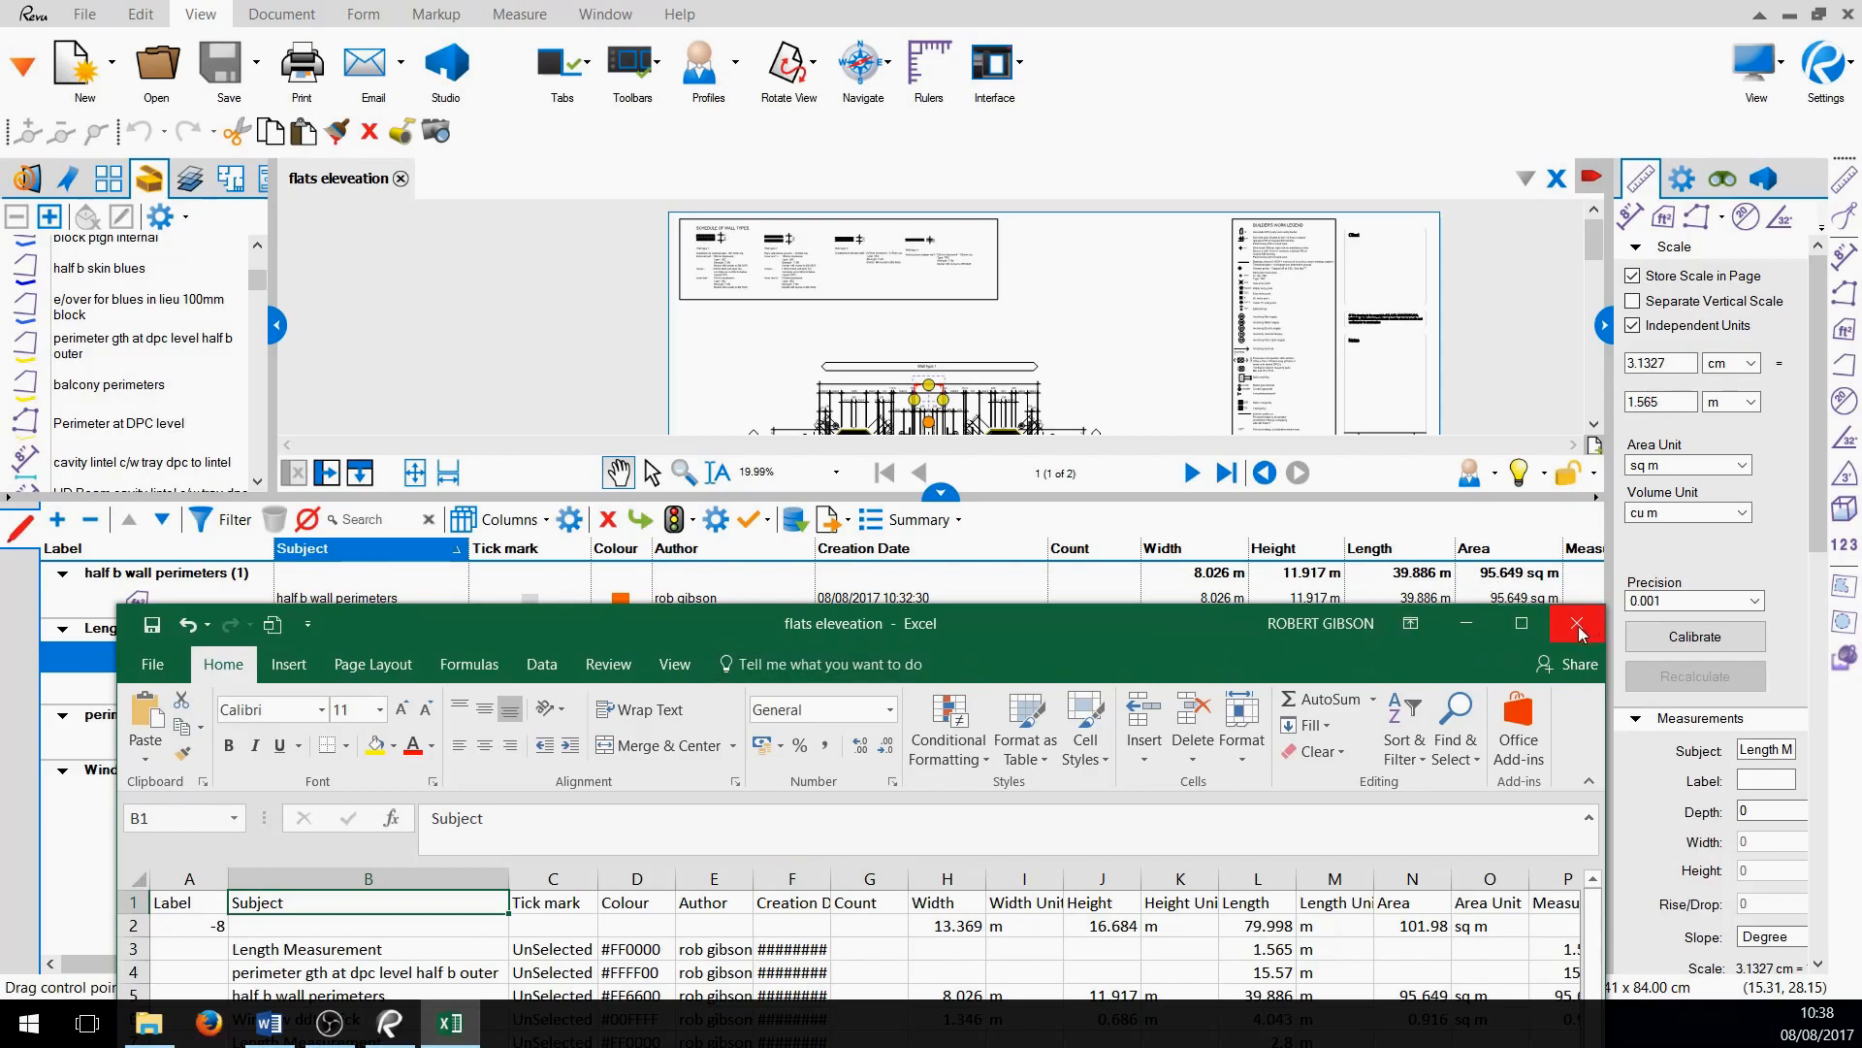
drag(1164, 639, 1227, 242)
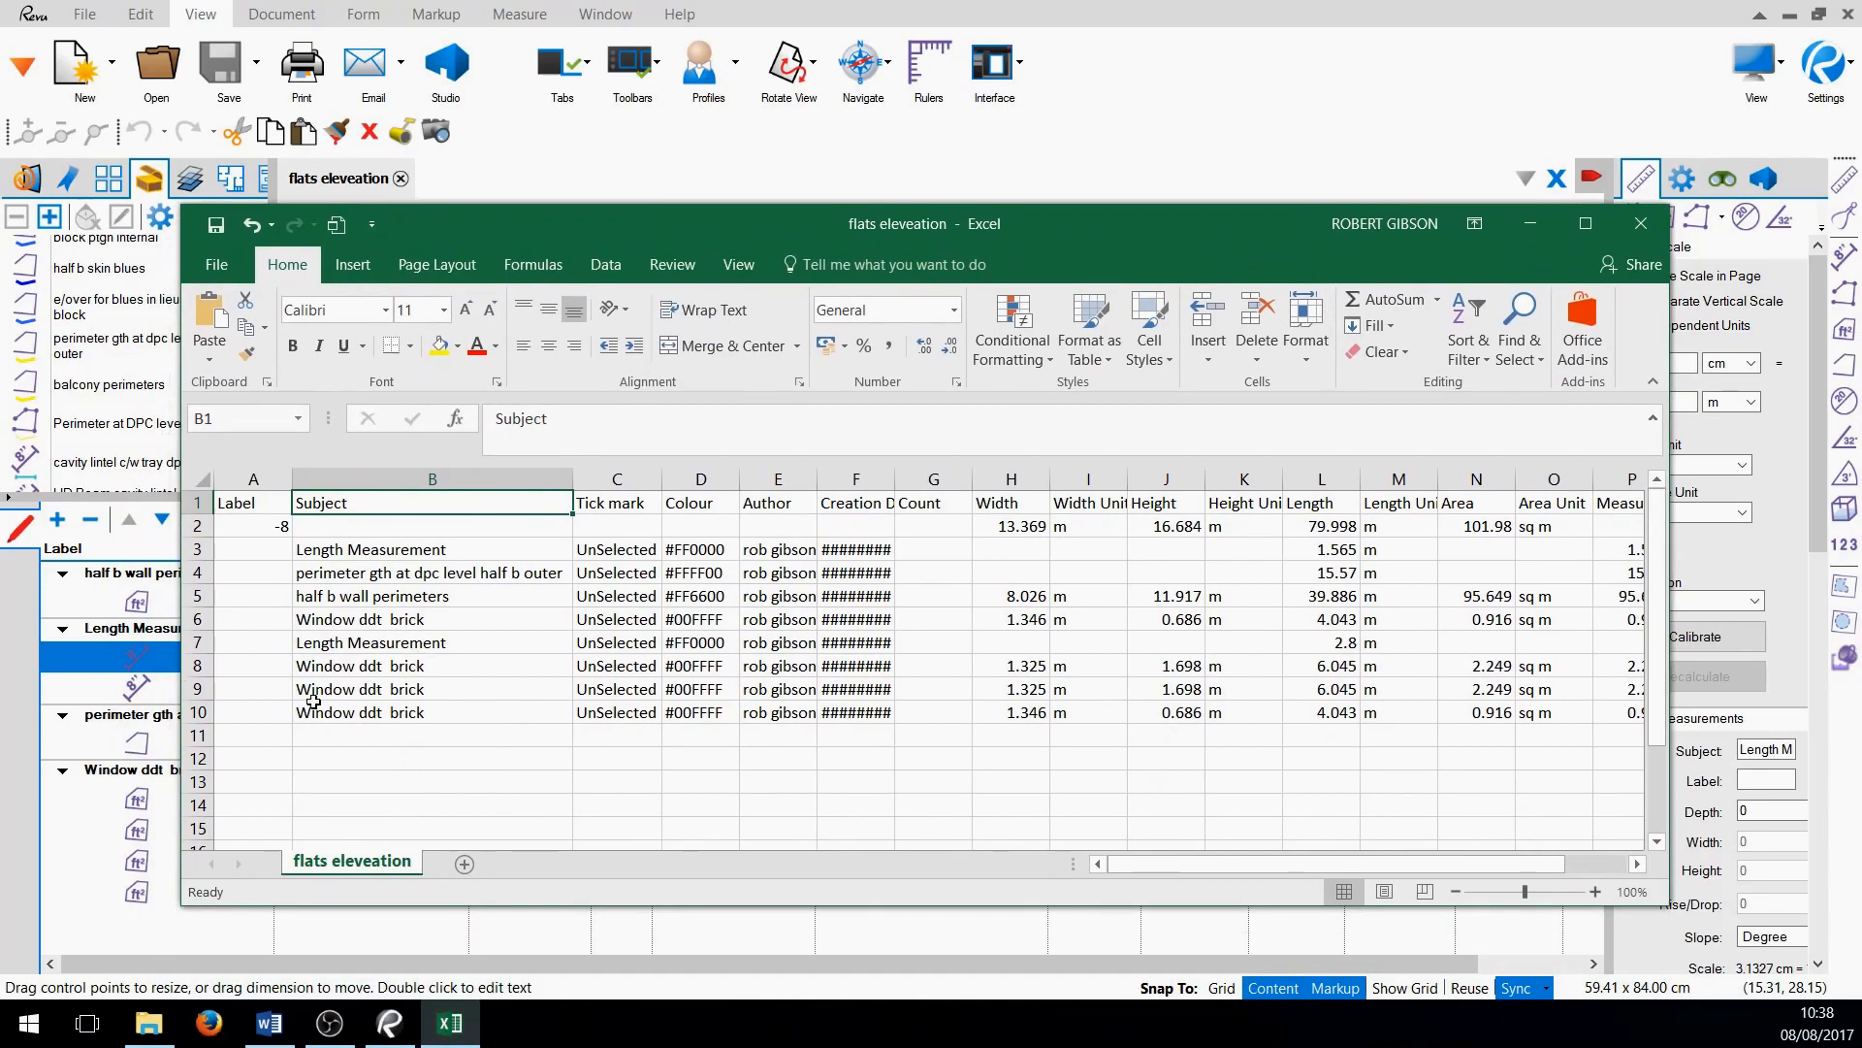
click(93, 554)
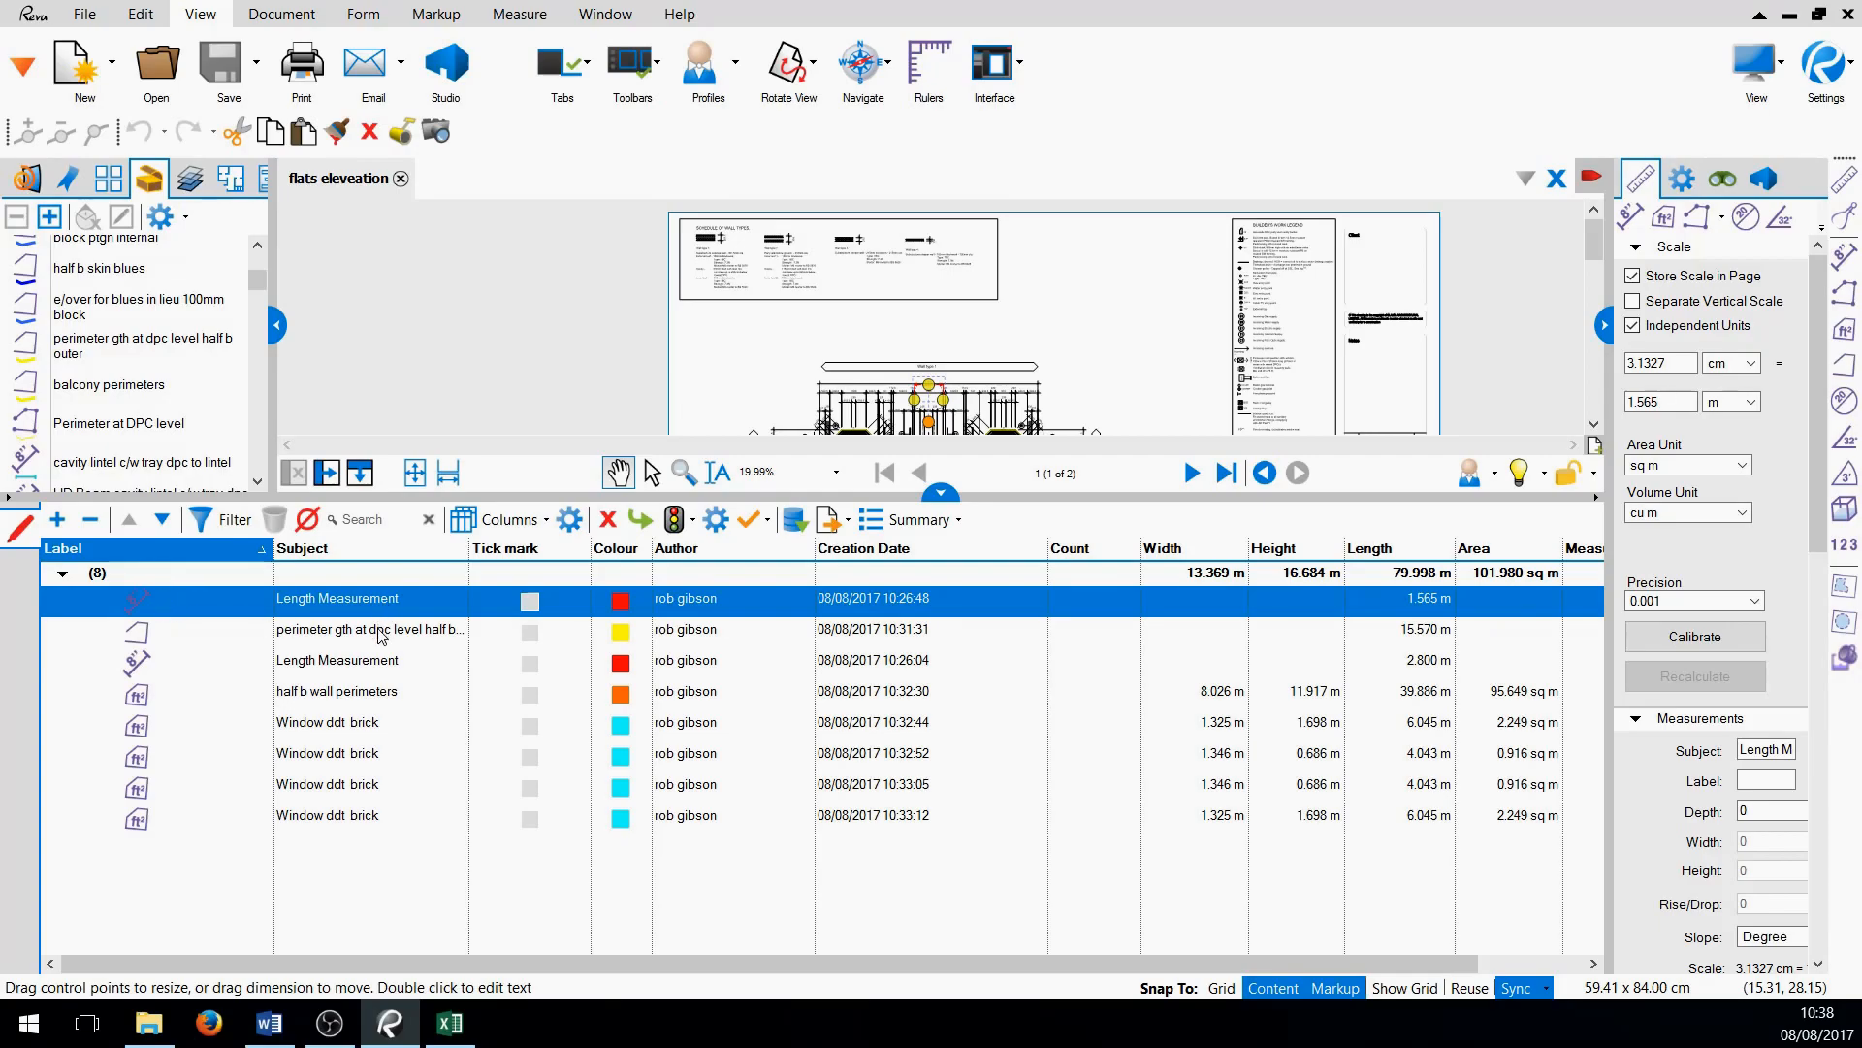
click(366, 551)
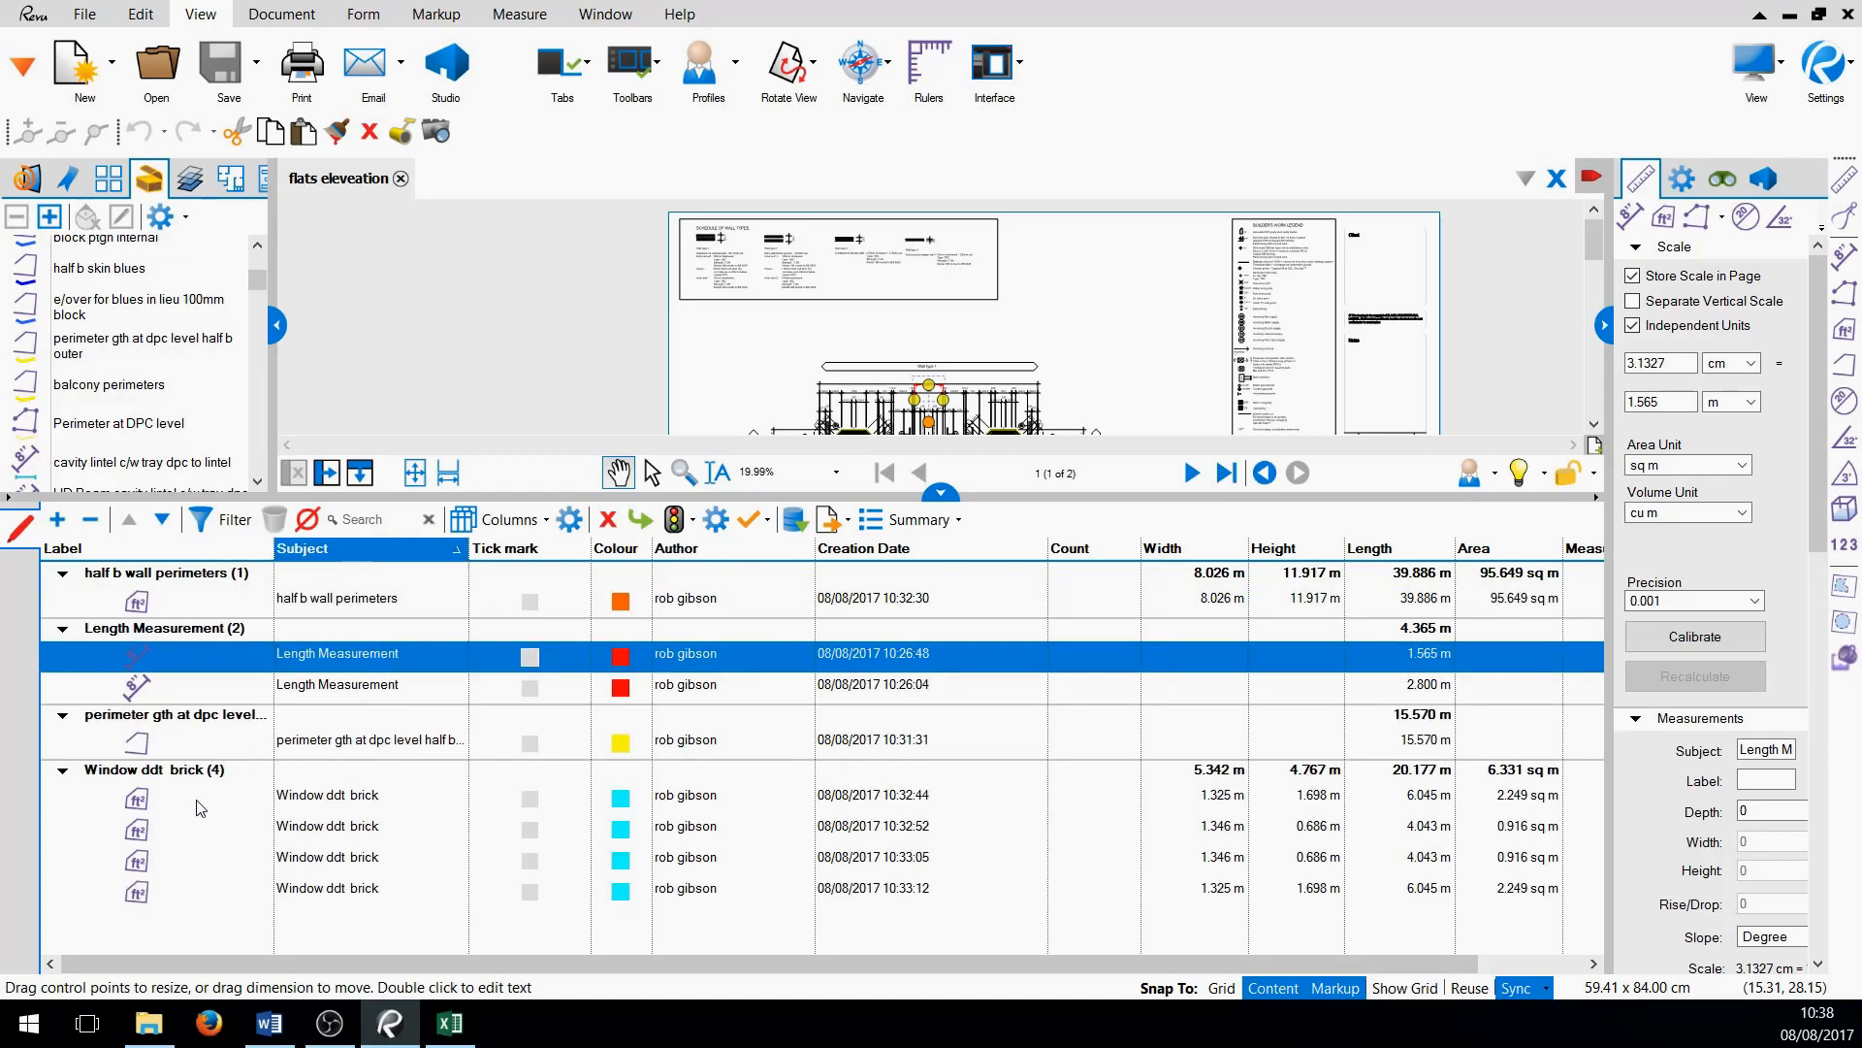
Hide the Tick mark, Colour, Author and Creation Date columns in the markups list
click(540, 525)
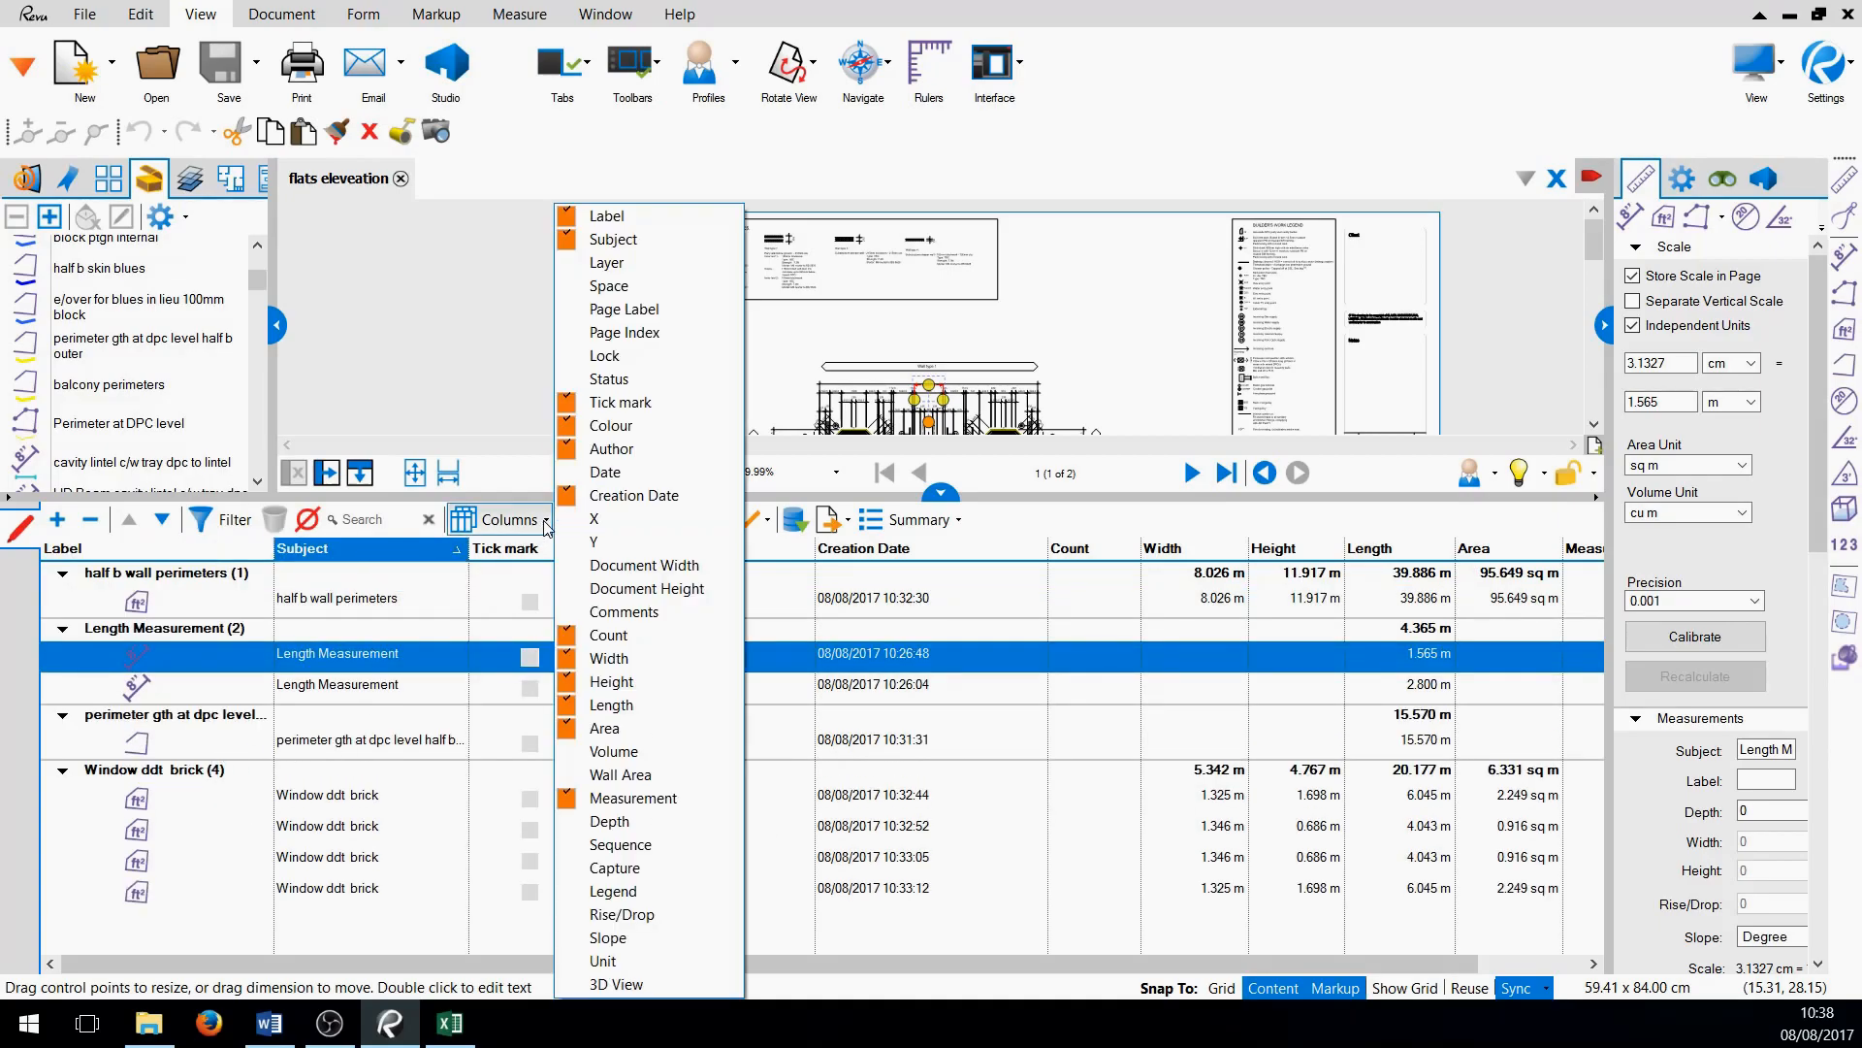
click(577, 407)
click(577, 427)
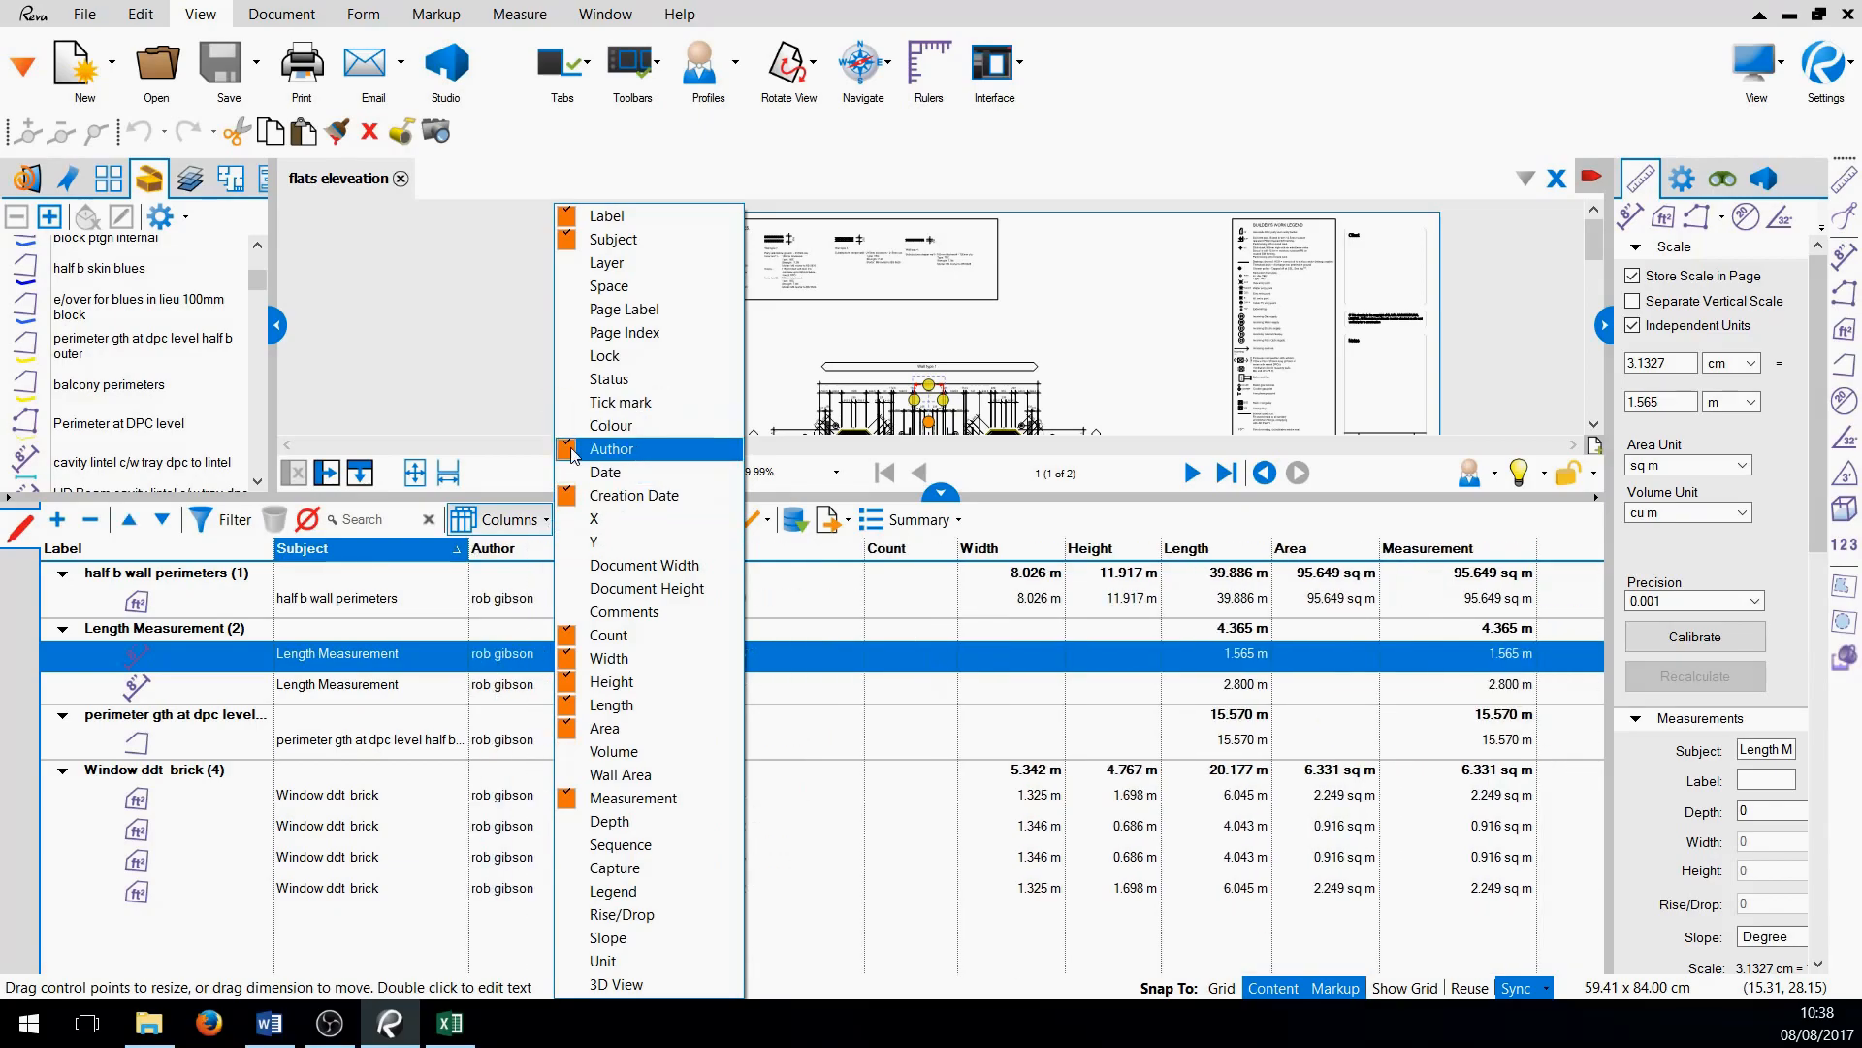
click(574, 451)
click(576, 496)
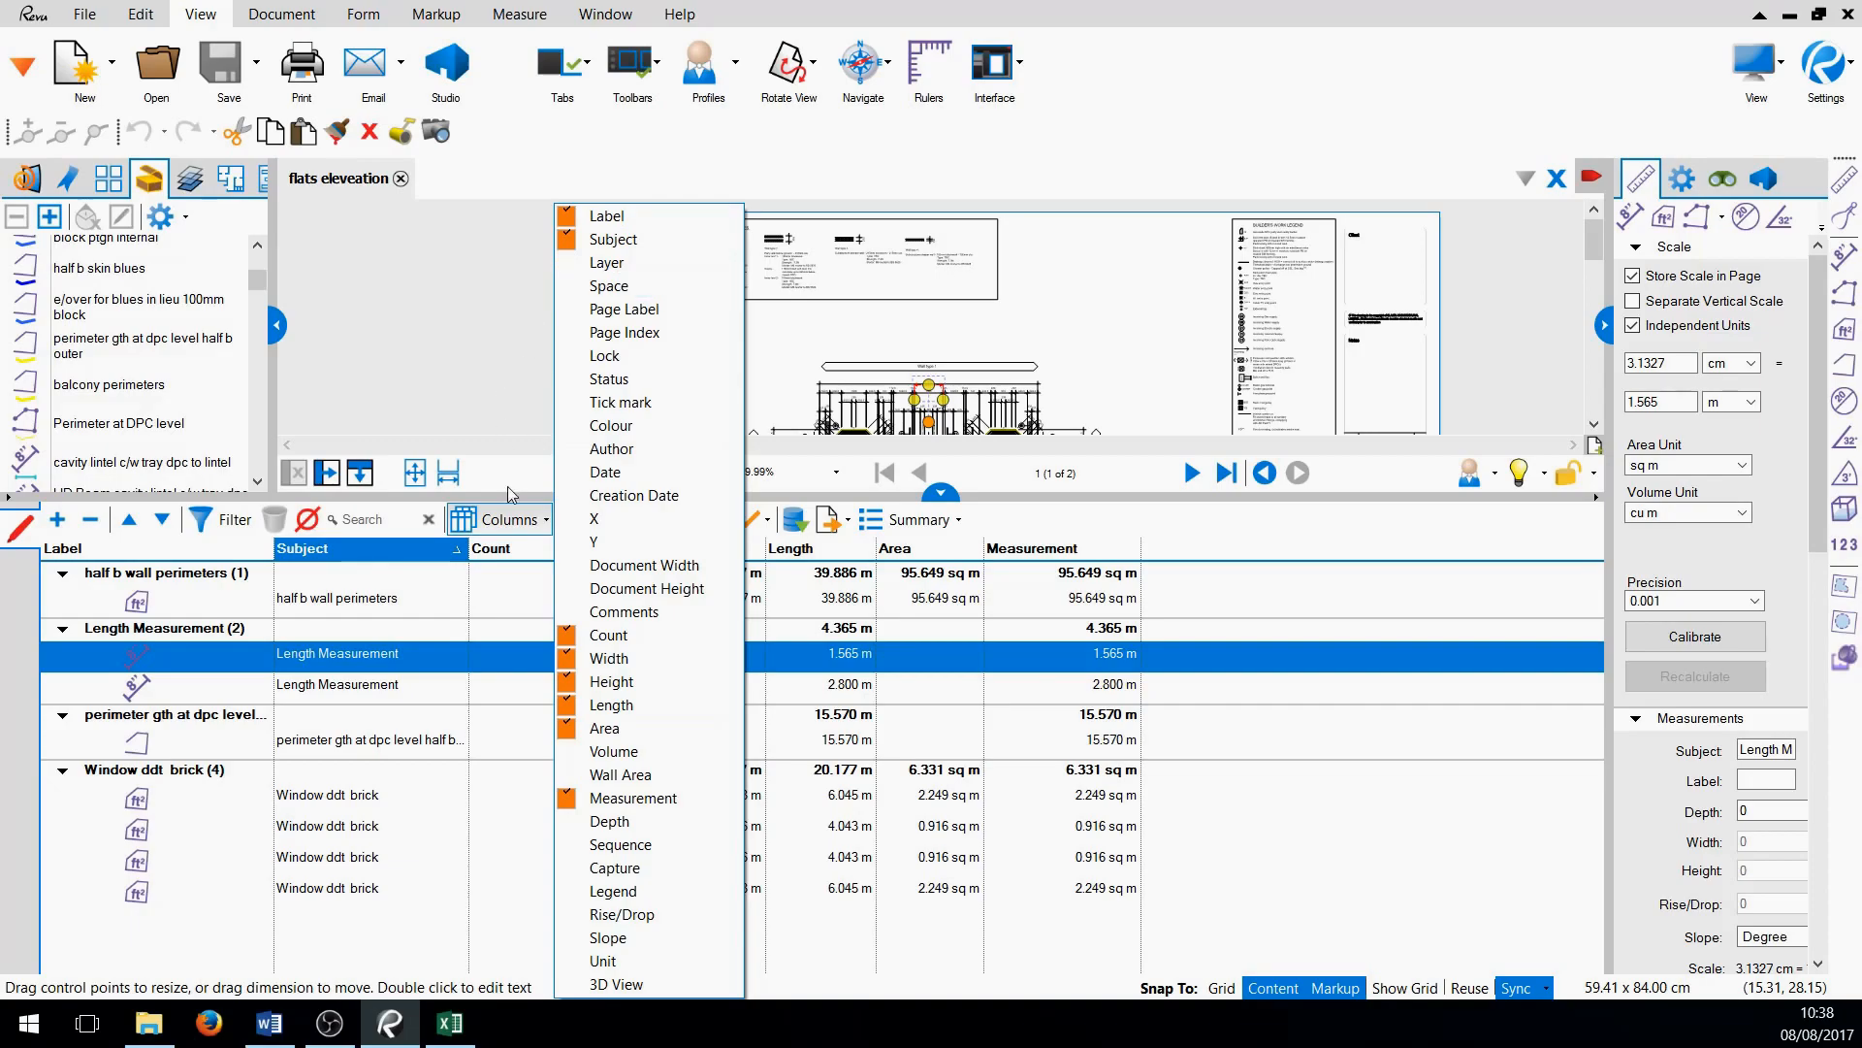
click(691, 803)
click(687, 804)
click(1084, 366)
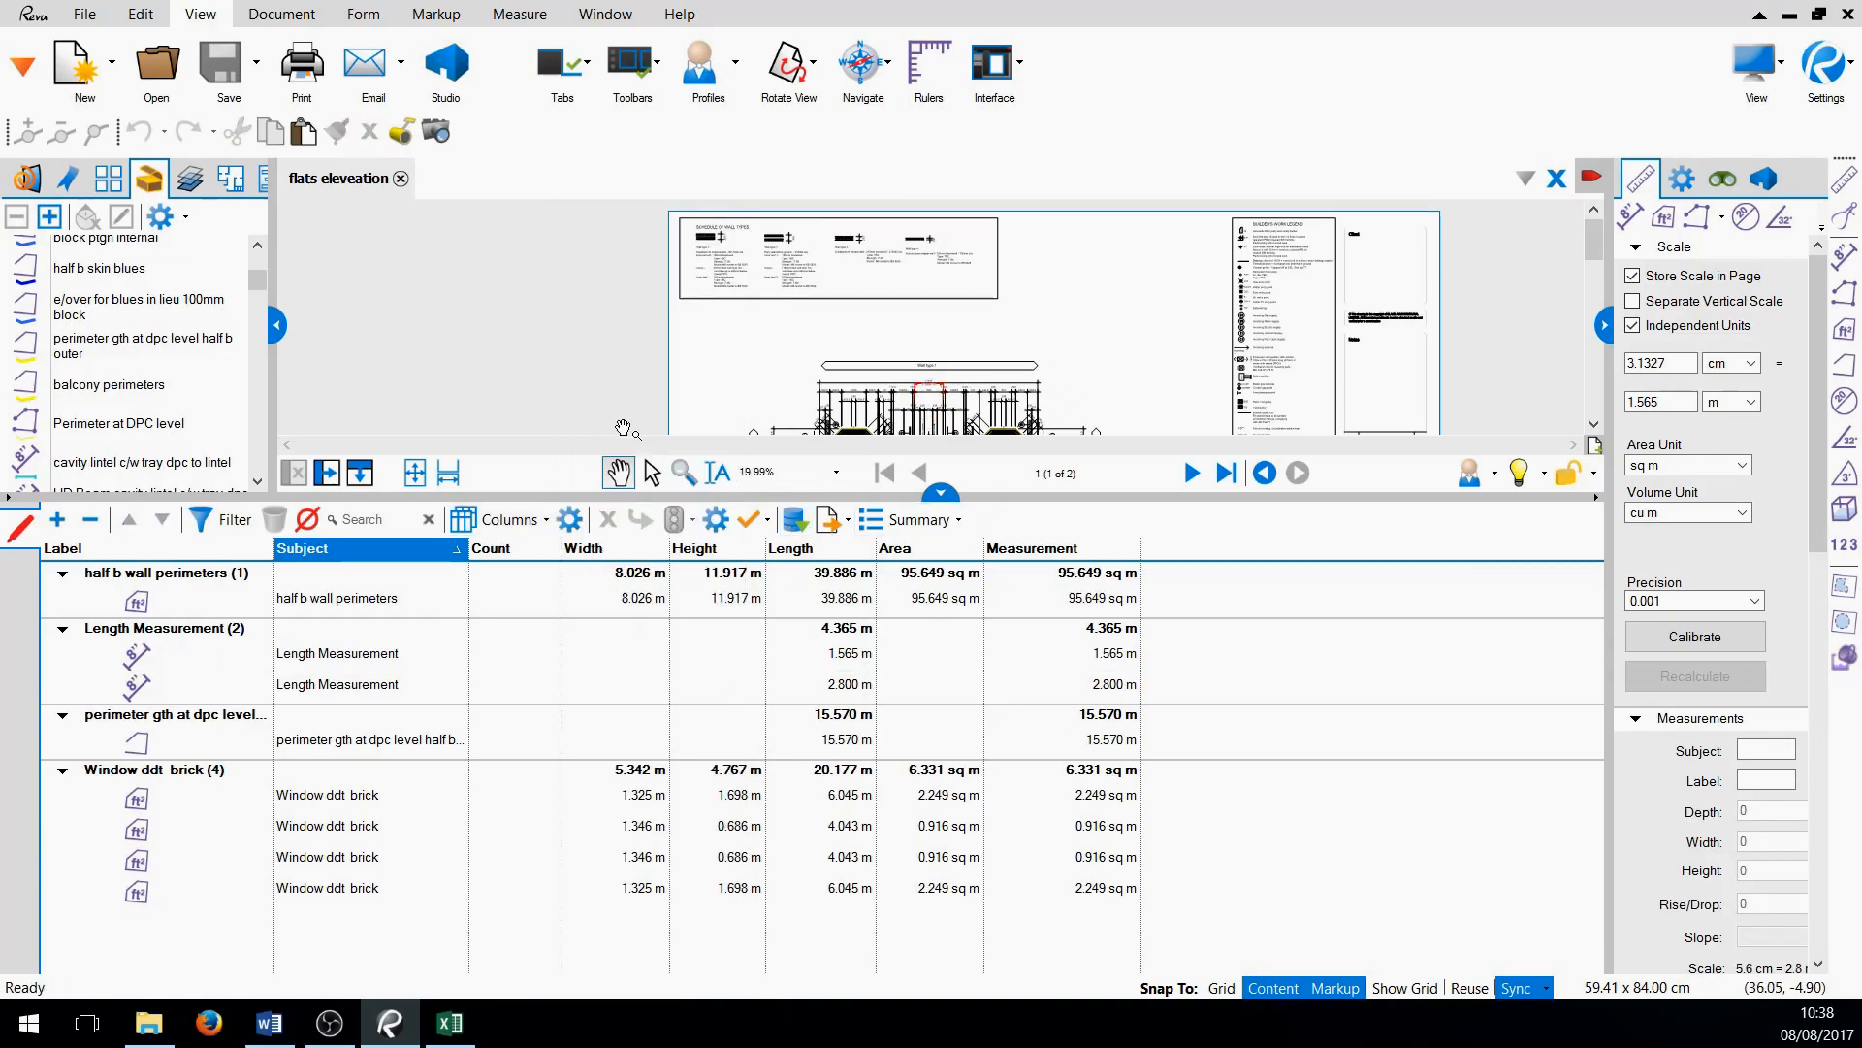
Label the first three Window ddt brick markups "ist", "2nd floor" and "3rd"
double_click(214, 805)
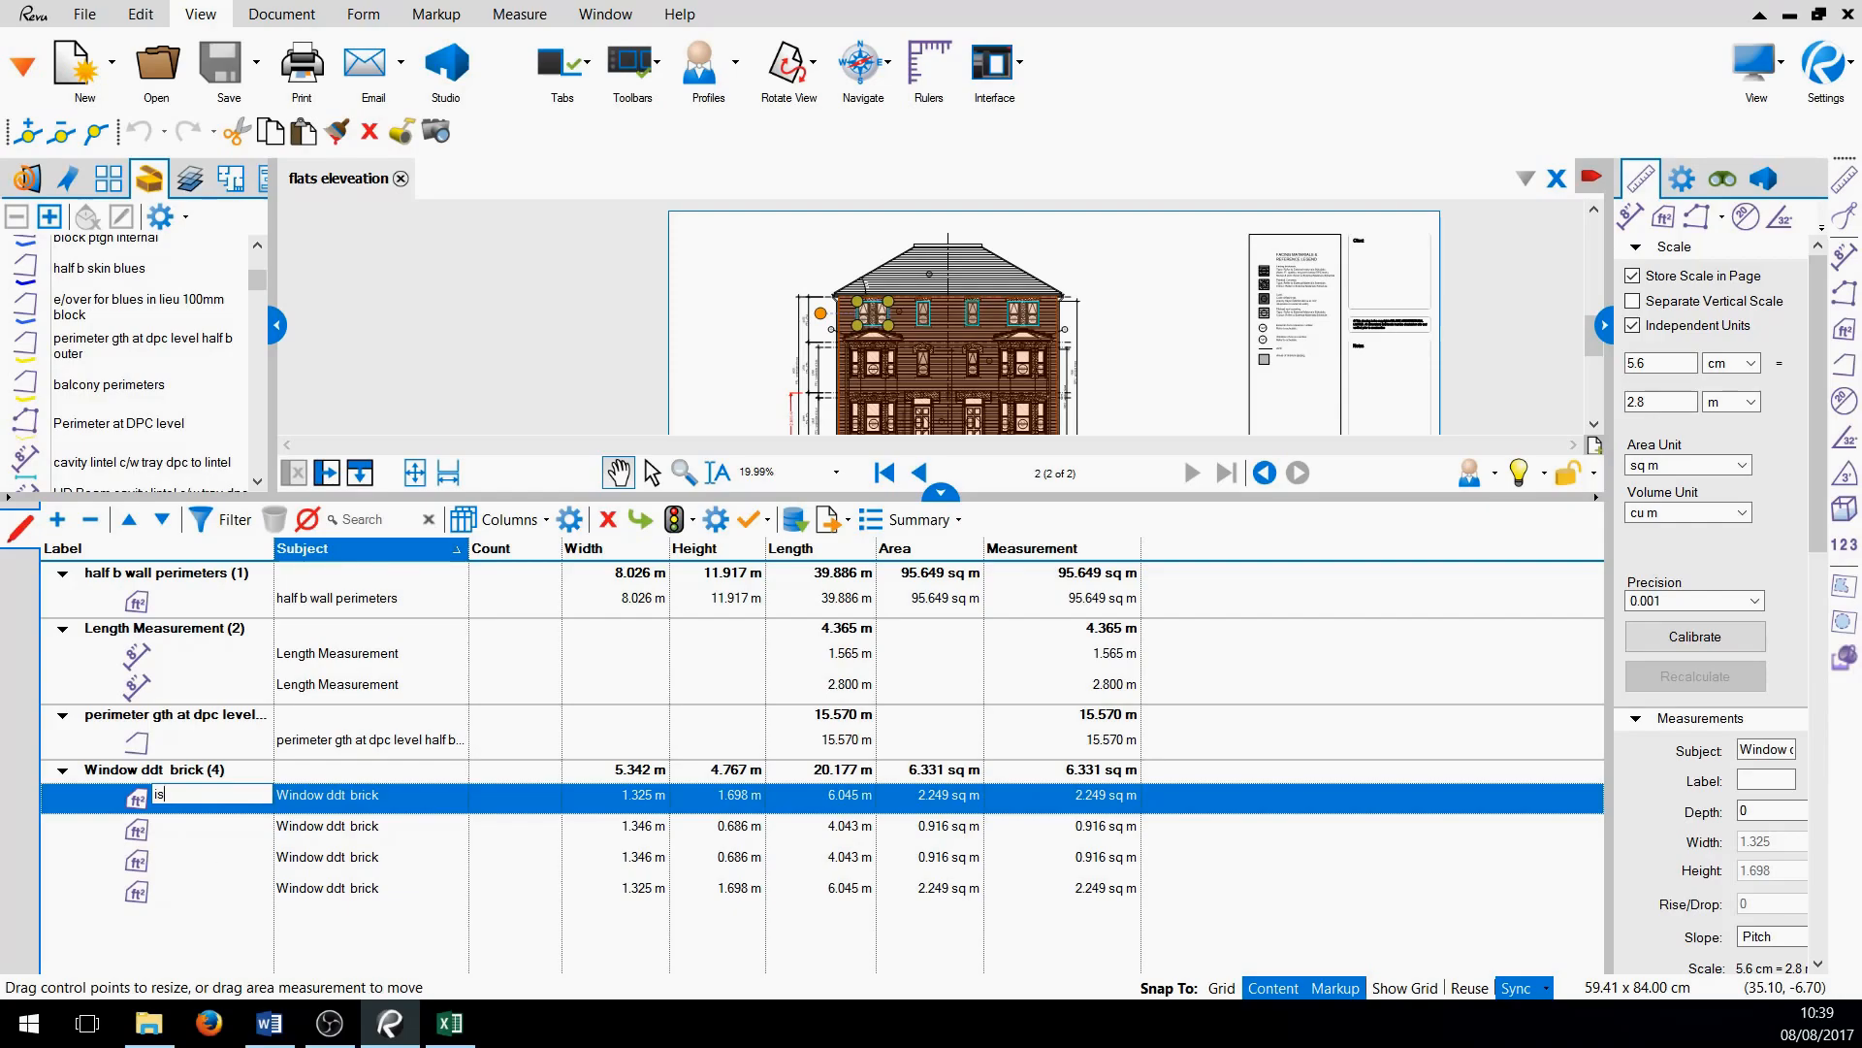
double_click(191, 834)
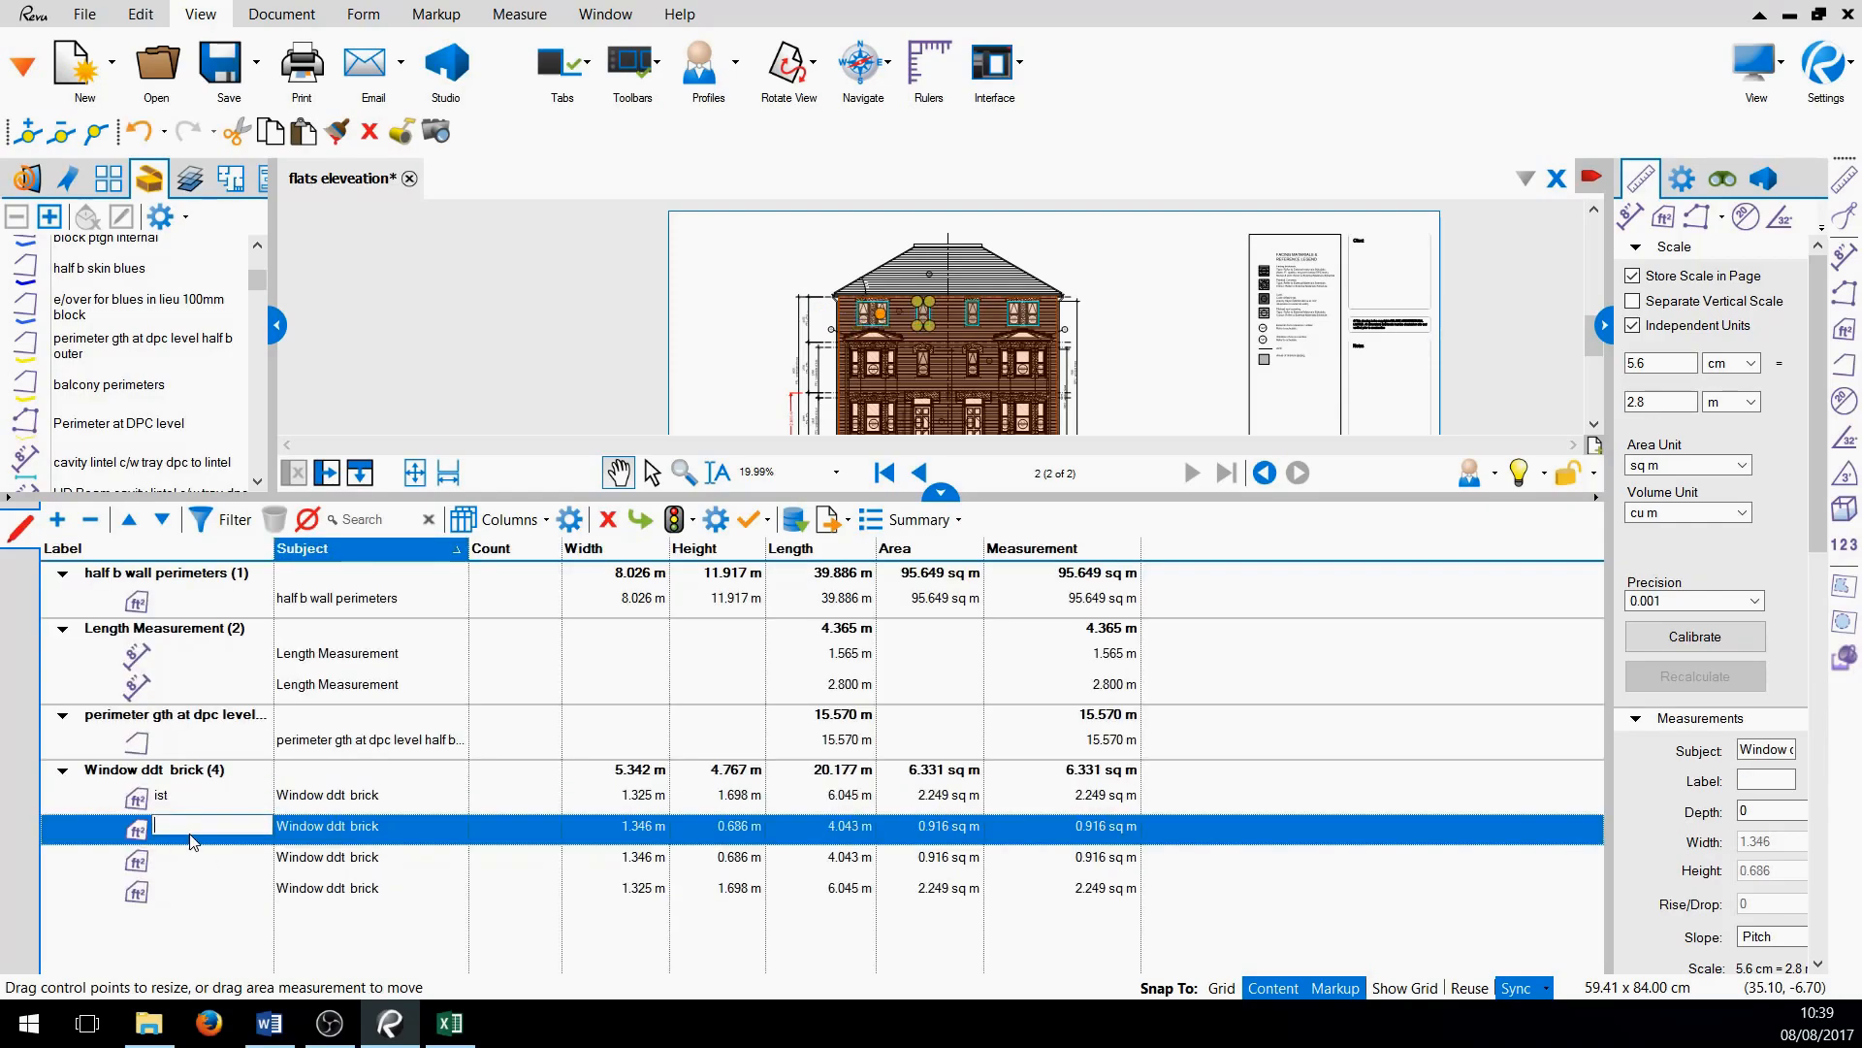
text(2nd floor)
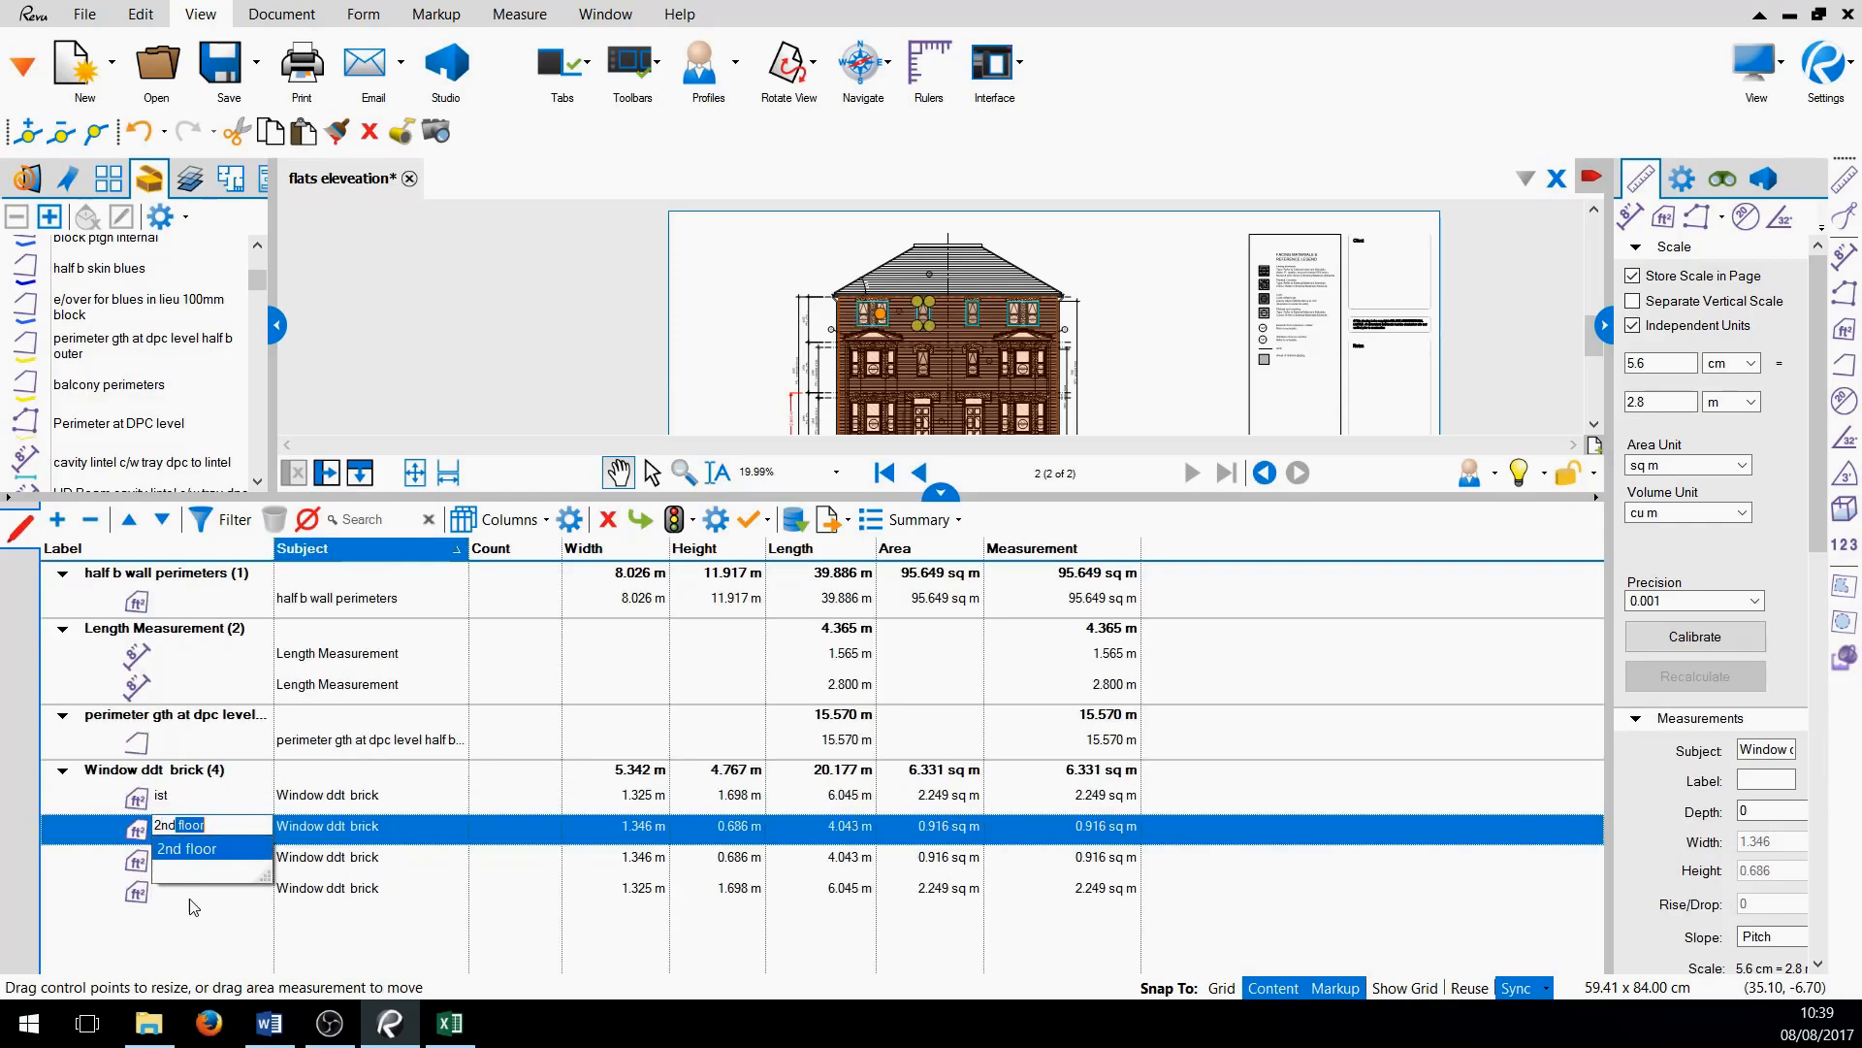
key(Return)
double_click(194, 858)
text(3rd)
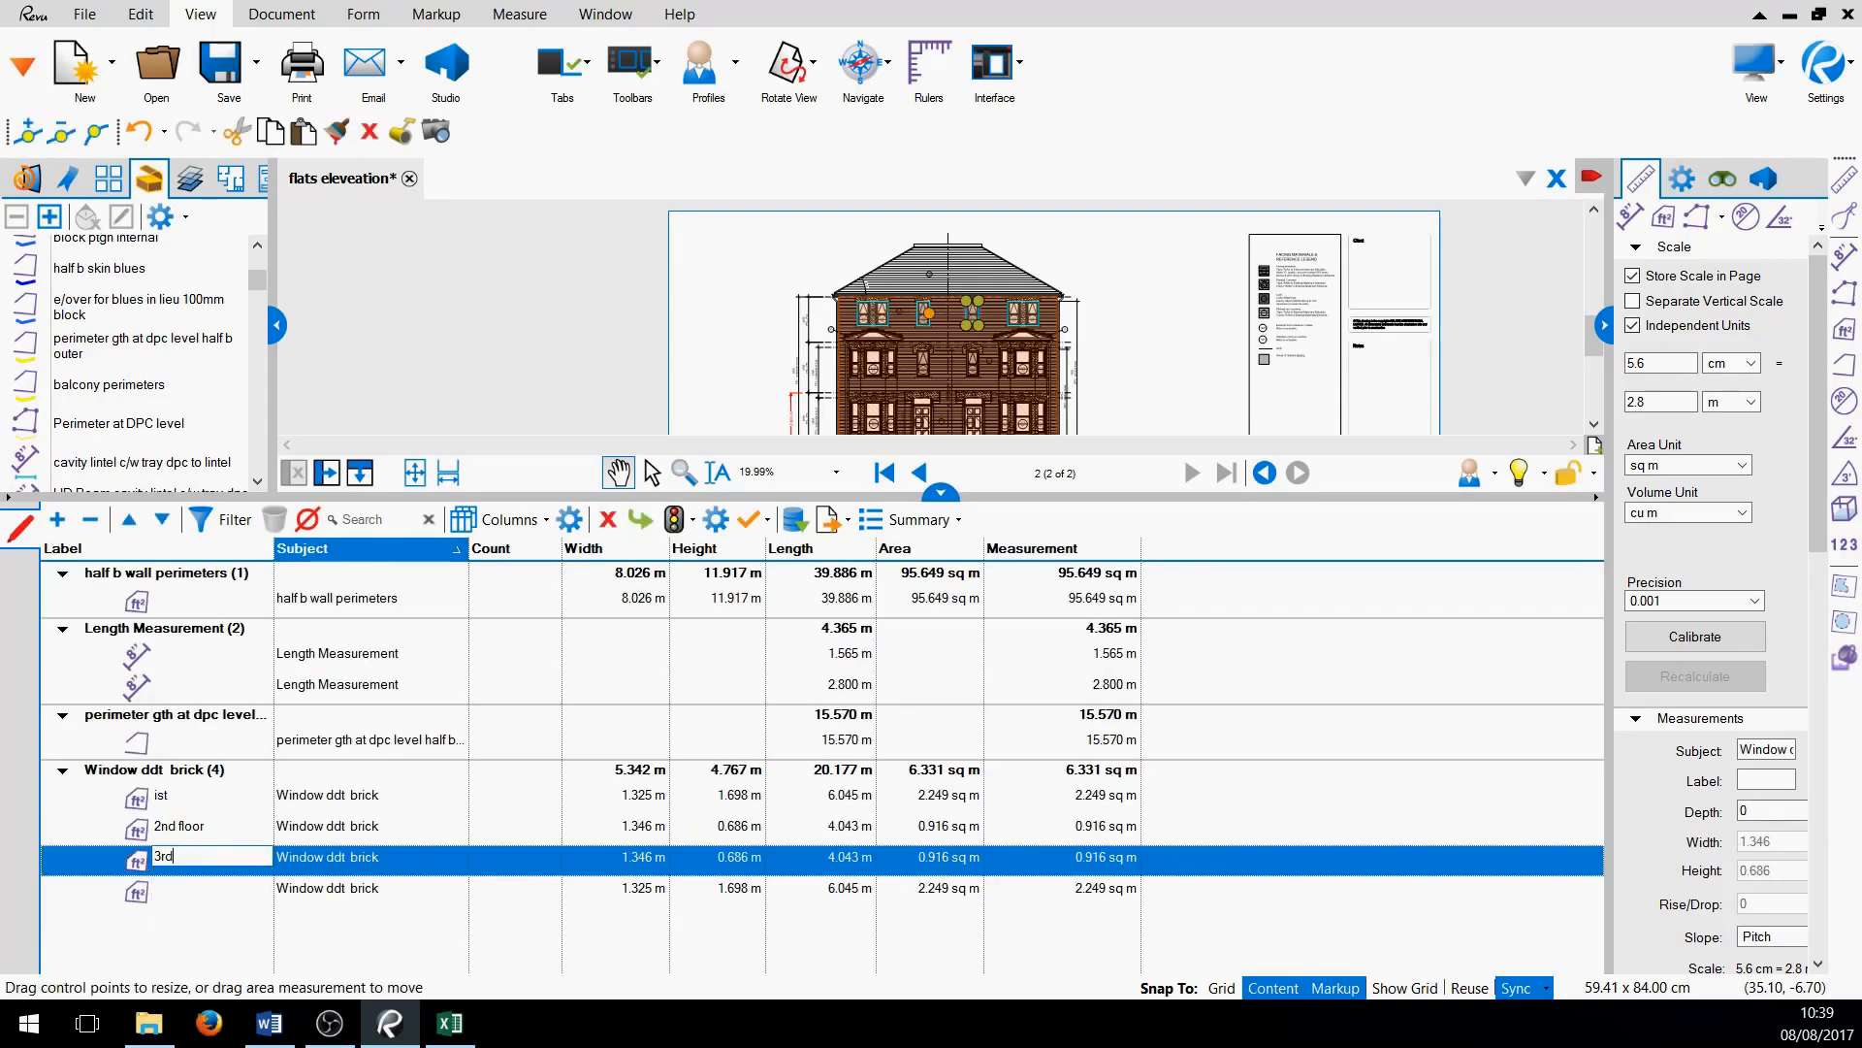
click(219, 929)
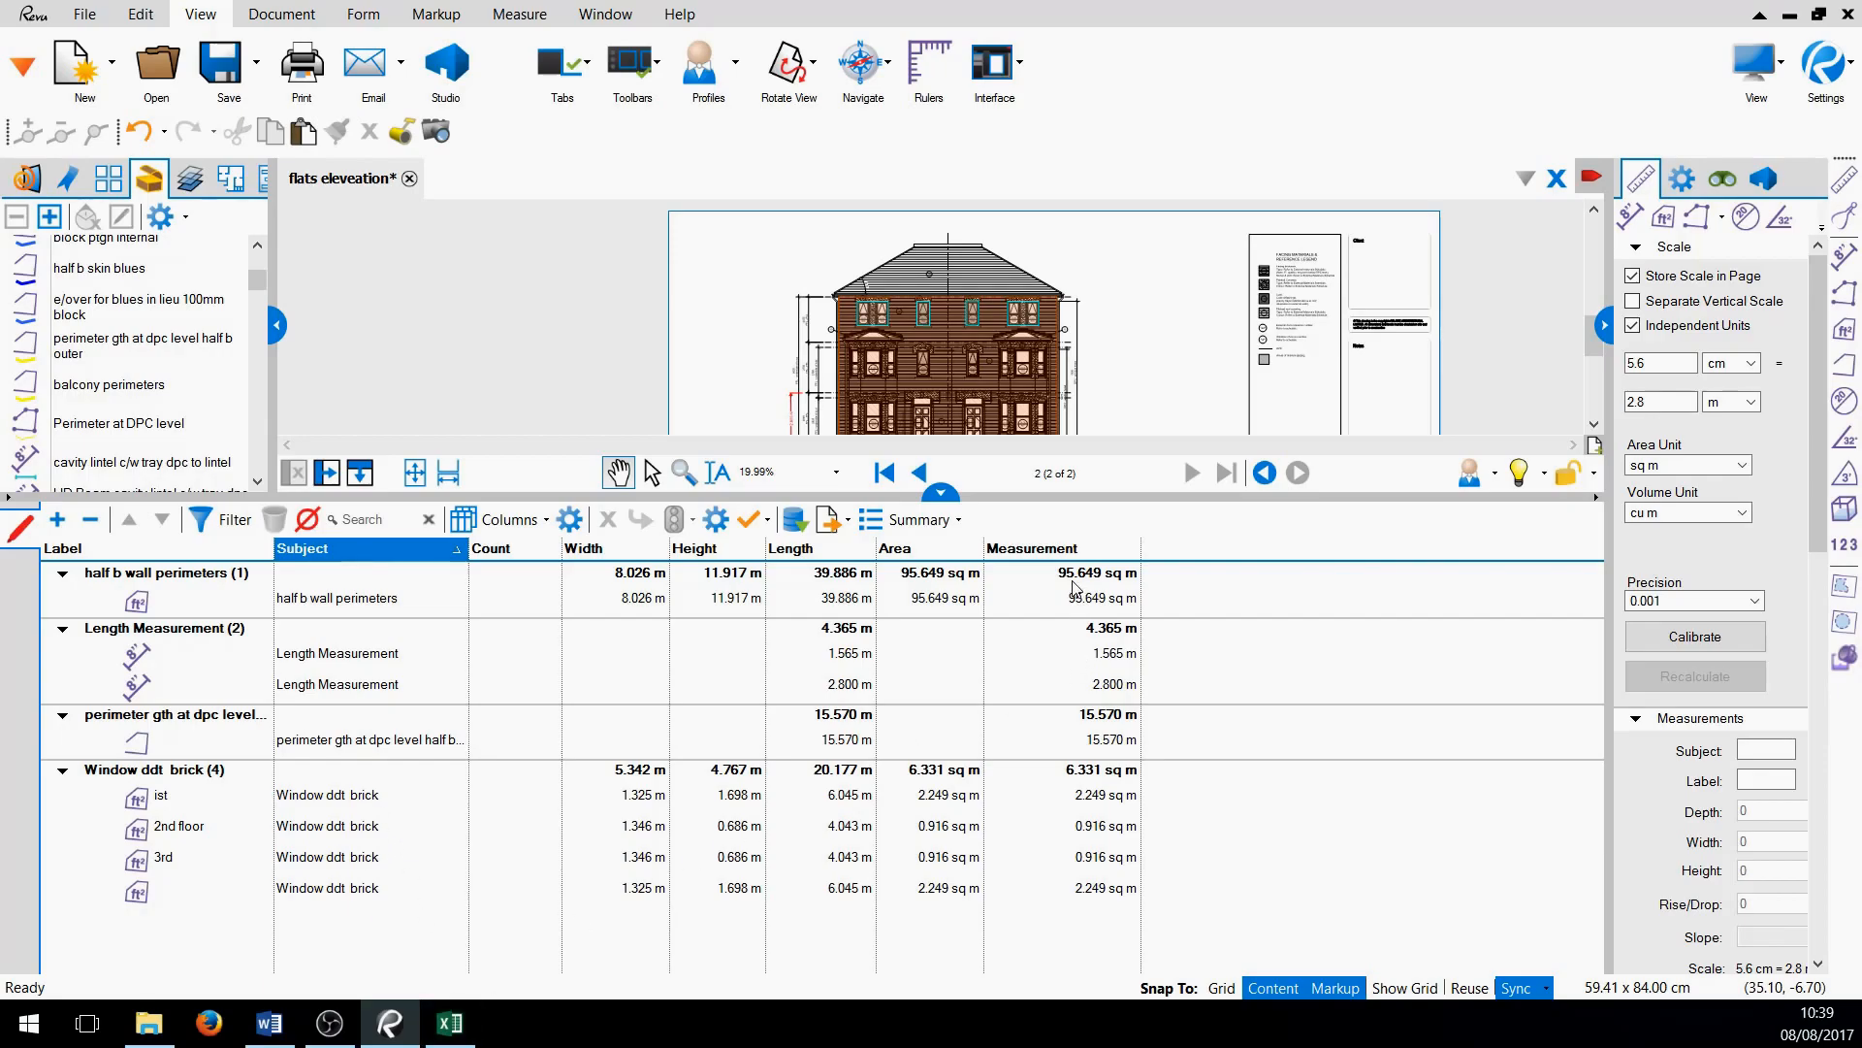
Try to export the all-pages CSV summary of markups and totals over the existing "flats eleveation" file
click(958, 521)
click(960, 549)
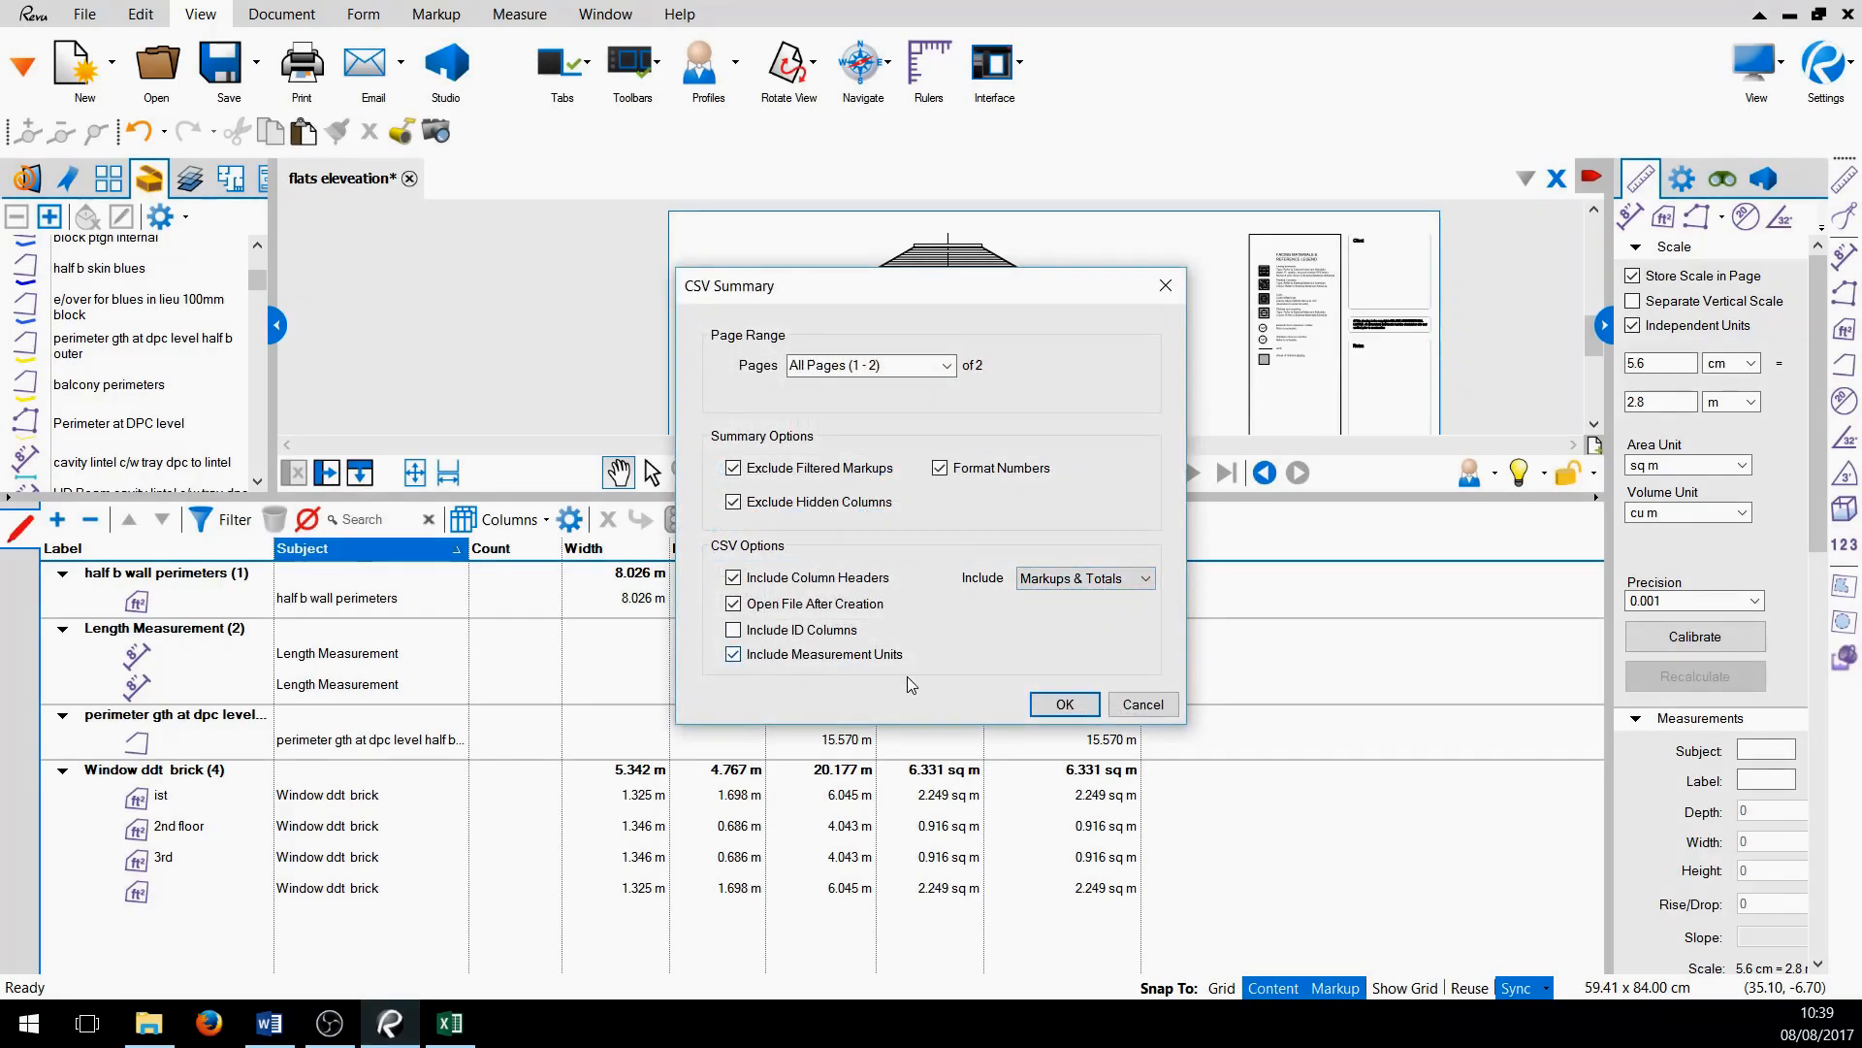
click(1064, 704)
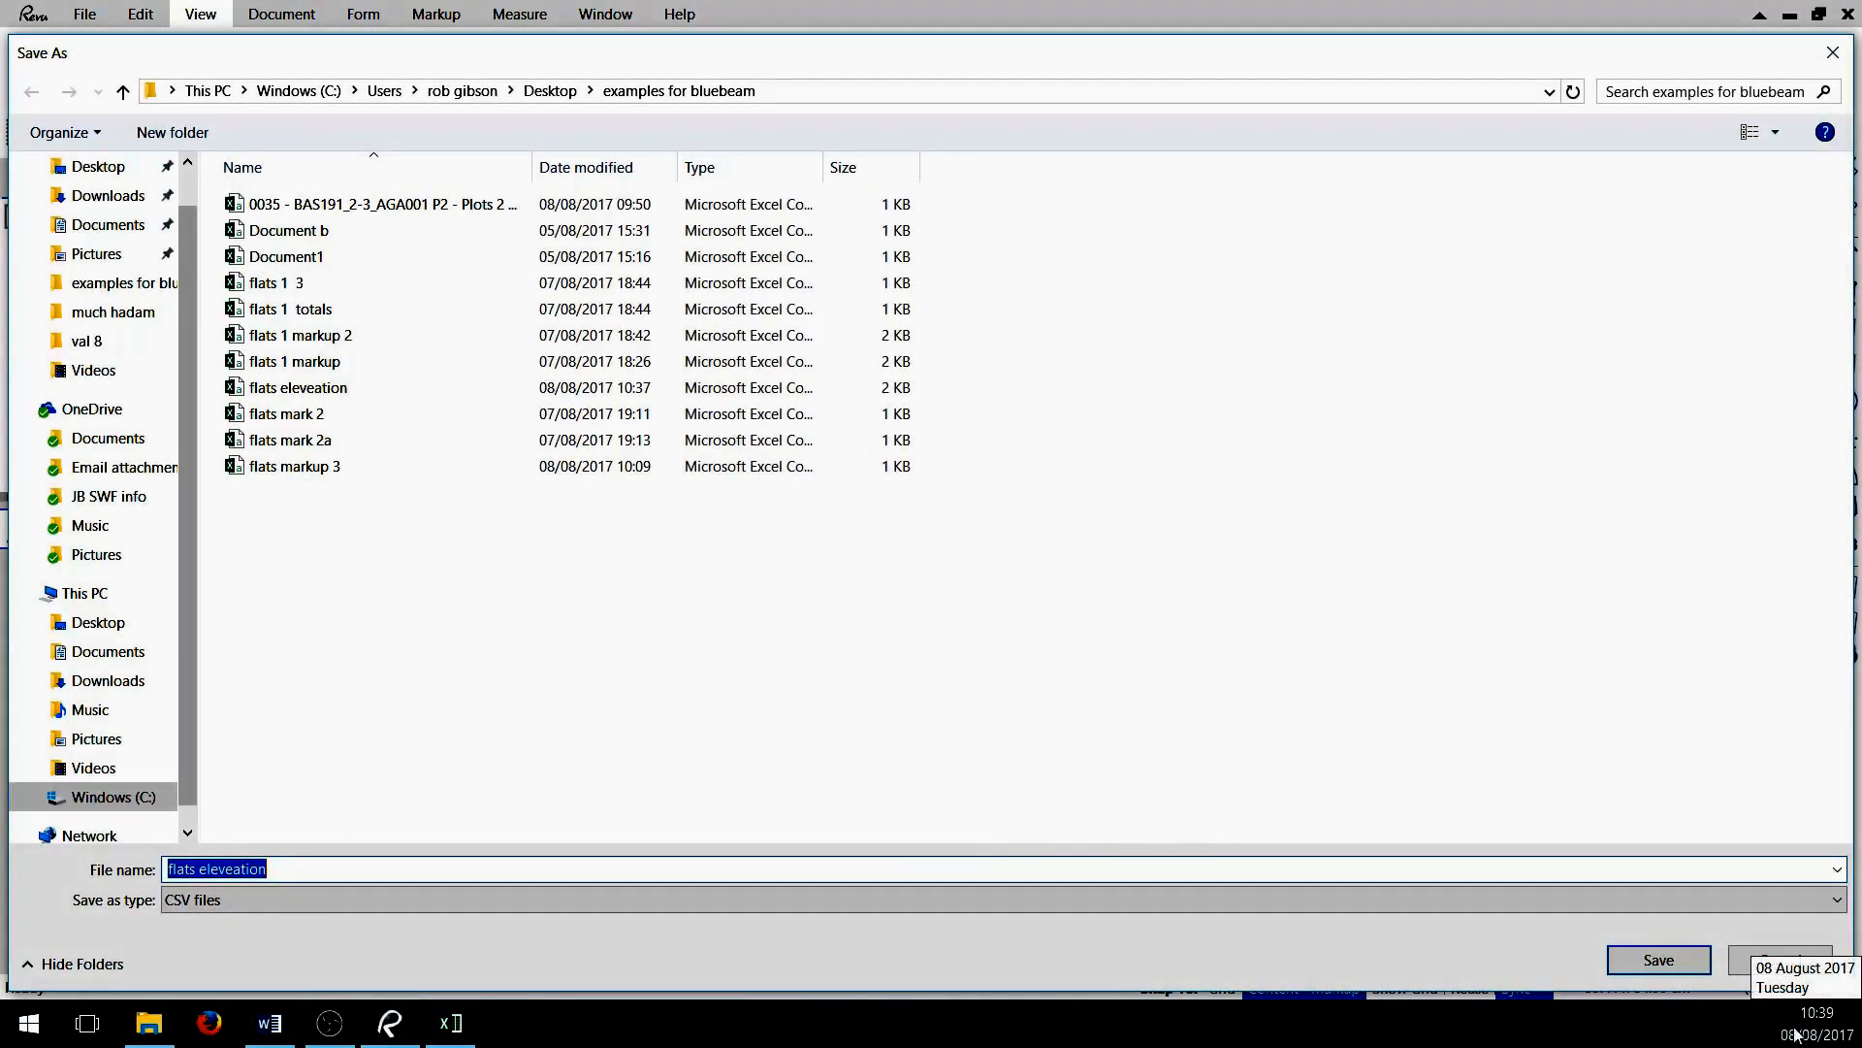
click(1674, 964)
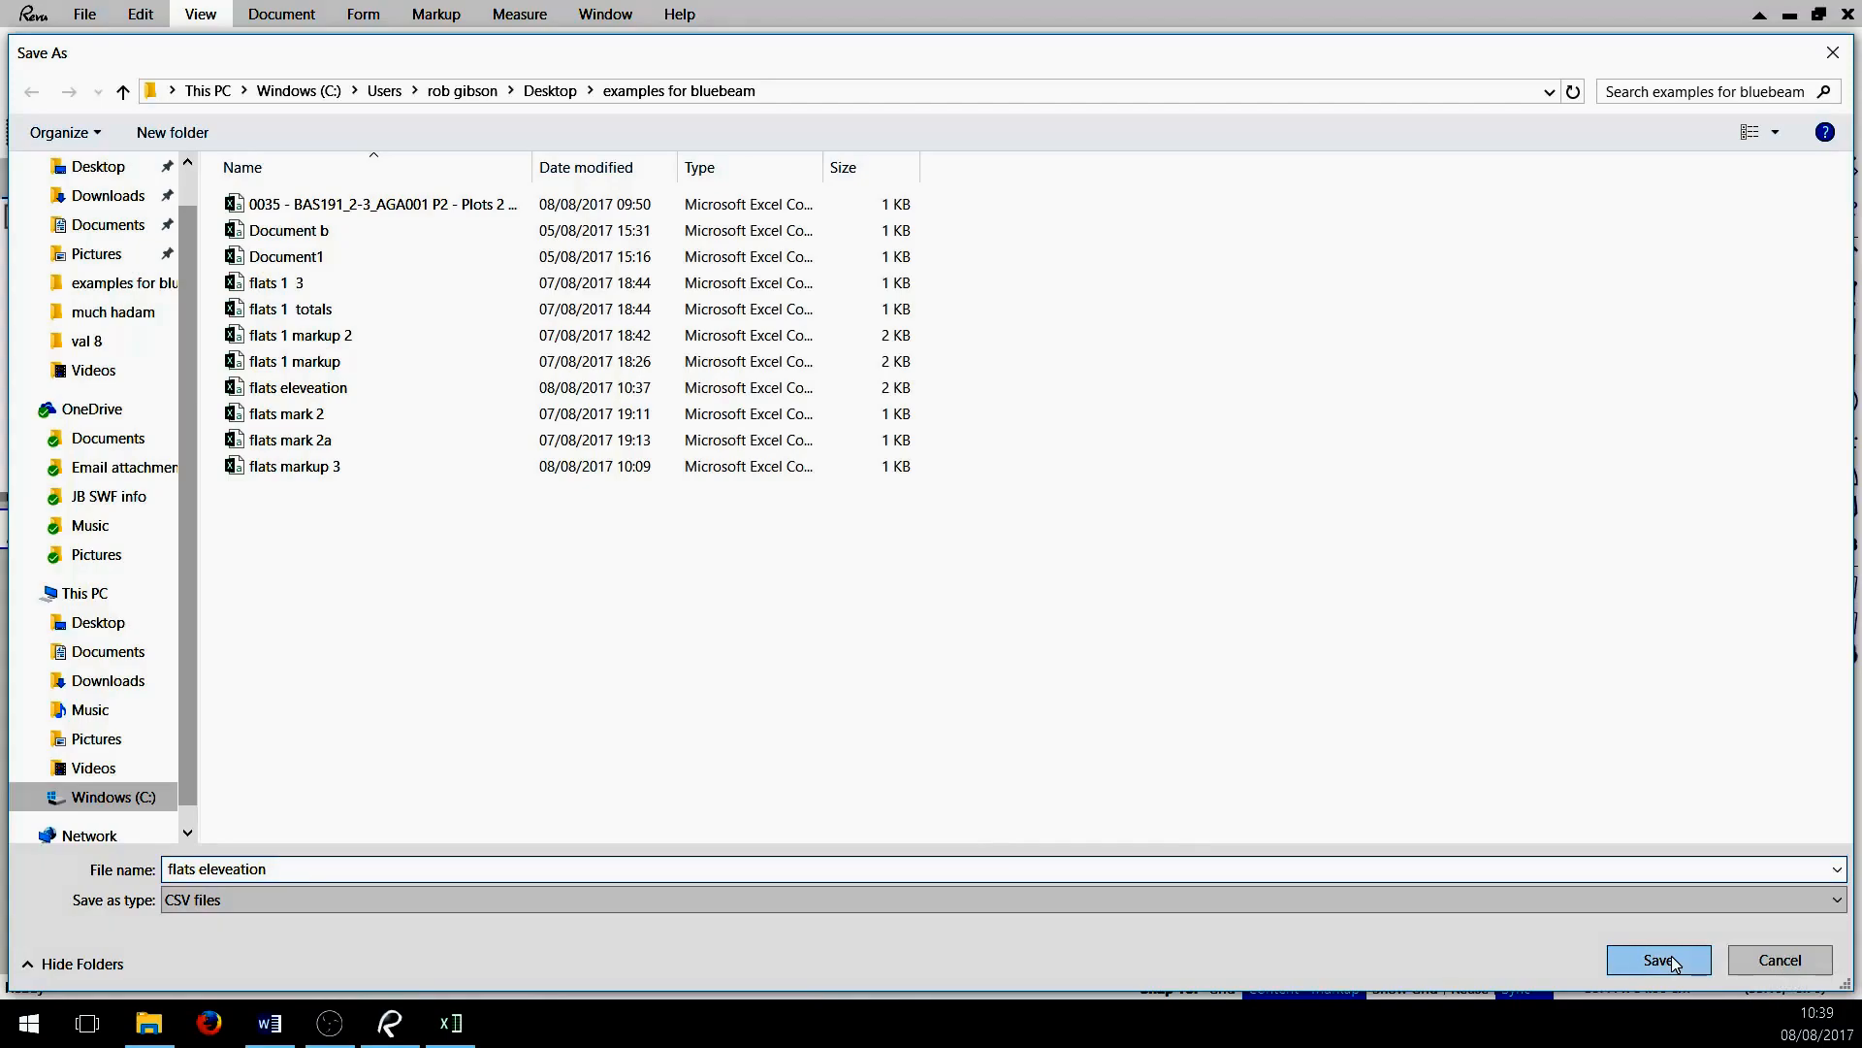
click(986, 515)
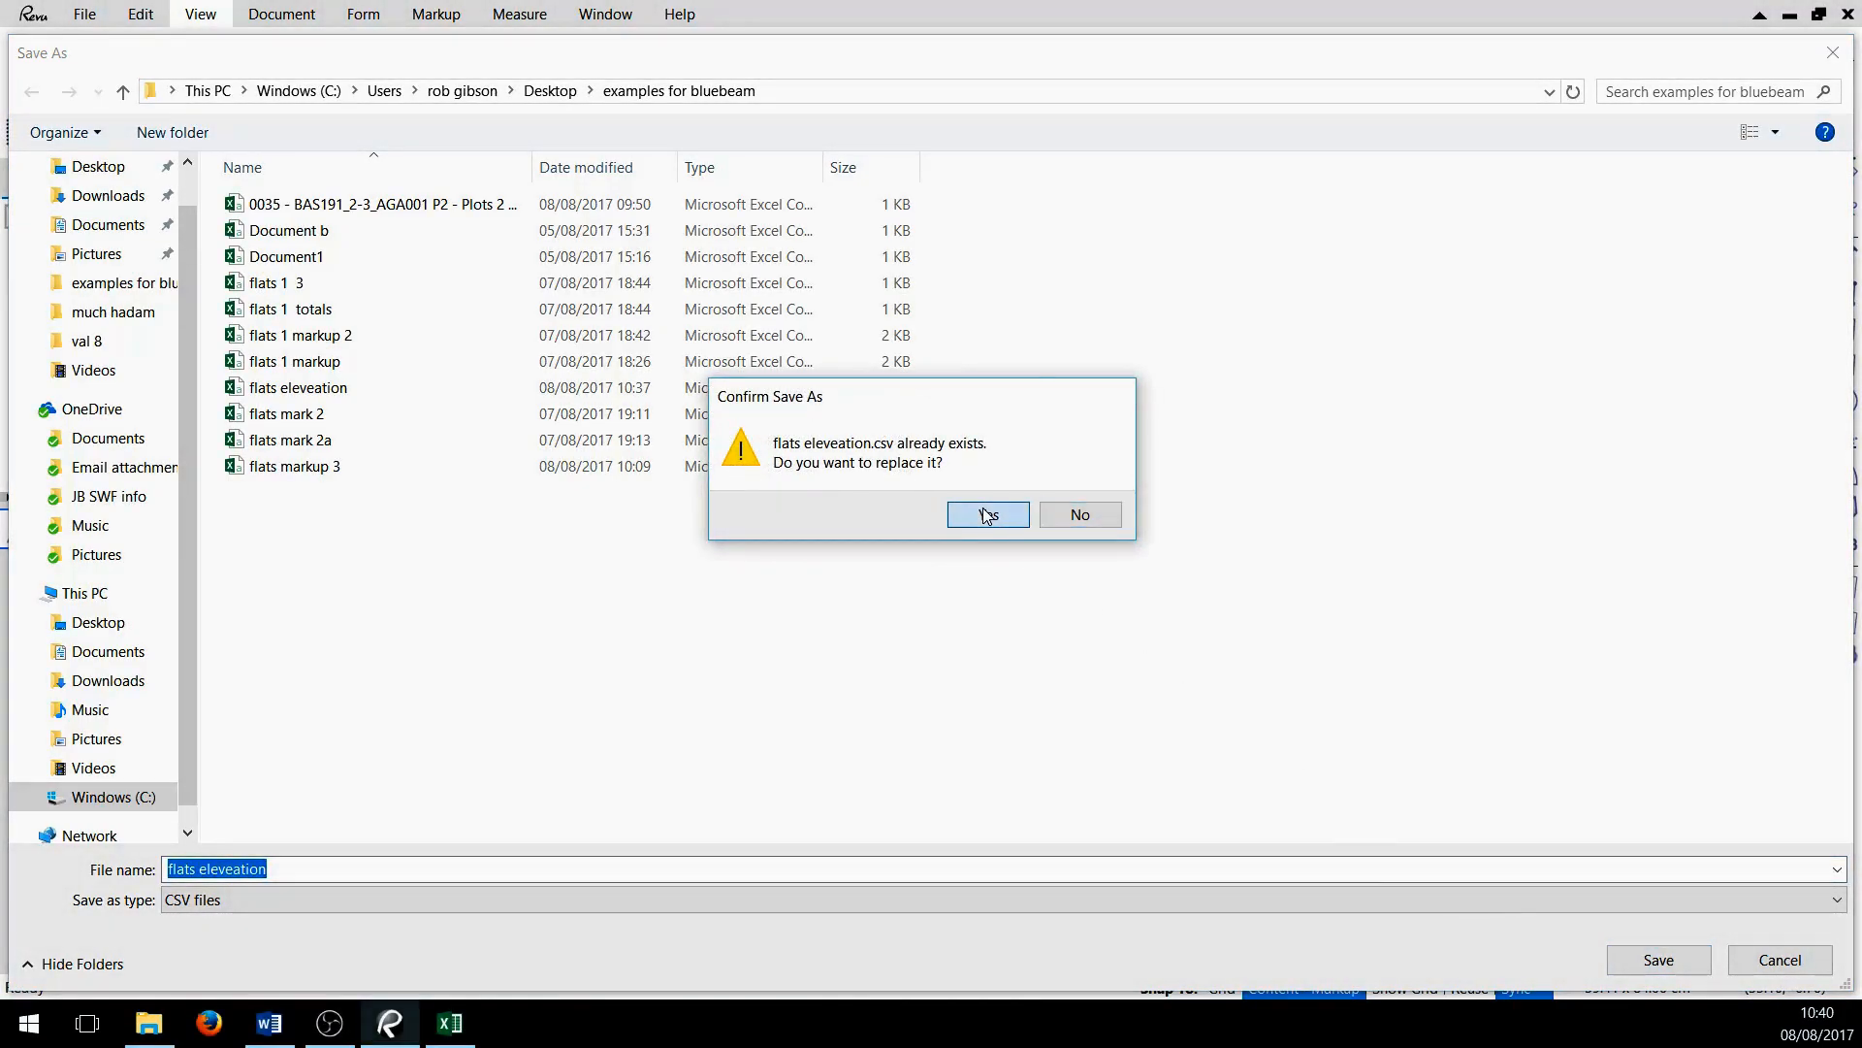
click(939, 541)
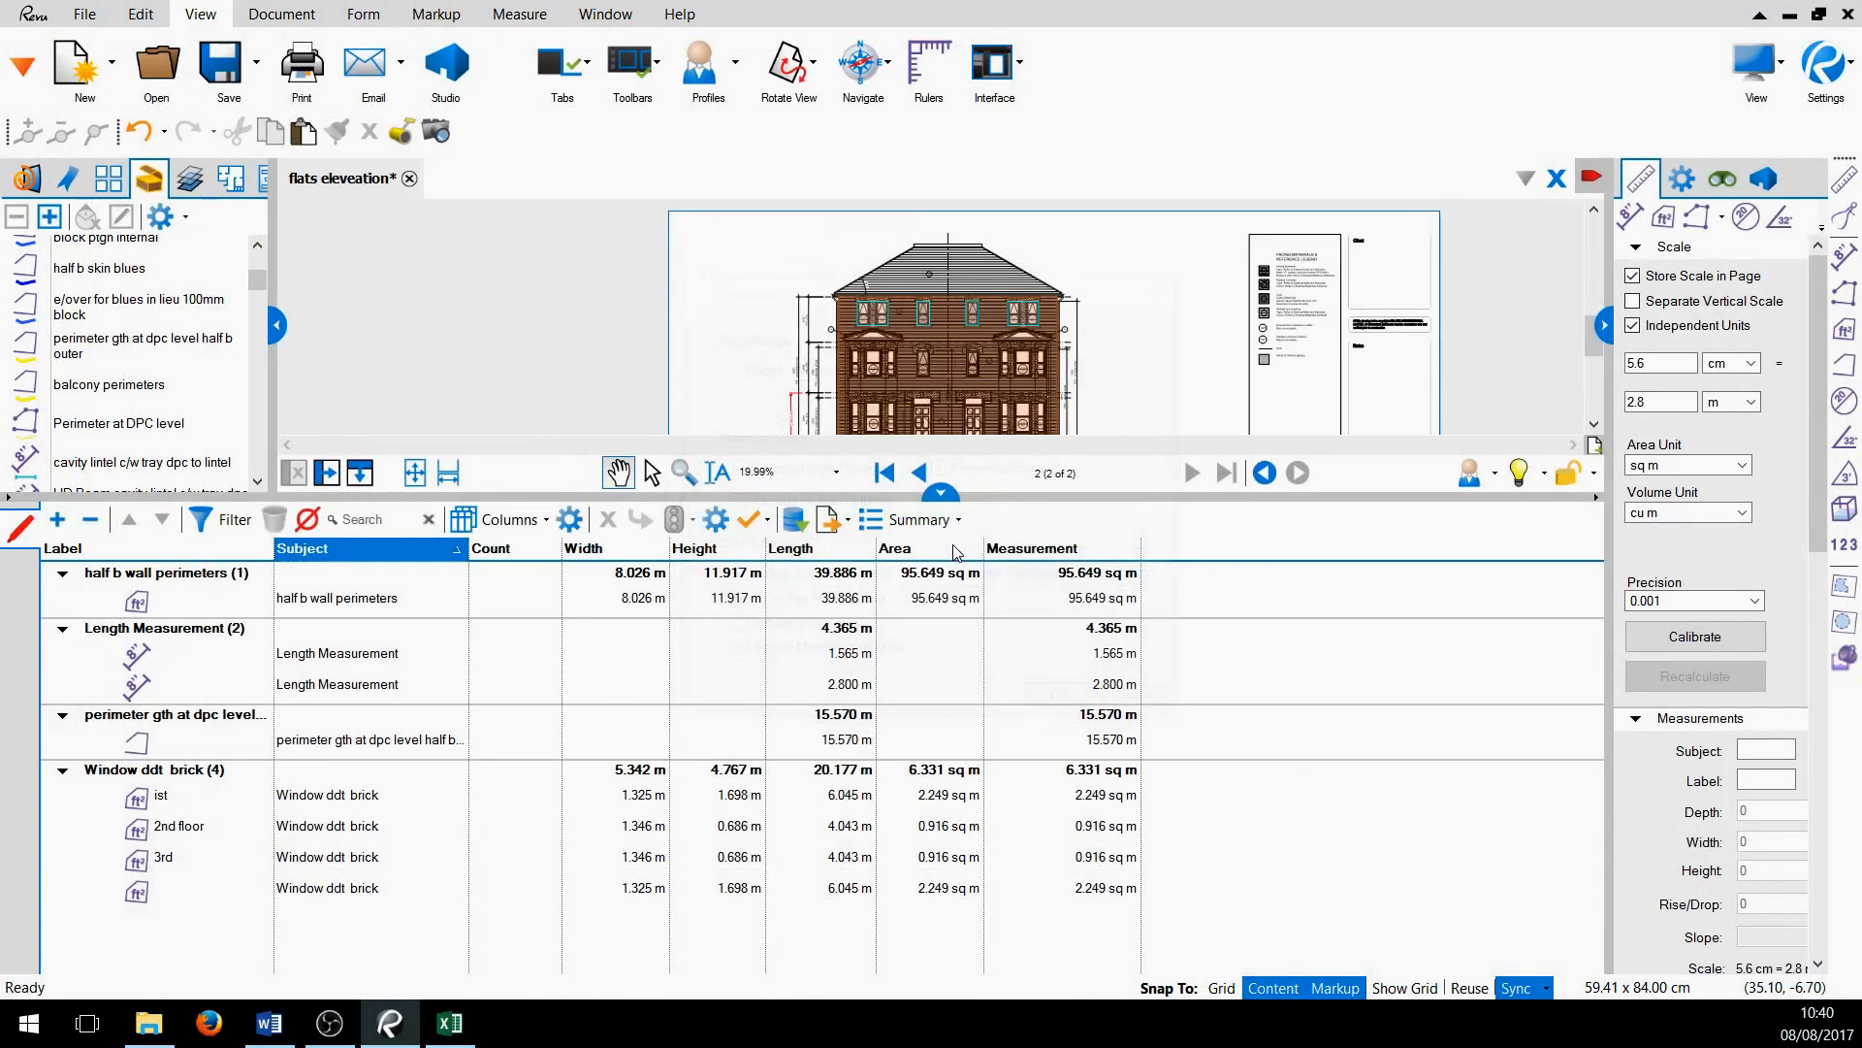
Switch to Excel and close the previously exported "flats eleveation" workbook
click(449, 1022)
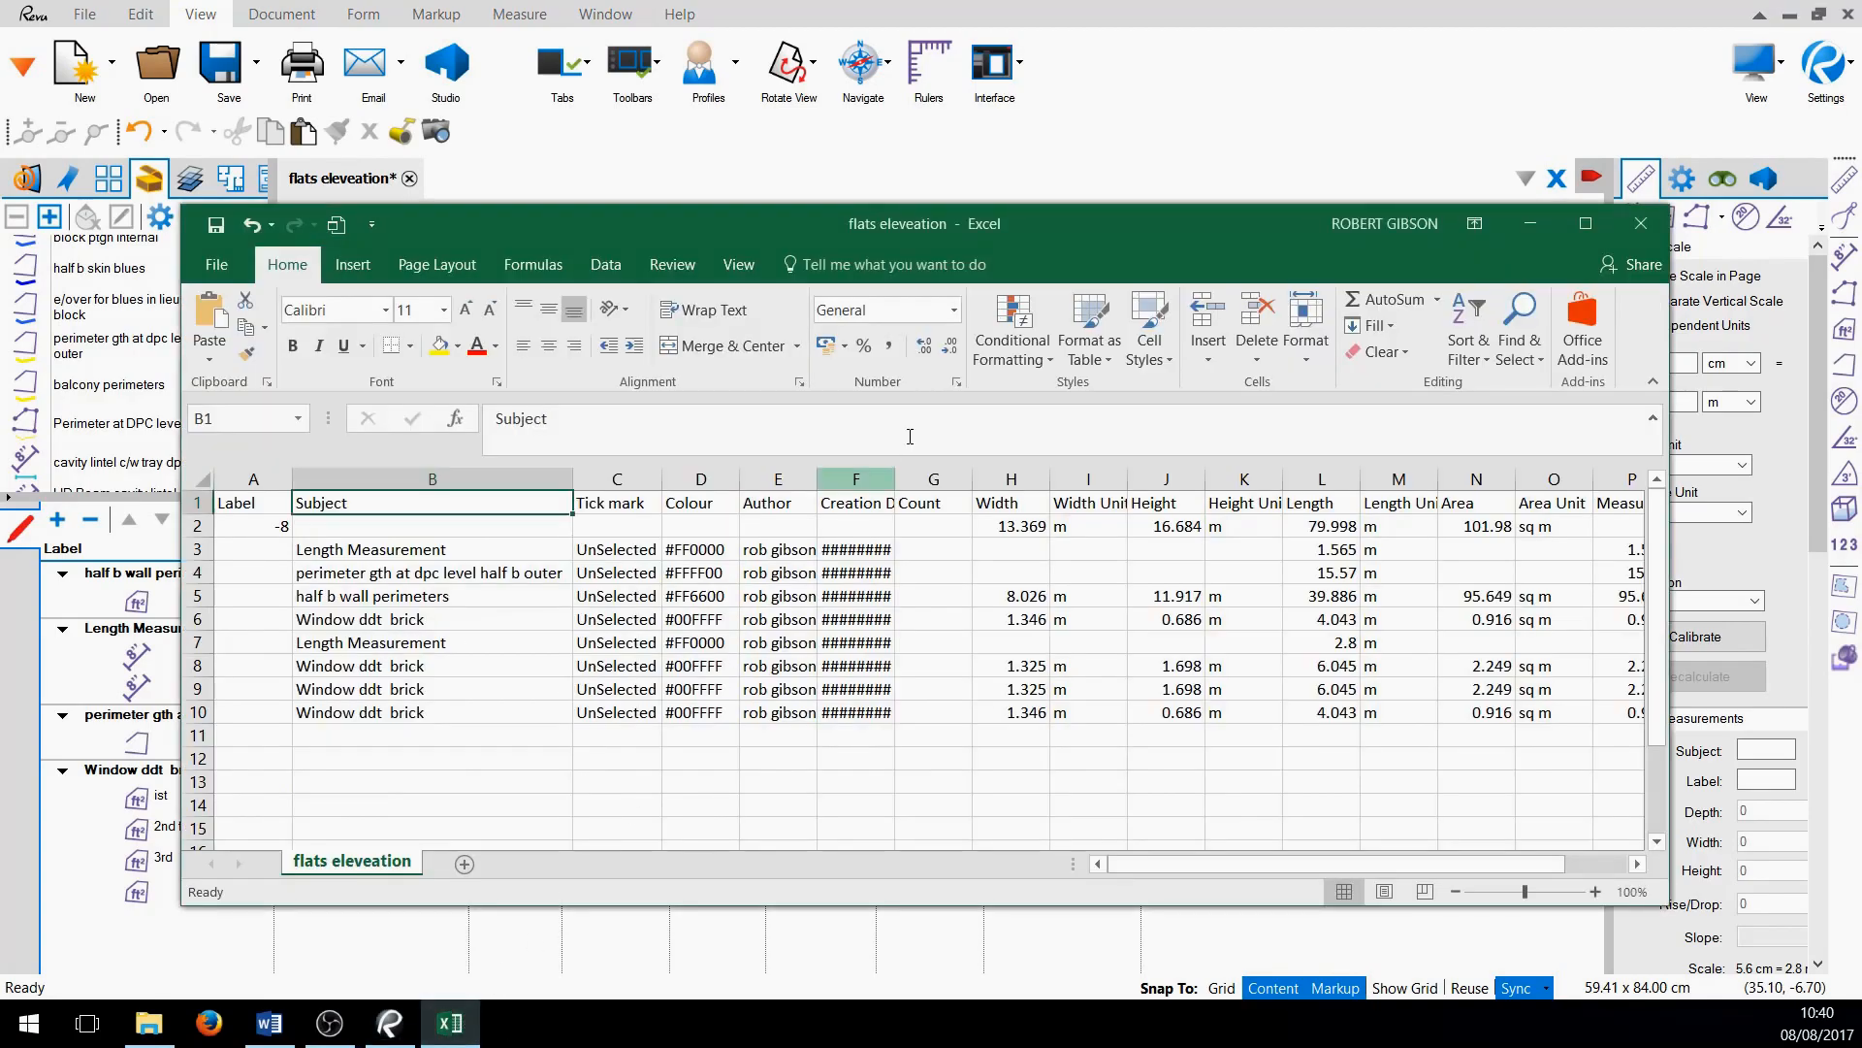
click(1645, 236)
click(931, 542)
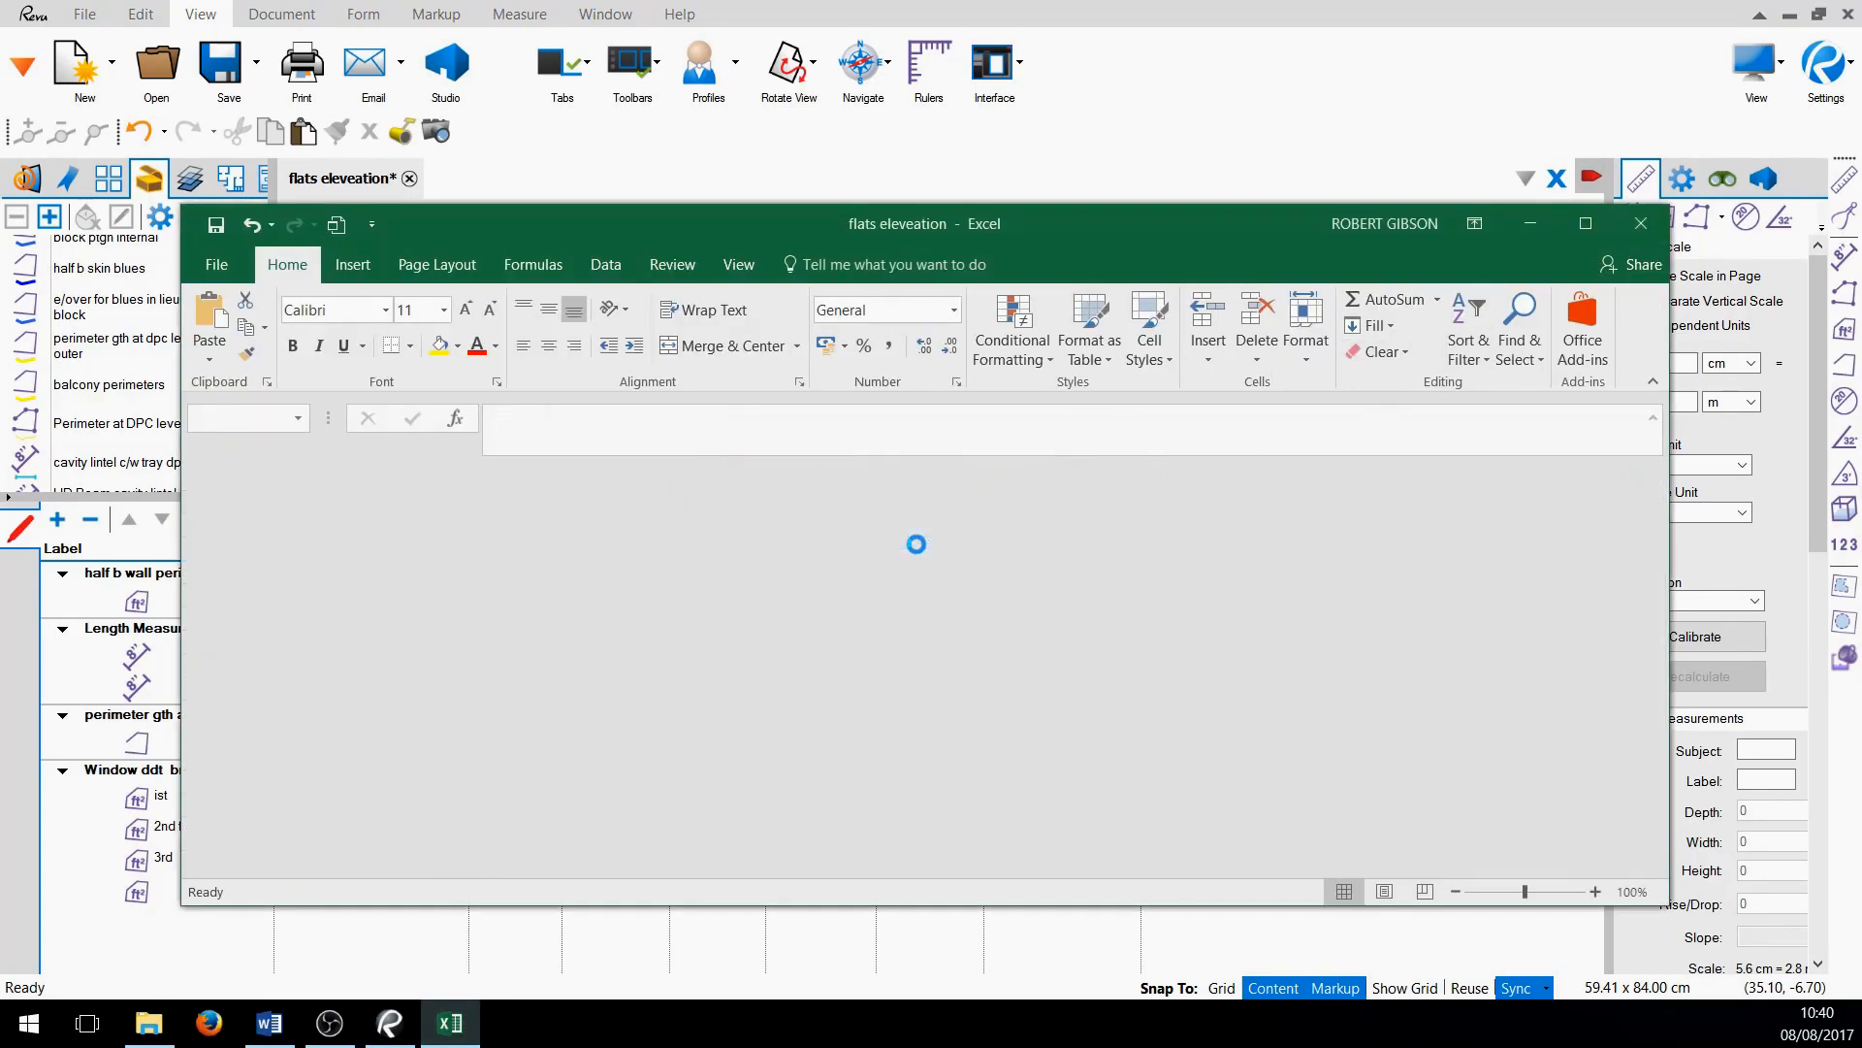
Export the CSV summary of markups and totals for all pages with measurement units, replacing "flats eleveation", and maximize the opened workbook
click(957, 525)
click(966, 561)
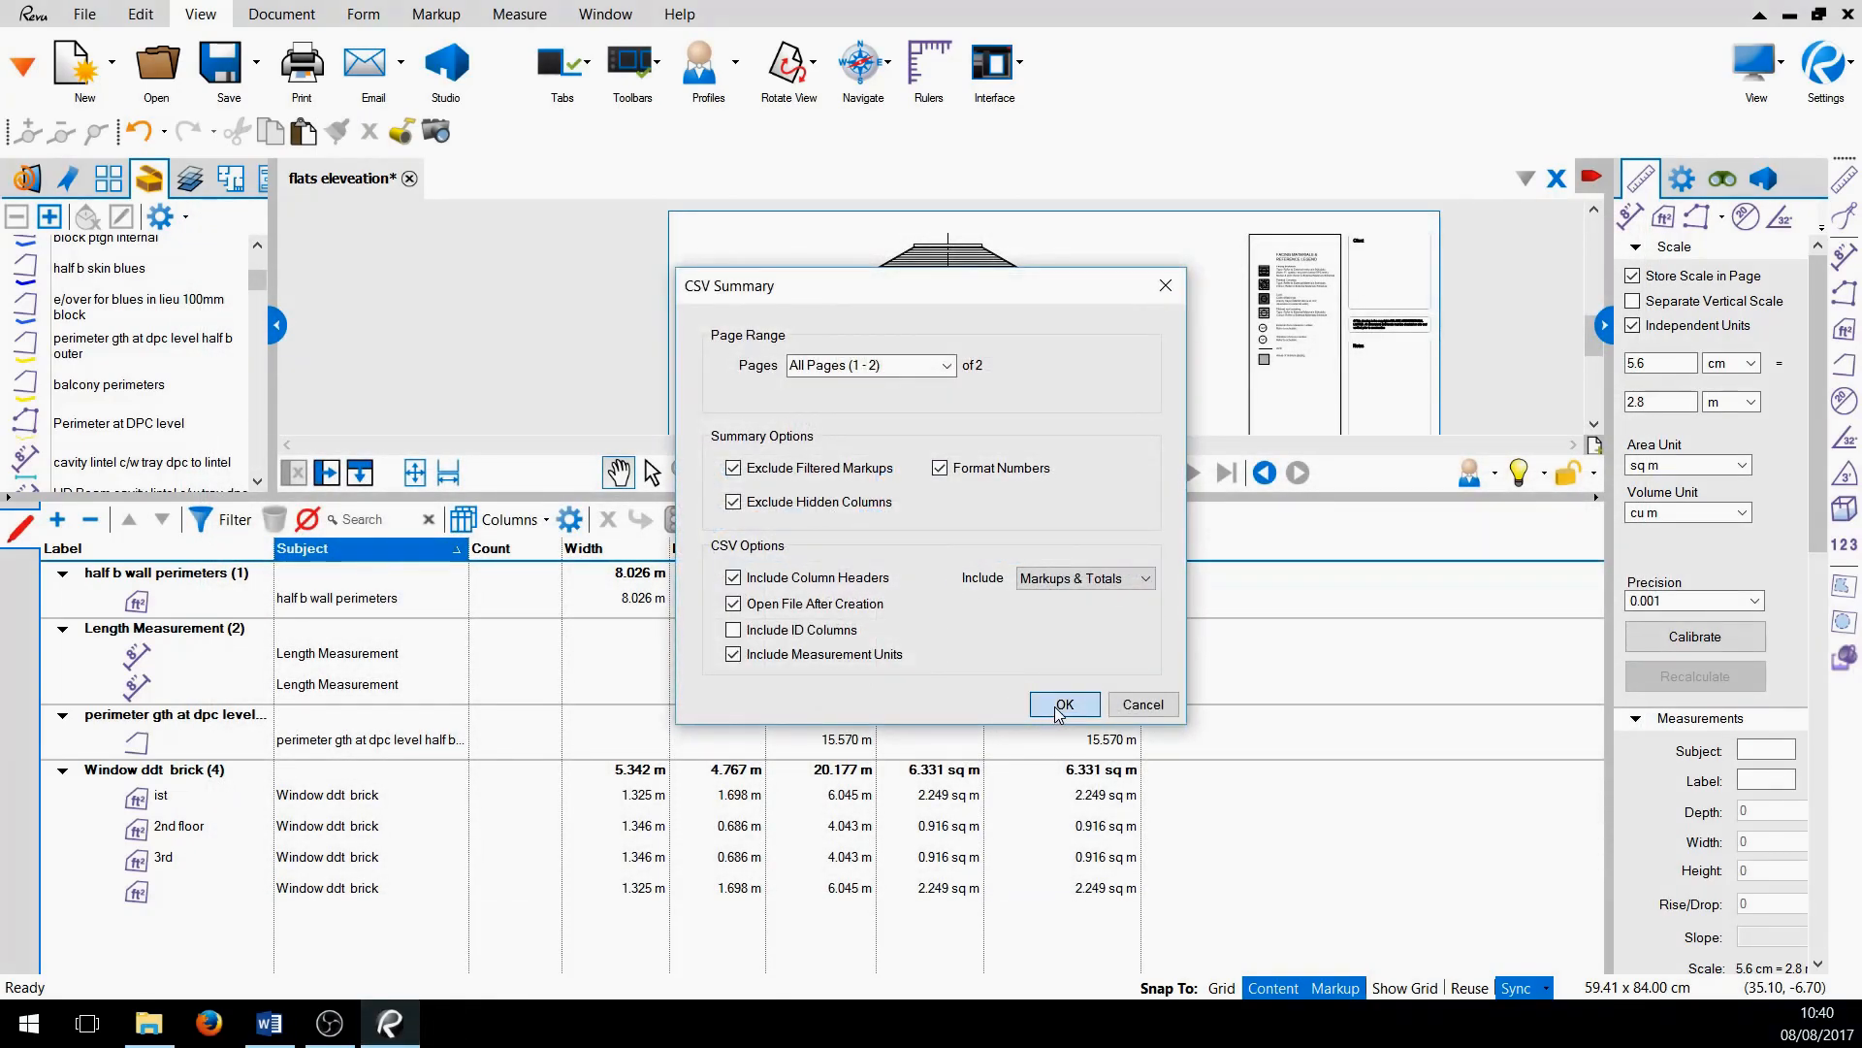
click(1063, 705)
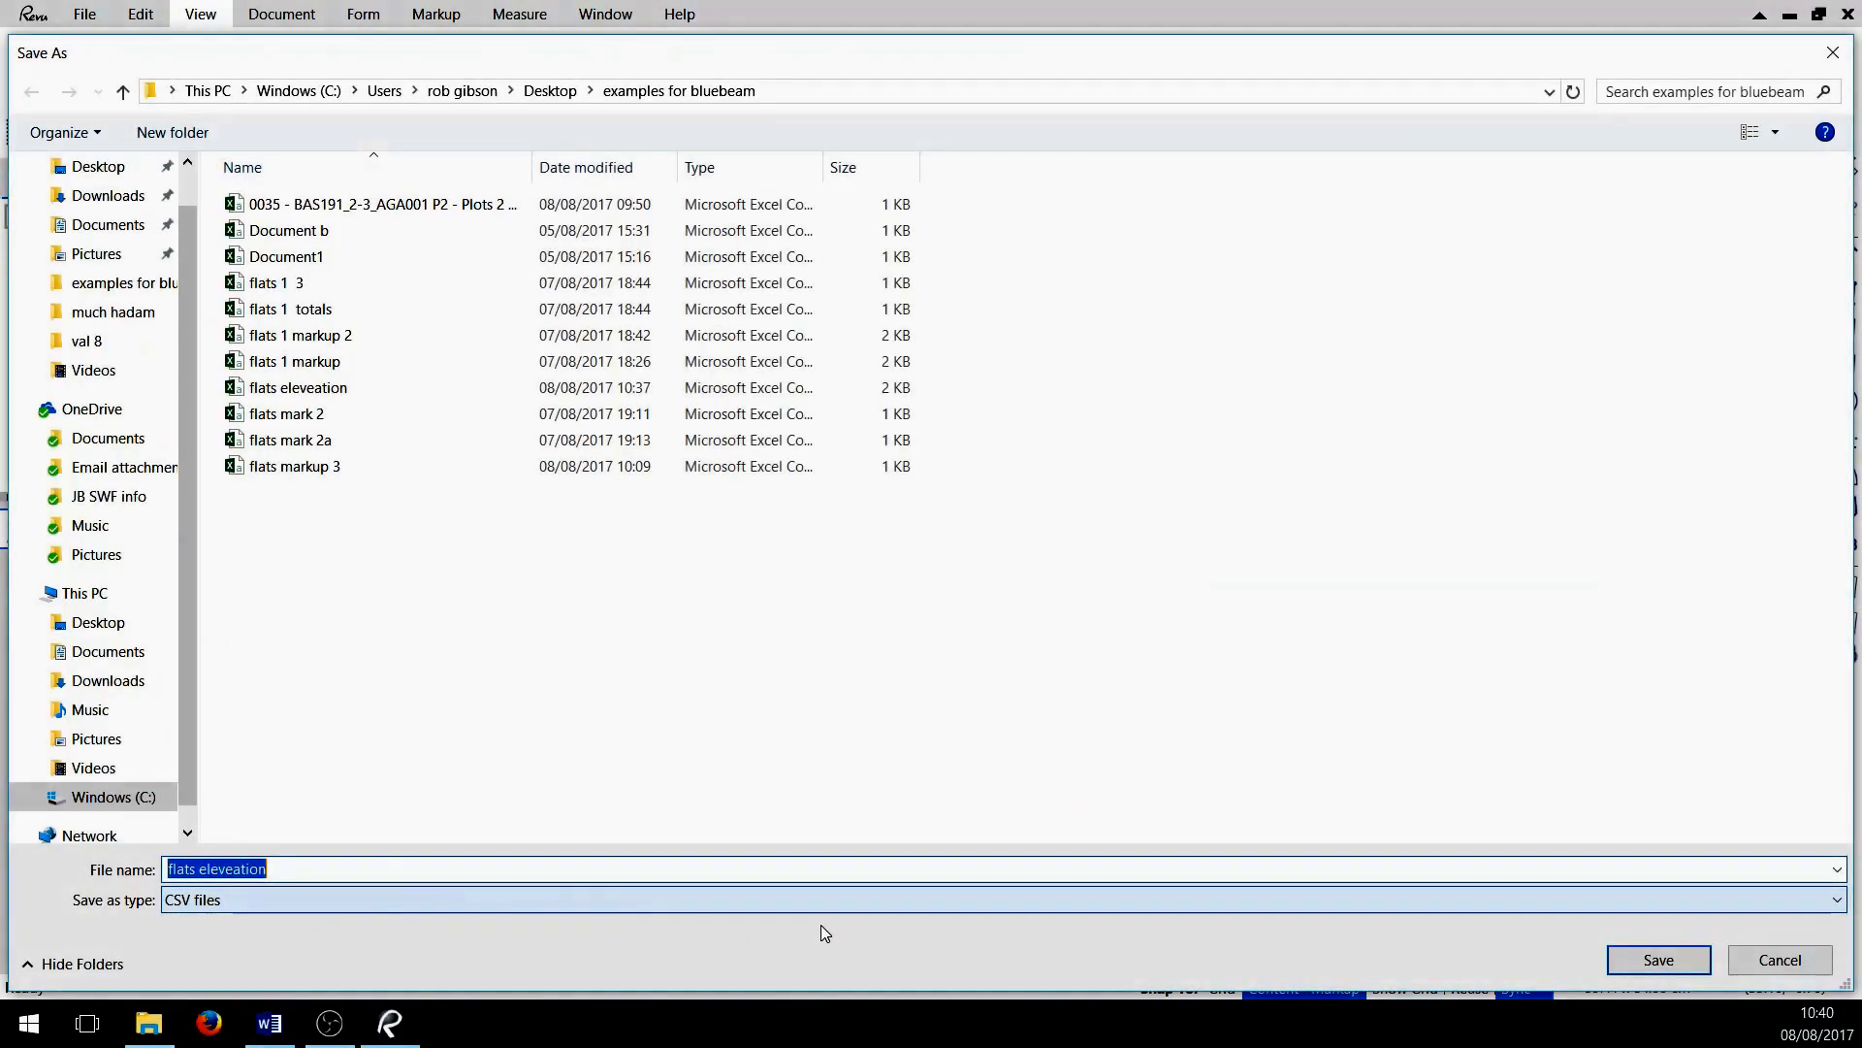
click(1638, 960)
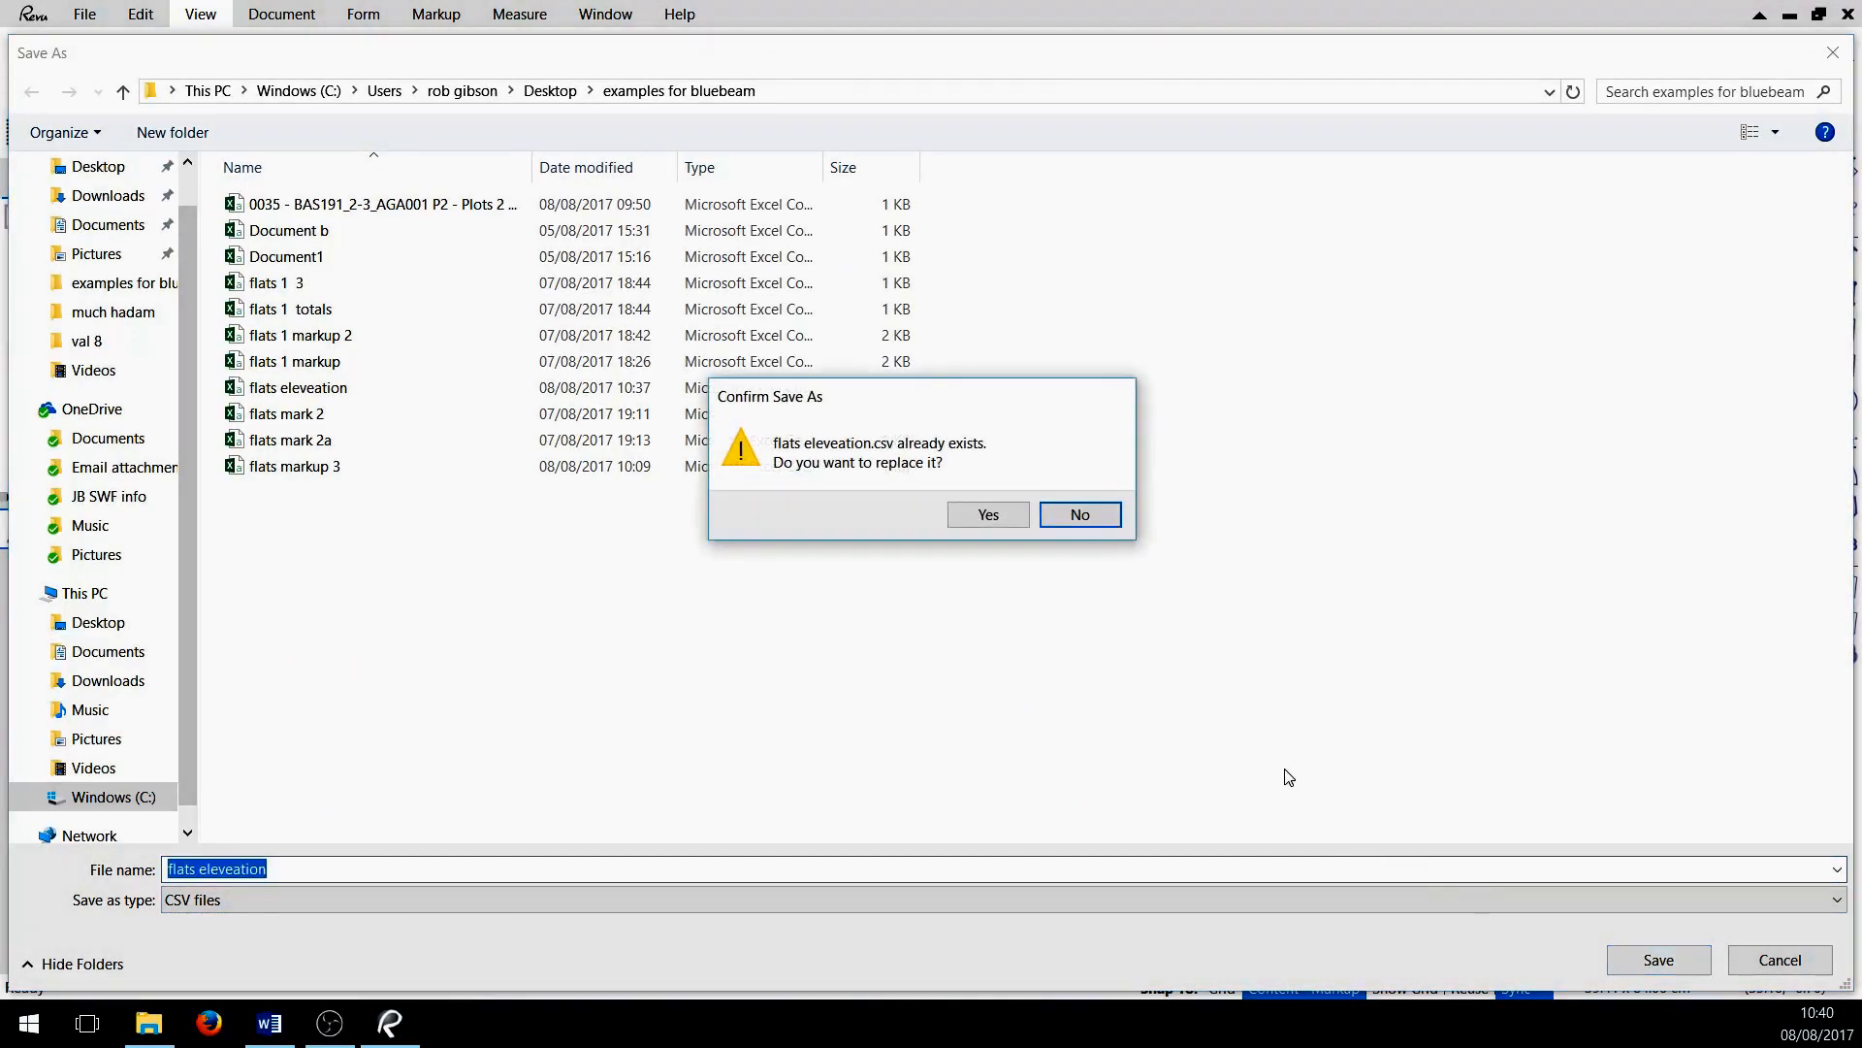
click(988, 514)
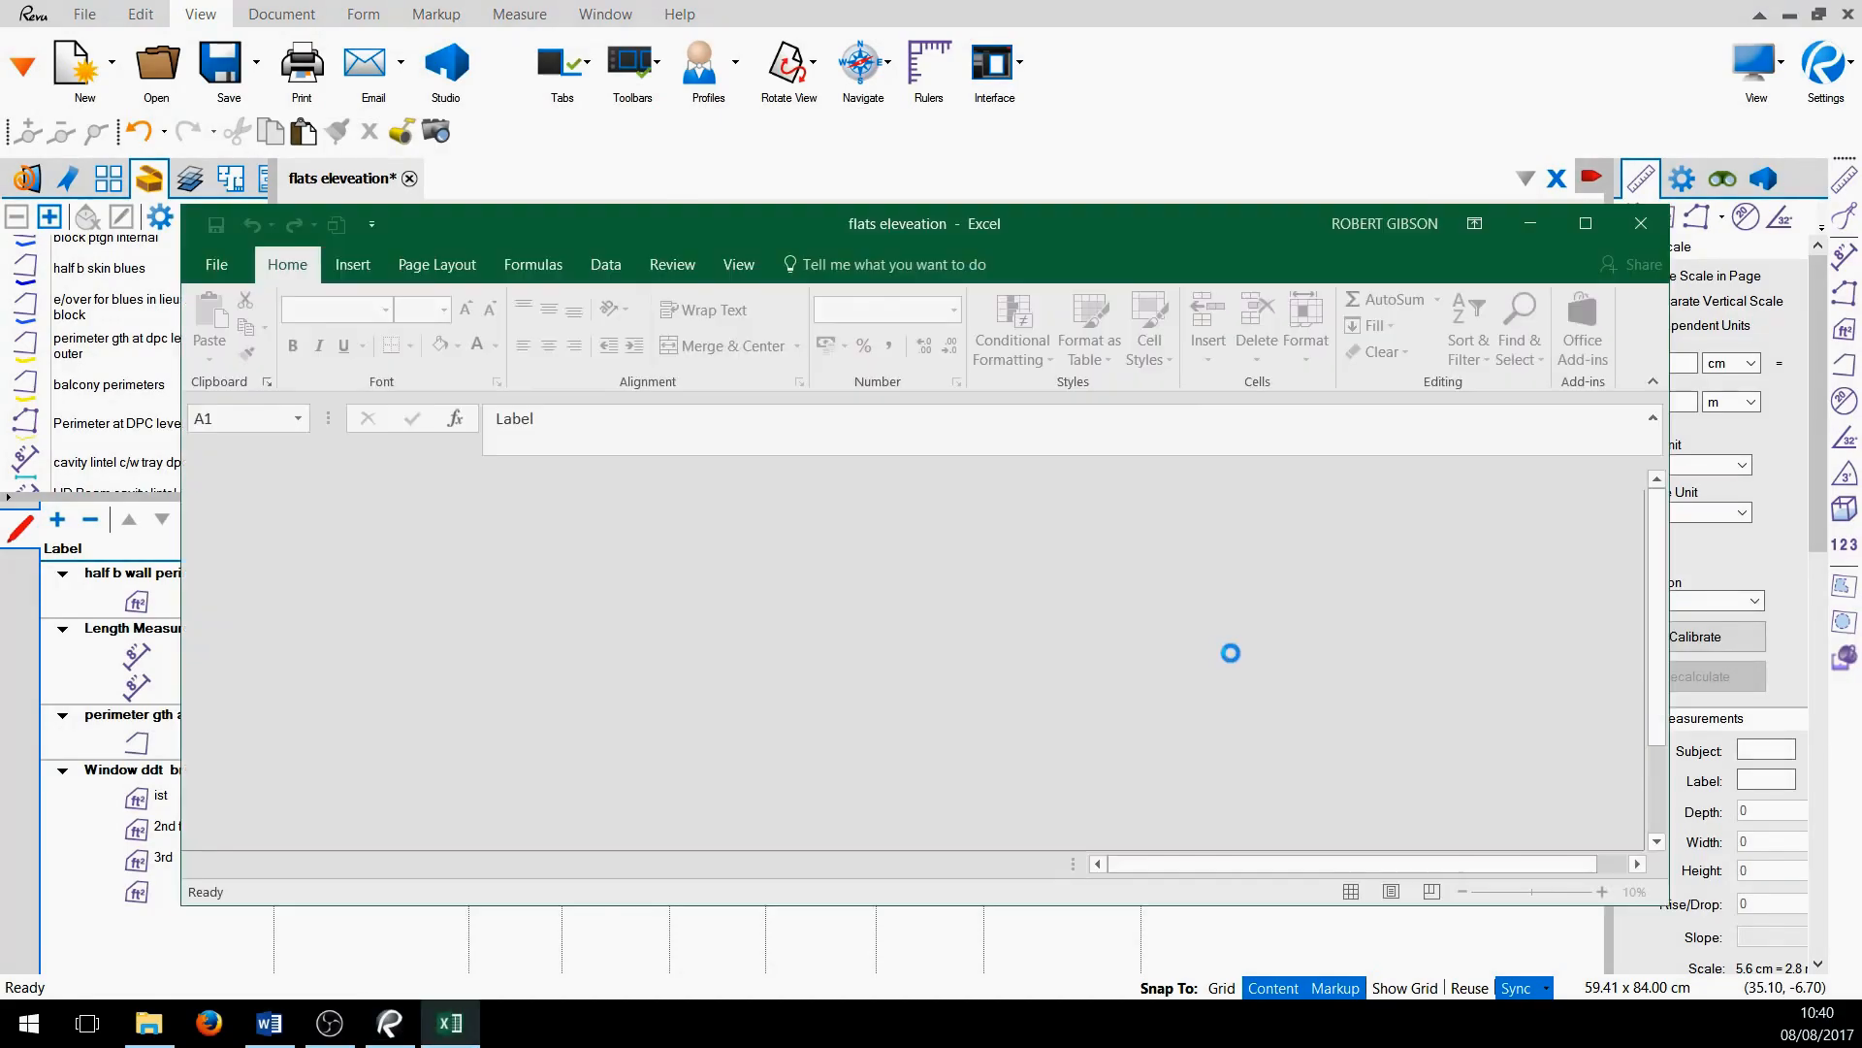
drag(669, 214, 675, 2)
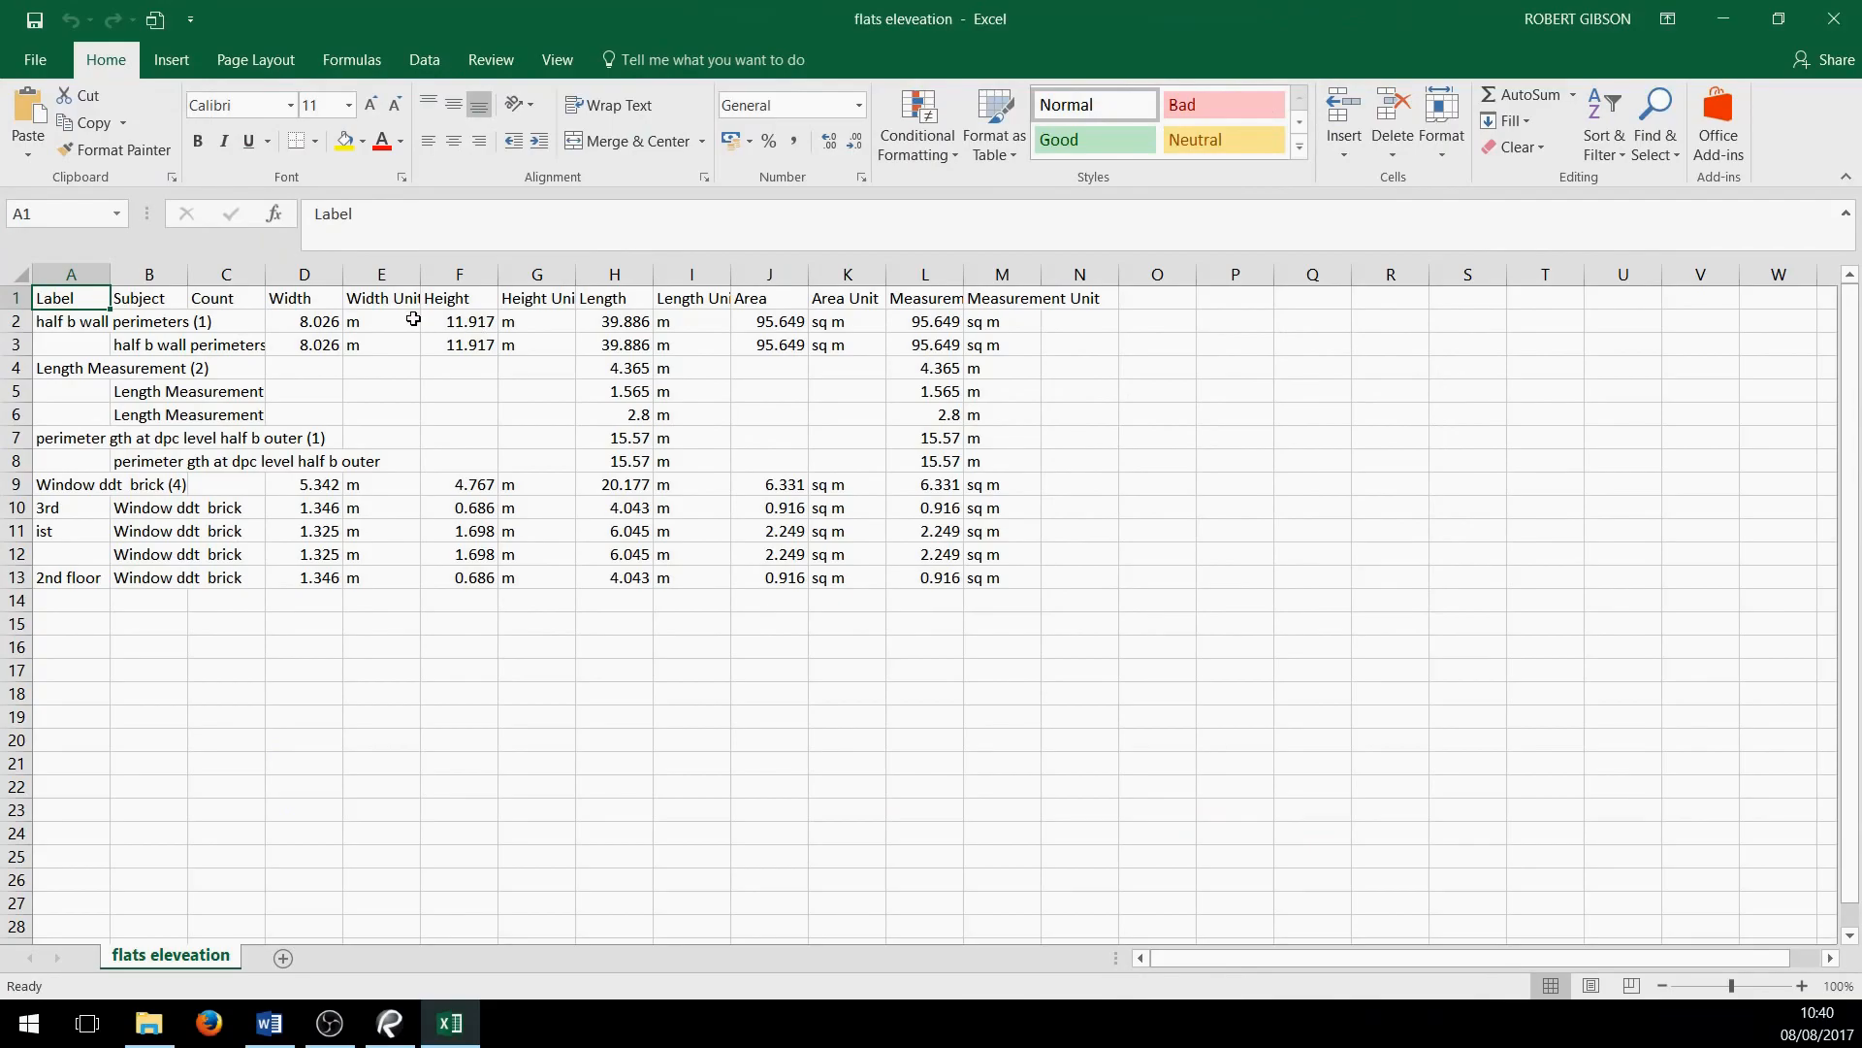
Wrap the text in the Label column and reduce its font size to 8
click(100, 277)
key(alt+h)
key(w)
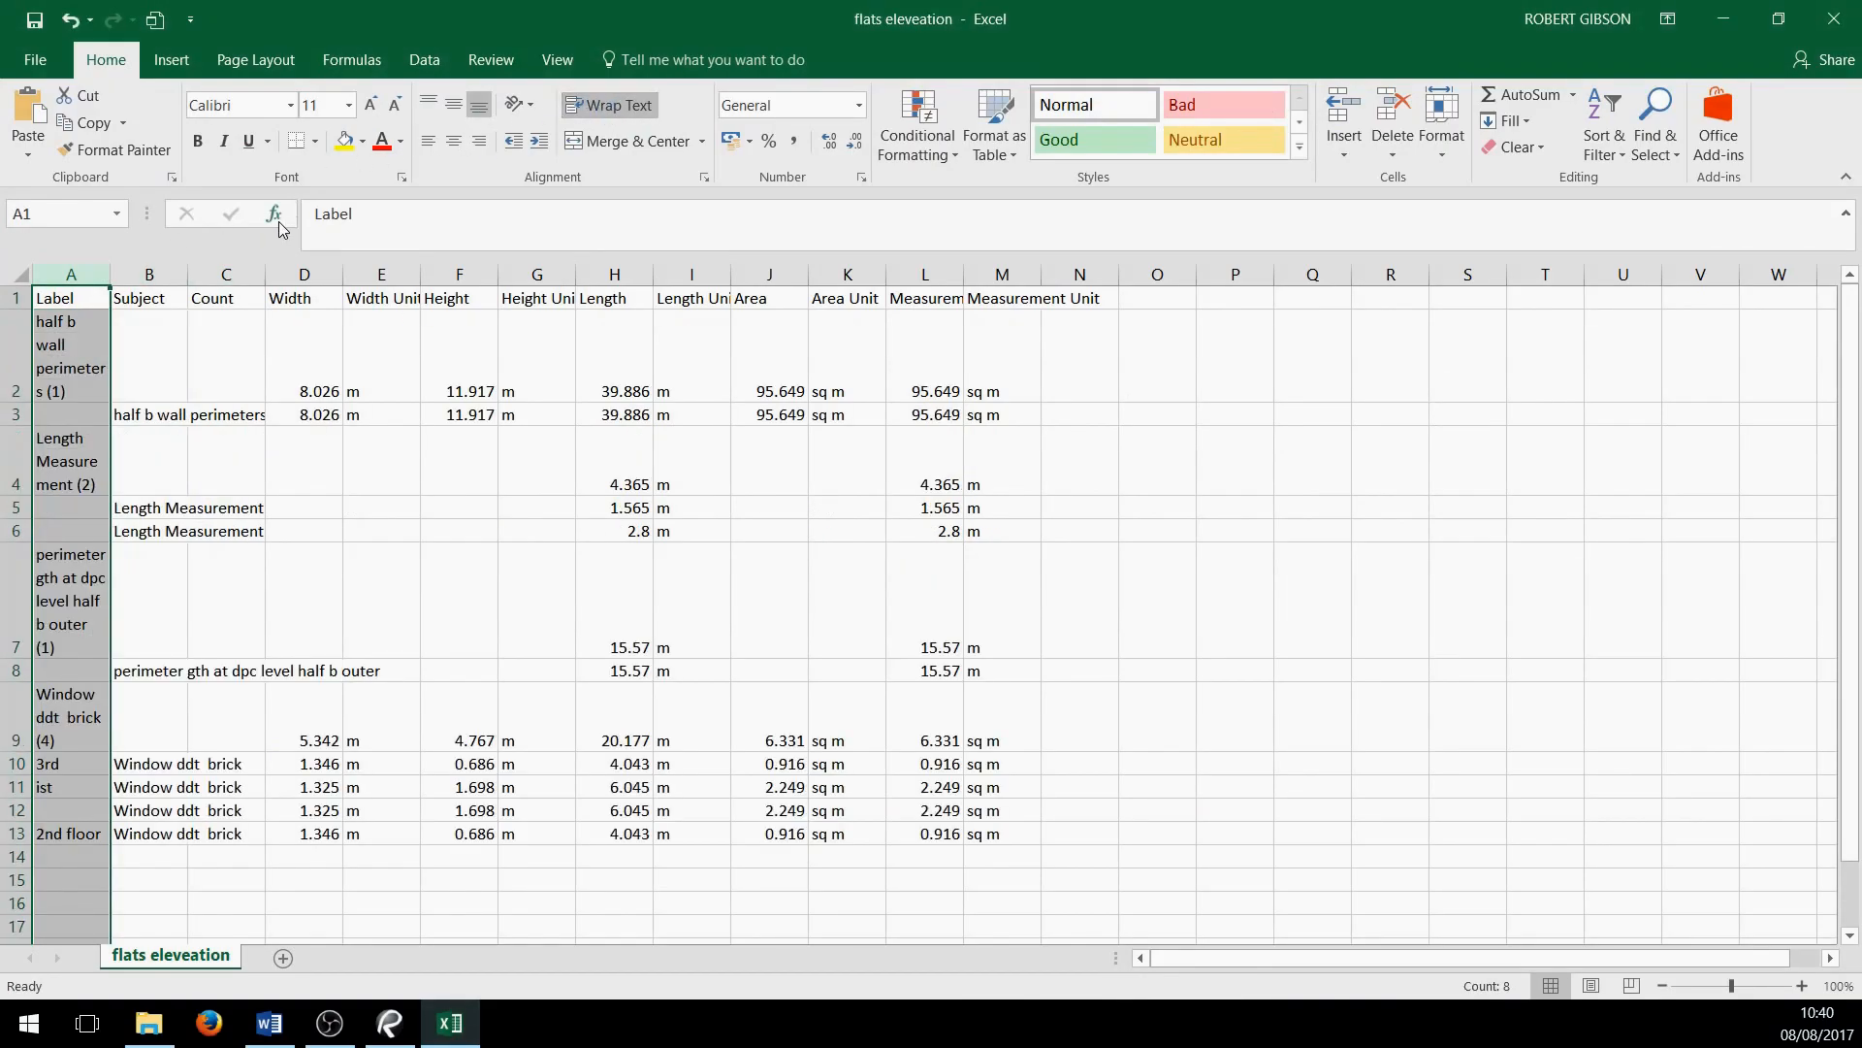
click(394, 105)
click(393, 105)
click(394, 106)
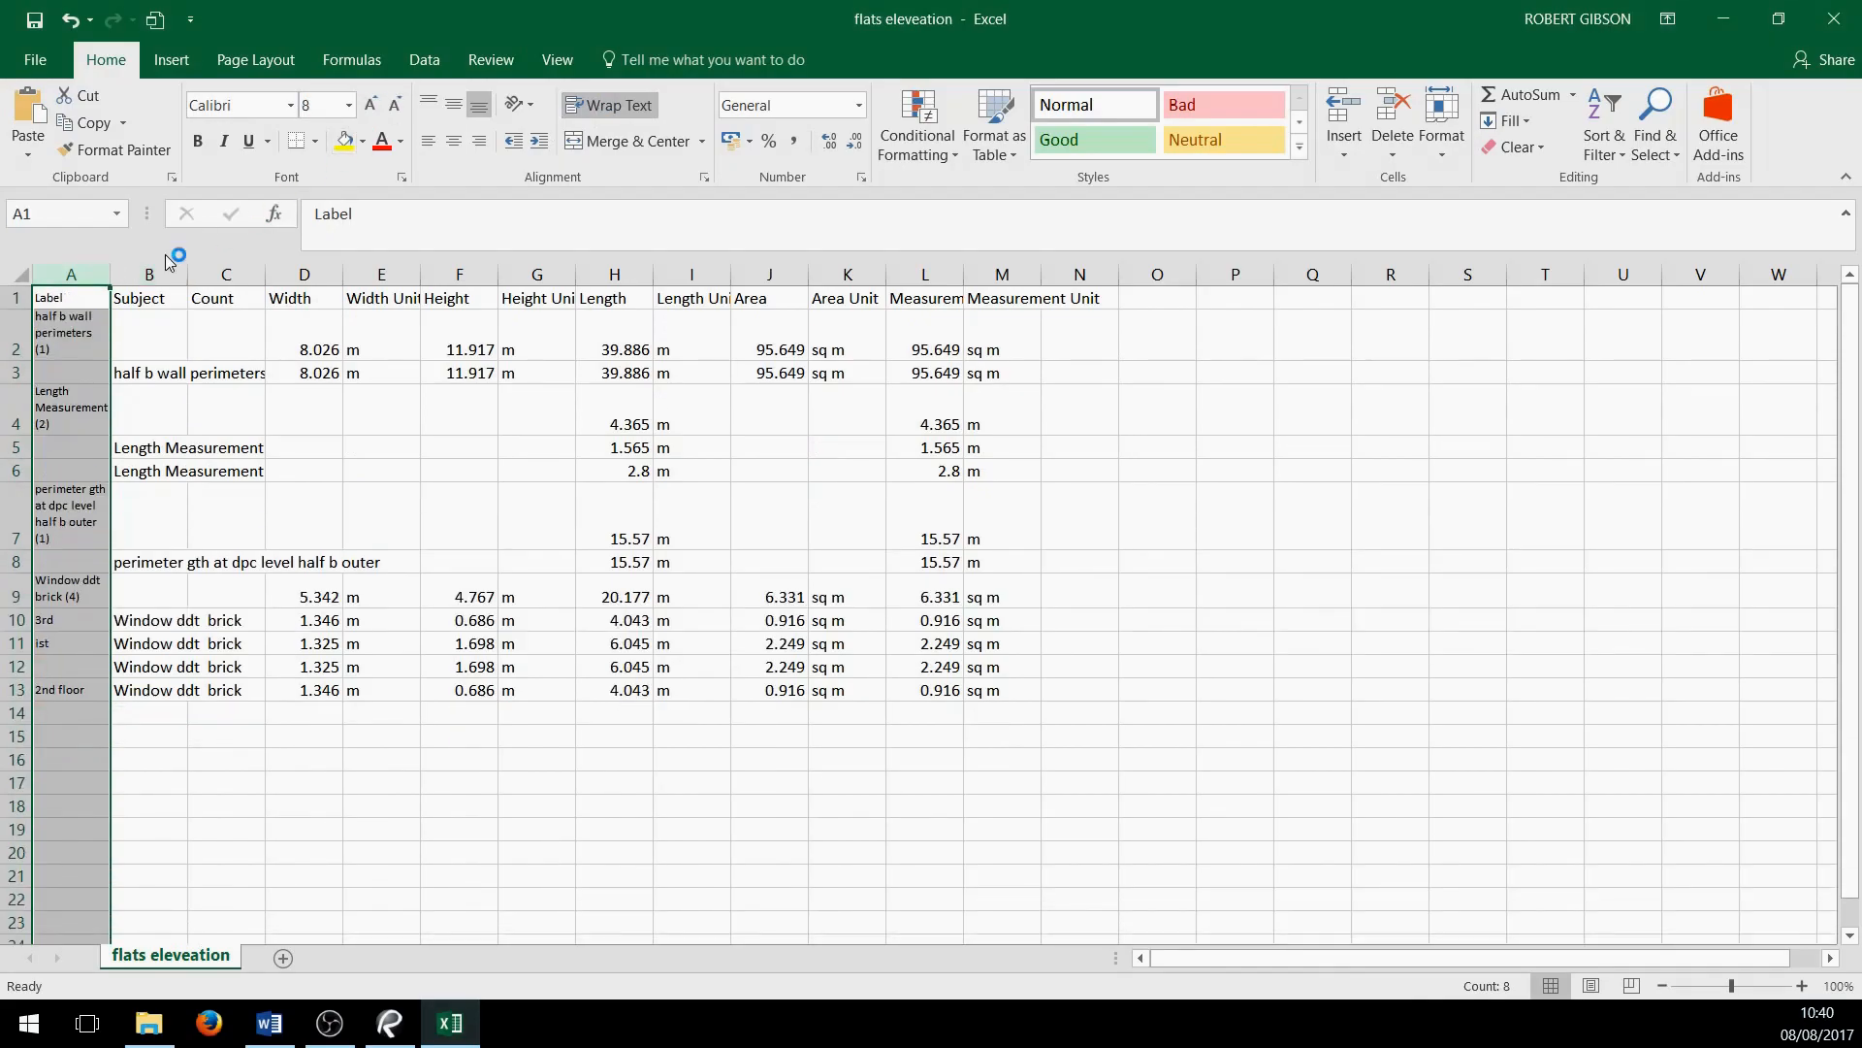
Widen the Label column slightly and fit the Subject column's width to its contents
drag(114, 275, 139, 275)
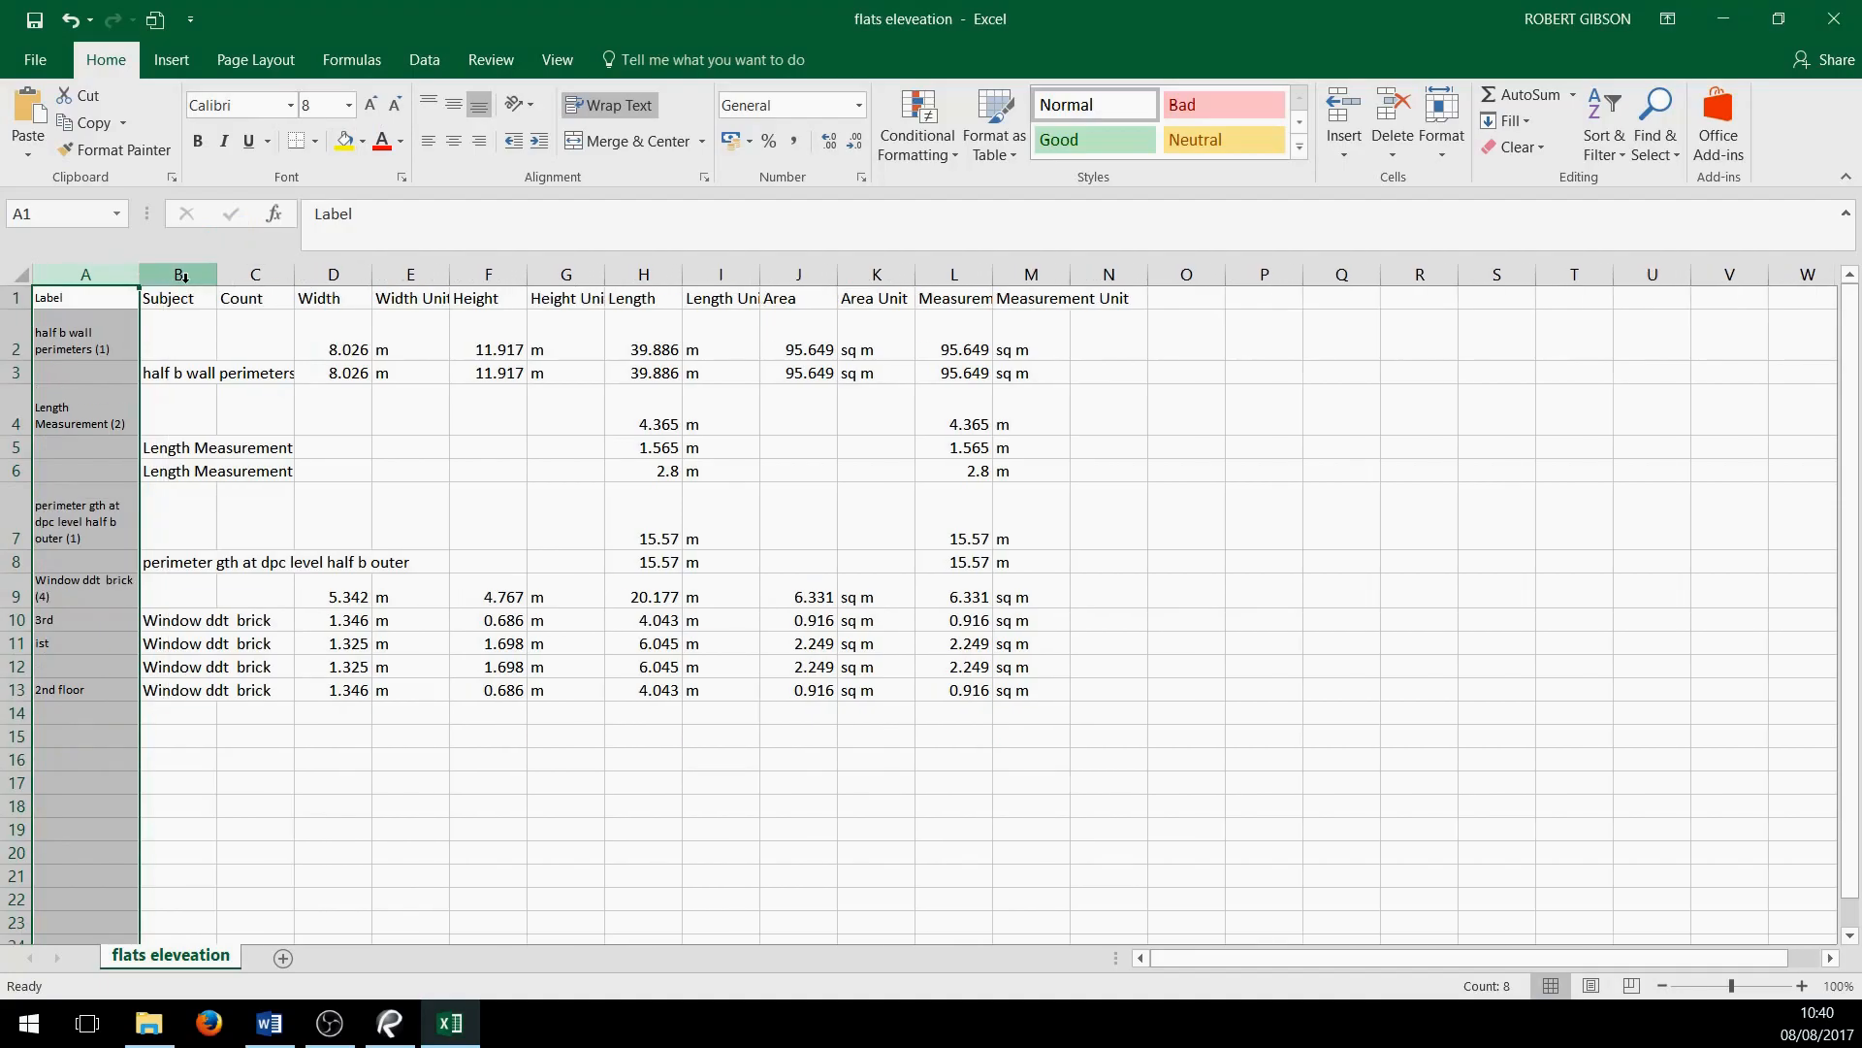
double_click(217, 275)
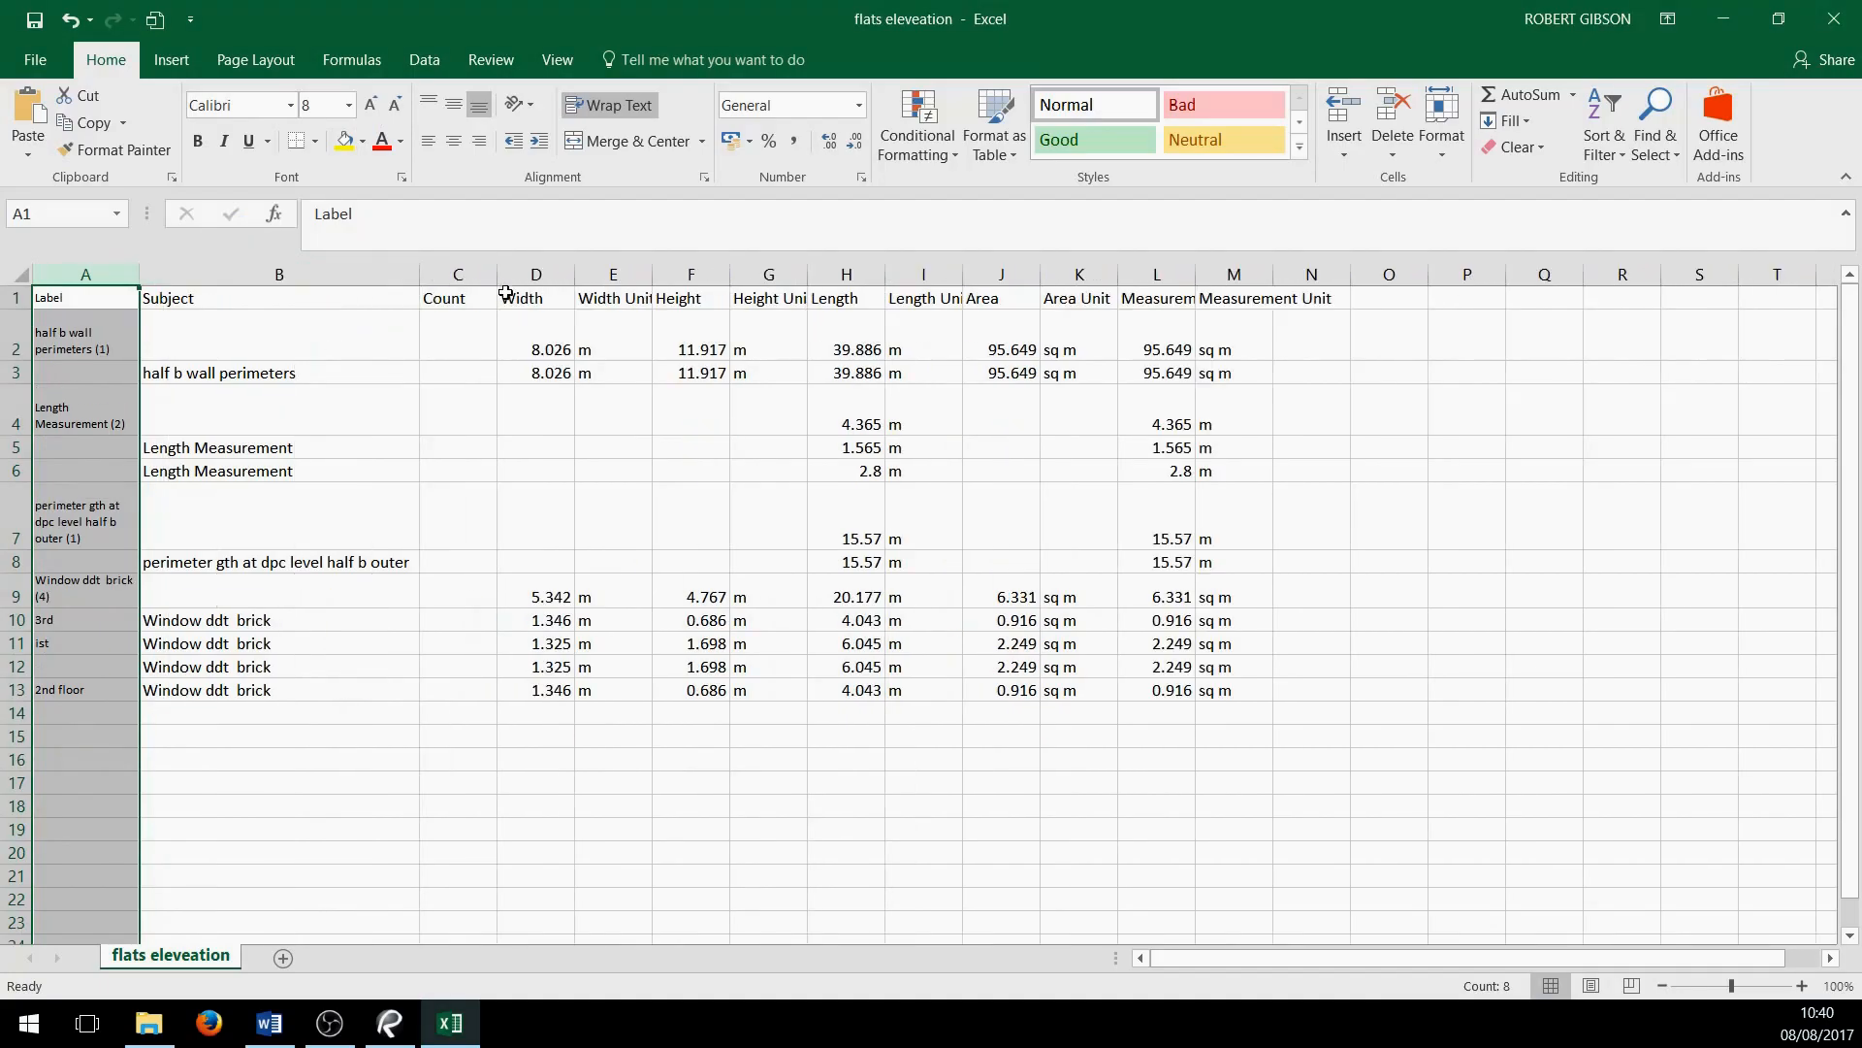
Clear the contents of the Width Unit, Height Unit, Length Unit, Area Unit and Measurement Unit columns
click(611, 275)
key(Delete)
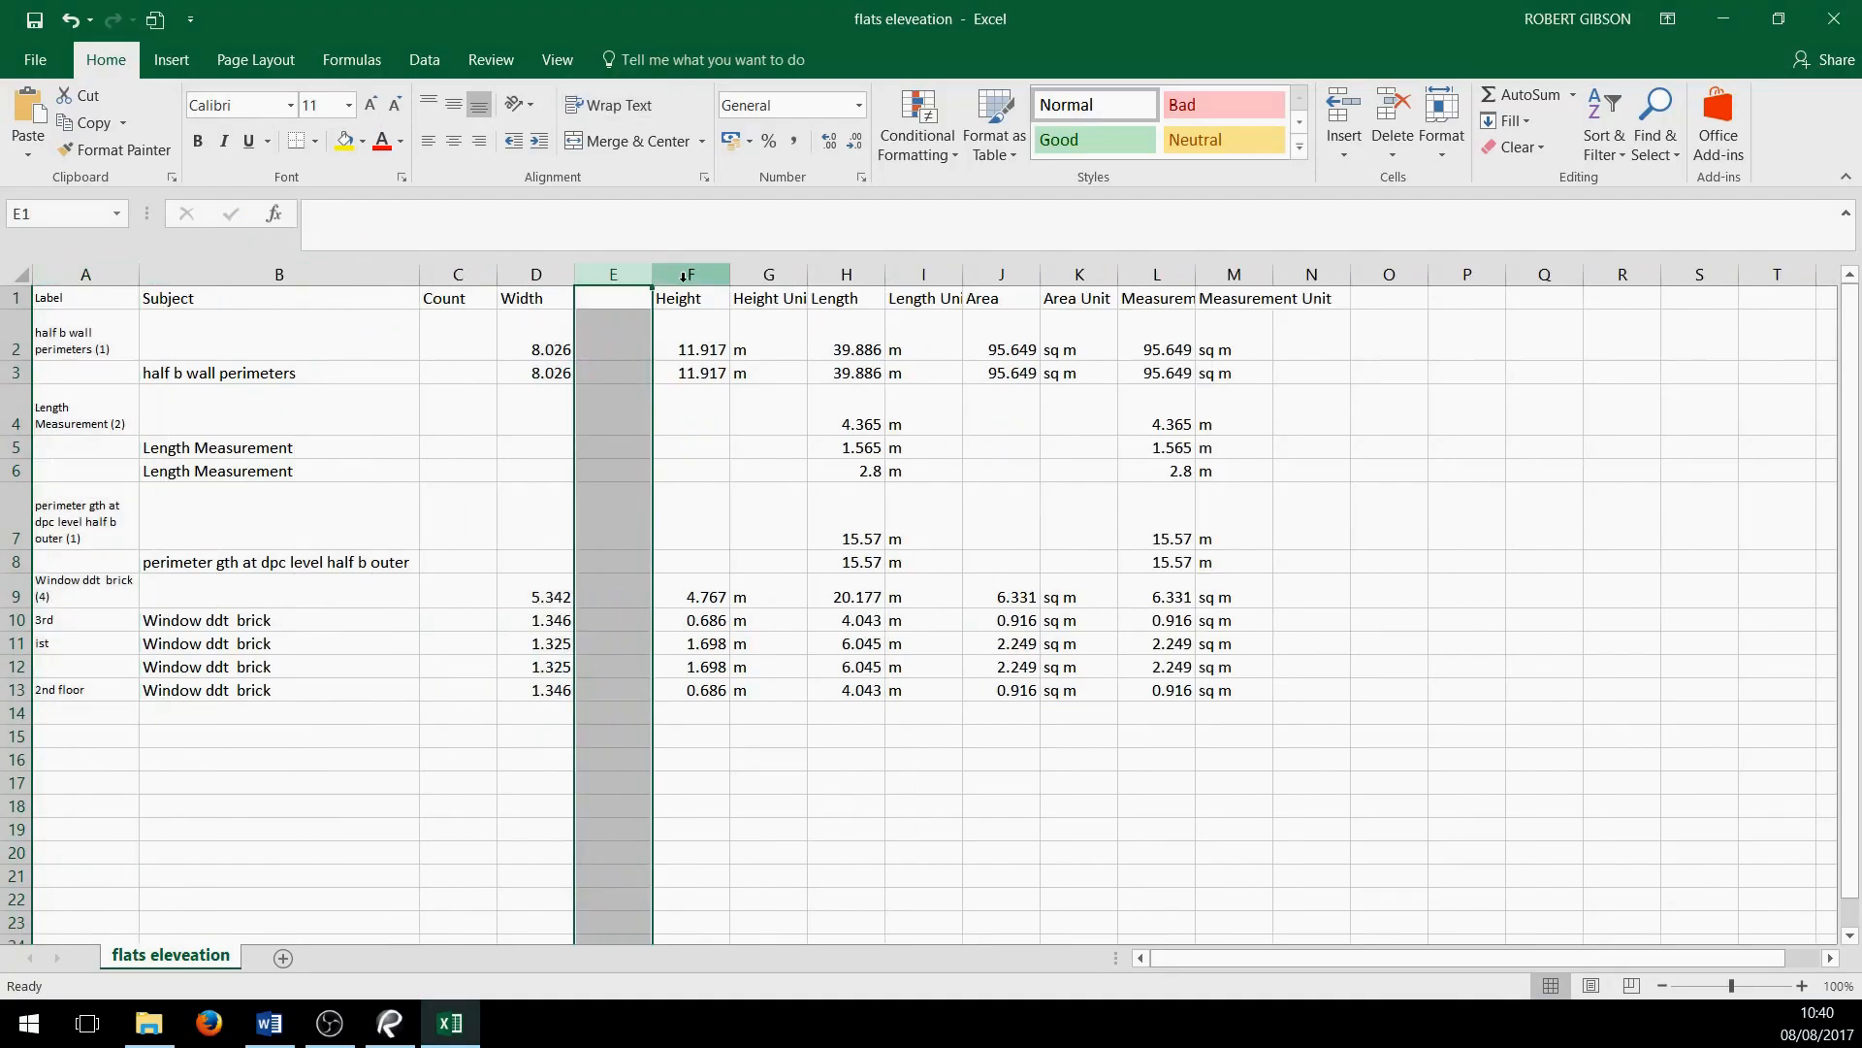
click(770, 275)
key(Delete)
click(939, 275)
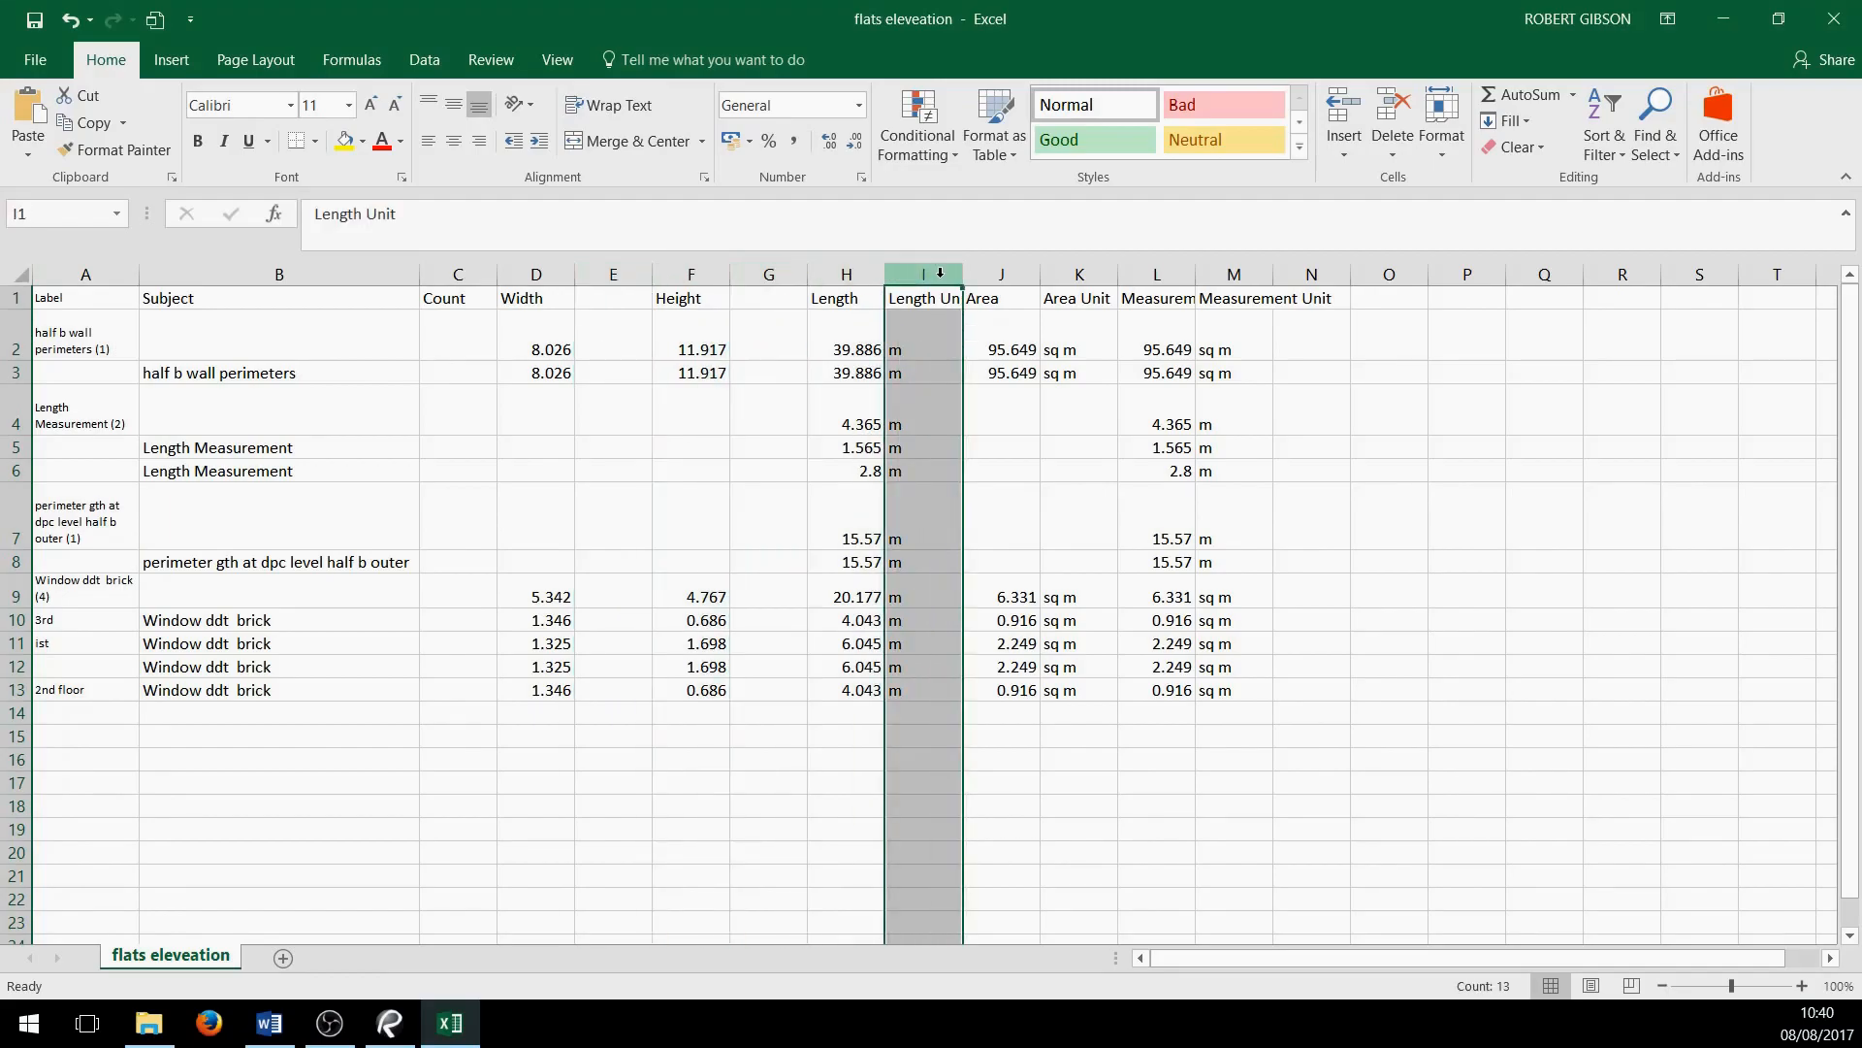
key(Delete)
click(1080, 274)
key(Delete)
click(1230, 274)
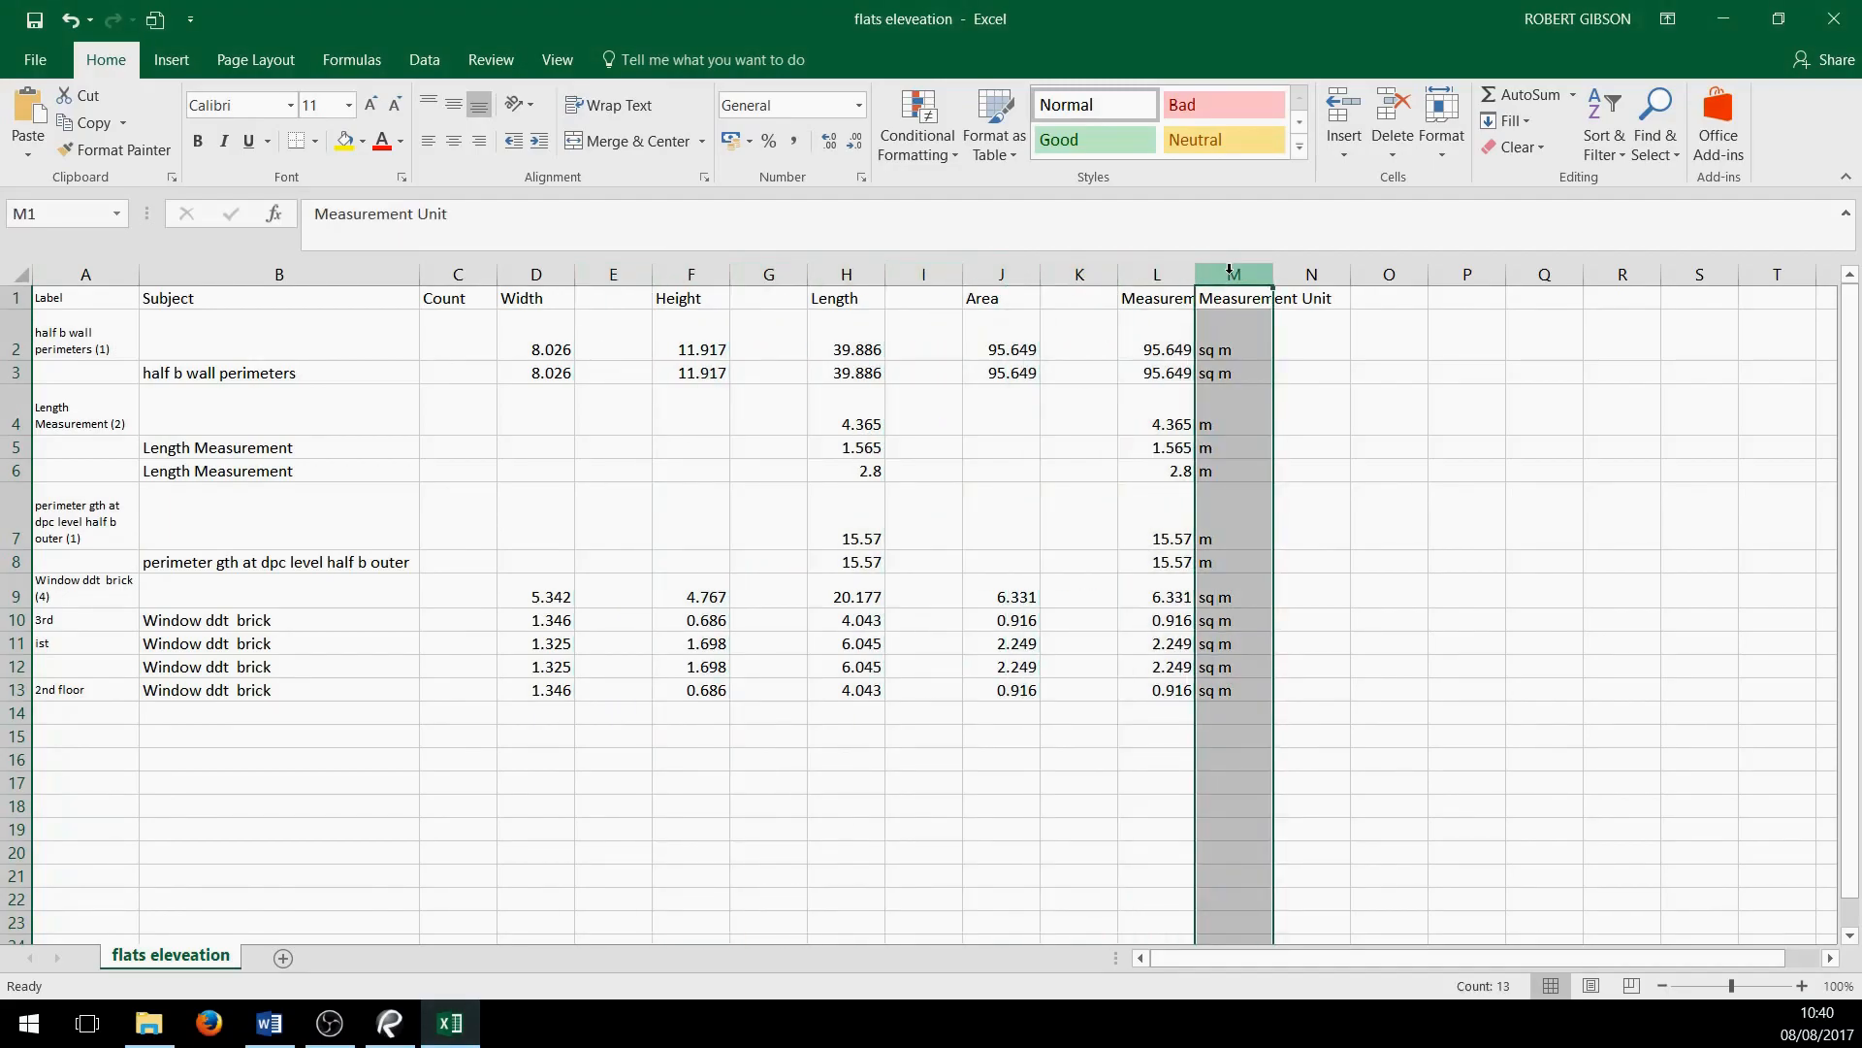
key(Delete)
click(1459, 469)
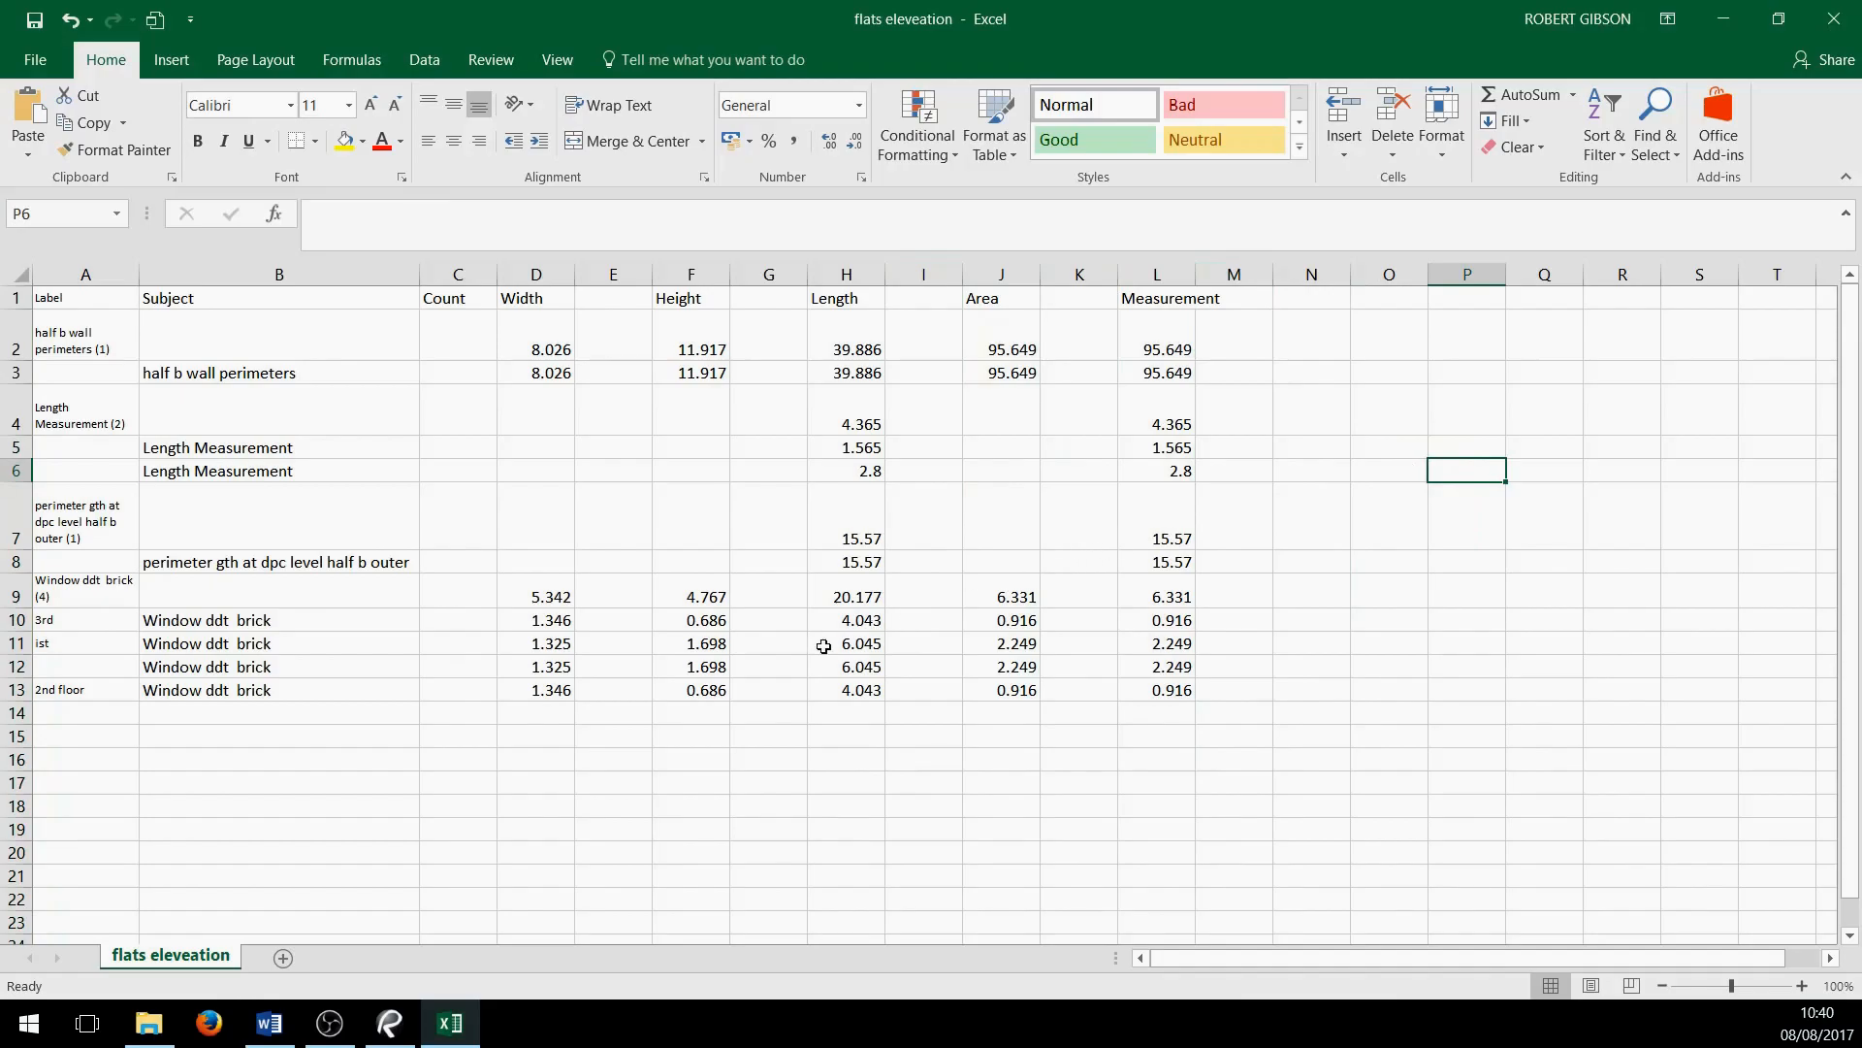
click(15, 335)
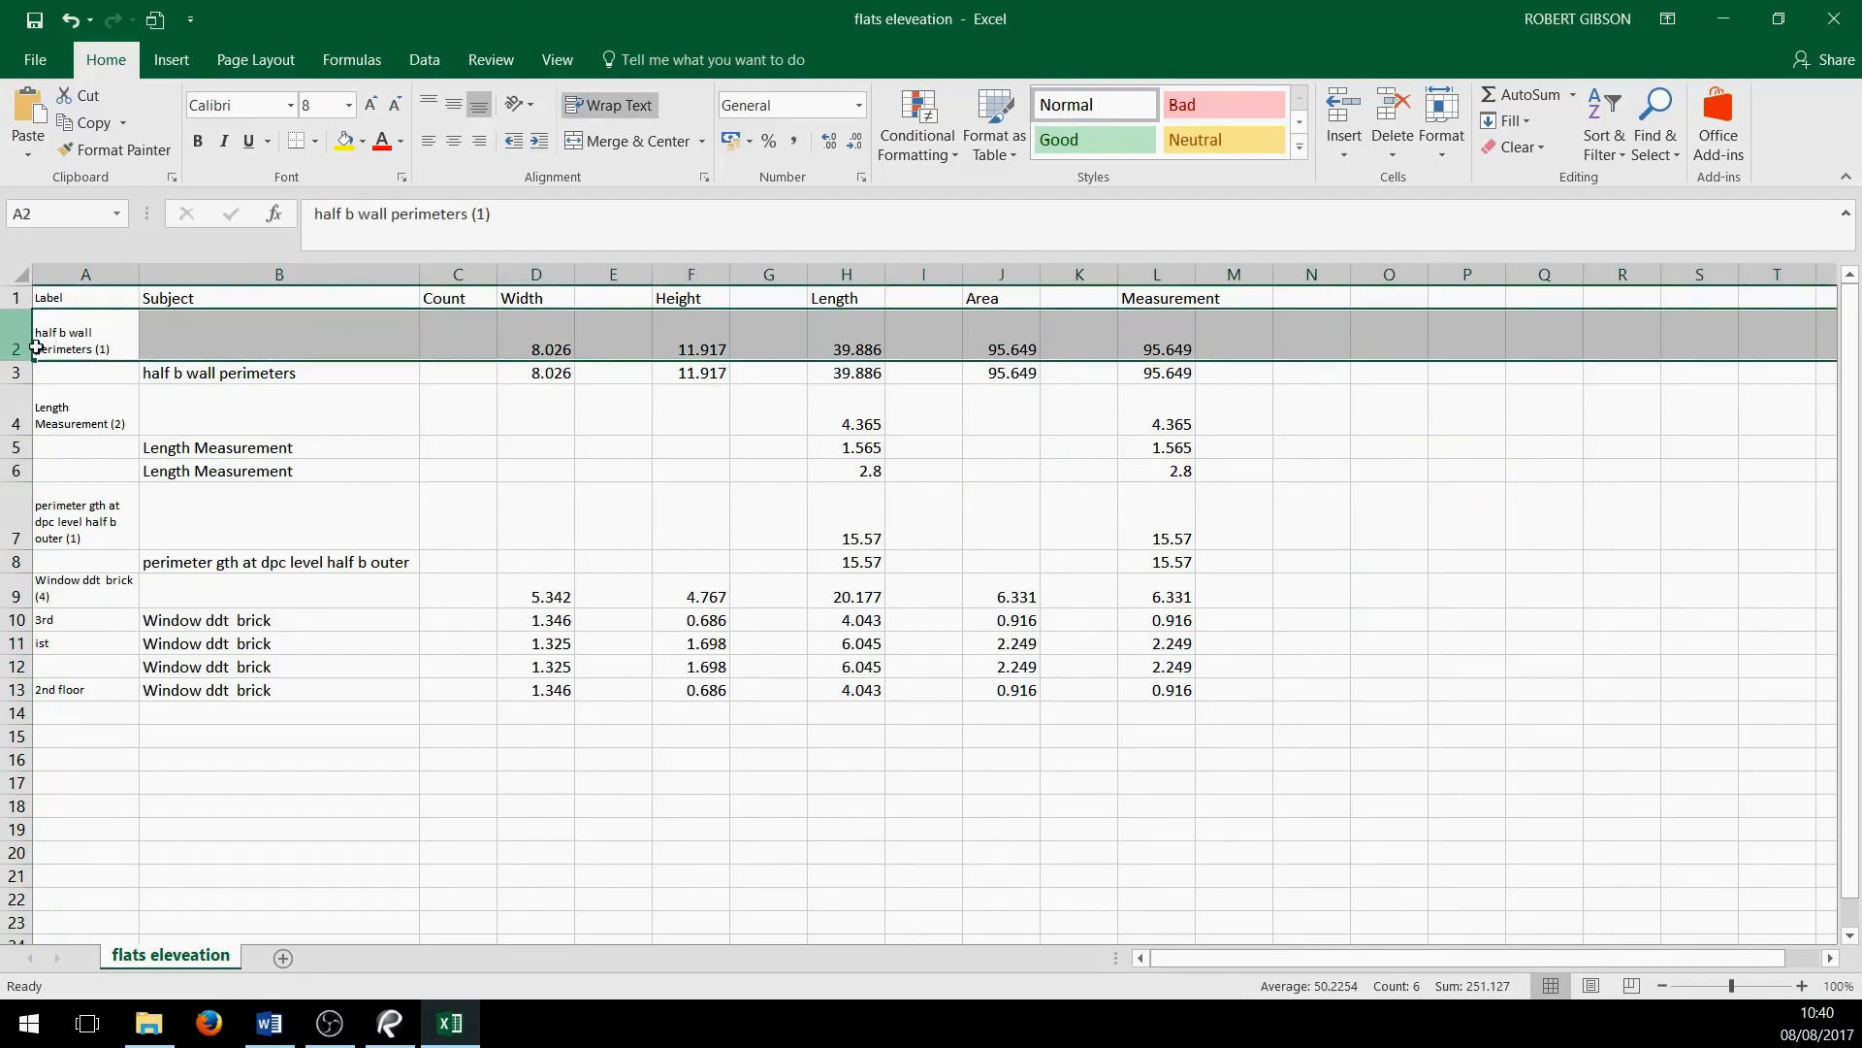
click(105, 339)
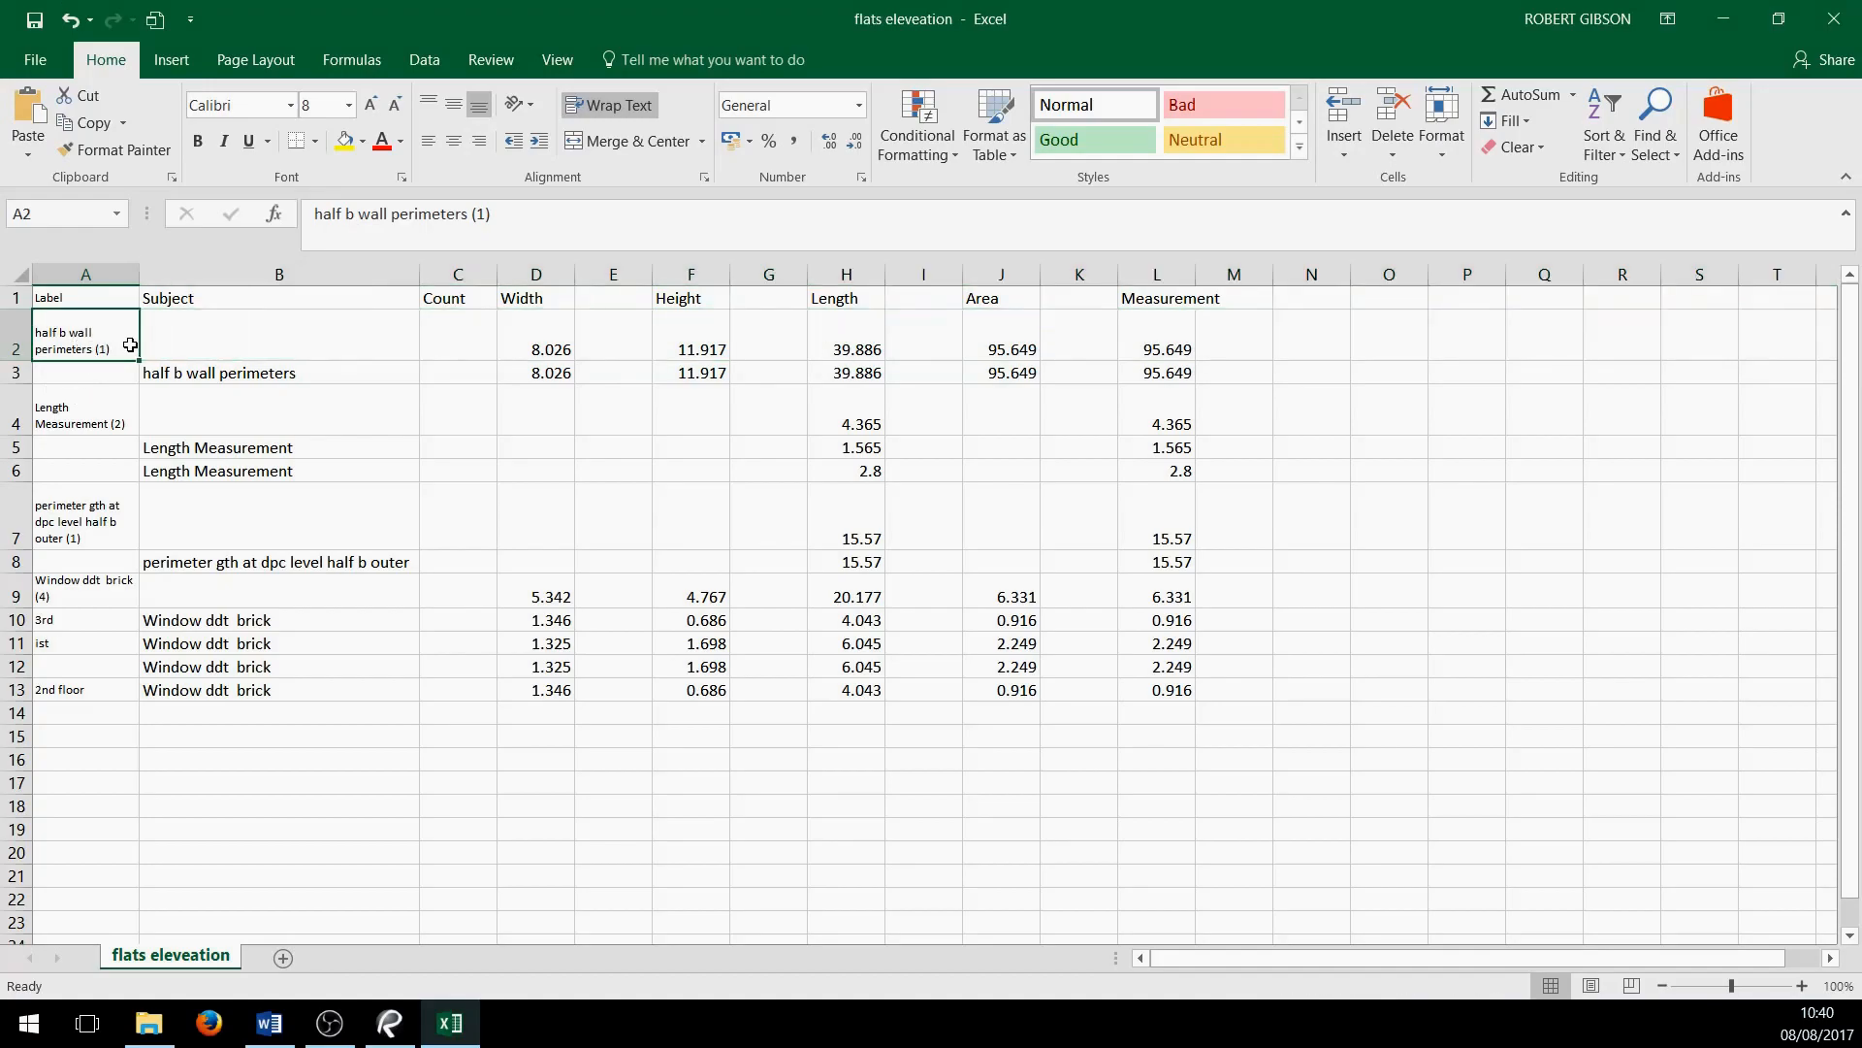
Delete the Length Measurement (2) summary row and the two Length Measurement rows beneath it
click(161, 372)
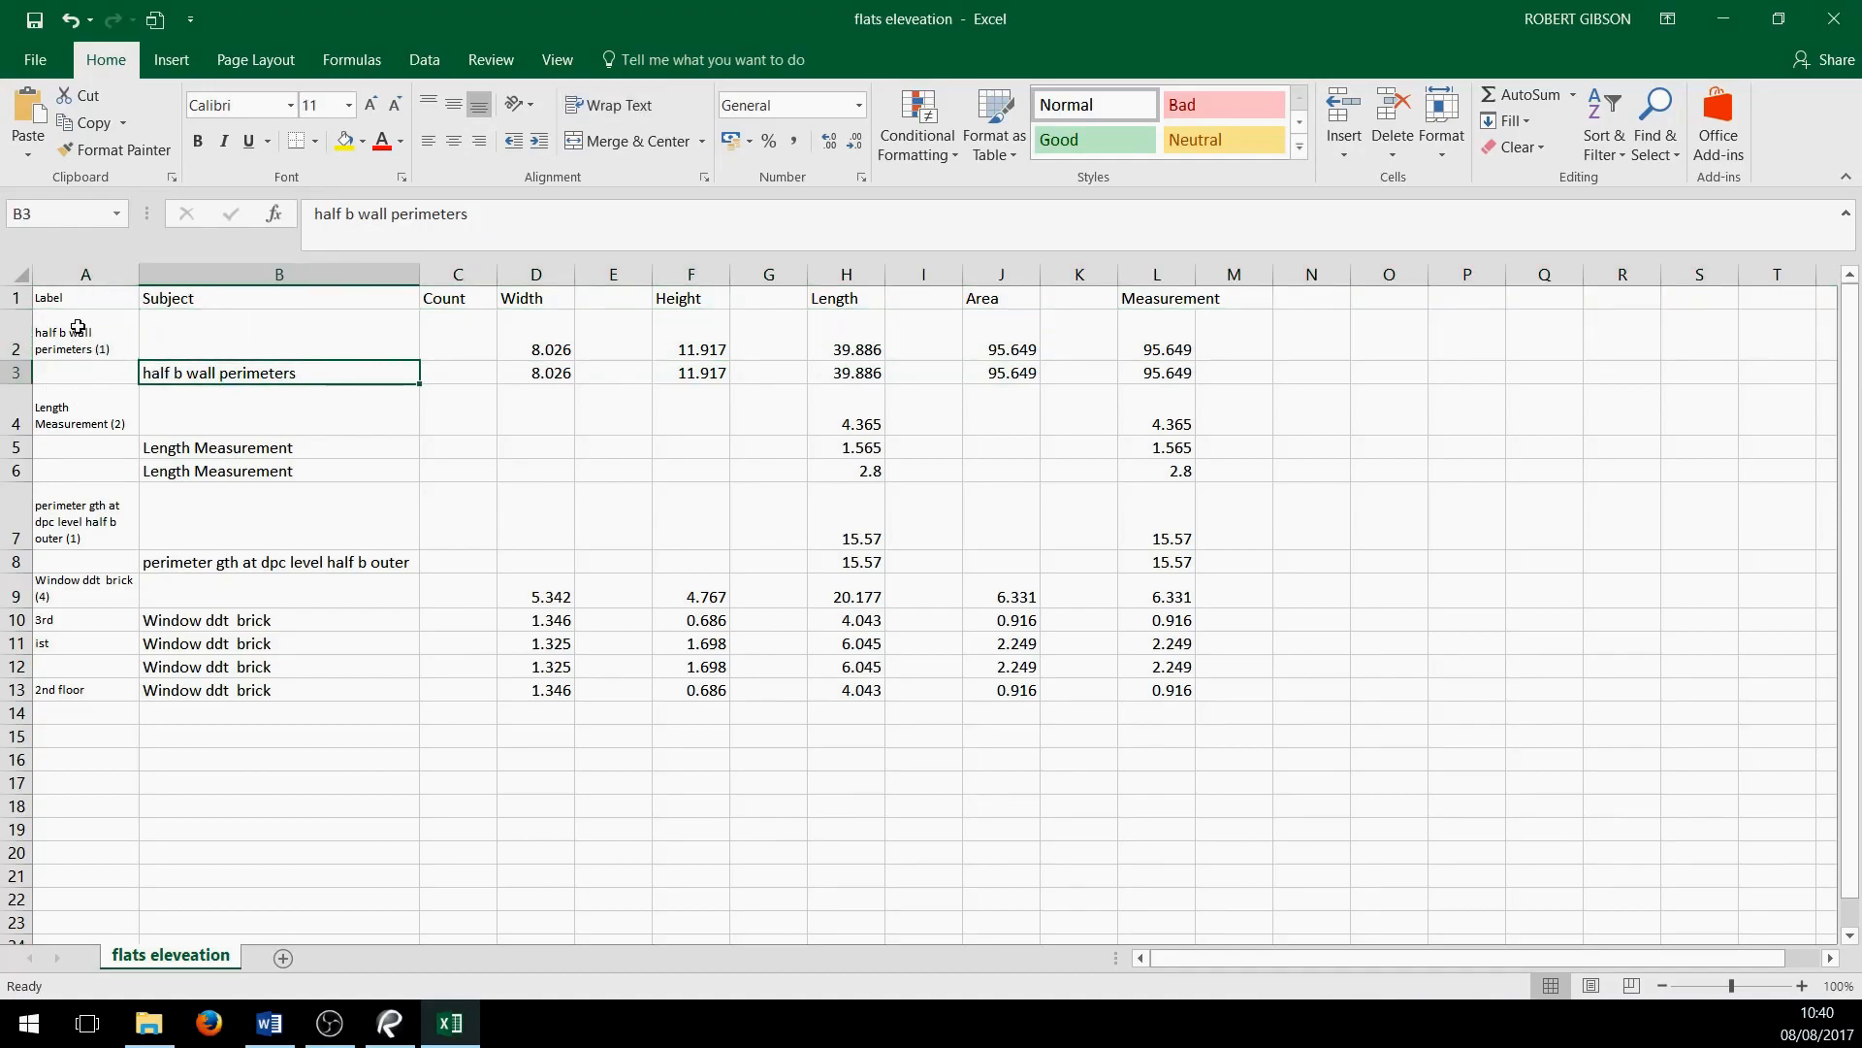
click(42, 409)
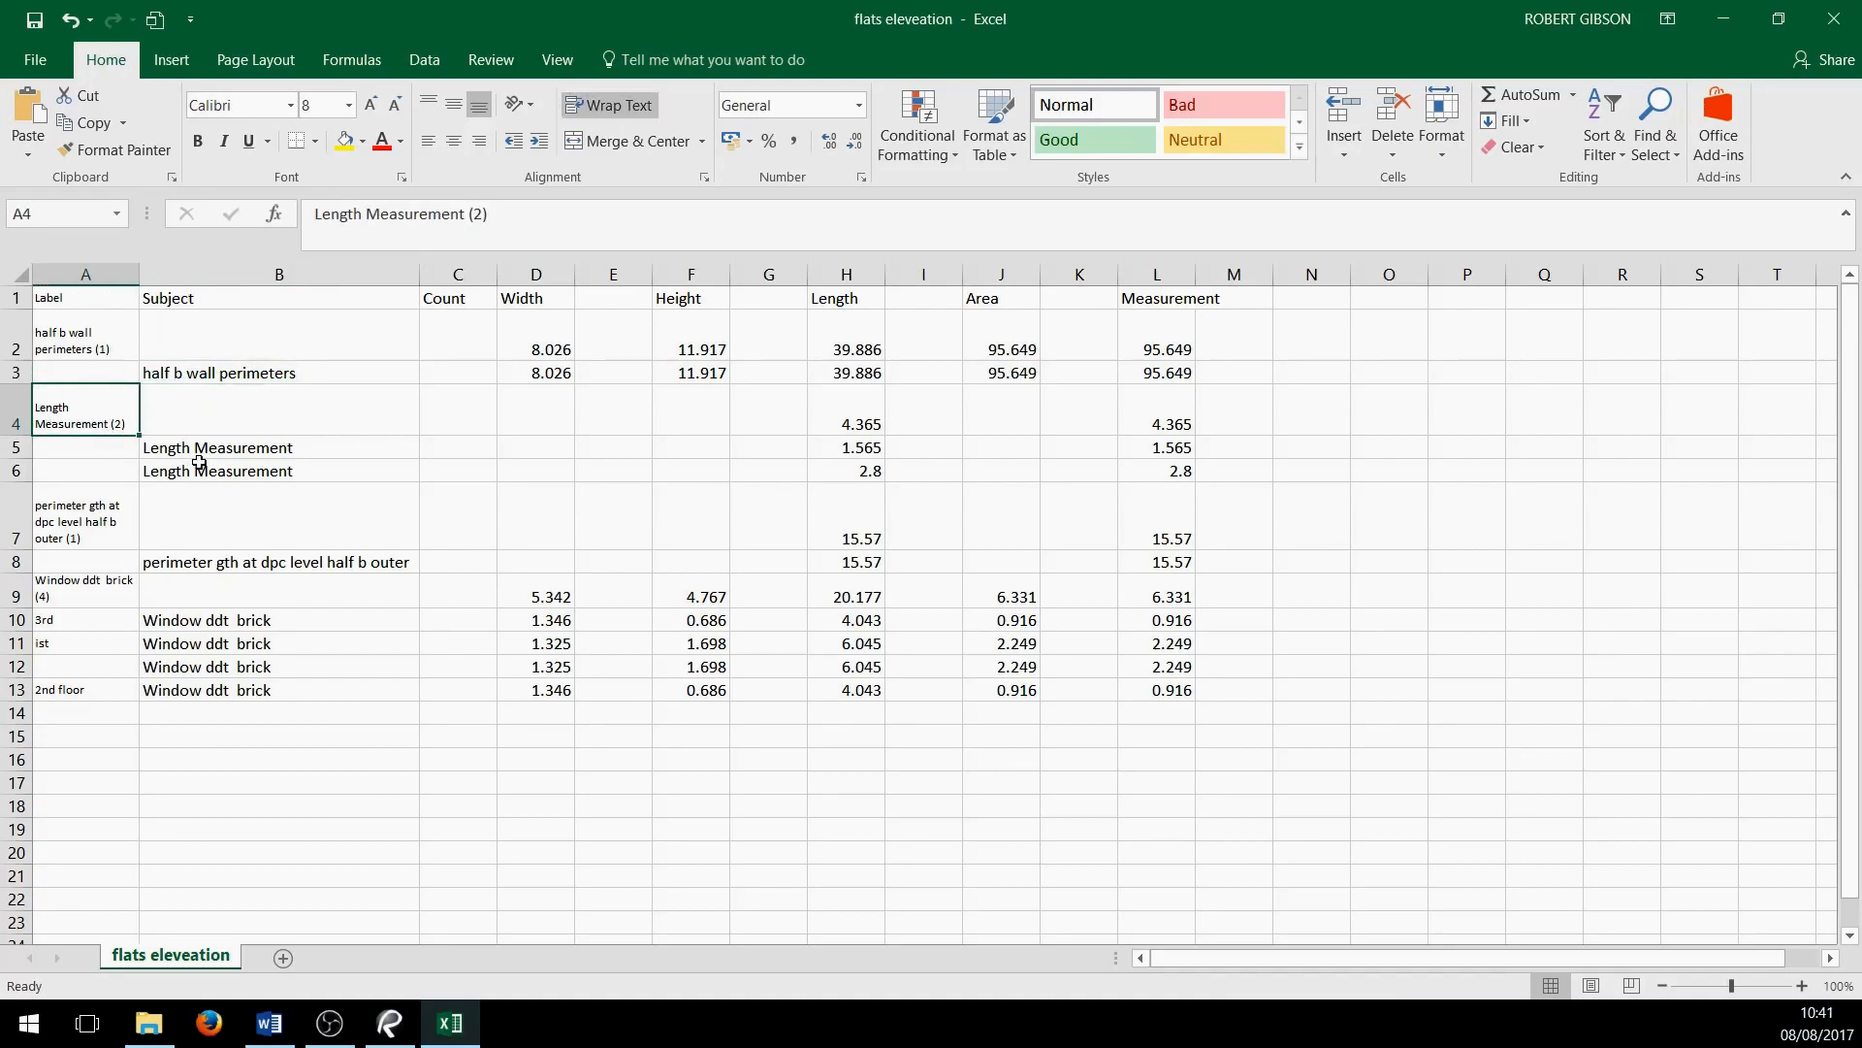
drag(17, 422, 19, 471)
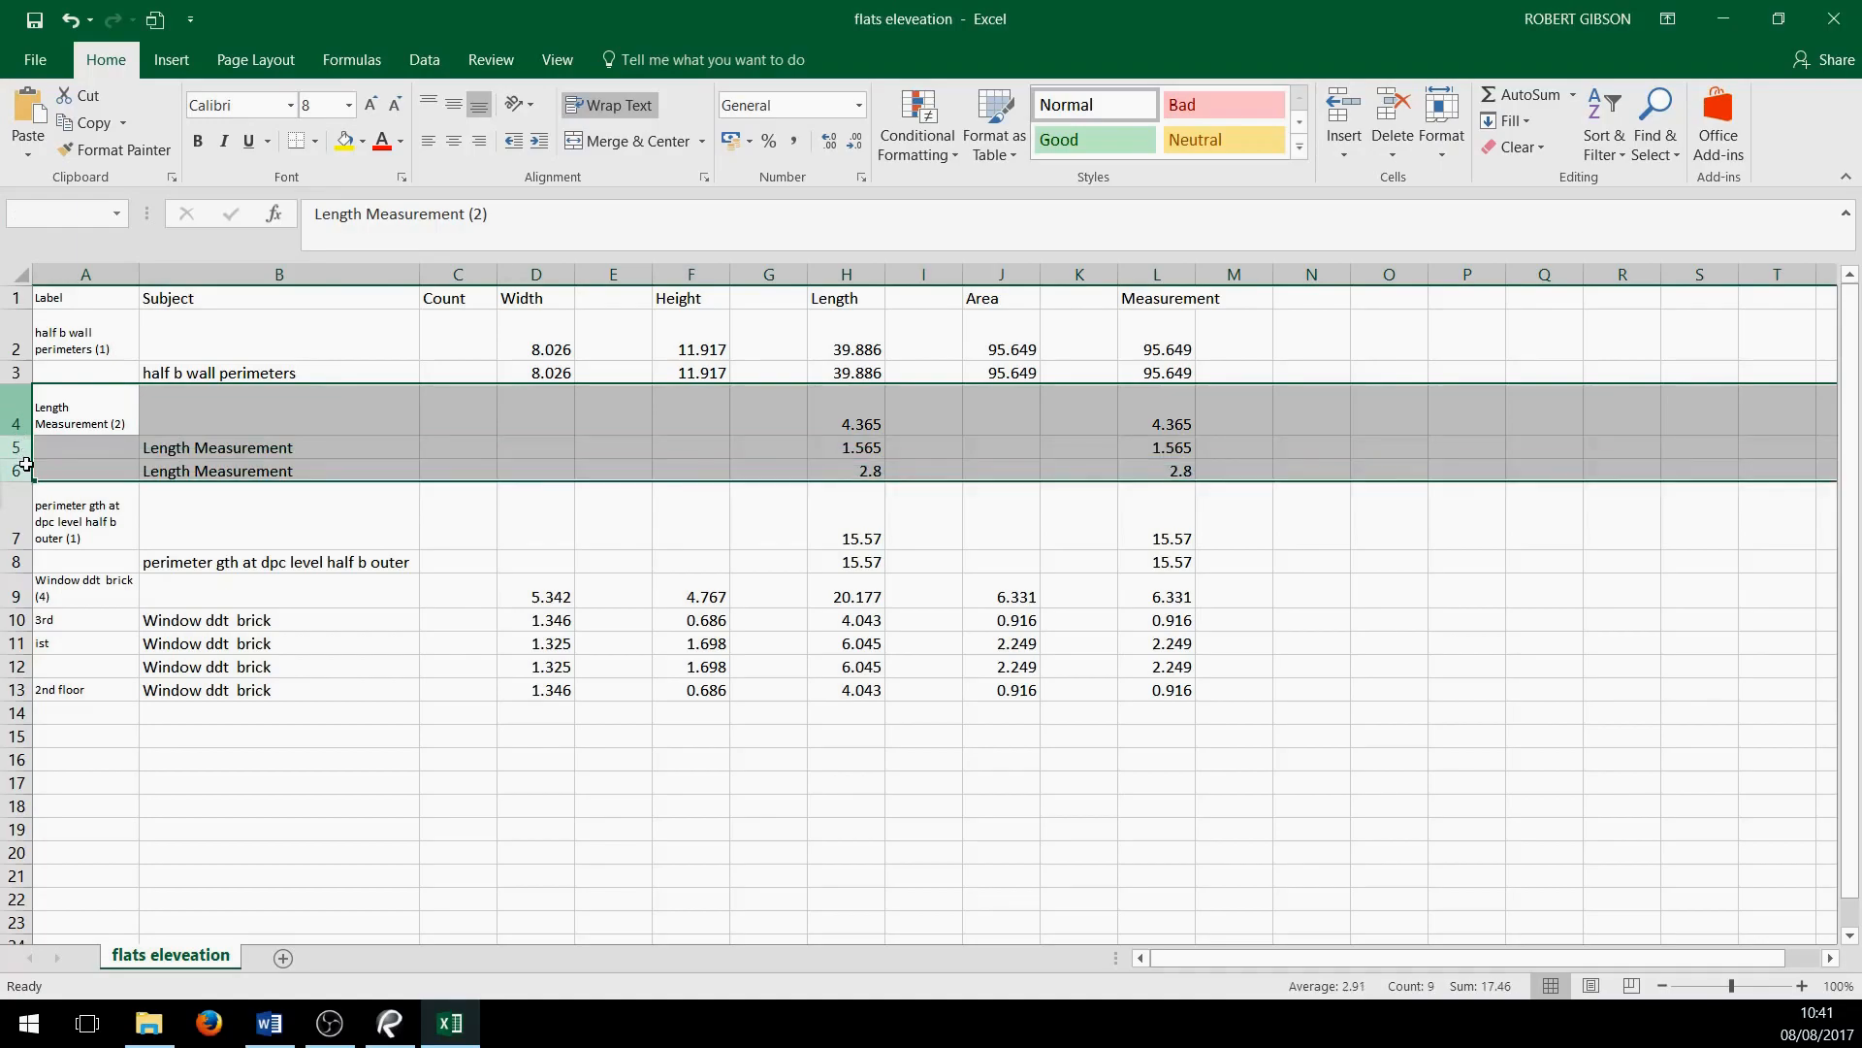
right_click(27, 464)
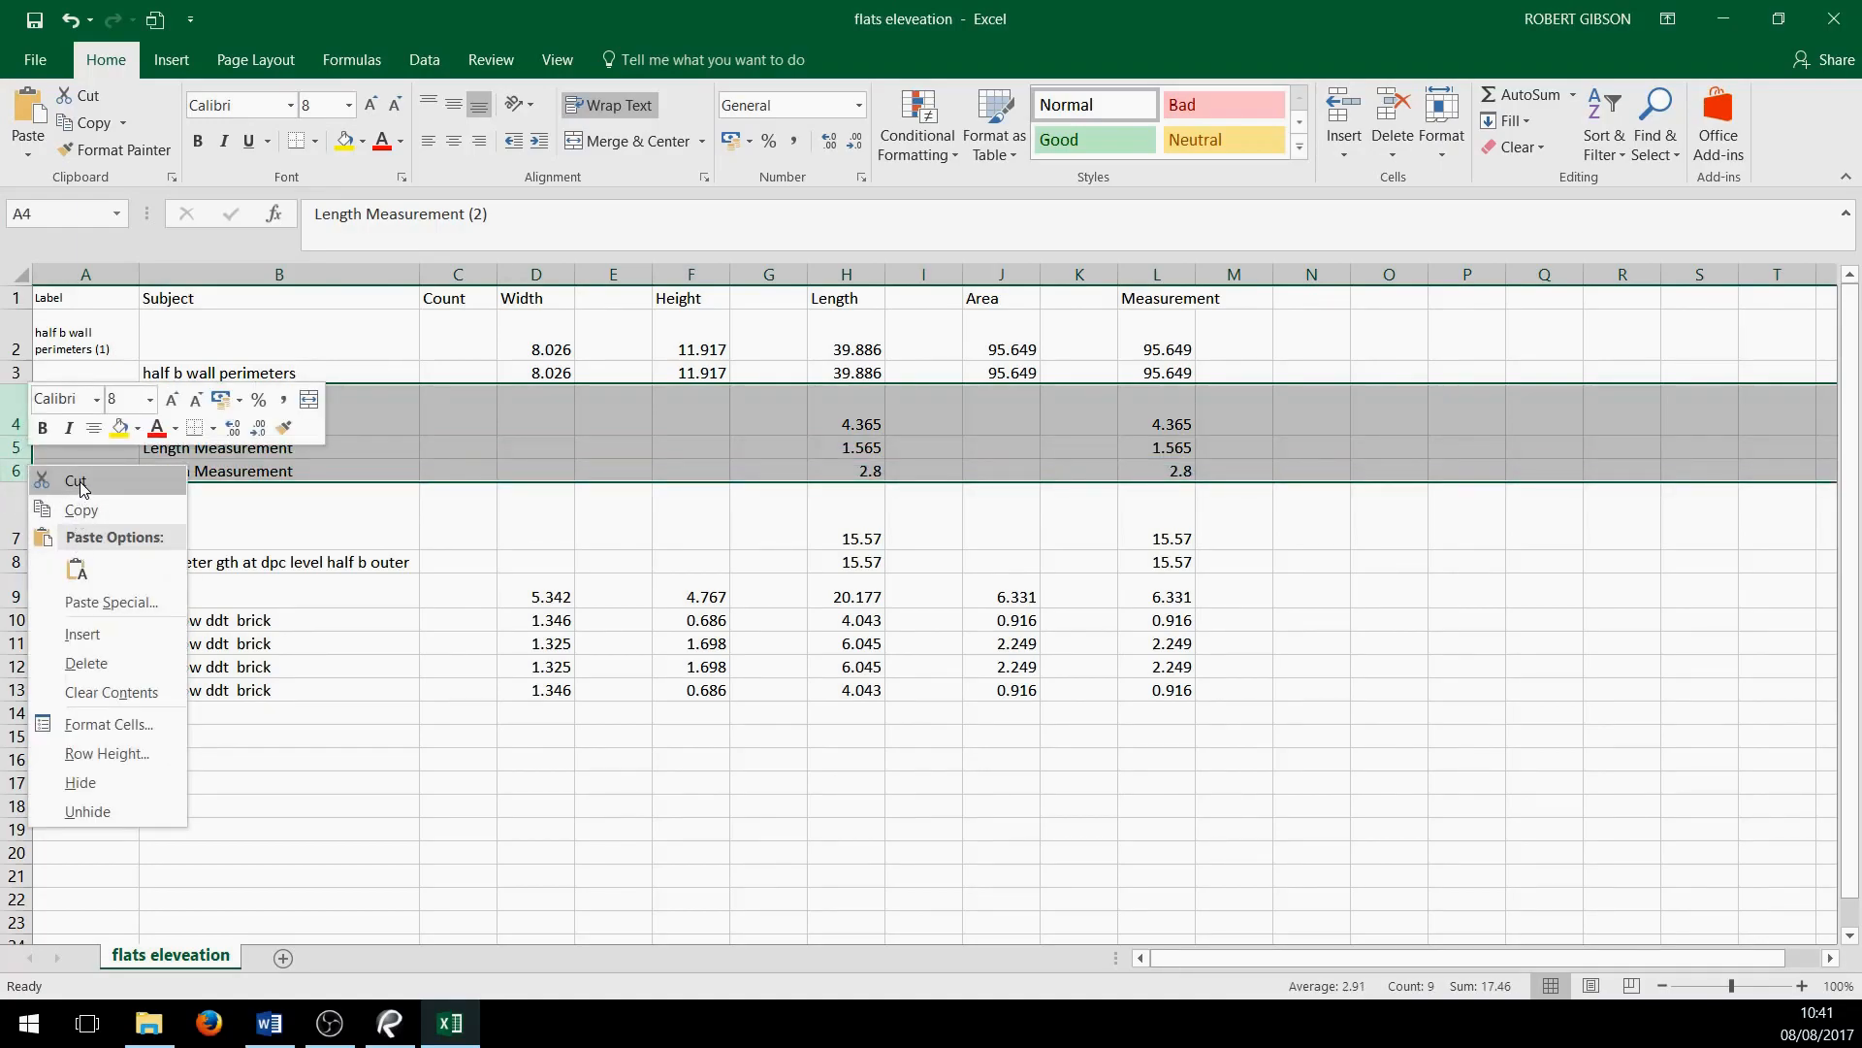
click(81, 483)
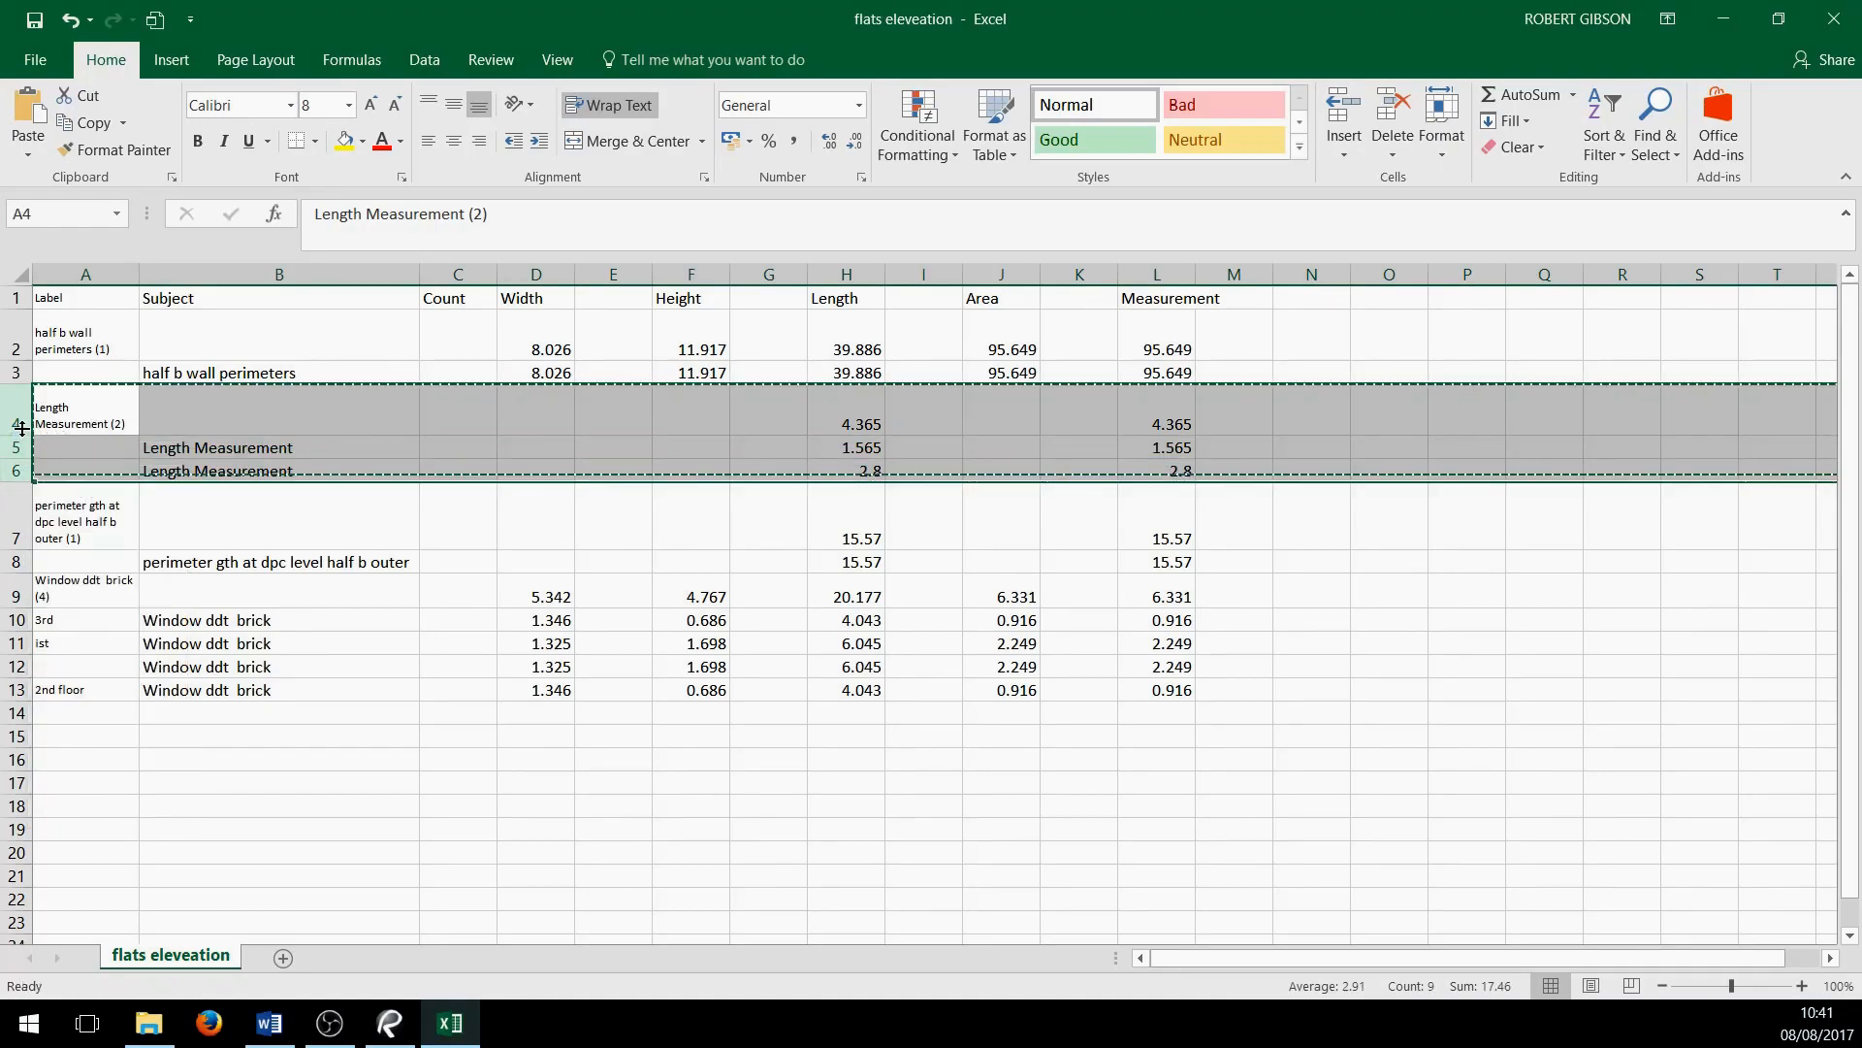
key(Delete)
right_click(29, 432)
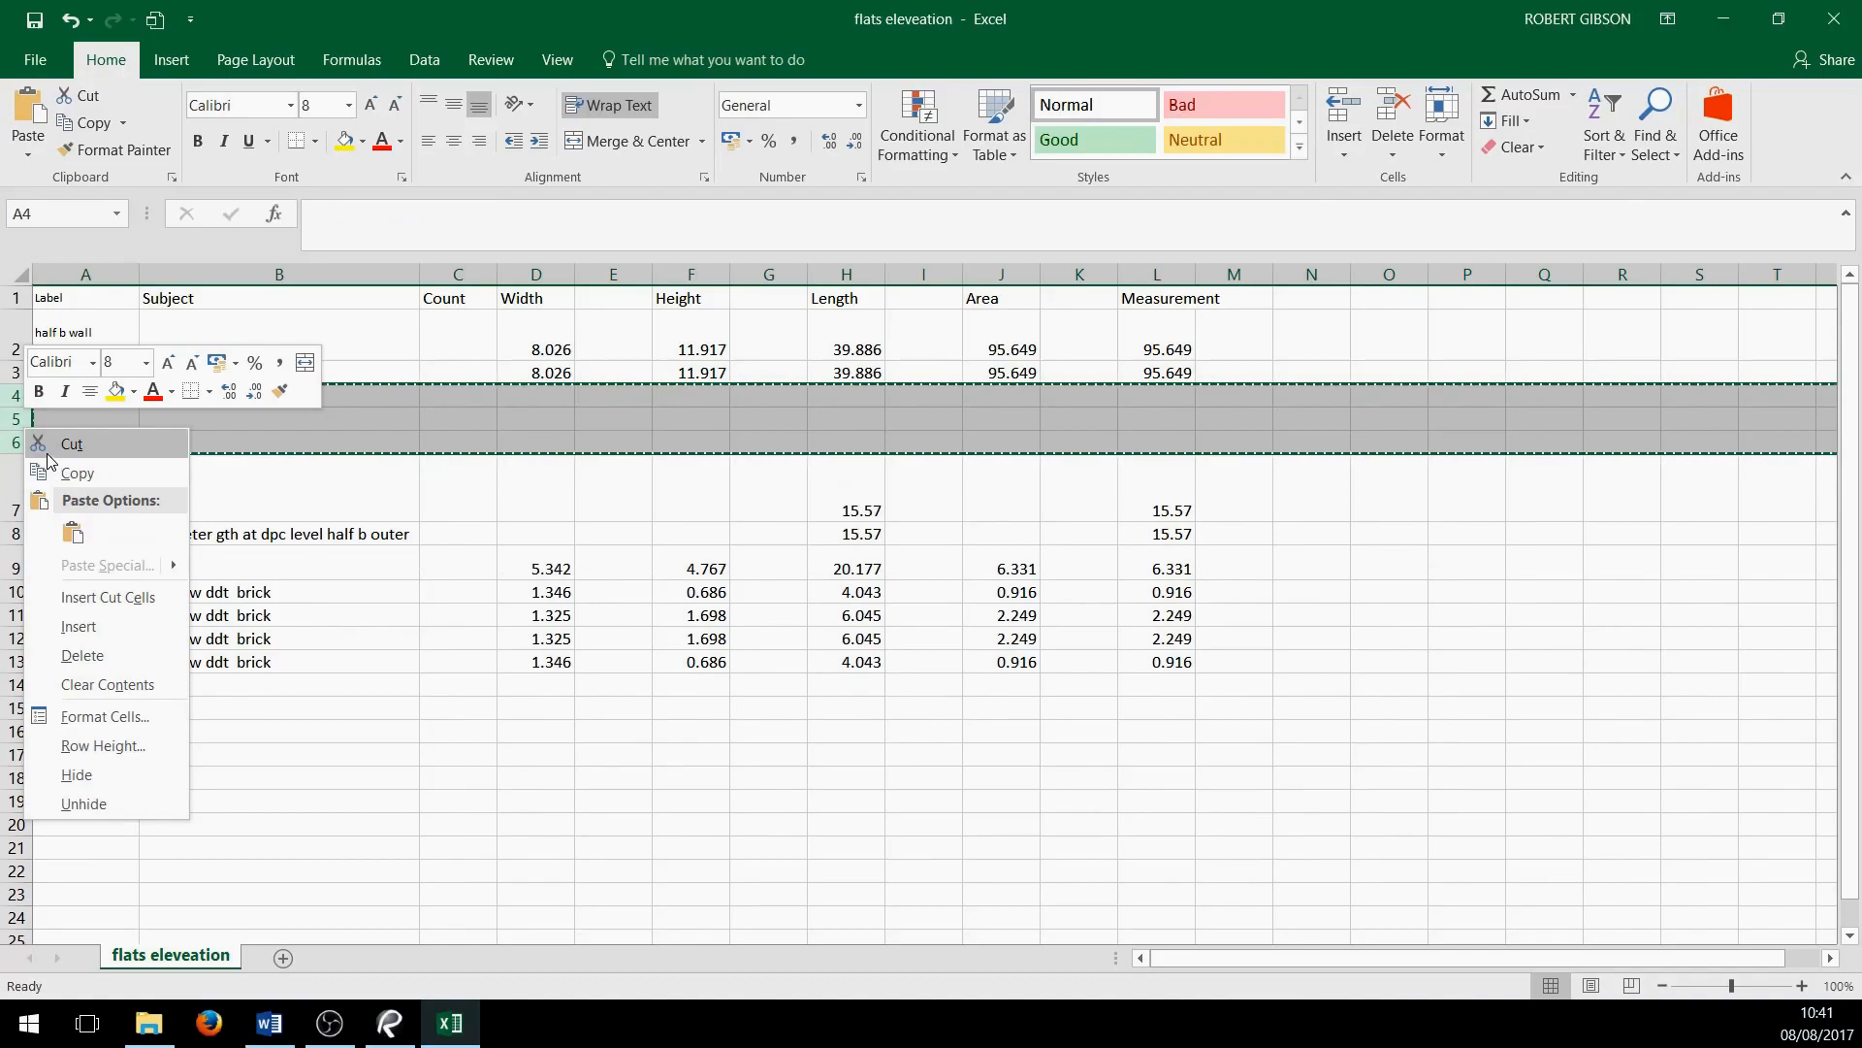
click(82, 655)
click(254, 657)
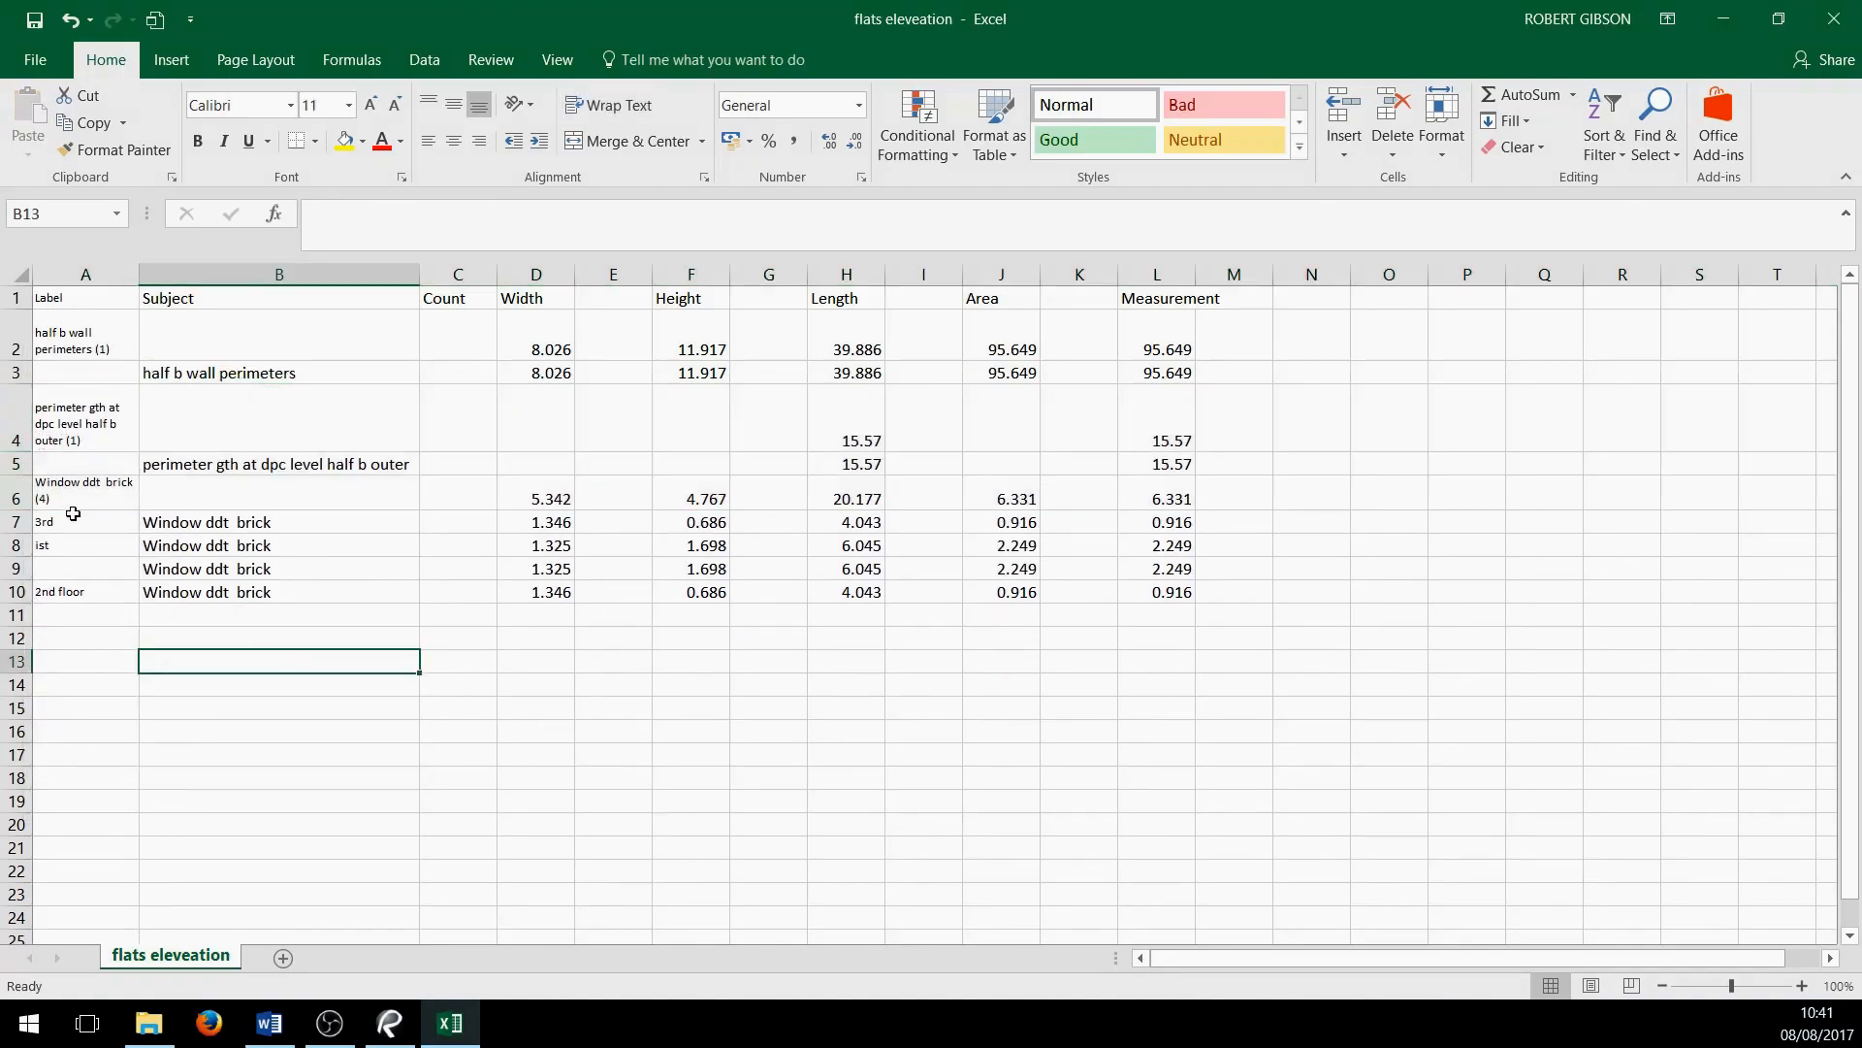
Delete the "Window ddt brick (4)" summary row above the individual window deductions
click(64, 485)
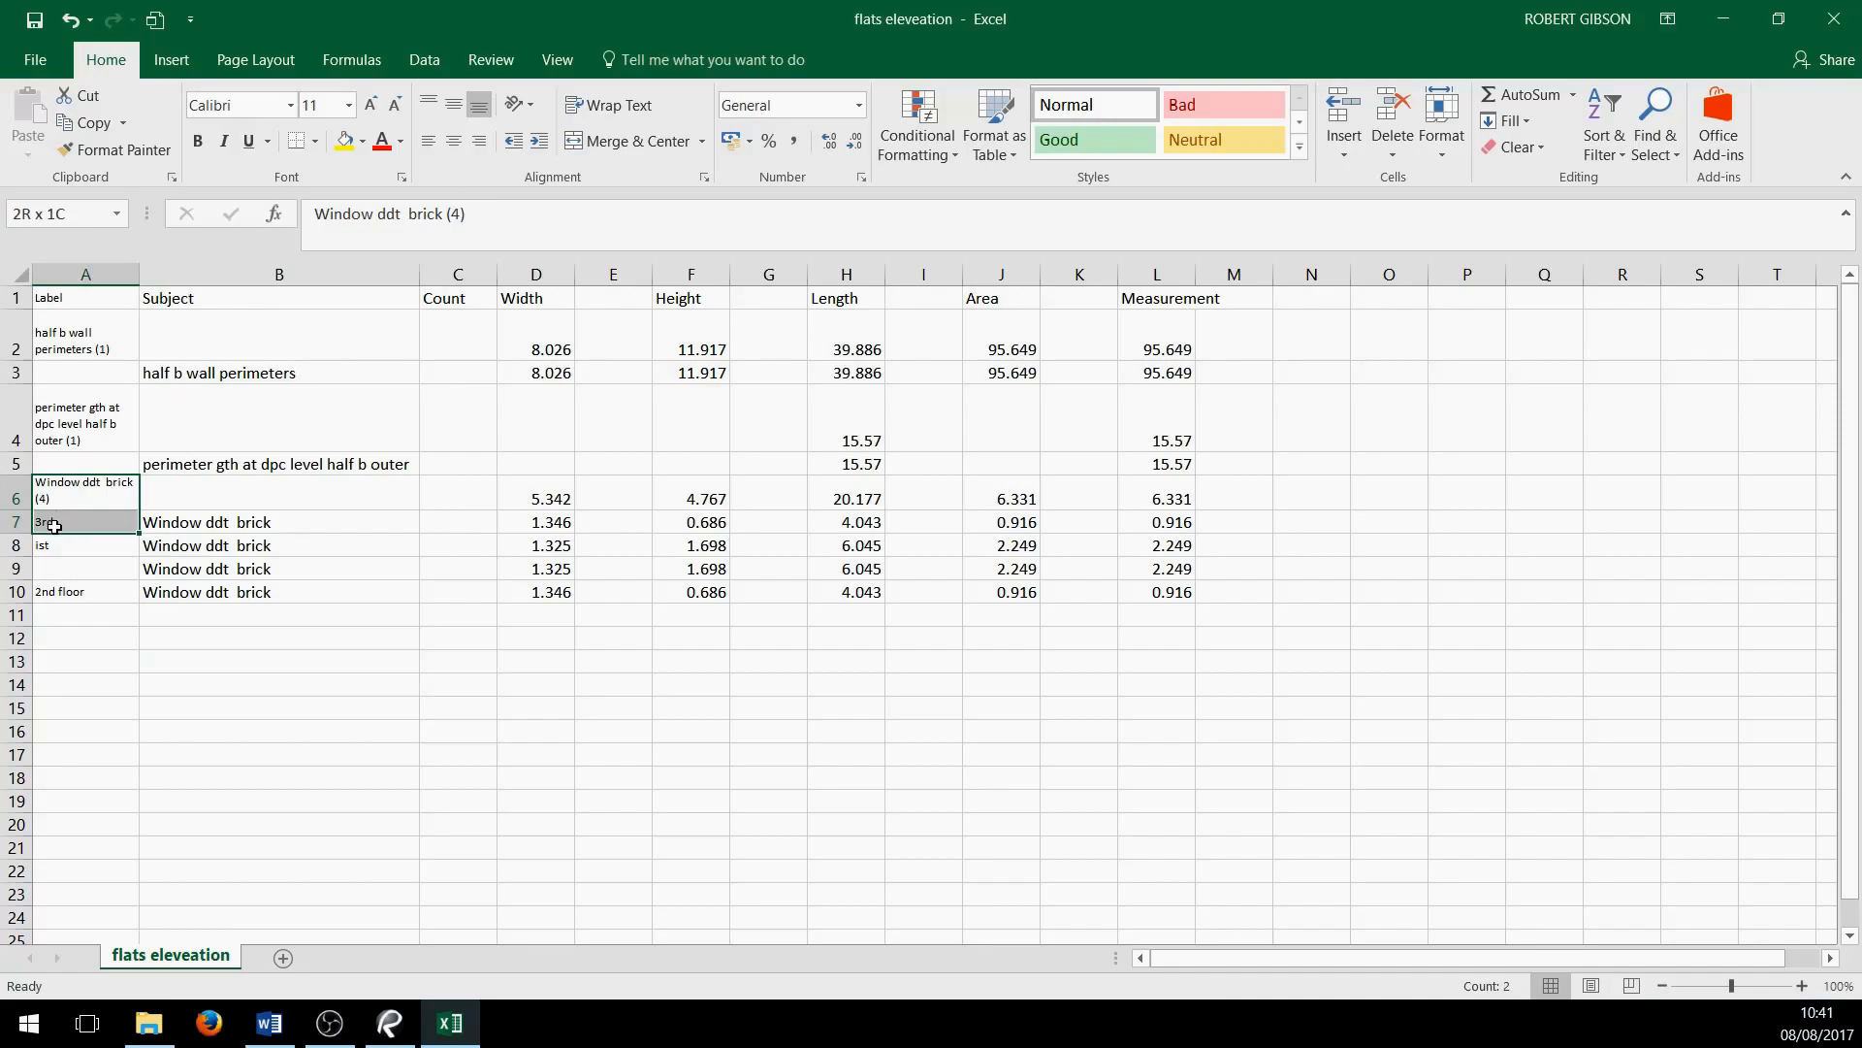
click(192, 525)
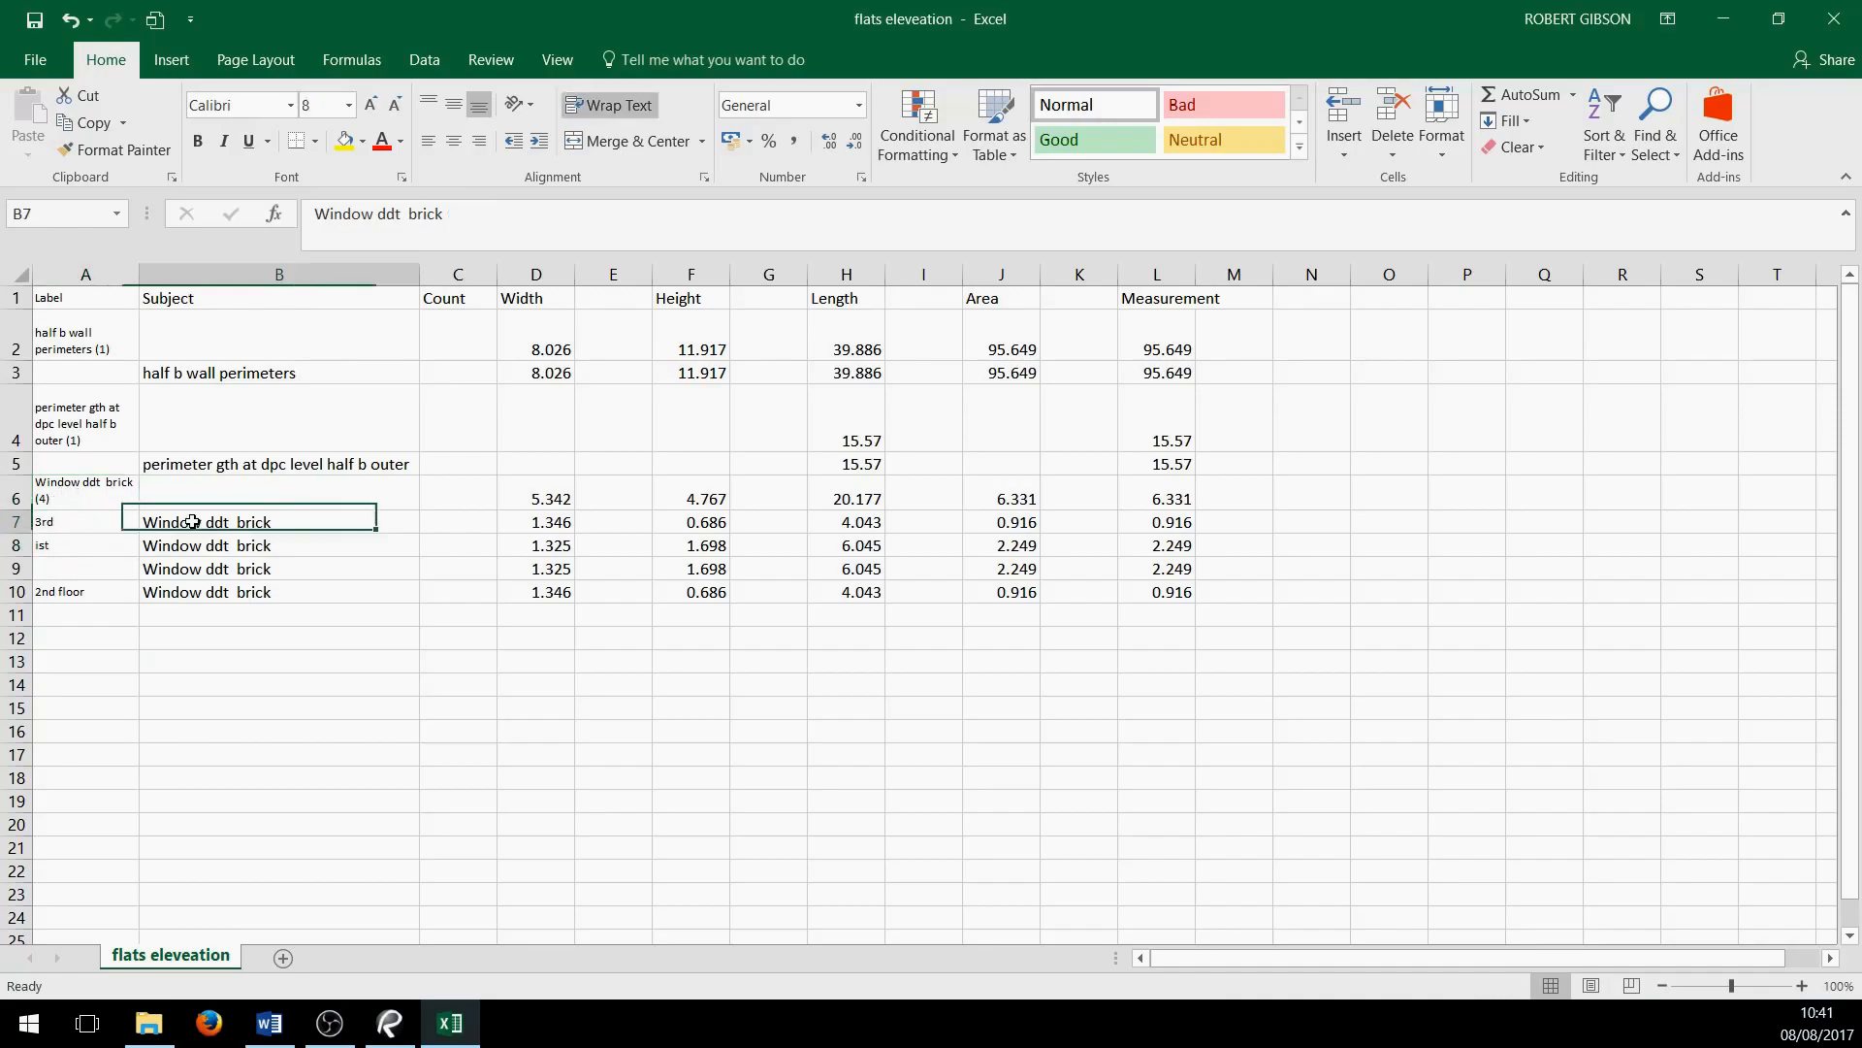
click(194, 548)
click(198, 571)
click(205, 594)
click(242, 727)
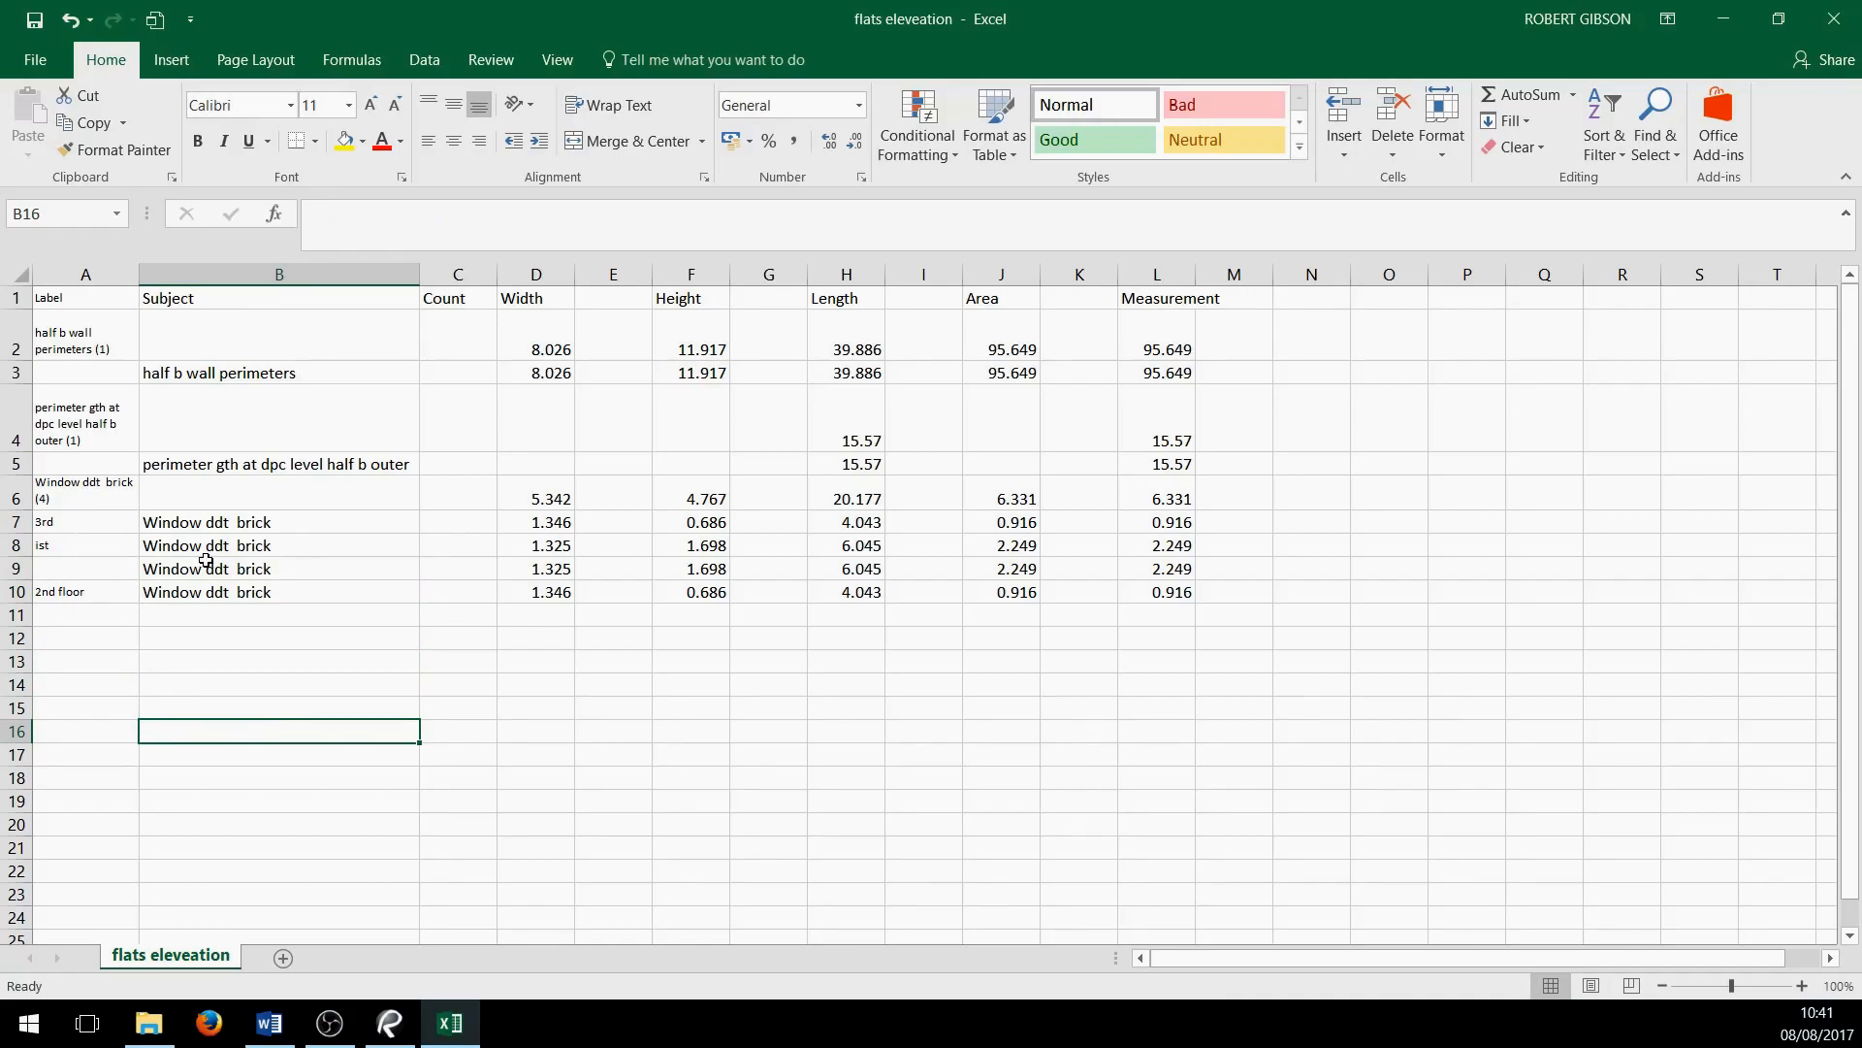
click(19, 489)
right_click(19, 491)
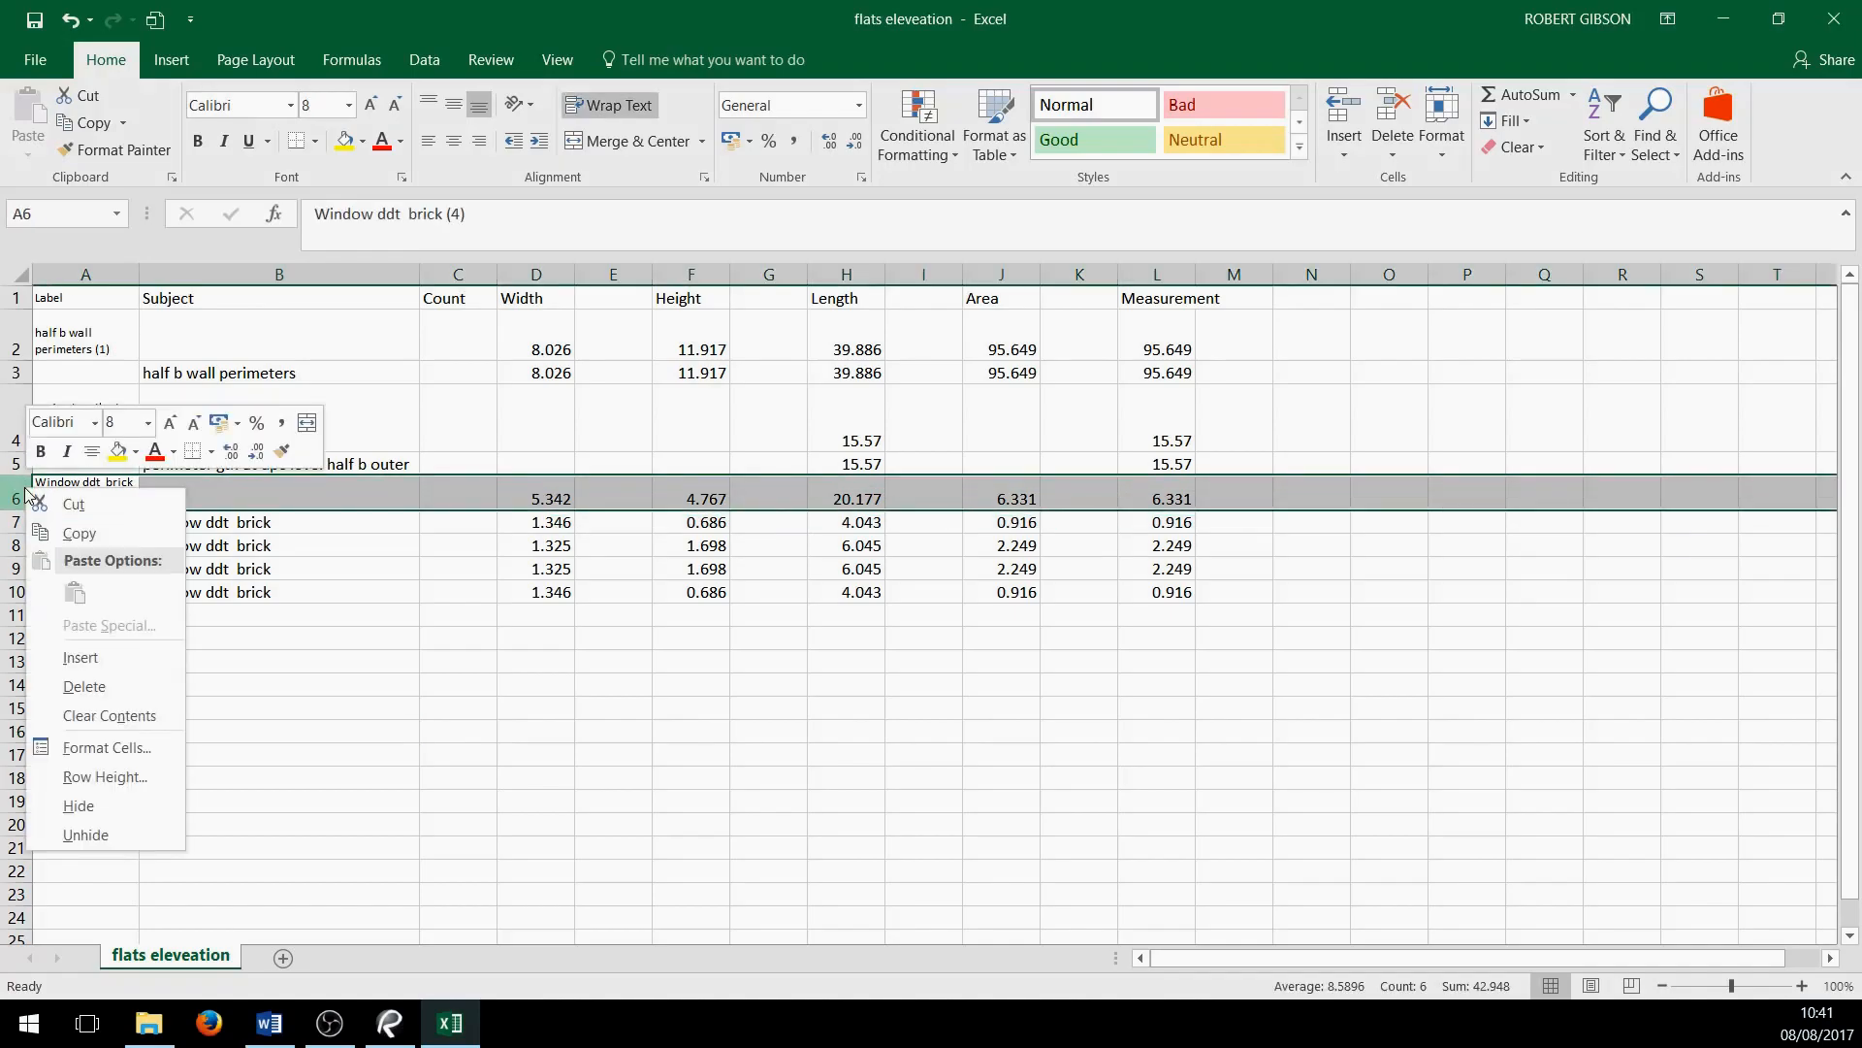
click(113, 687)
click(324, 723)
Insert a blank row above the first Window ddt brick entry and narrow the Label column
click(325, 493)
click(1344, 154)
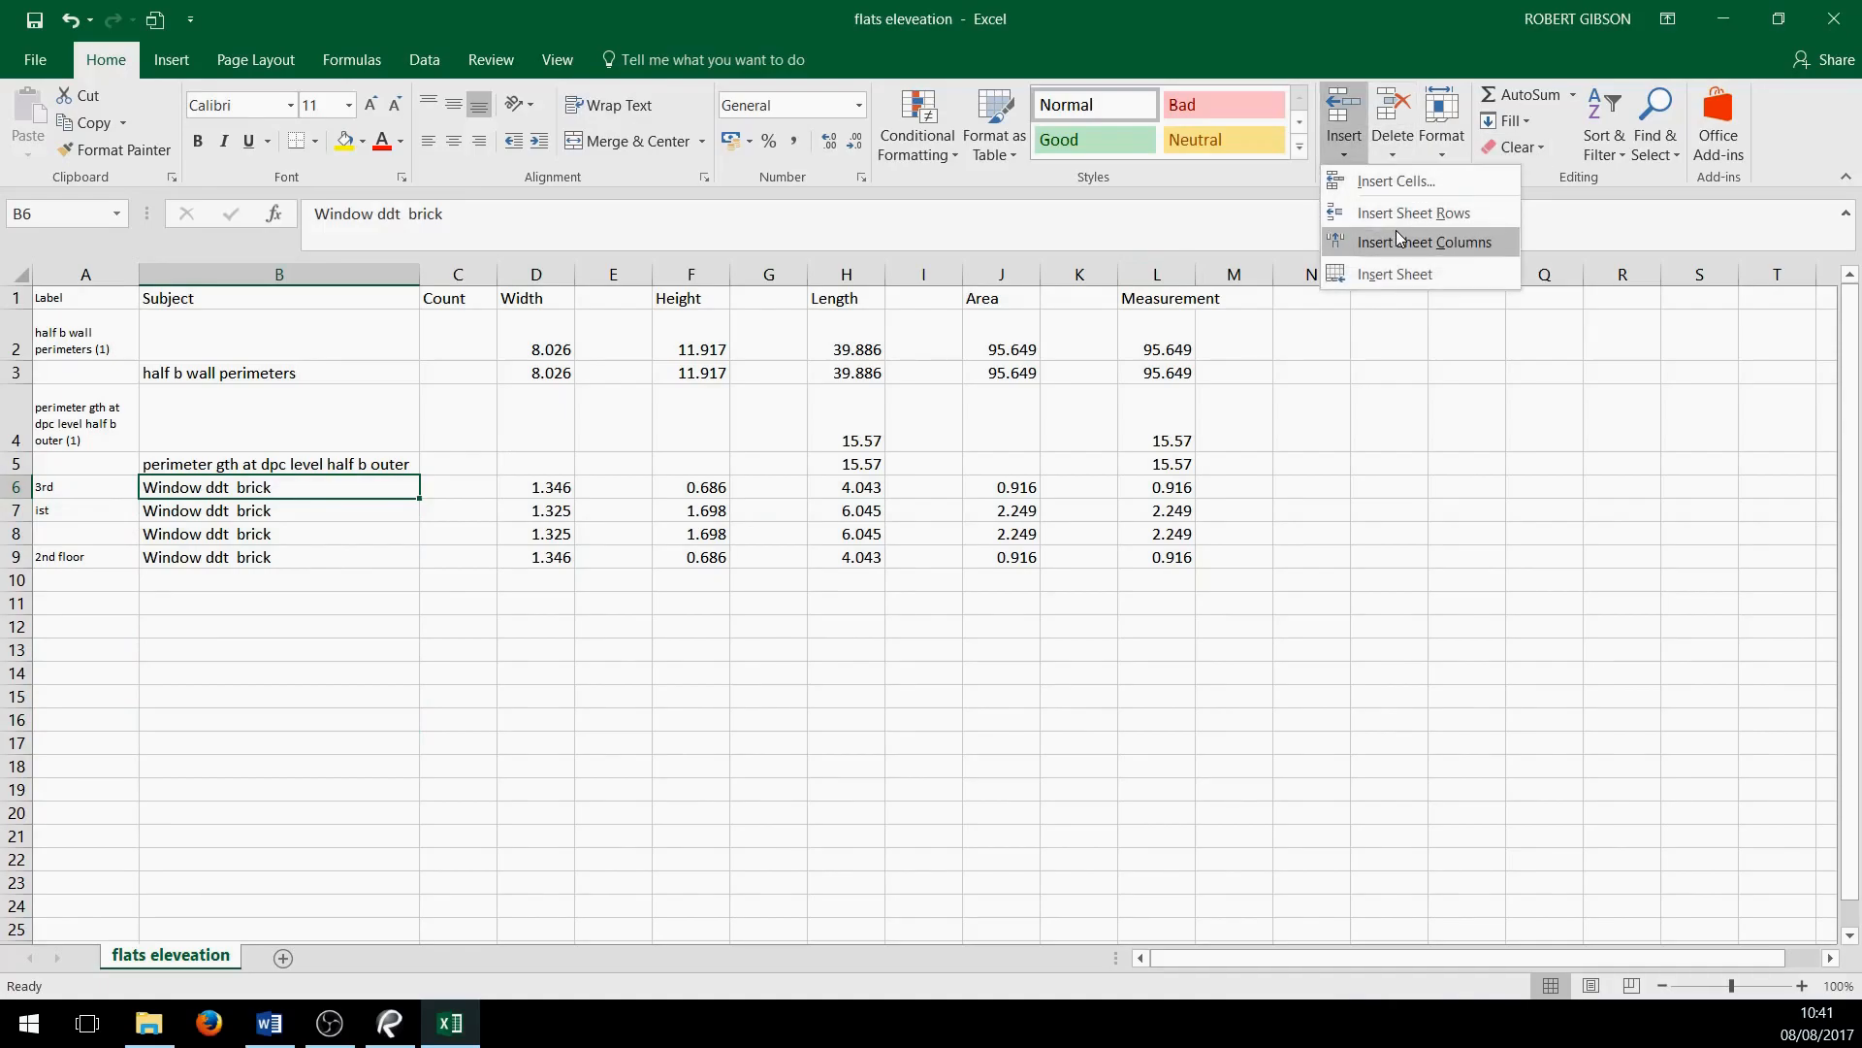
click(1403, 215)
click(485, 744)
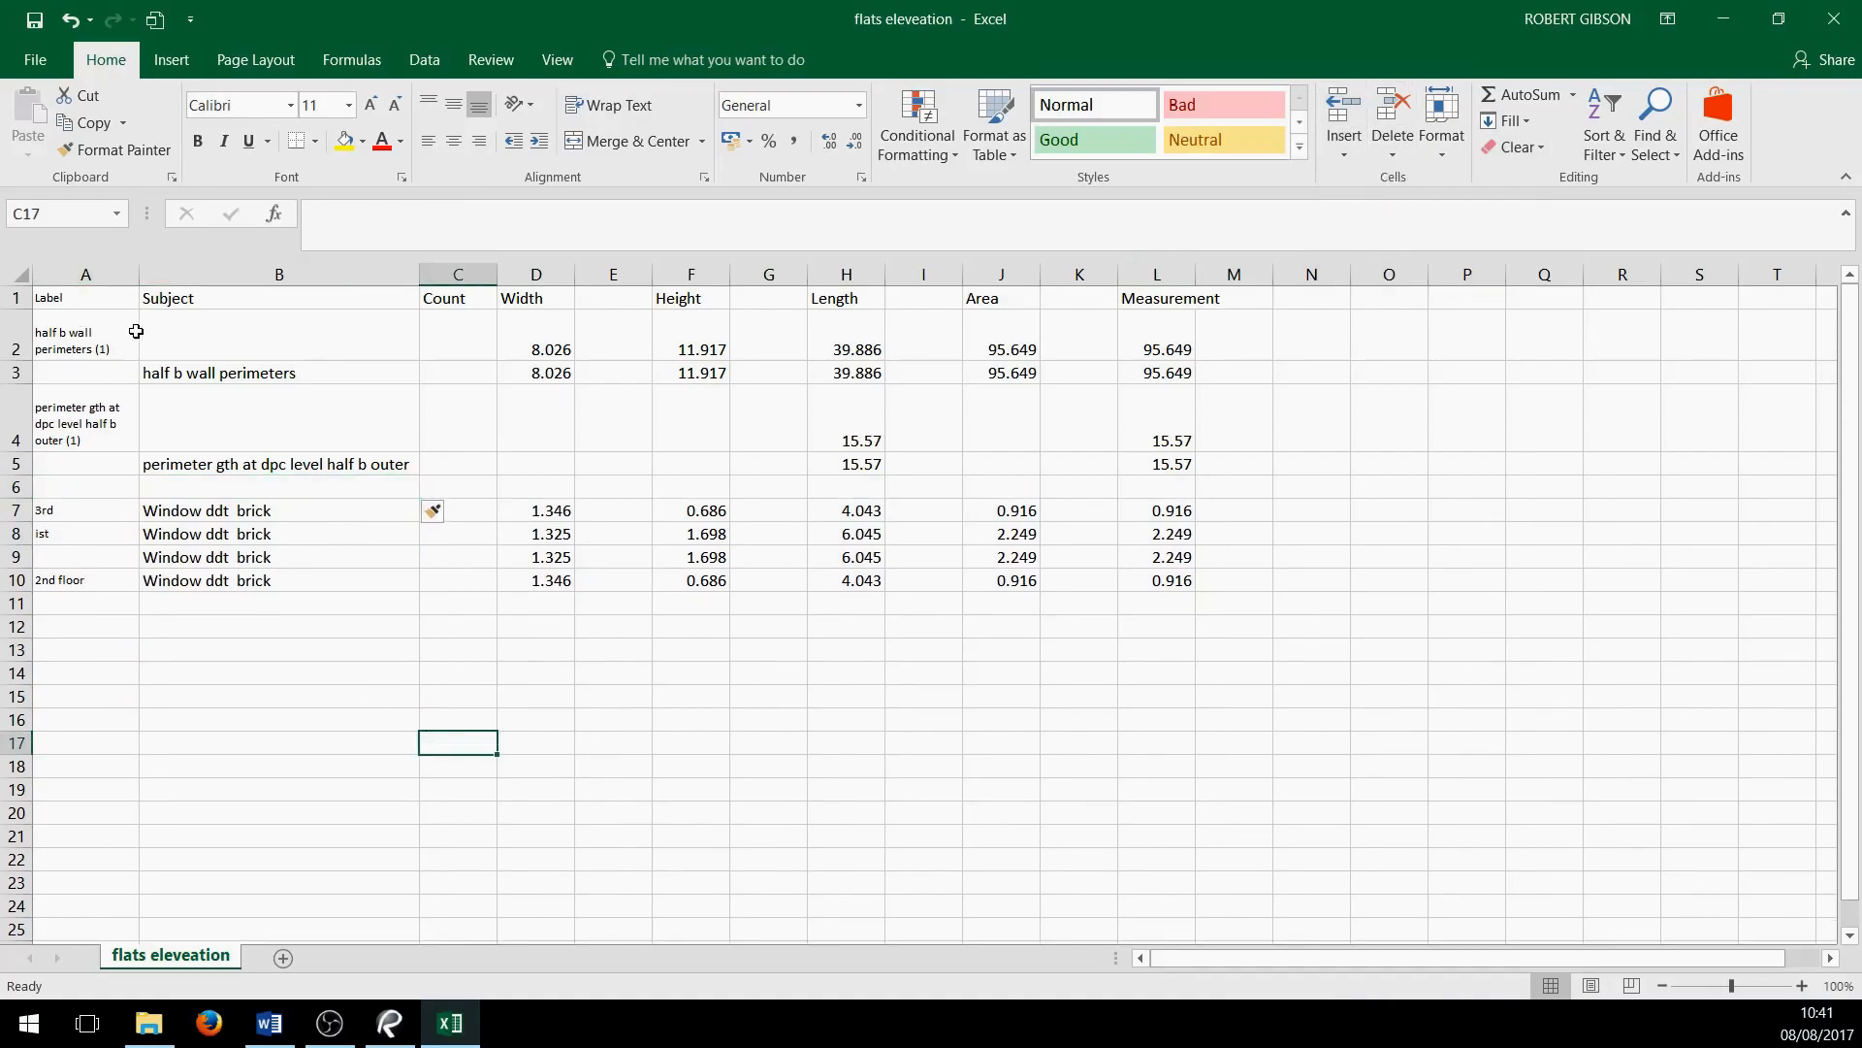
drag(137, 287, 82, 284)
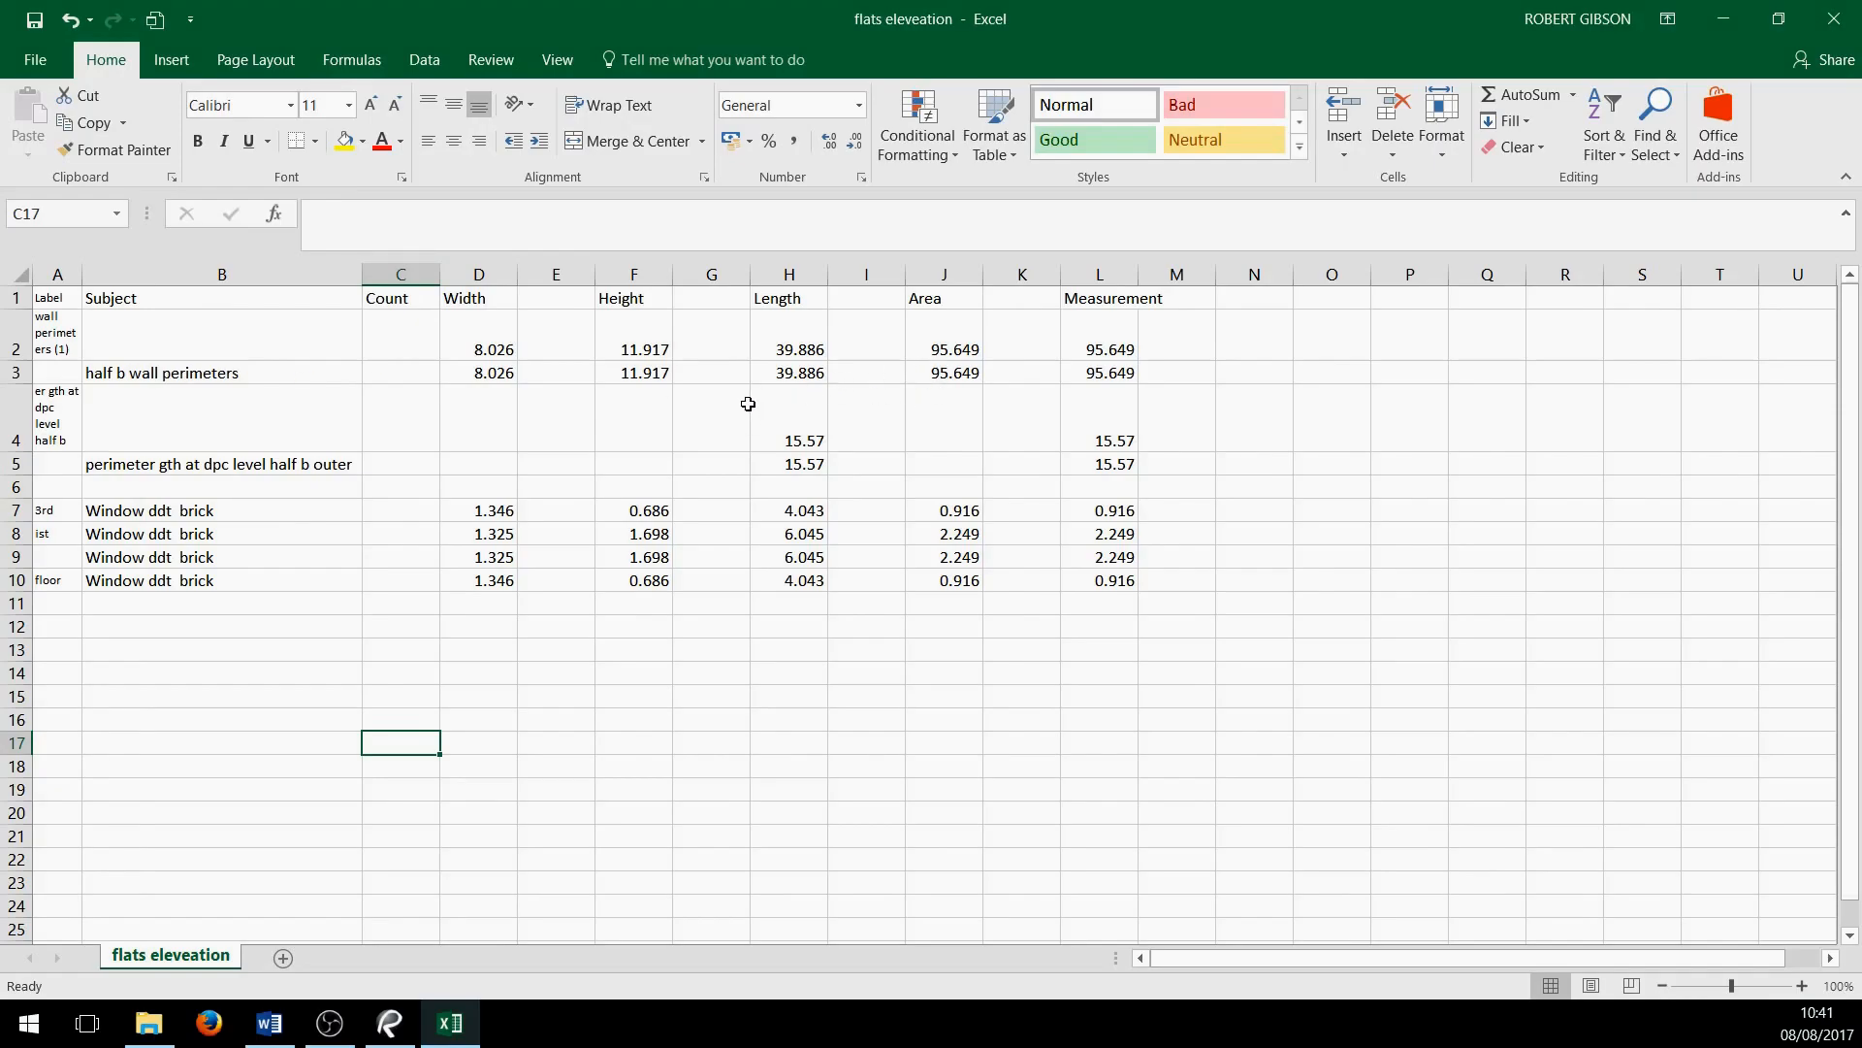
Compare the Measurement figures with the Area, Length, Height and Width values for the wall, perimeter and window rows
click(1125, 377)
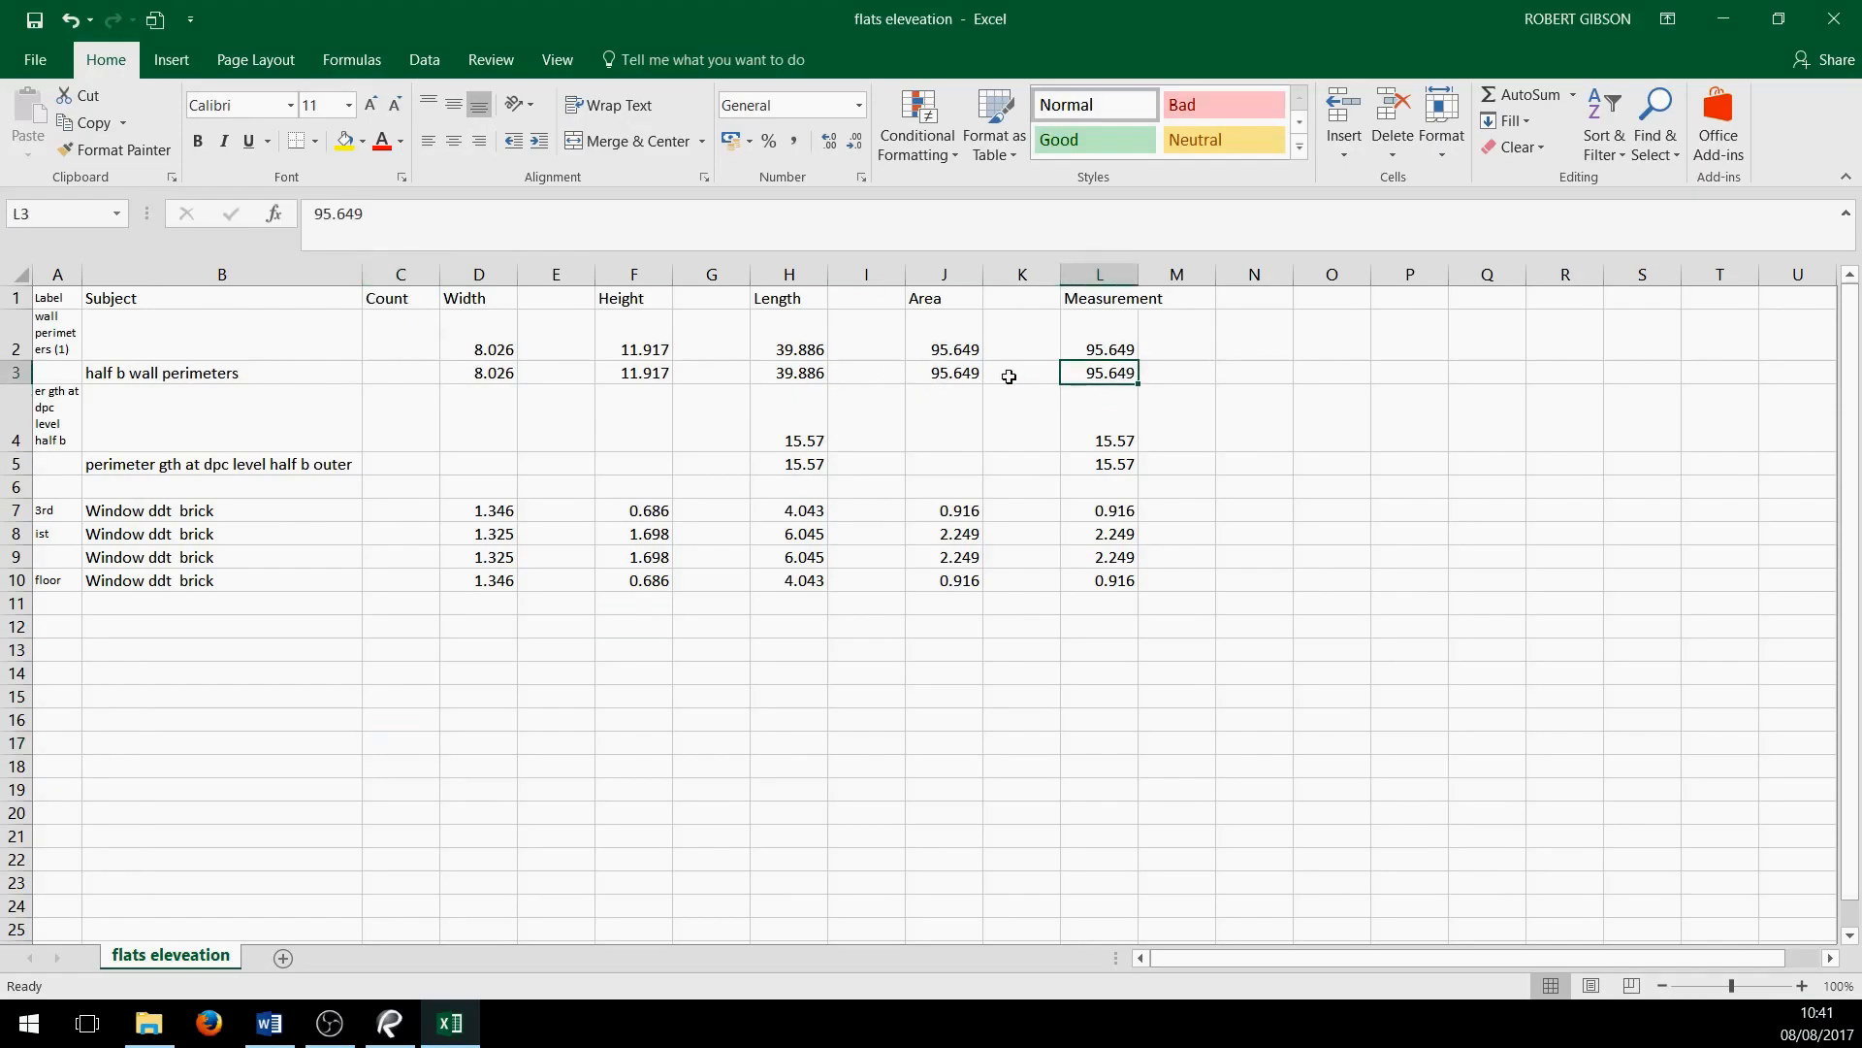
click(980, 374)
click(1123, 444)
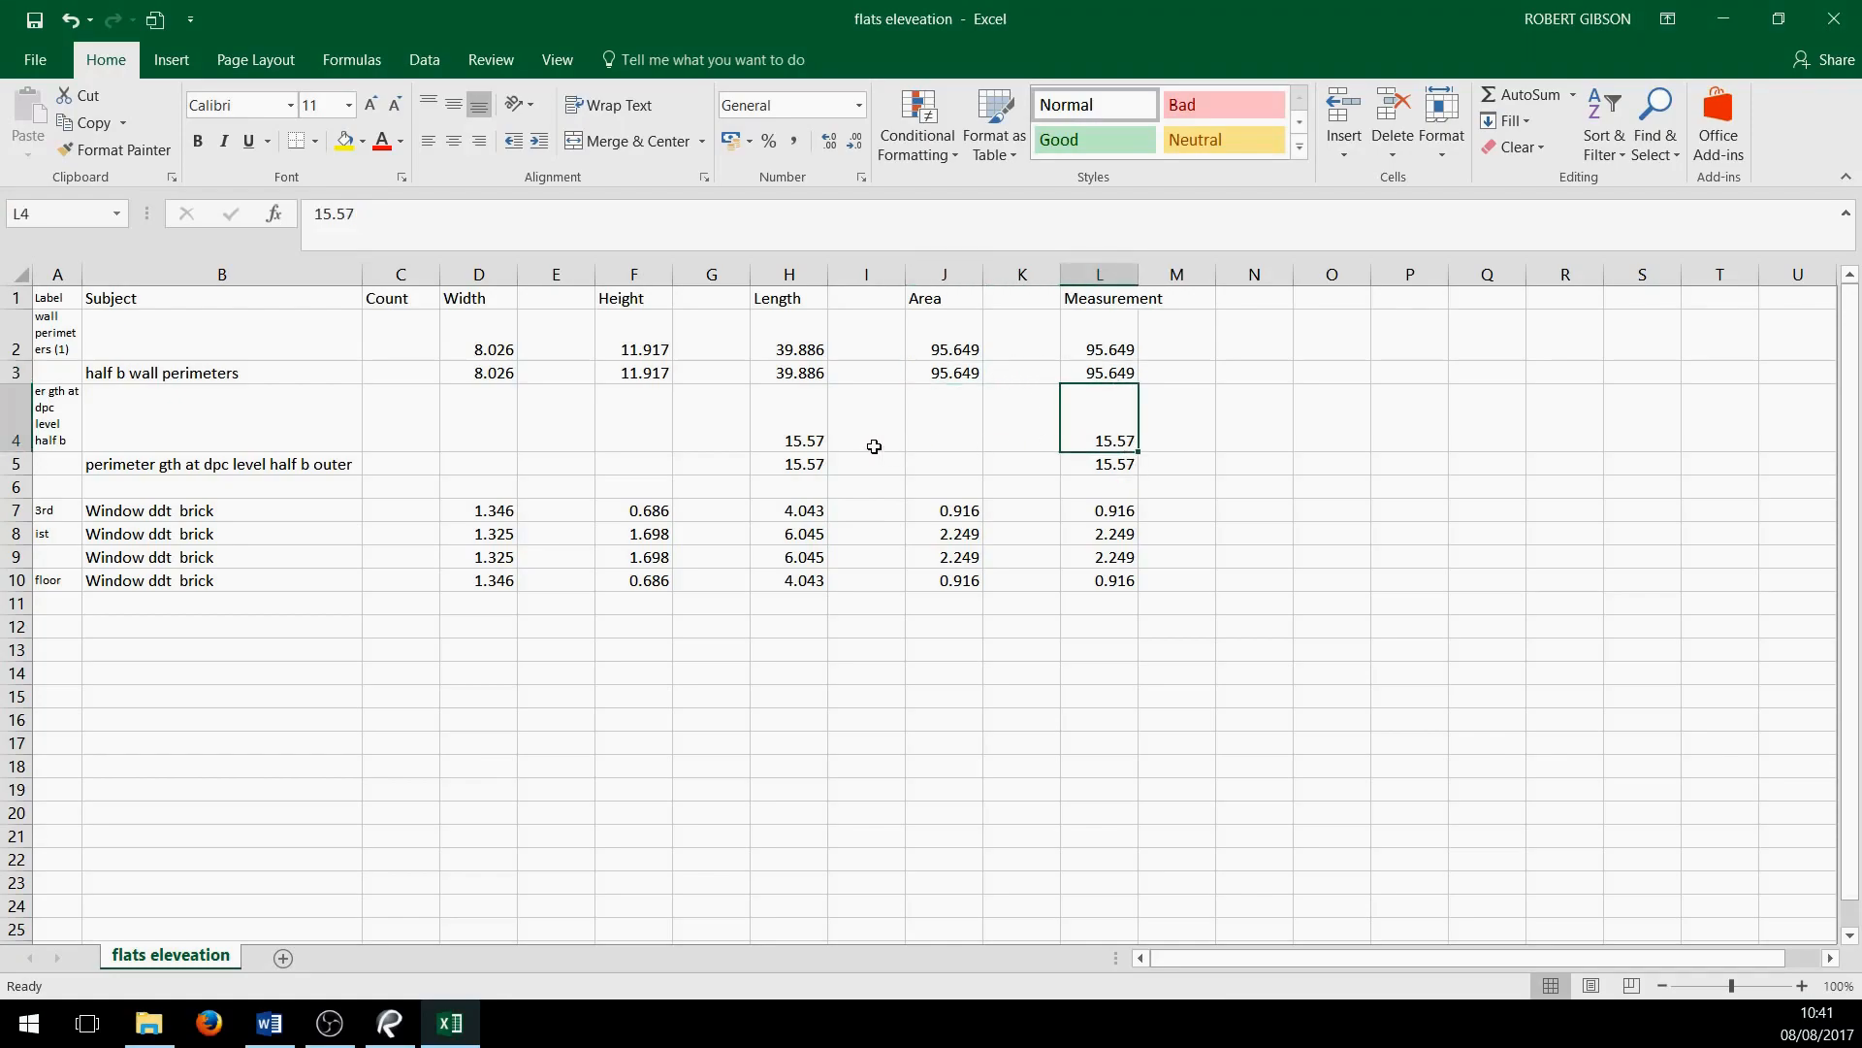
click(813, 443)
click(1121, 512)
click(960, 512)
click(807, 510)
click(612, 508)
click(500, 508)
click(762, 697)
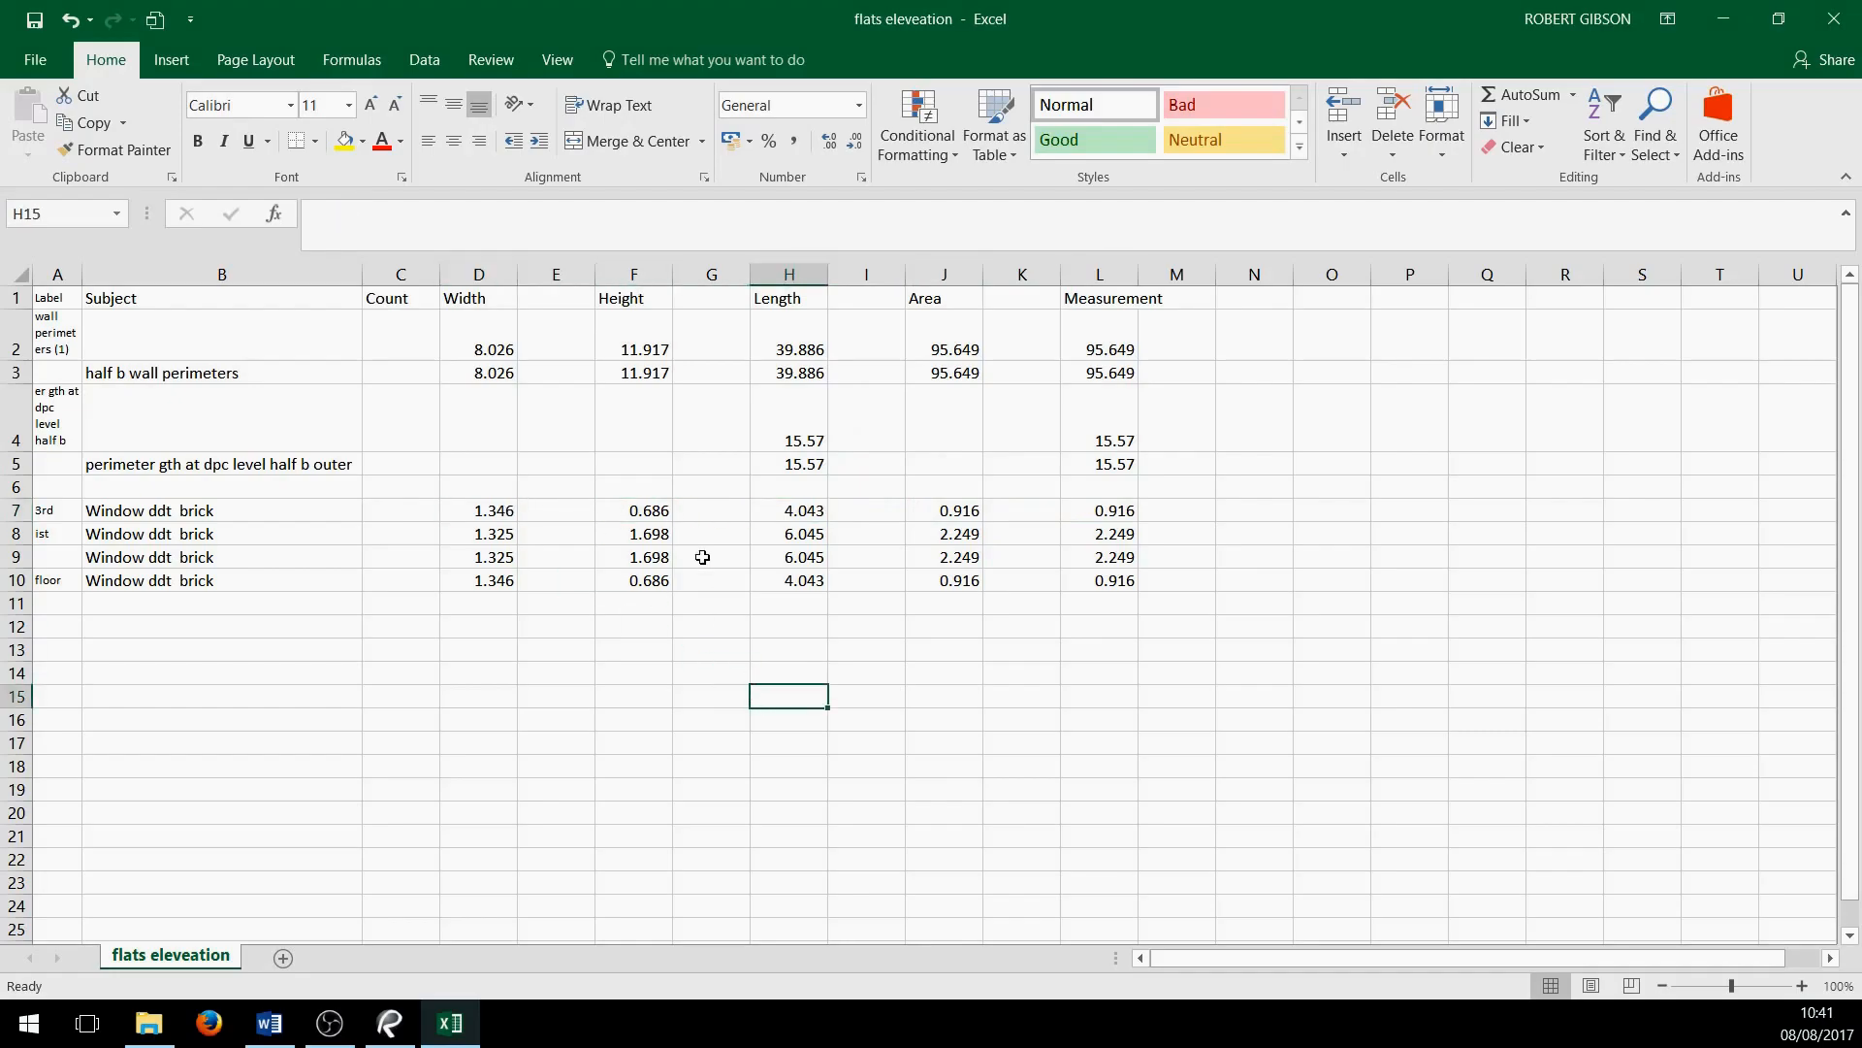
Hide columns D to K, covering Width, Height, Length and Area
click(482, 272)
drag(486, 272, 1001, 283)
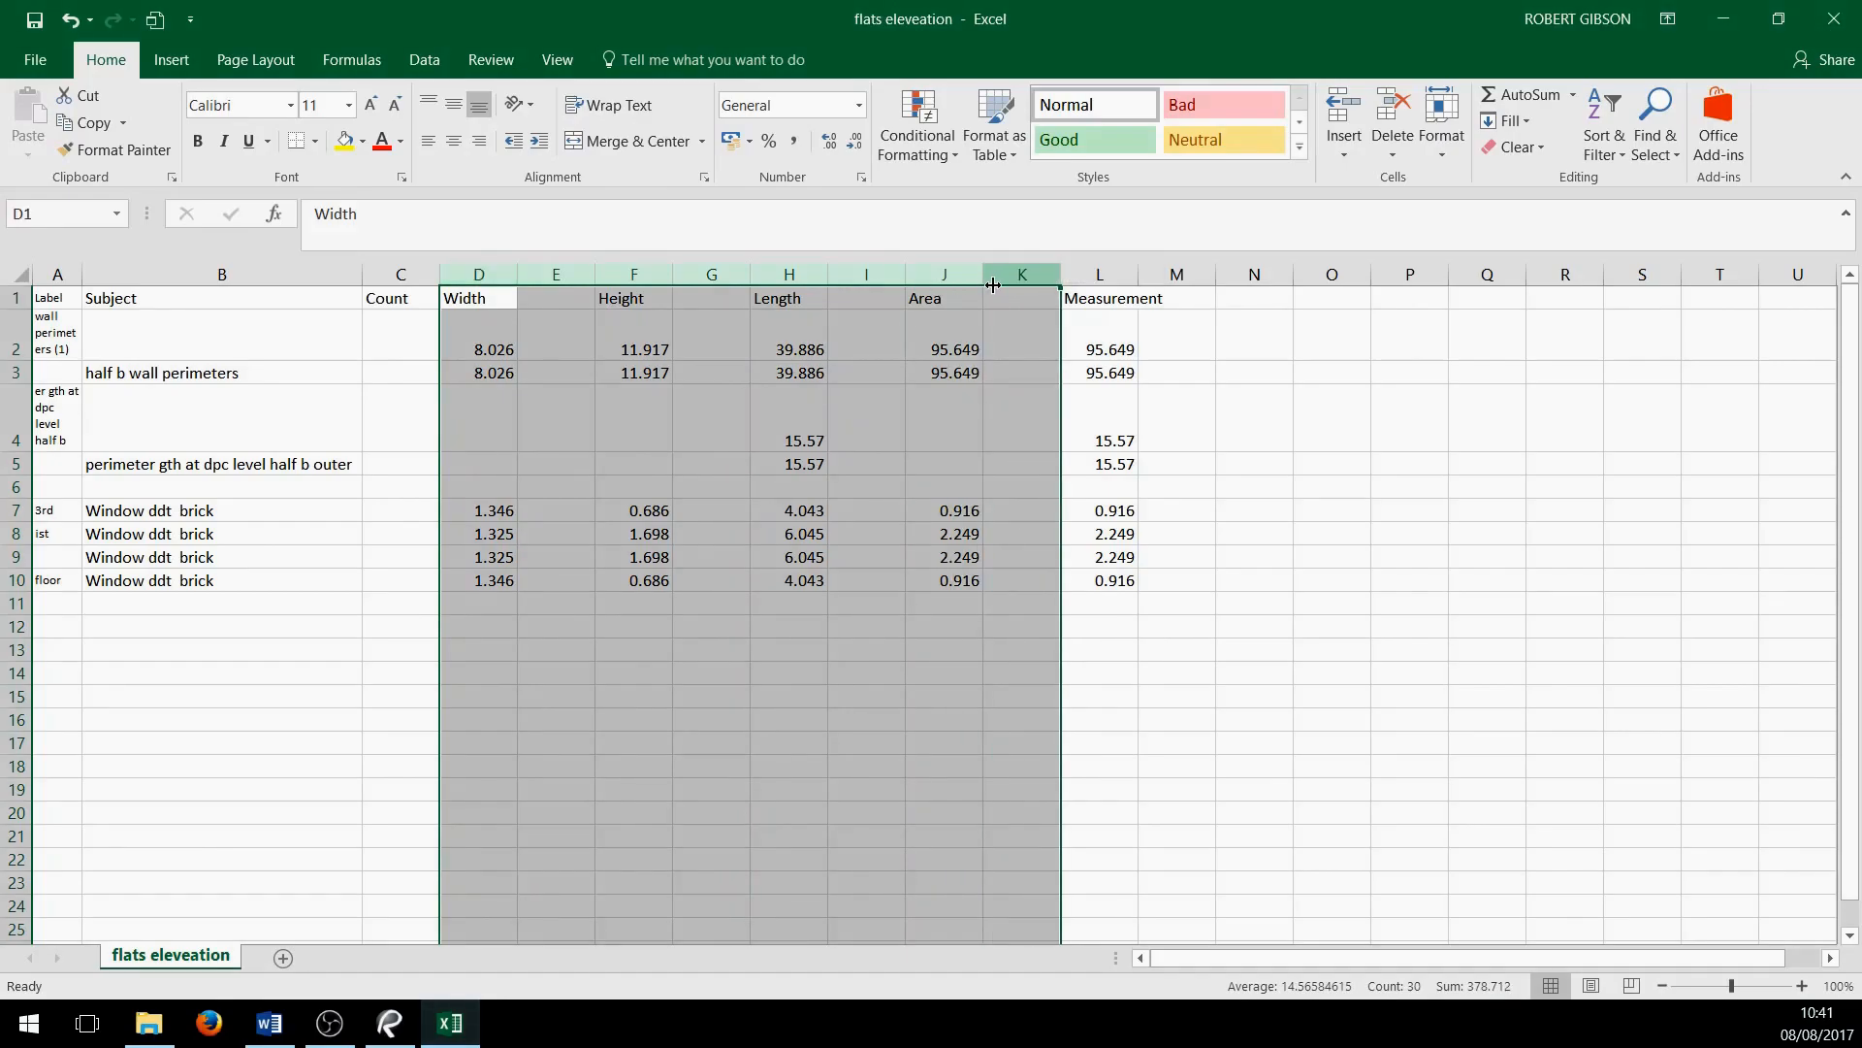
right_click(974, 278)
click(1057, 597)
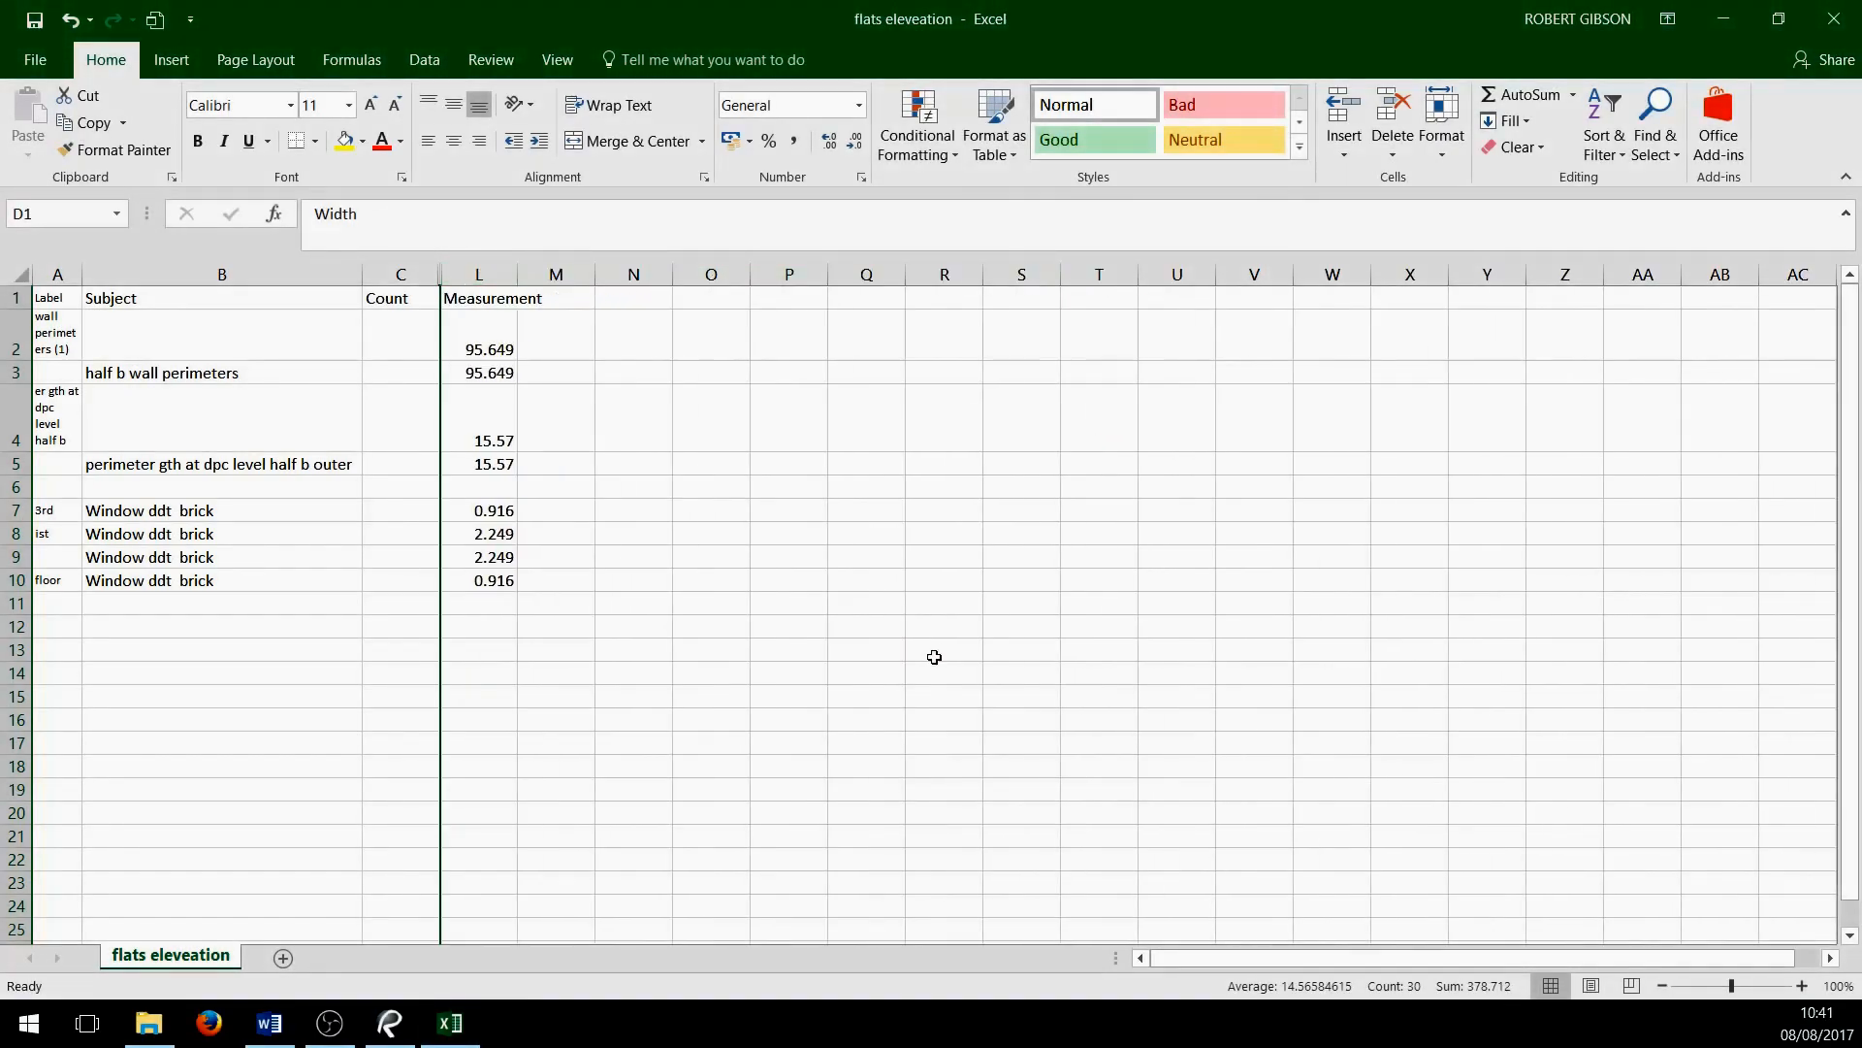
click(810, 718)
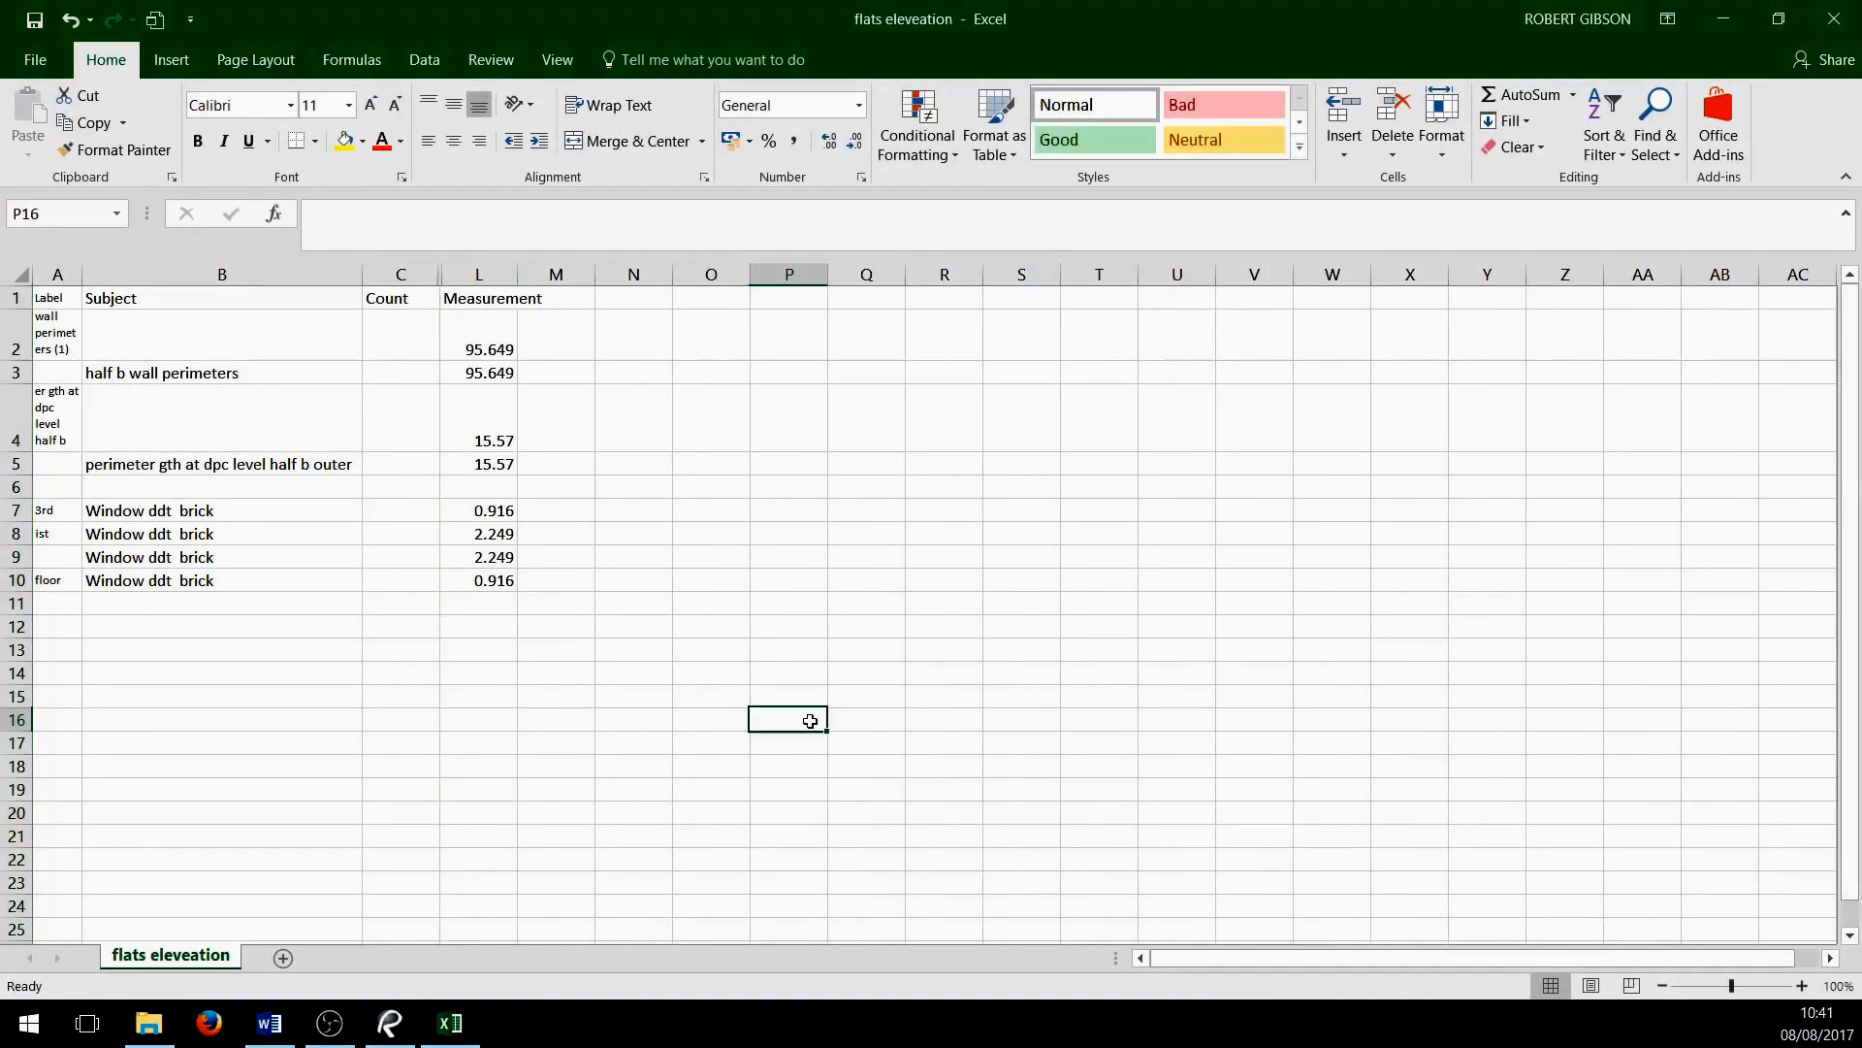
Clear all contents of the Label column
click(57, 275)
key(Delete)
click(783, 777)
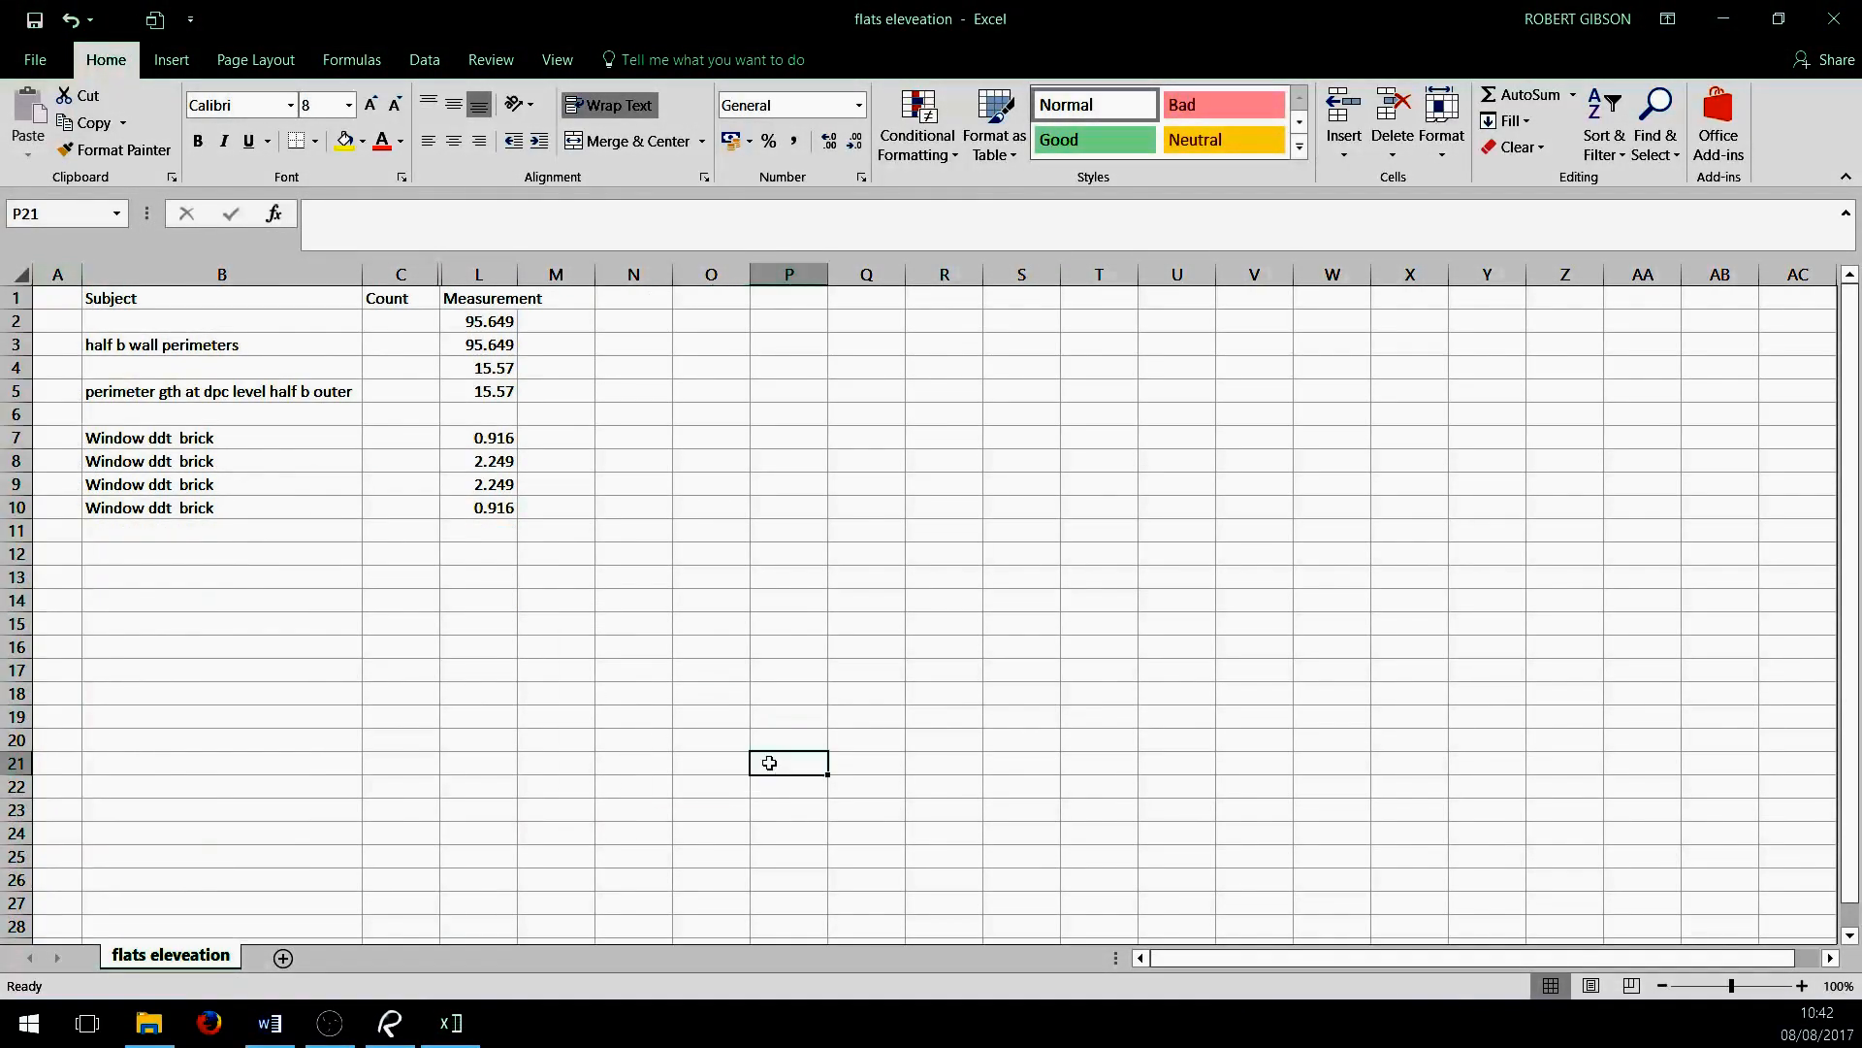
Clear the duplicate measurements in the rows directly above half b wall perimeters and perimeter gth at dpc level half b outer
click(488, 323)
key(Delete)
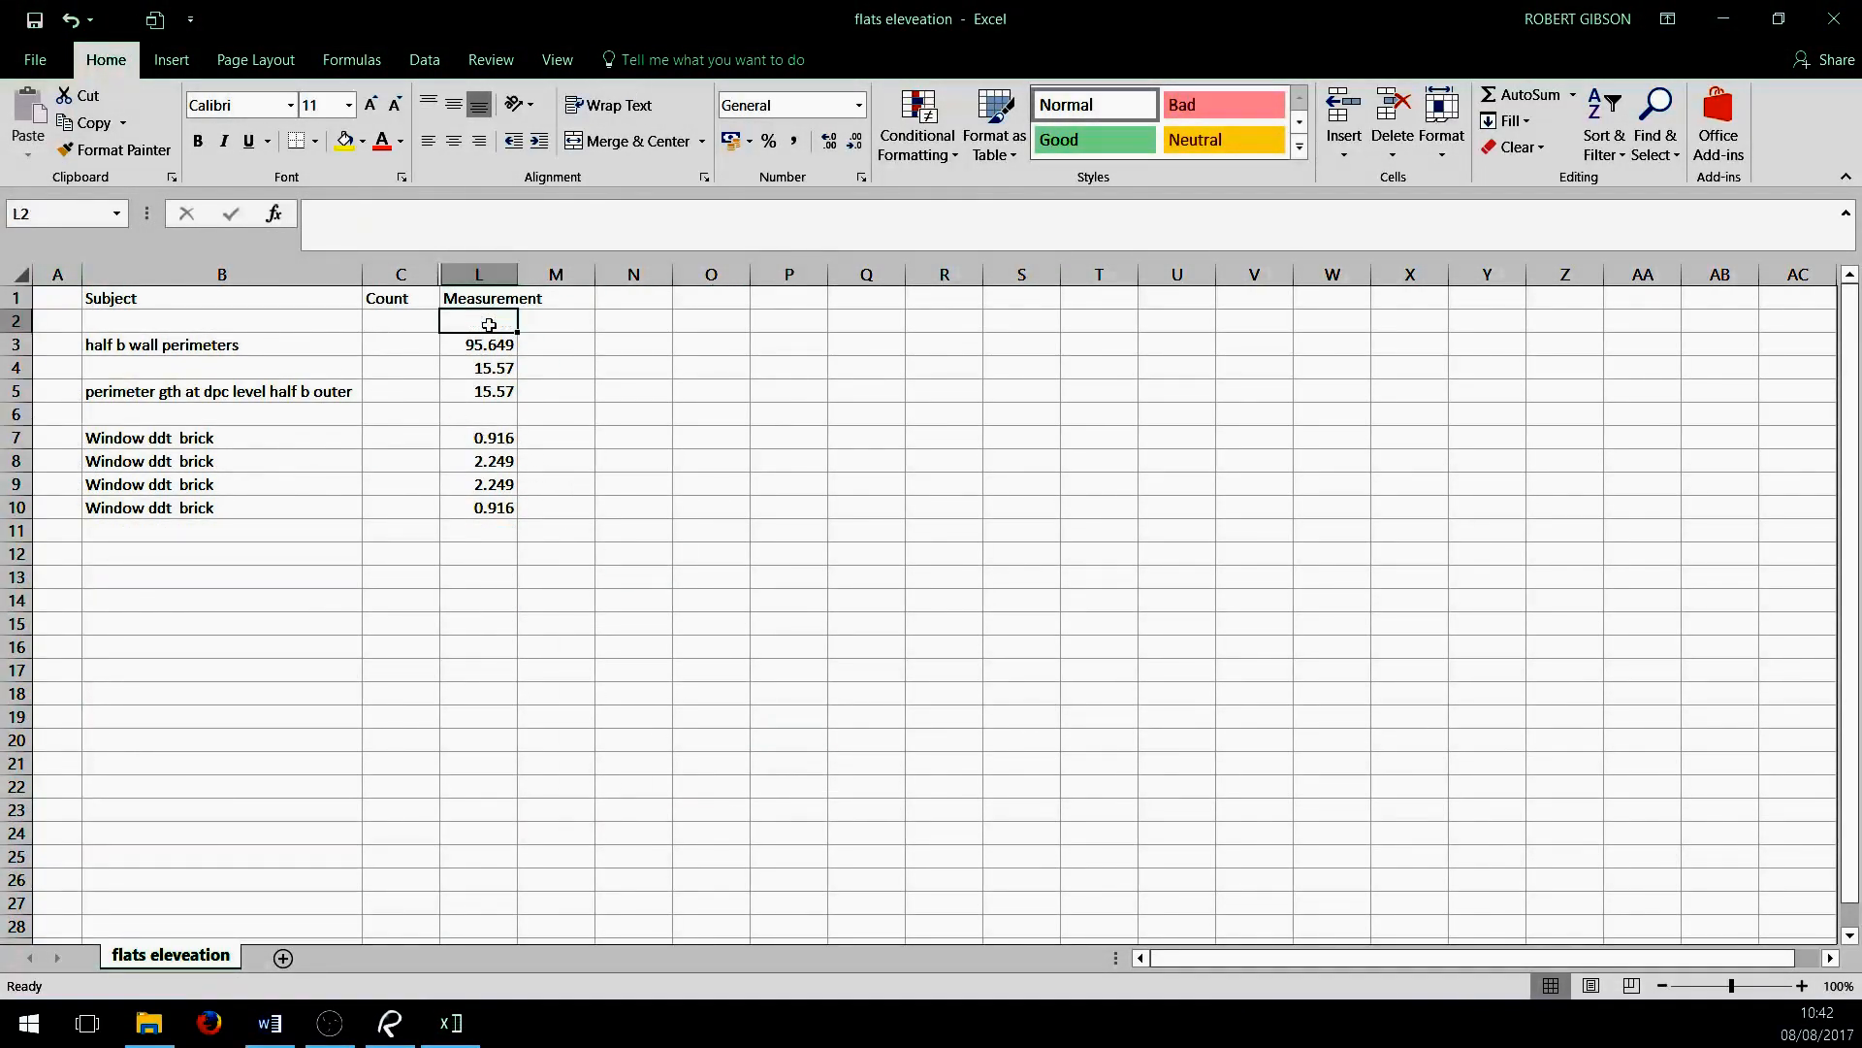
click(853, 663)
click(490, 344)
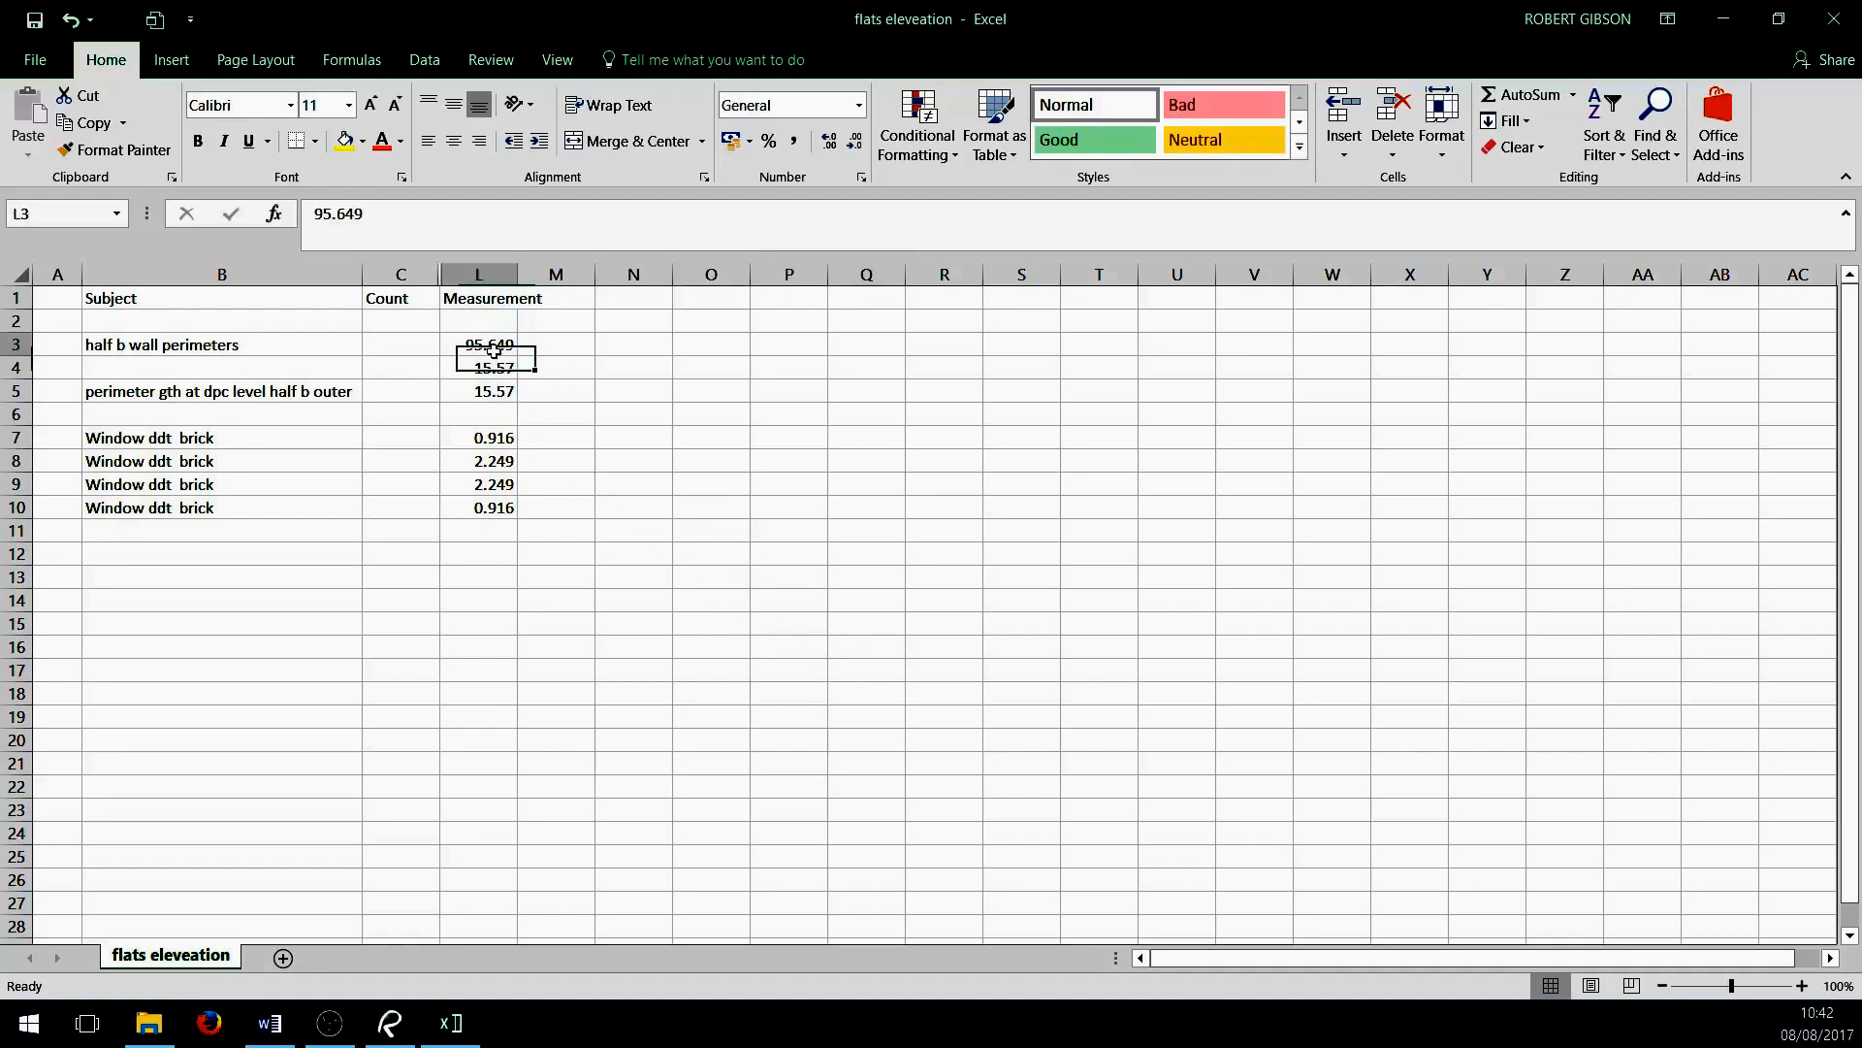
click(505, 369)
key(Delete)
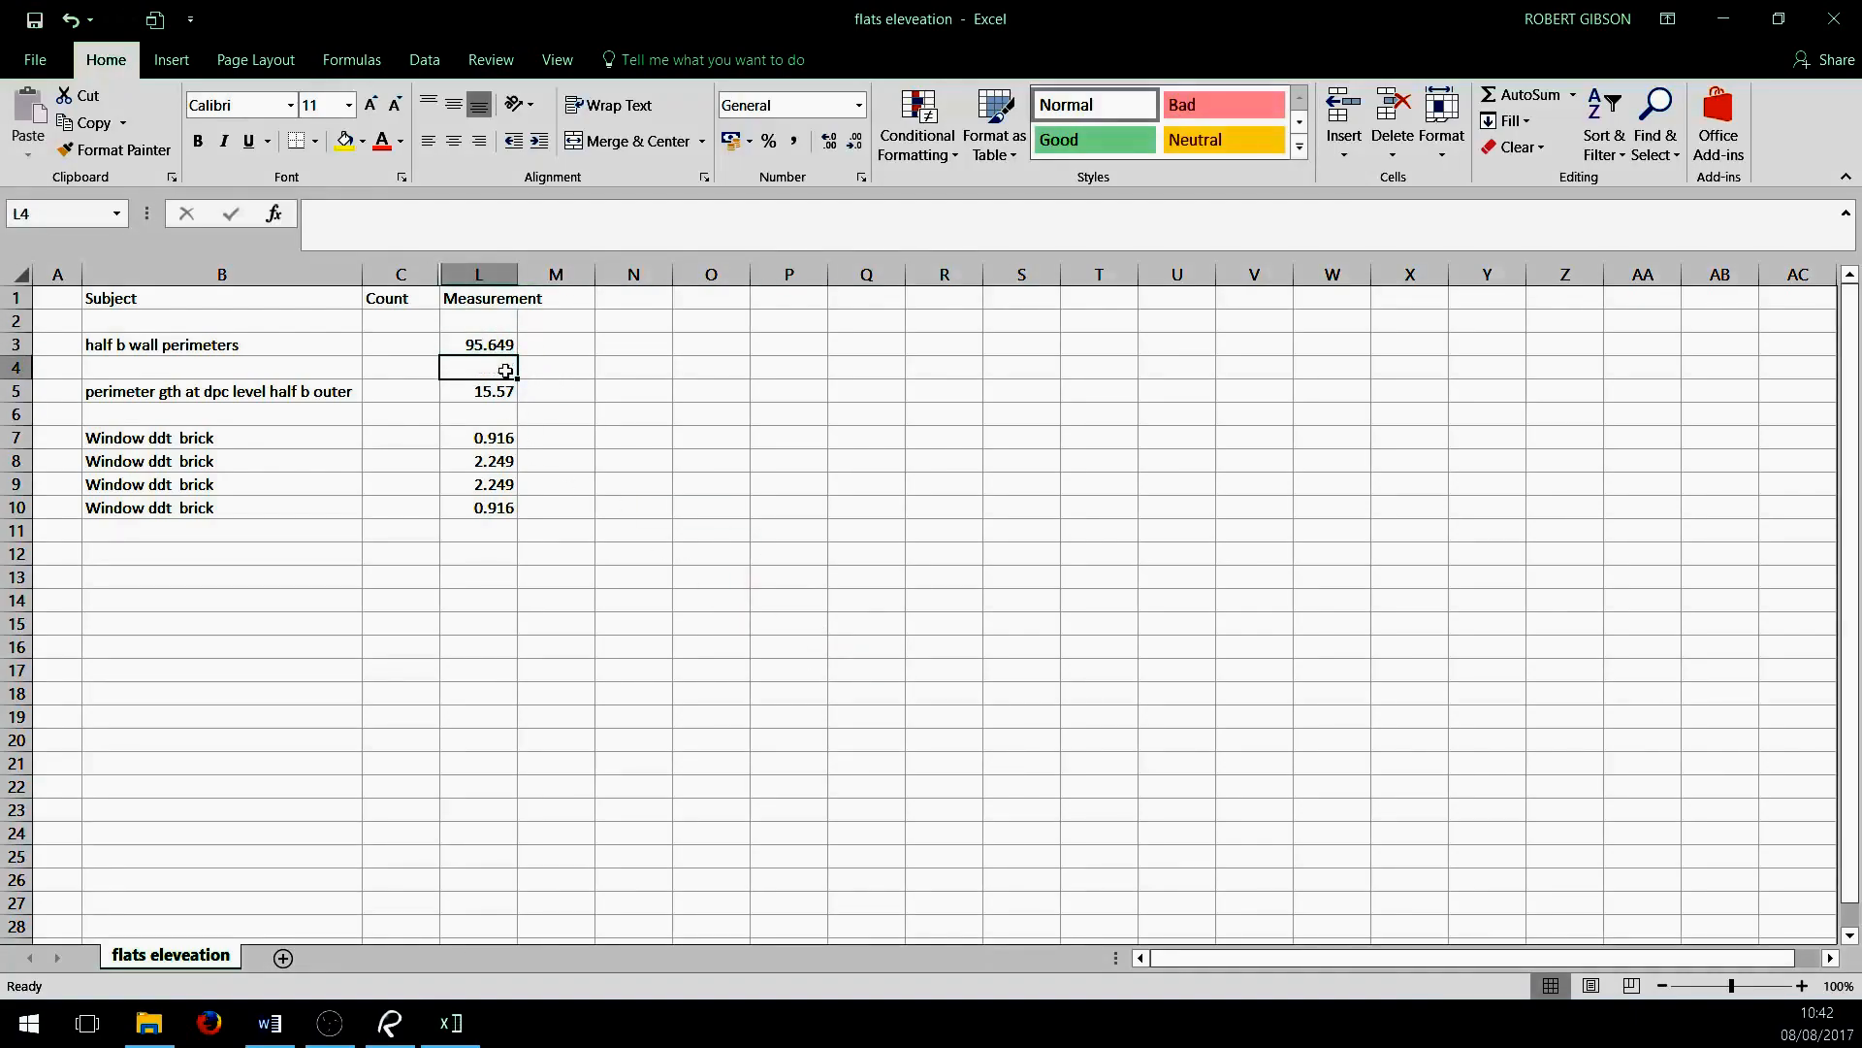
Add top and bottom borders to the half b wall perimeters and perimeter gth at dpc level measurement cells
click(457, 345)
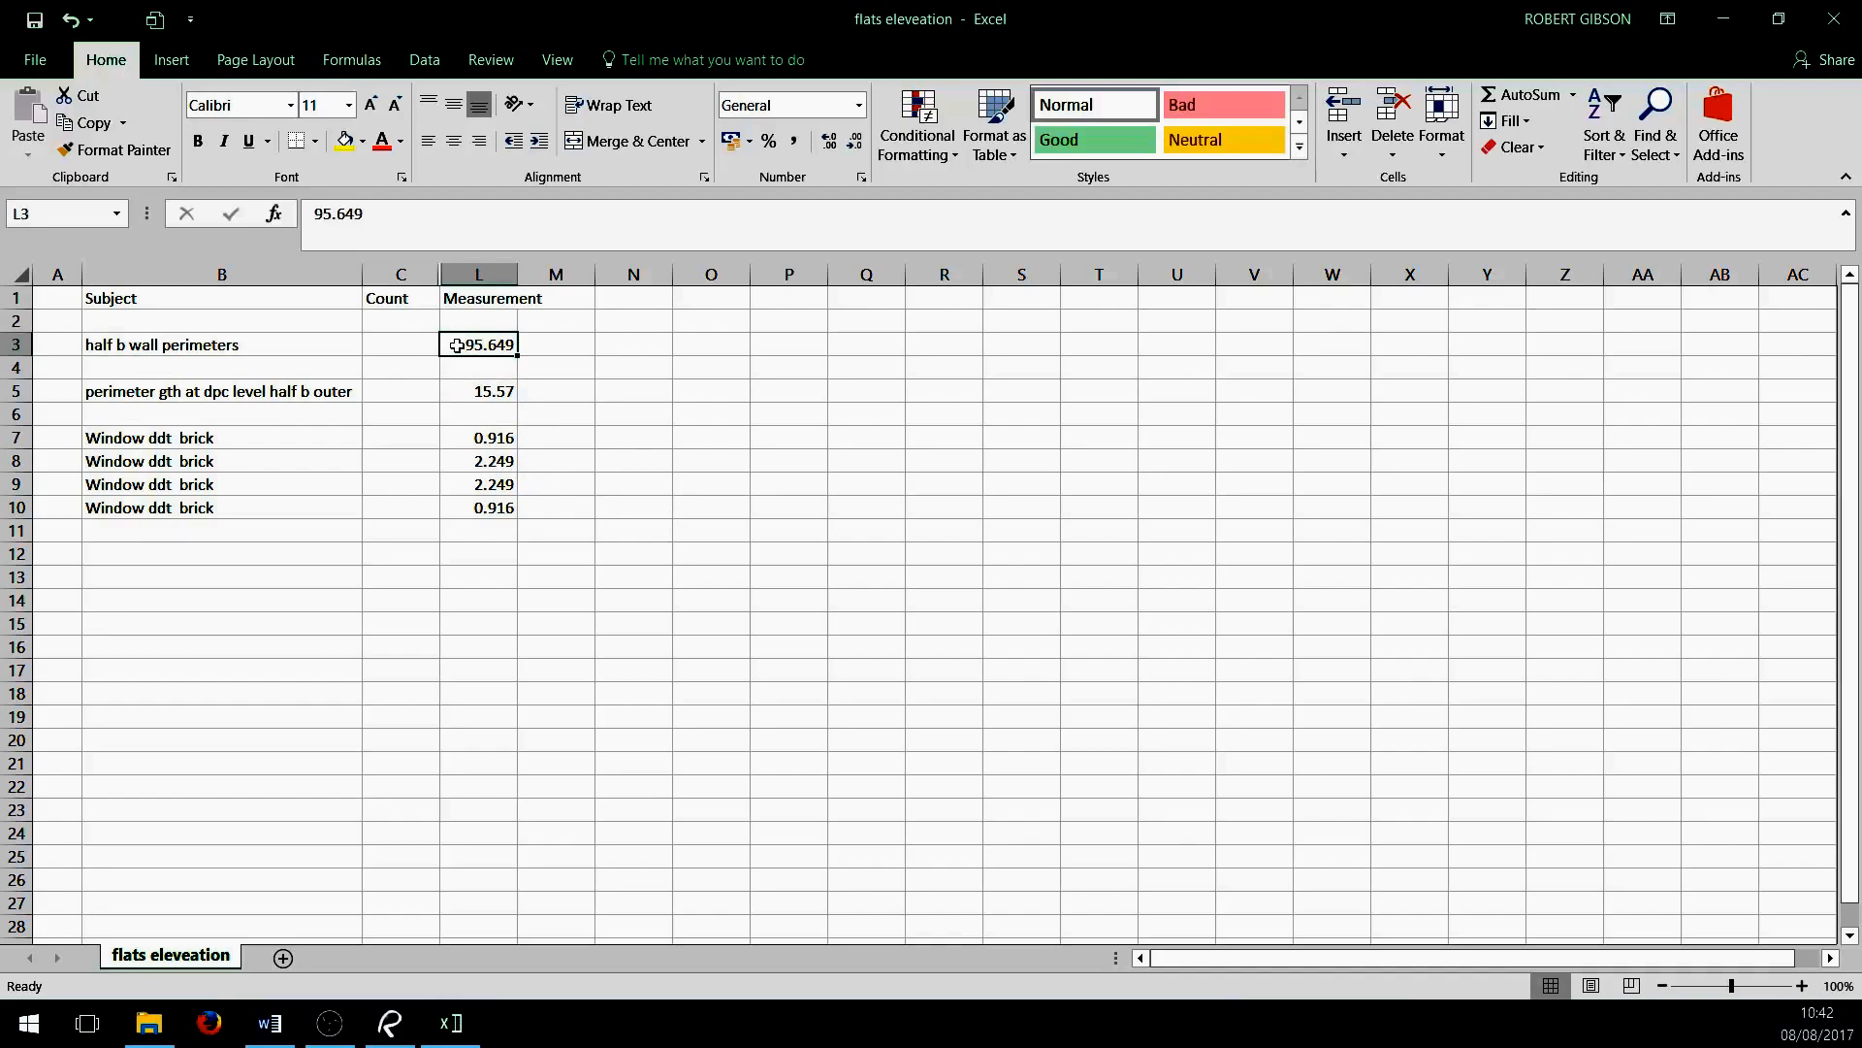
click(317, 145)
click(366, 498)
click(723, 642)
click(504, 395)
Sum the four Window ddt brick measurements in L11 and give the total top and bottom borders
drag(495, 439, 496, 511)
click(1556, 103)
click(478, 531)
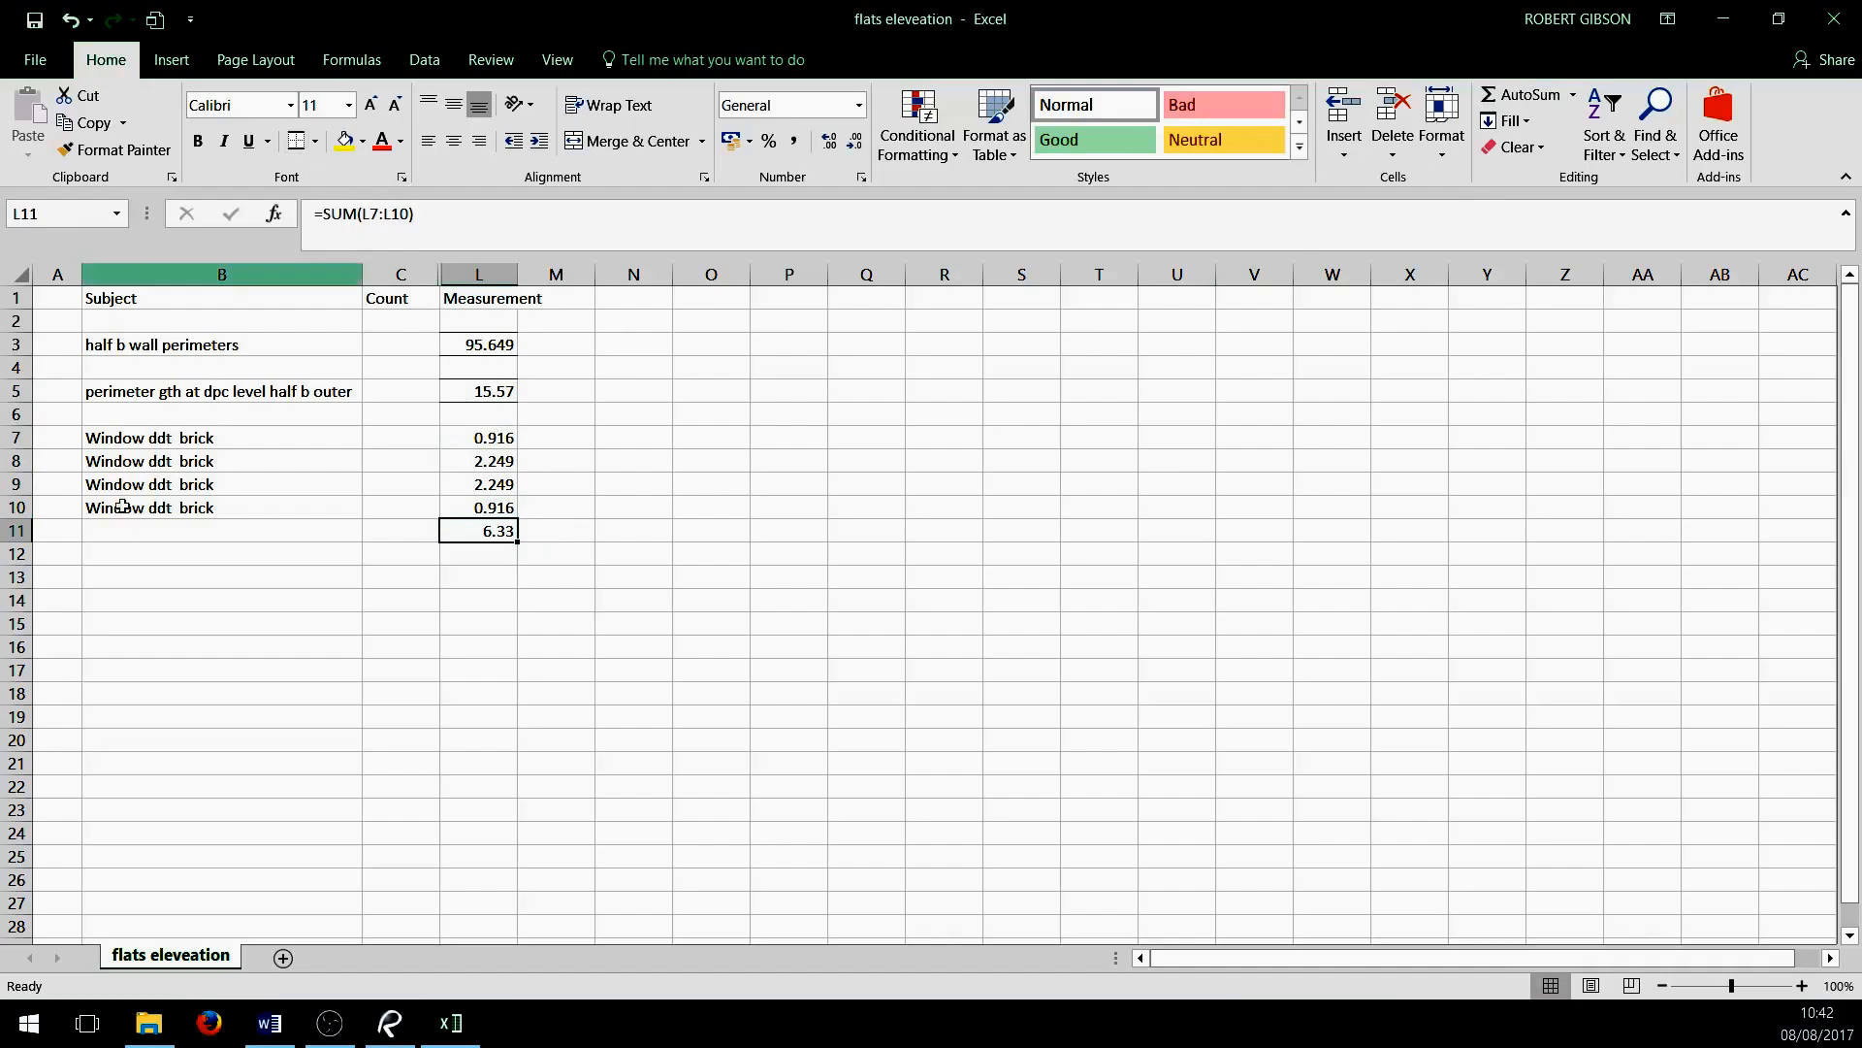
Format the window deduction block B7:M13 in red italics and reduce its font size by two steps
drag(93, 442, 573, 580)
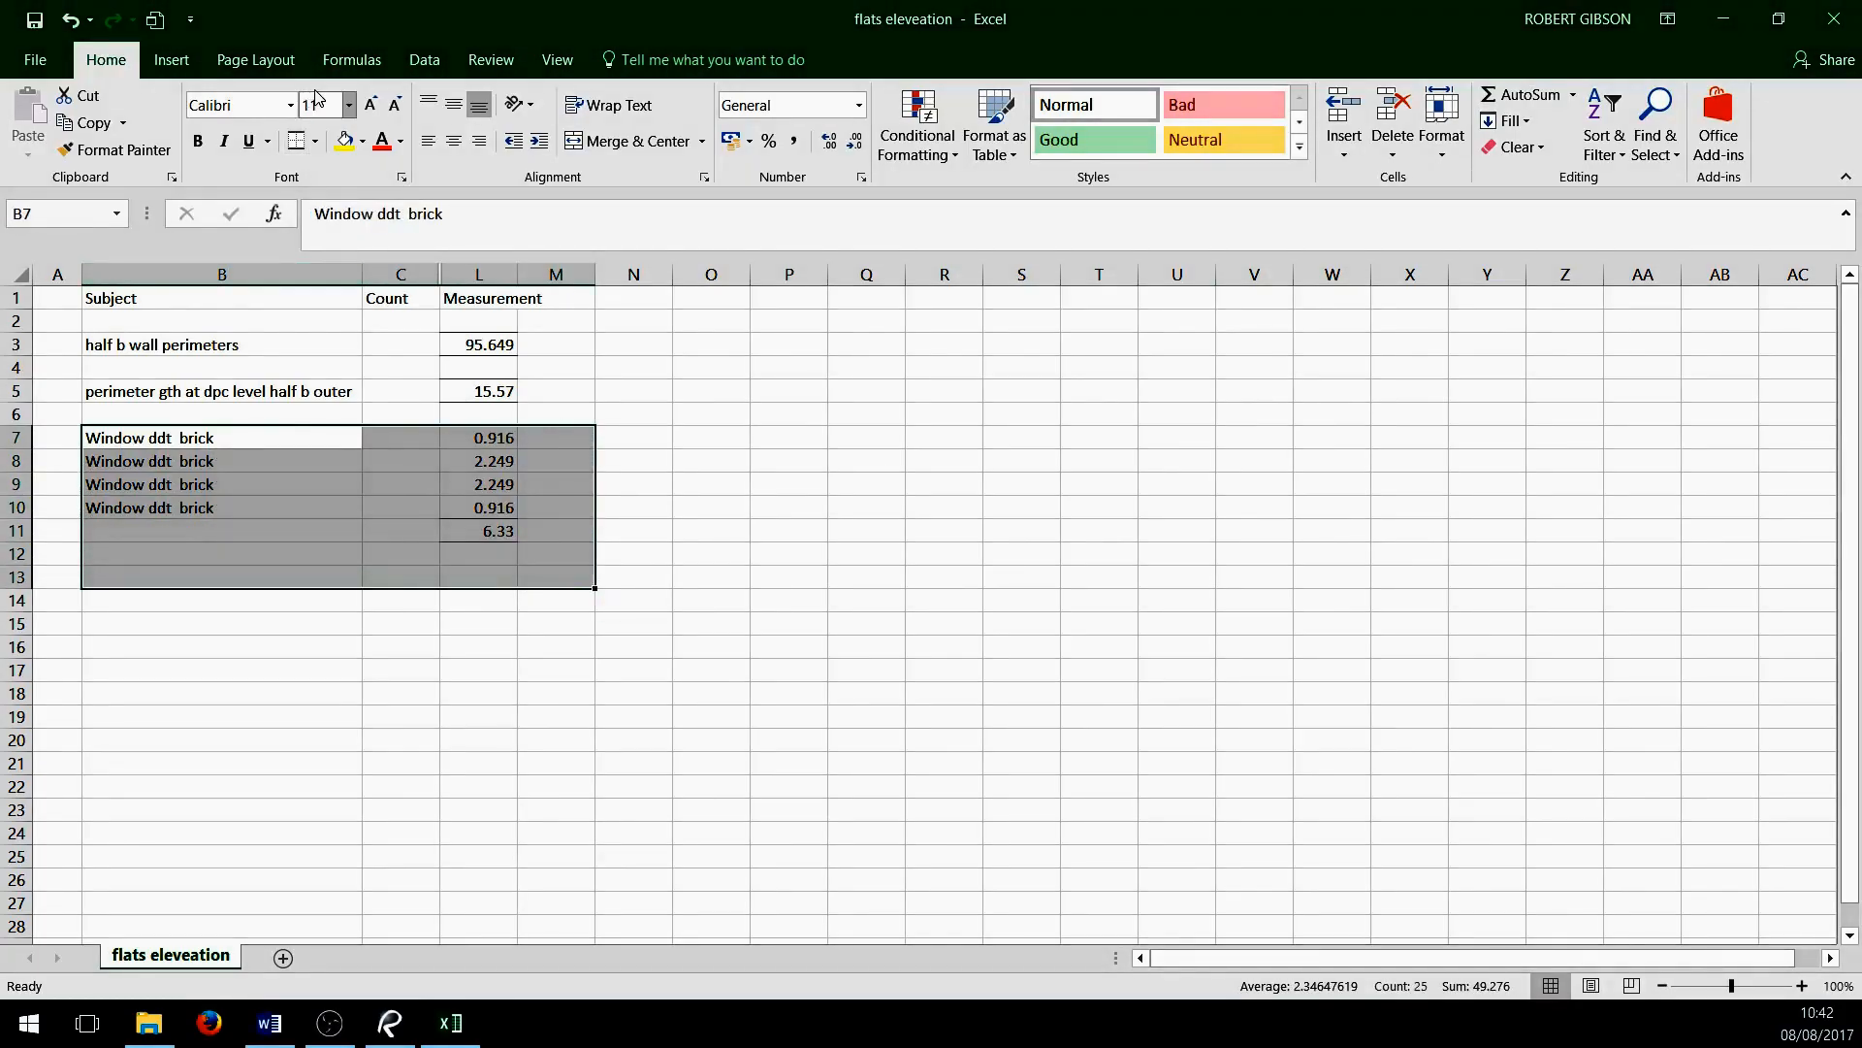
click(382, 140)
click(224, 140)
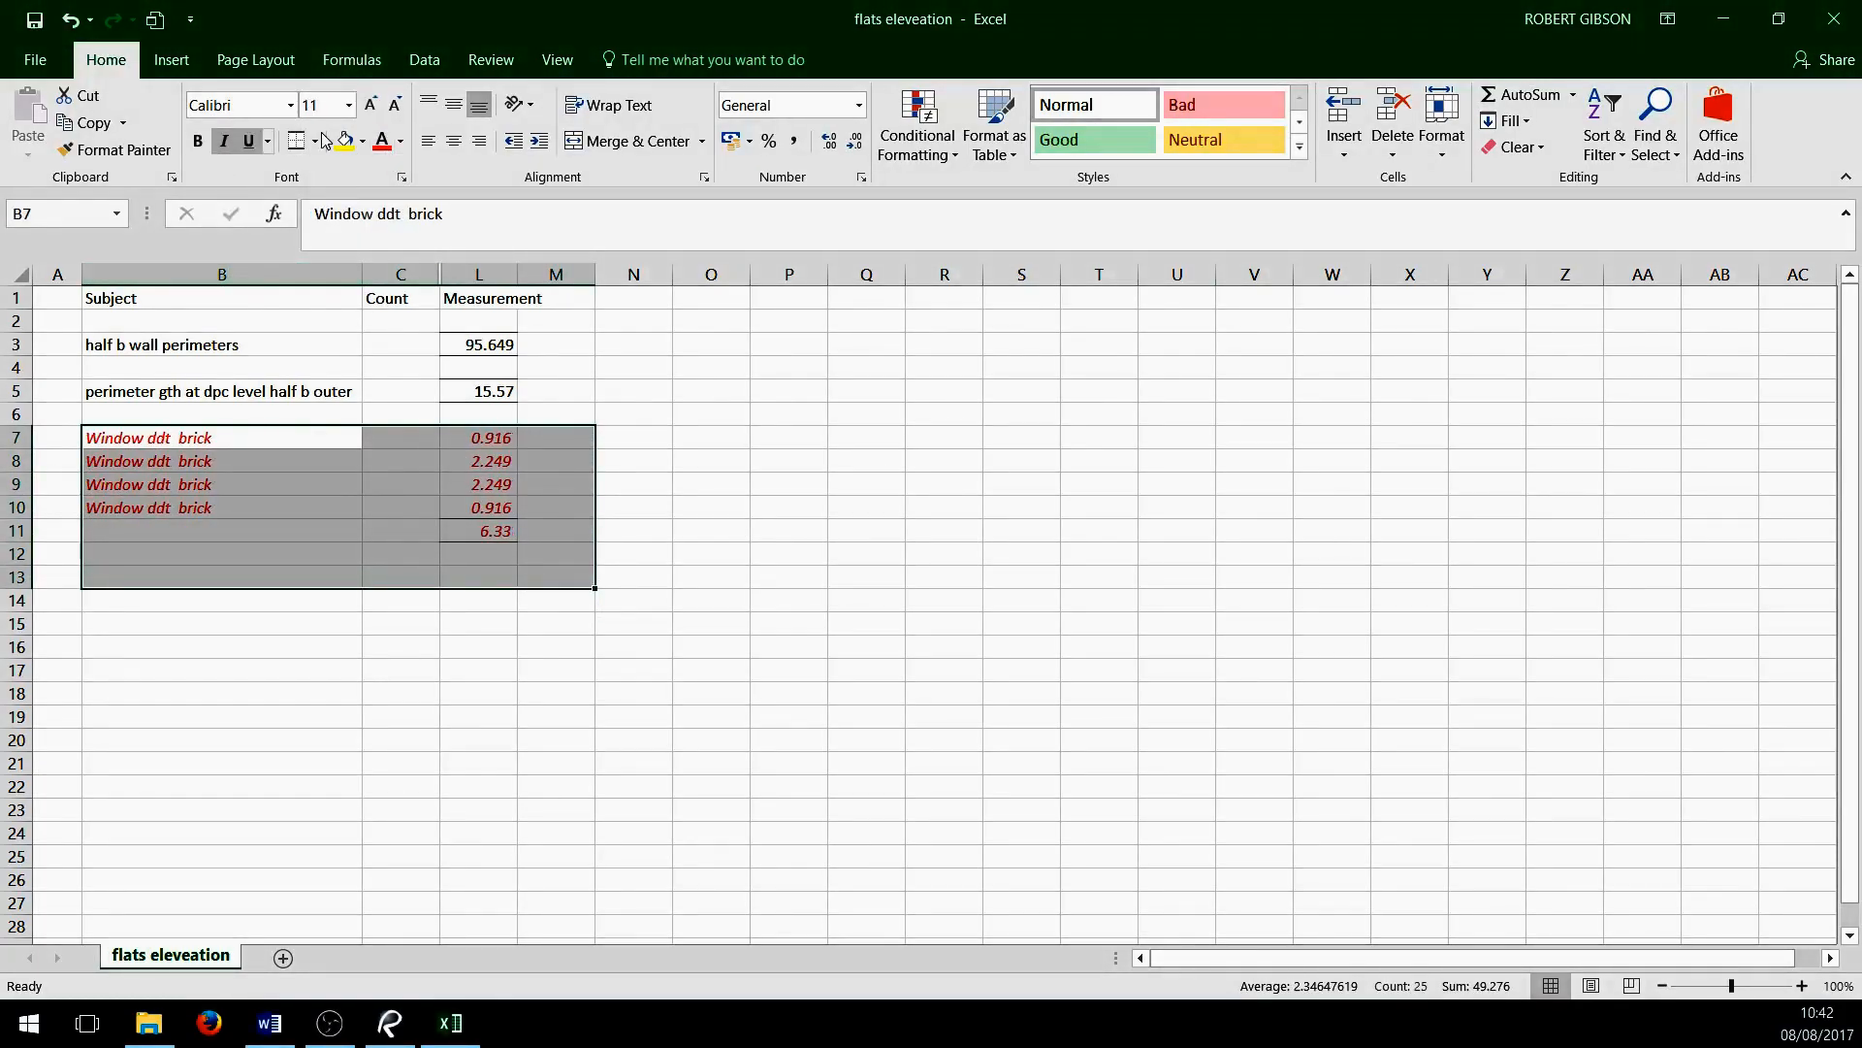
click(395, 107)
click(396, 107)
click(788, 693)
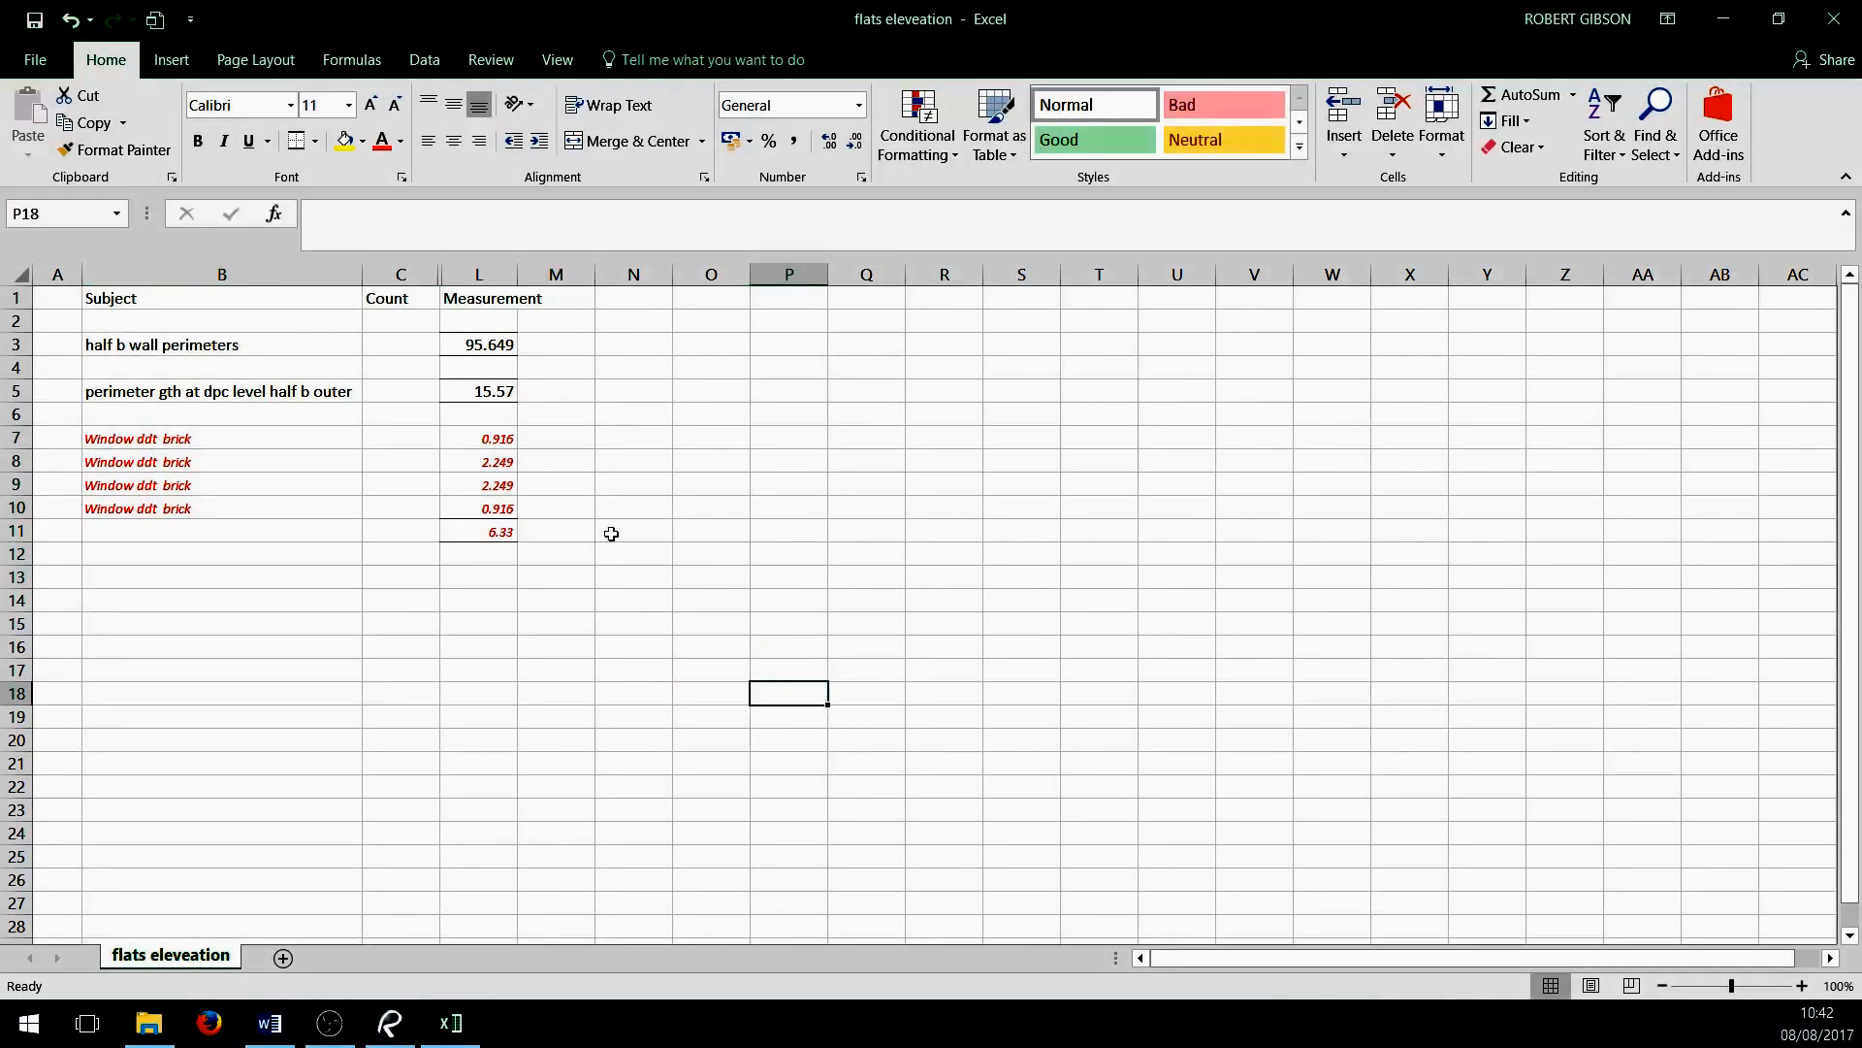
Enter "ddt" in C4 and link L4 to the window deduction total in L11
click(418, 371)
text(ddt)
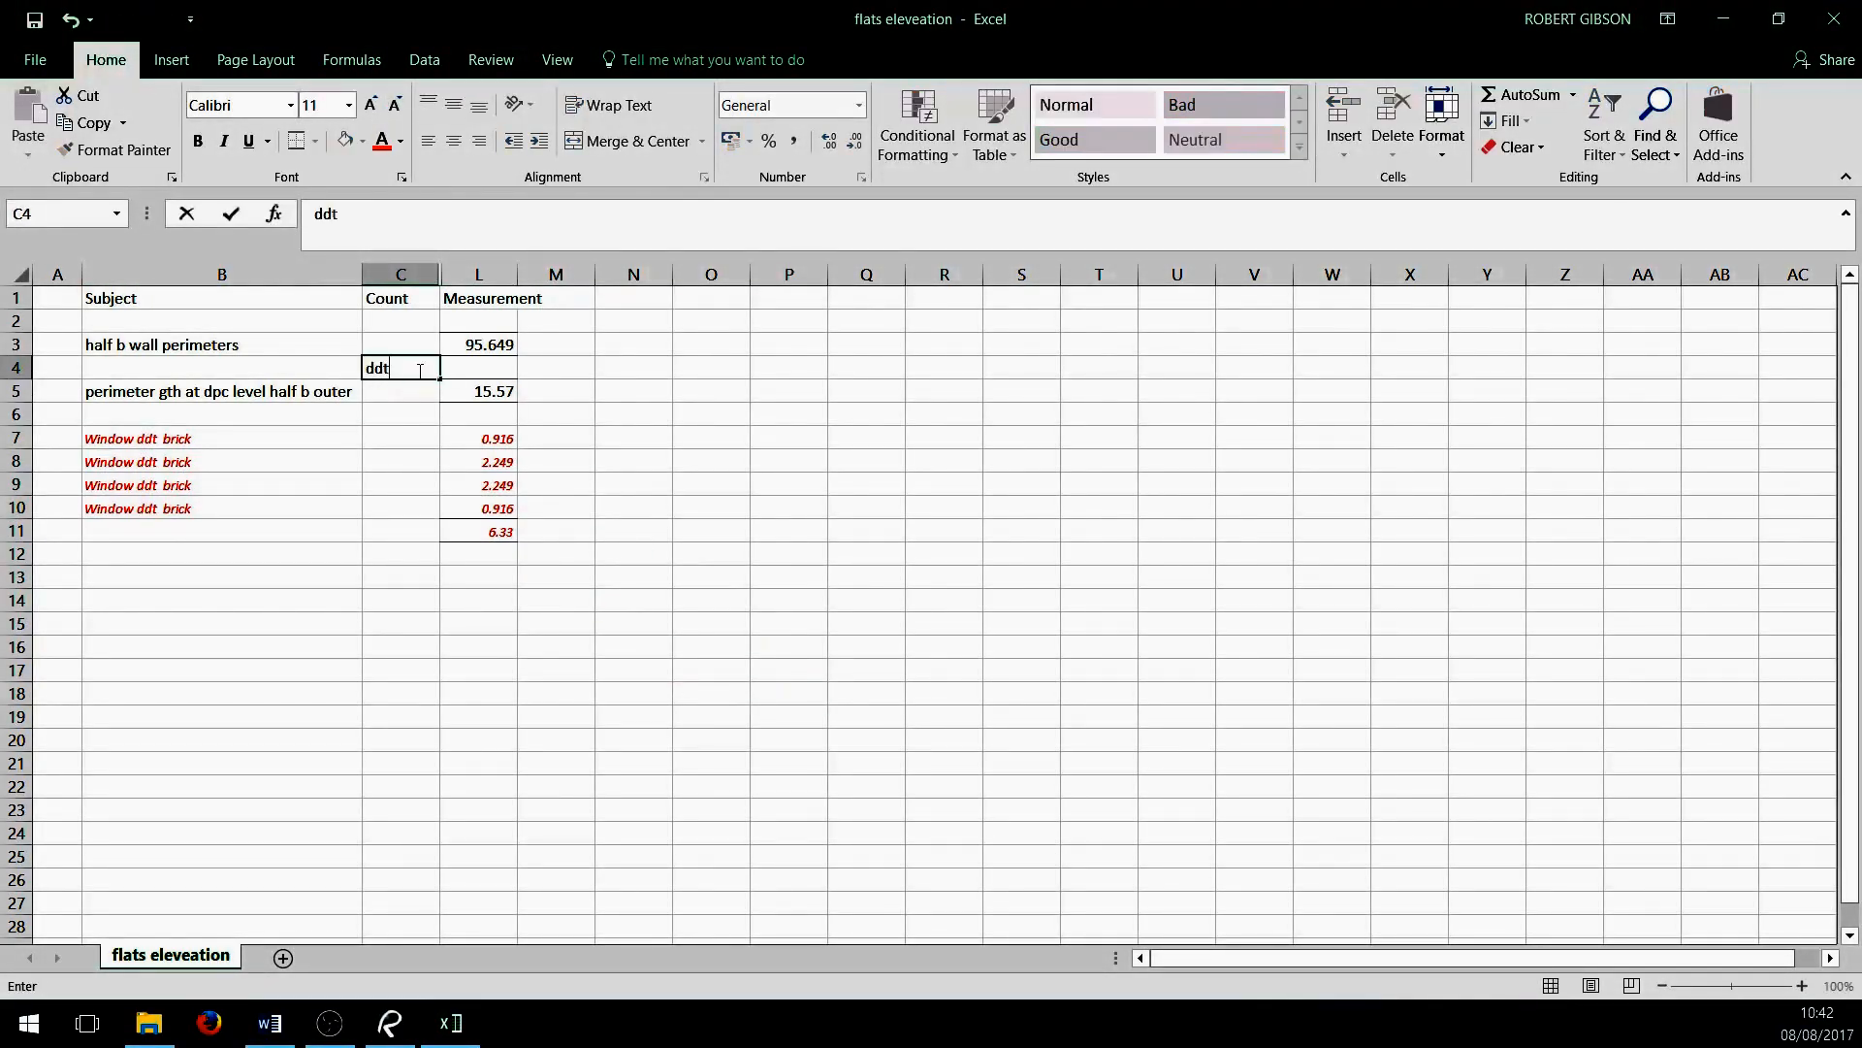
click(486, 369)
text(=)
click(503, 531)
key(Return)
click(587, 529)
Insert a blank row above perimeter gth at dpc level half b outer
click(401, 391)
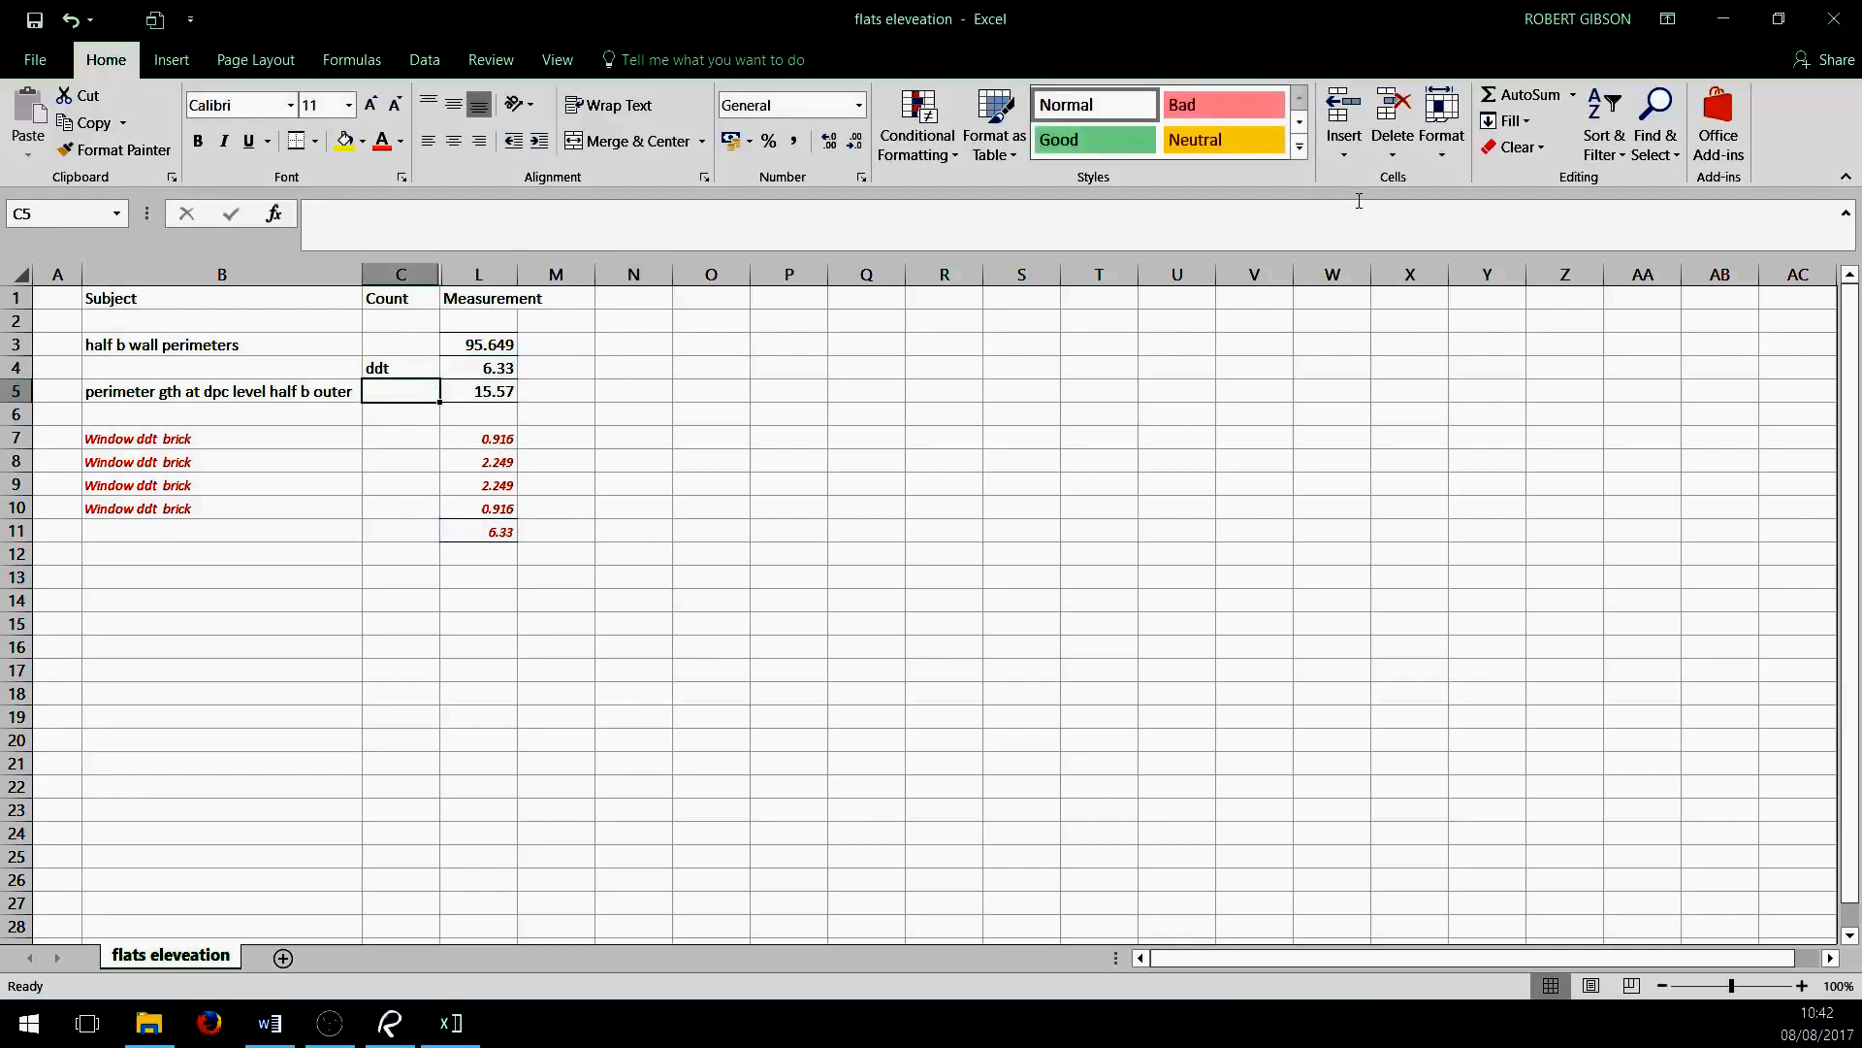
click(1344, 146)
click(1397, 210)
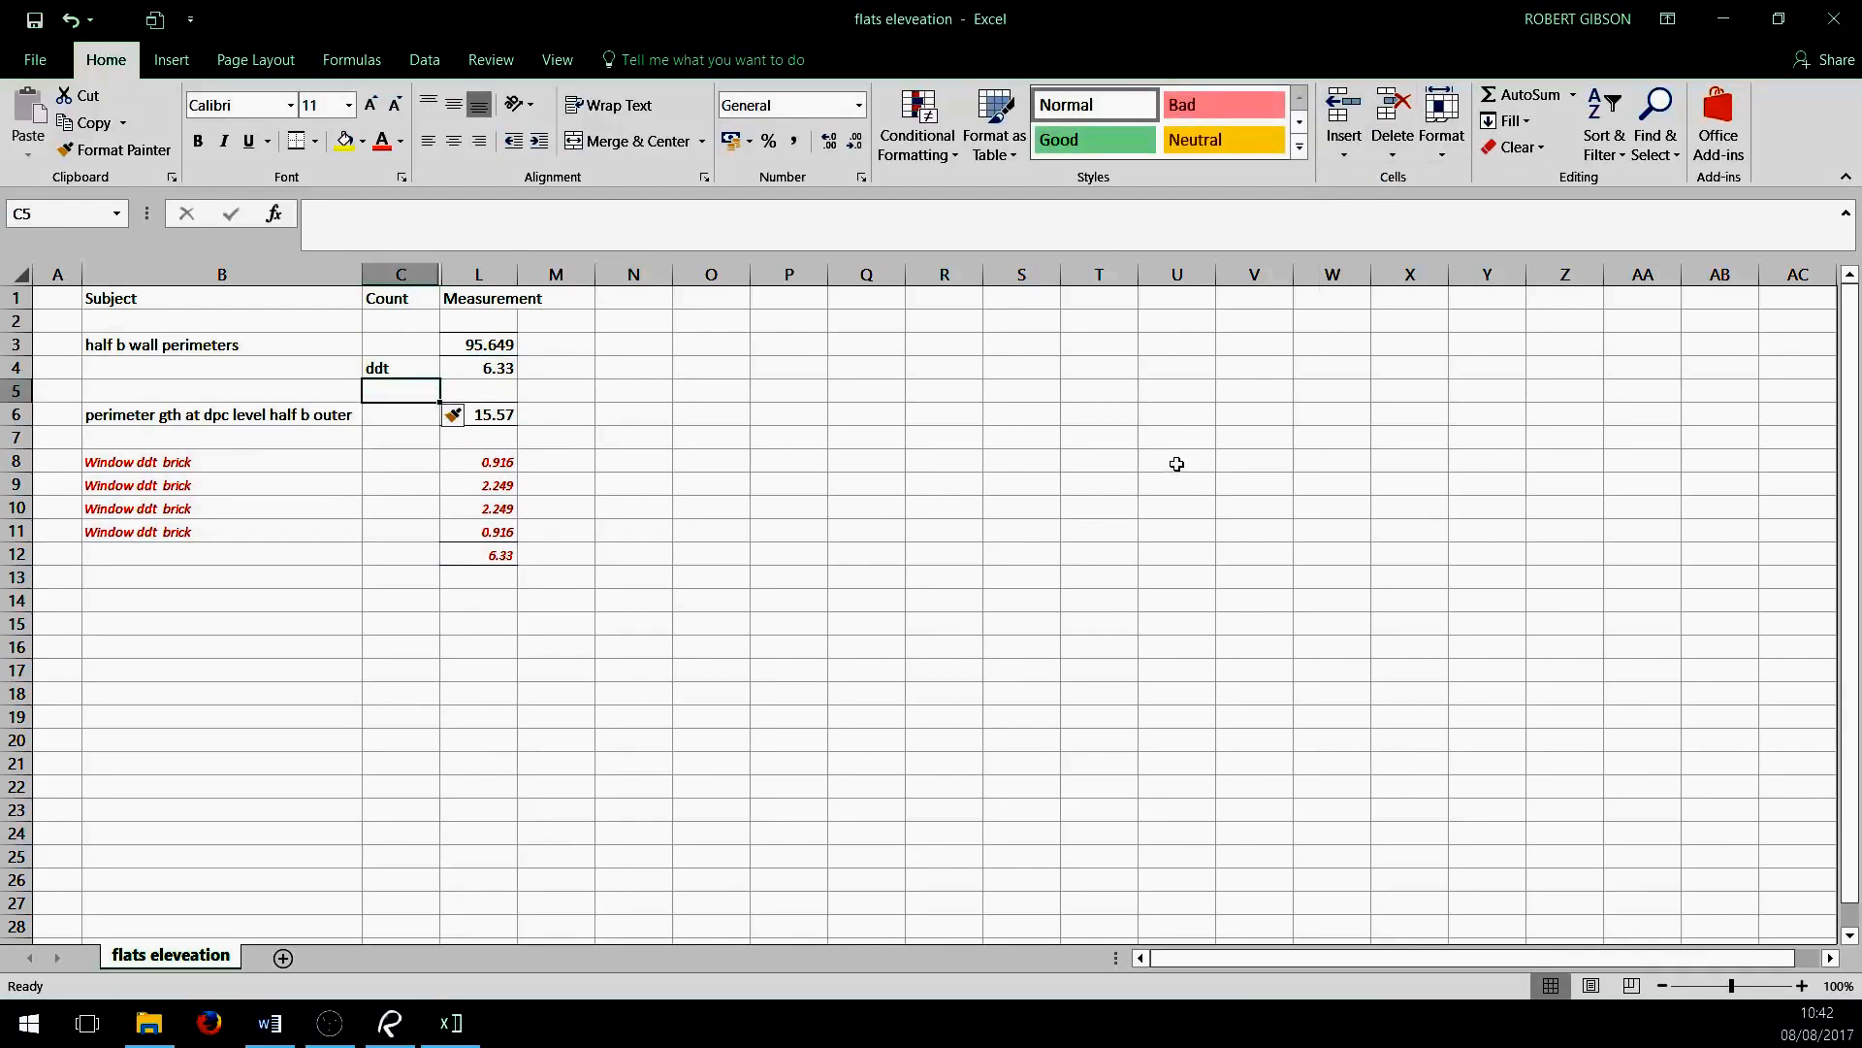
Insert three more blank rows between the perimeter gth row and the window deductions
click(463, 448)
click(1344, 145)
click(1406, 212)
click(1350, 151)
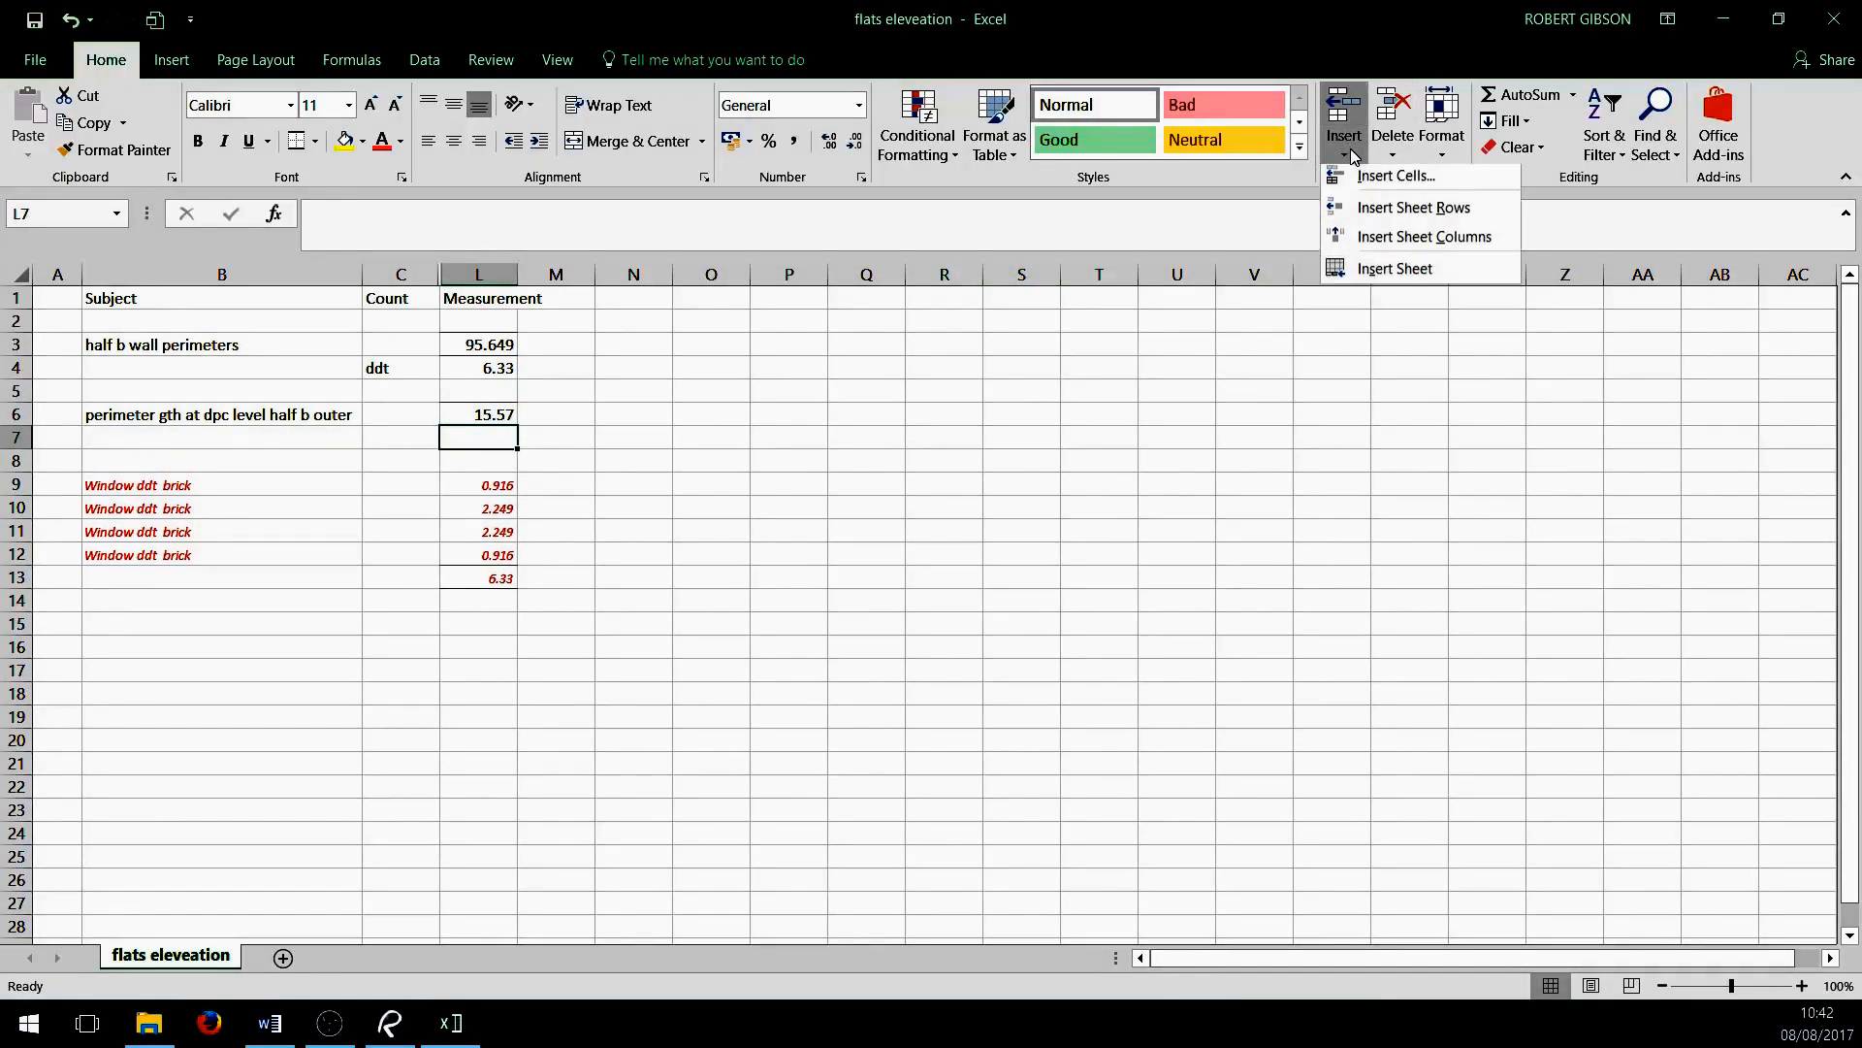
click(1380, 208)
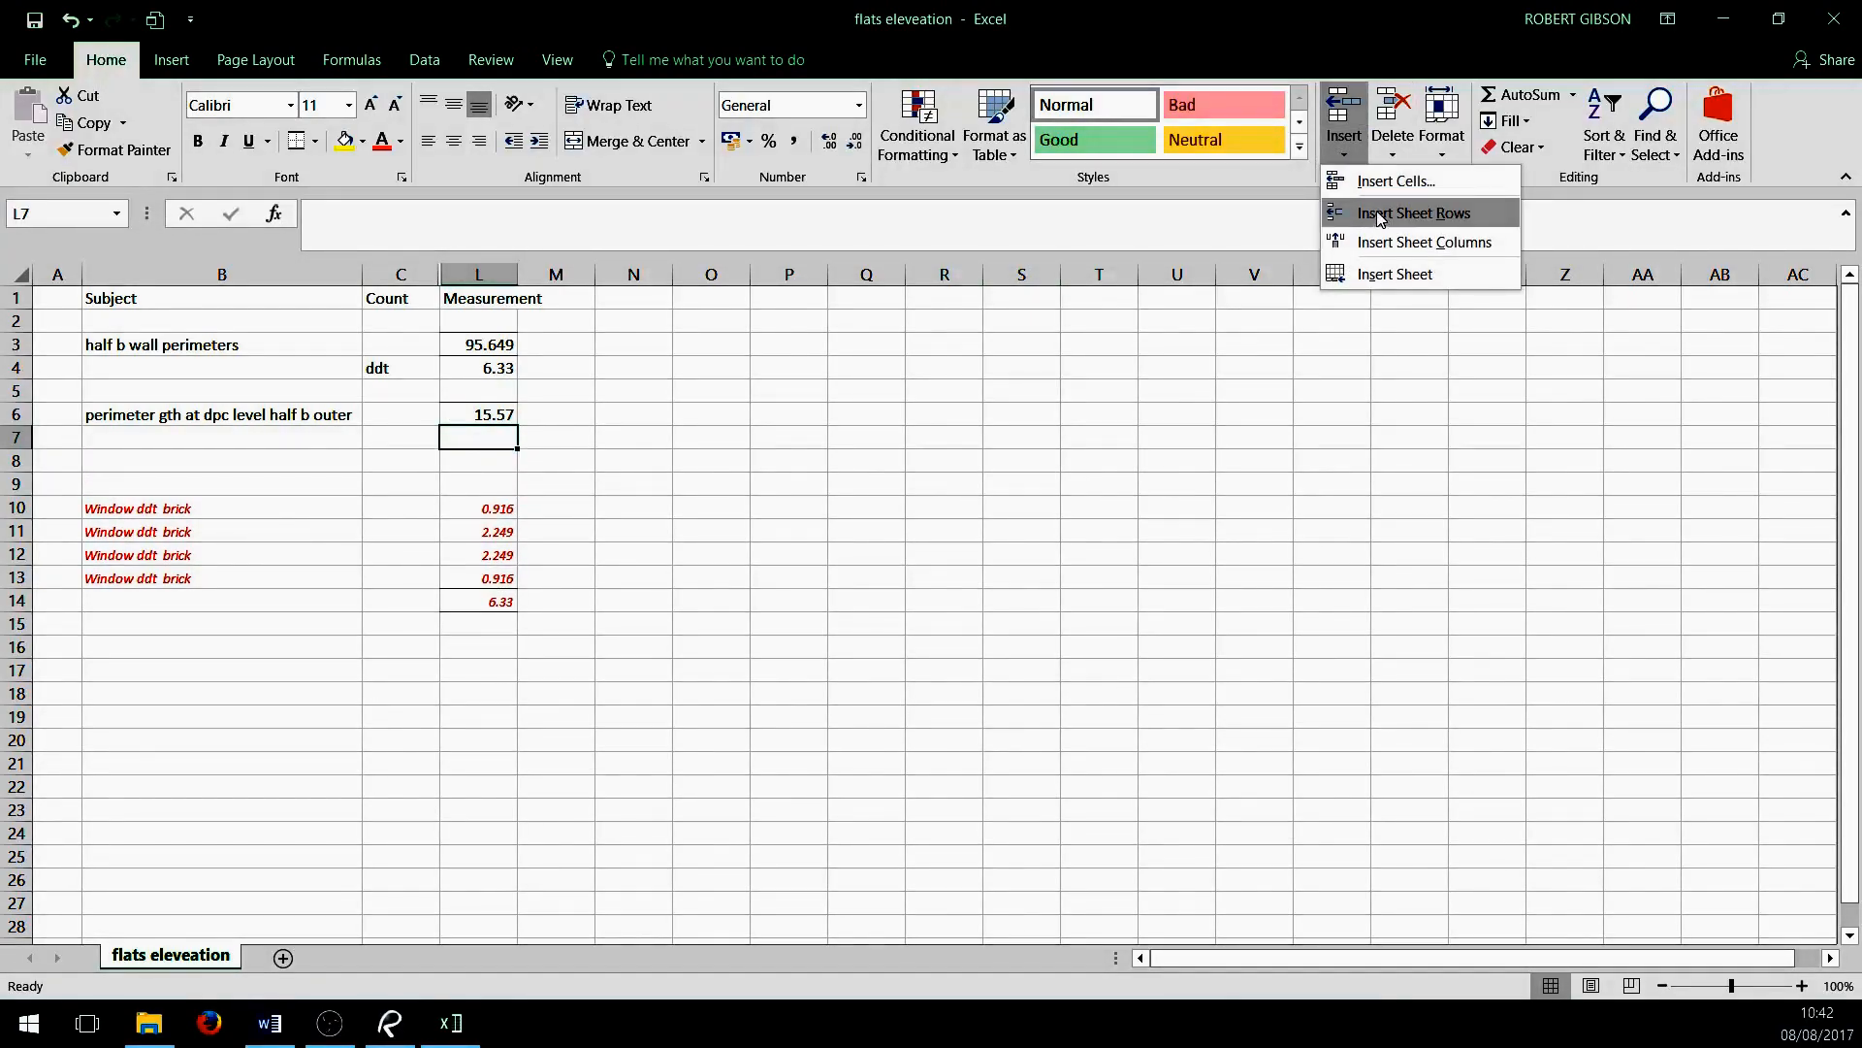
click(1368, 200)
click(1076, 481)
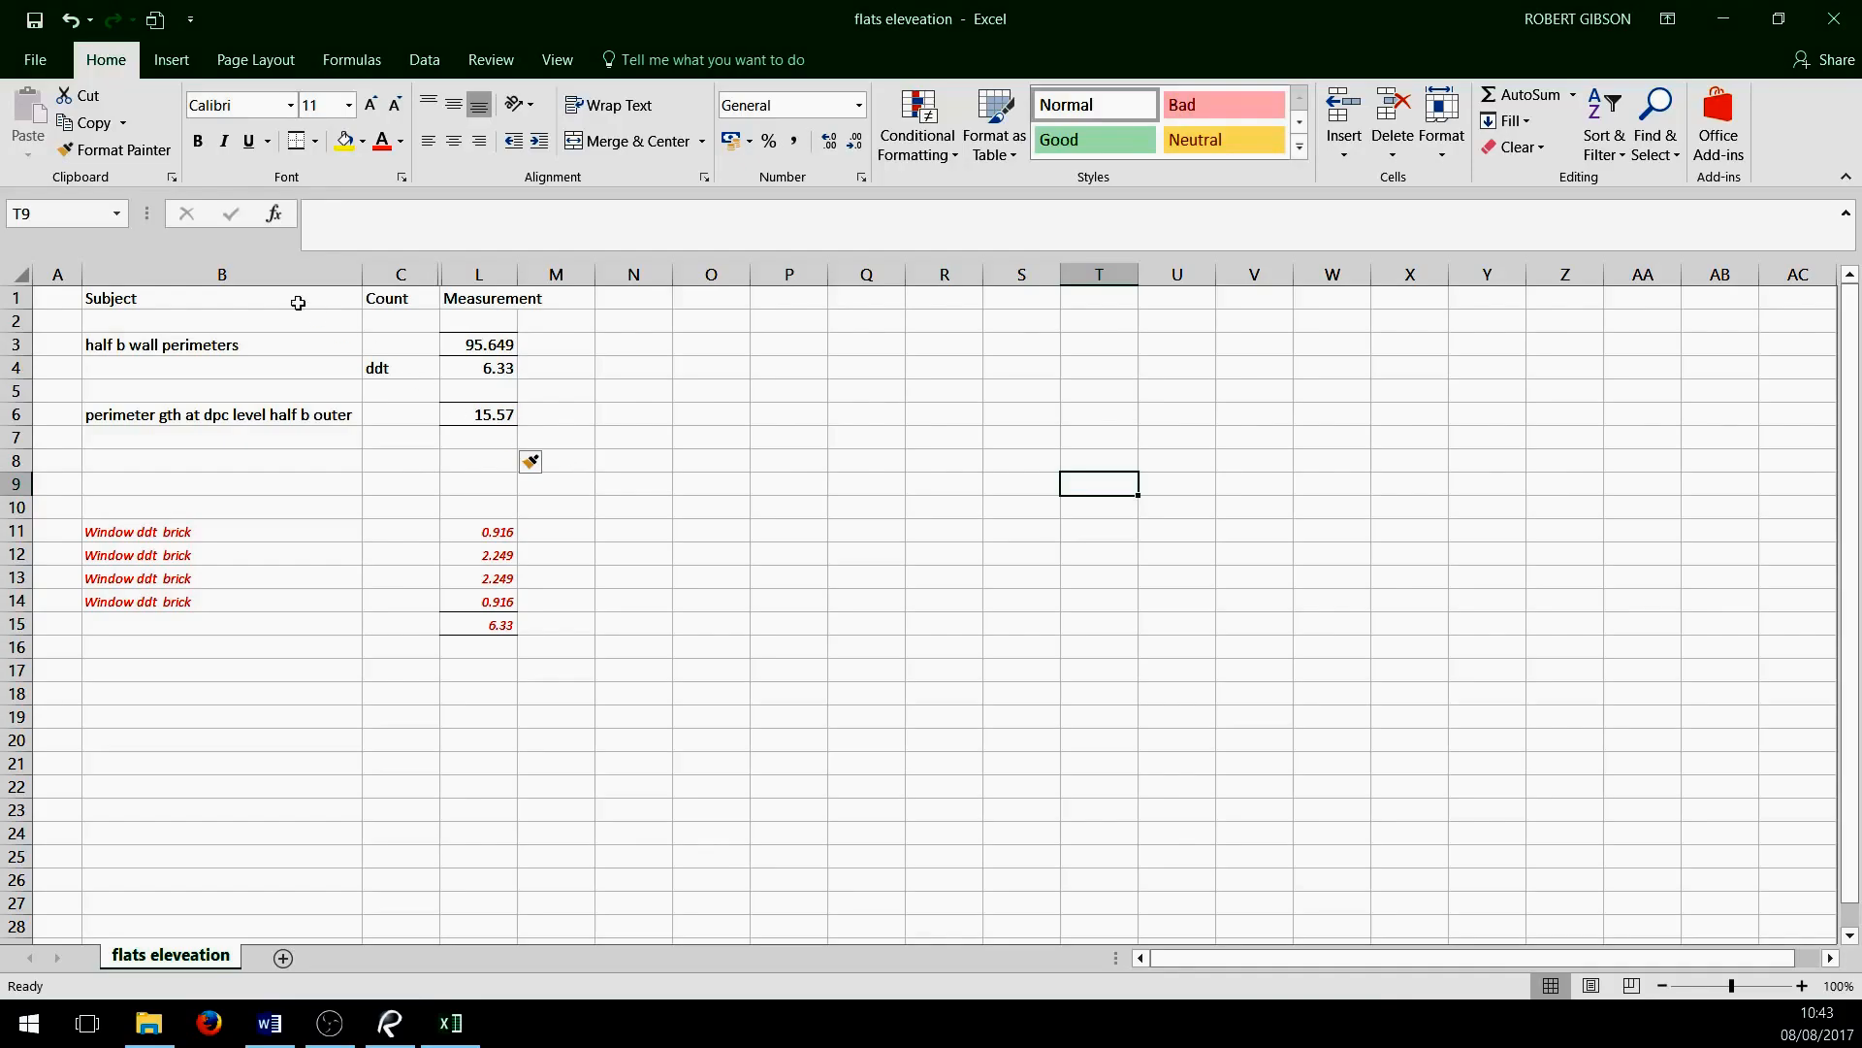
Save a copy of the file as an Excel Workbook (*.xlsx) named "flats eleveation dimms"
click(35, 64)
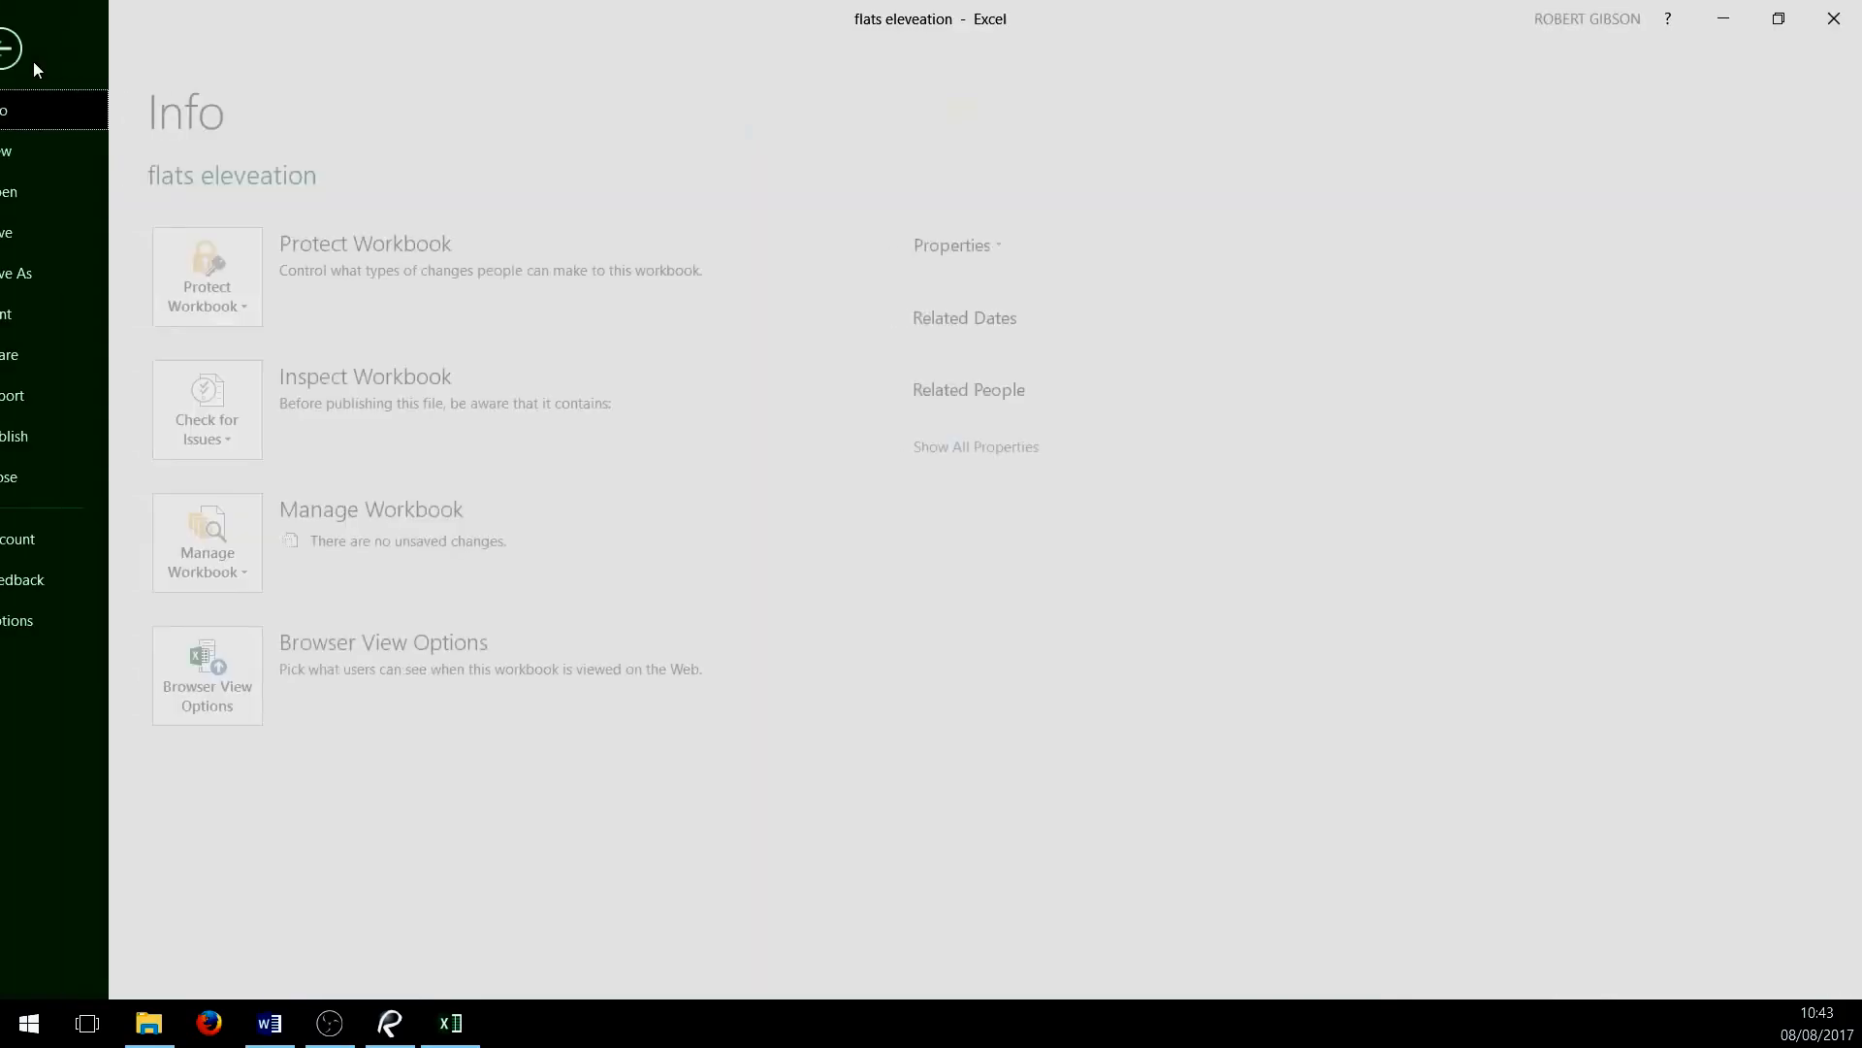
click(81, 275)
click(1162, 249)
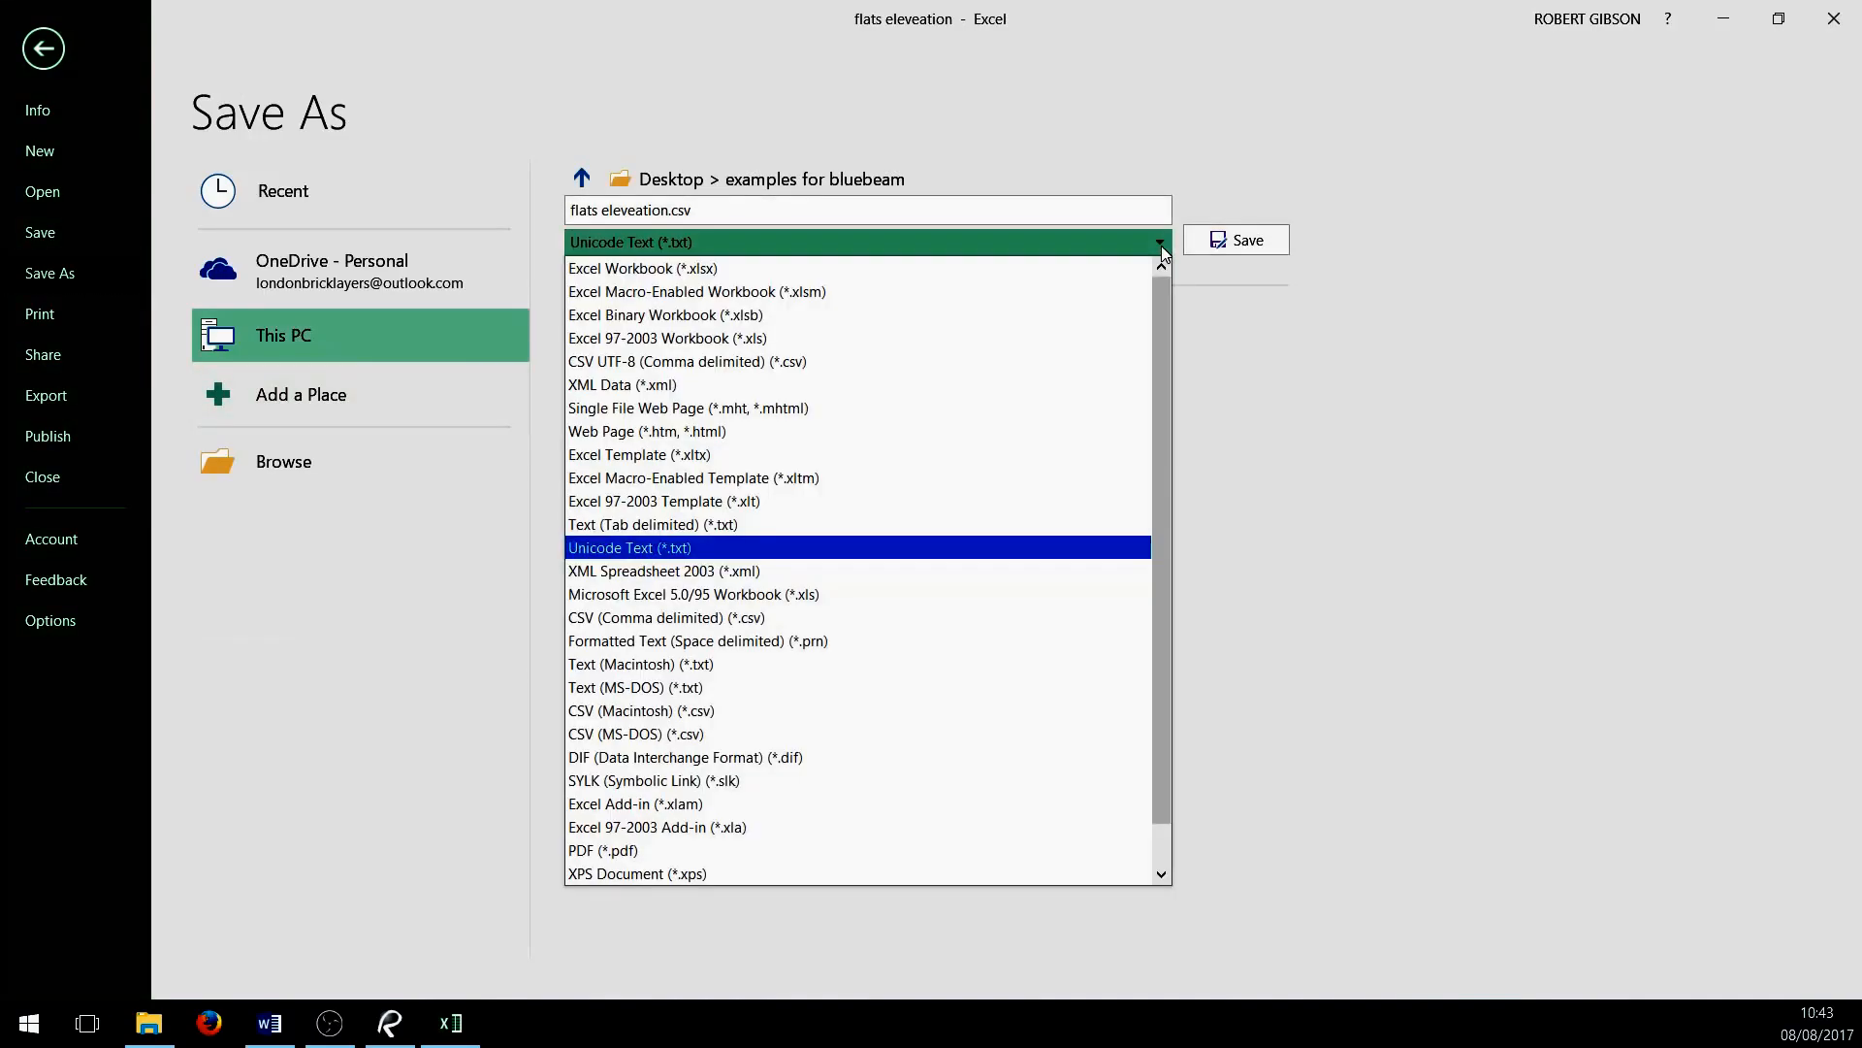
click(1037, 279)
click(865, 206)
click(864, 204)
key(BackSpace)
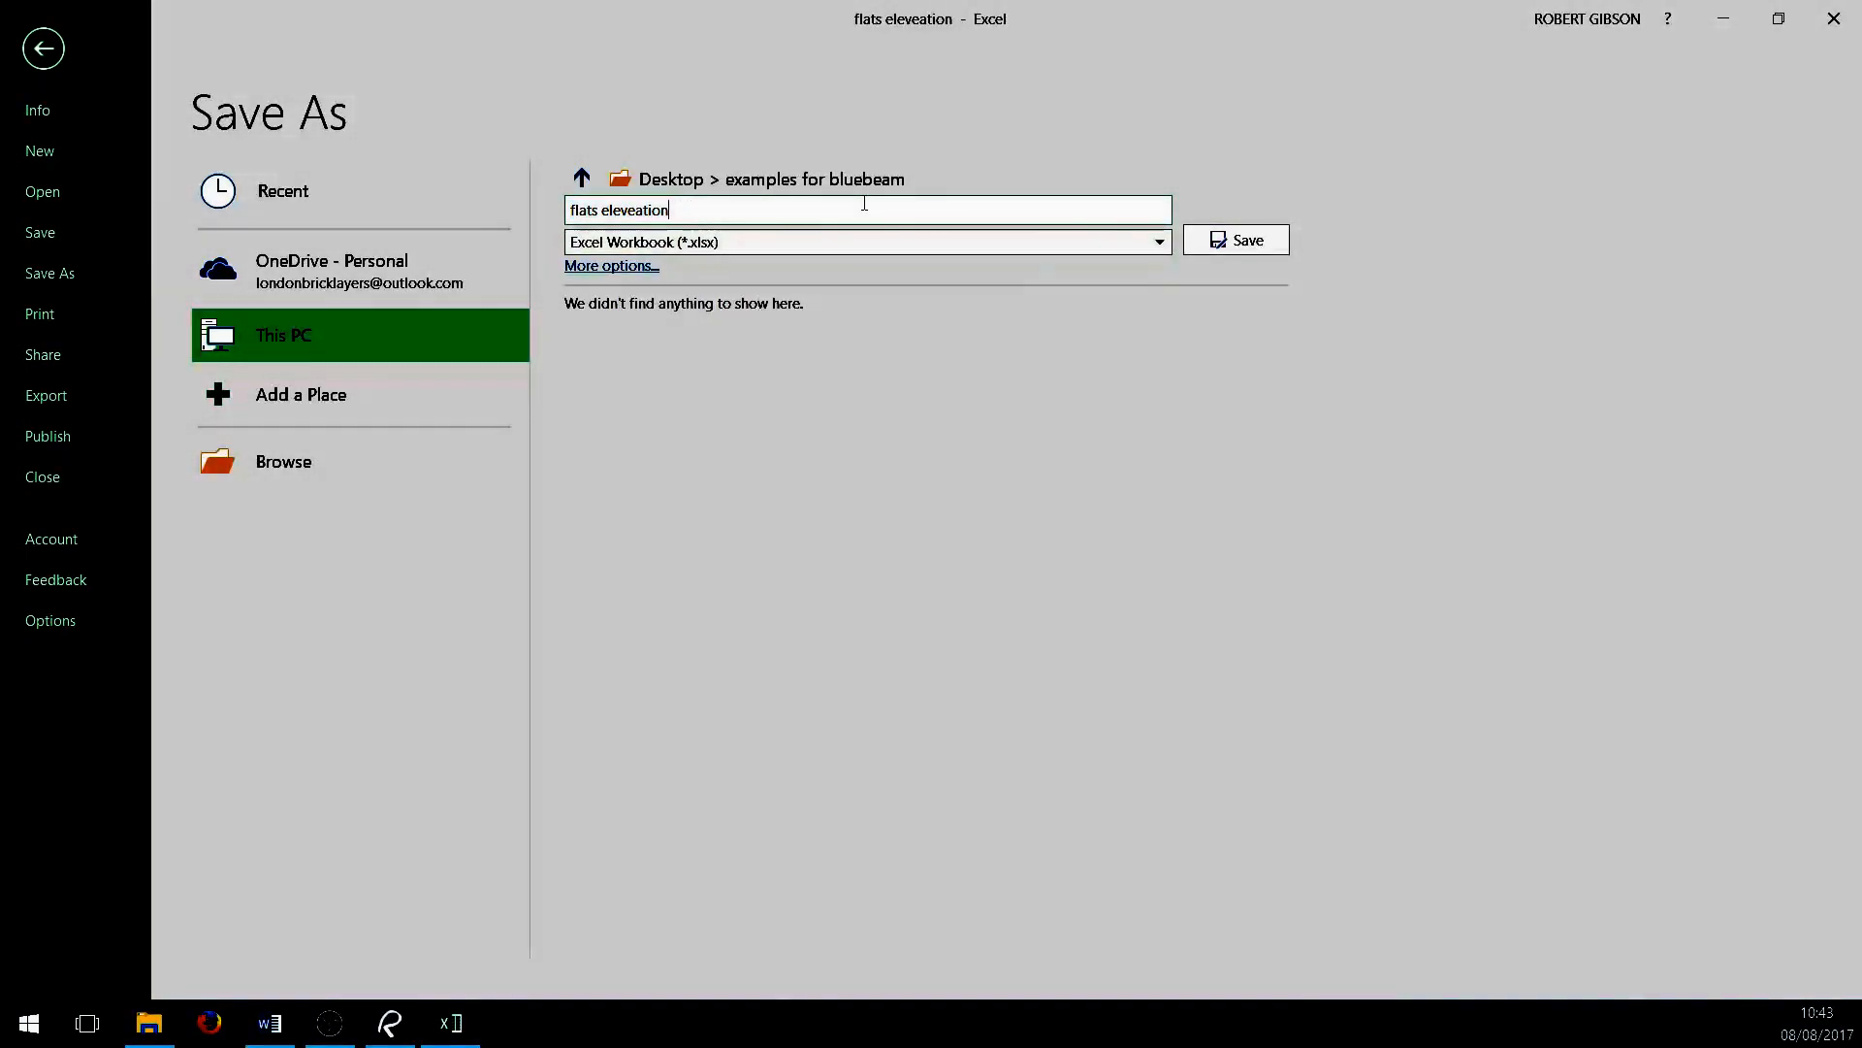
text(d)
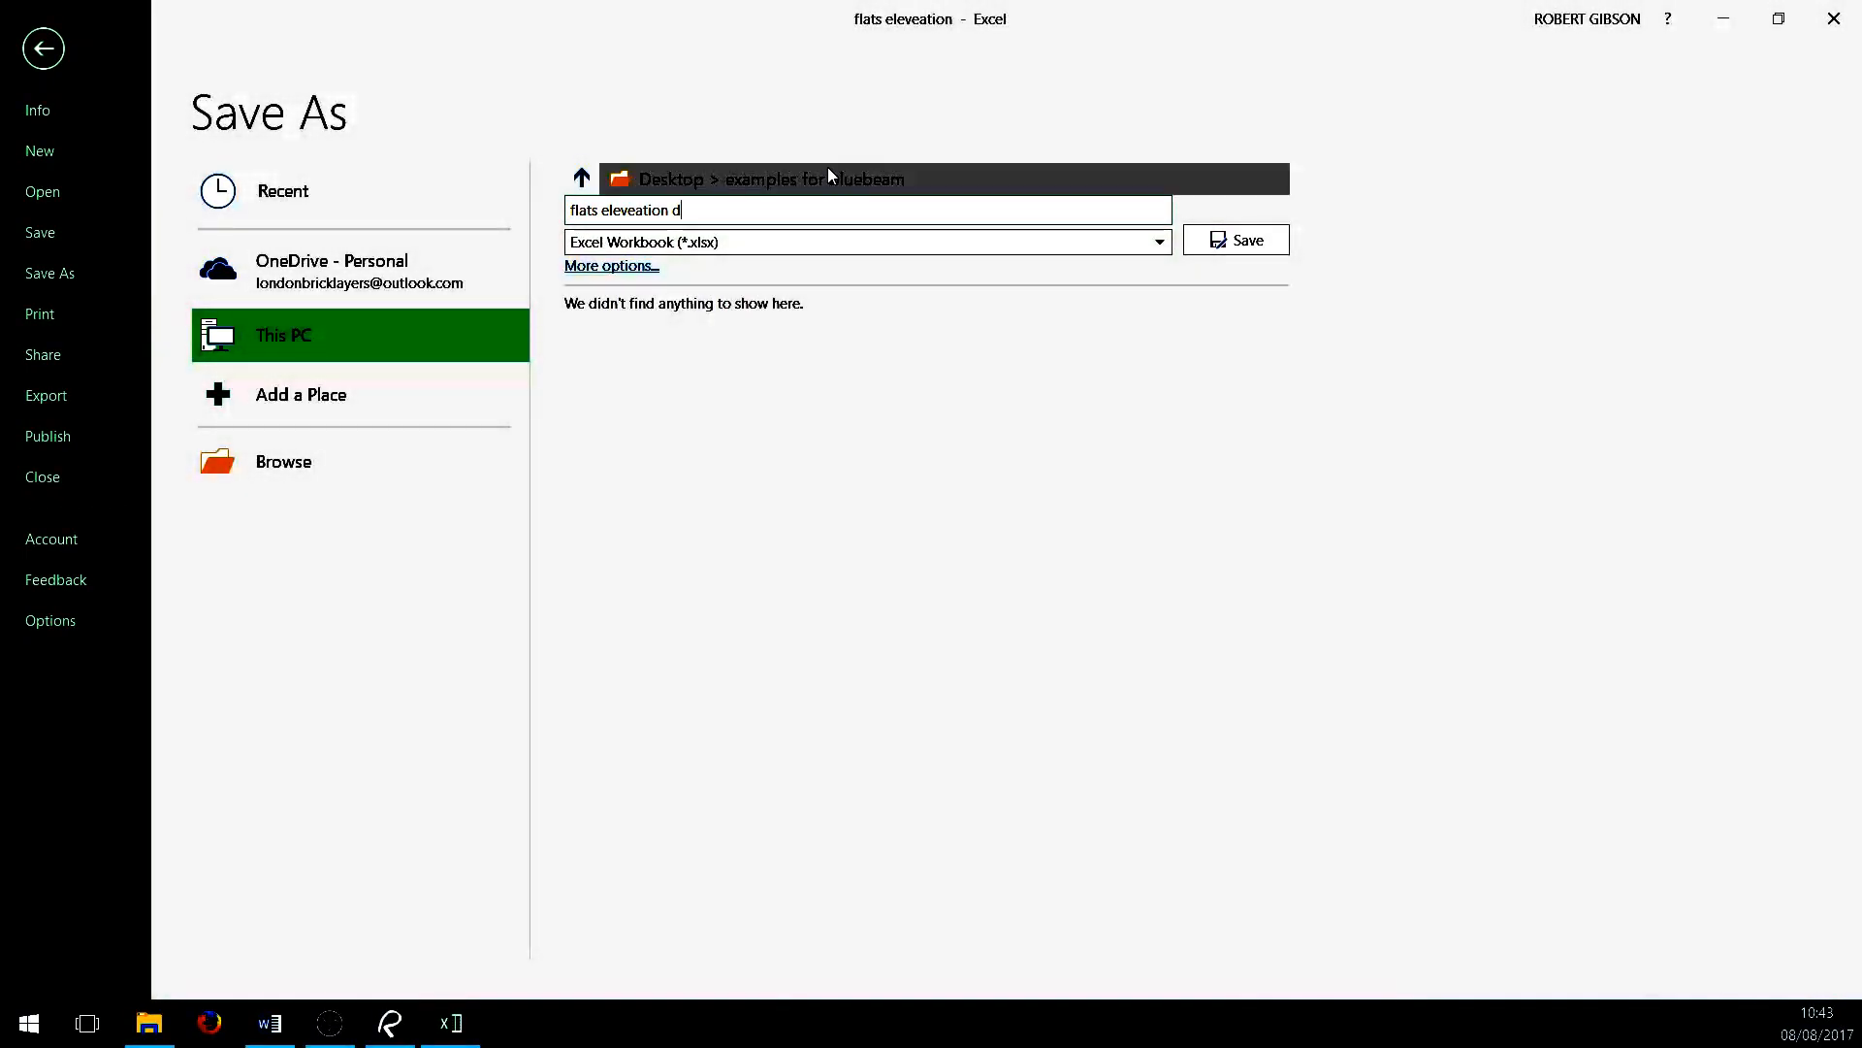
text(imms)
click(1240, 250)
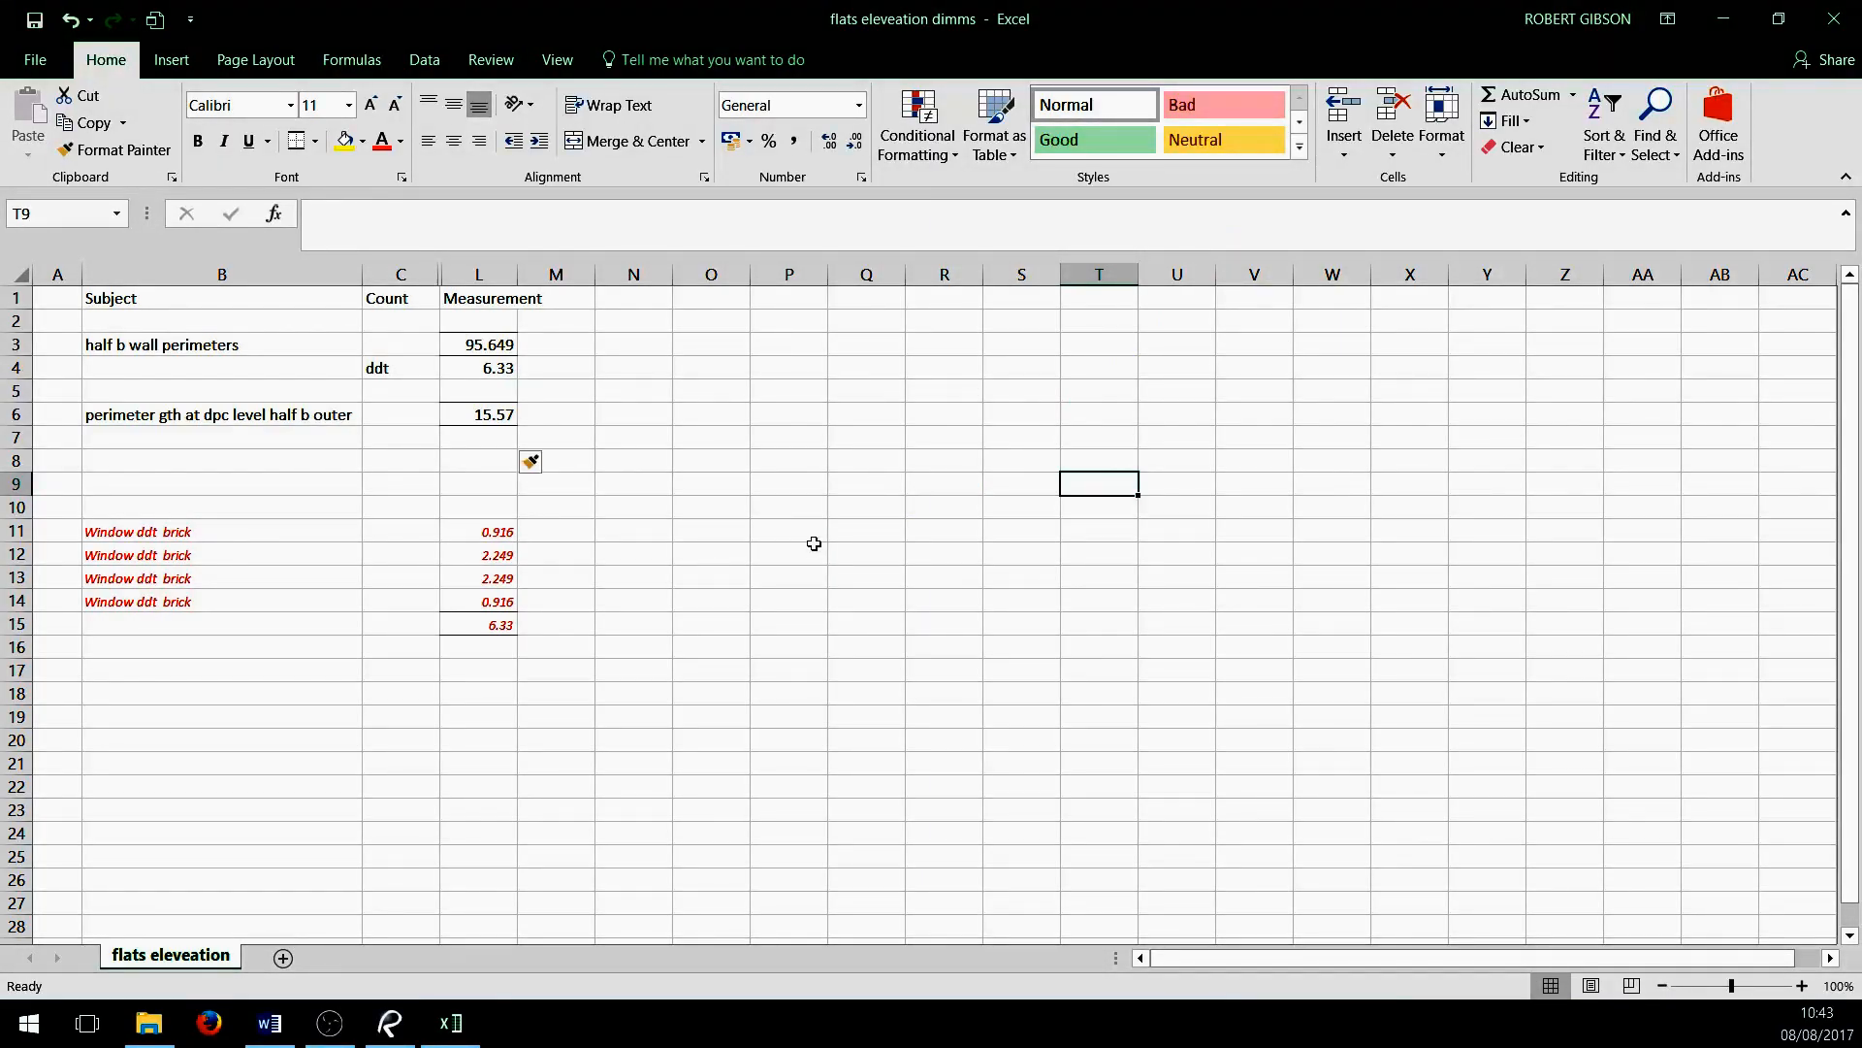
Colour the ddt label in C4 and its deduction value in L4 red
click(417, 367)
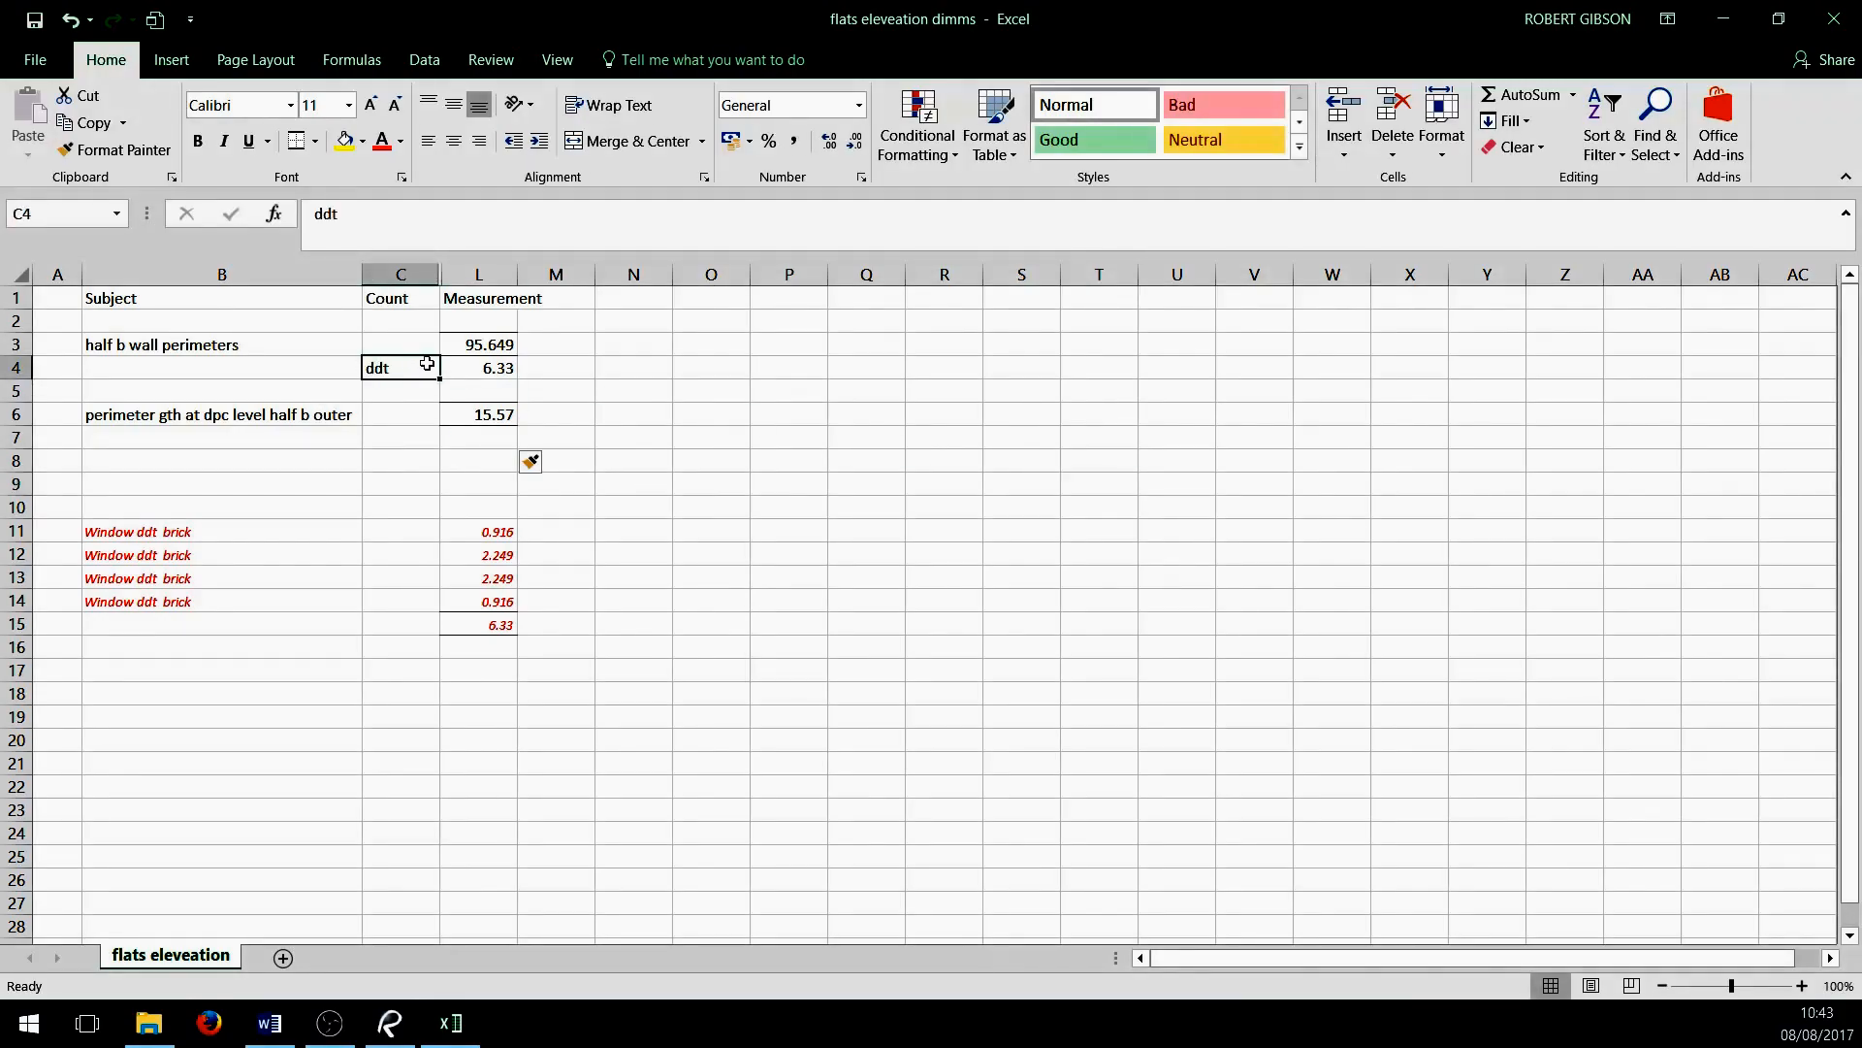
drag(424, 364, 480, 370)
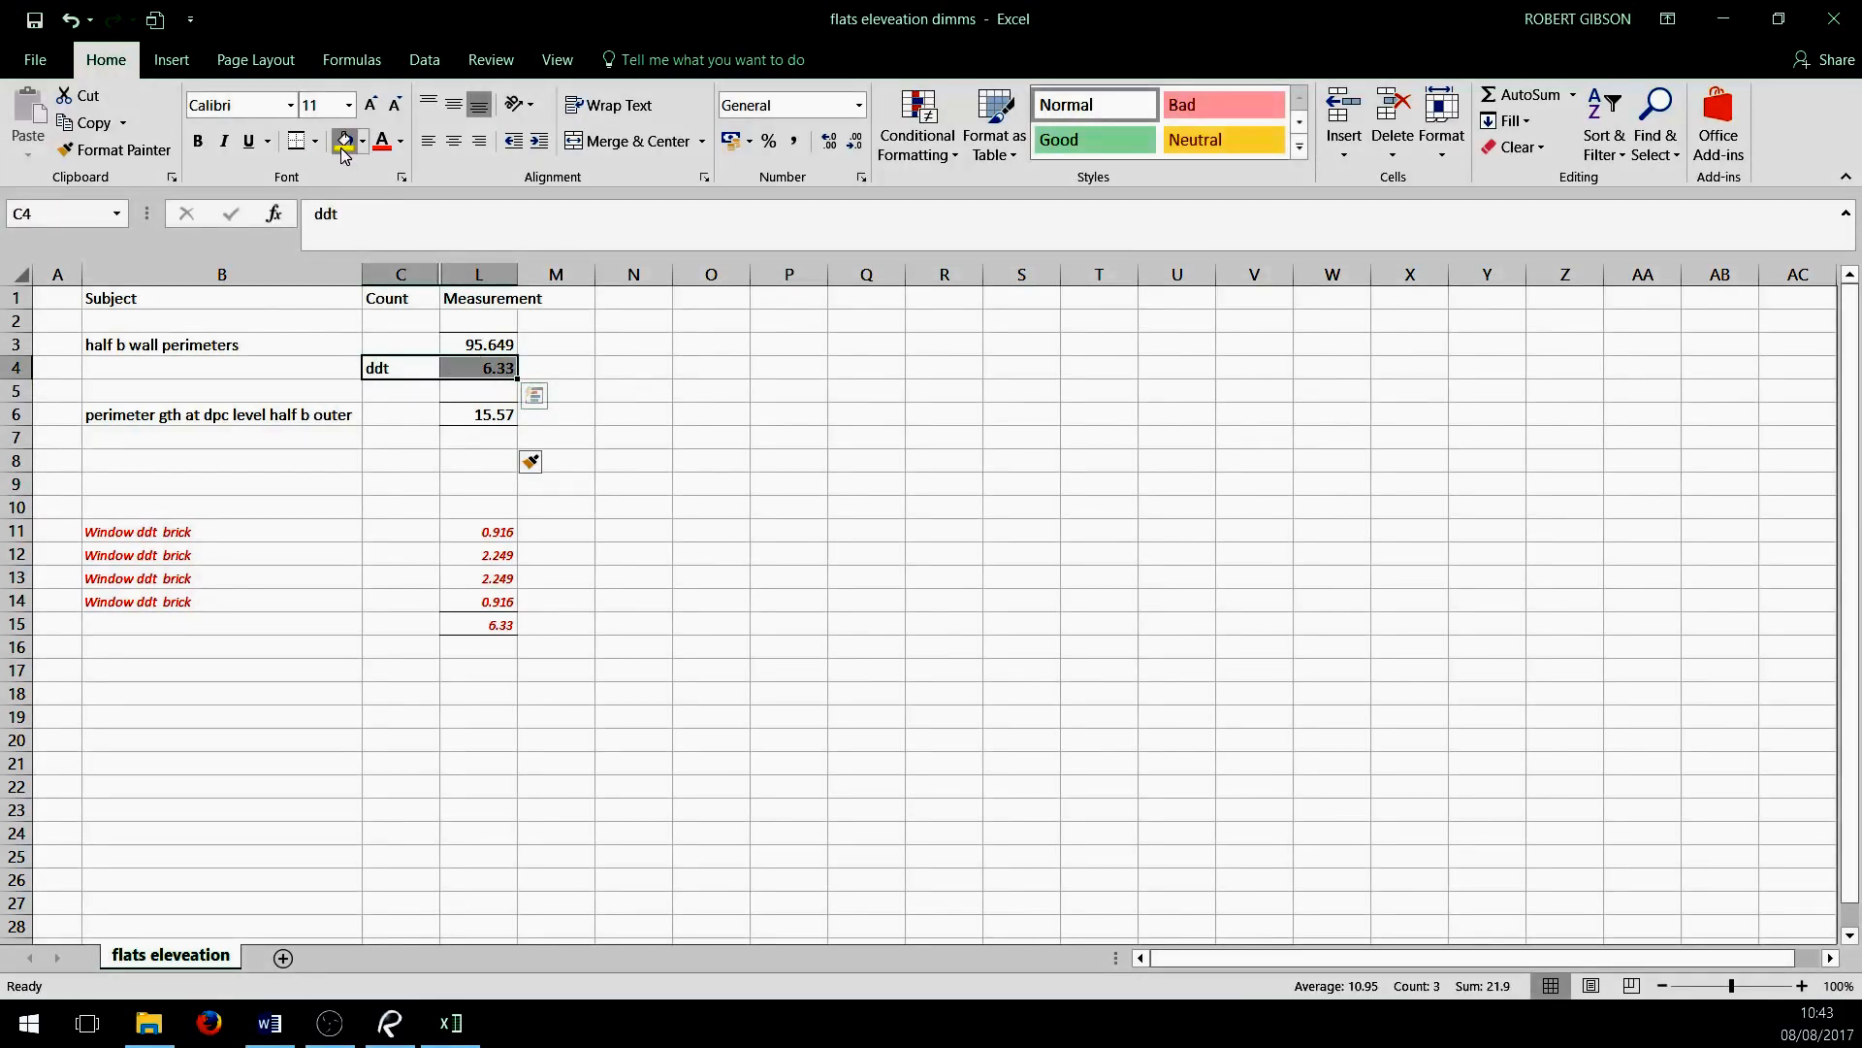
click(381, 141)
click(801, 655)
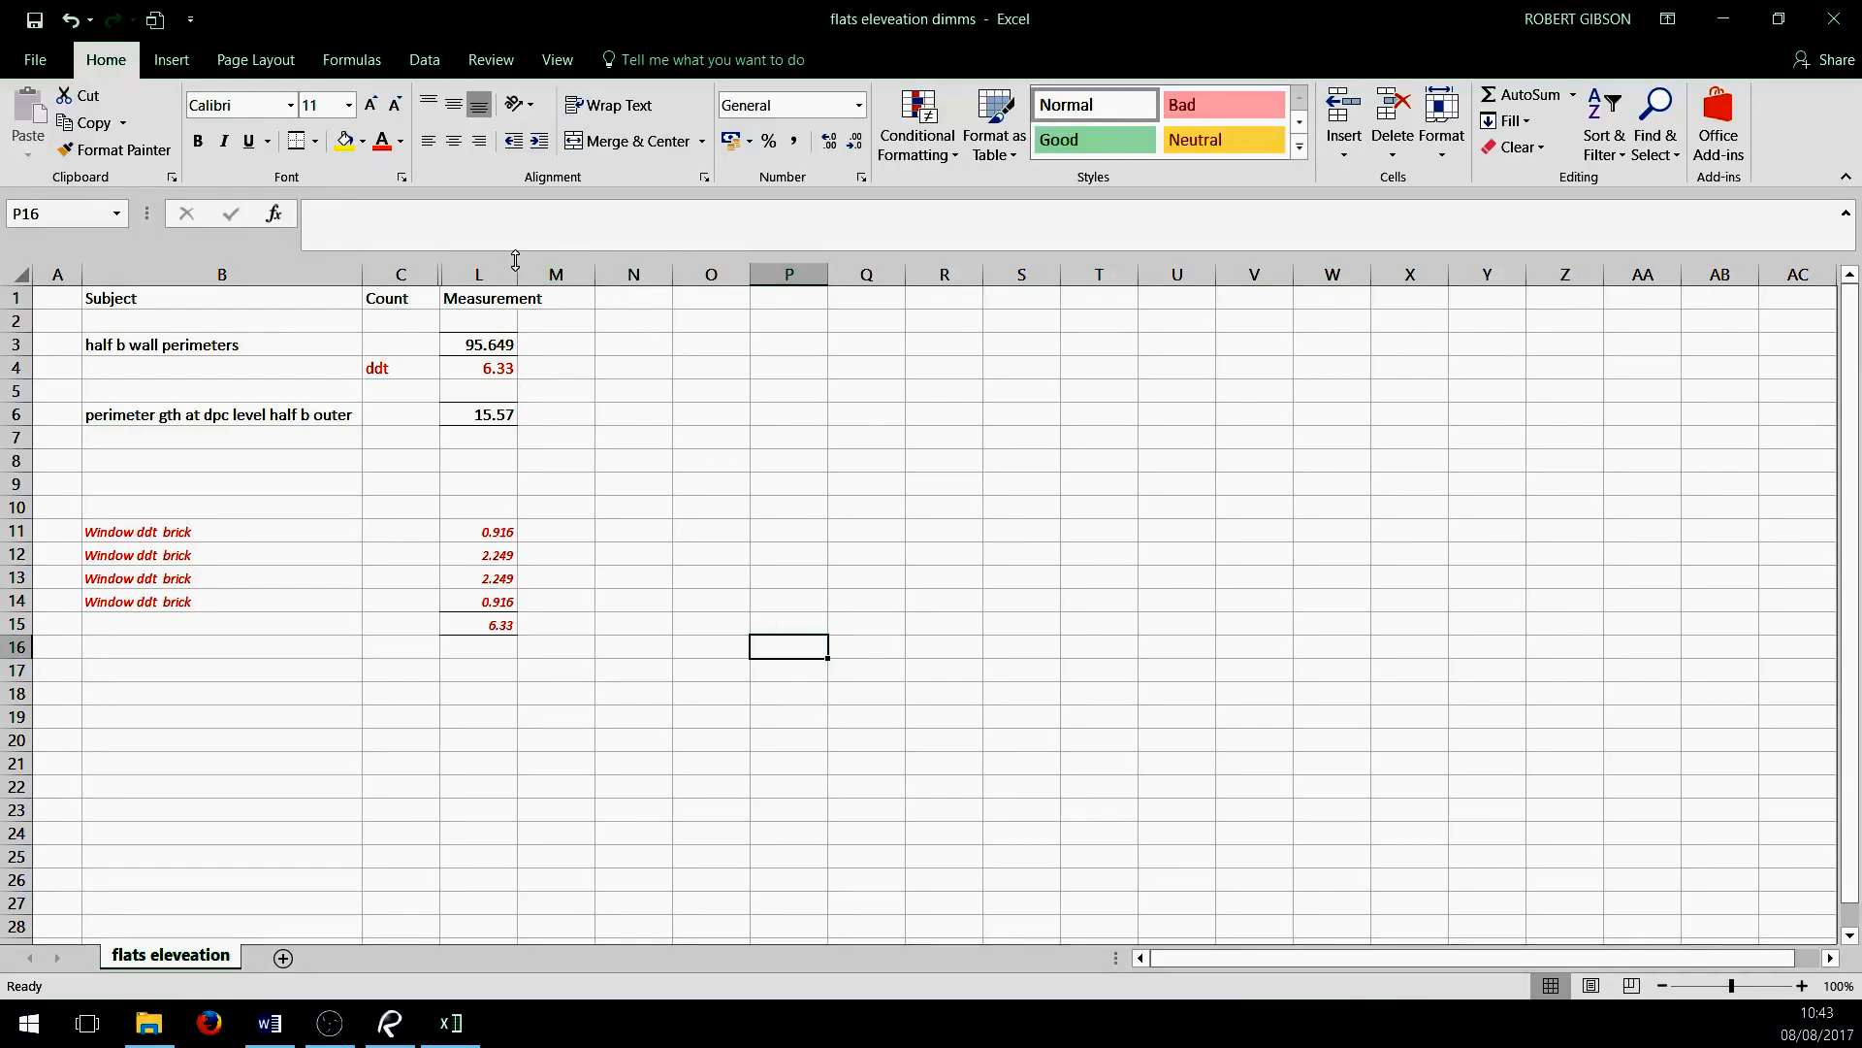
Narrow column M to a thin spacer and enter the headings q, u, rate and ext in N1 to Q1
drag(595, 274, 530, 284)
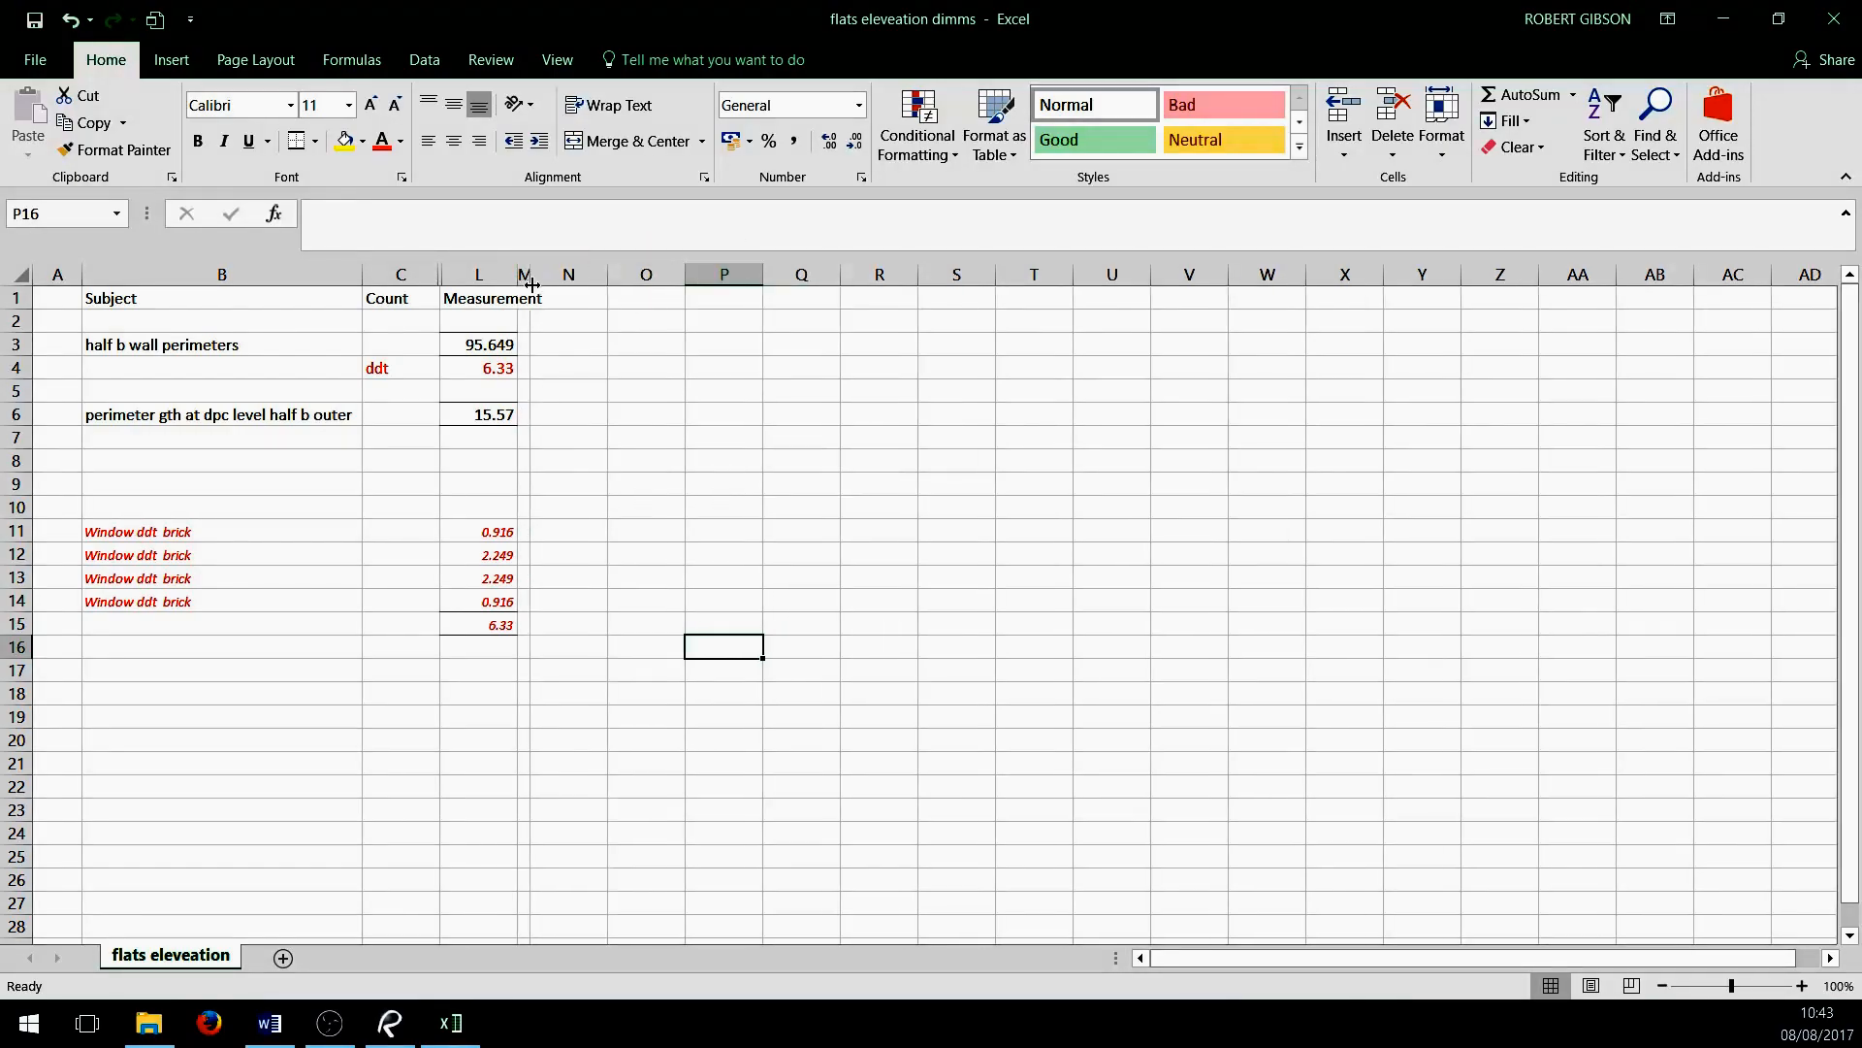
click(594, 300)
text(q)
click(621, 300)
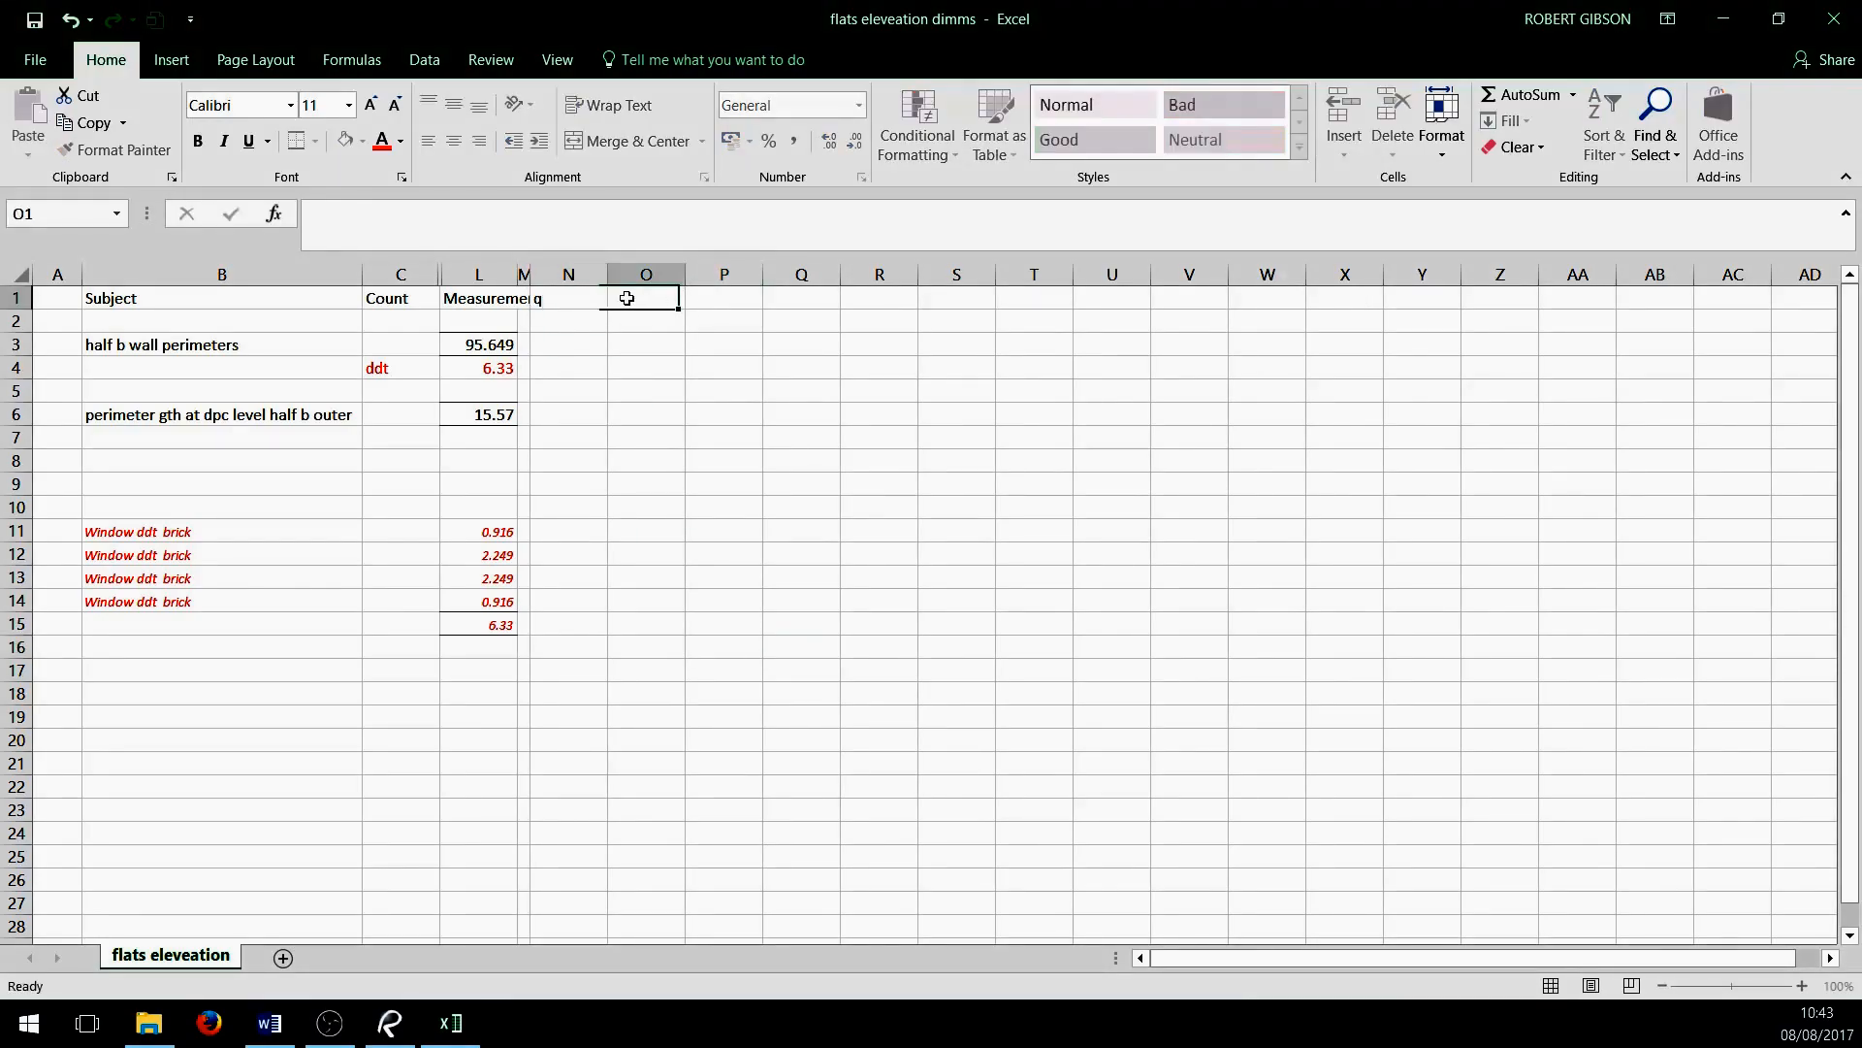
text(u)
click(696, 300)
text(rat)
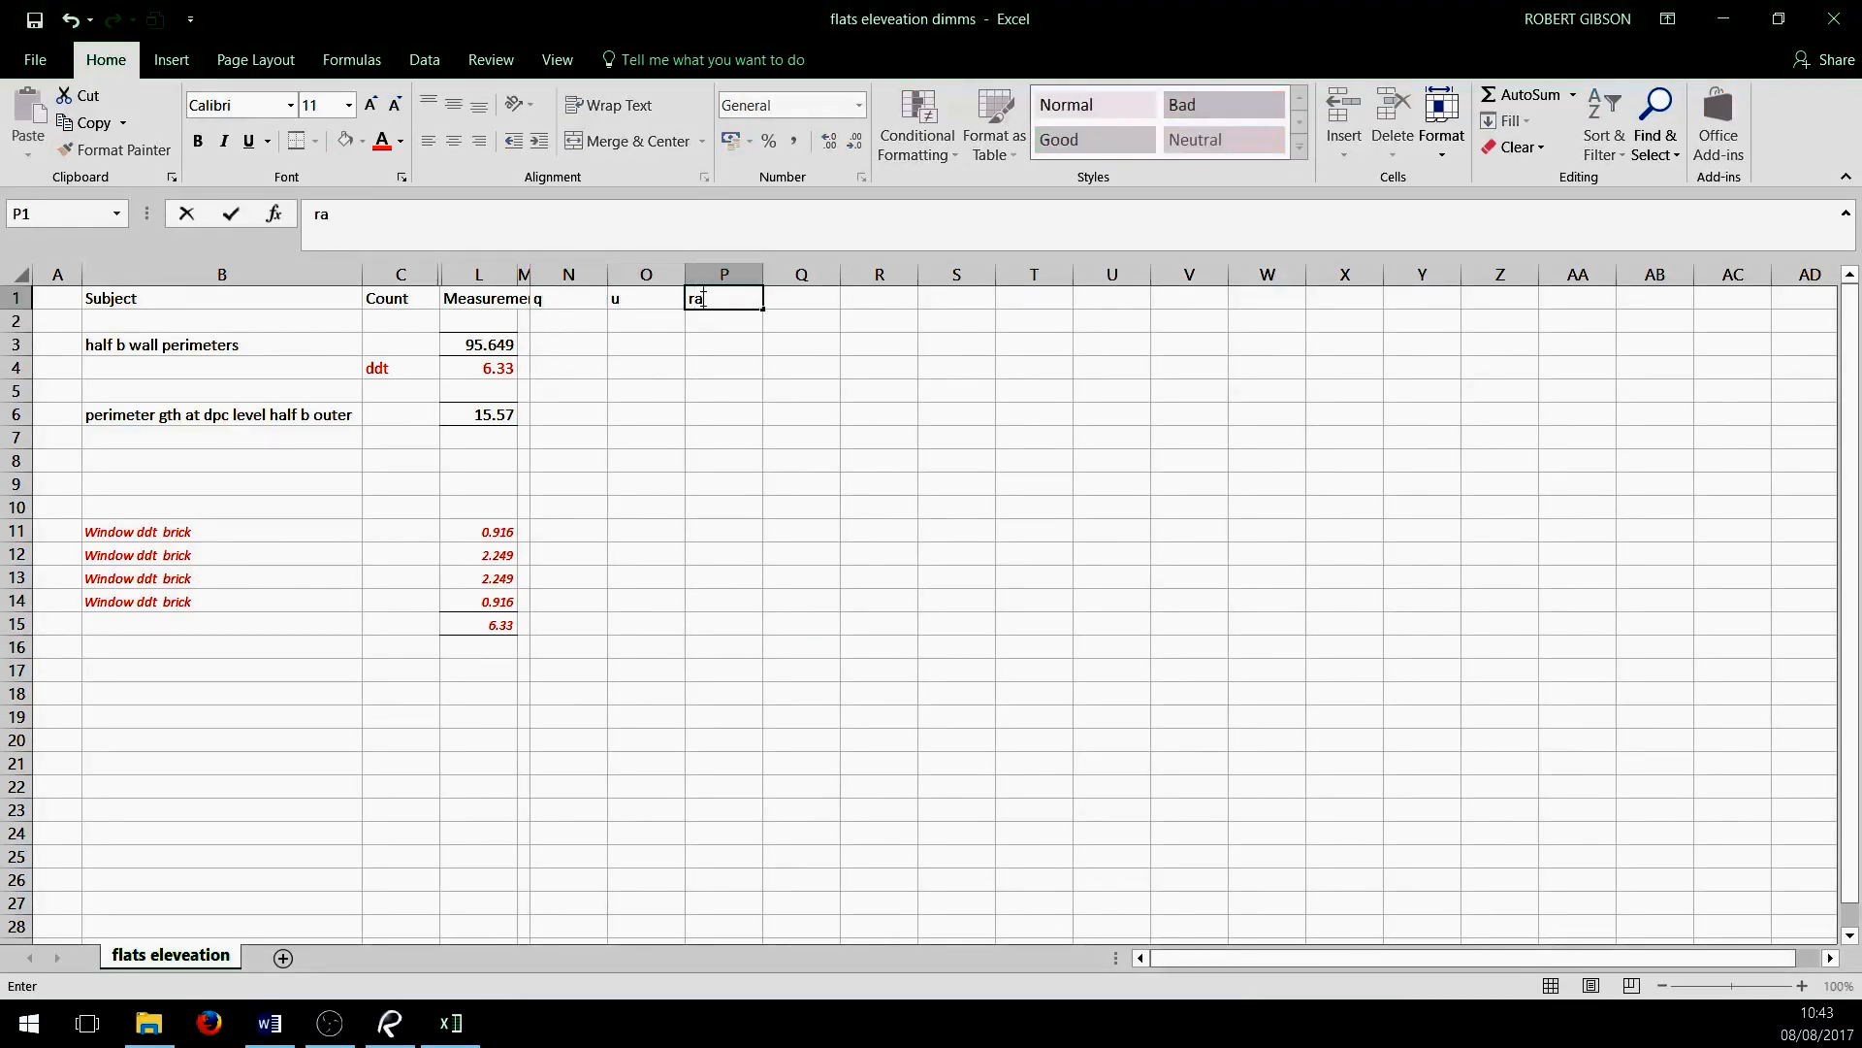
text(e)
click(820, 297)
text(ext)
click(1012, 450)
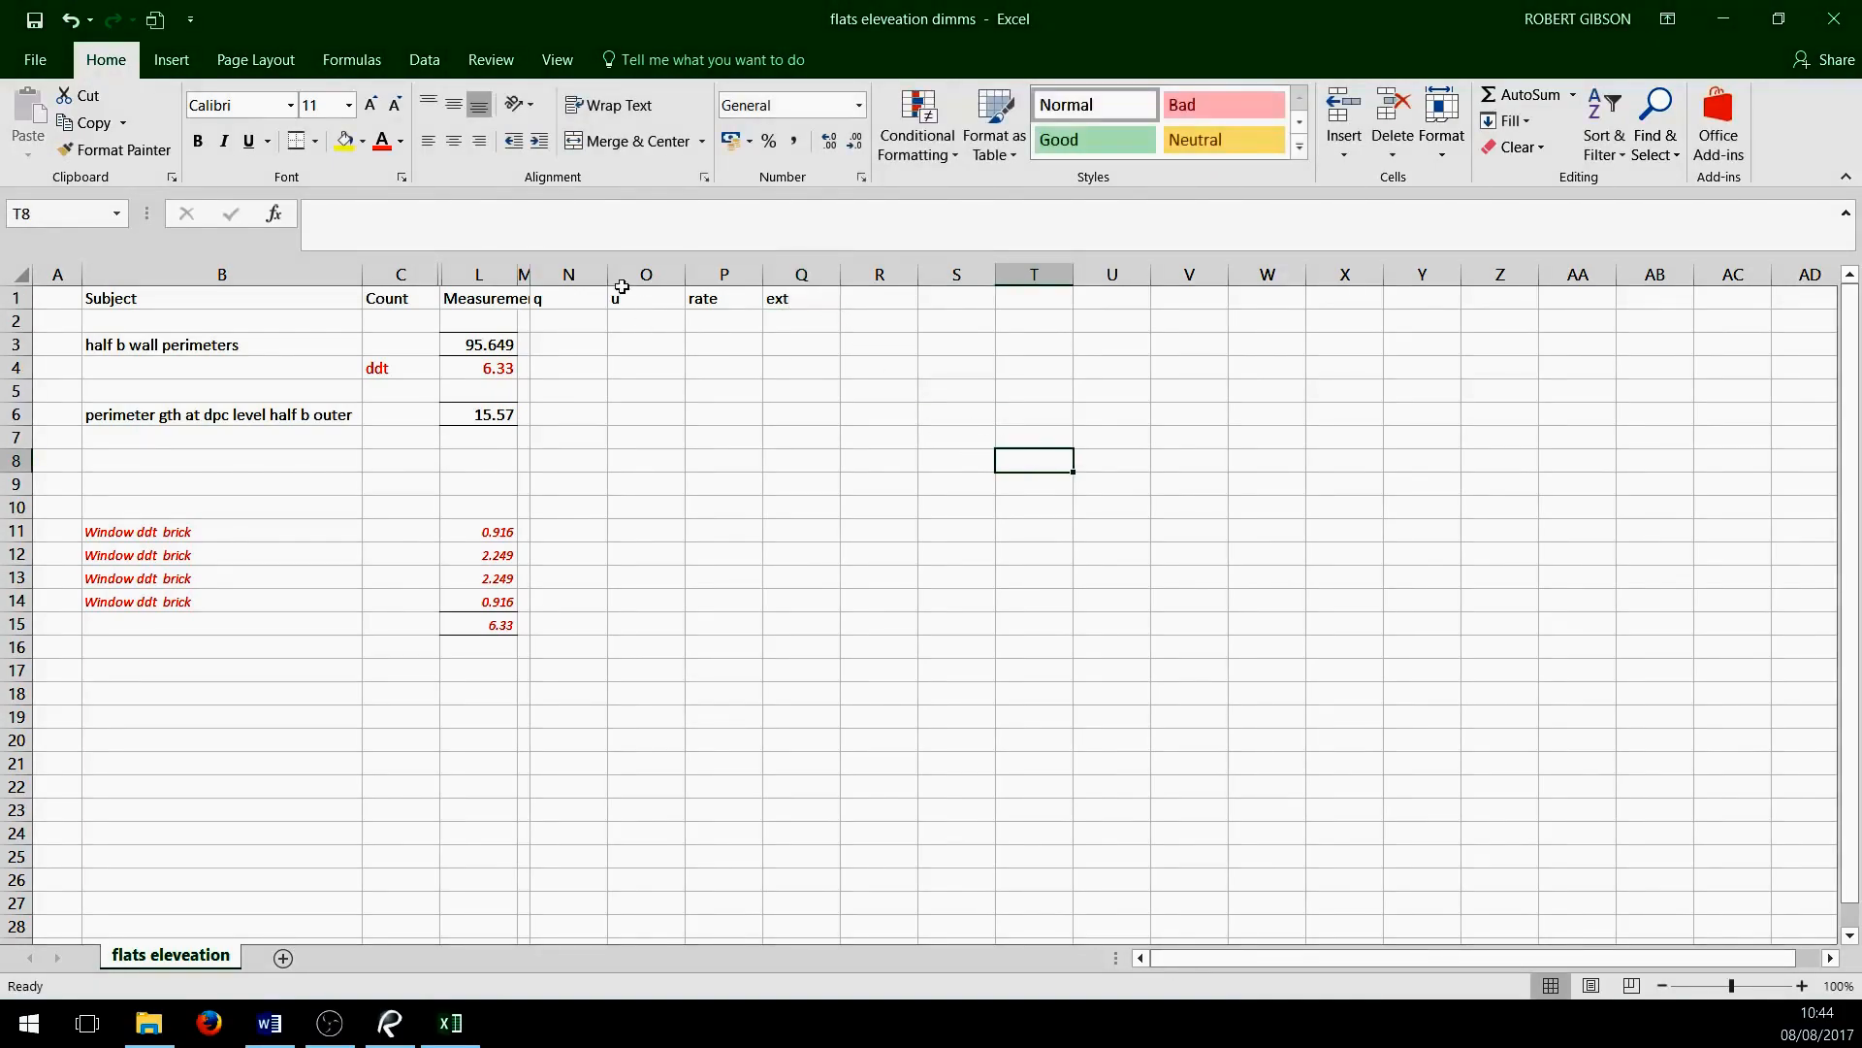
Centre the q, u, rate and ext headings in N1:Q1
drag(561, 298, 781, 297)
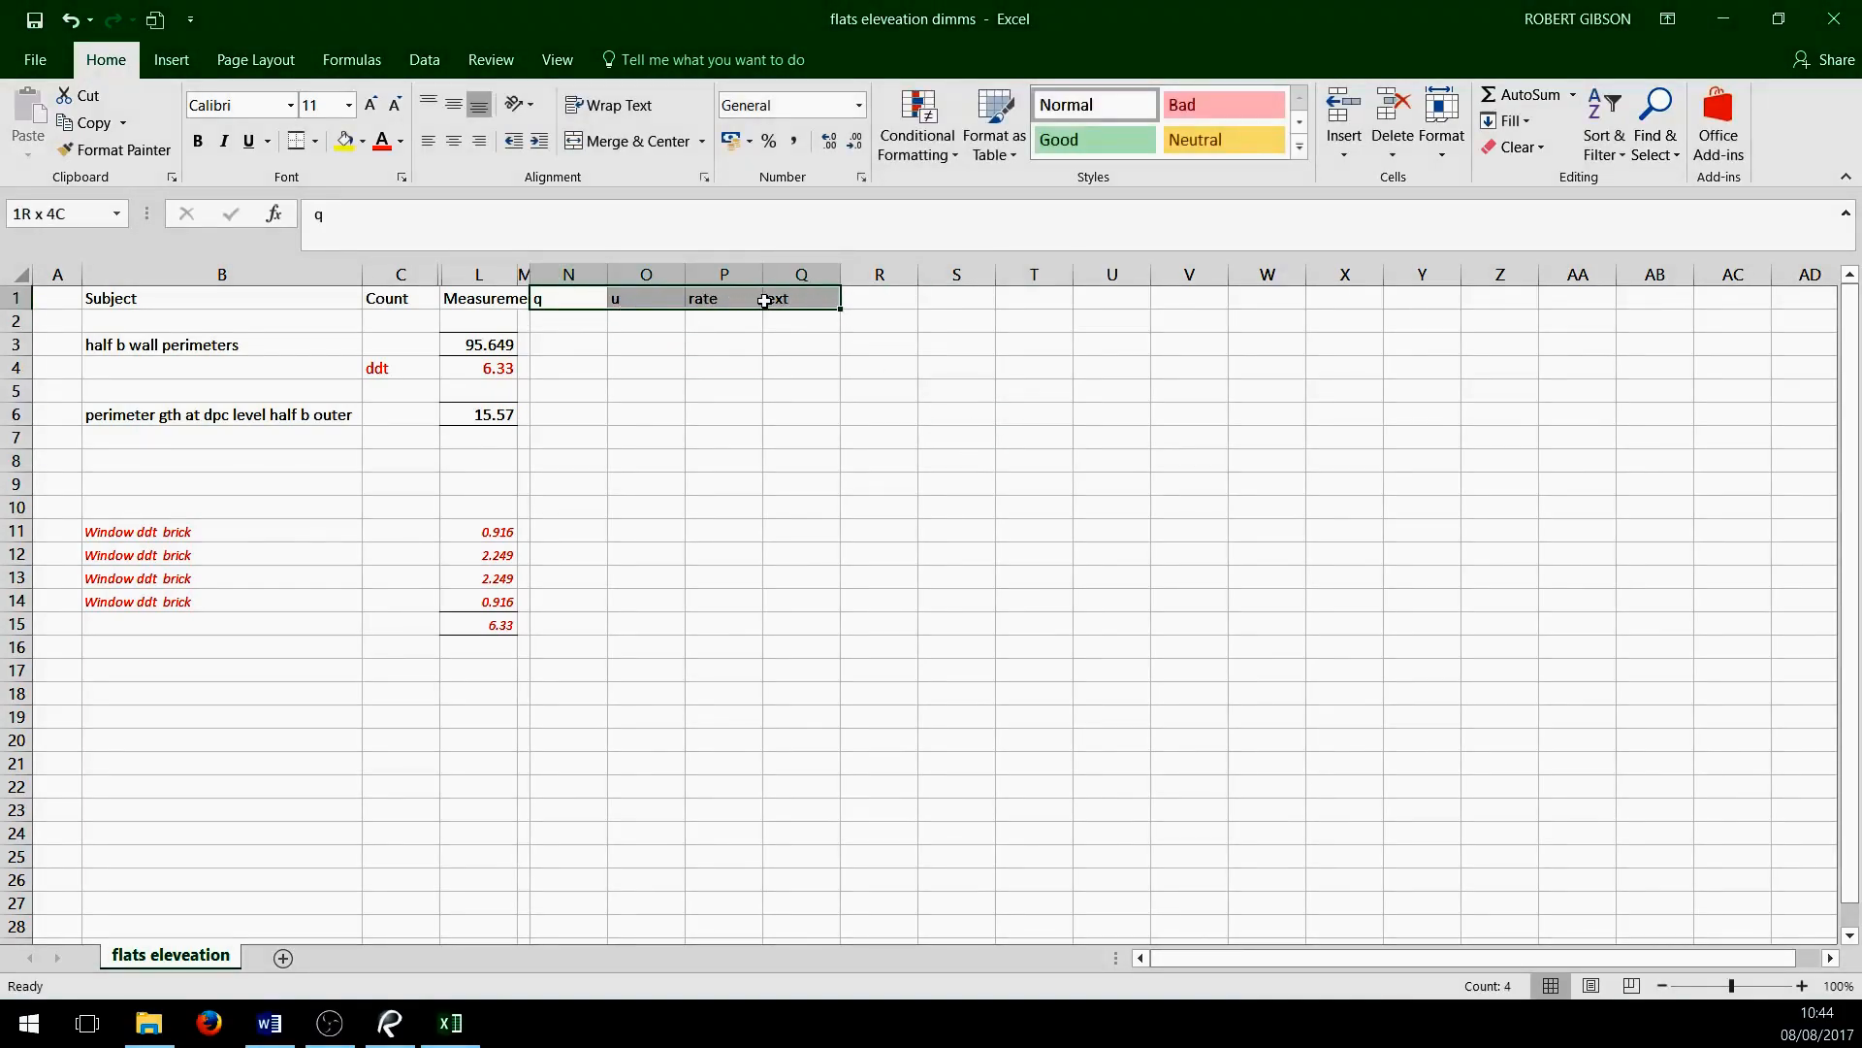
click(449, 145)
click(1091, 482)
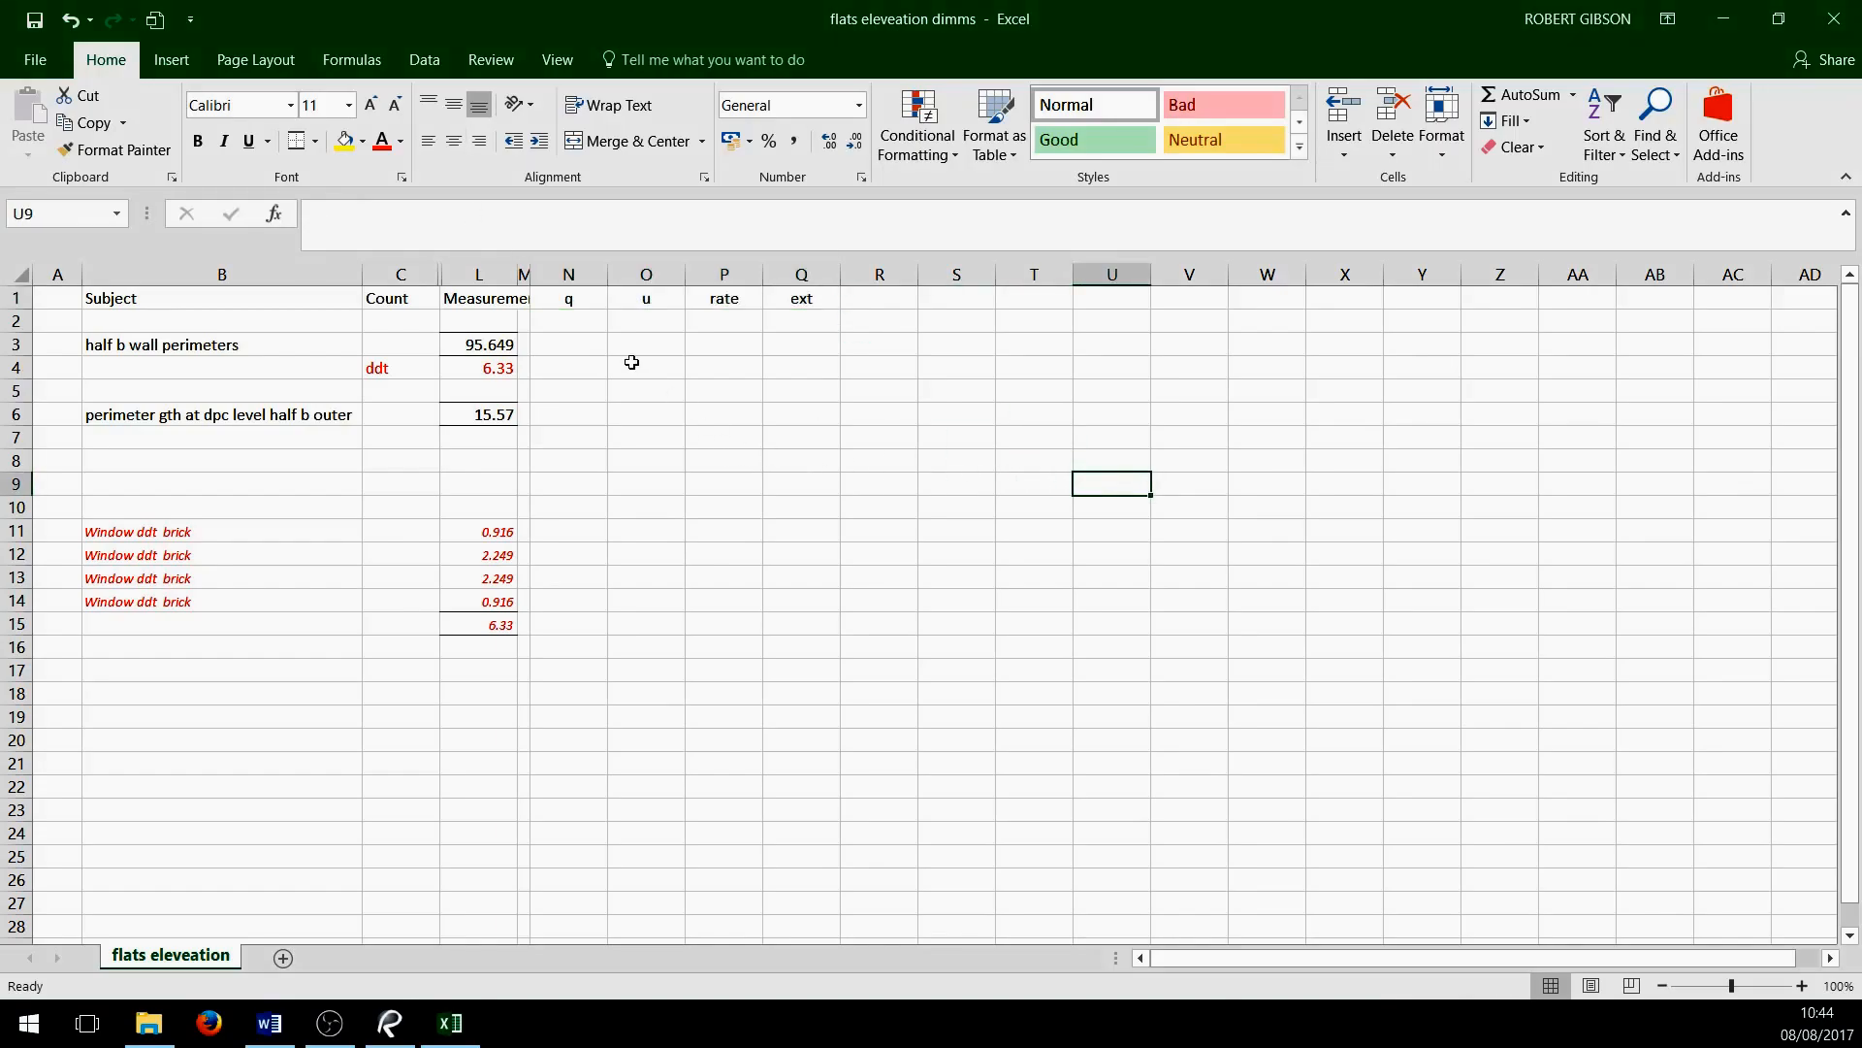
Calculate the net half b wall quantity in N3 with the formula =L3-L4
click(575, 342)
text(=)
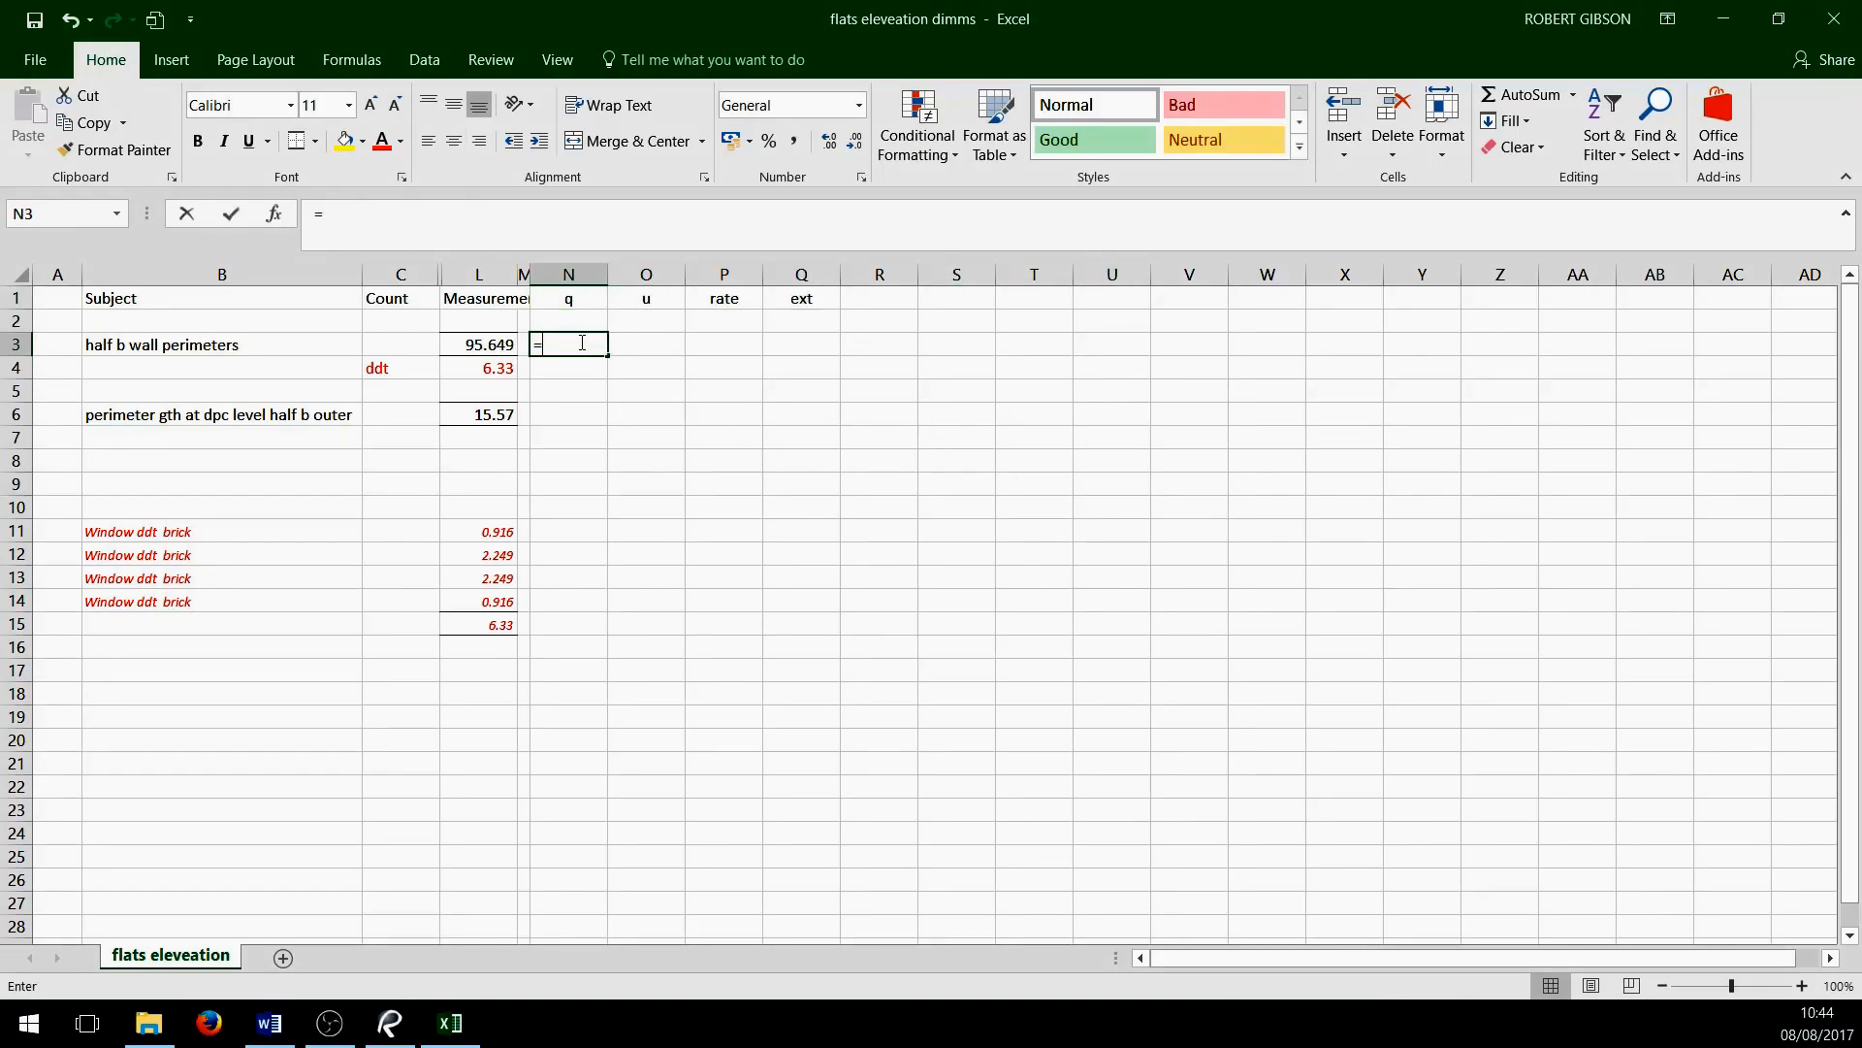
click(493, 350)
text(-)
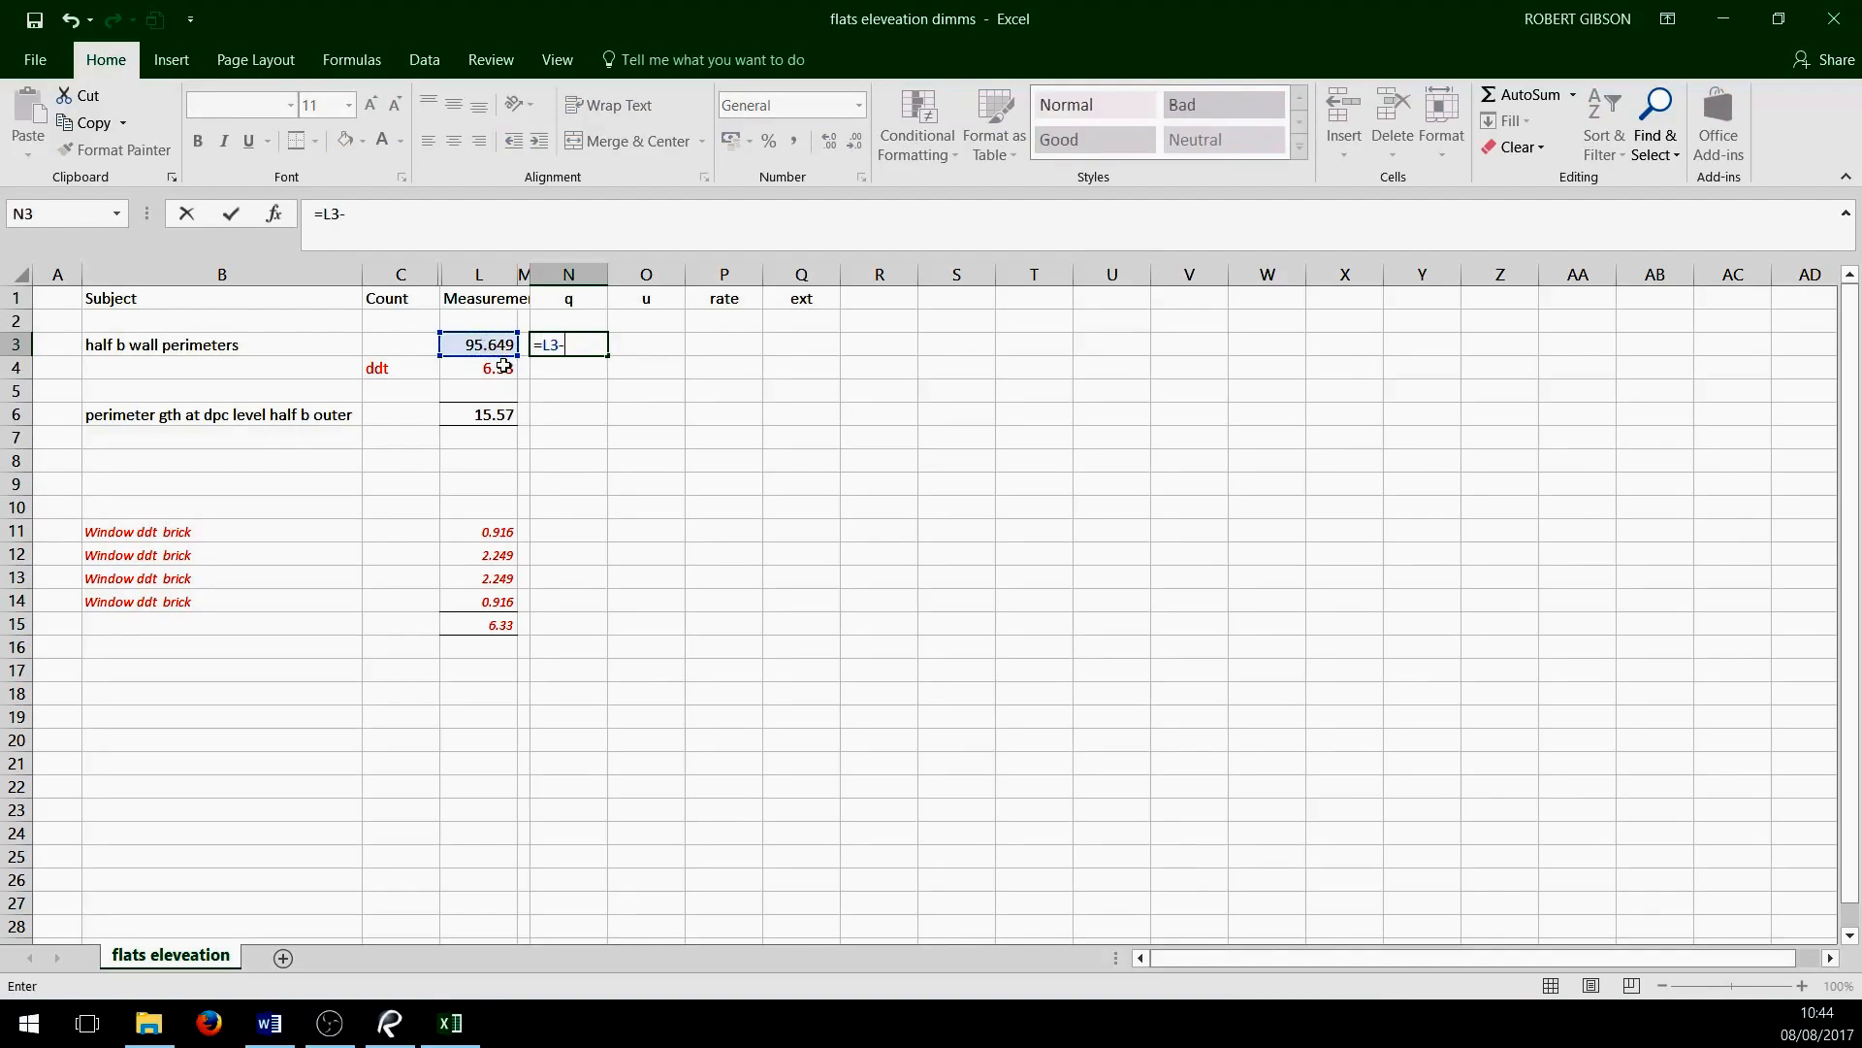
click(503, 364)
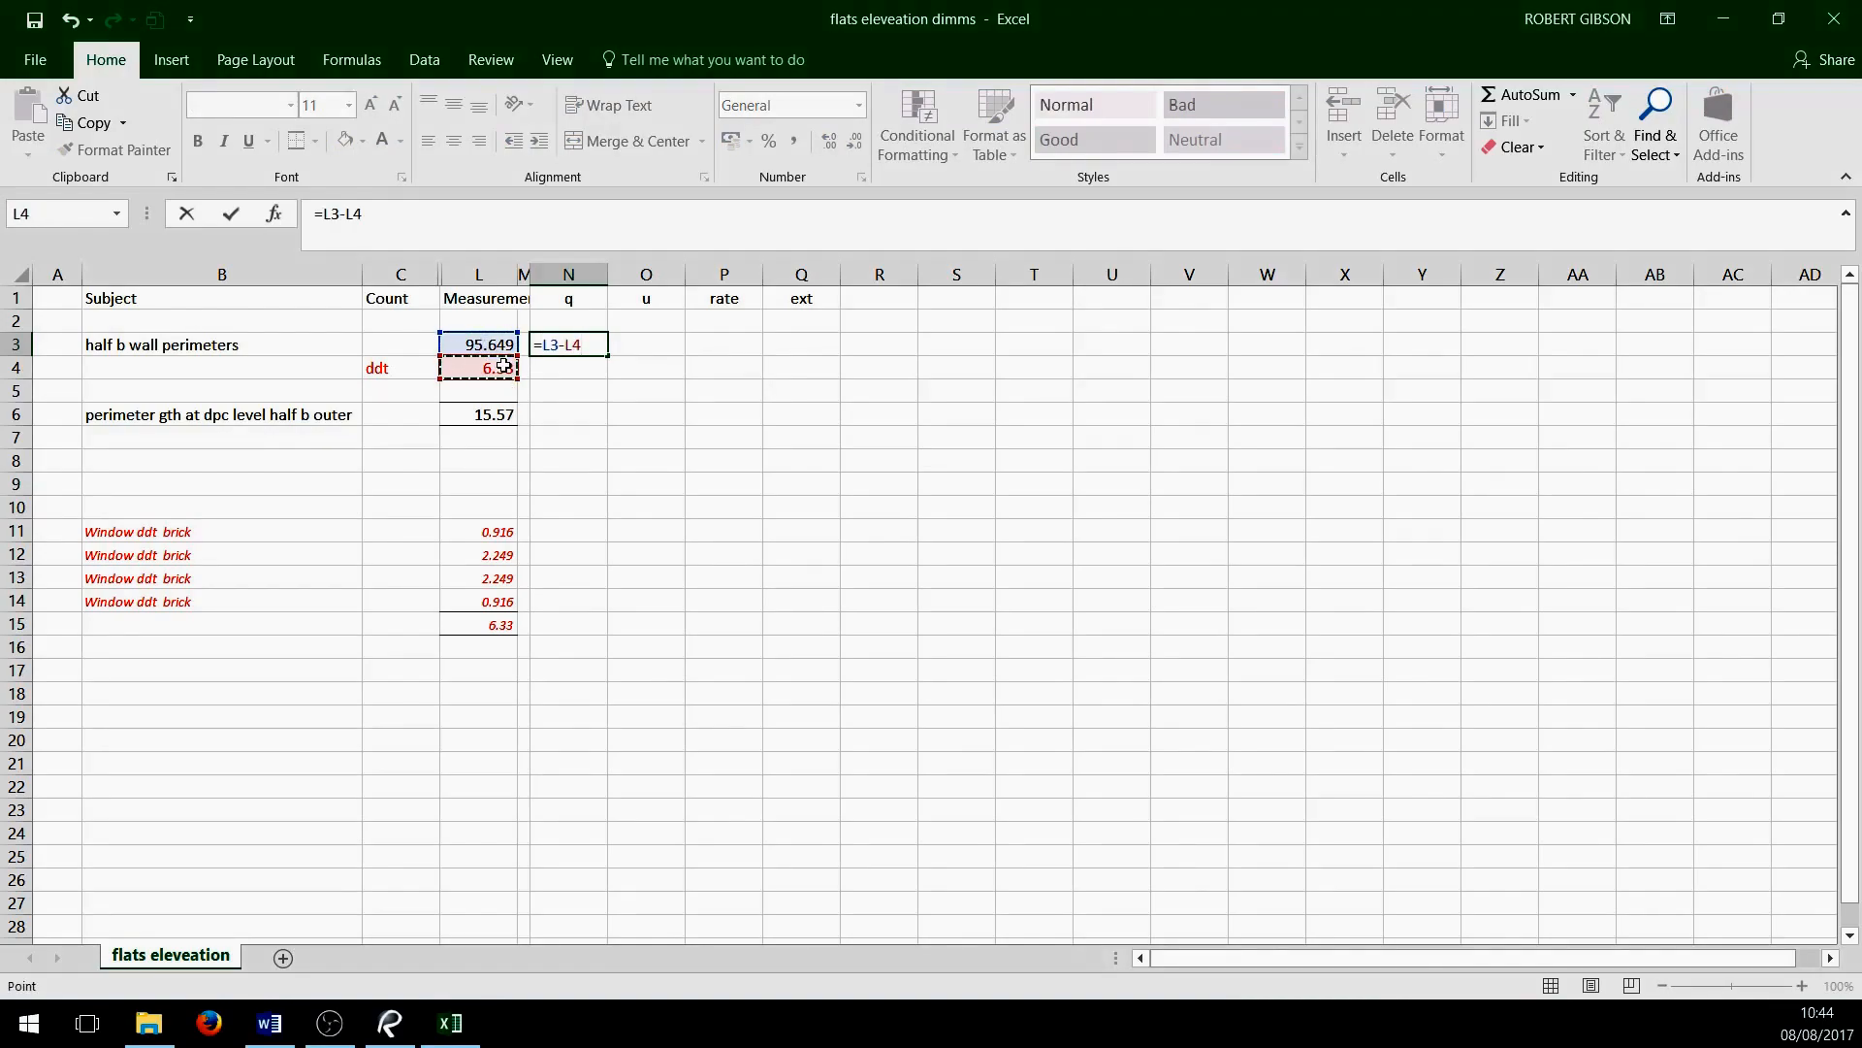
key(Return)
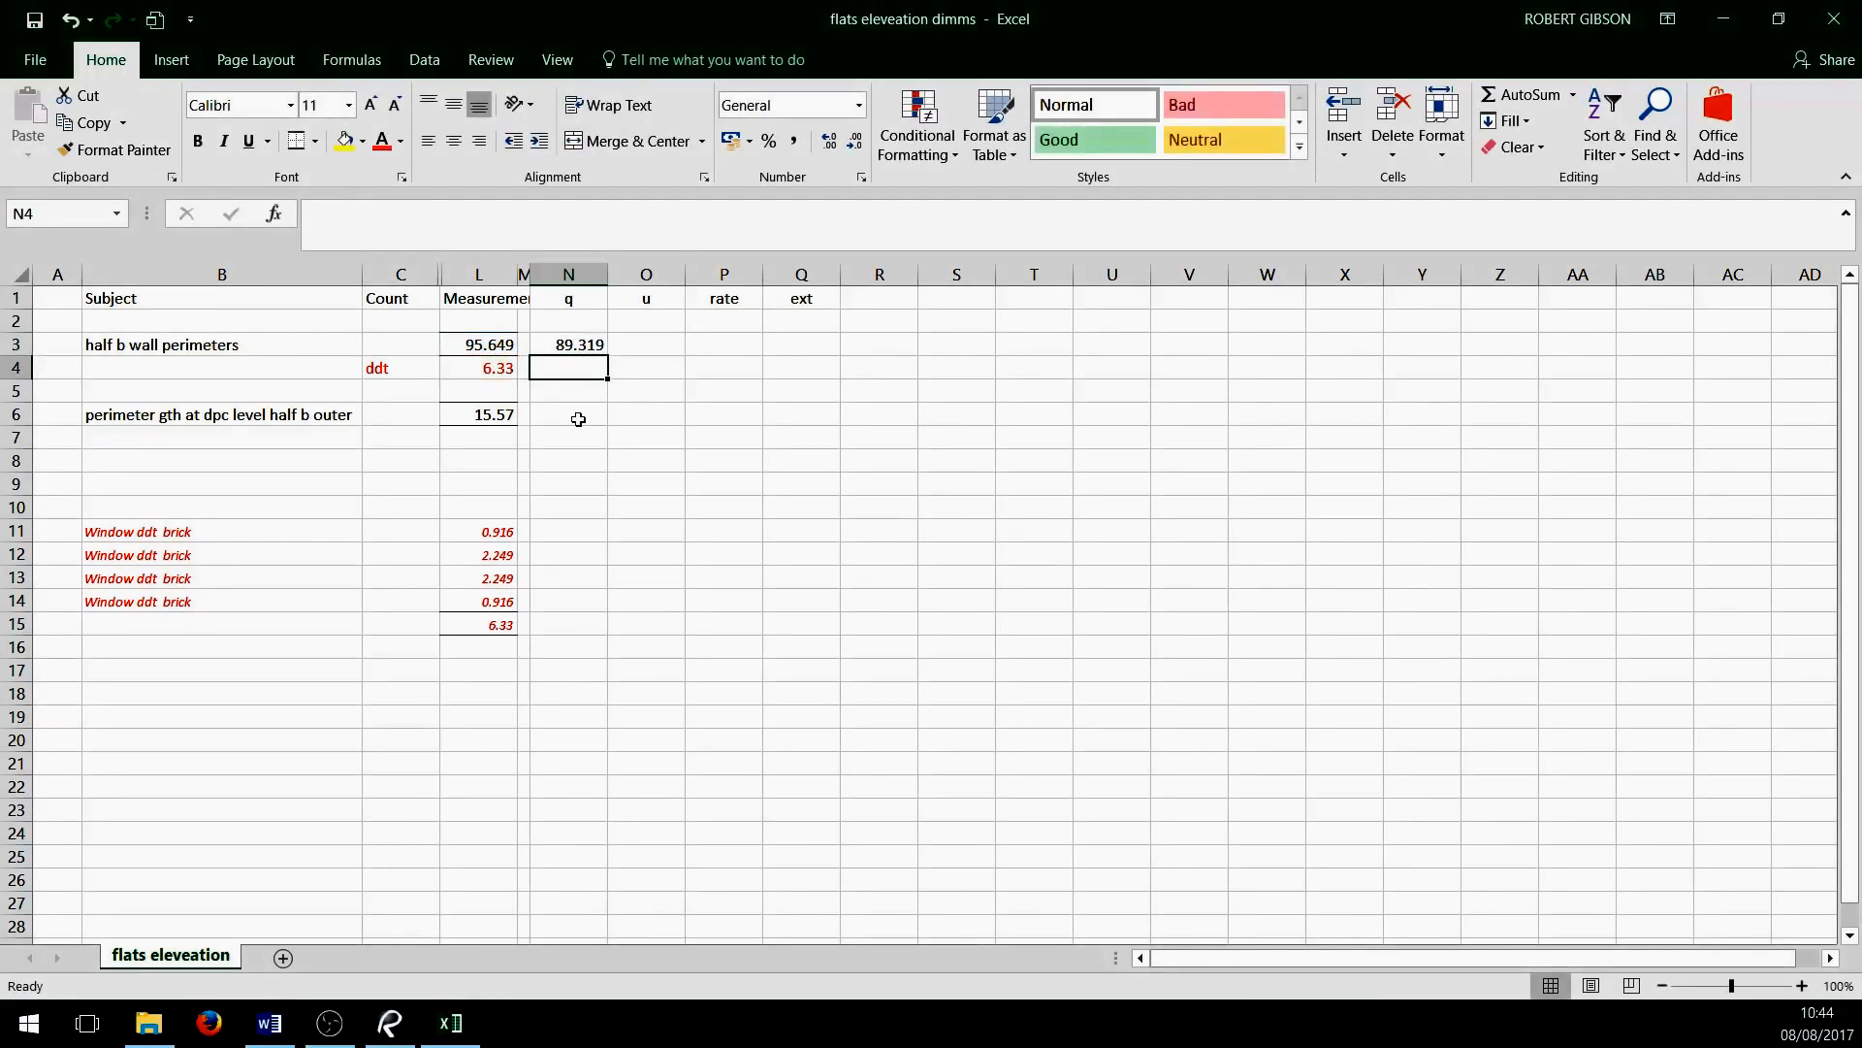
Enter the unit m2 in O3 and the rate 40 in P3 for the half b wall row
click(662, 353)
scroll(662, 352, down, 2)
scroll(662, 352, right, 1)
text(m2)
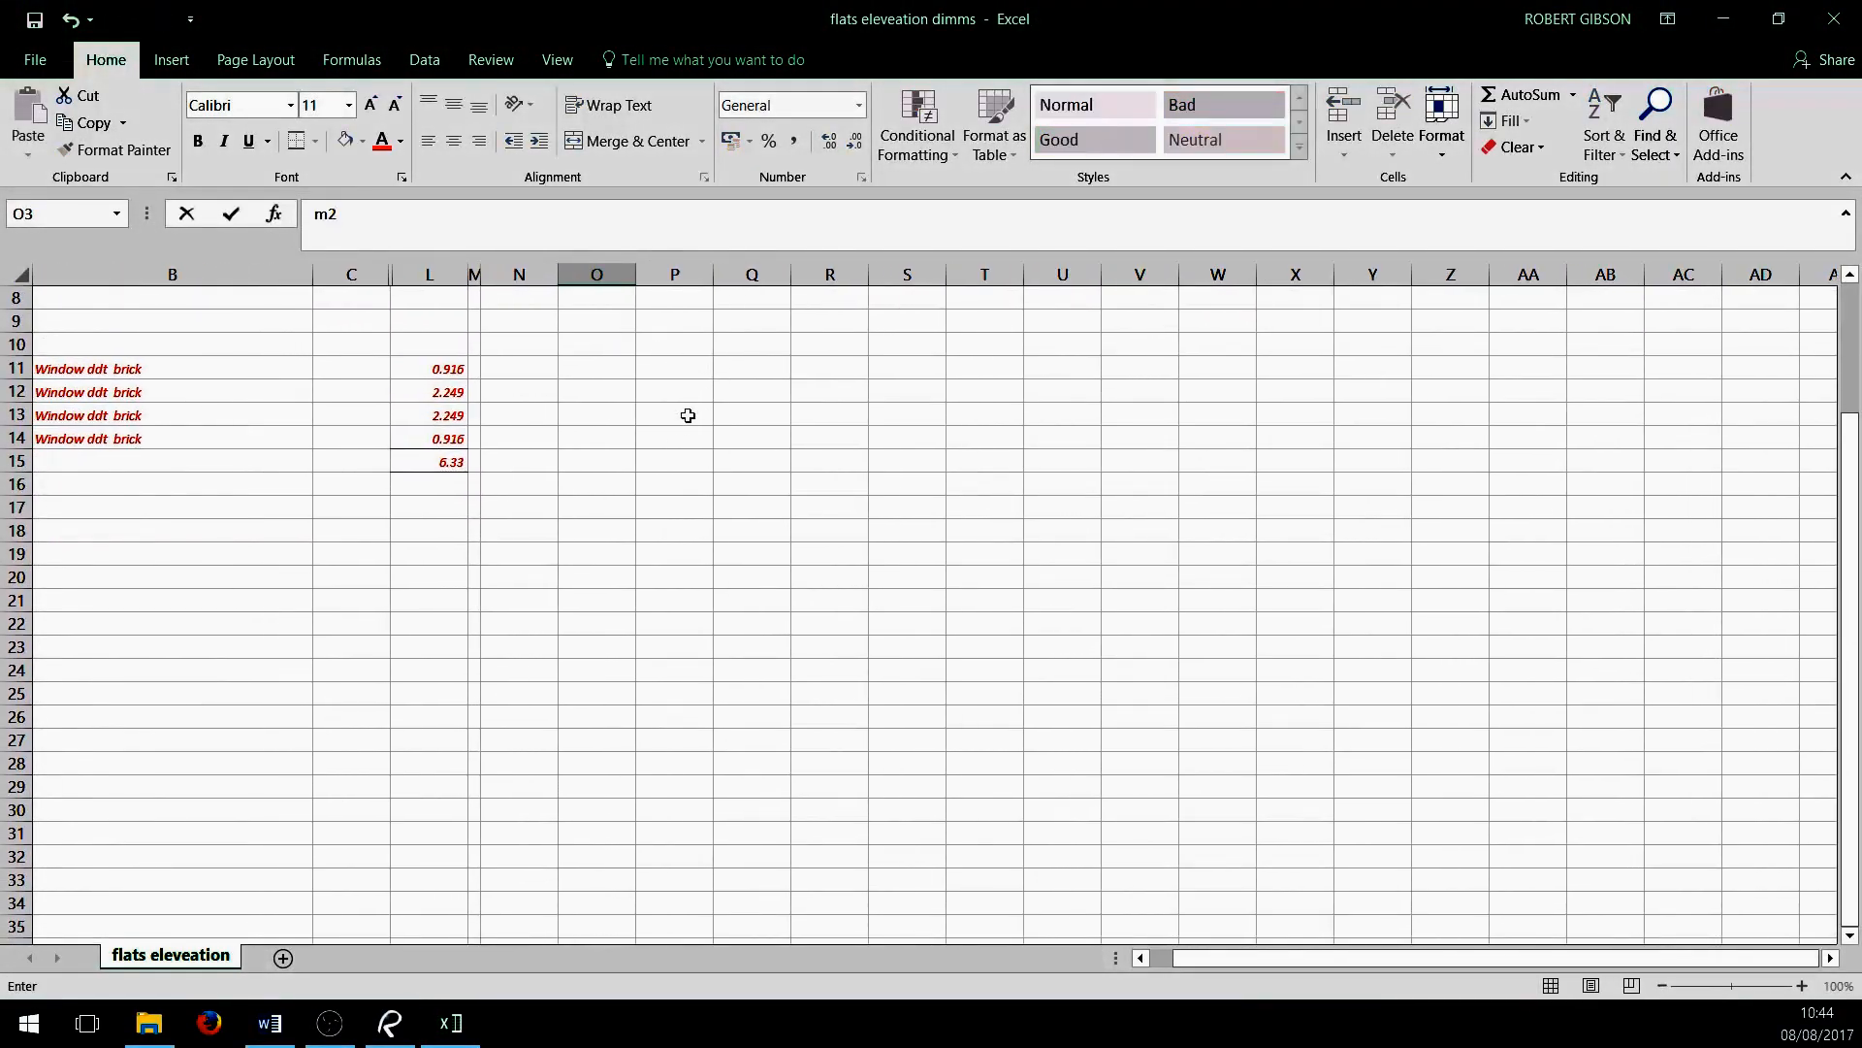
scroll(701, 462, up, 3)
click(687, 417)
click(672, 352)
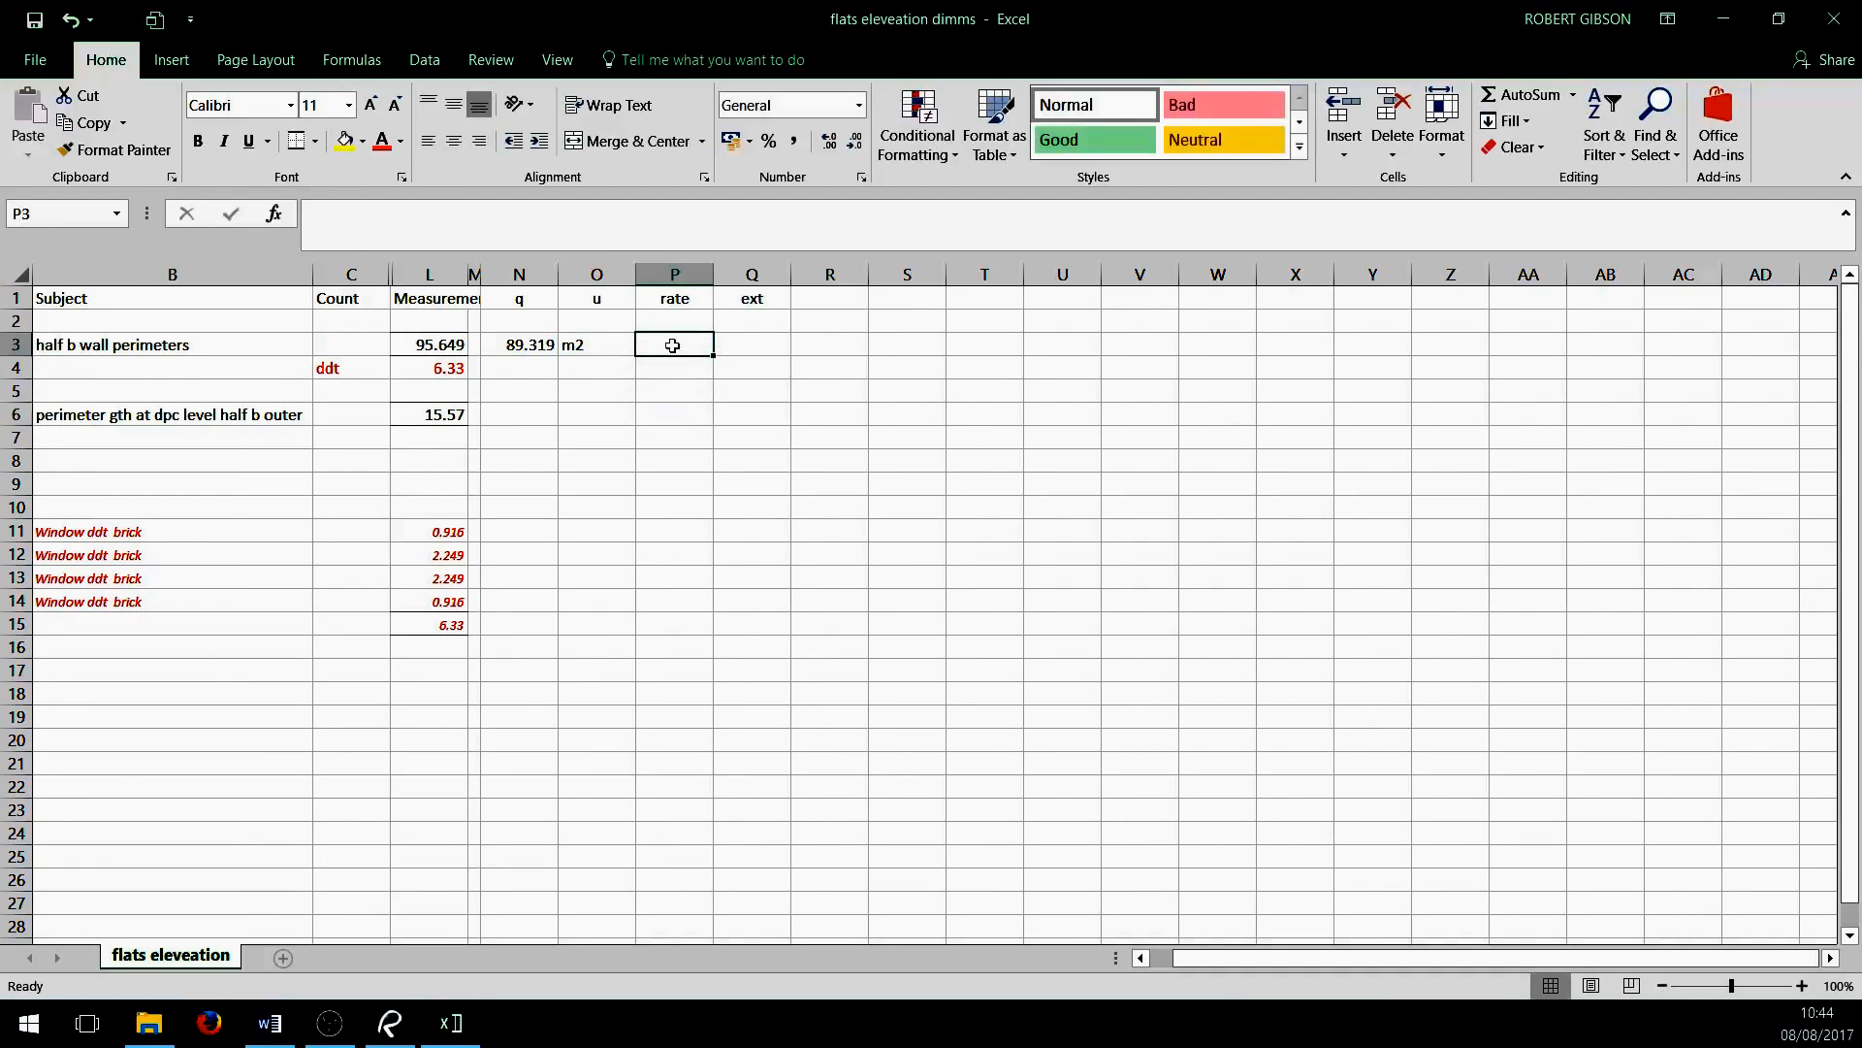
text(40)
click(737, 485)
Calculate the extension in Q3 as the rate P3 multiplied by the quantity N3, and format it as pounds currency
click(762, 344)
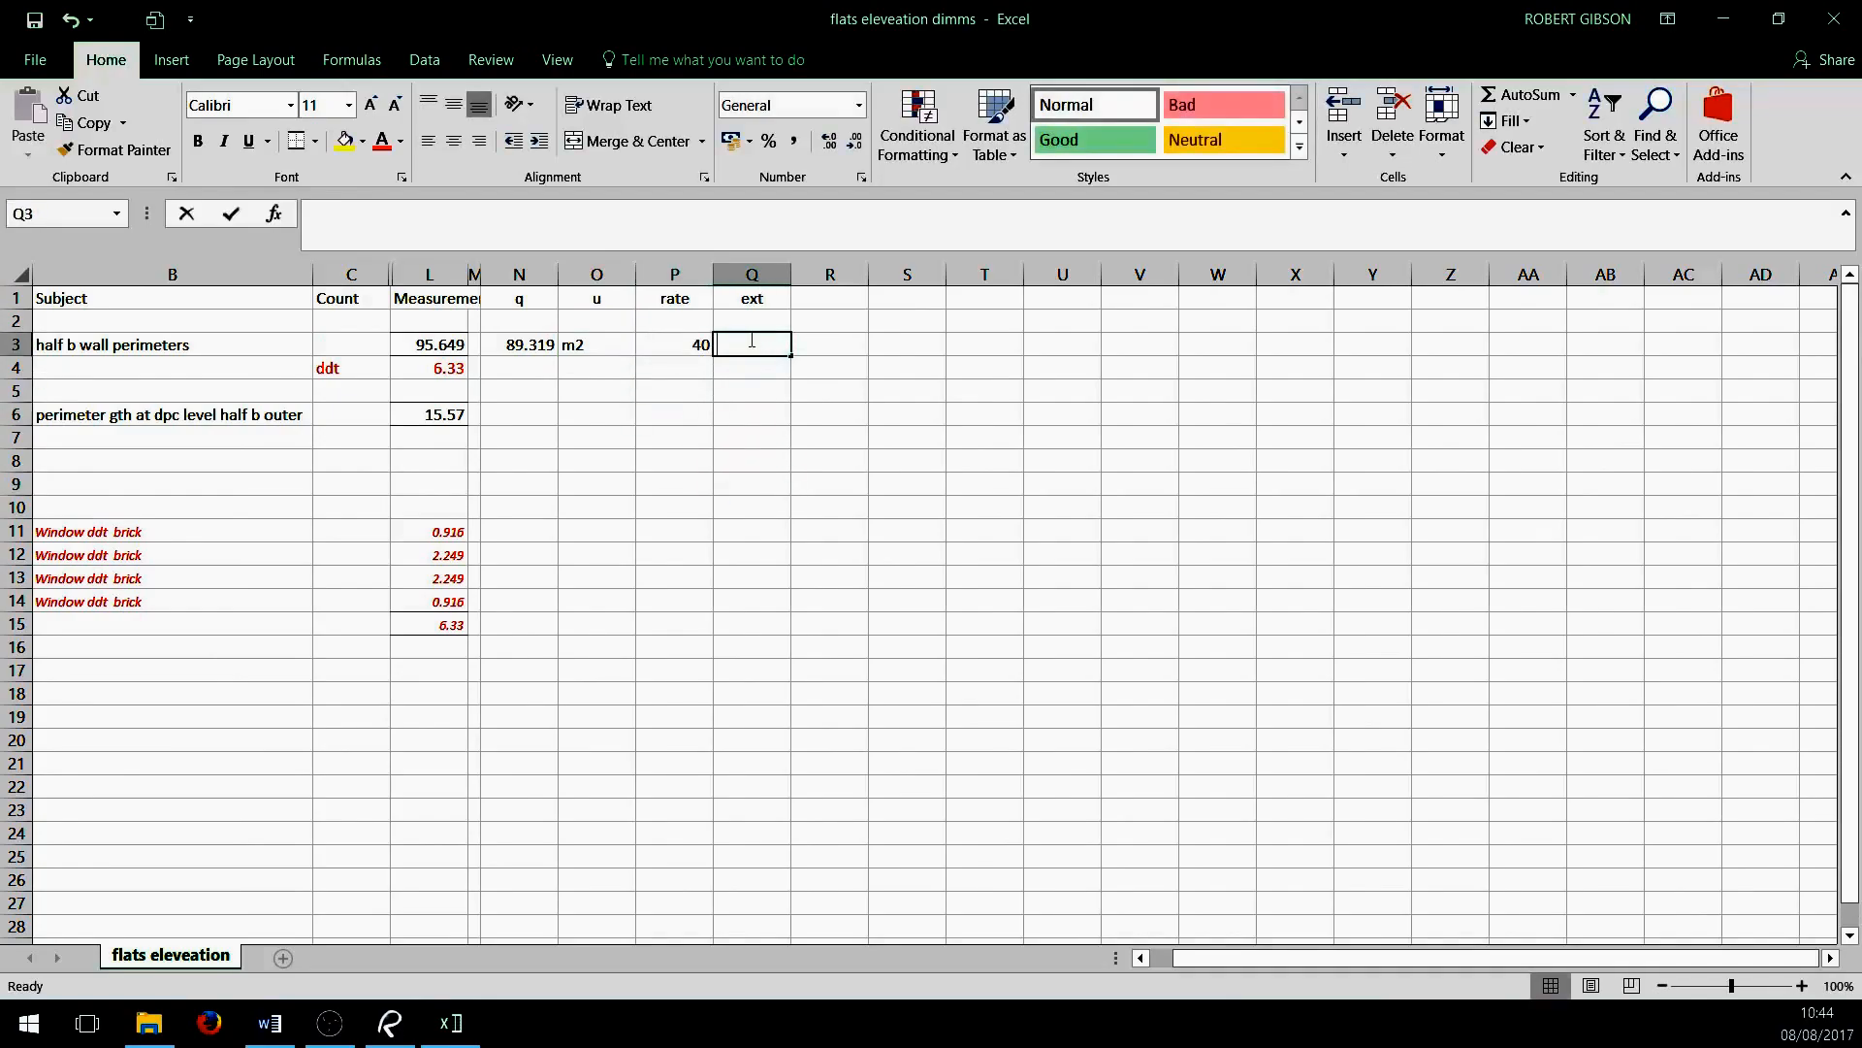
text(=)
click(675, 343)
text(*)
click(523, 346)
key(Return)
click(771, 347)
click(734, 143)
Centre the contents of columns N to Q and format the rate in P3 as pounds currency
drag(519, 274, 757, 276)
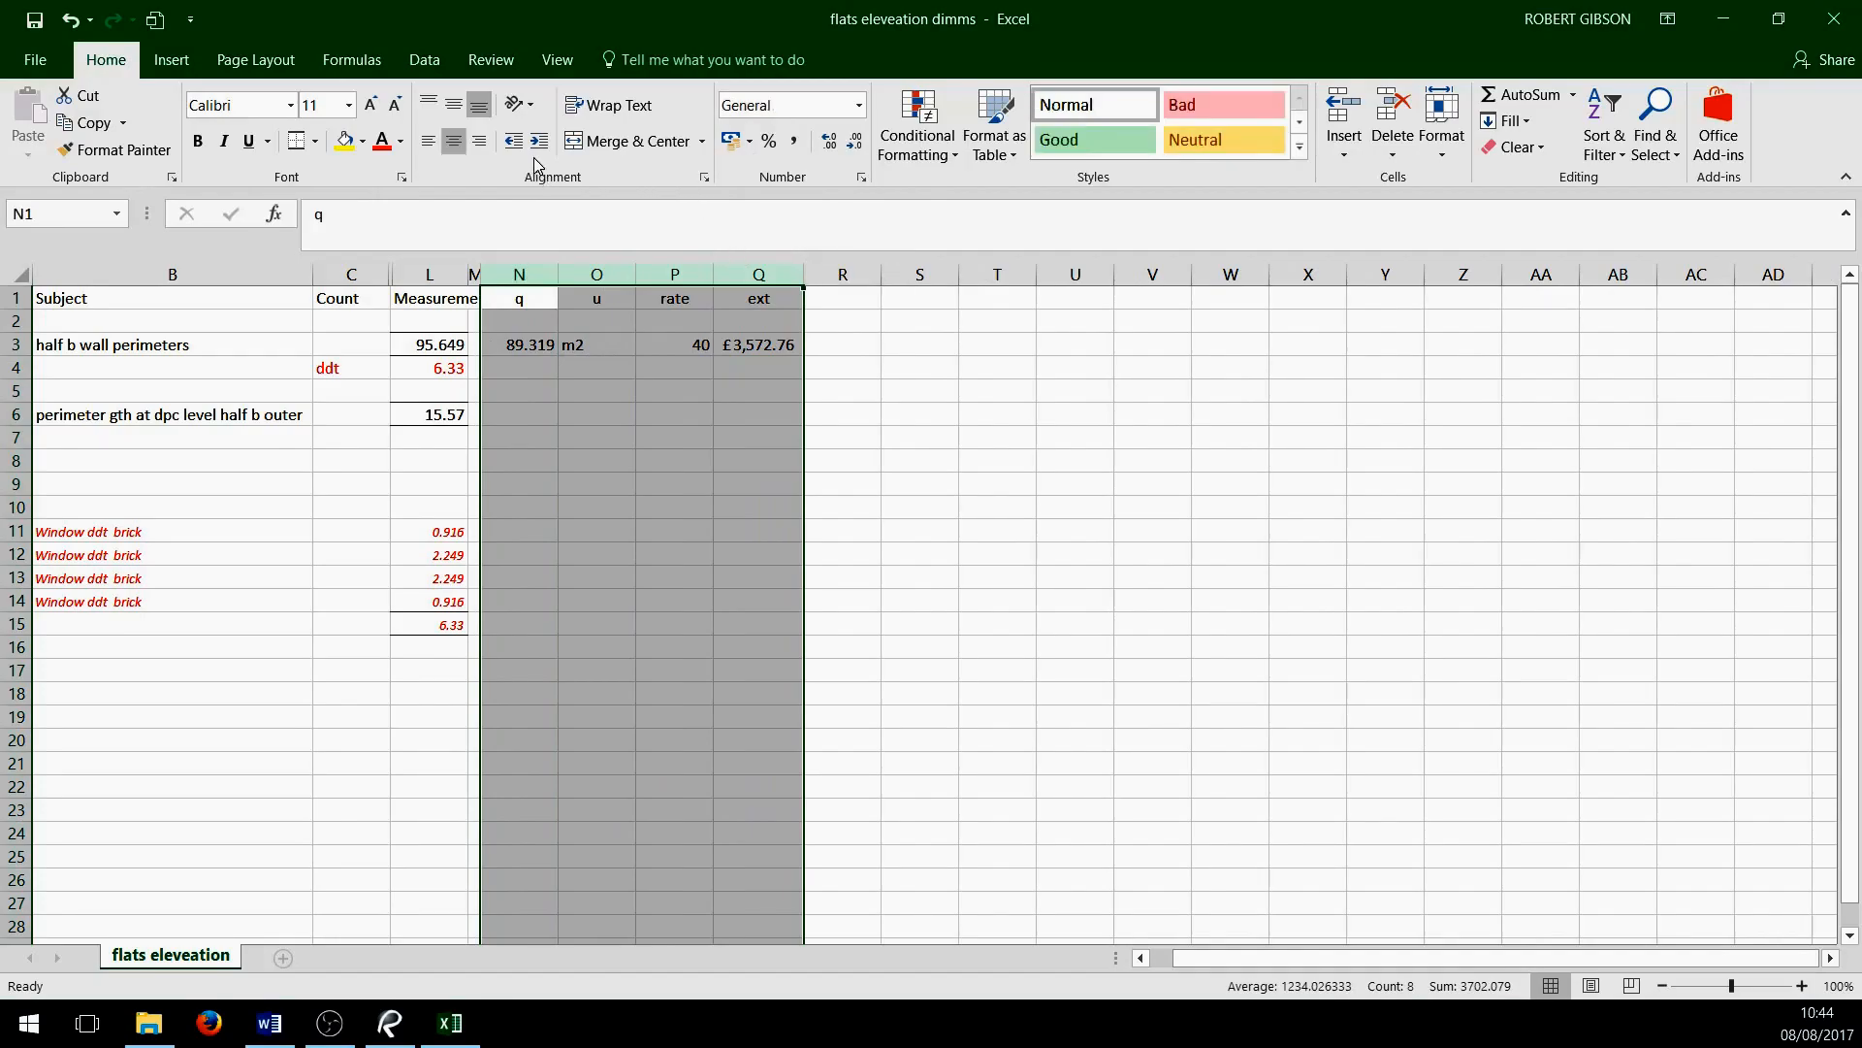
click(453, 143)
click(453, 143)
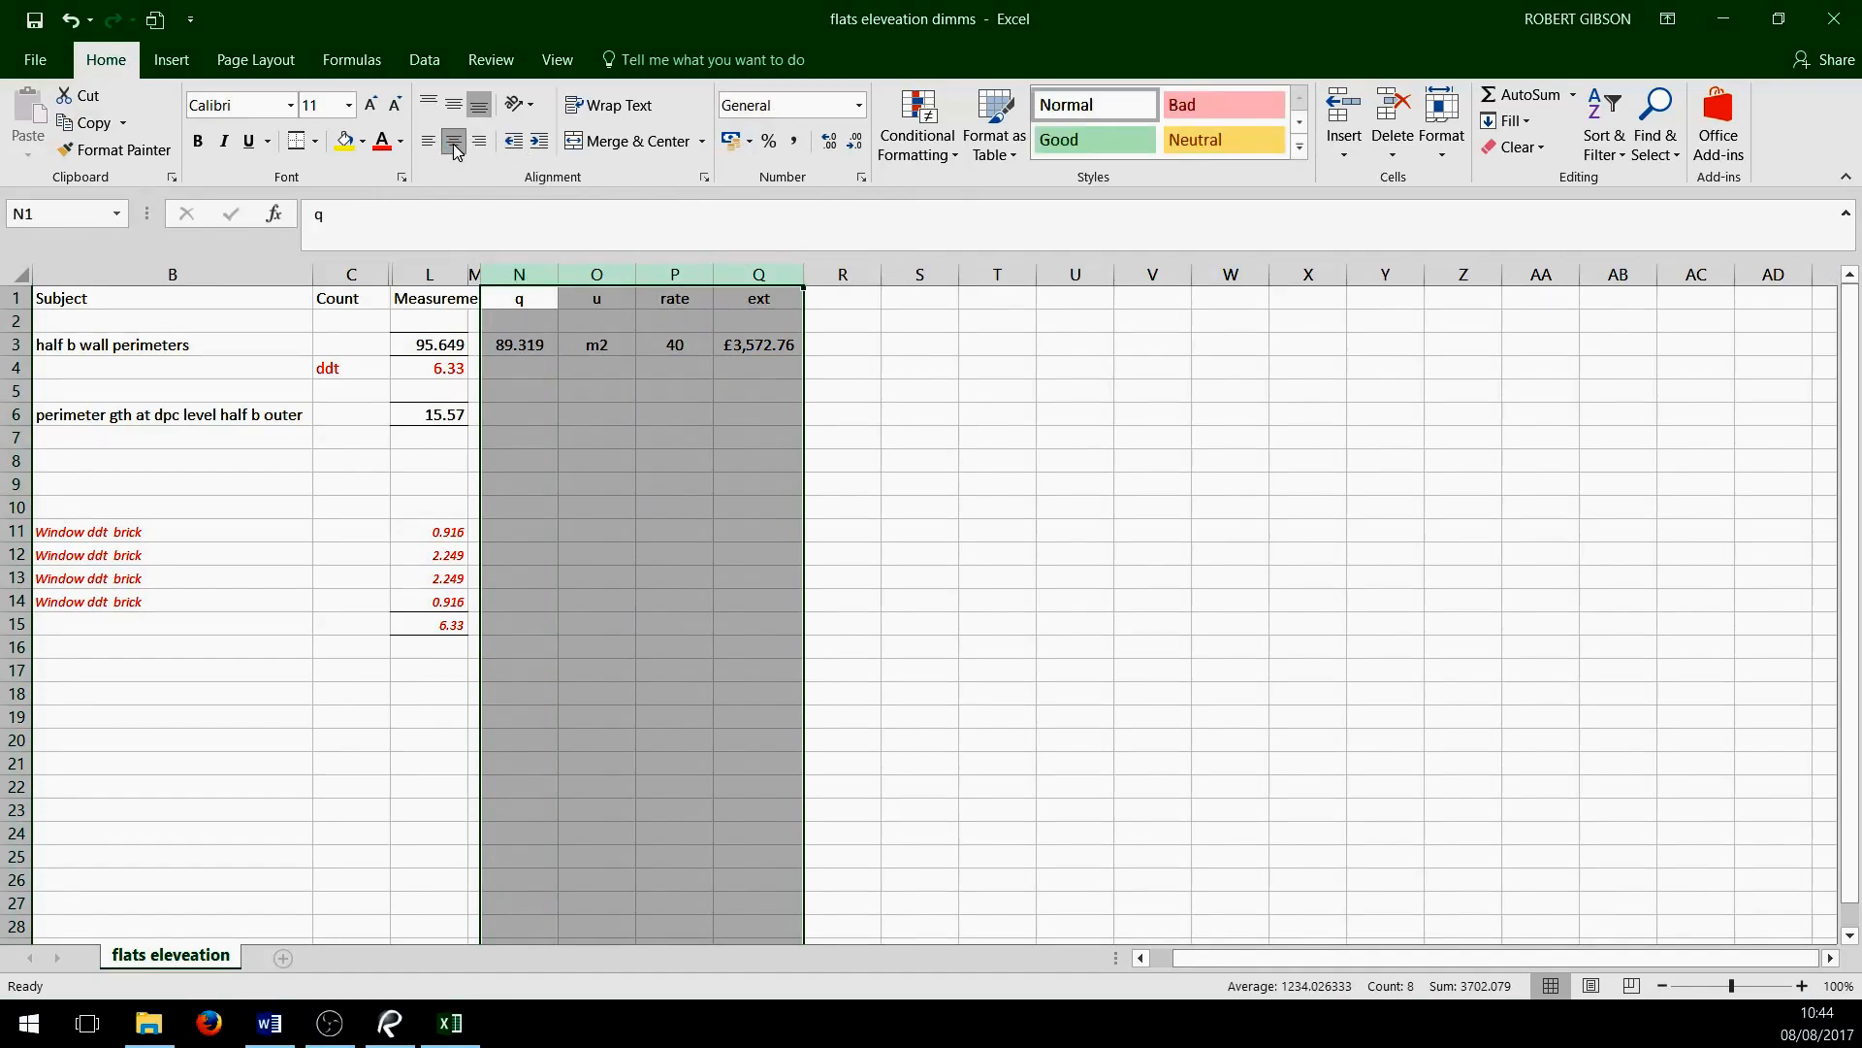
click(678, 350)
click(735, 142)
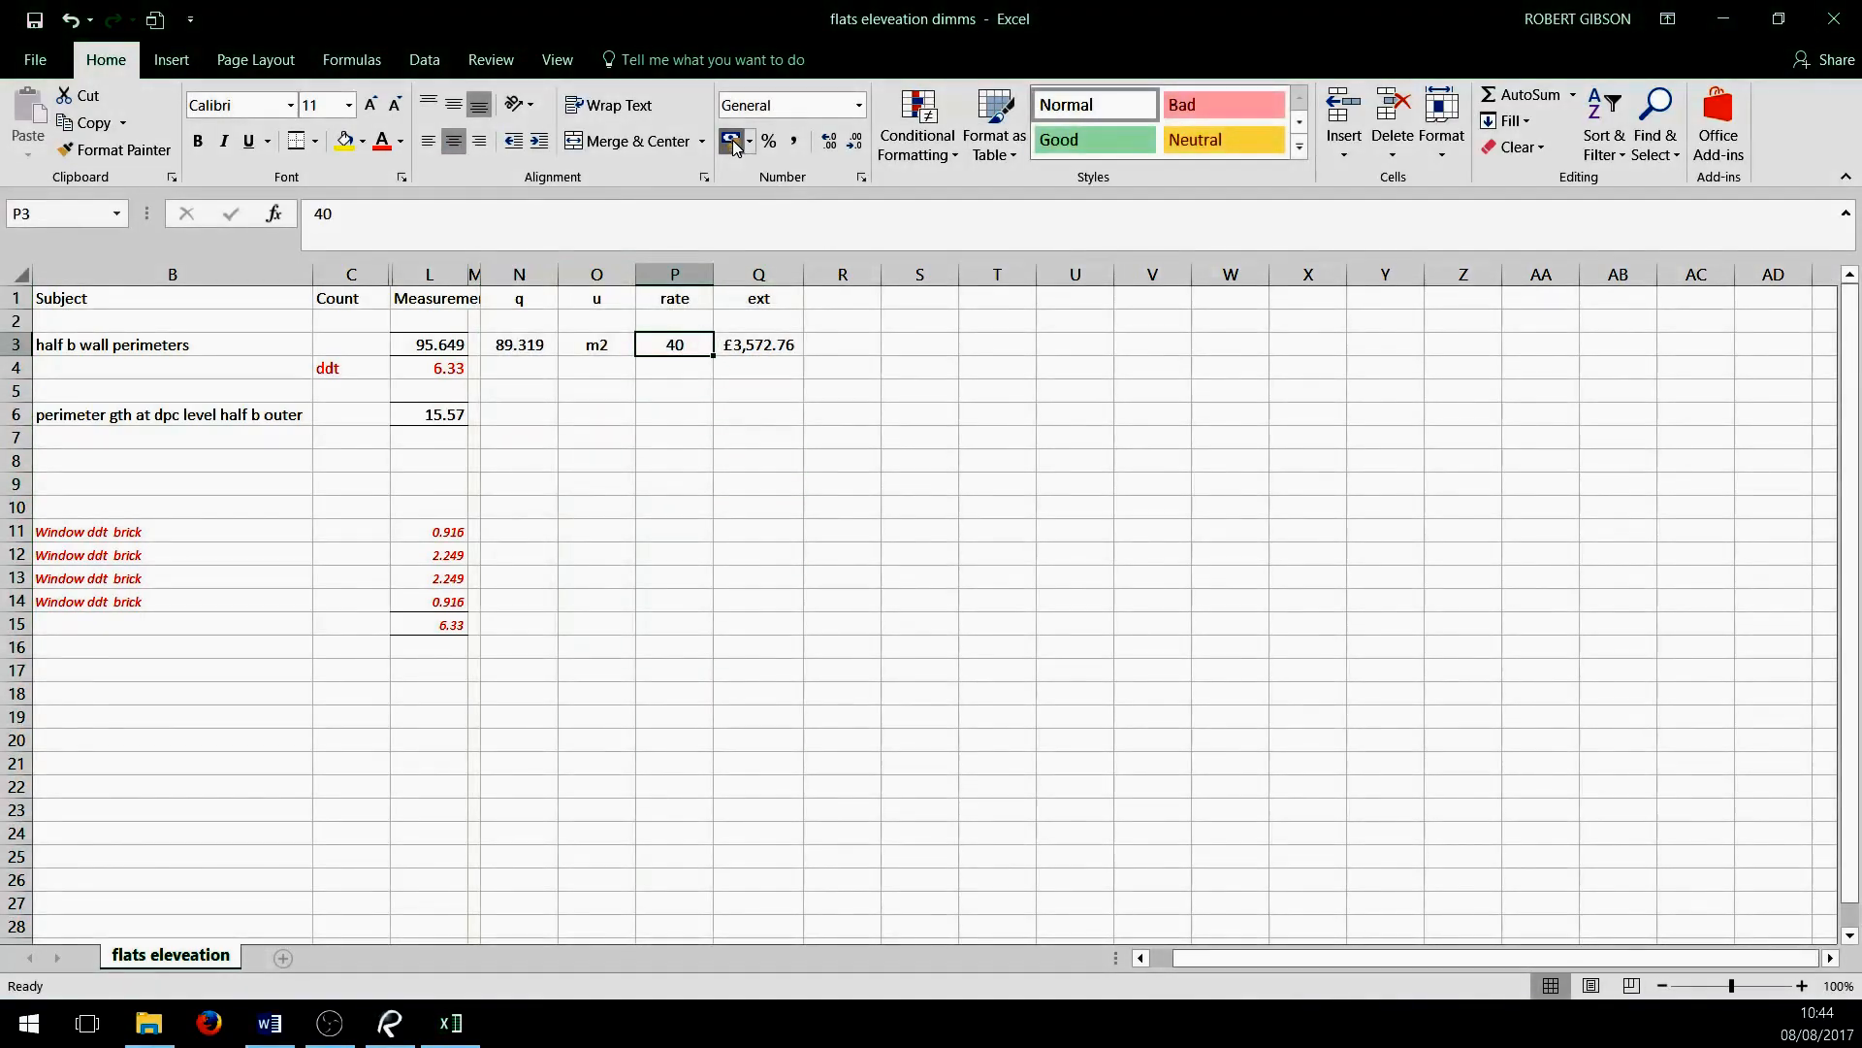
click(1044, 458)
Enter "splash" in B7 with 0.3 in C7, and "450 mm dpc tray base" in B8
click(108, 419)
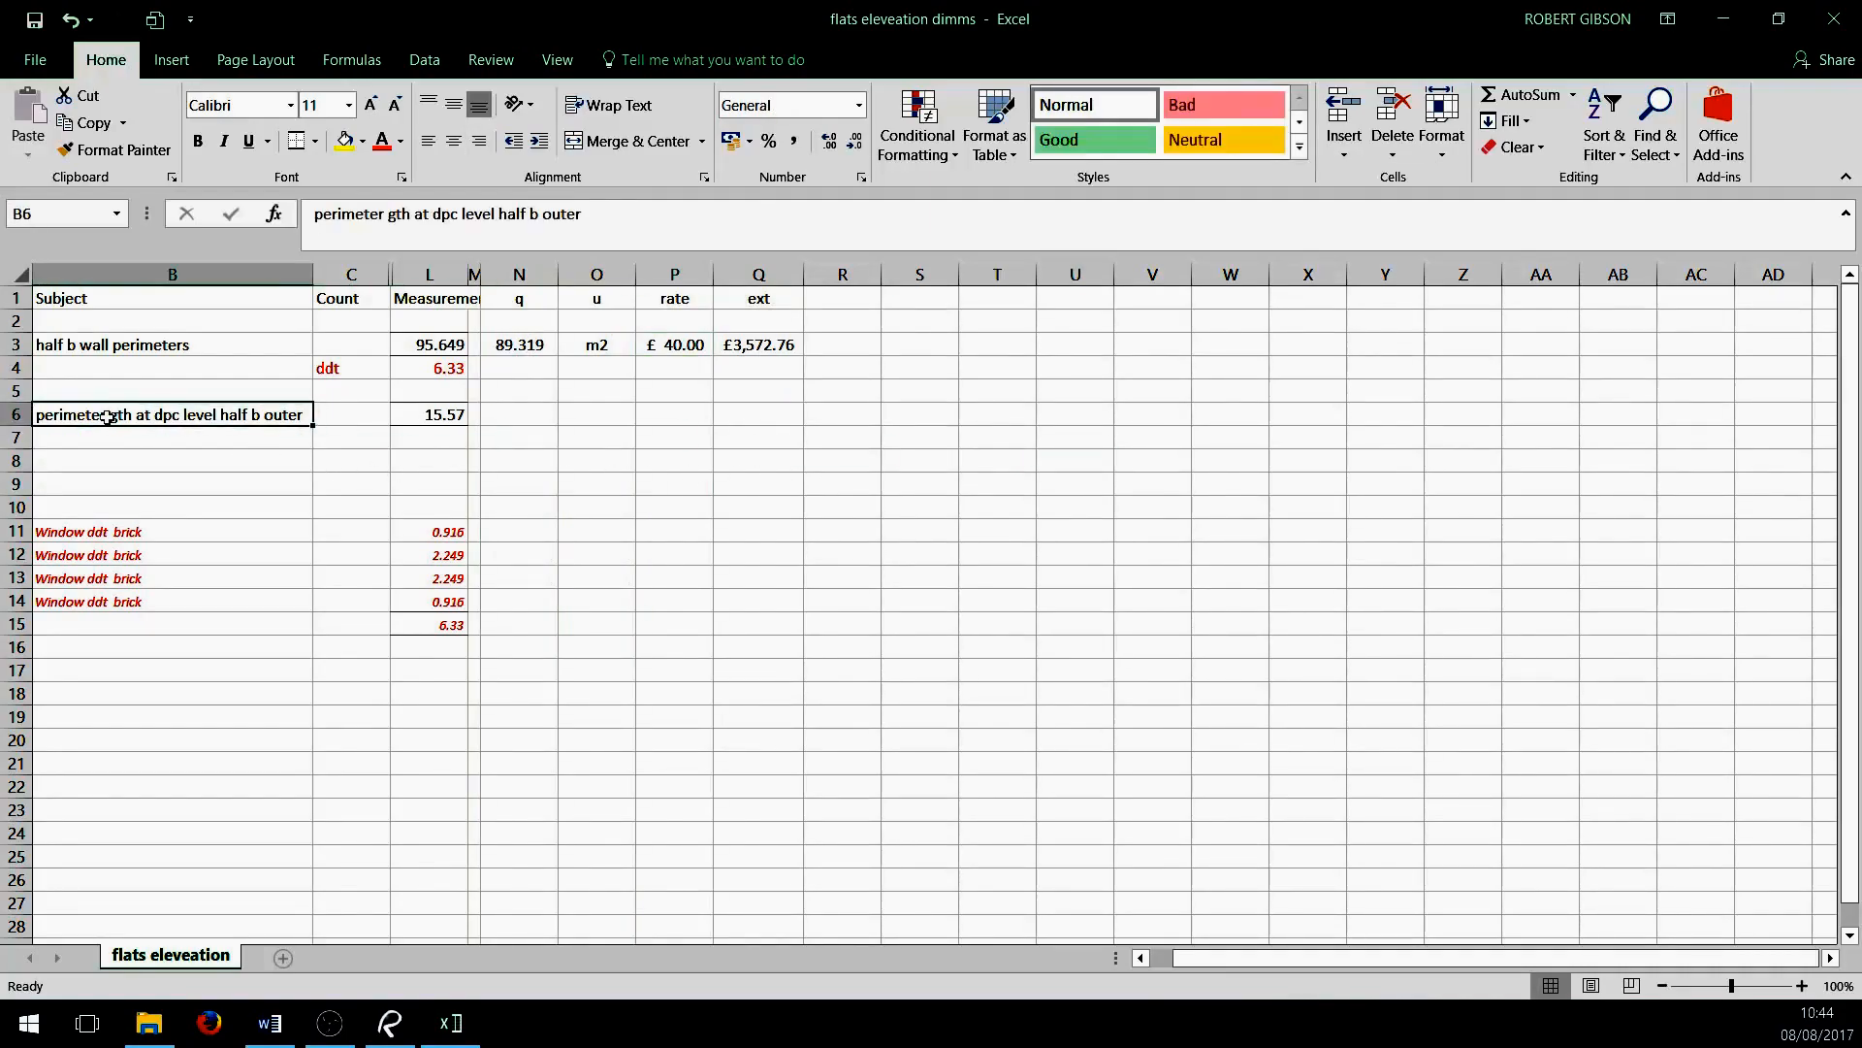
click(215, 439)
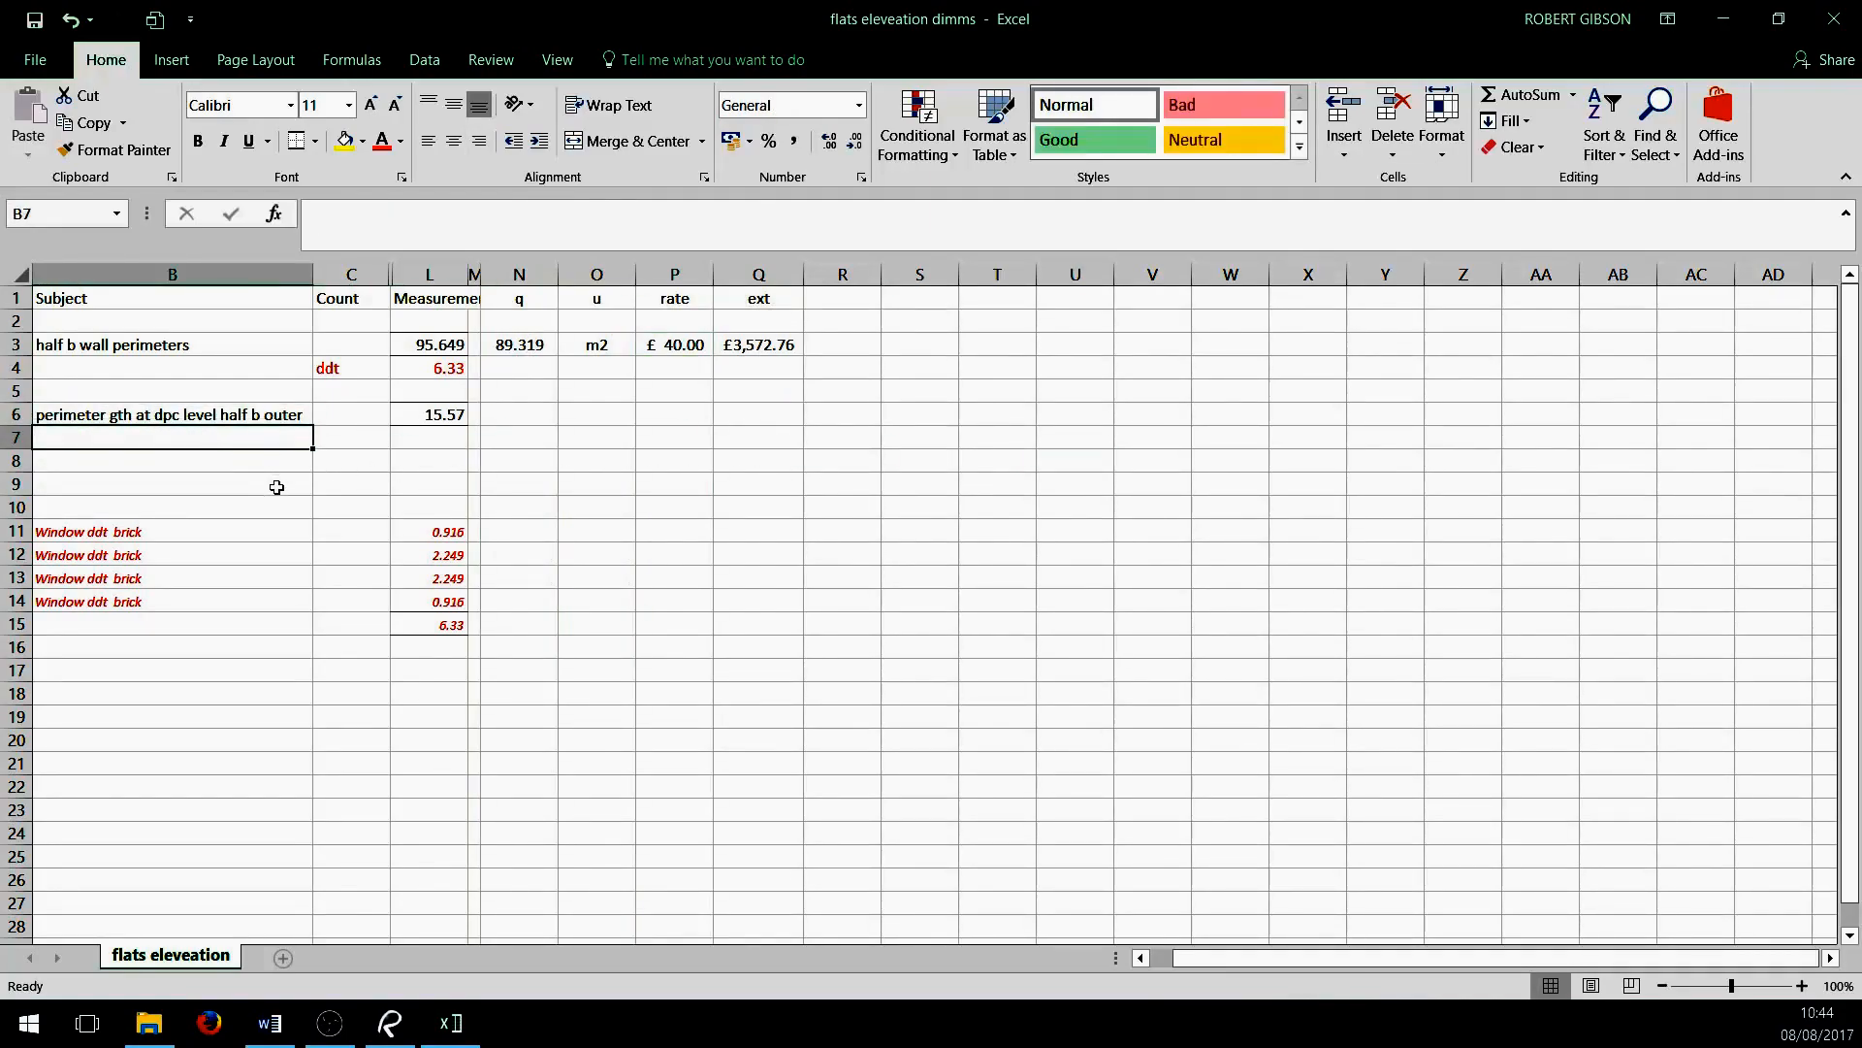
text(splash)
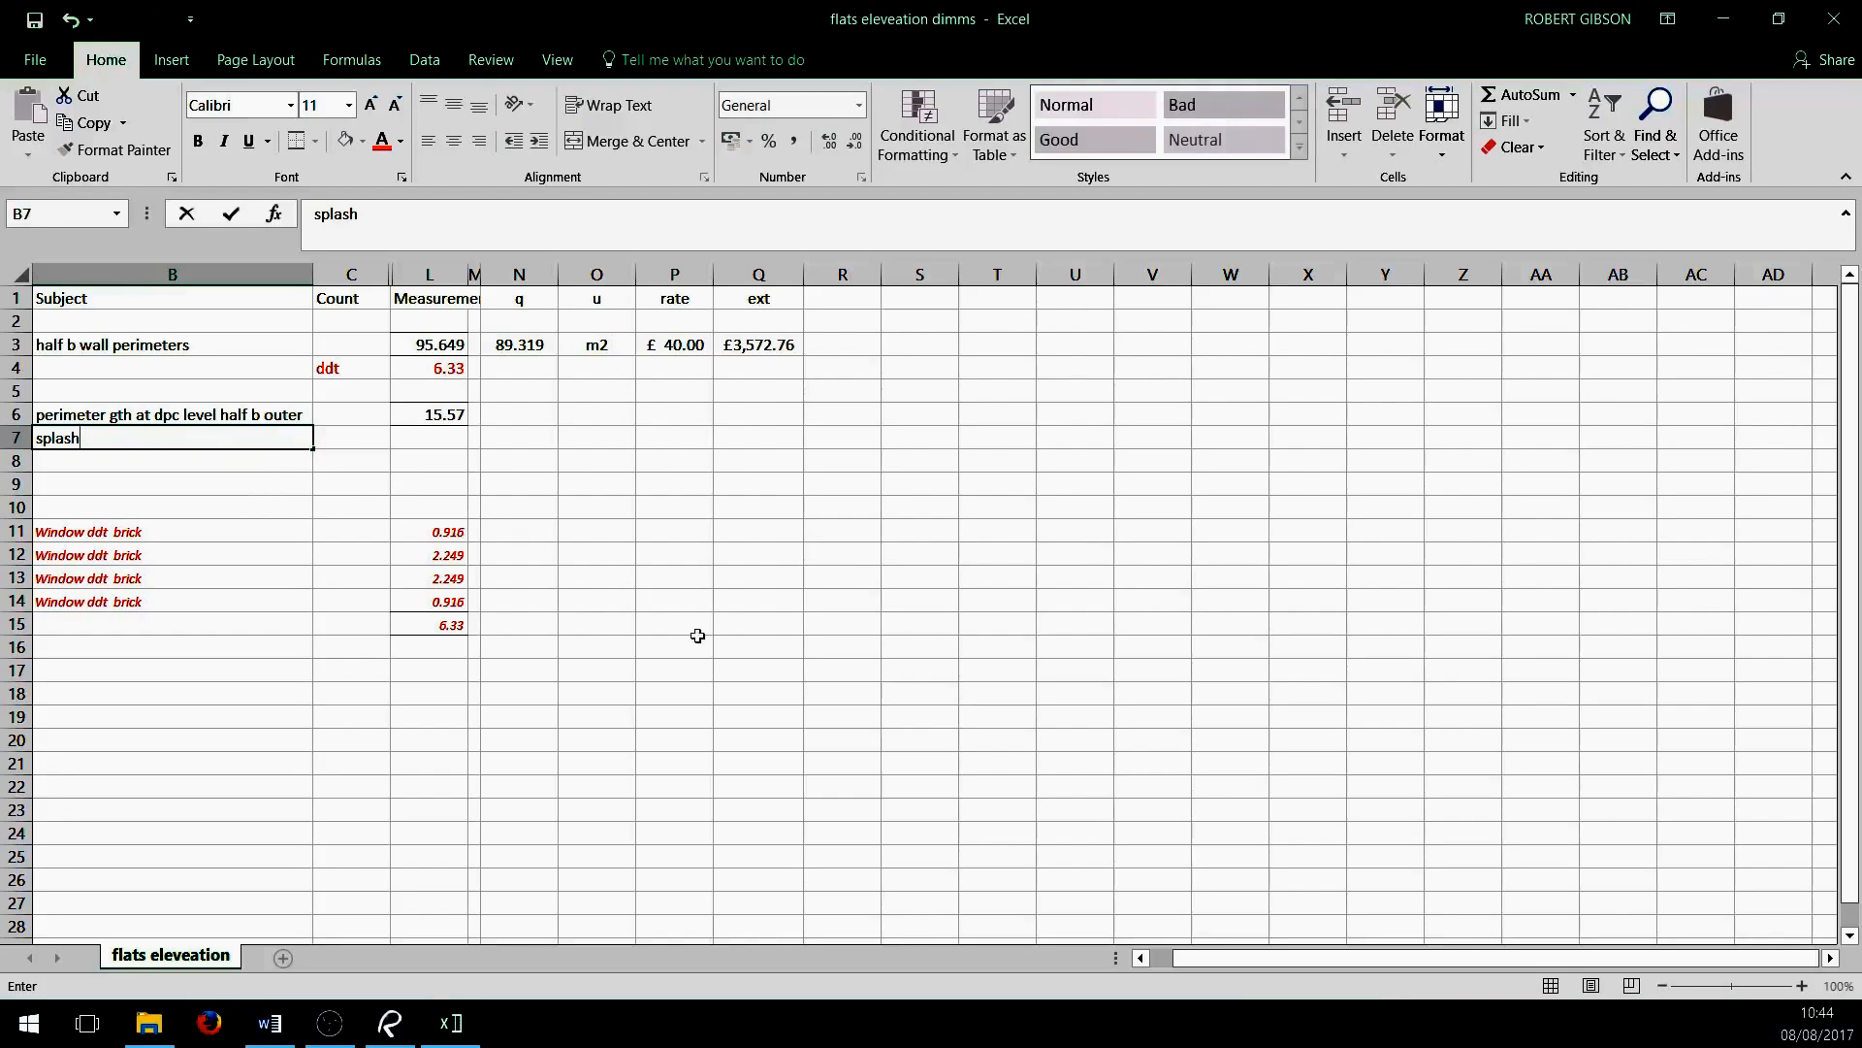
click(808, 782)
click(350, 429)
text(0.3)
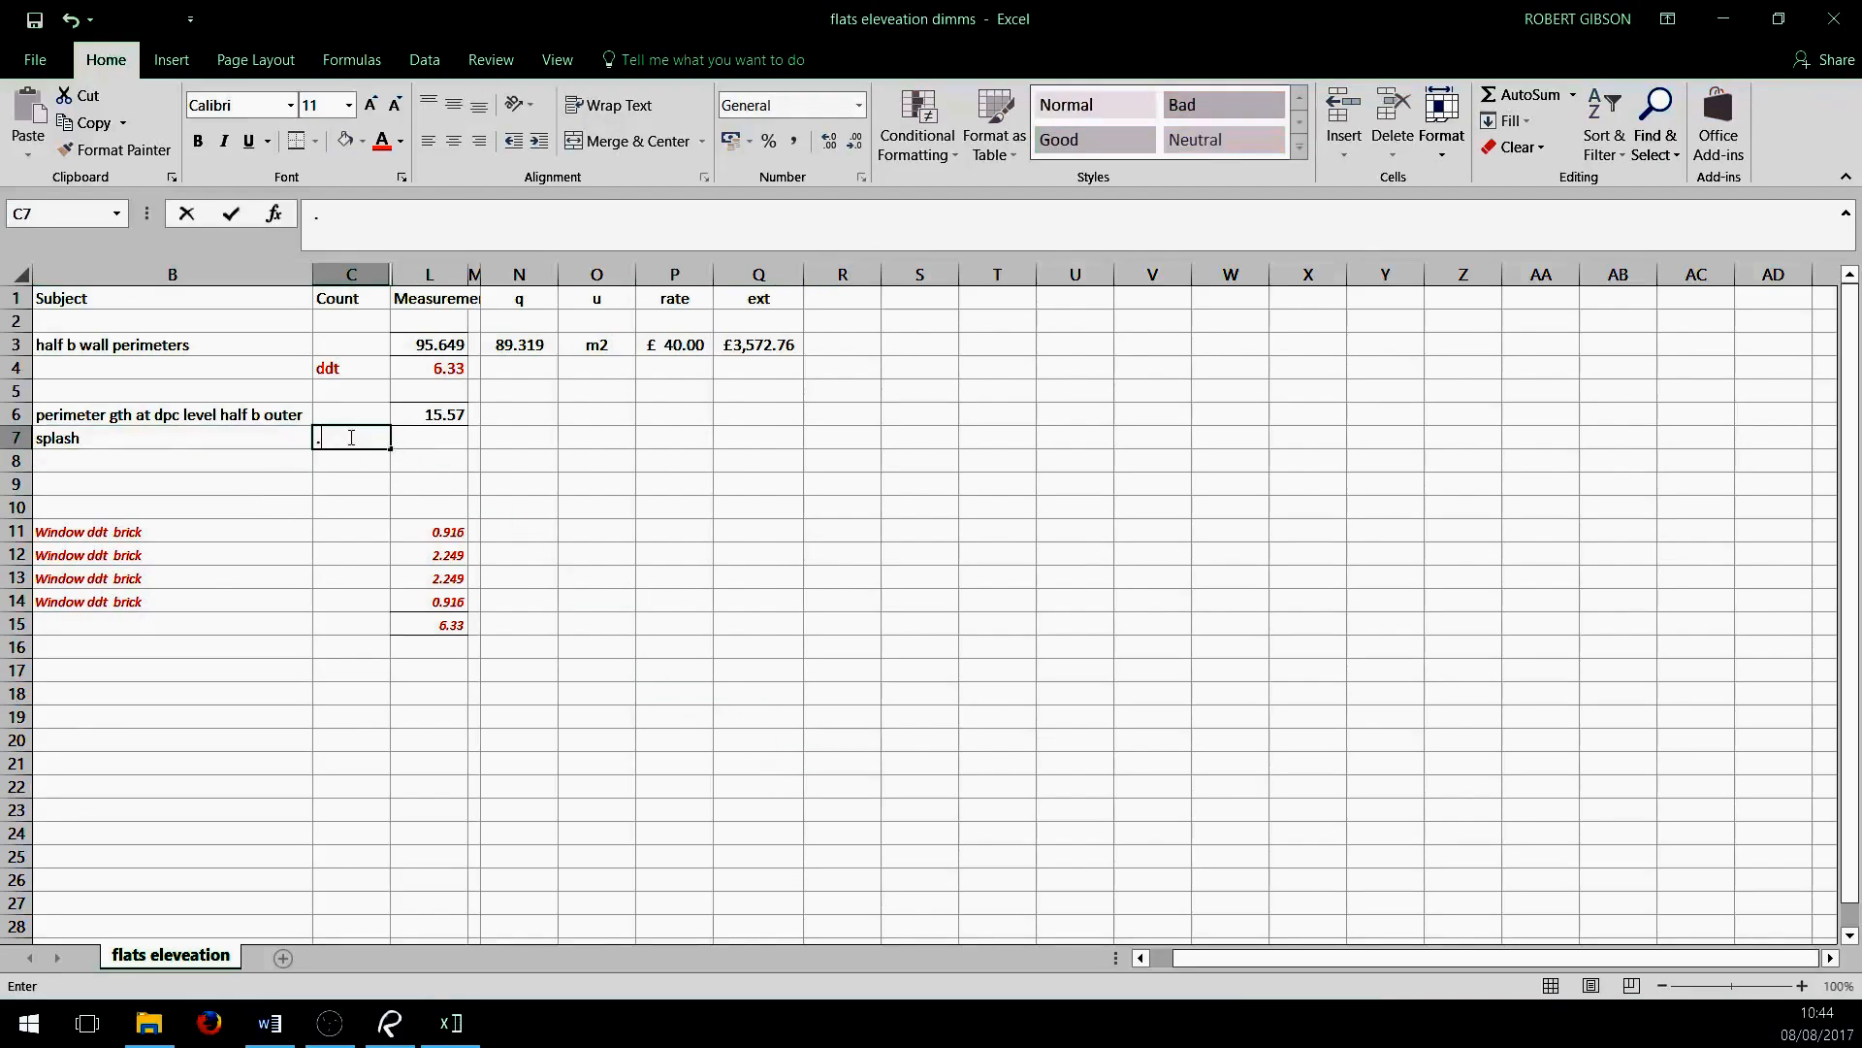
click(926, 535)
click(132, 464)
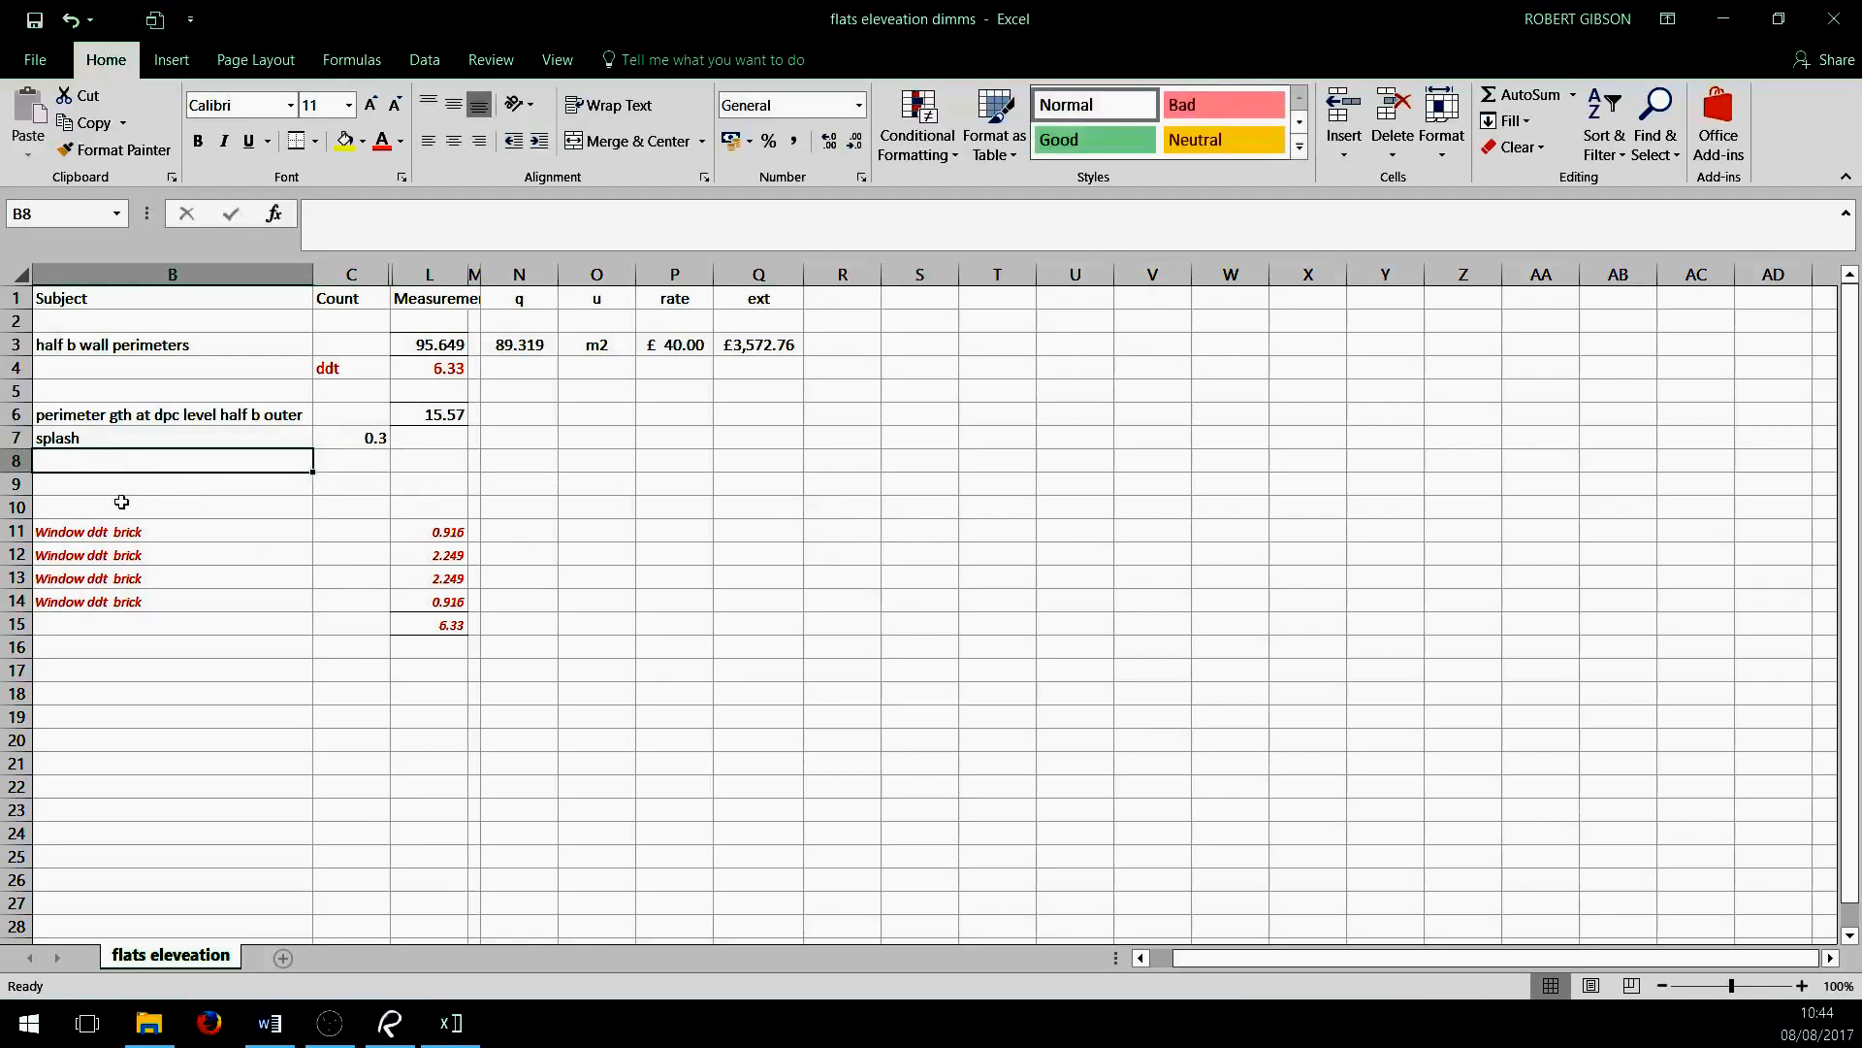
text(450 mm )
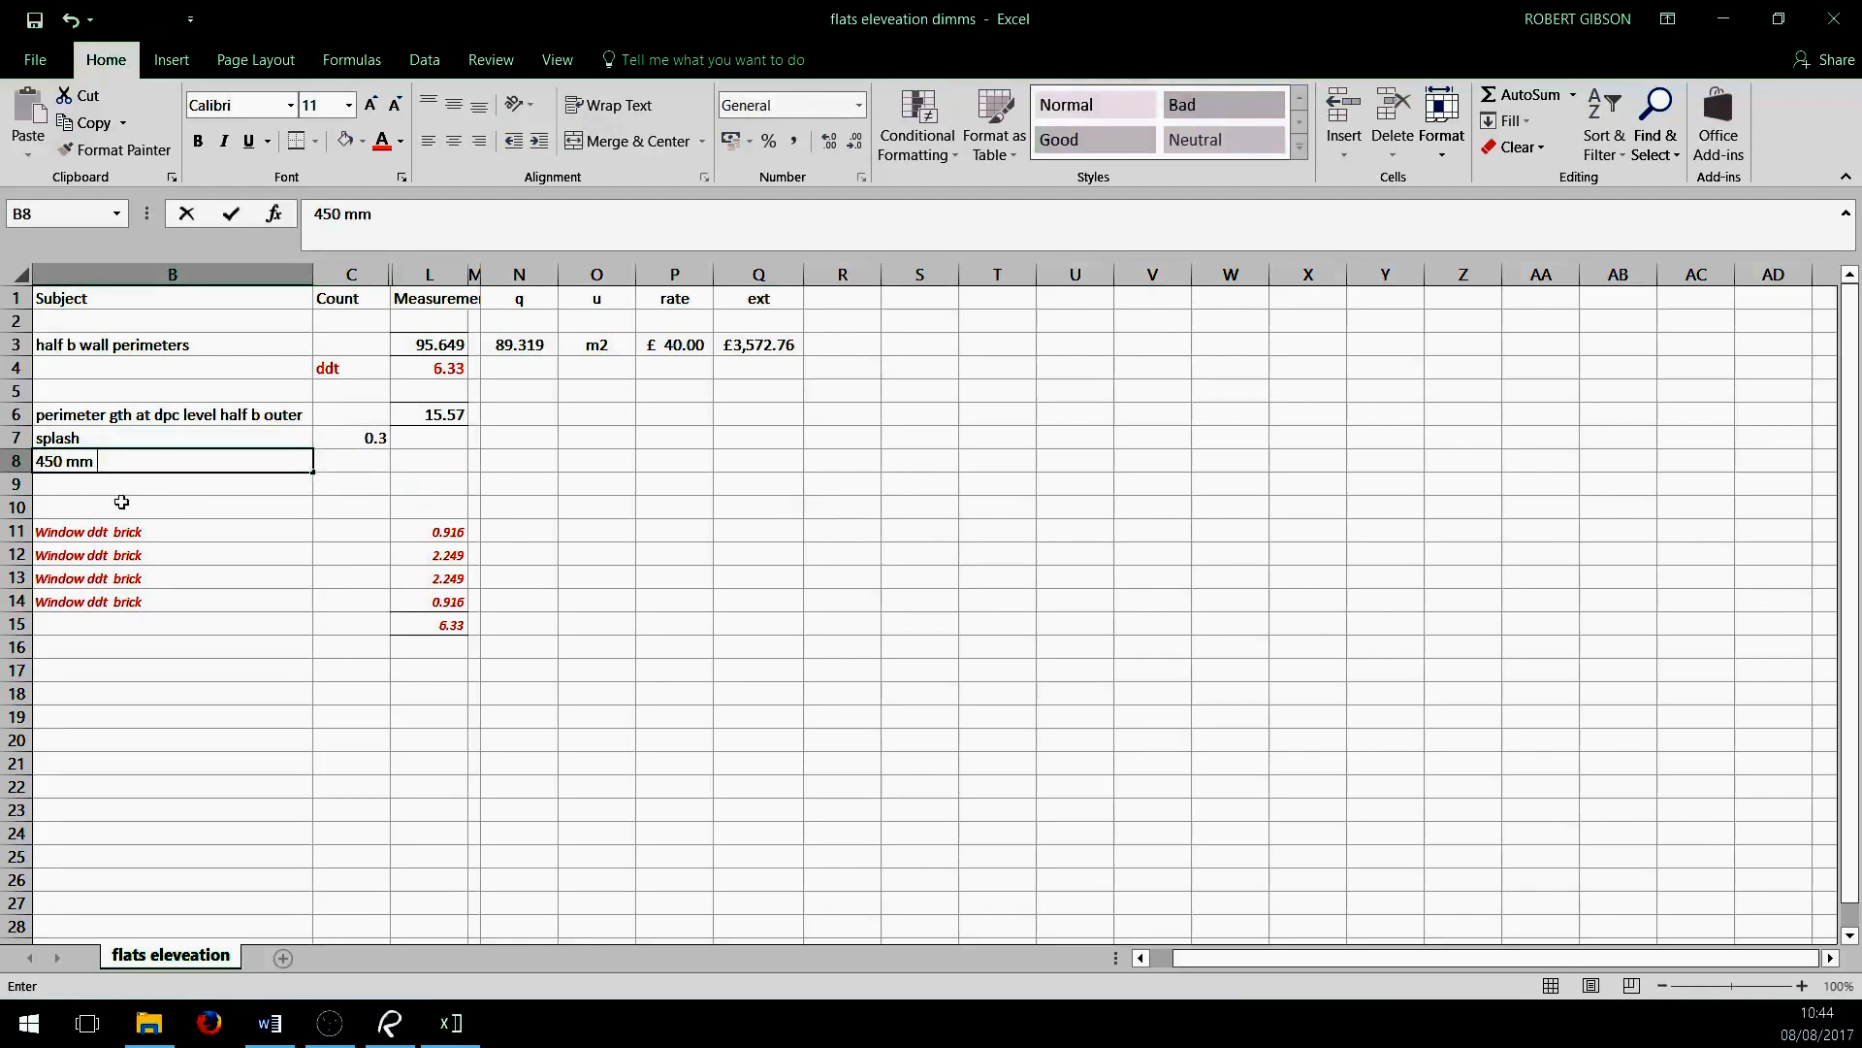
text(dpc tray base)
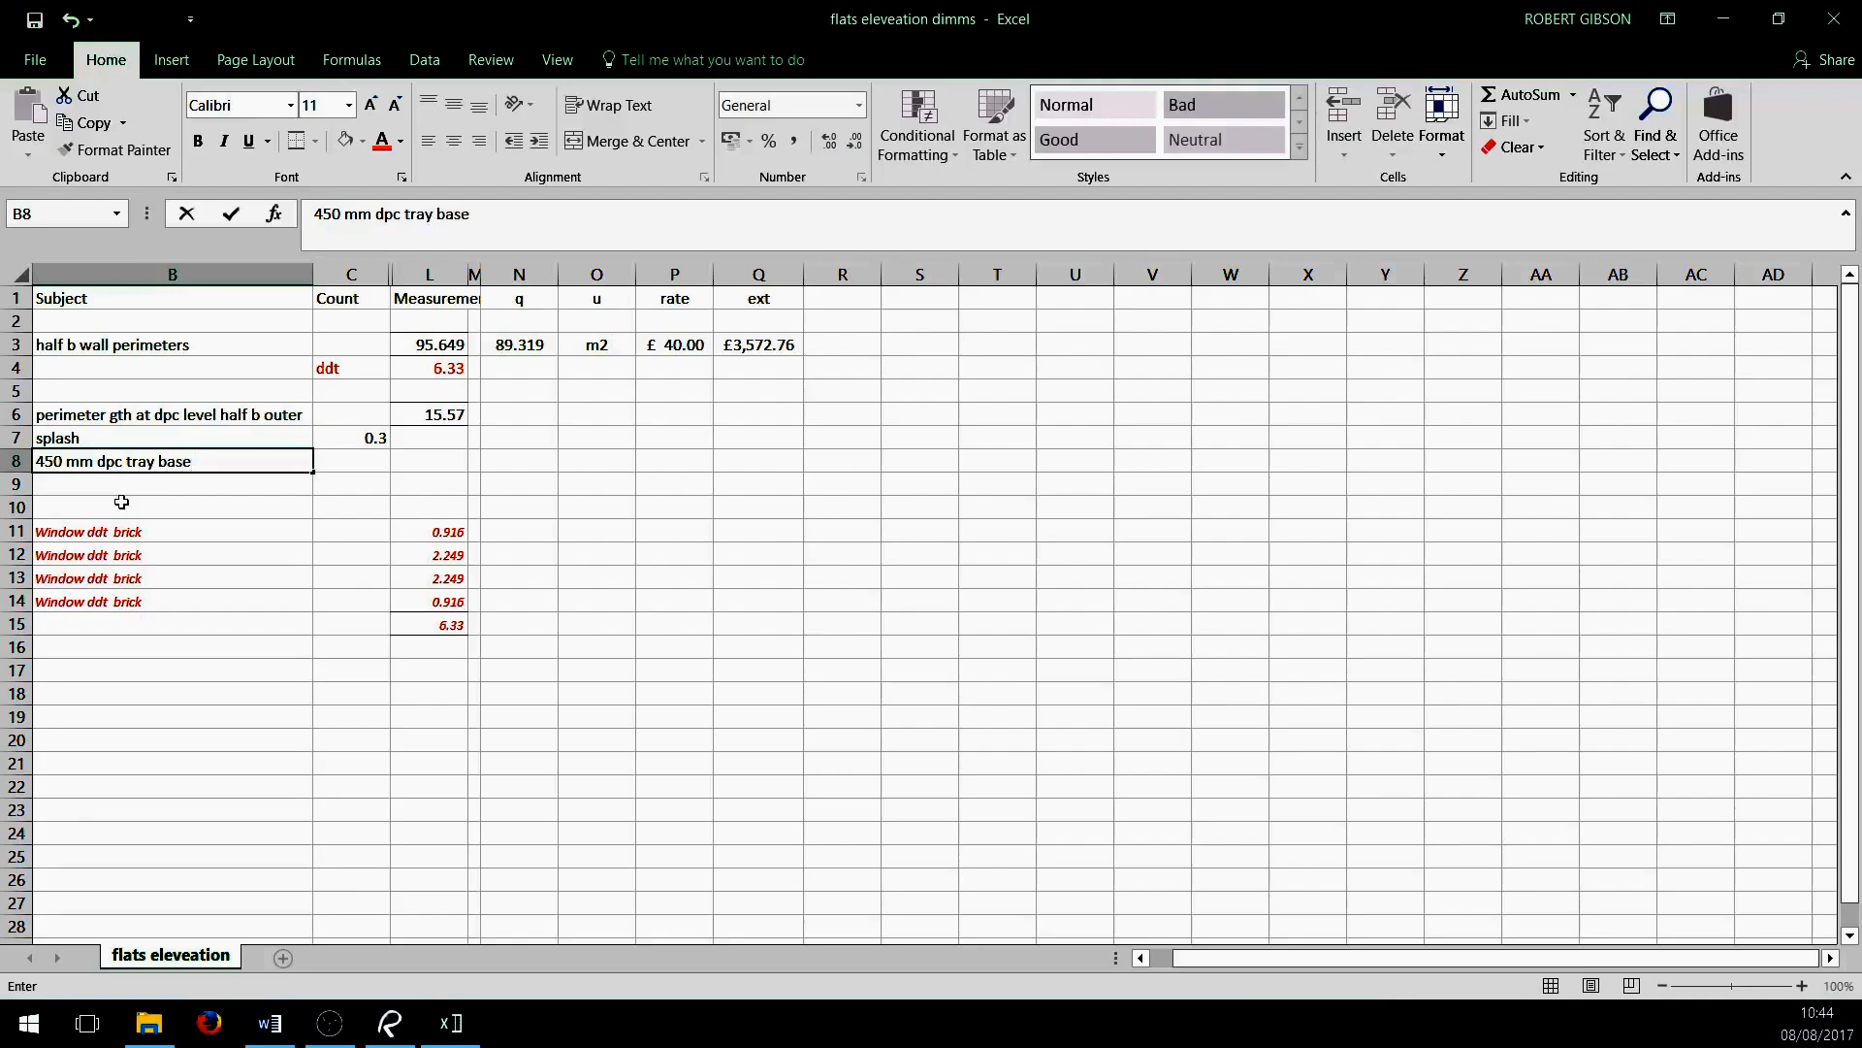
click(722, 679)
Calculate the splash quantity in N7 by multiplying the perimeter length L6 by the height in C7
click(528, 419)
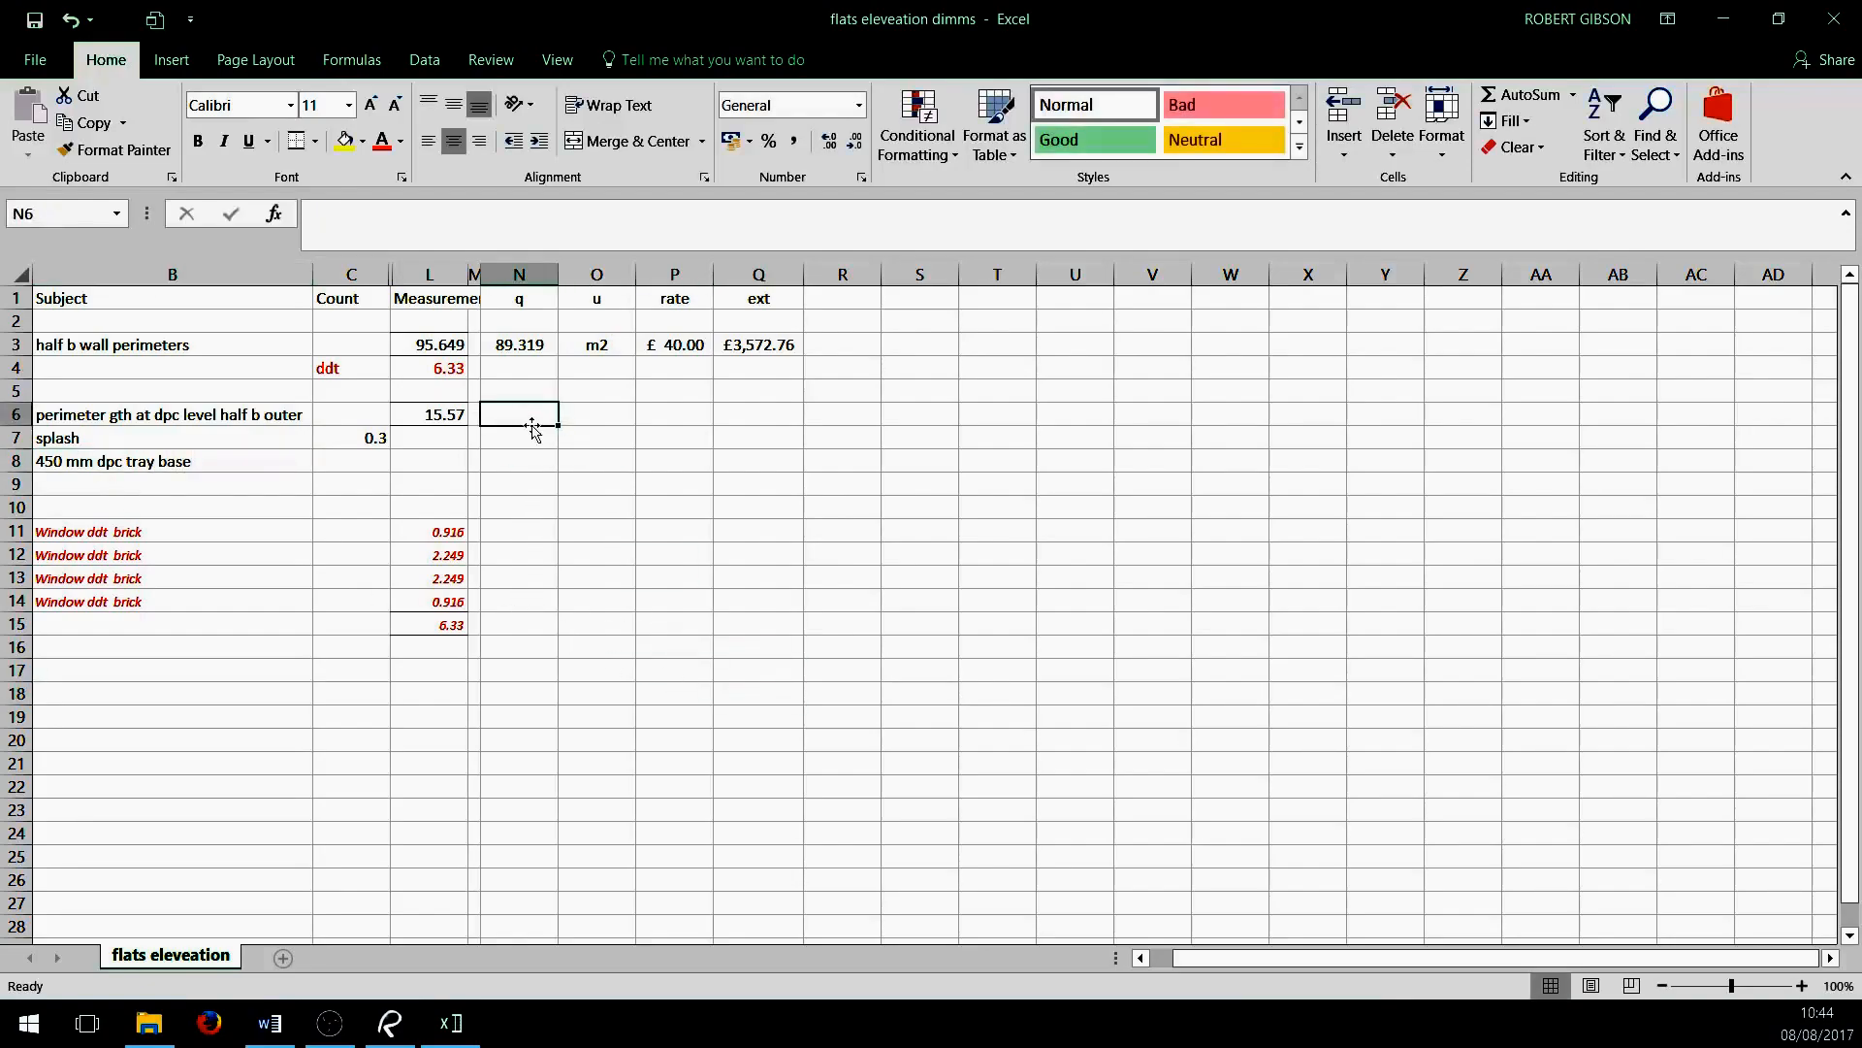
click(536, 432)
text(=)
click(448, 421)
text(*)
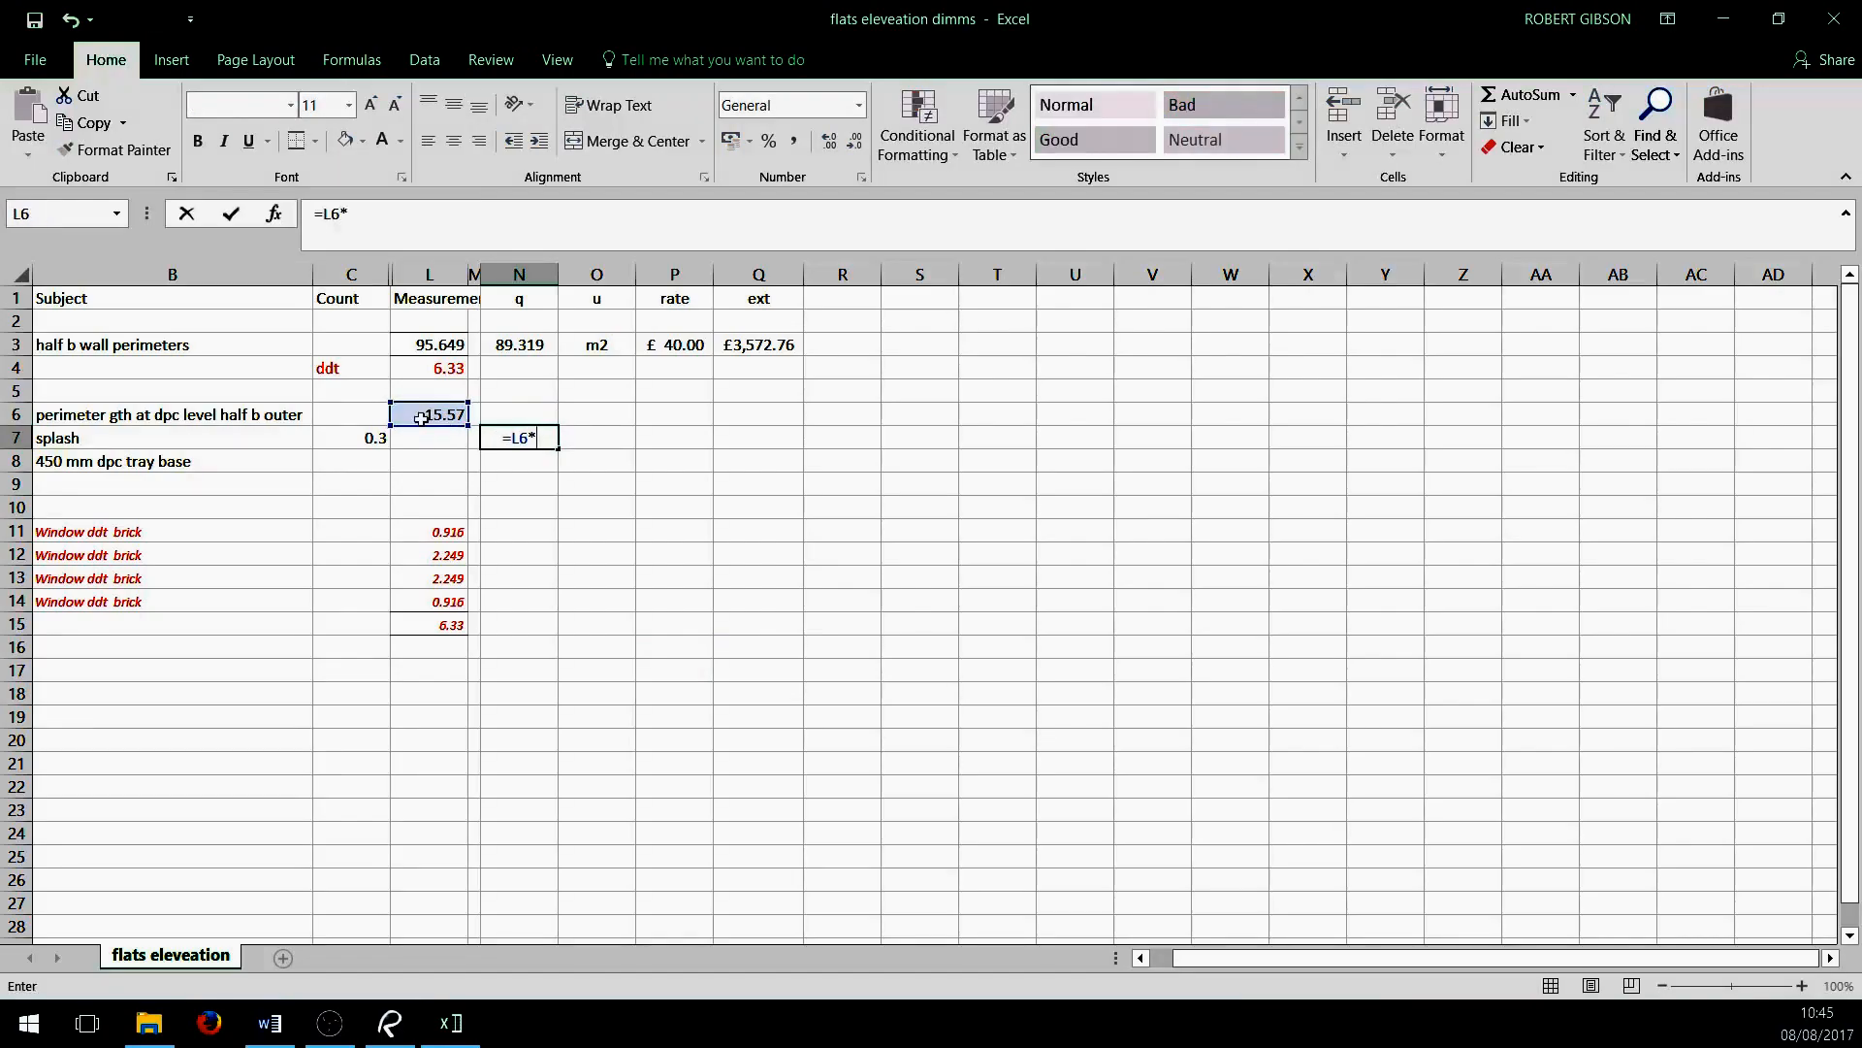
click(379, 437)
drag(747, 555, 751, 536)
Copy the unit, rate and extension cells O3:Q3 into the splash row starting at O7
drag(617, 350, 783, 351)
right_click(788, 355)
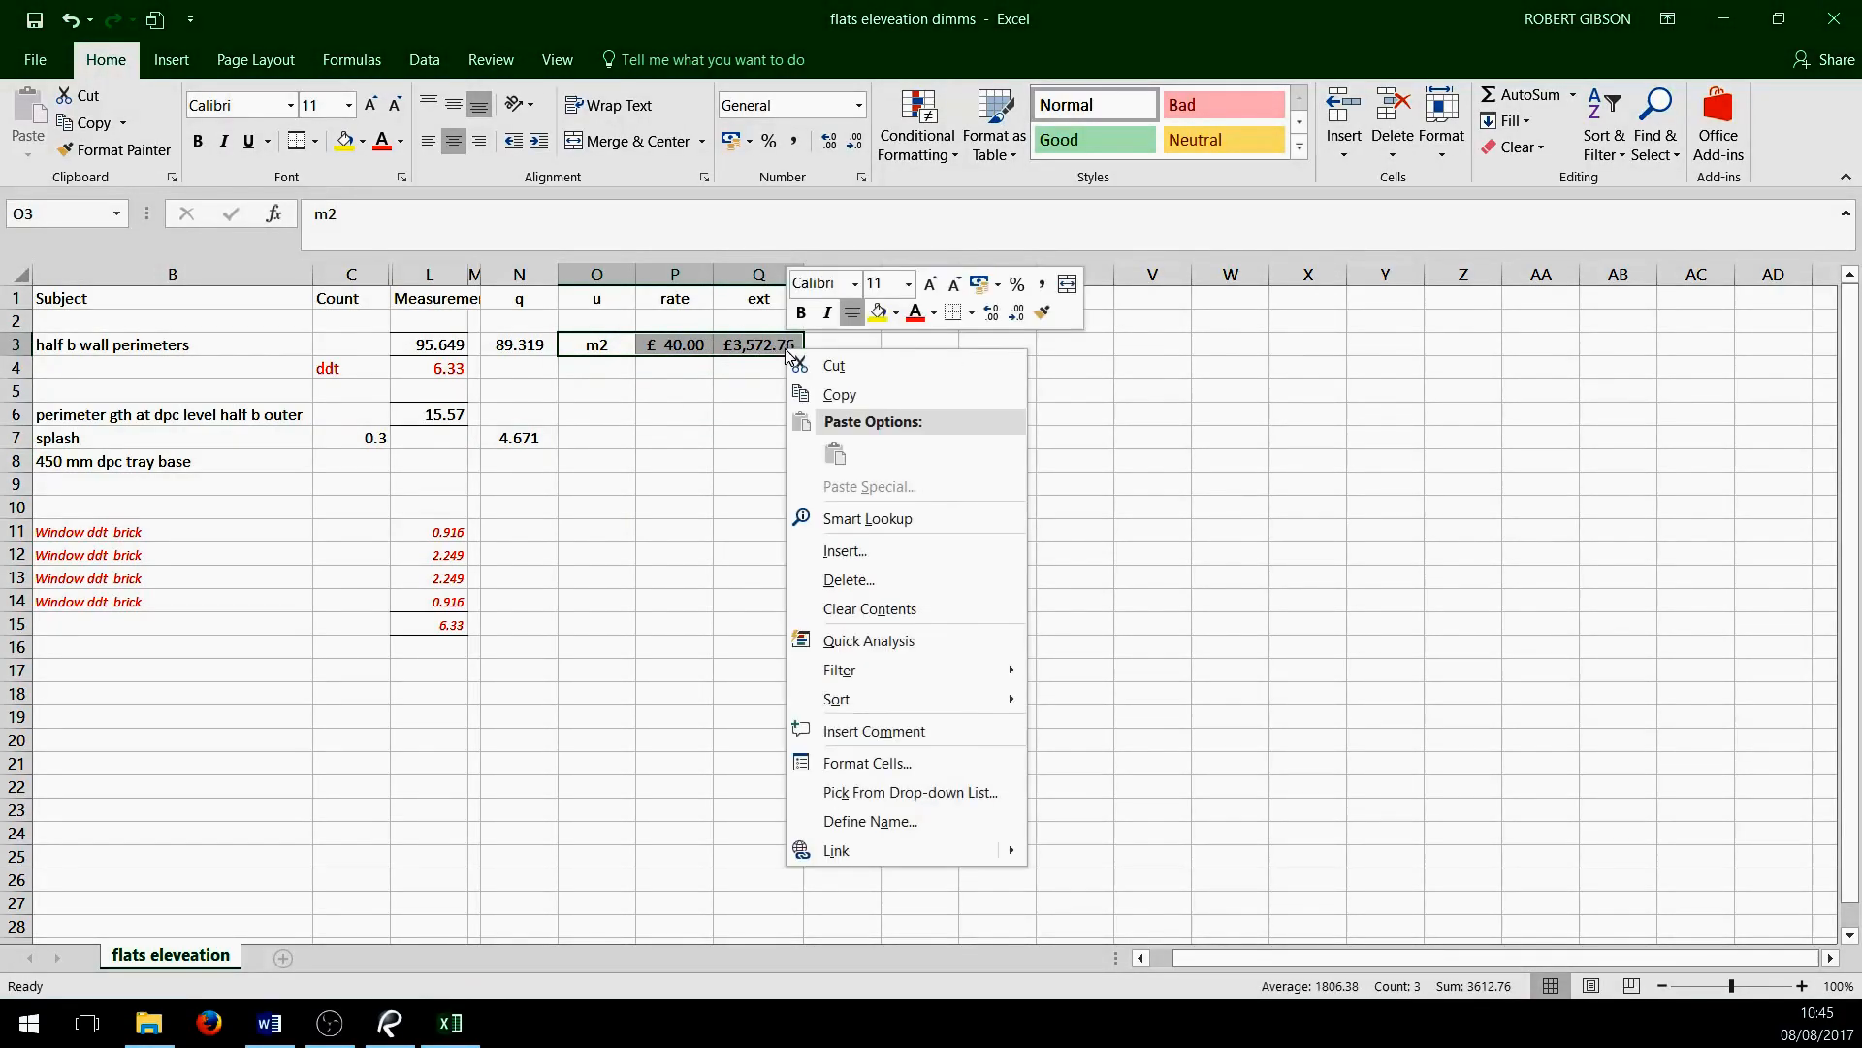
click(883, 394)
right_click(604, 435)
click(653, 536)
click(948, 553)
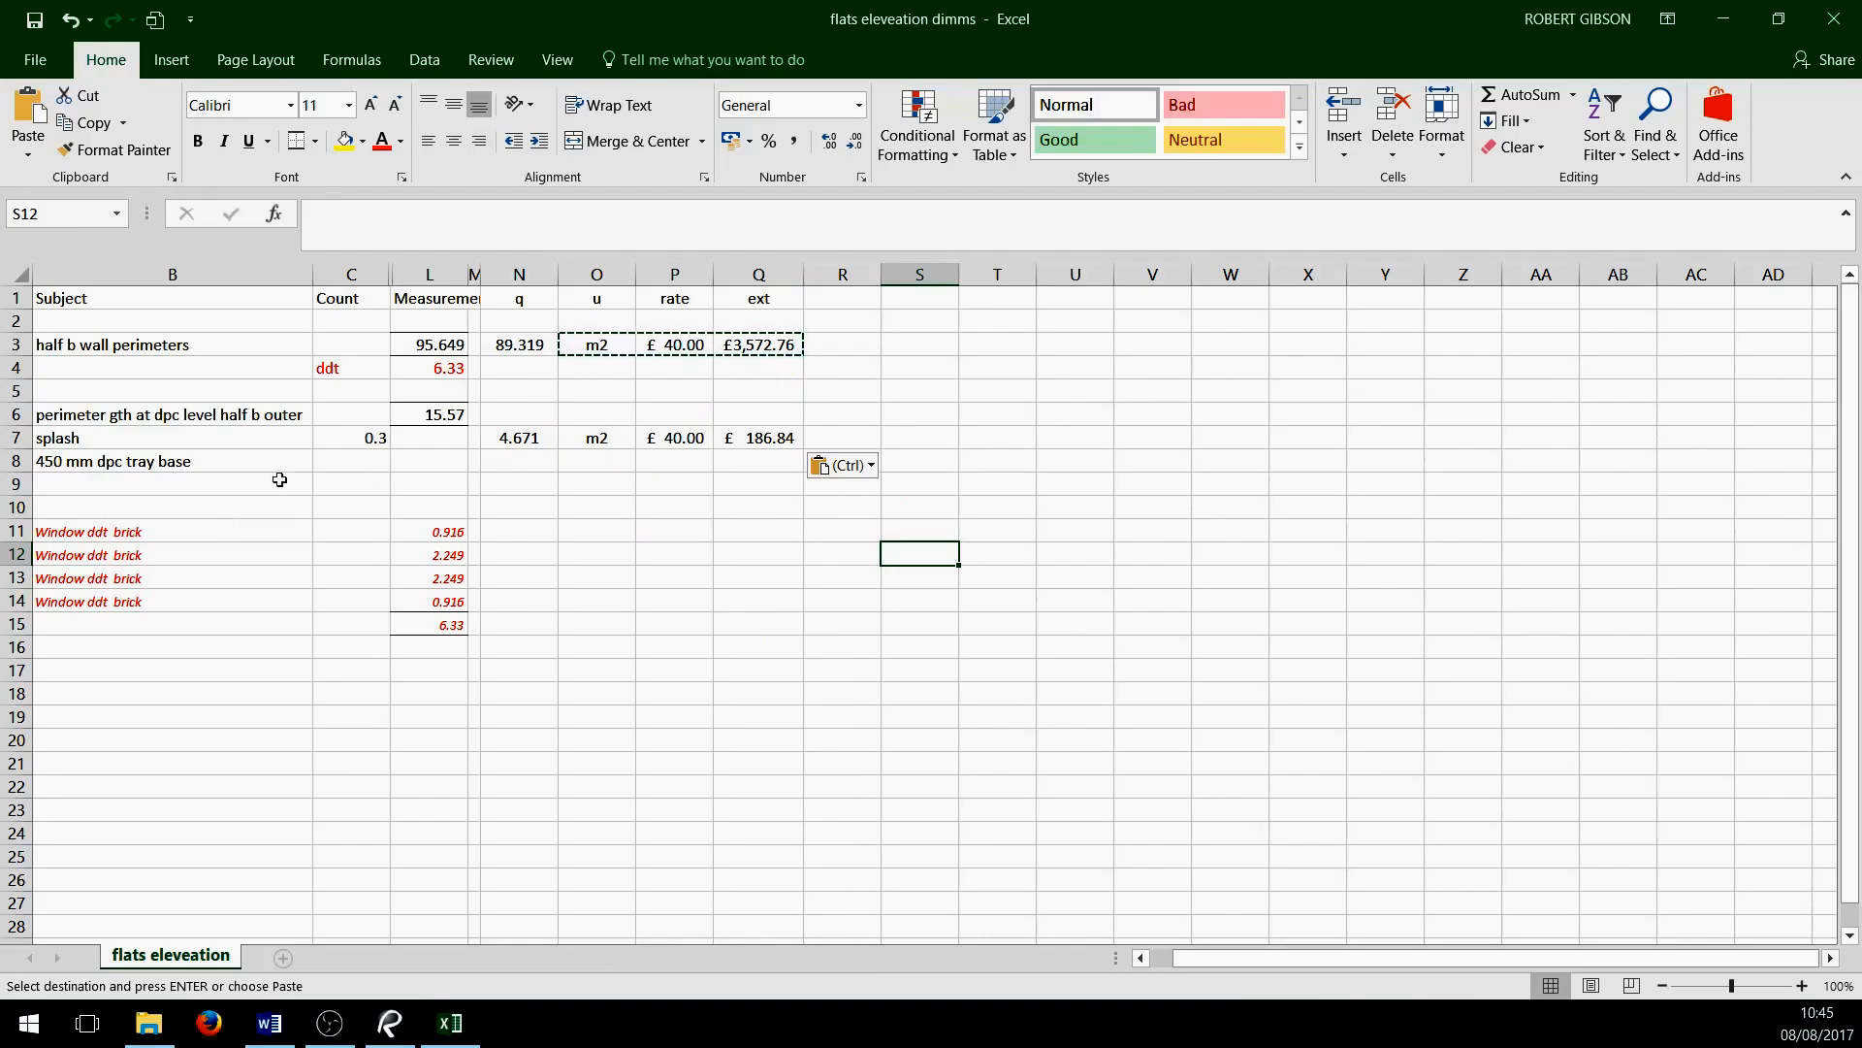
Calculate the dpc tray base quantity in N8 as perimeter length L6 times C8, and enter 0.45 in C8
click(533, 462)
text(=)
click(434, 418)
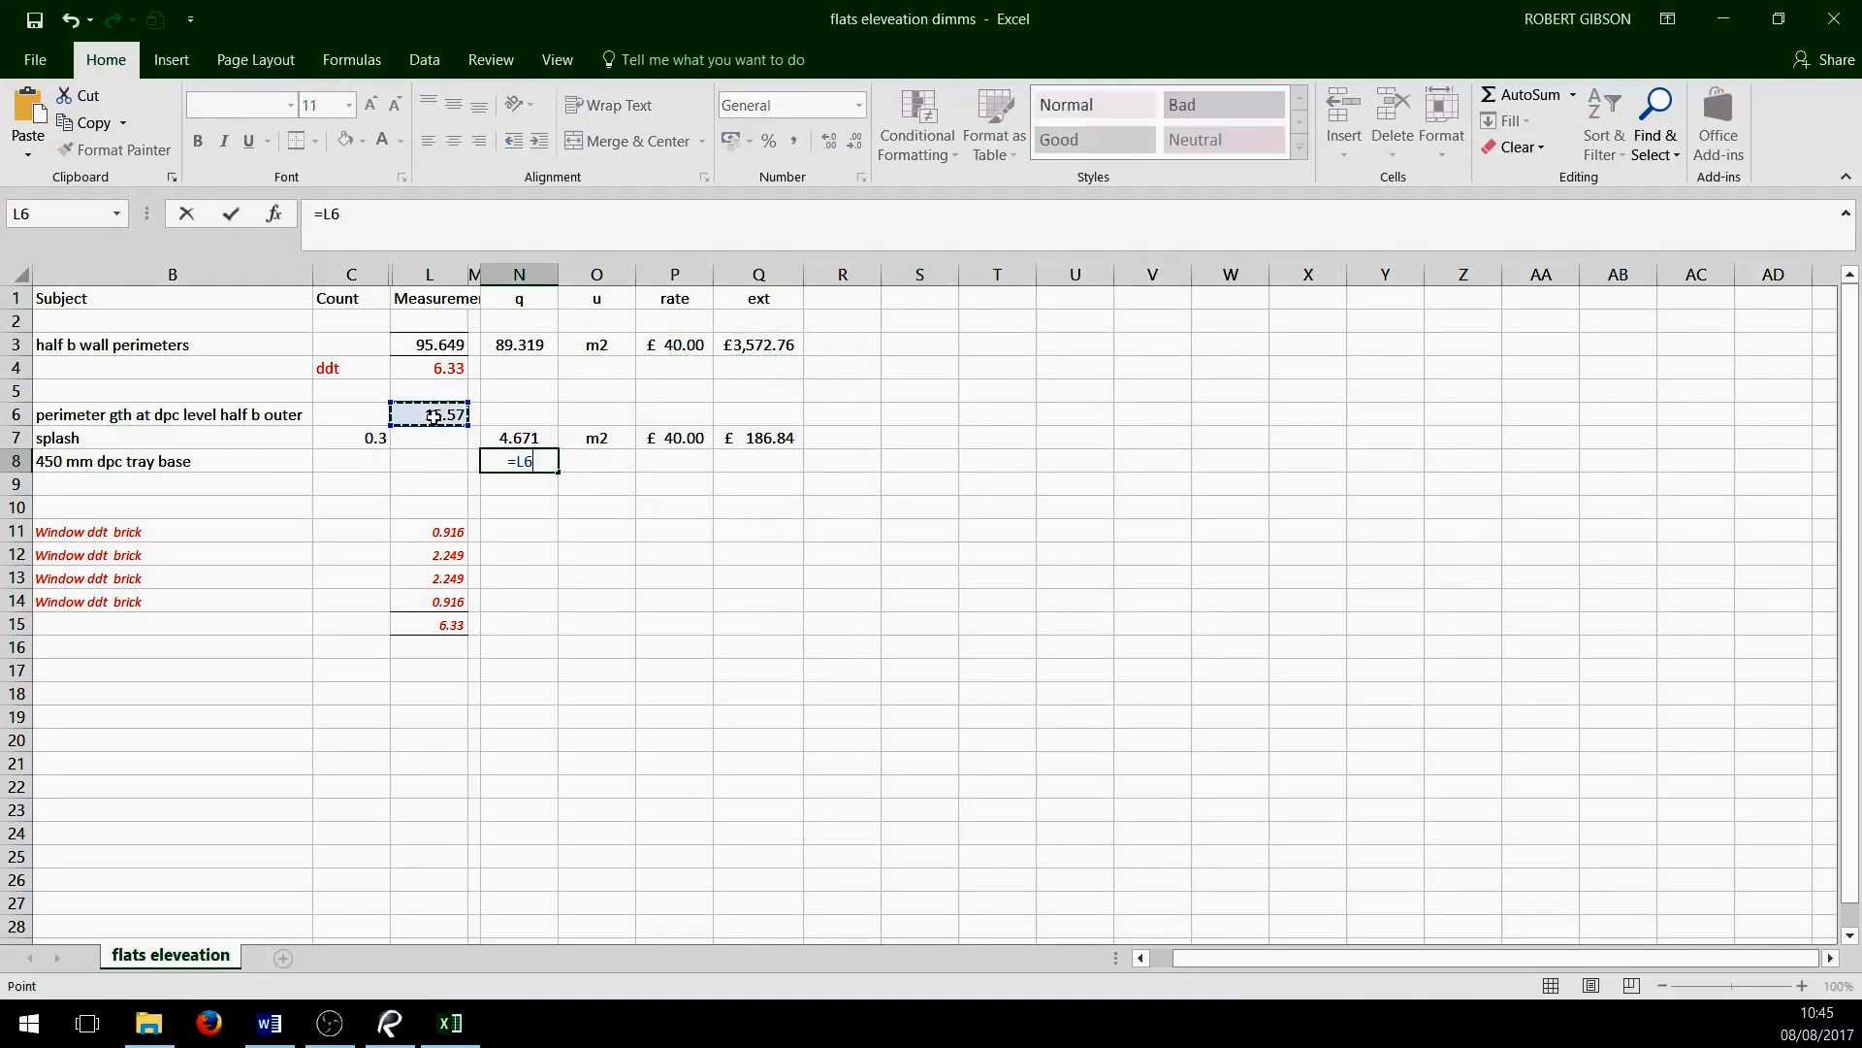
text(*)
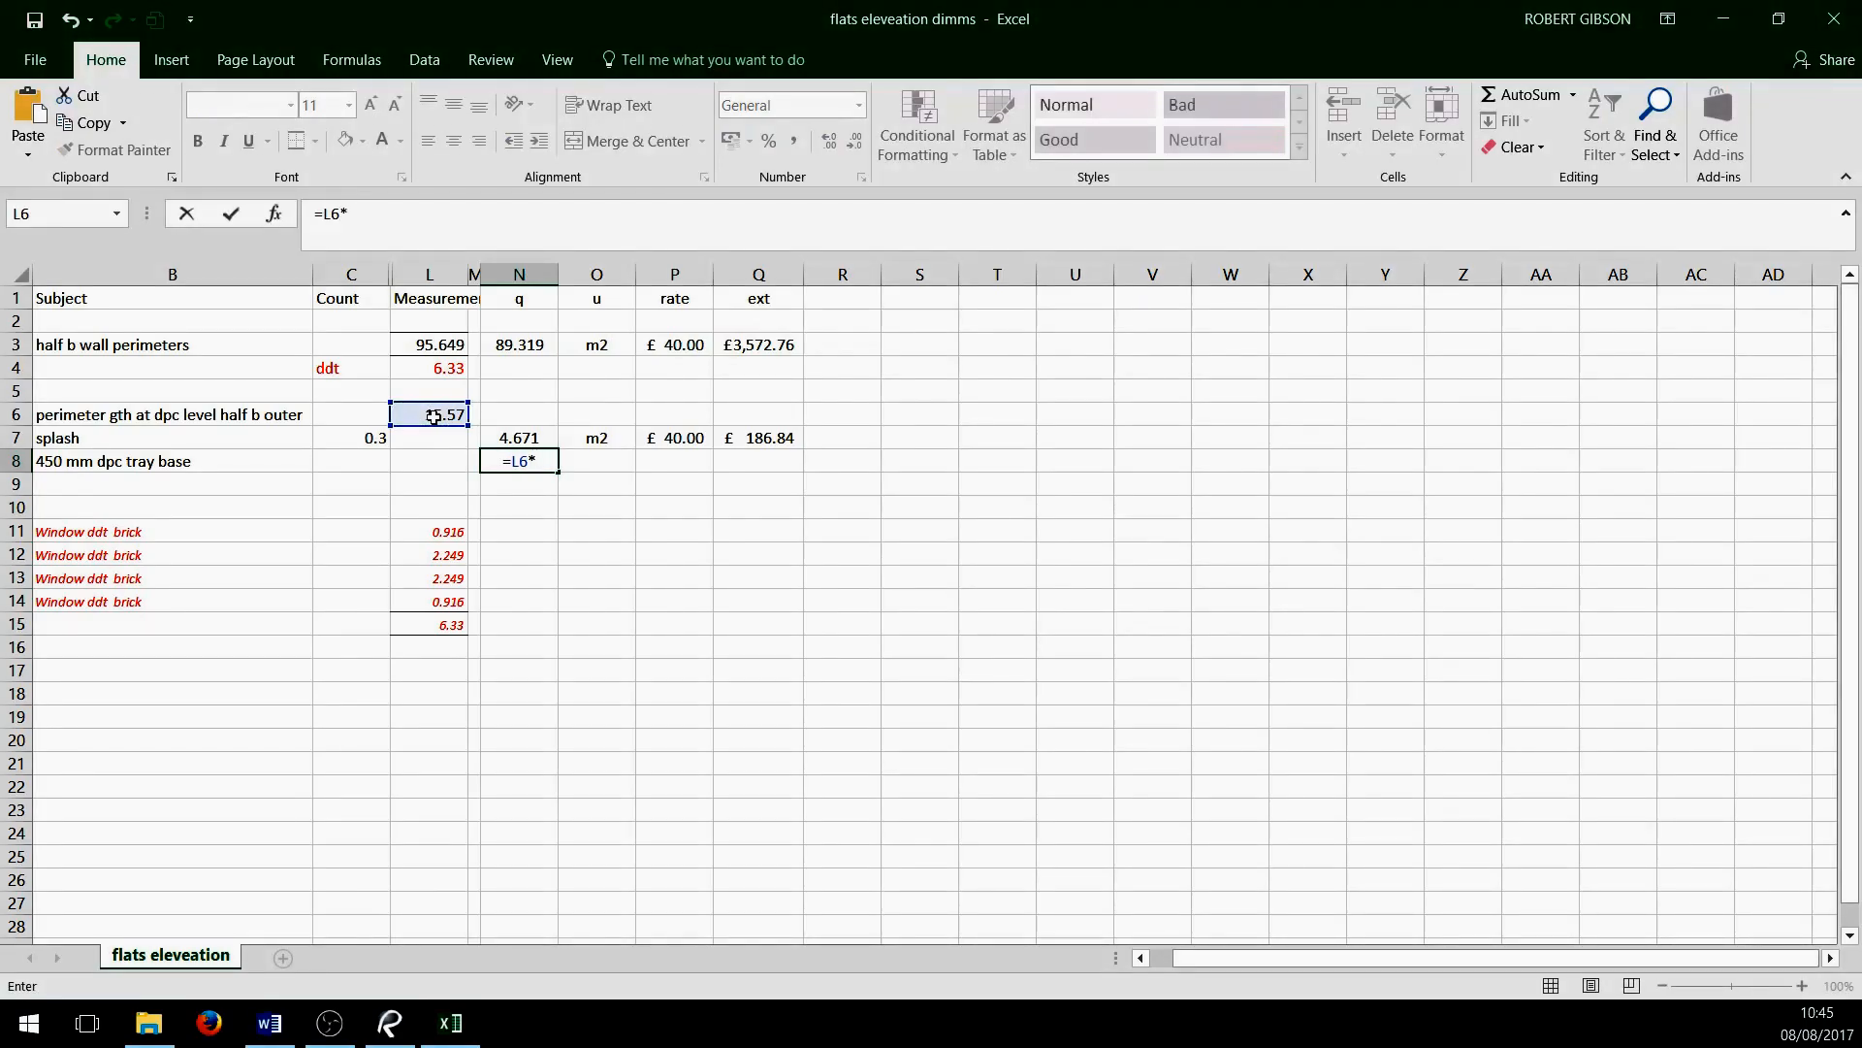
click(363, 464)
key(Return)
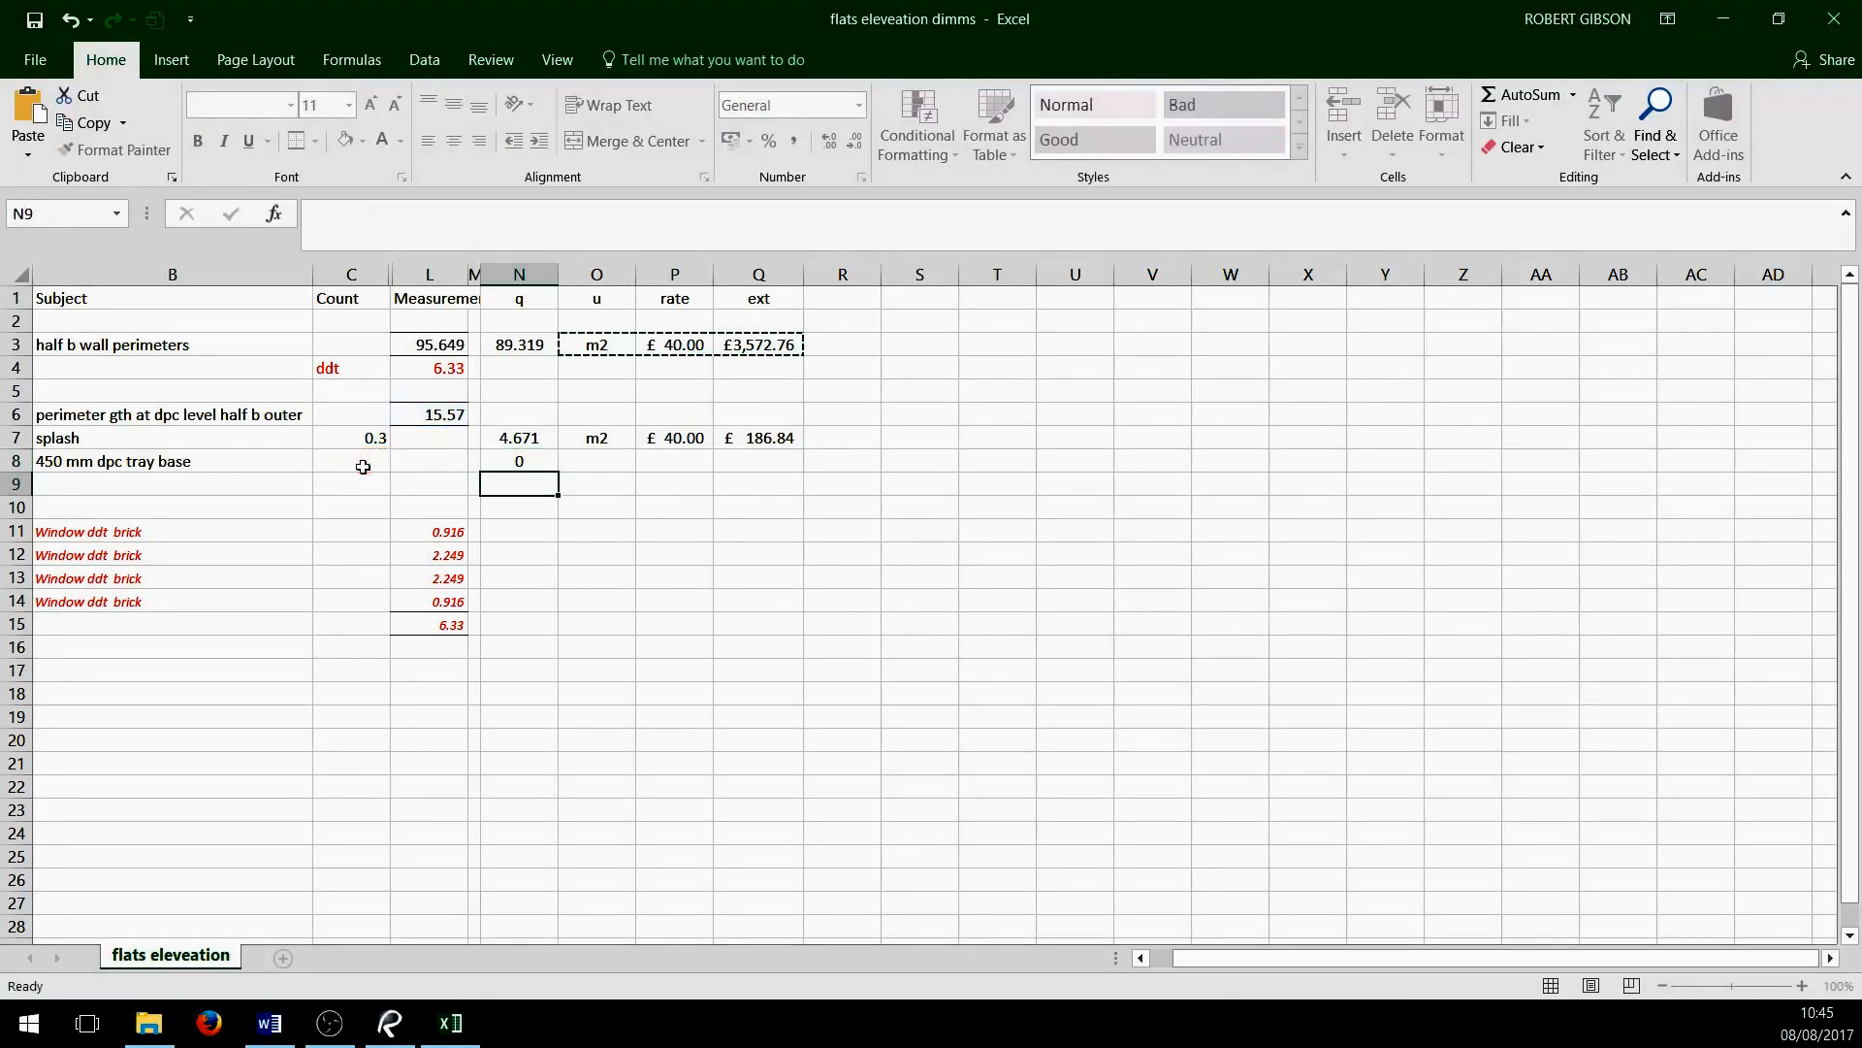
click(360, 461)
text(.45)
click(594, 548)
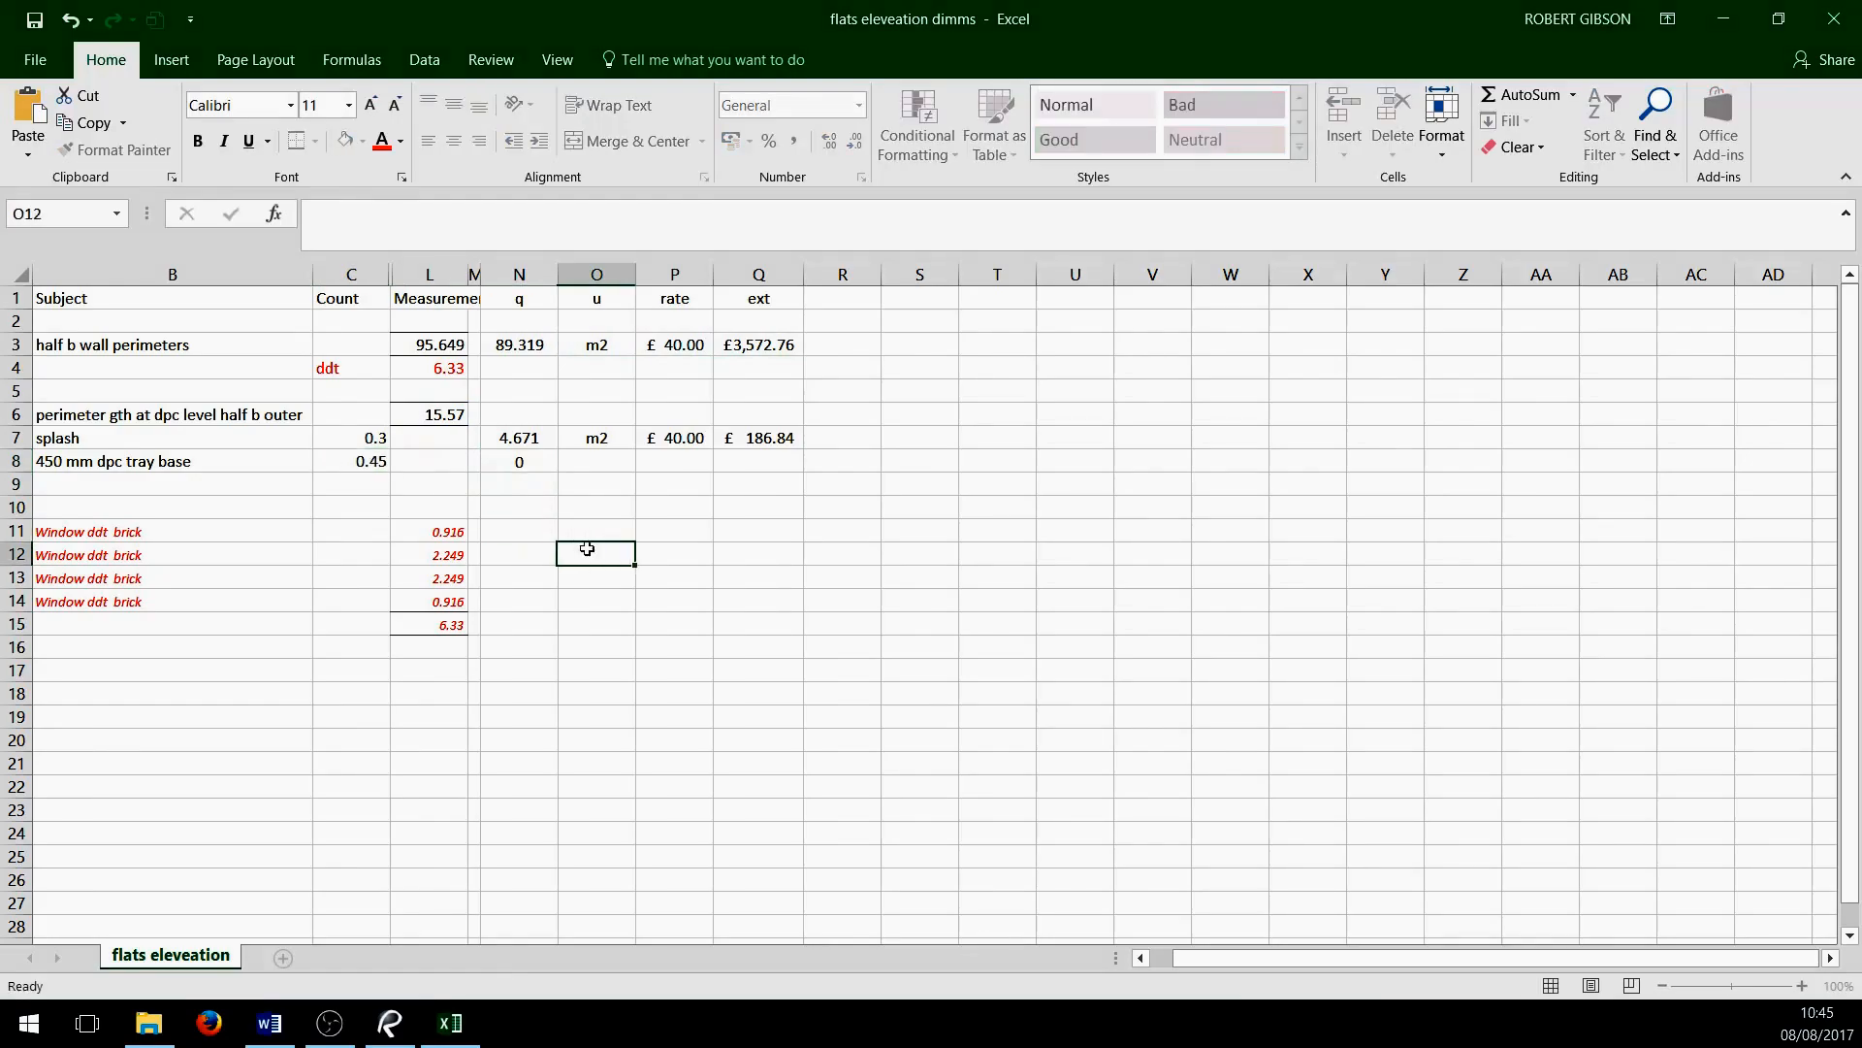
Fill the splash row's unit, rate and extension cells O7:Q7 down into the 450 mm dpc tray base row
drag(586, 437, 821, 473)
key(ctrl+v)
click(974, 667)
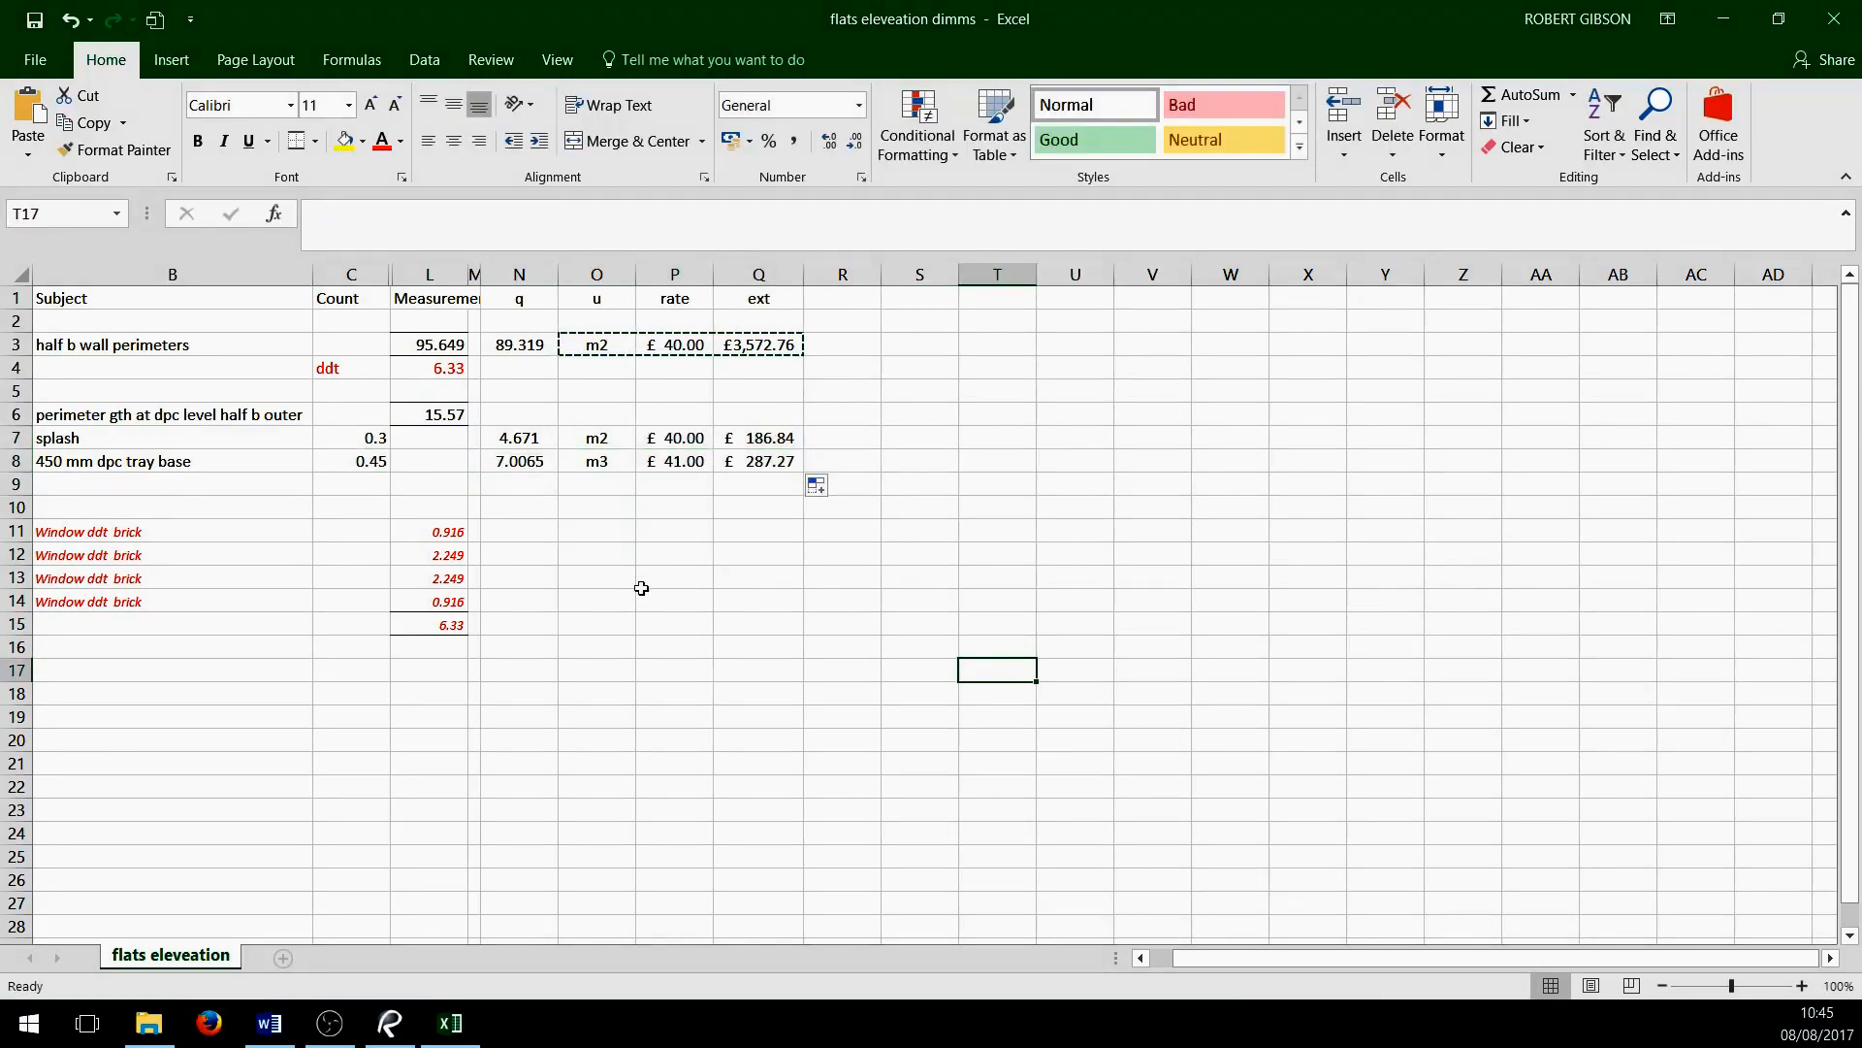
Total the extension column in Q15 with a SUM of Q3:Q13
click(776, 622)
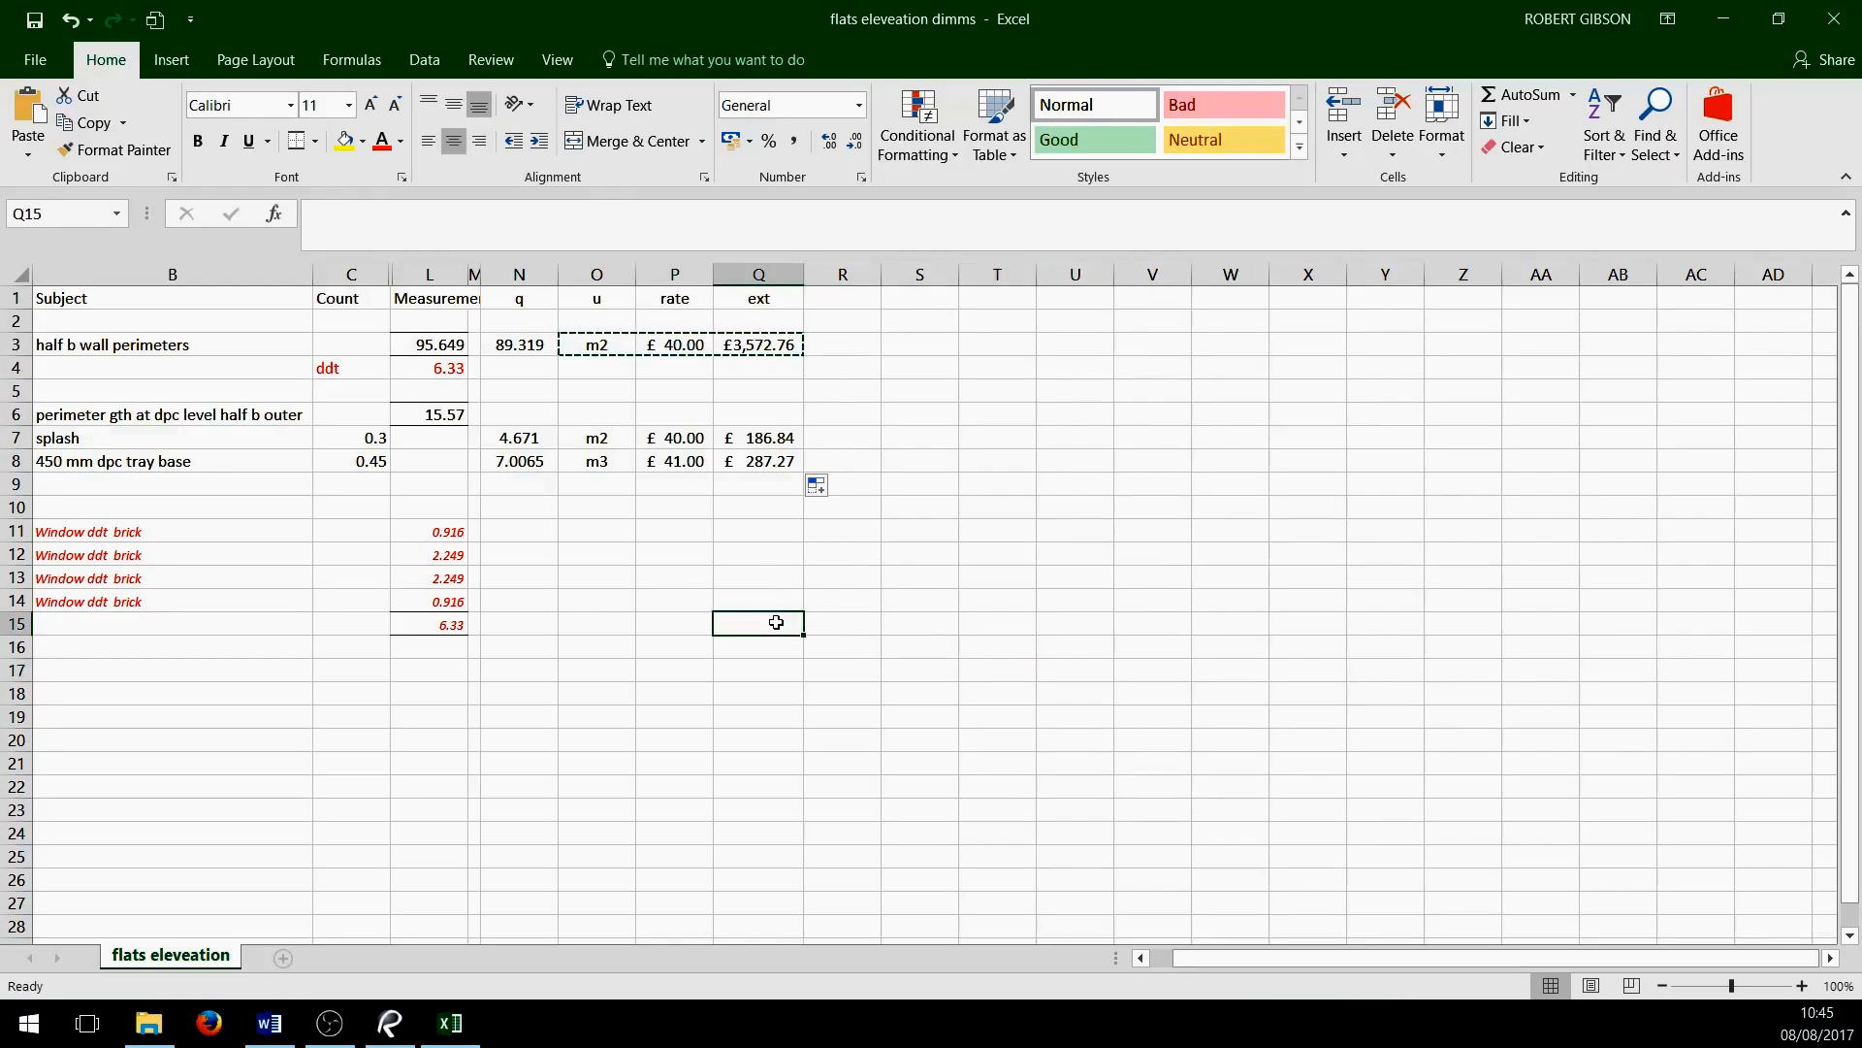
text(=sum()
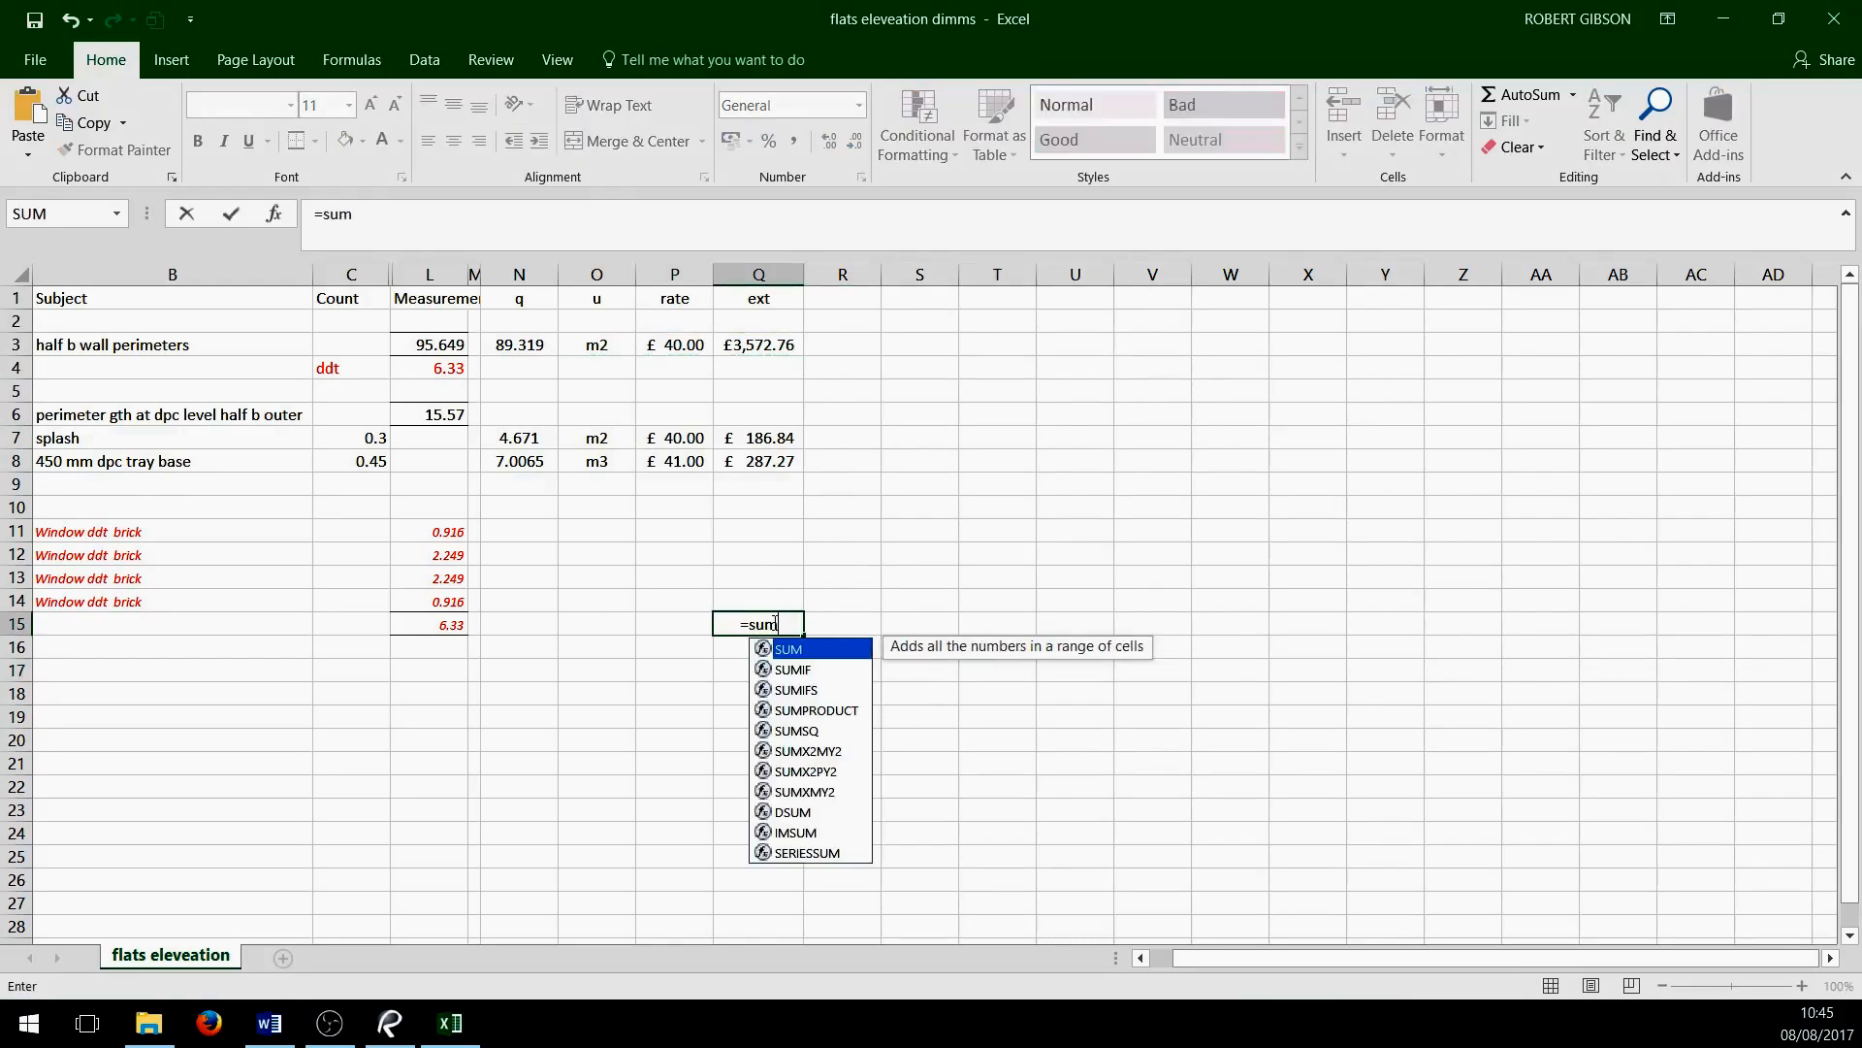
drag(771, 343, 759, 566)
key(Return)
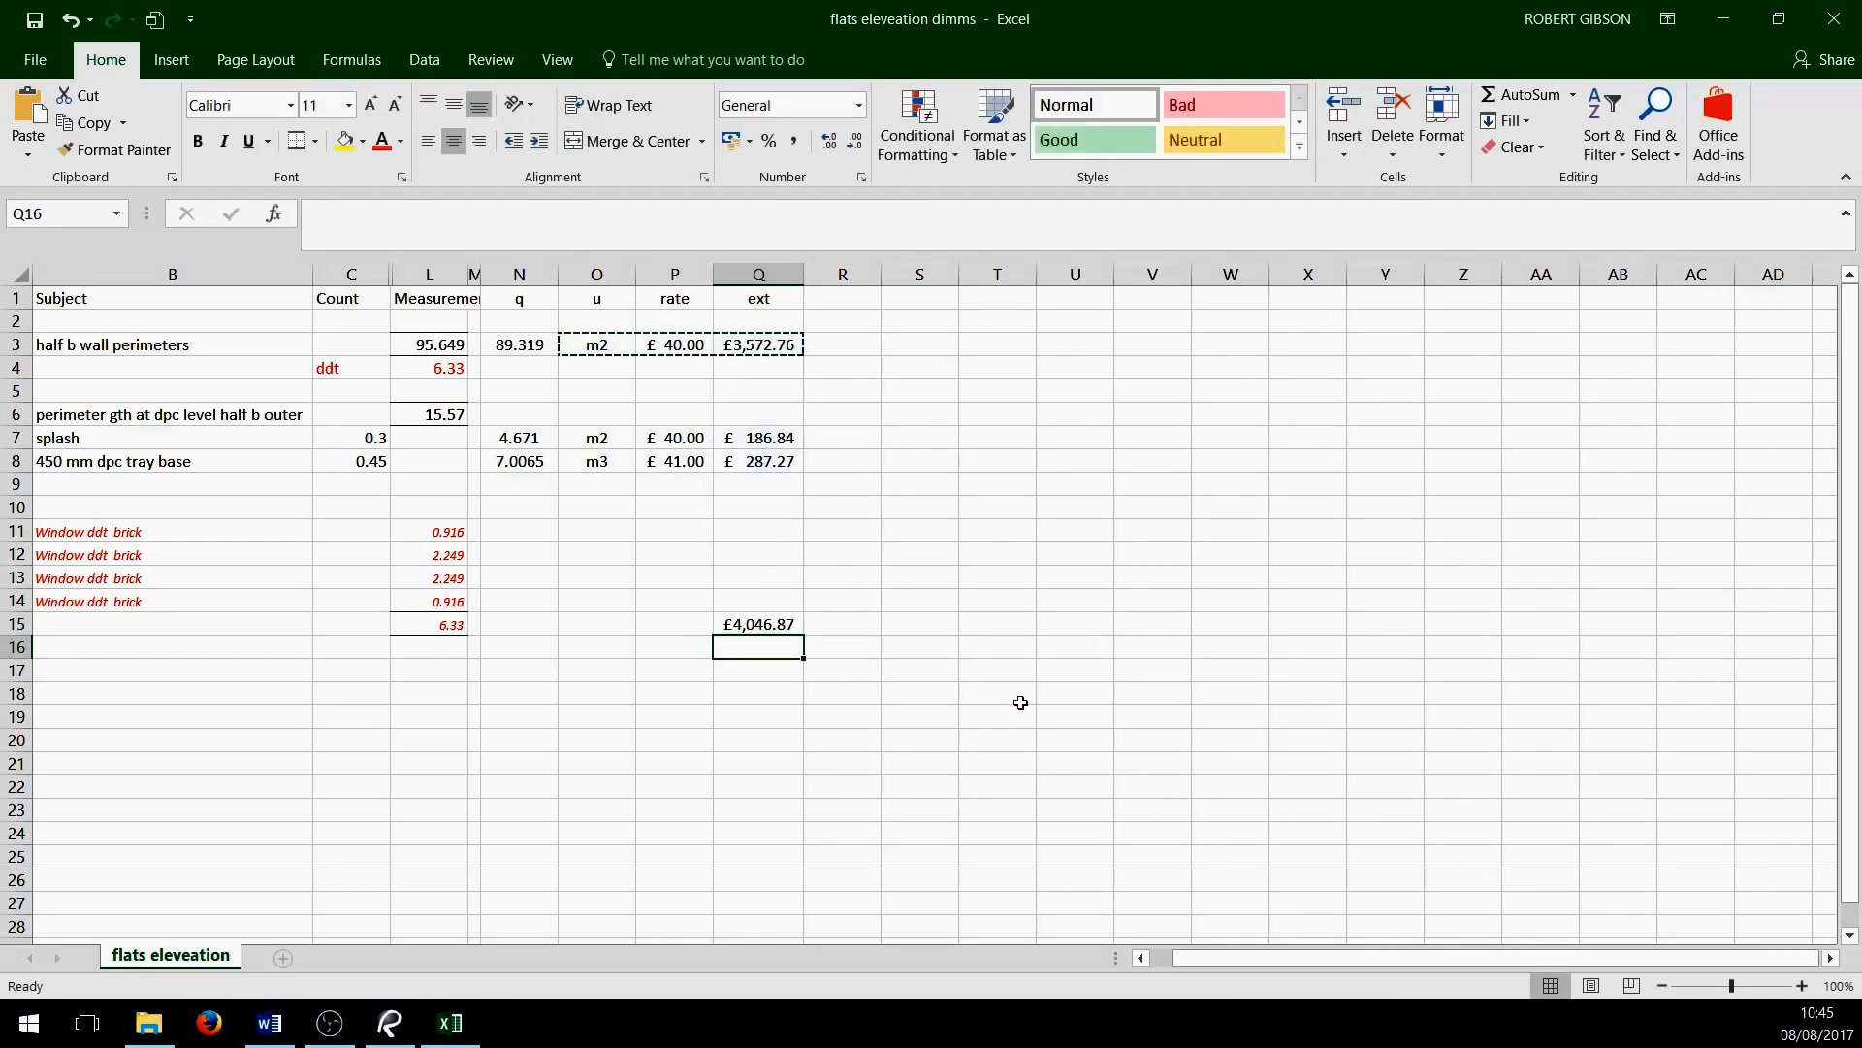
click(1014, 699)
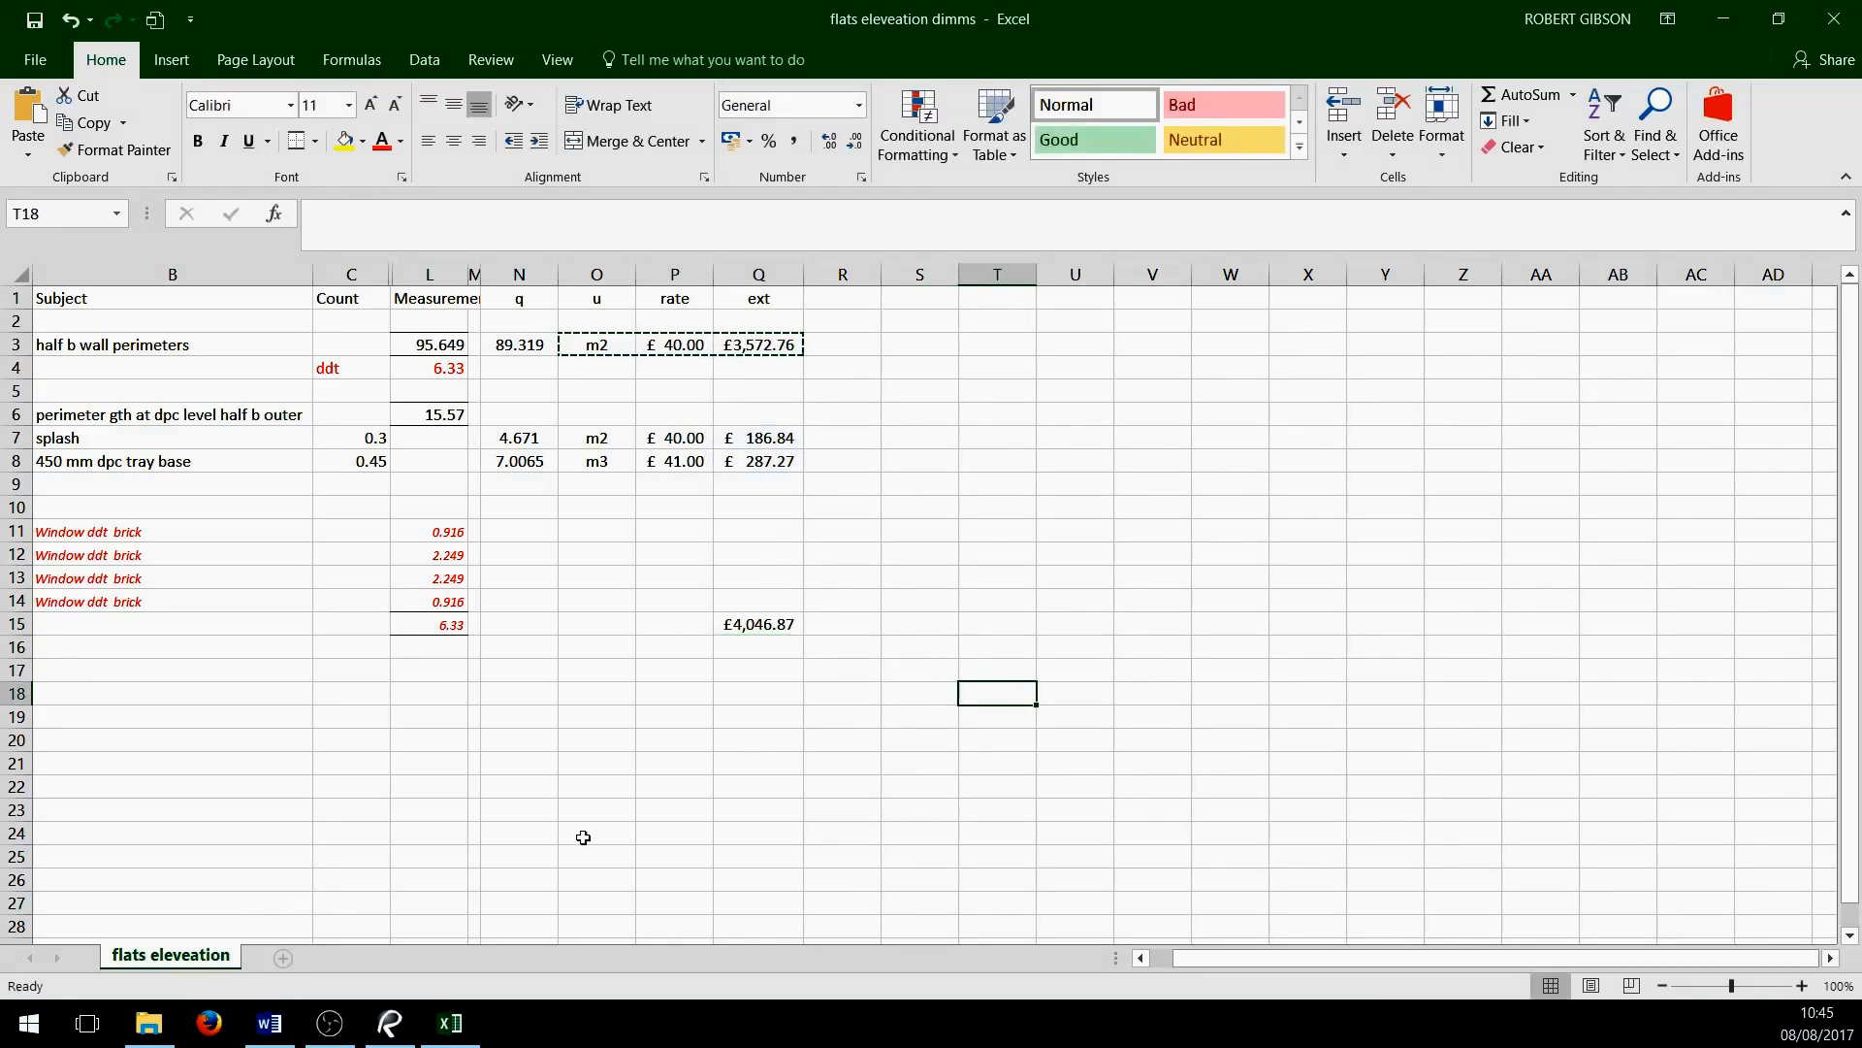
click(899, 468)
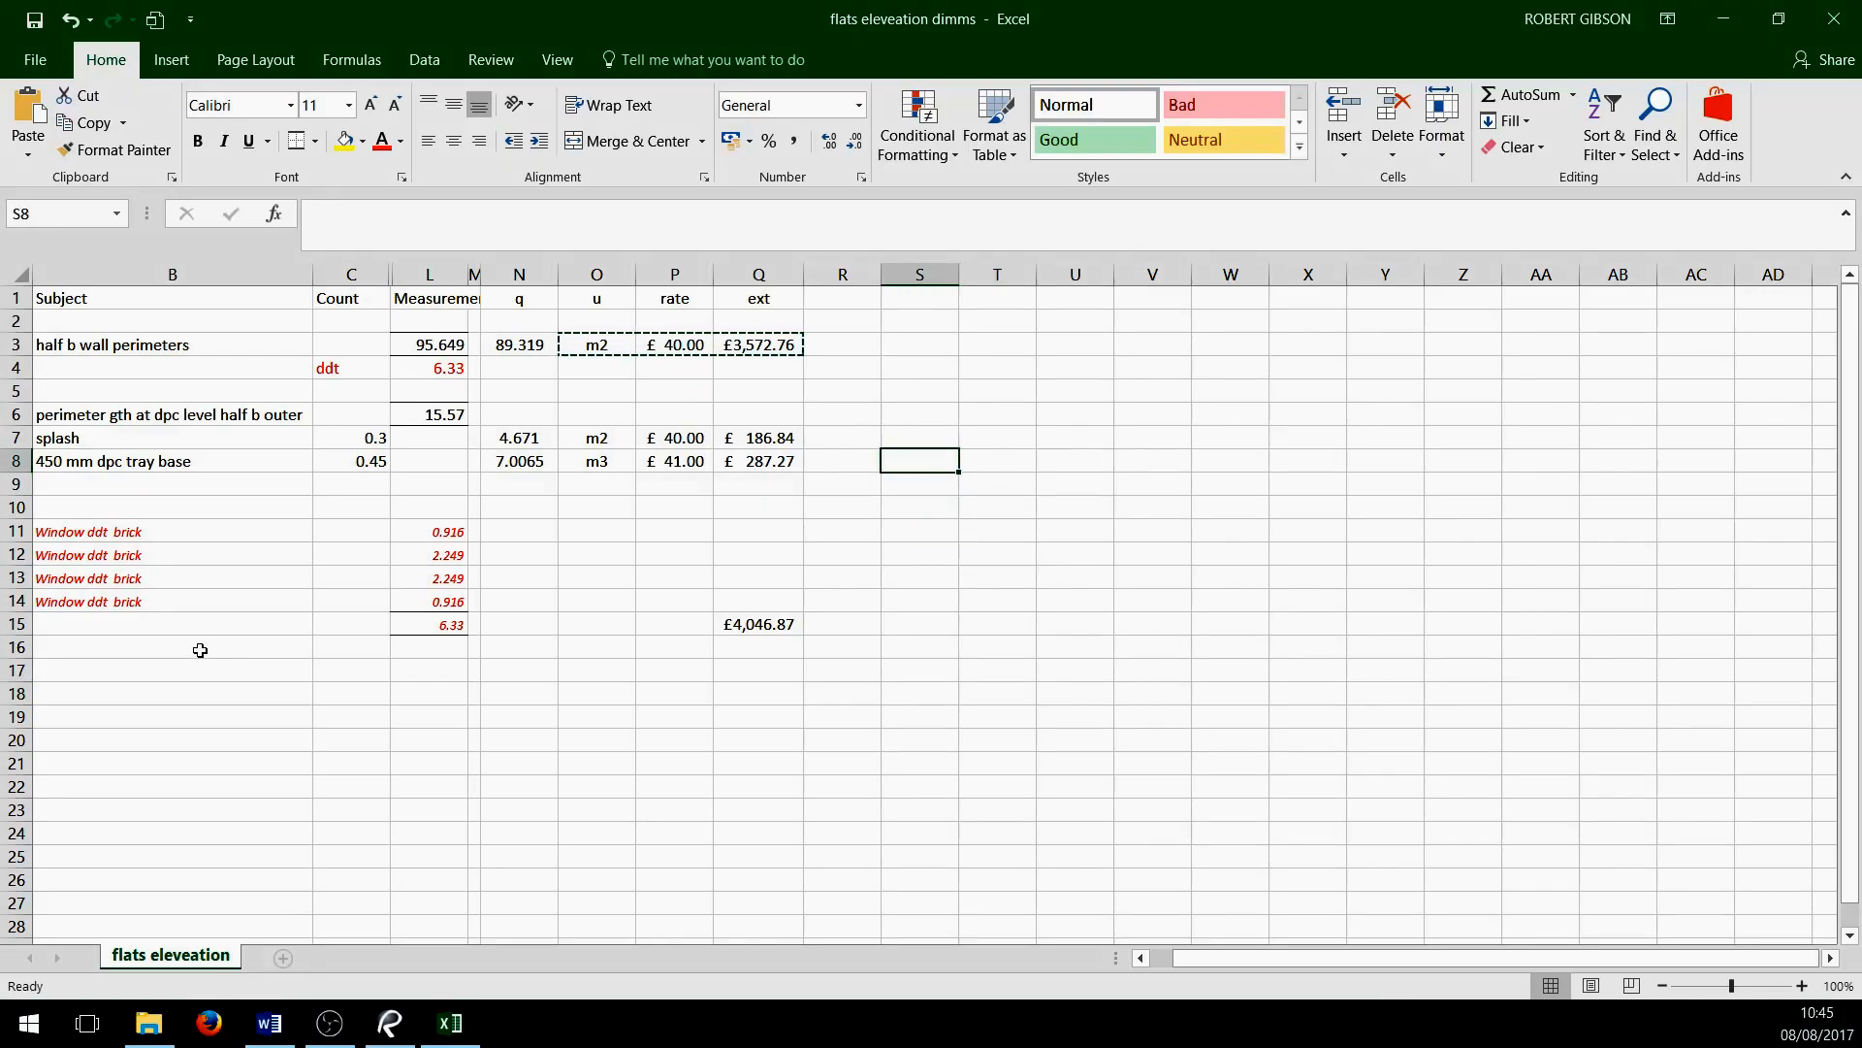
scroll(155, 650, down, 4)
scroll(155, 650, up, 4)
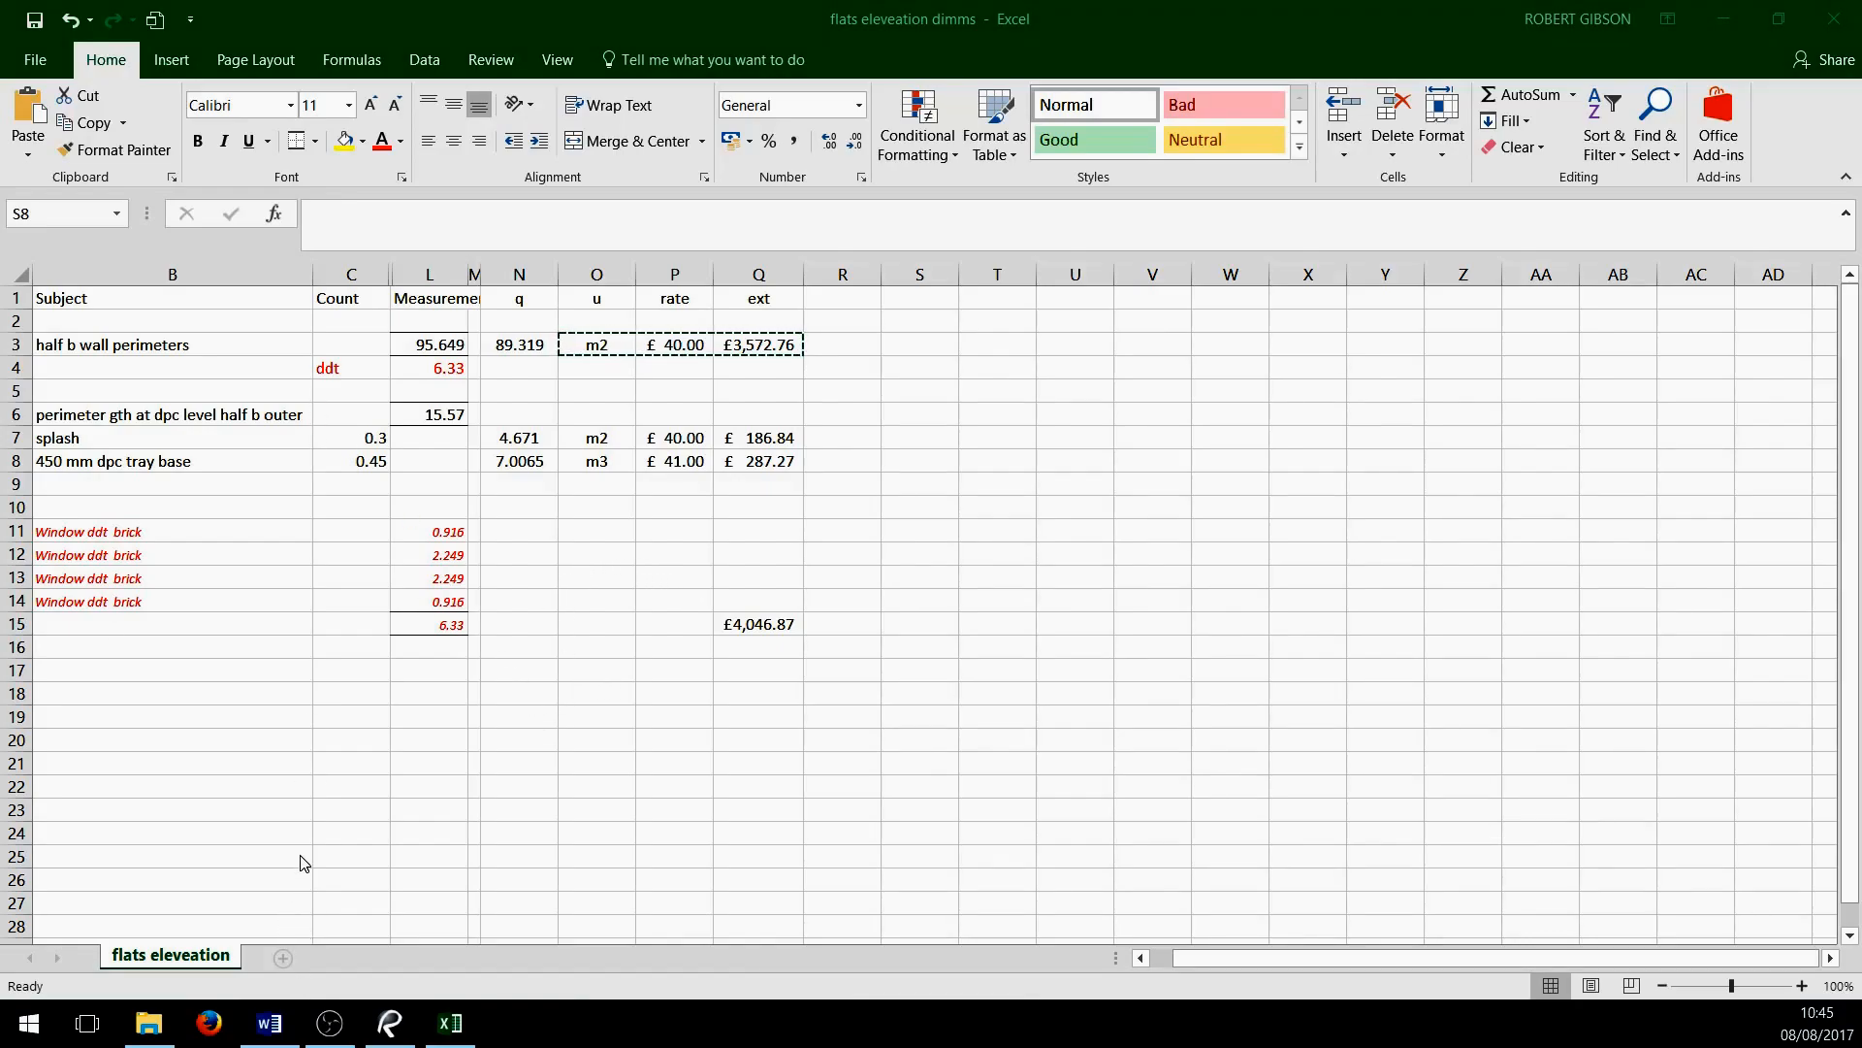
Save the workbook as "flats eleveation dimms" in the "examples for bluebeam" folder, replacing the existing file
click(37, 63)
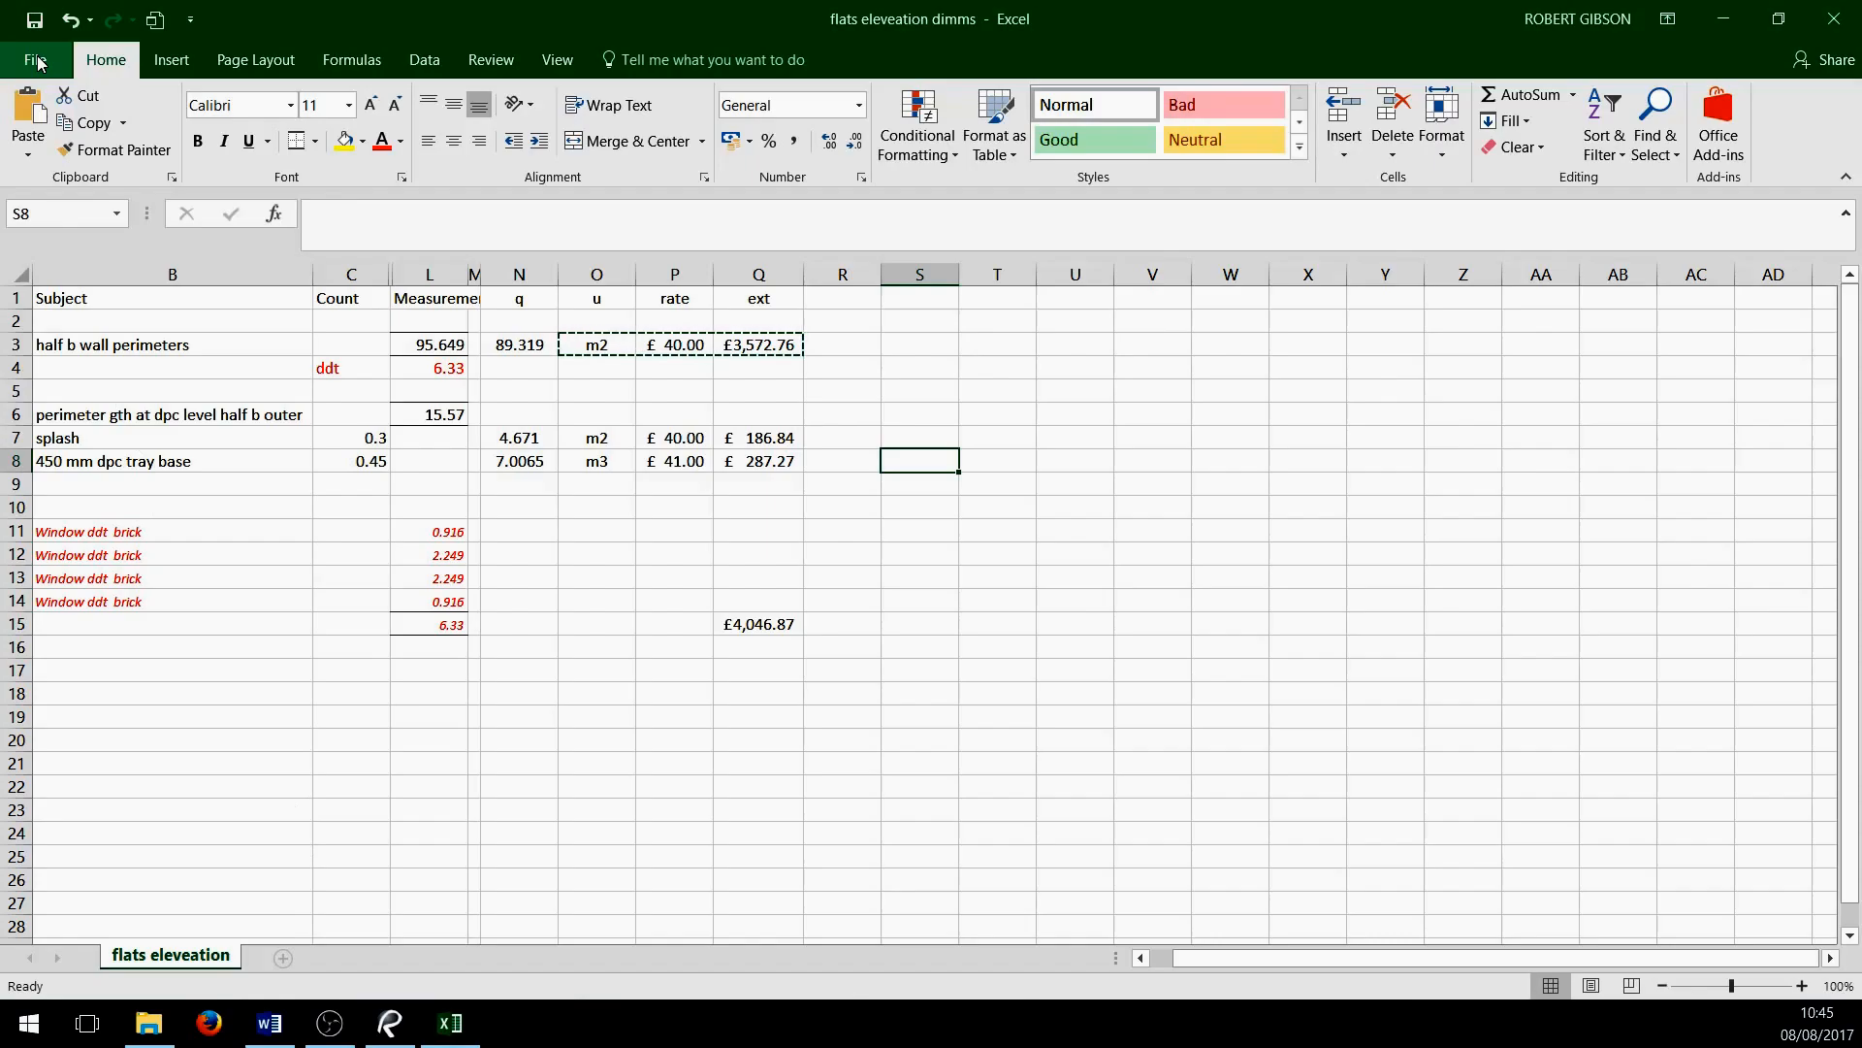
click(37, 60)
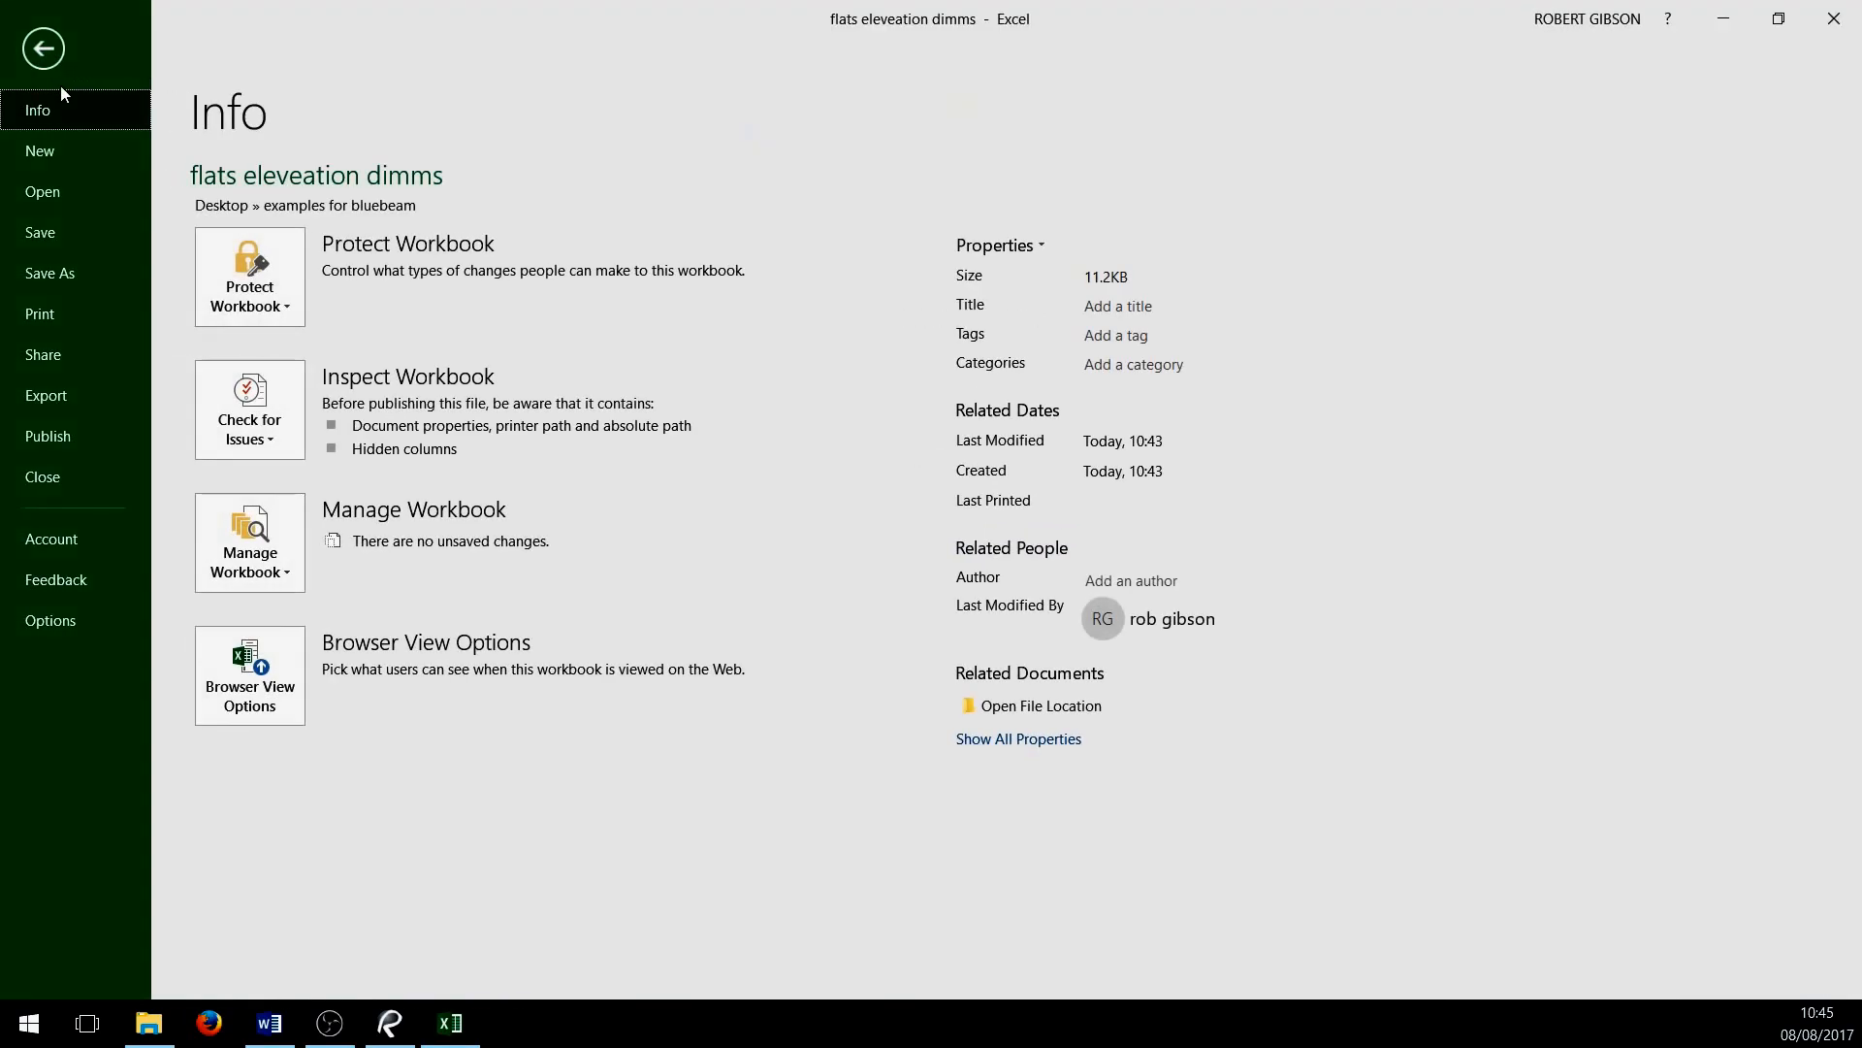
click(54, 275)
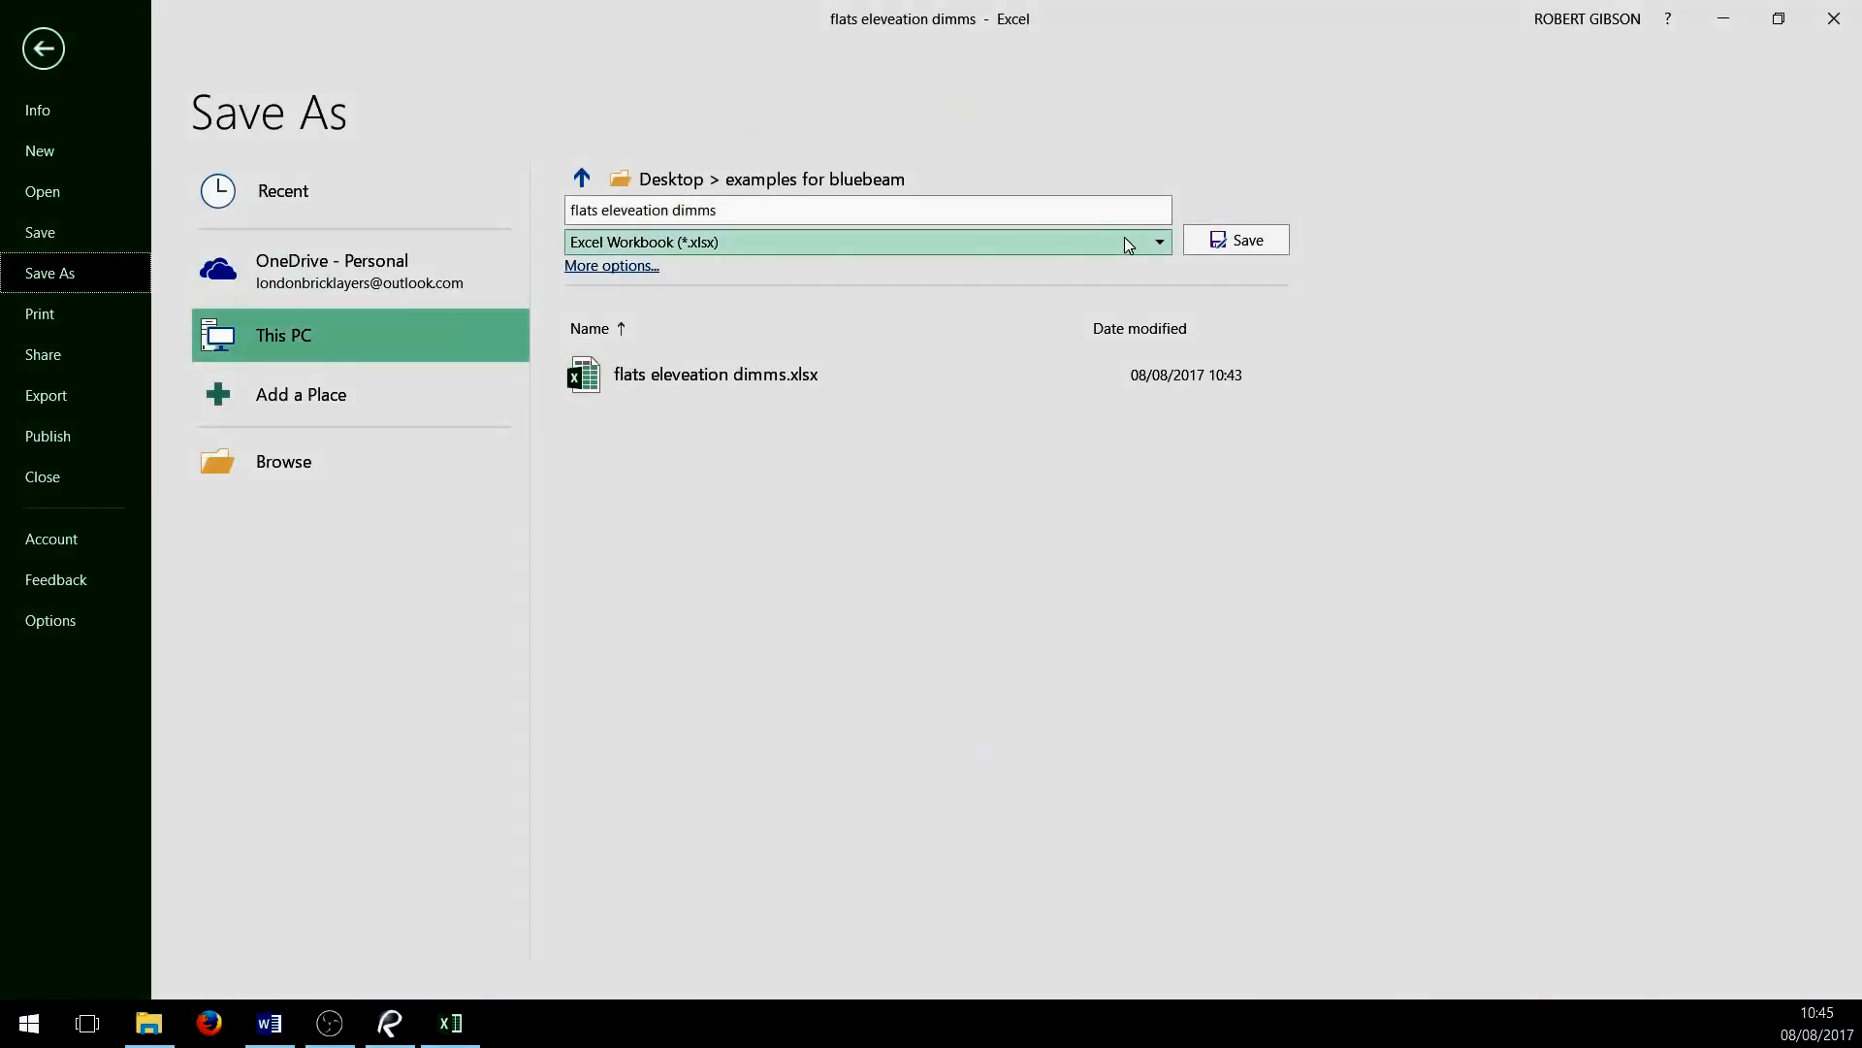
click(1237, 239)
click(985, 603)
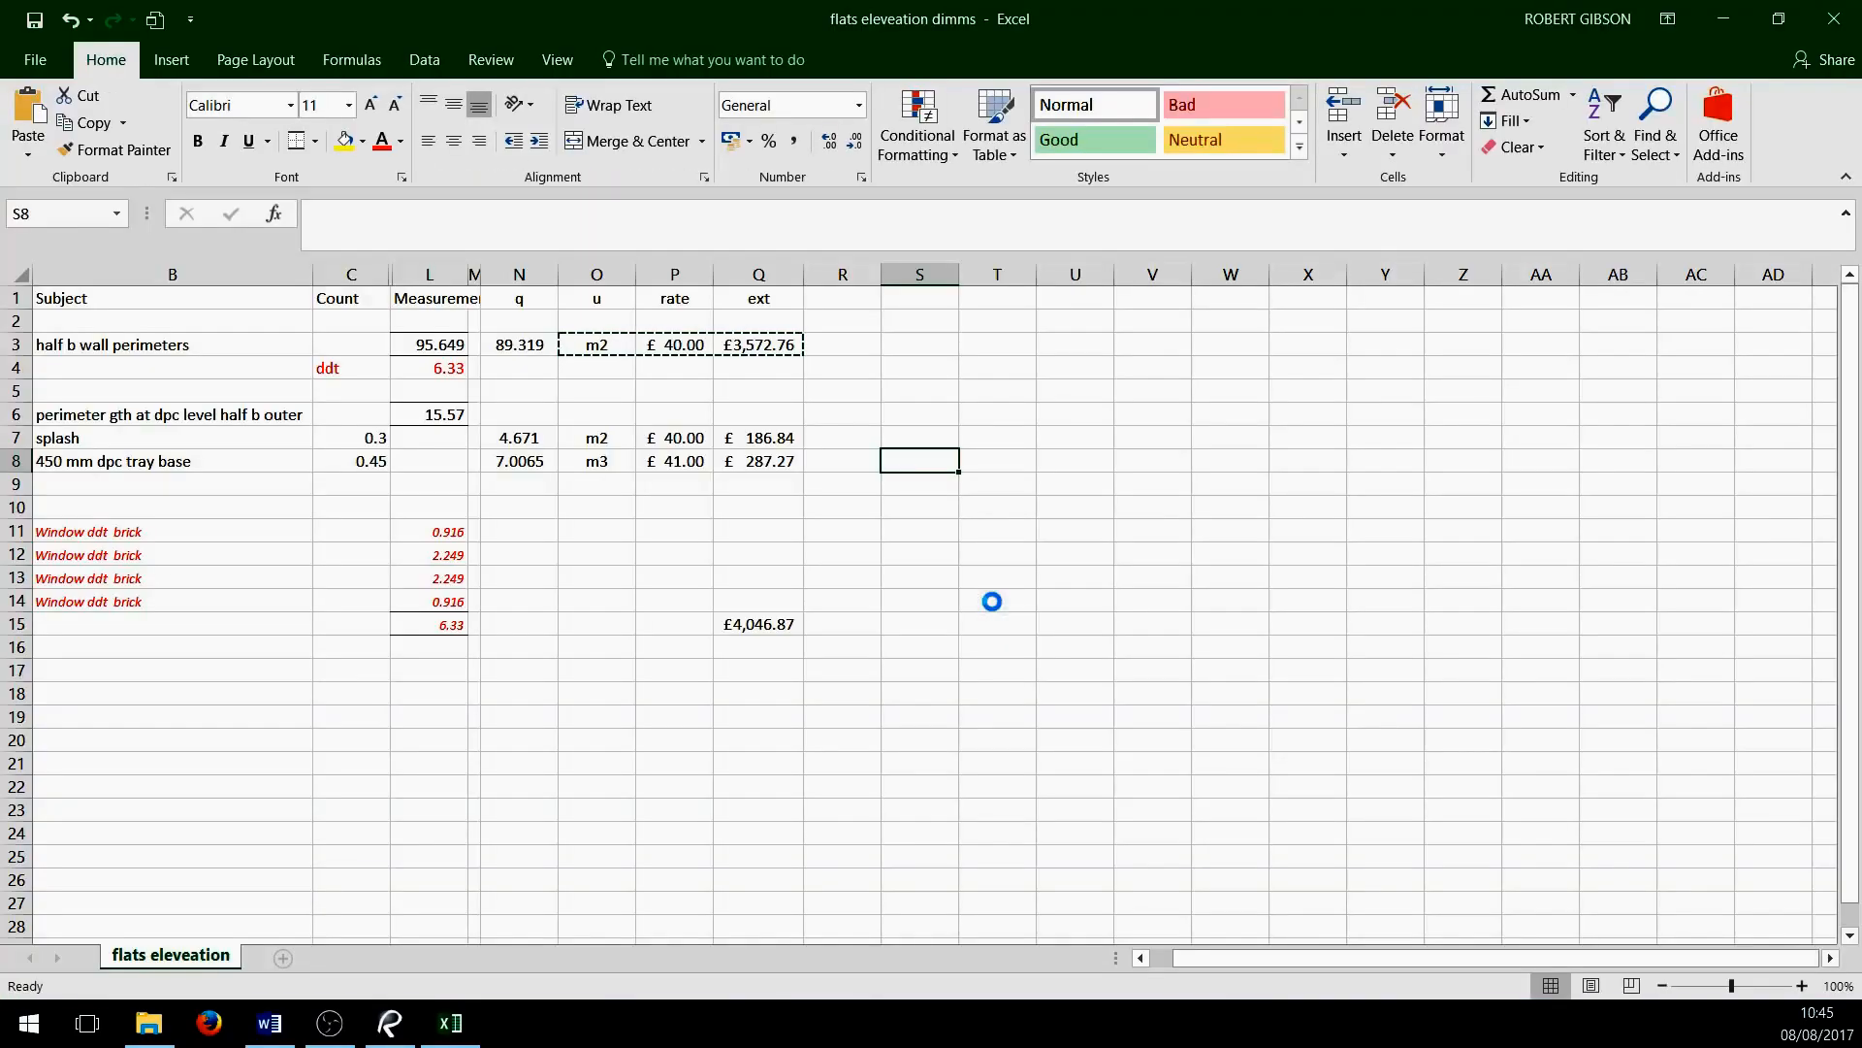
Add top and bottom borders to the extension total in Q15
scroll(922, 616, down, 2)
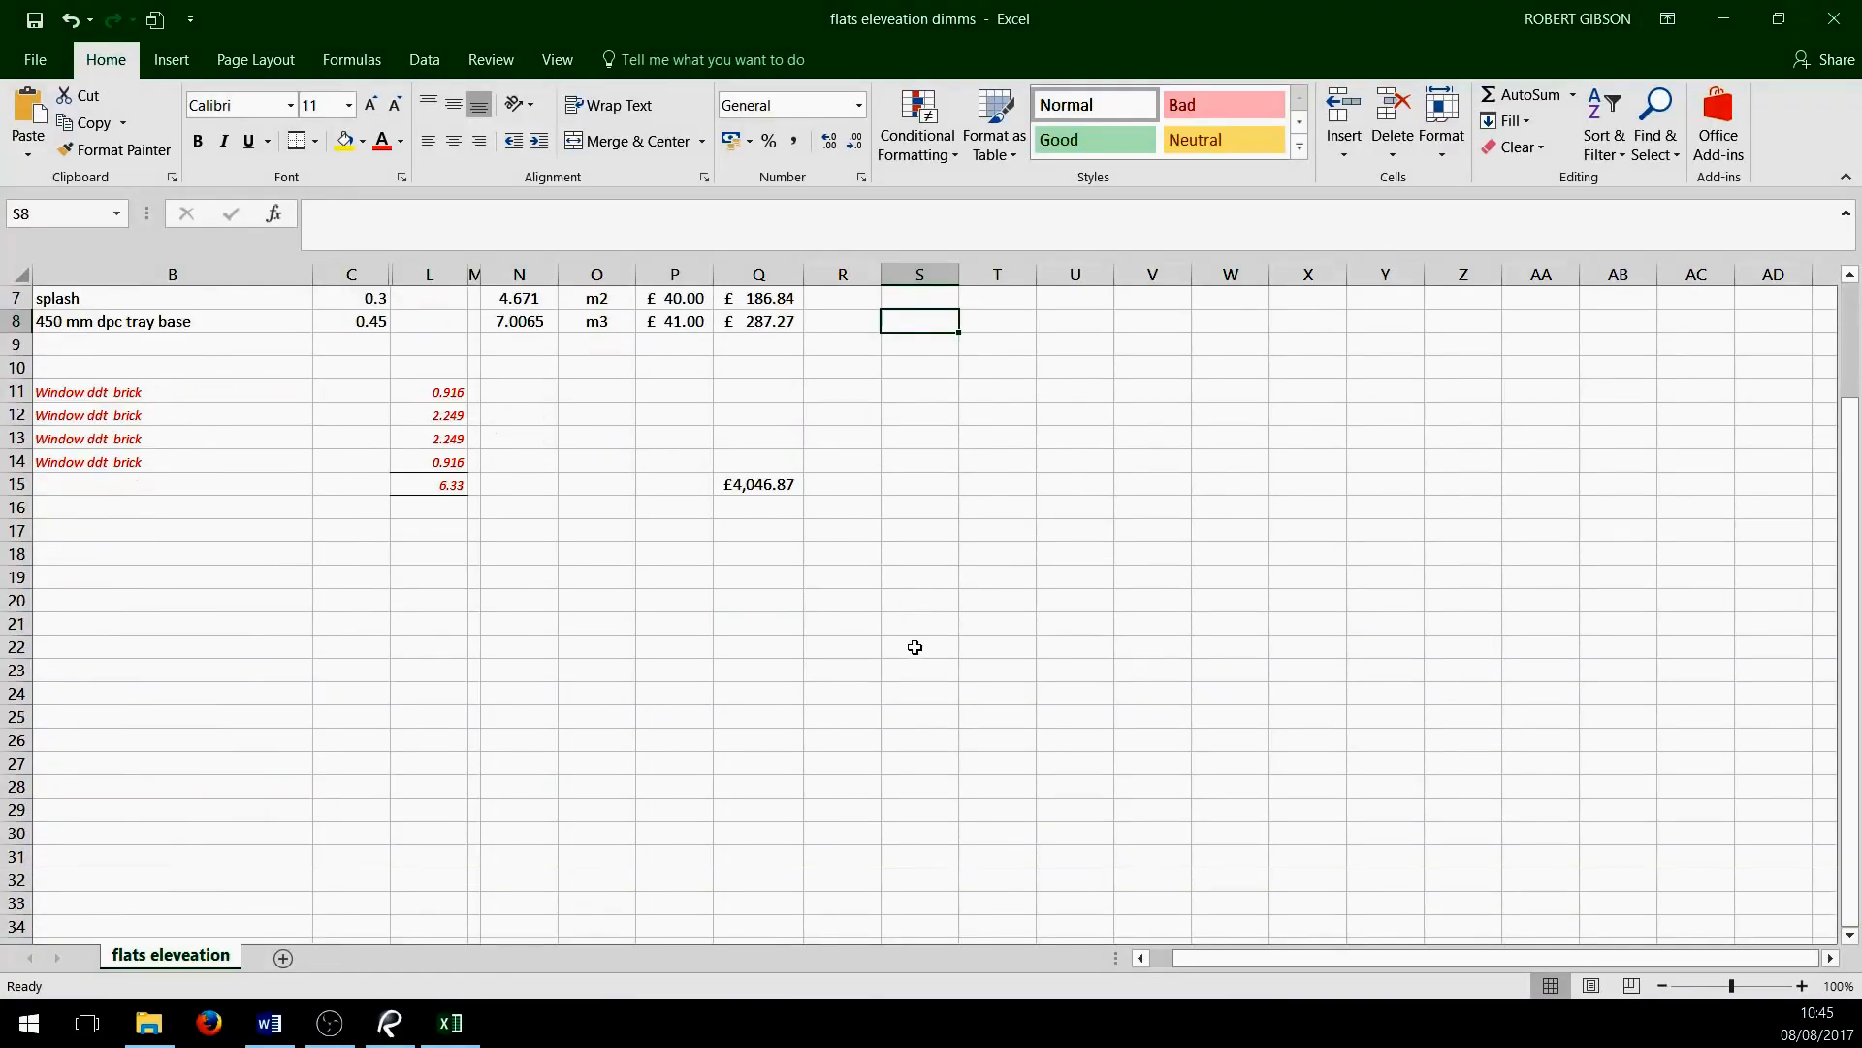
scroll(912, 631, up, 2)
click(719, 840)
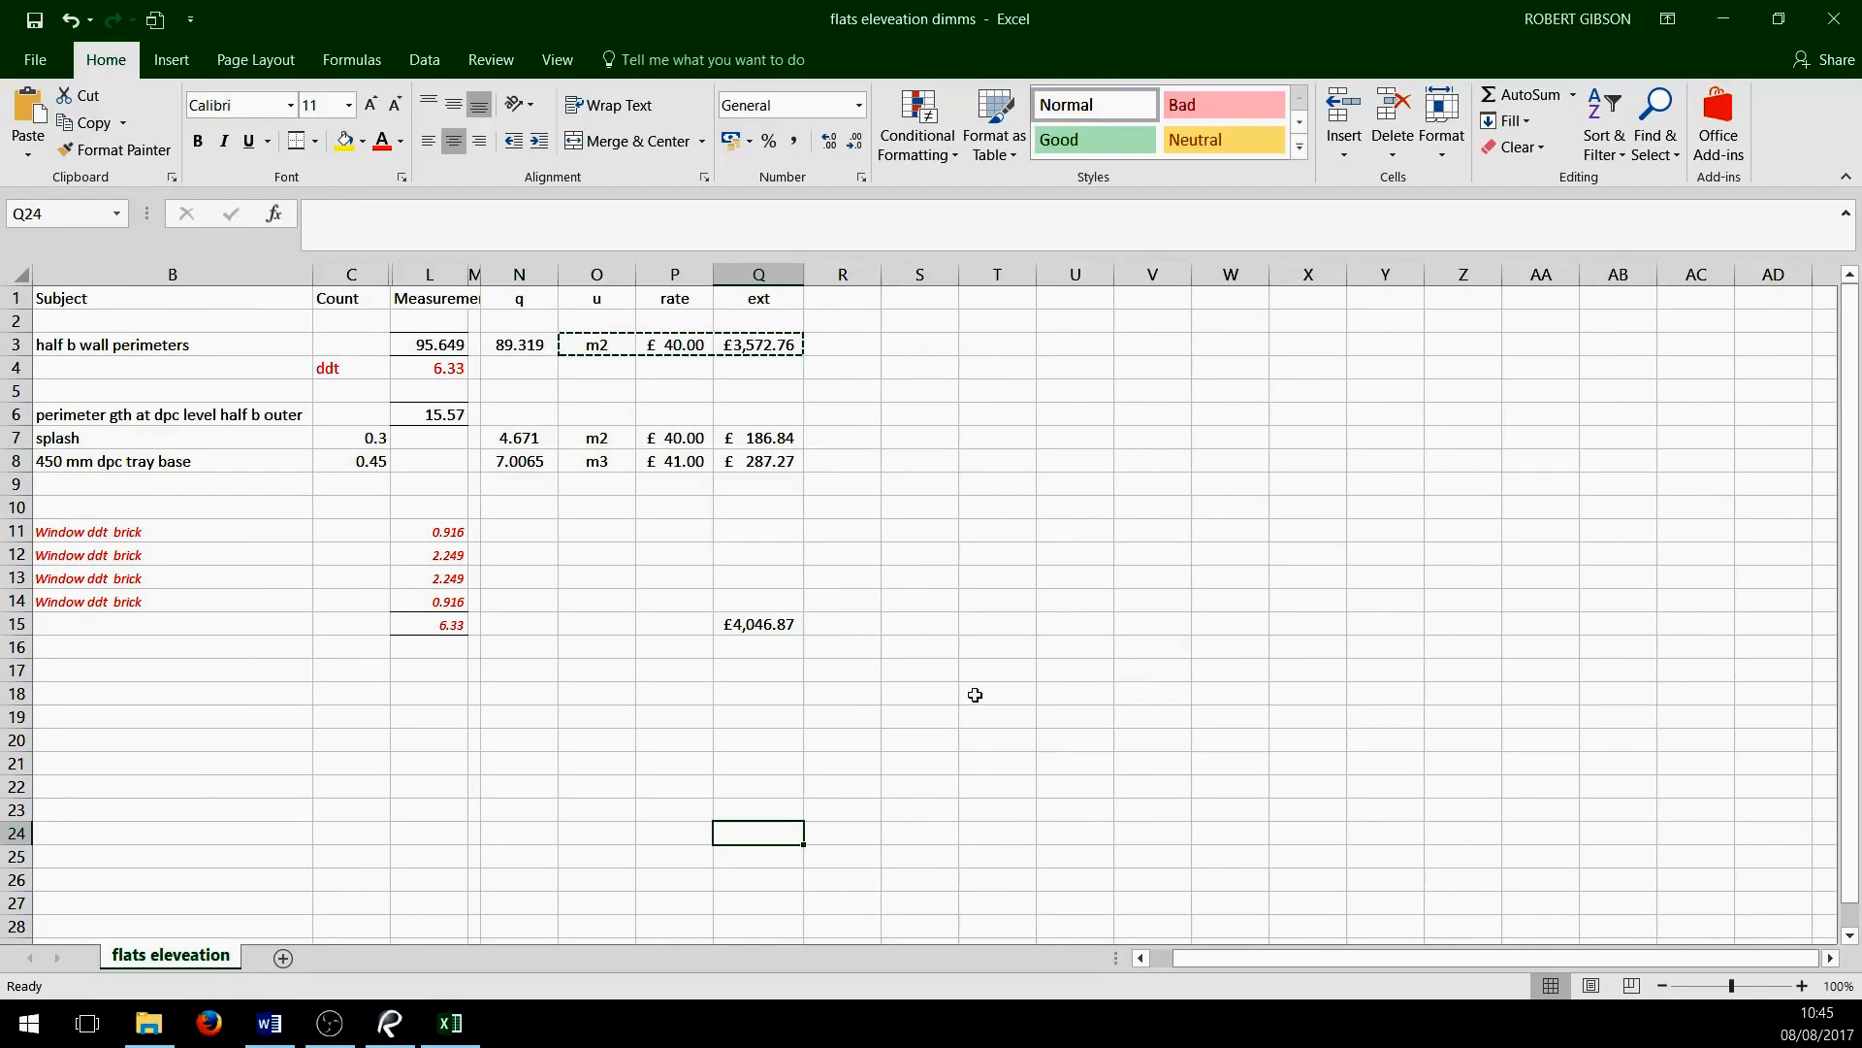
click(778, 625)
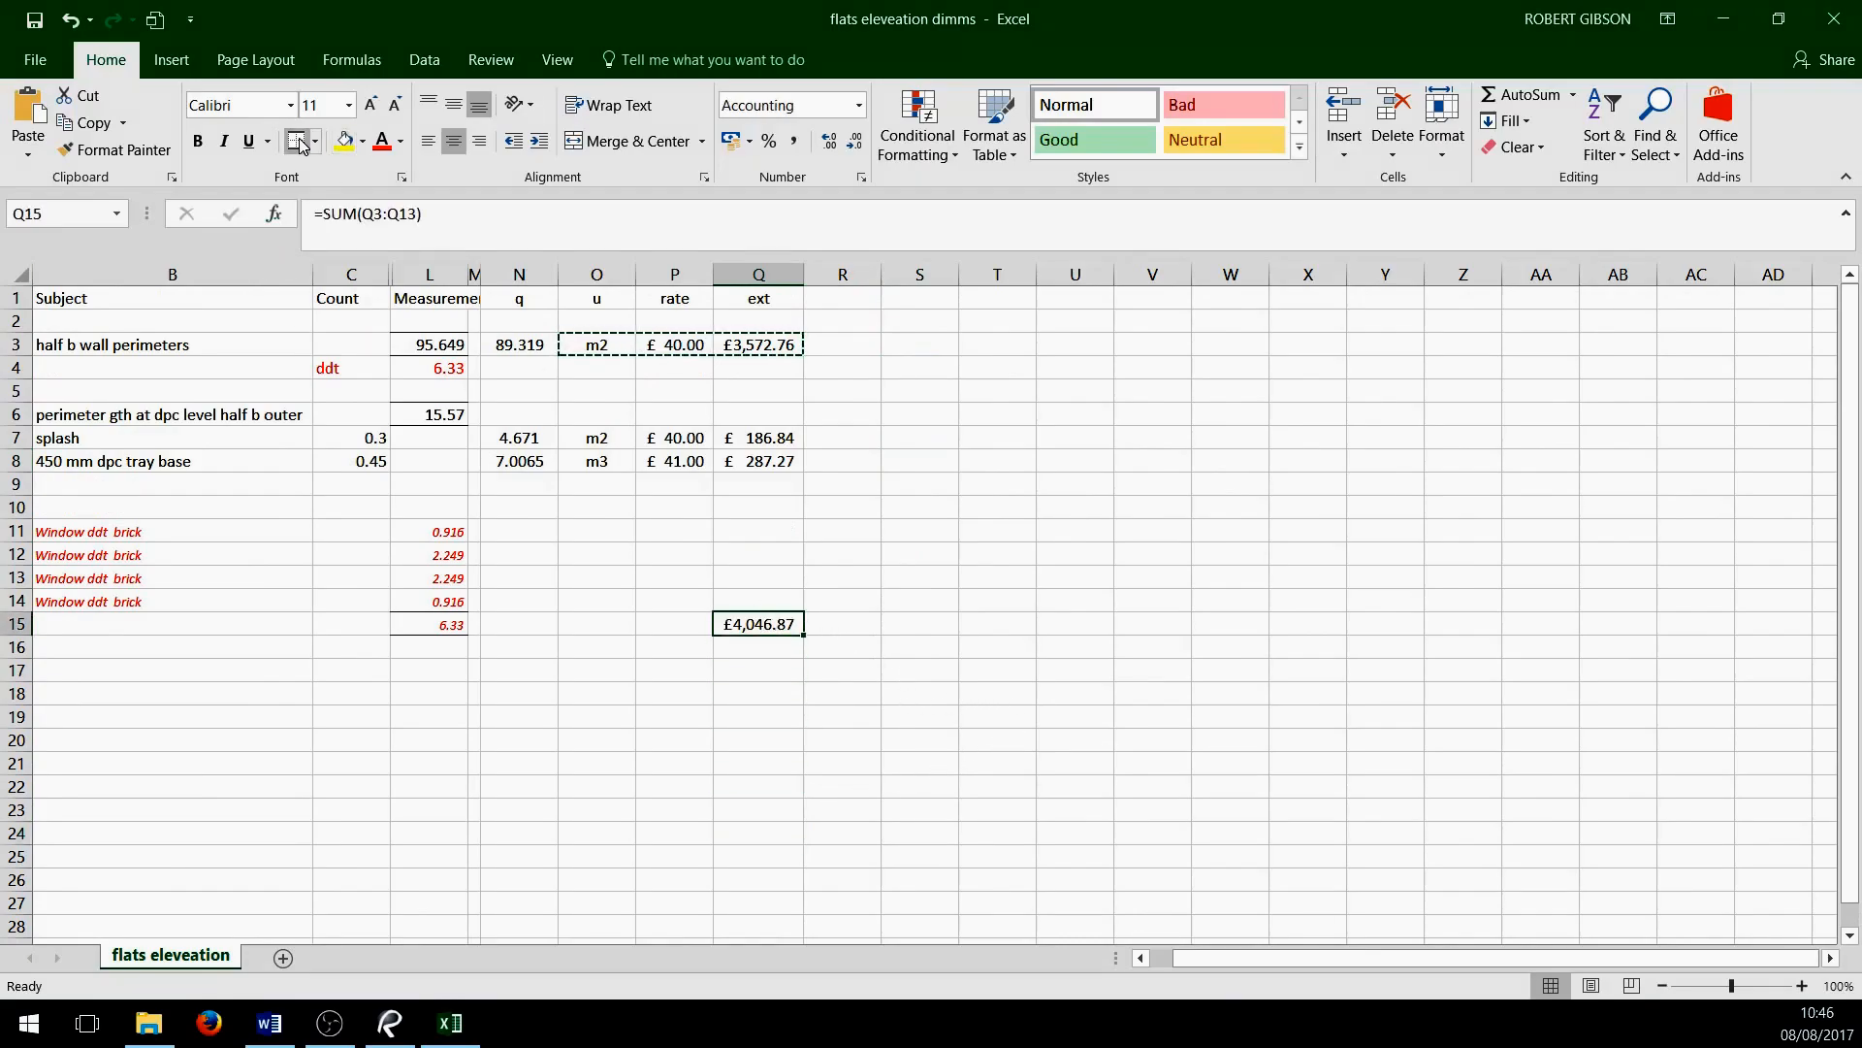
click(1099, 912)
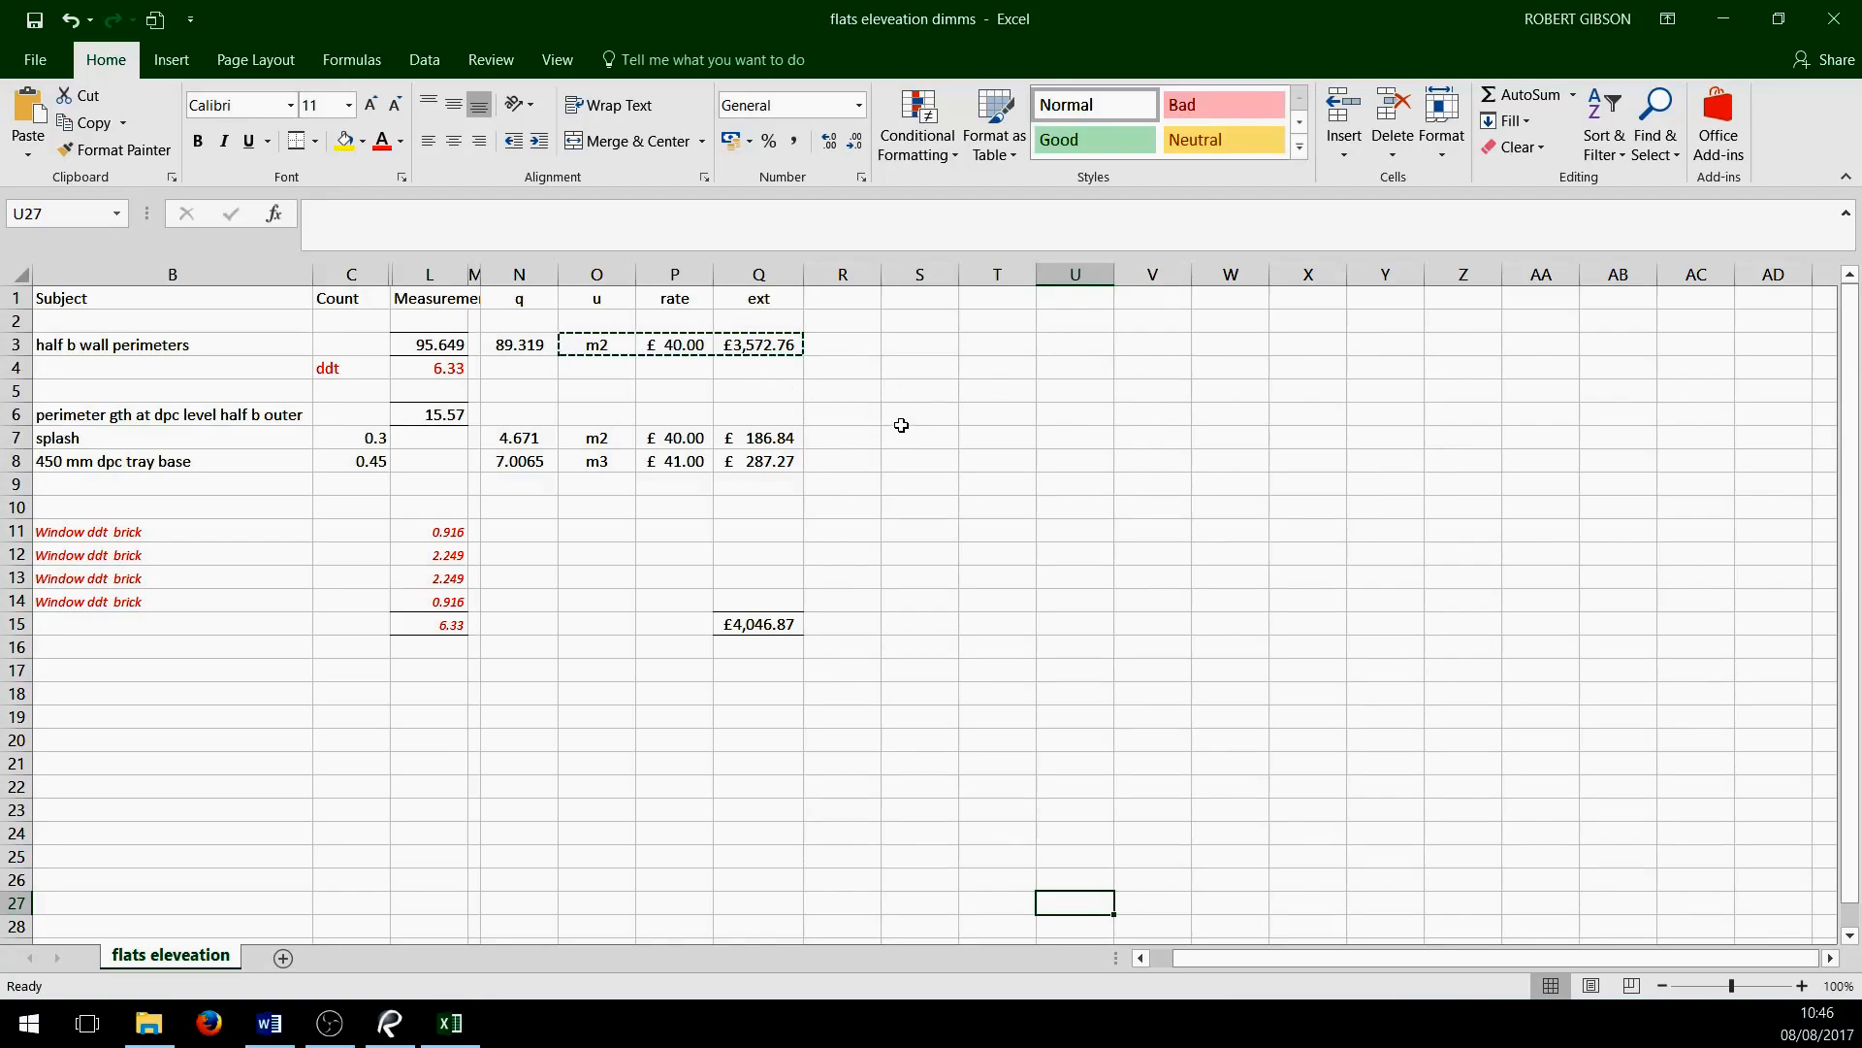
Embed the "flats markup 3" PDF from file as an icon and place it over columns S and T beside the schedule
click(997, 319)
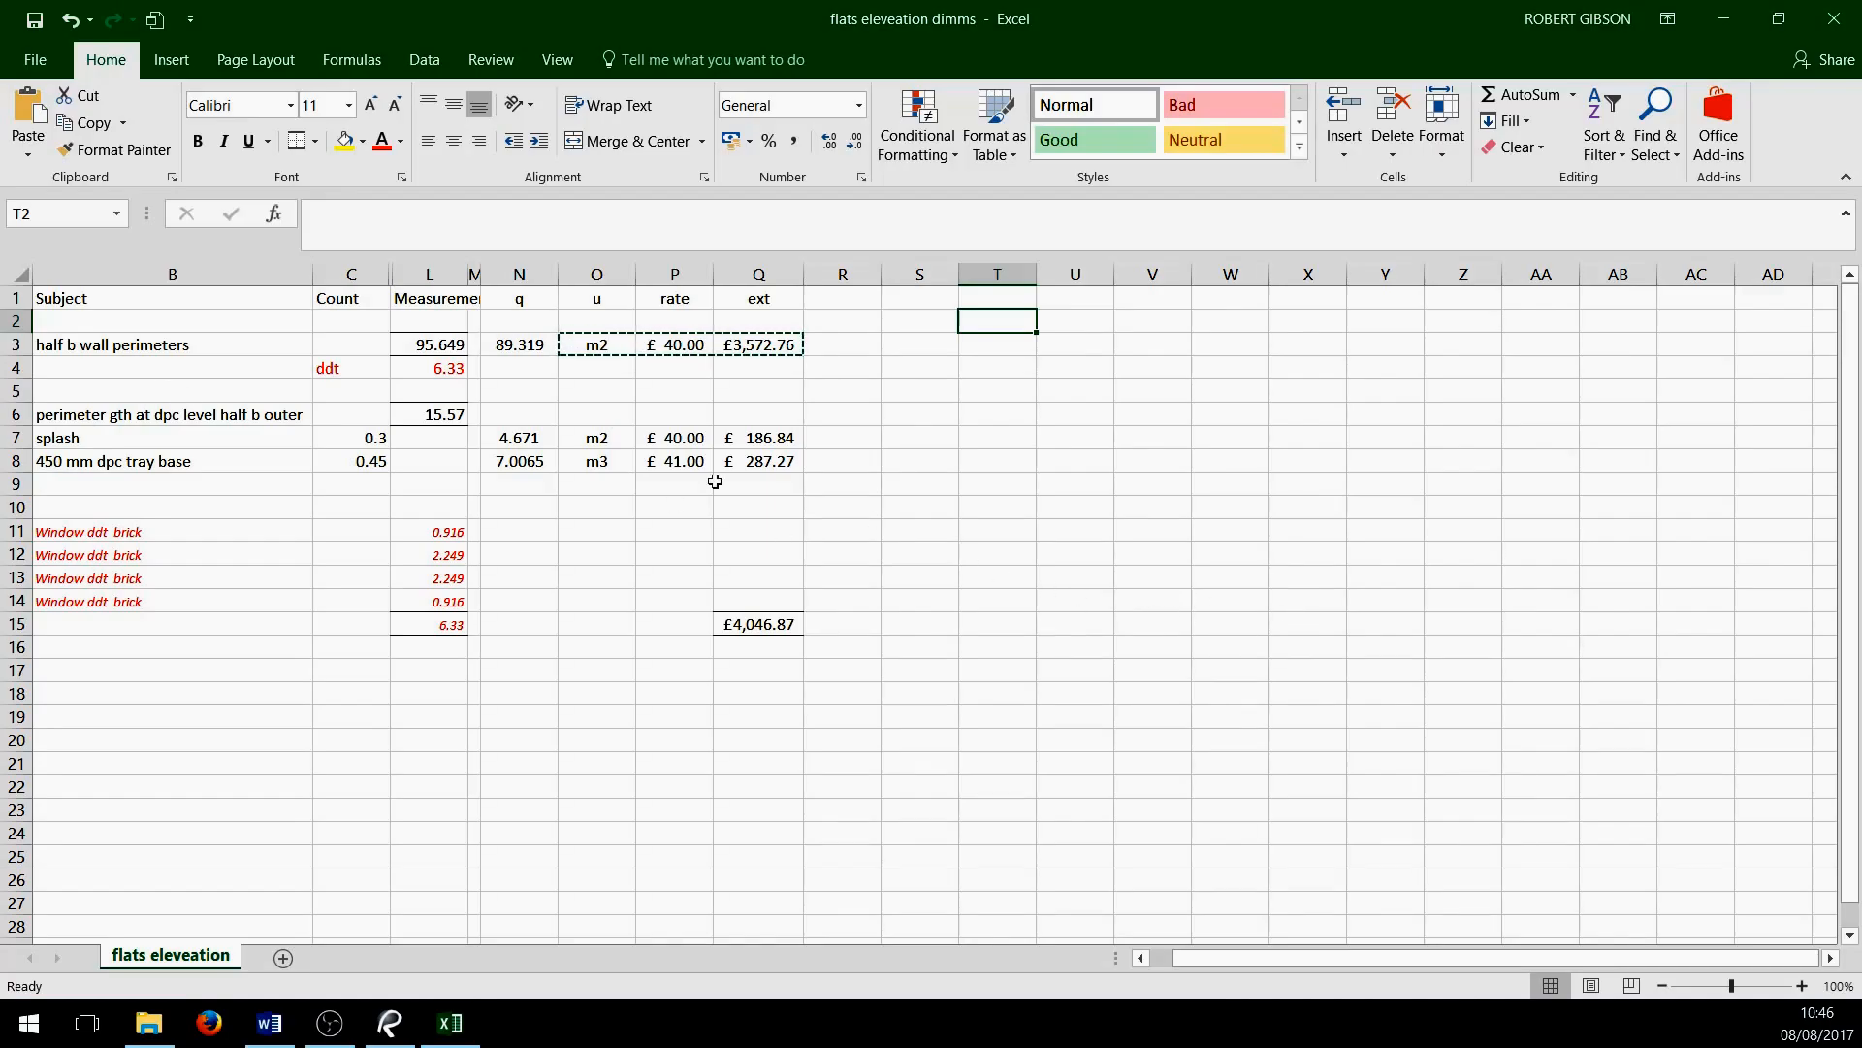
click(152, 21)
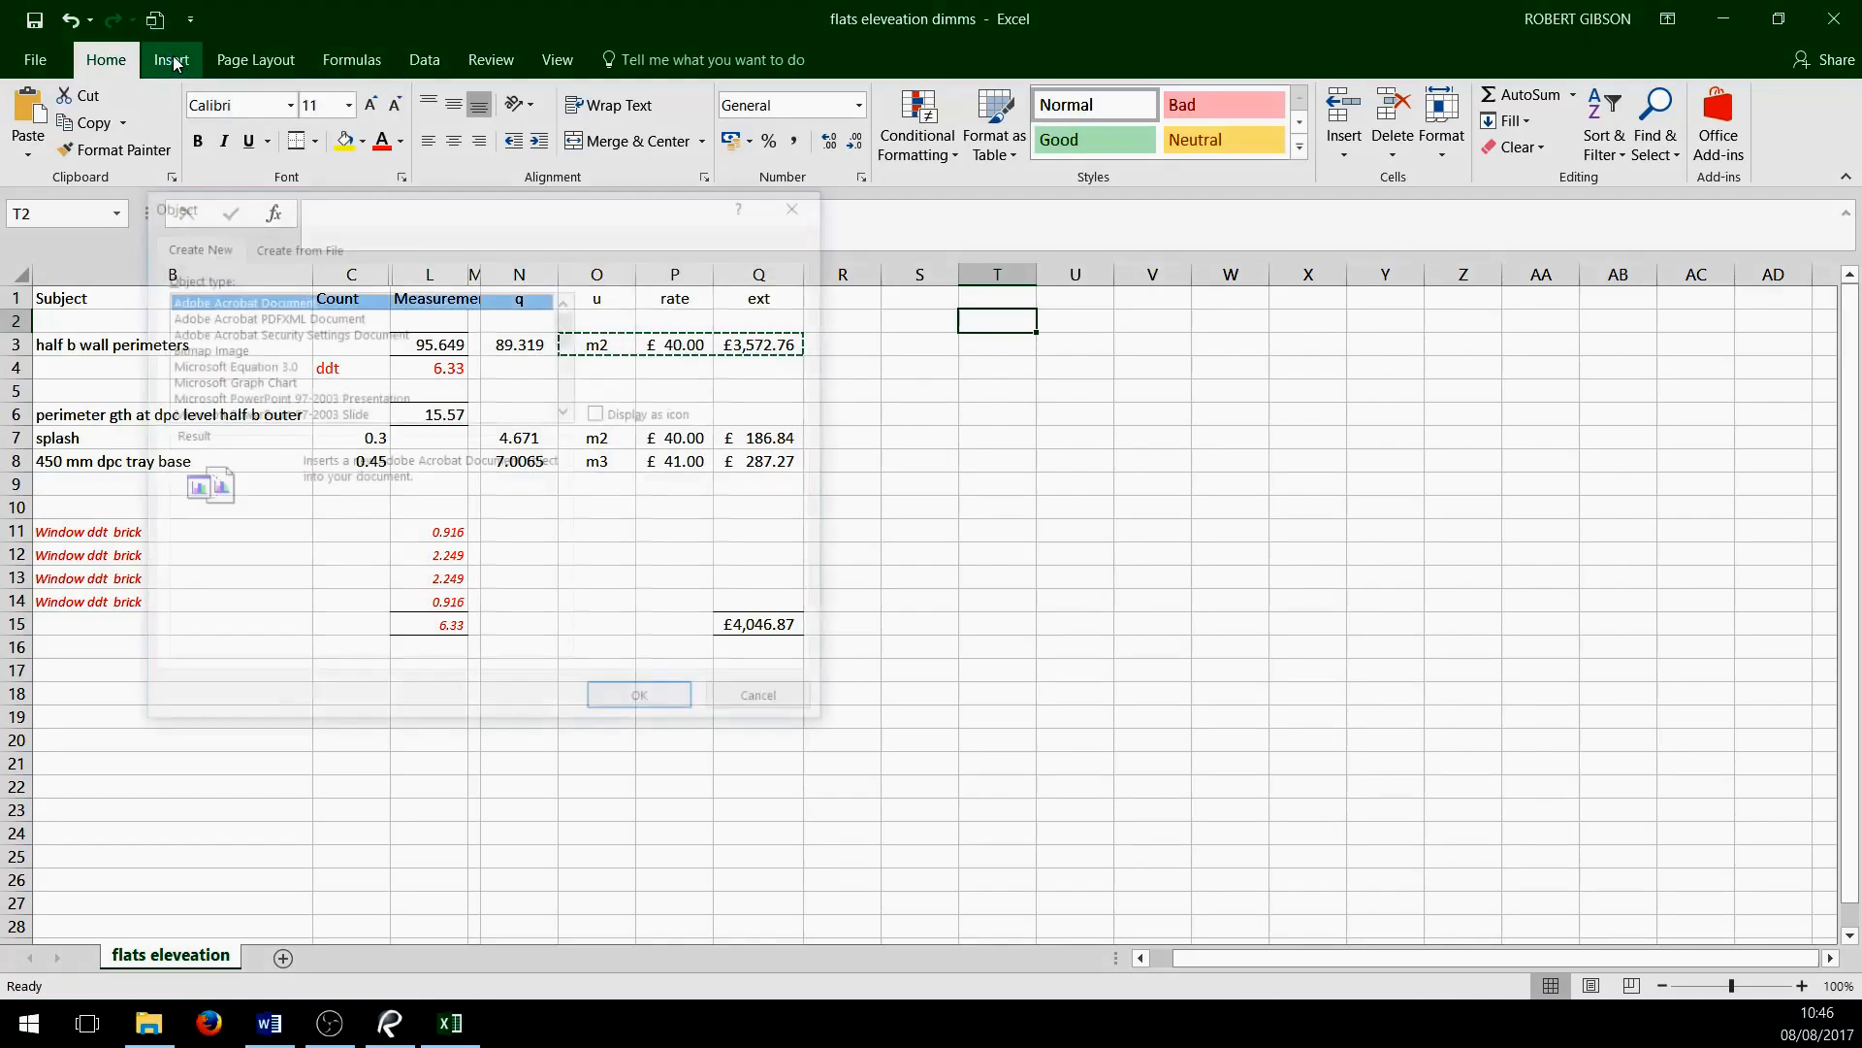
click(301, 244)
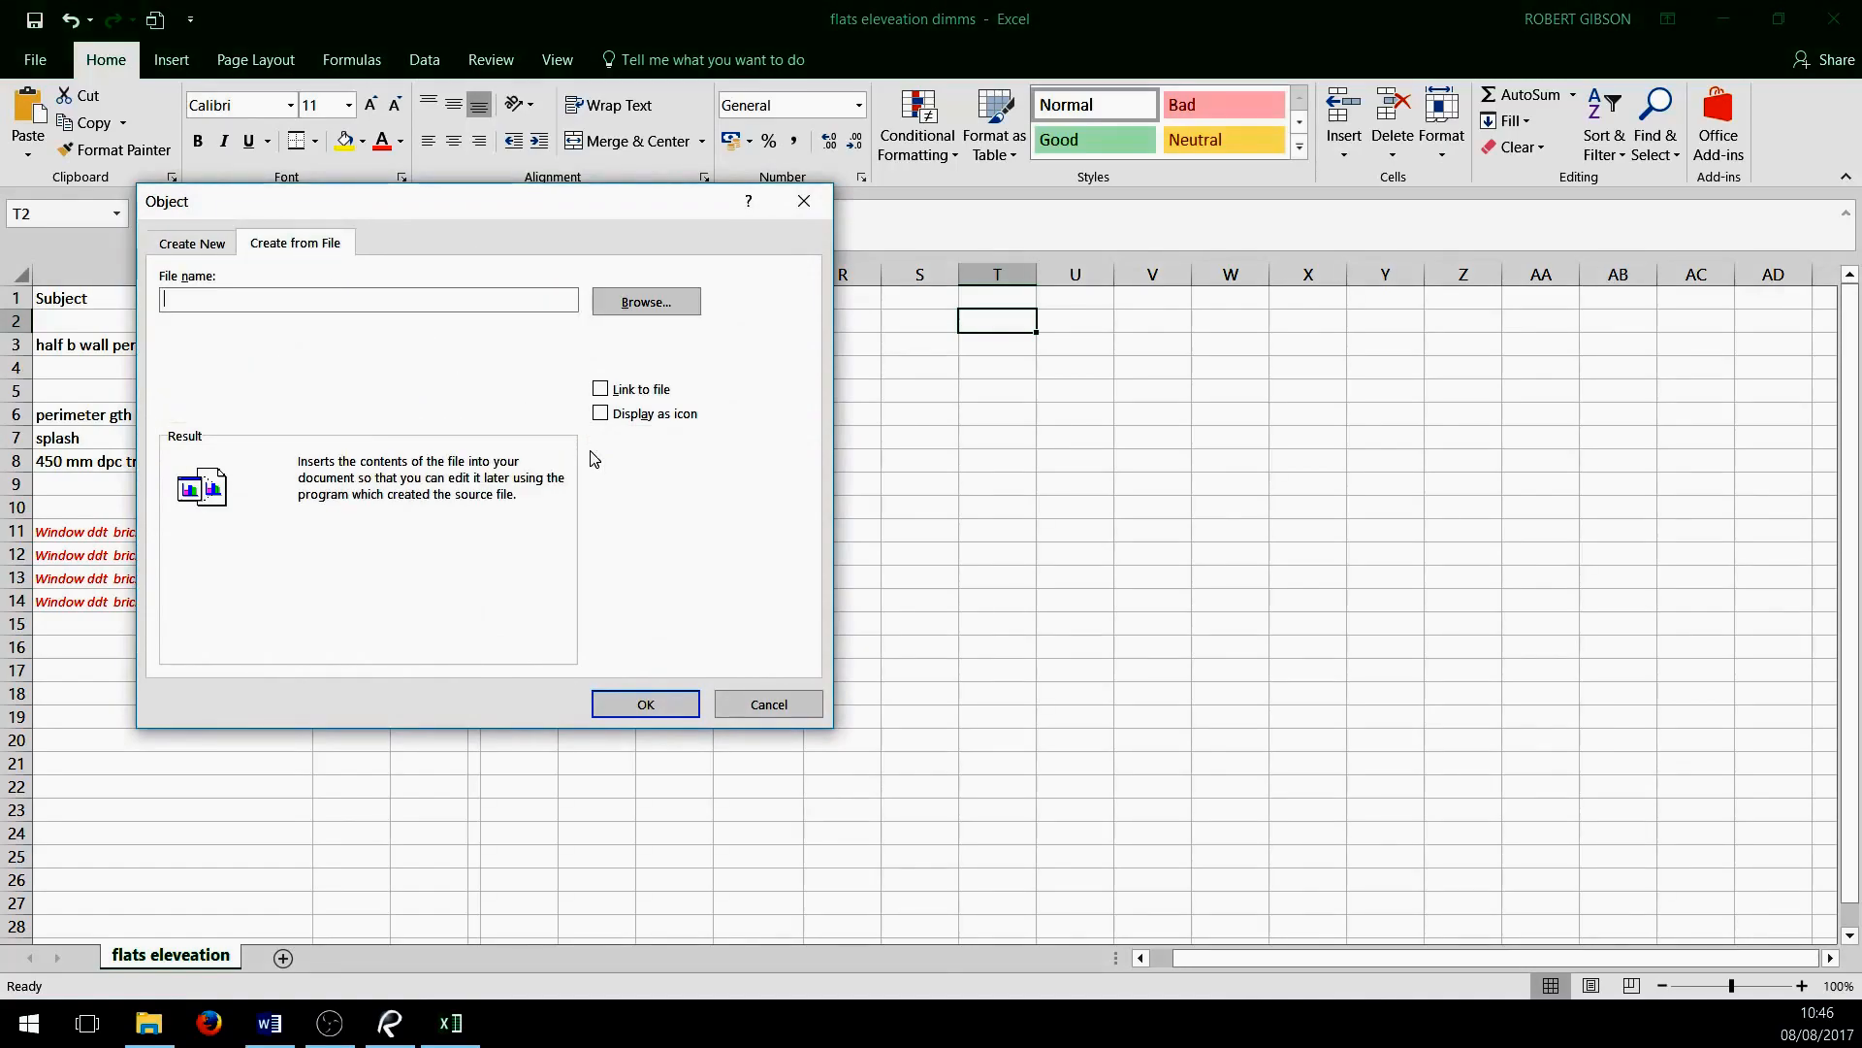
click(600, 415)
click(644, 302)
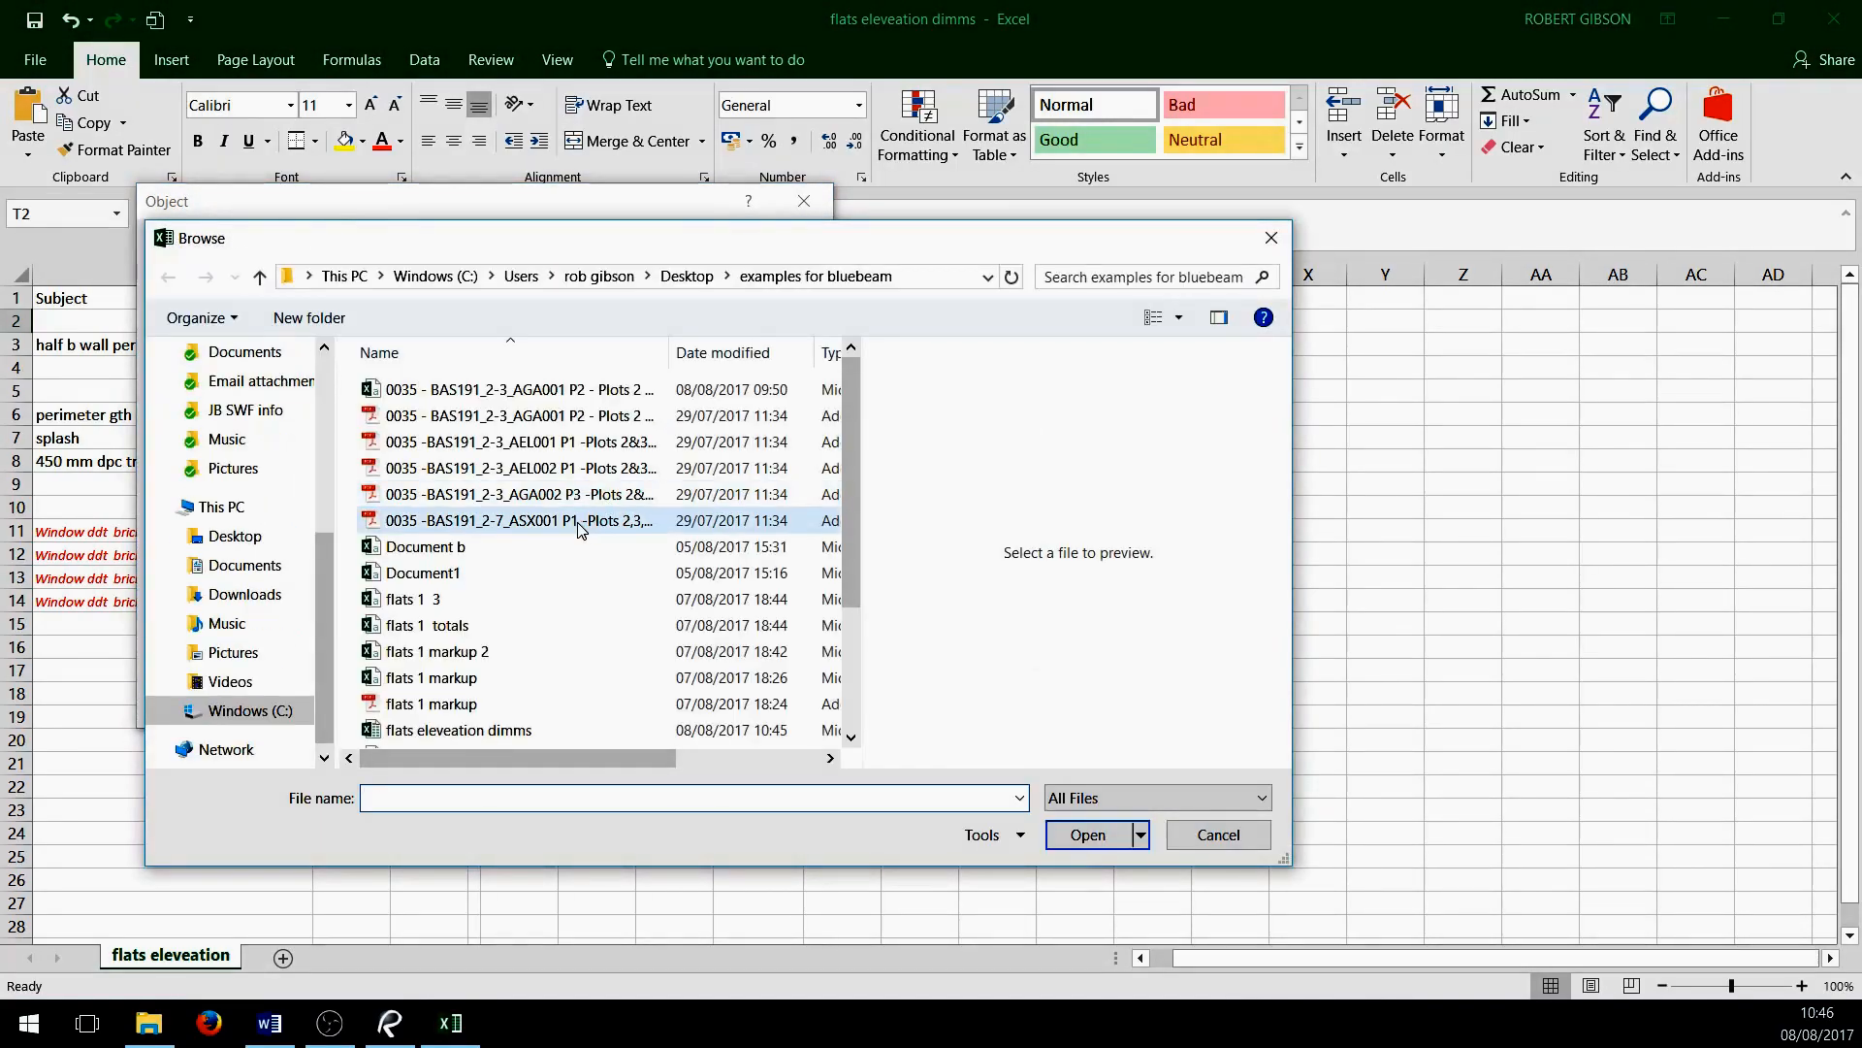
click(851, 737)
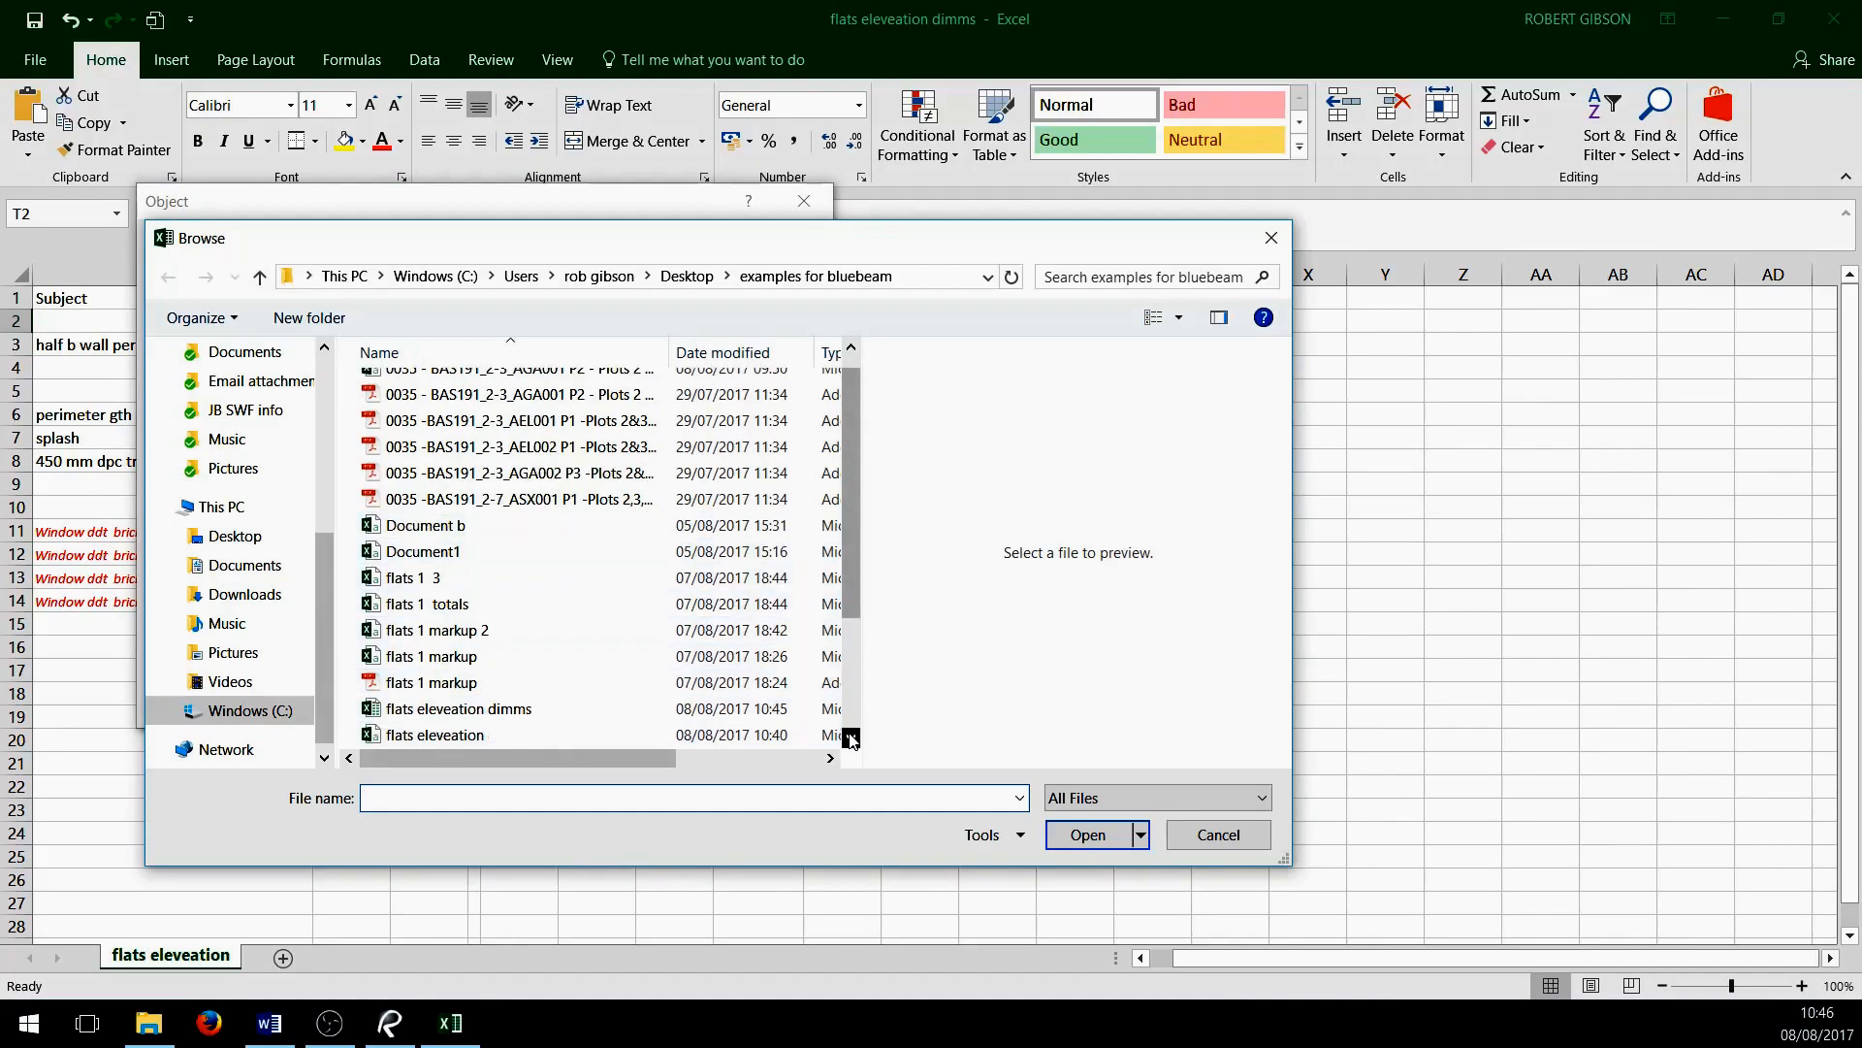
scroll(851, 737, down, 2)
double_click(475, 739)
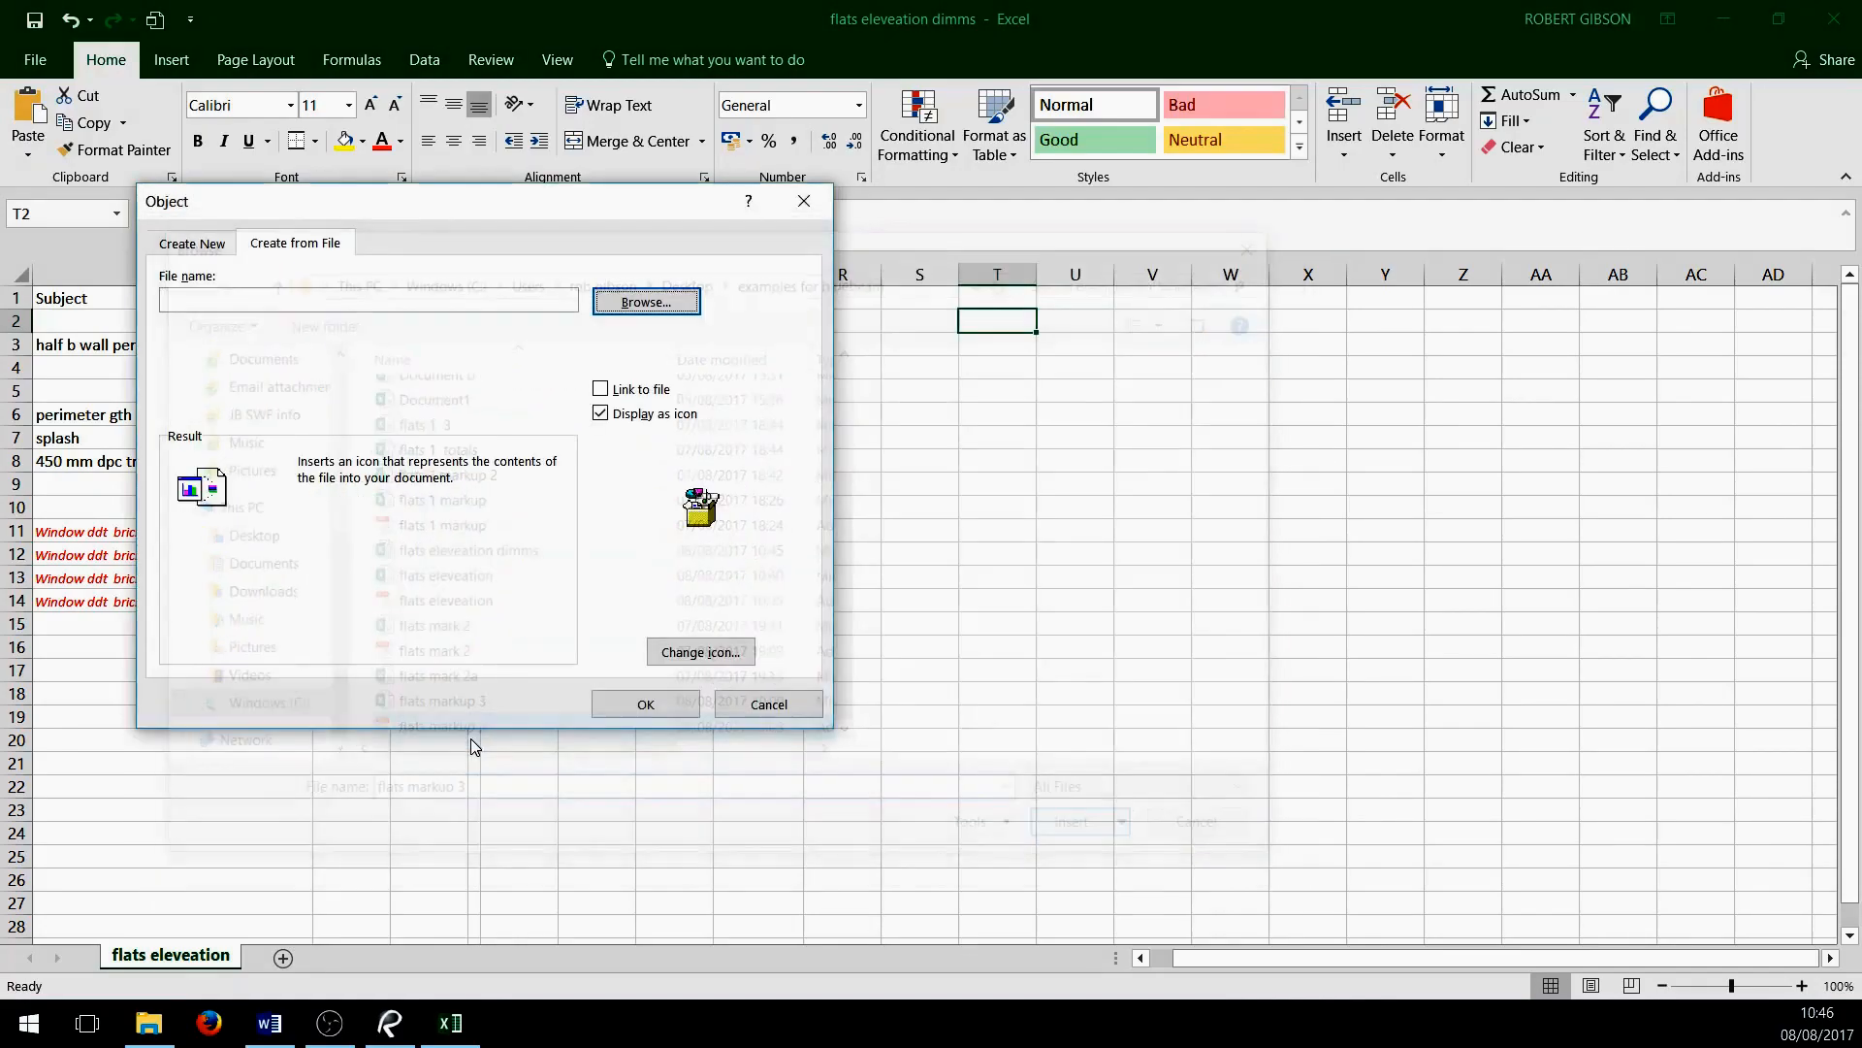
click(645, 704)
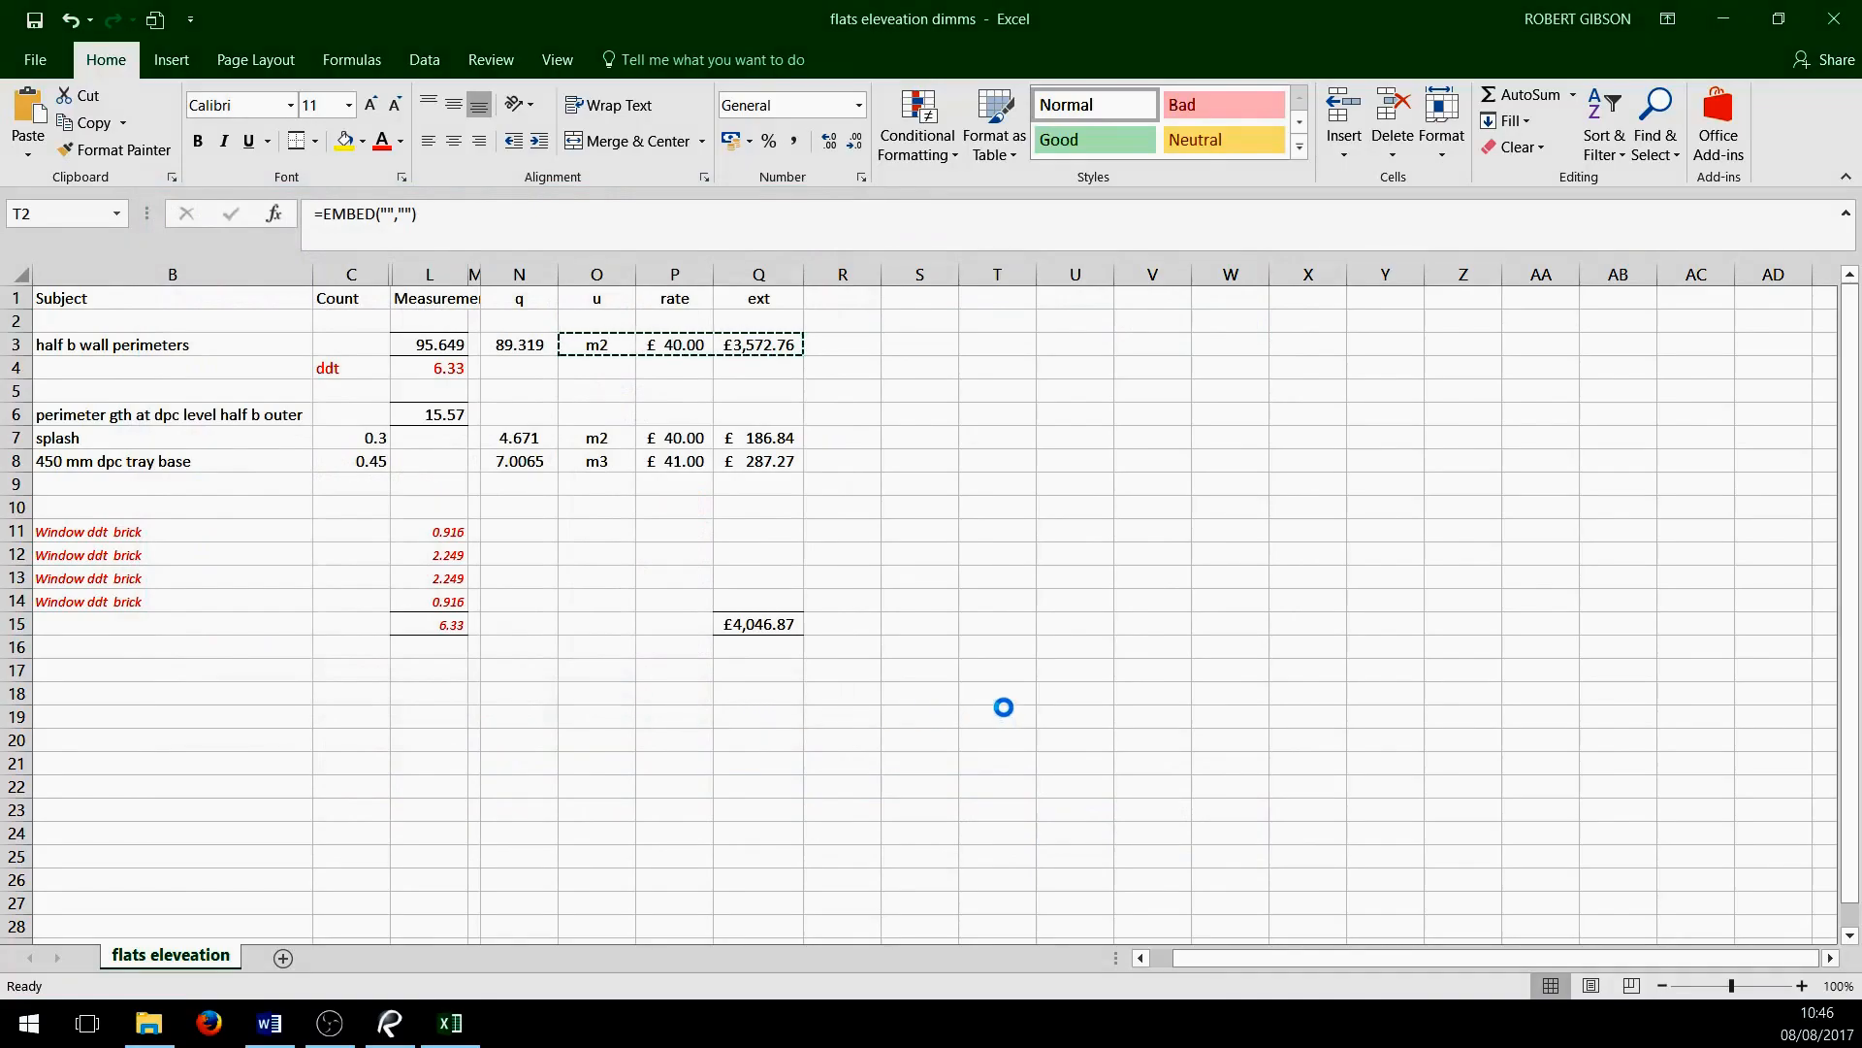
drag(1018, 383, 950, 400)
click(1017, 643)
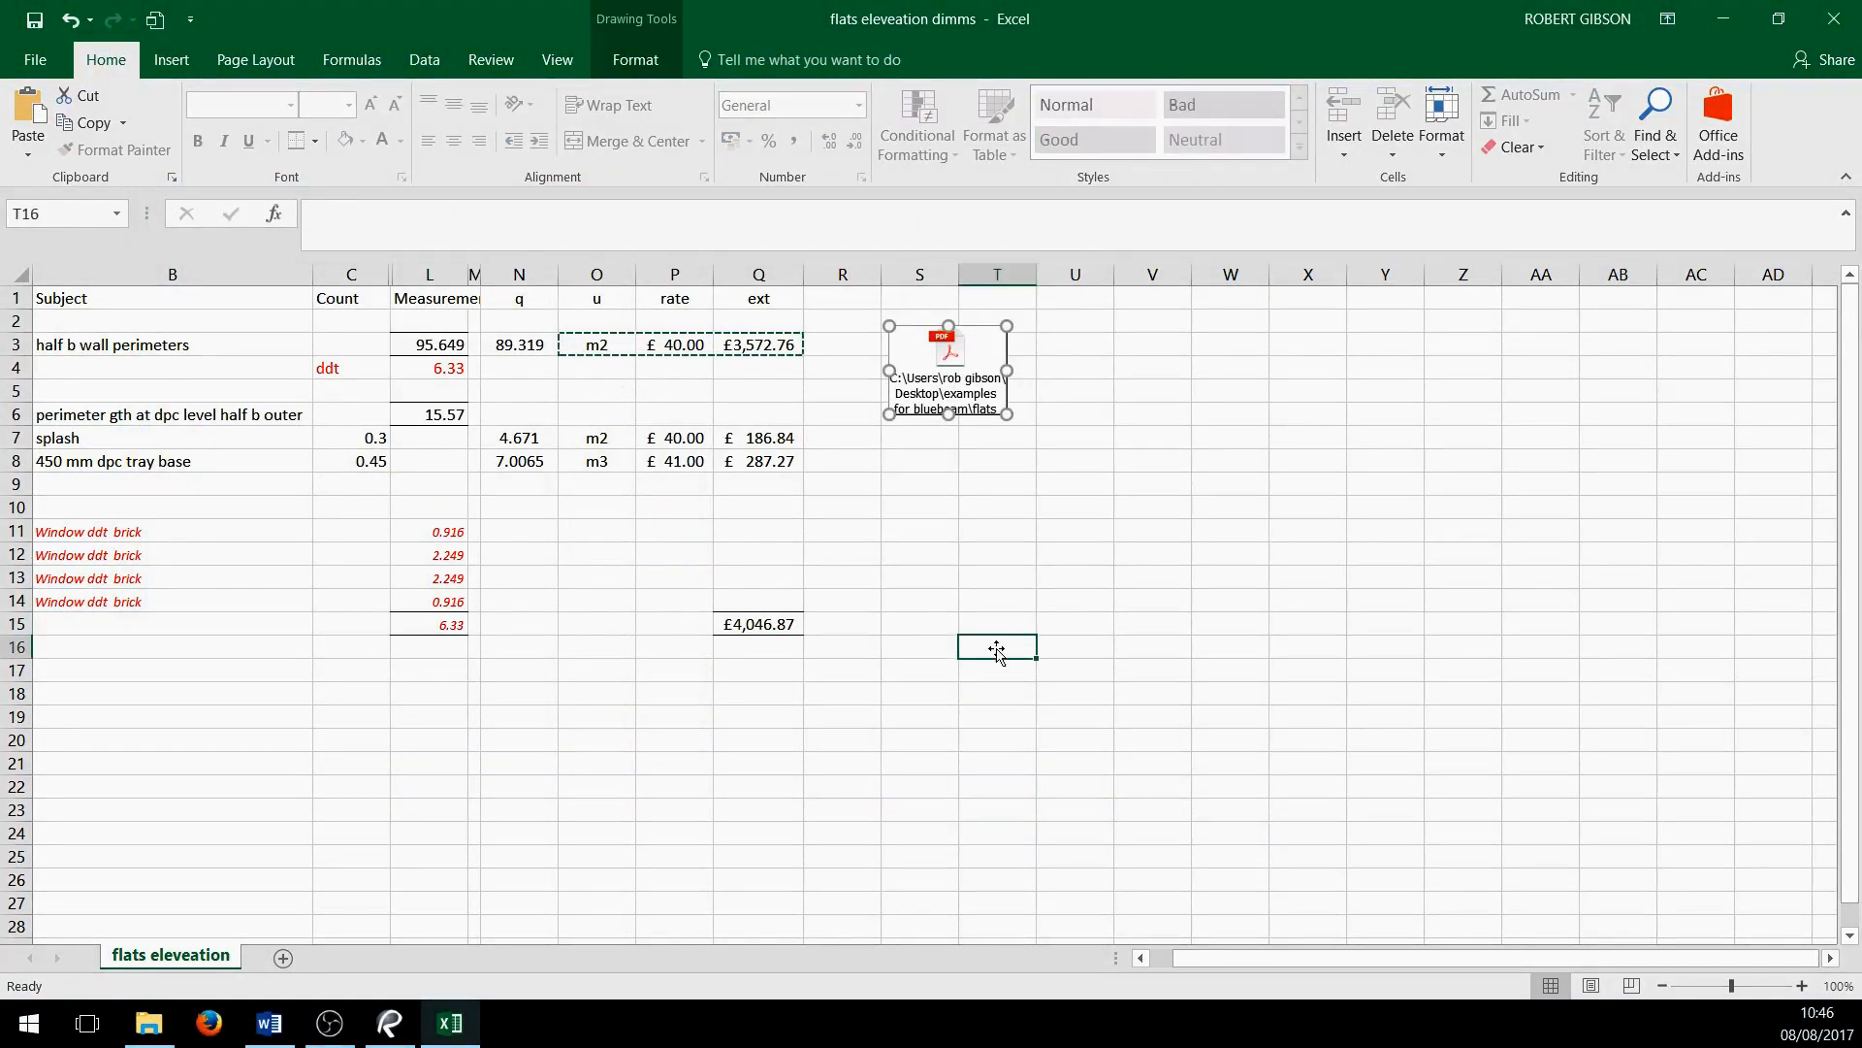
Open the embedded PDF from its icon in the sheet to view the drawing
click(954, 401)
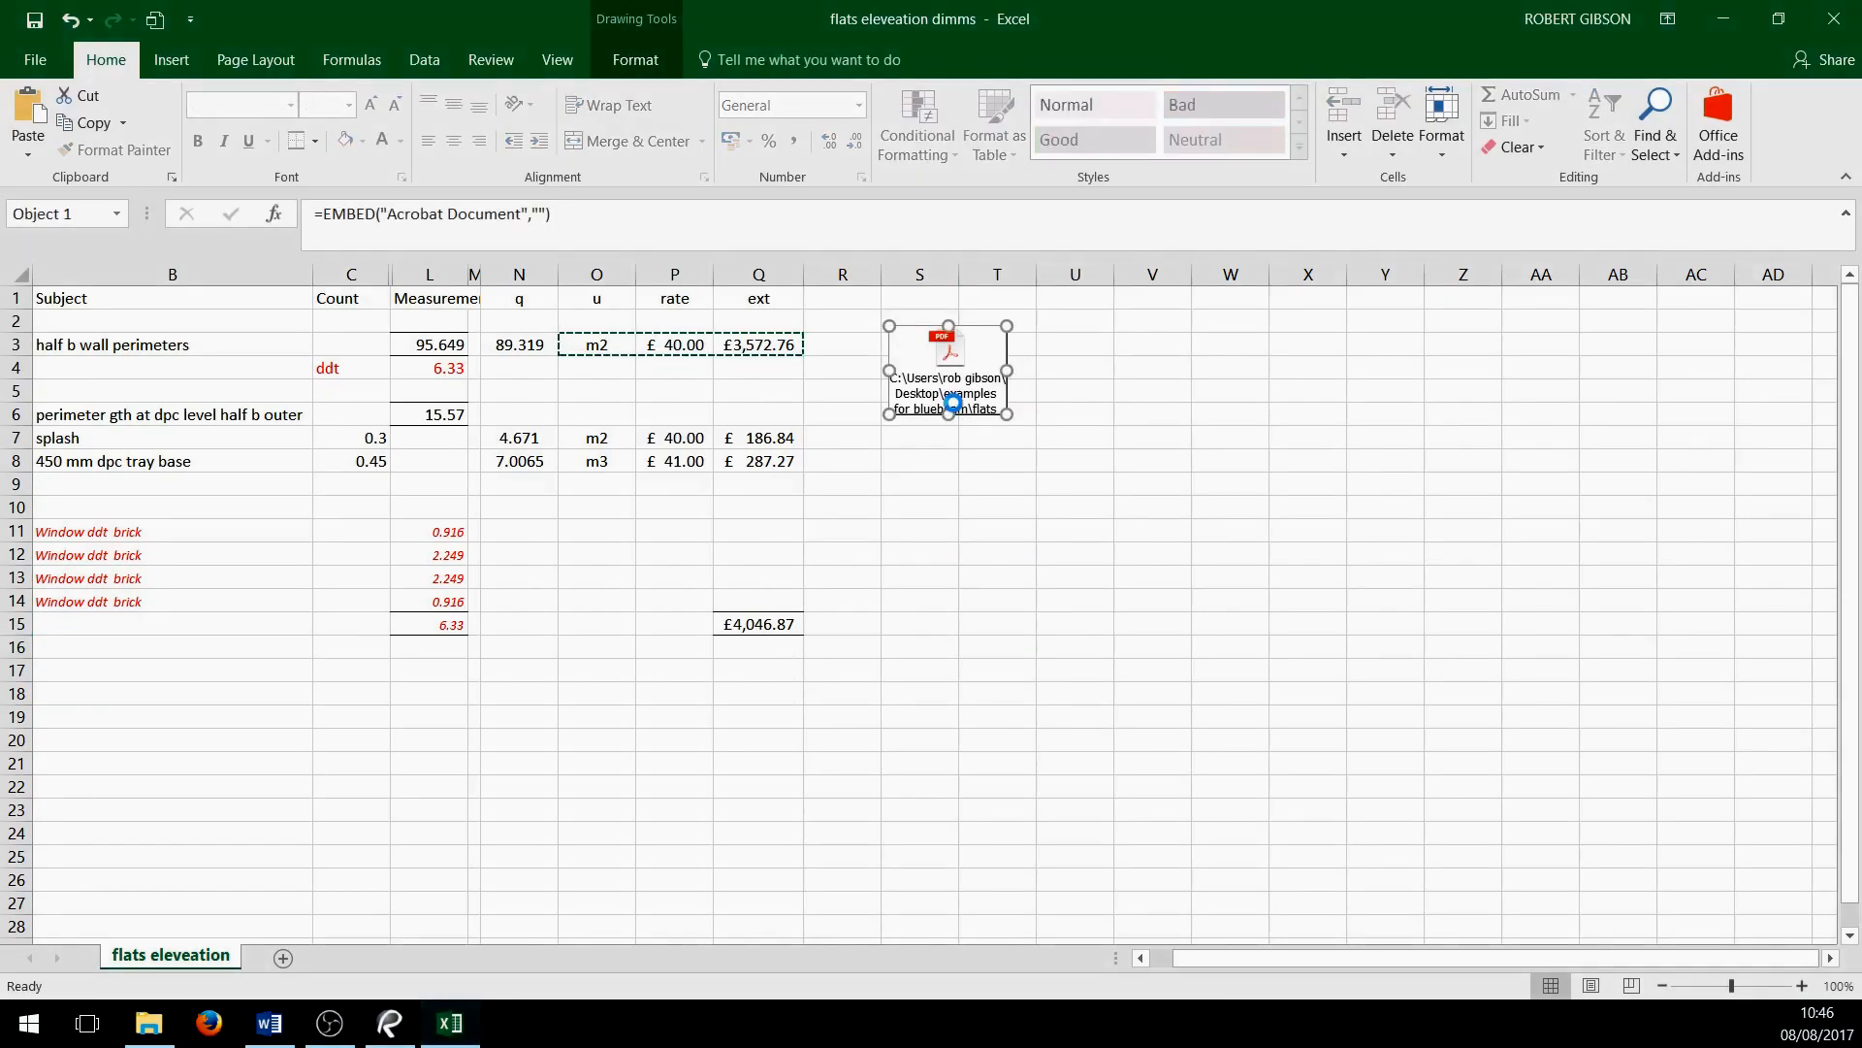
scroll(901, 415, down, 6)
scroll(919, 611, down, 2)
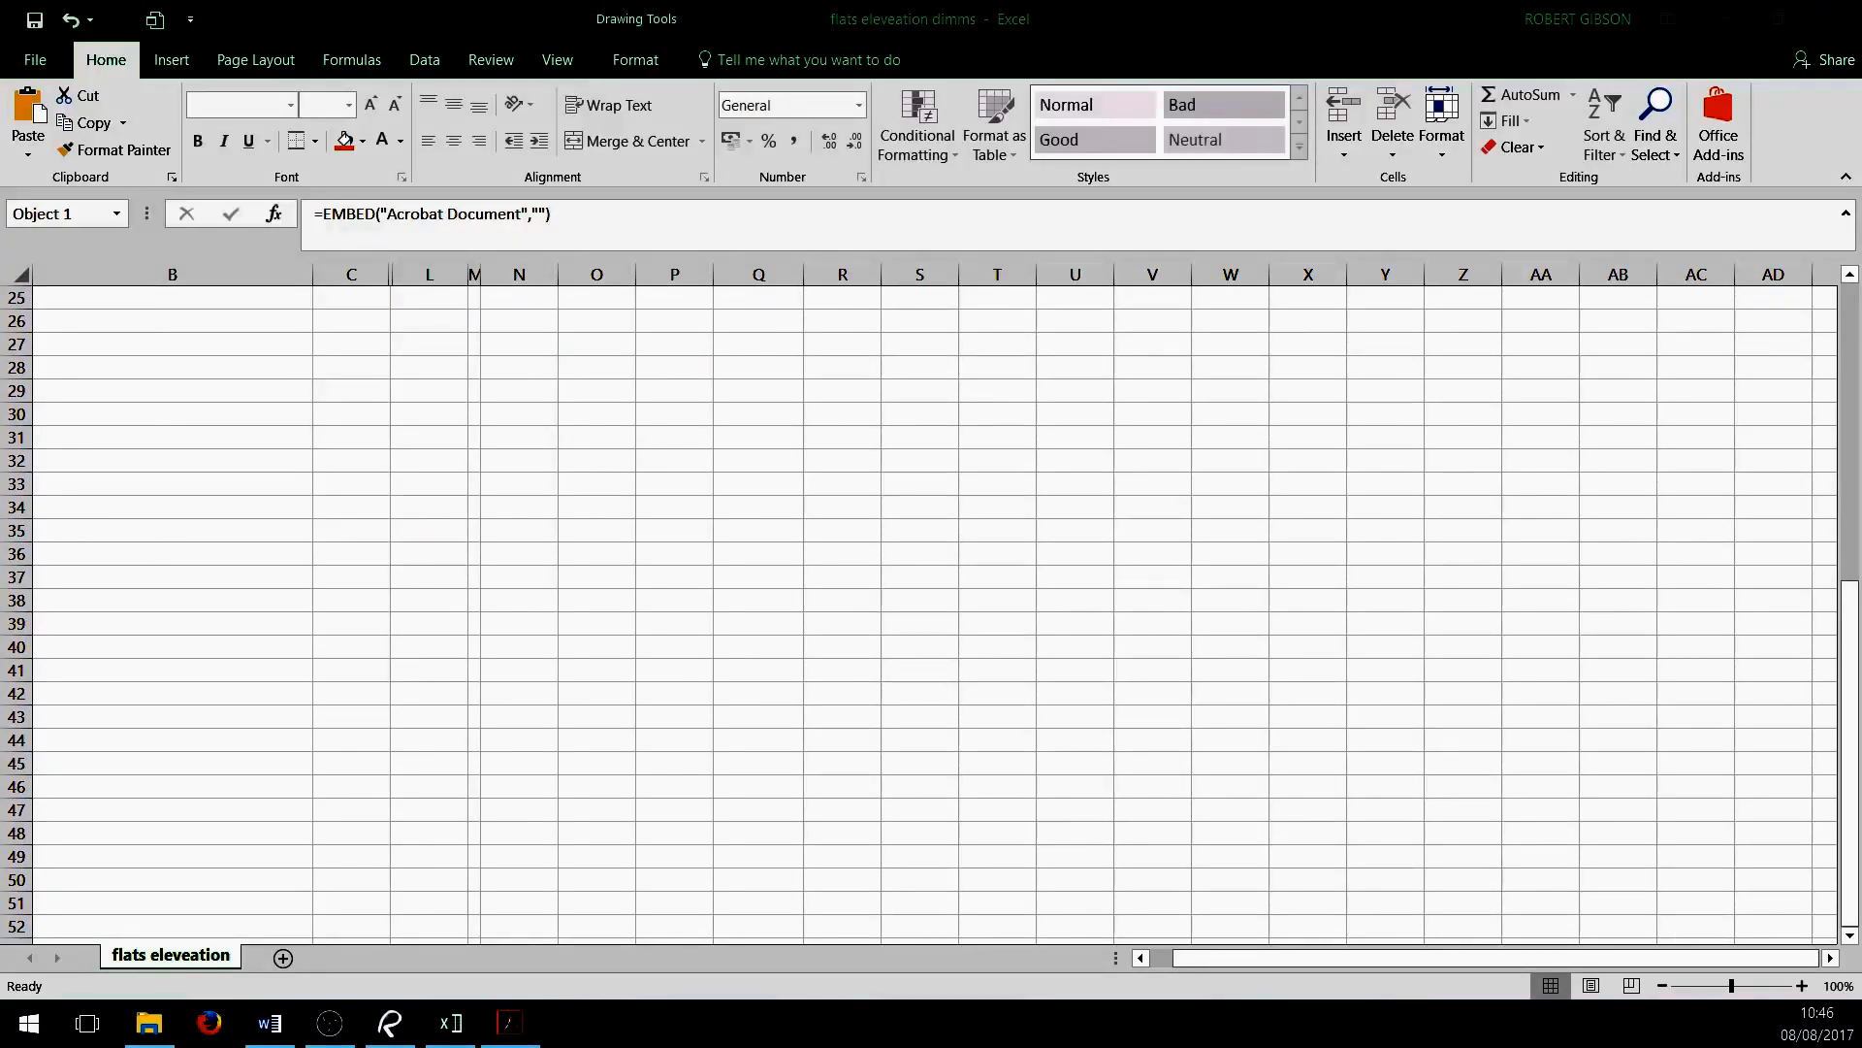
Close the "flats eleveation dimms" workbook, saving its changes
click(1833, 19)
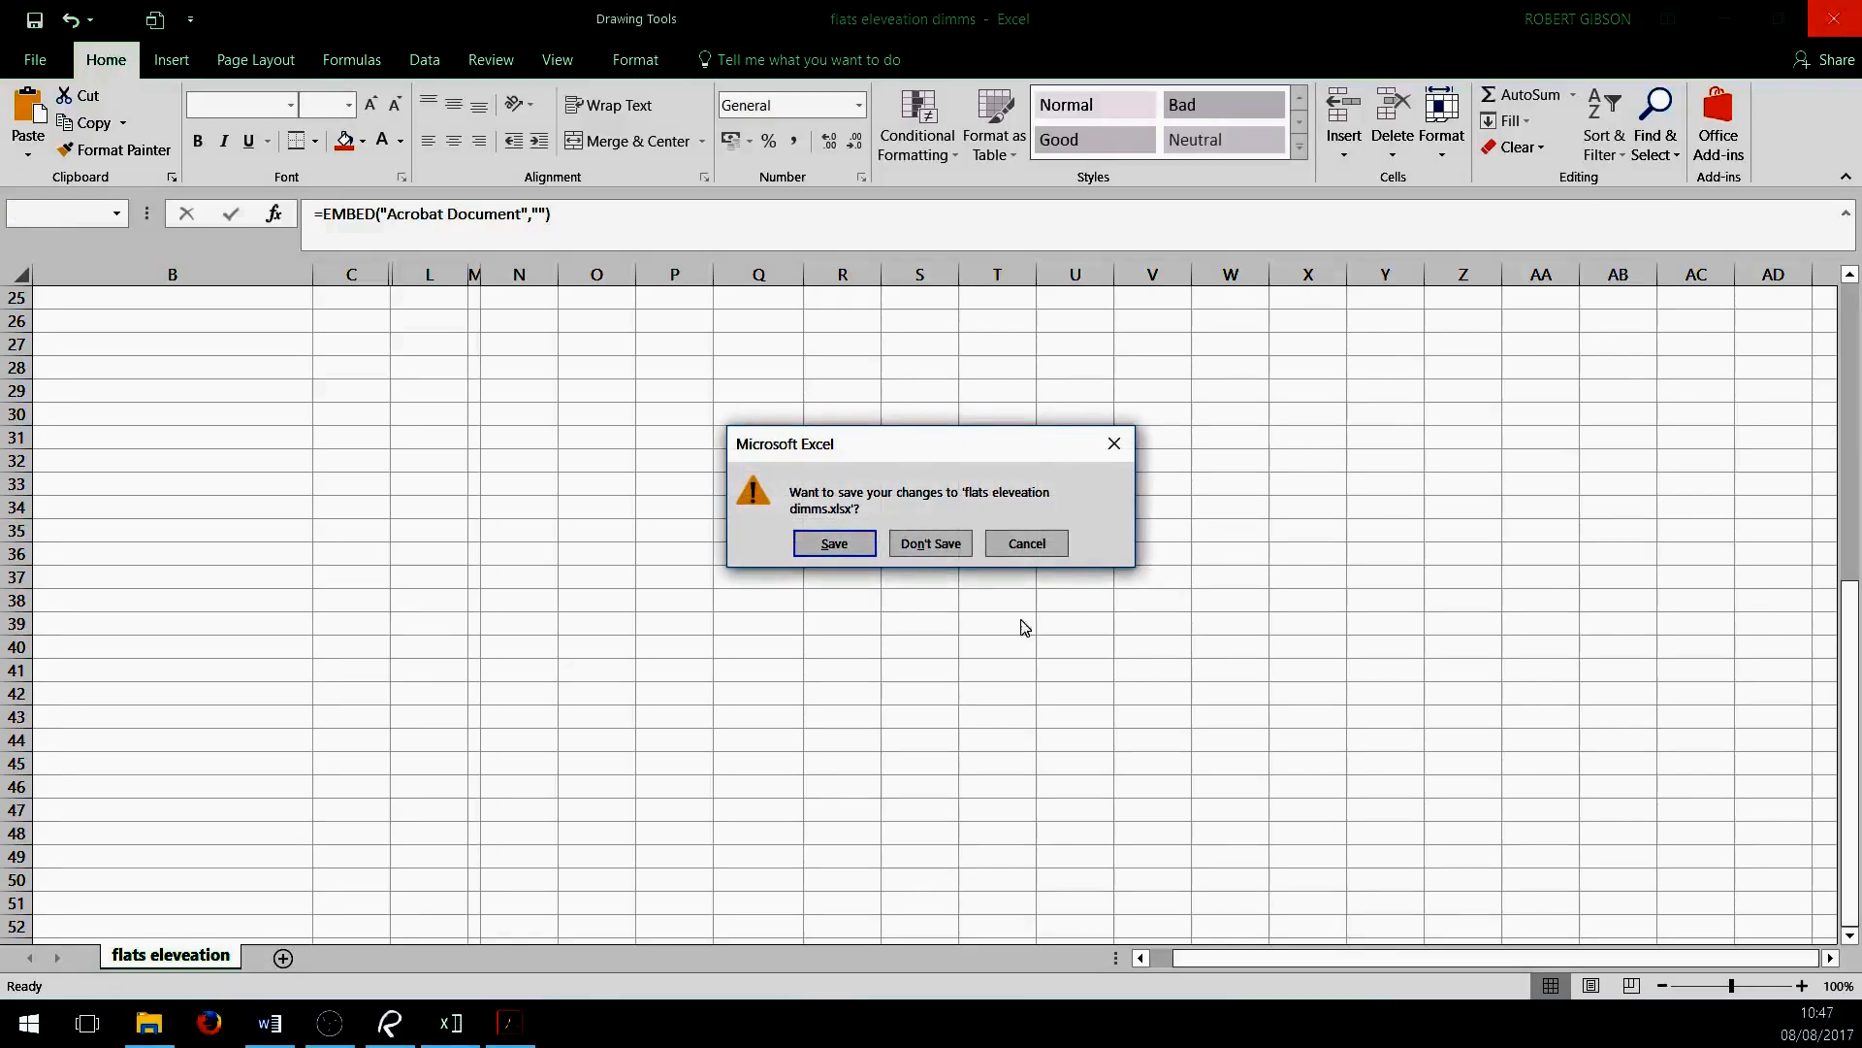
click(845, 544)
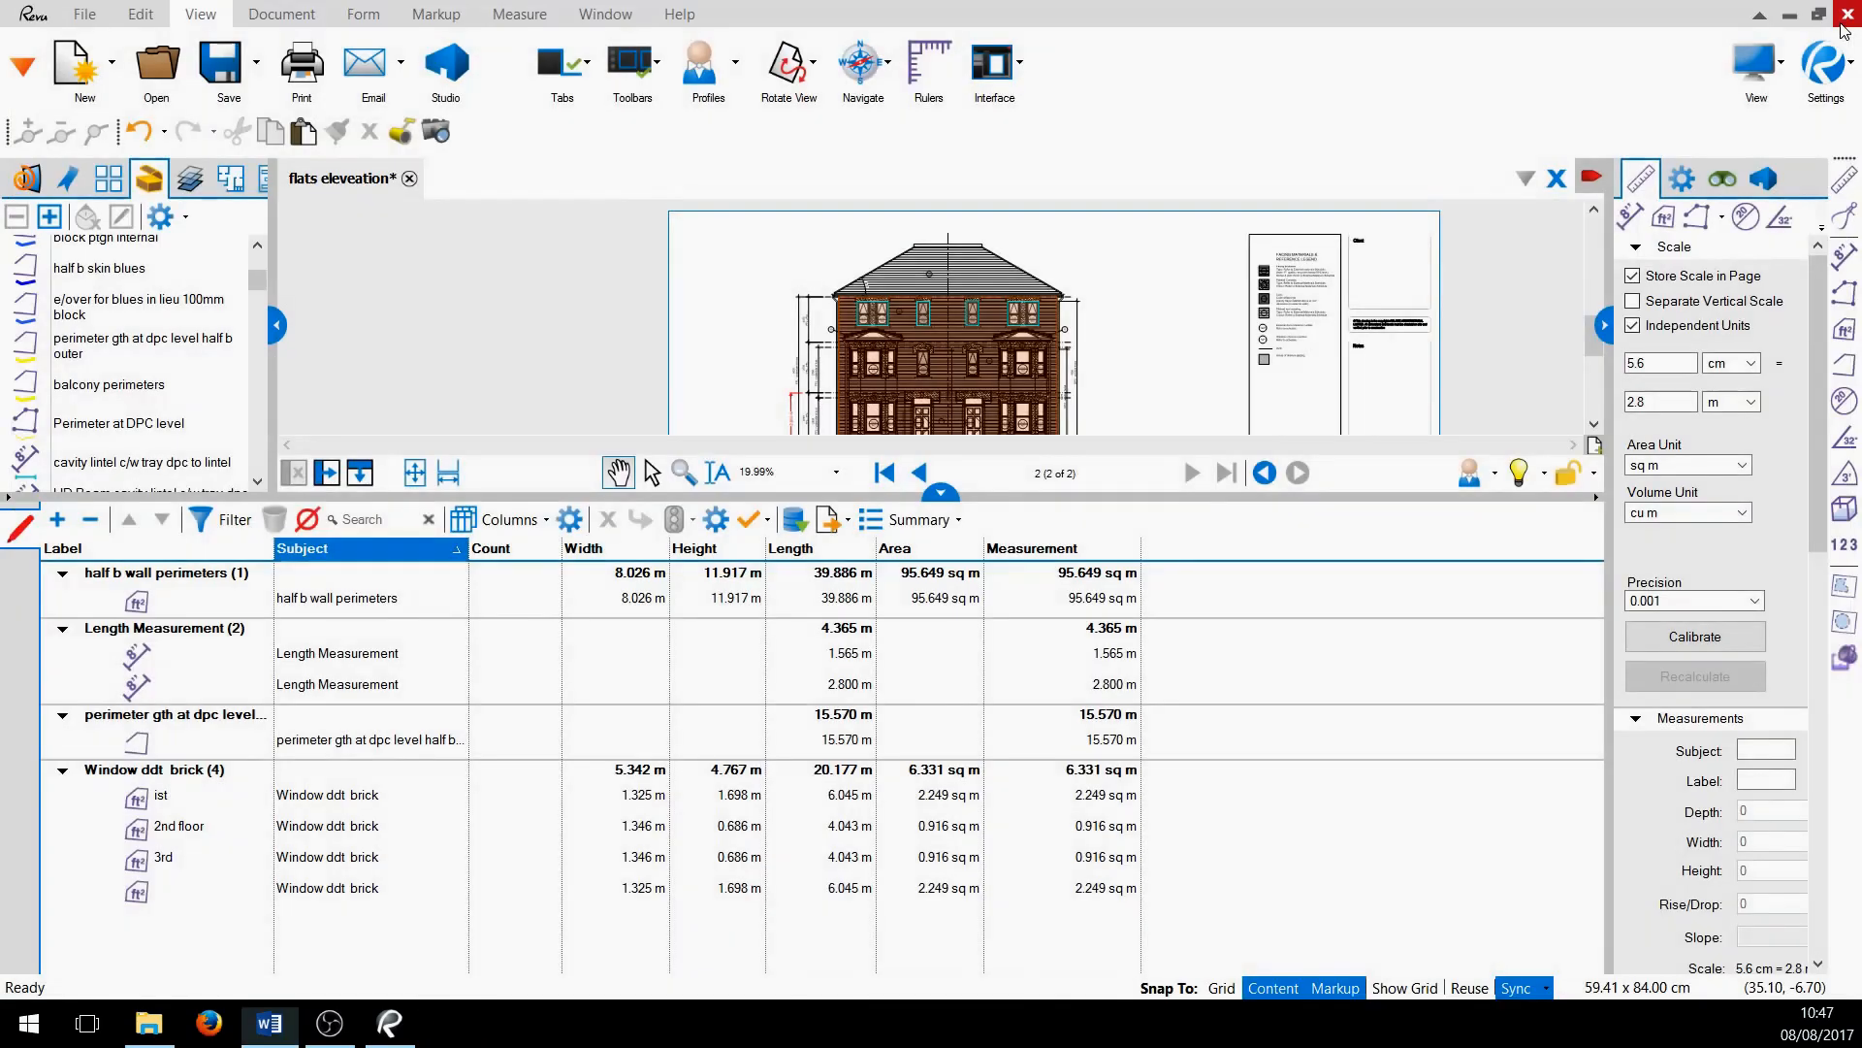
Shrink the markups list in Bluebeam Revu, close the "flats eleveation" PDF saving its changes, and exit the program
click(949, 496)
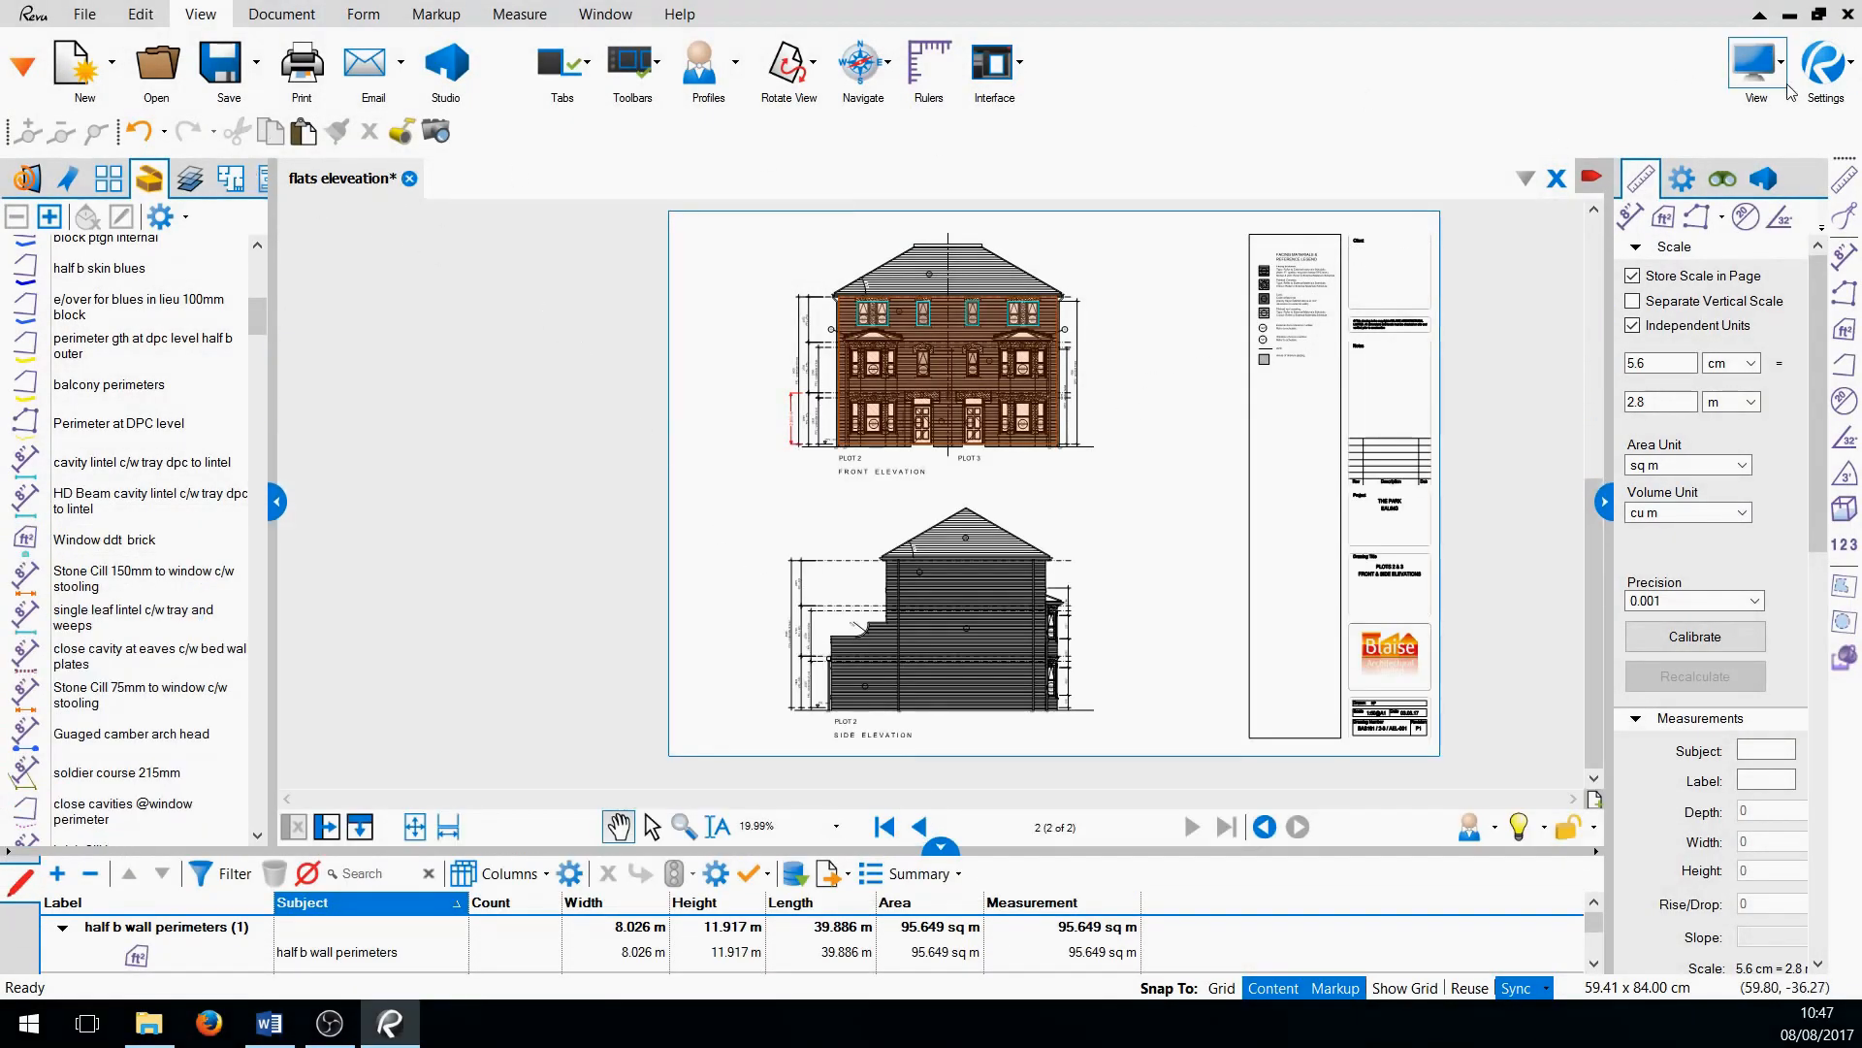
click(1557, 179)
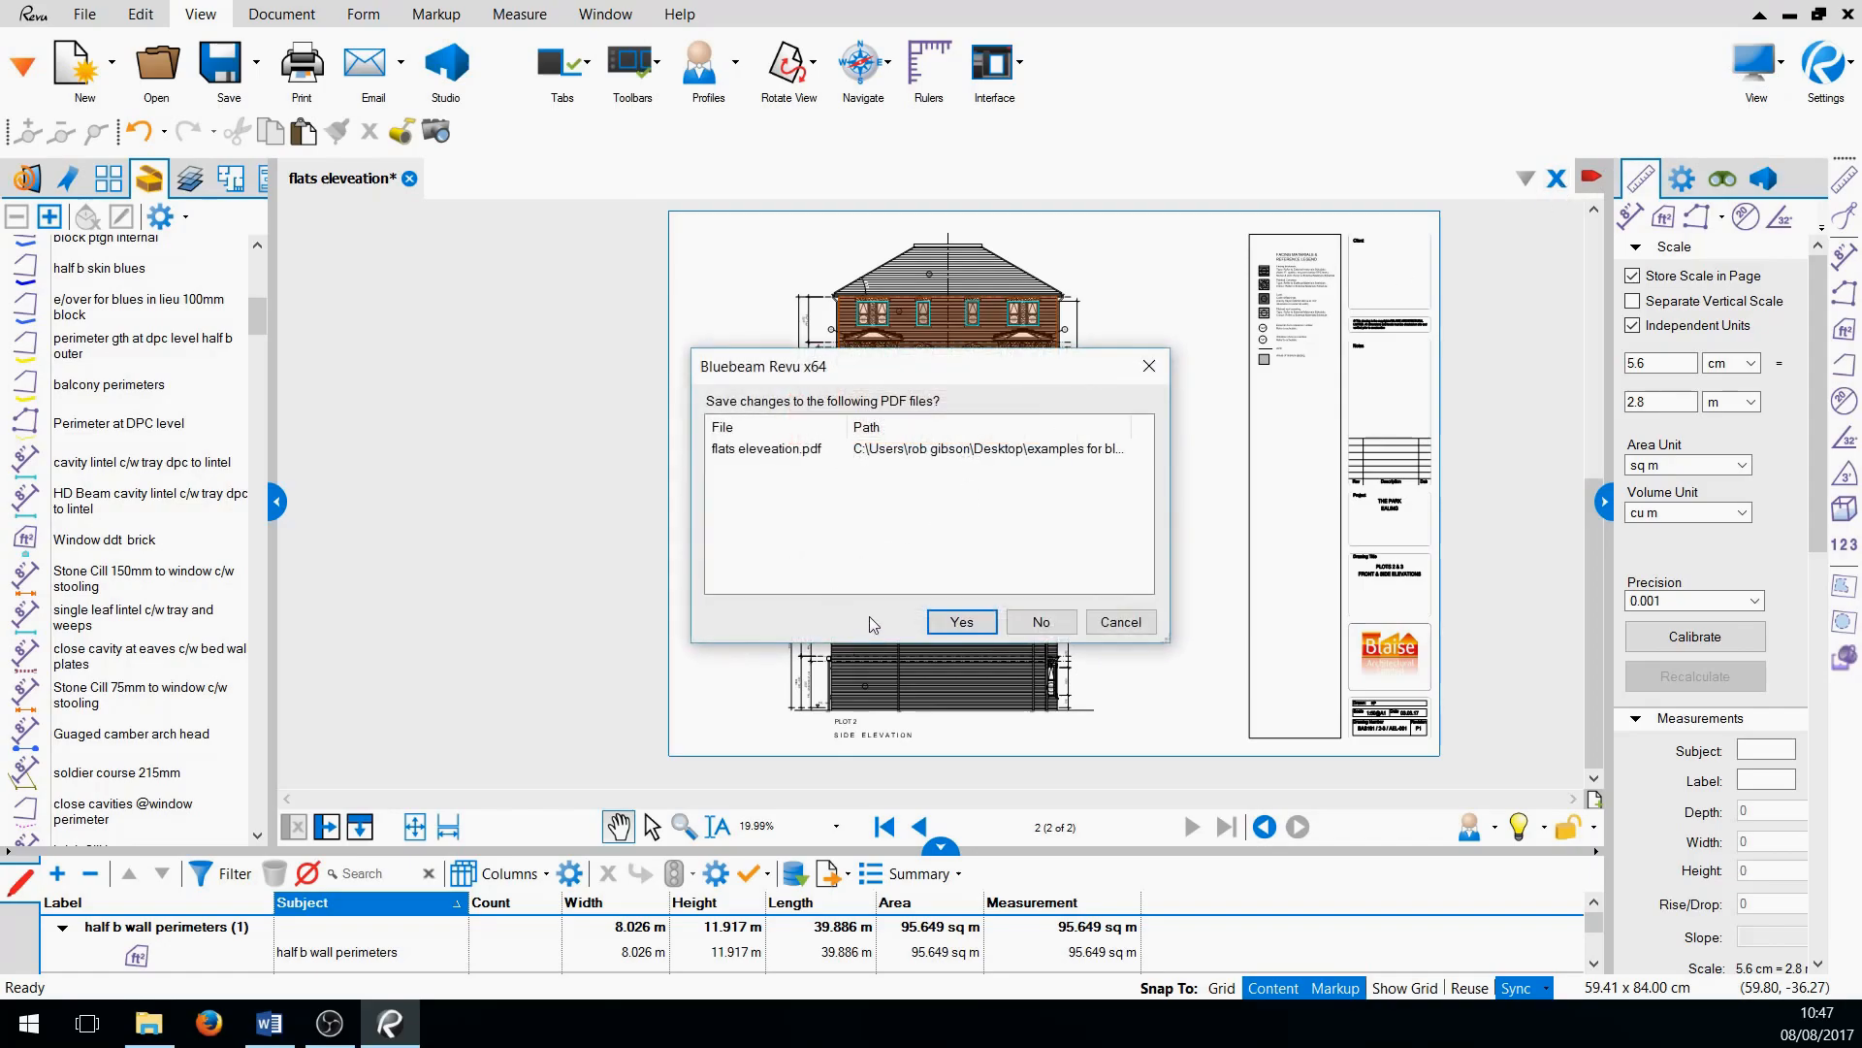
click(961, 622)
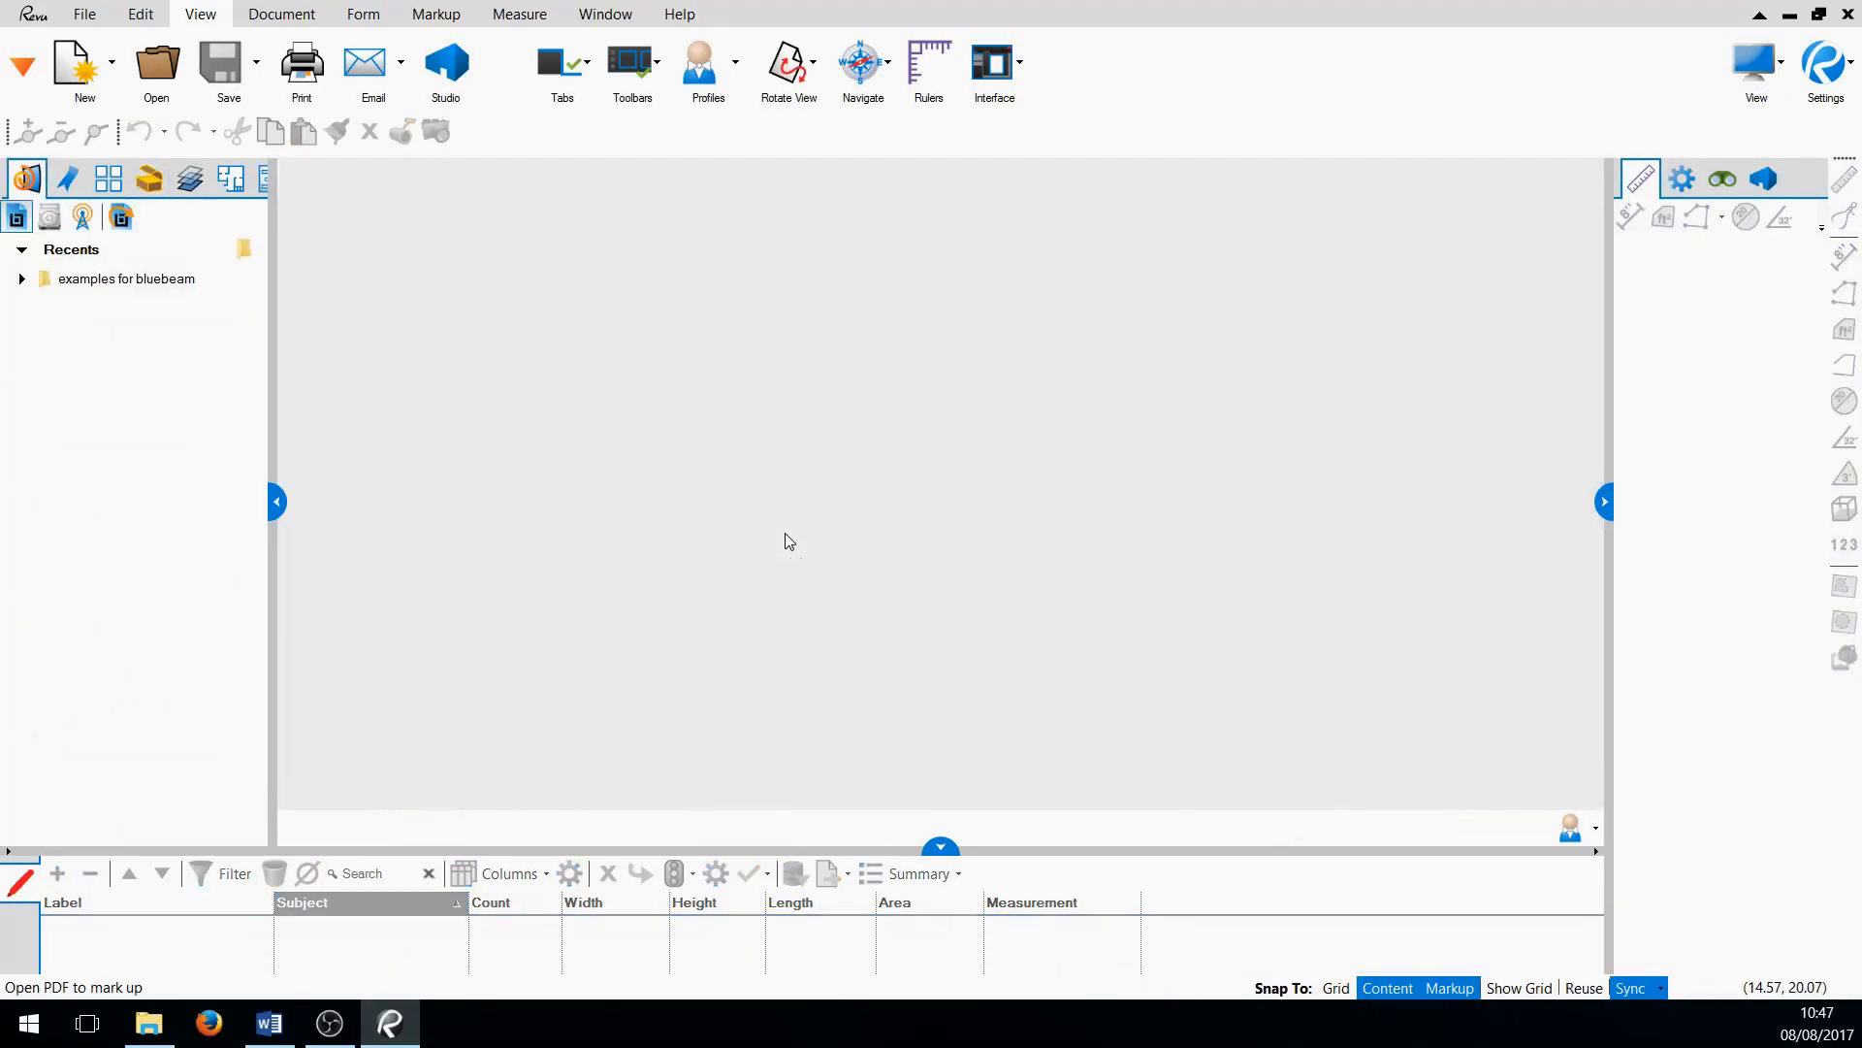
click(1848, 15)
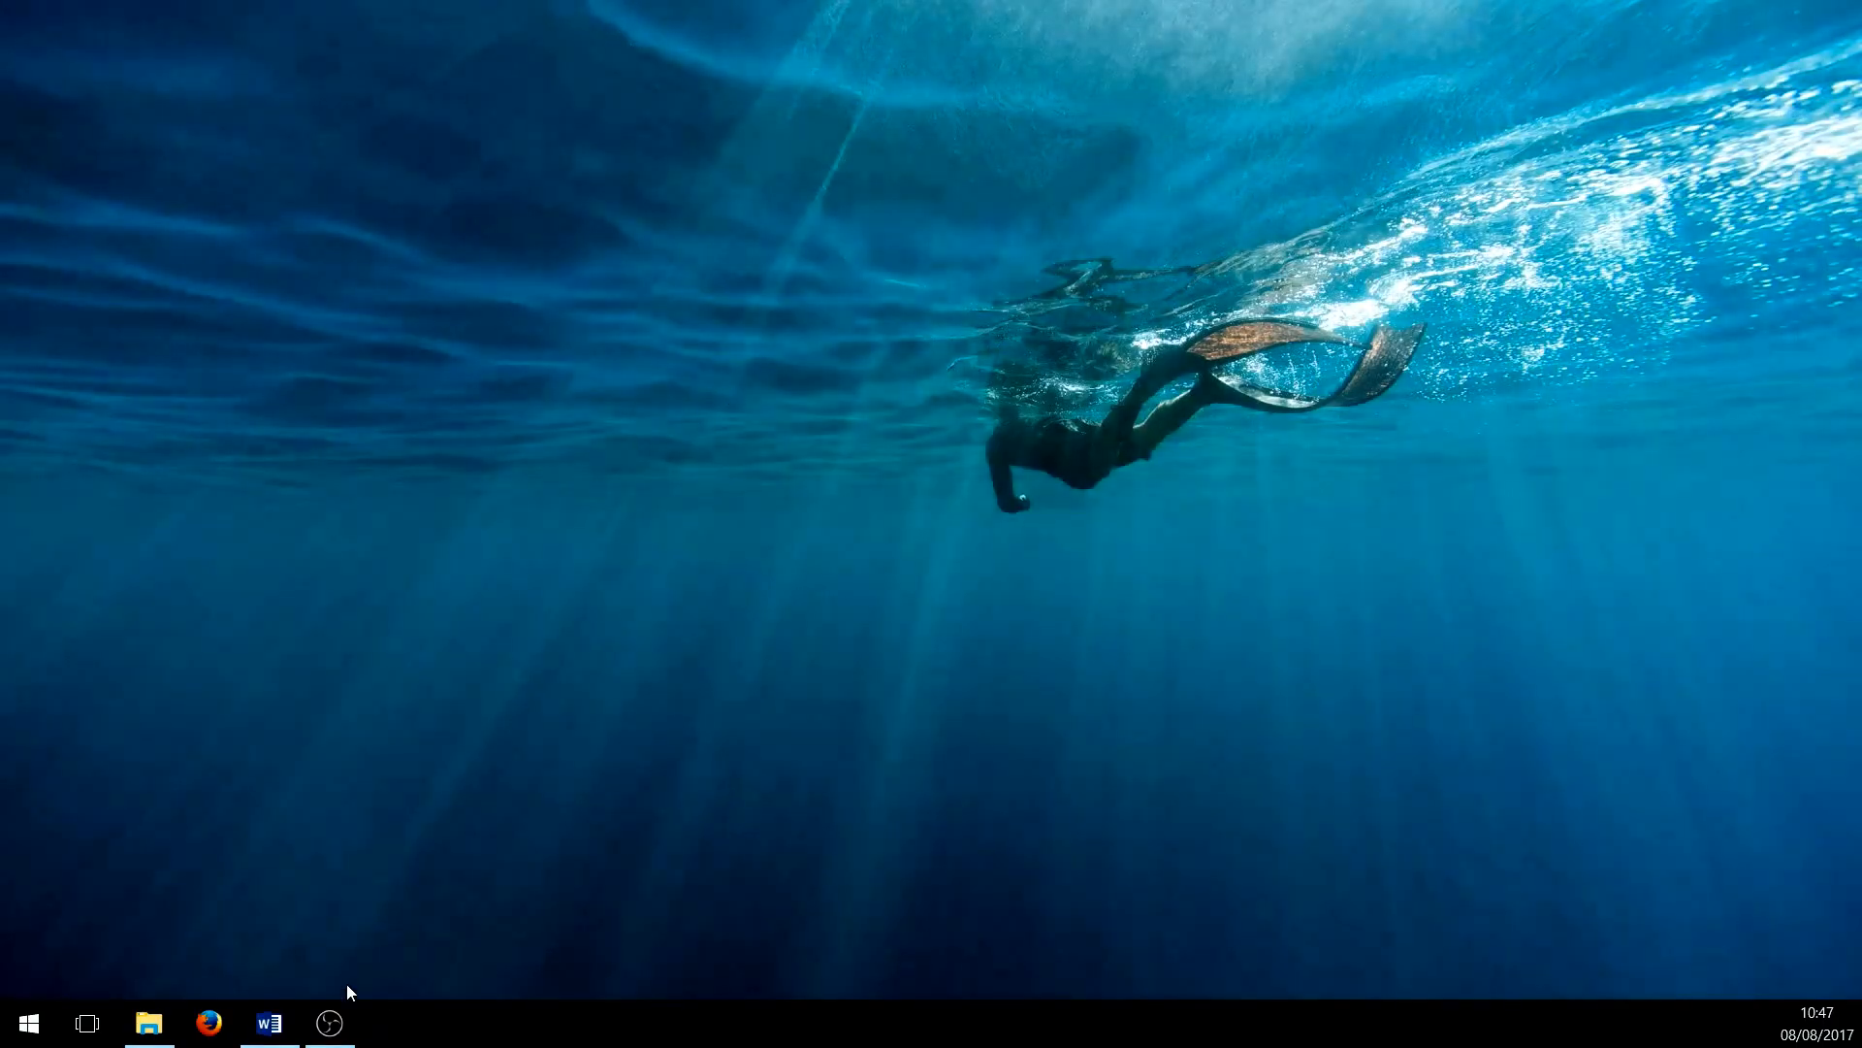